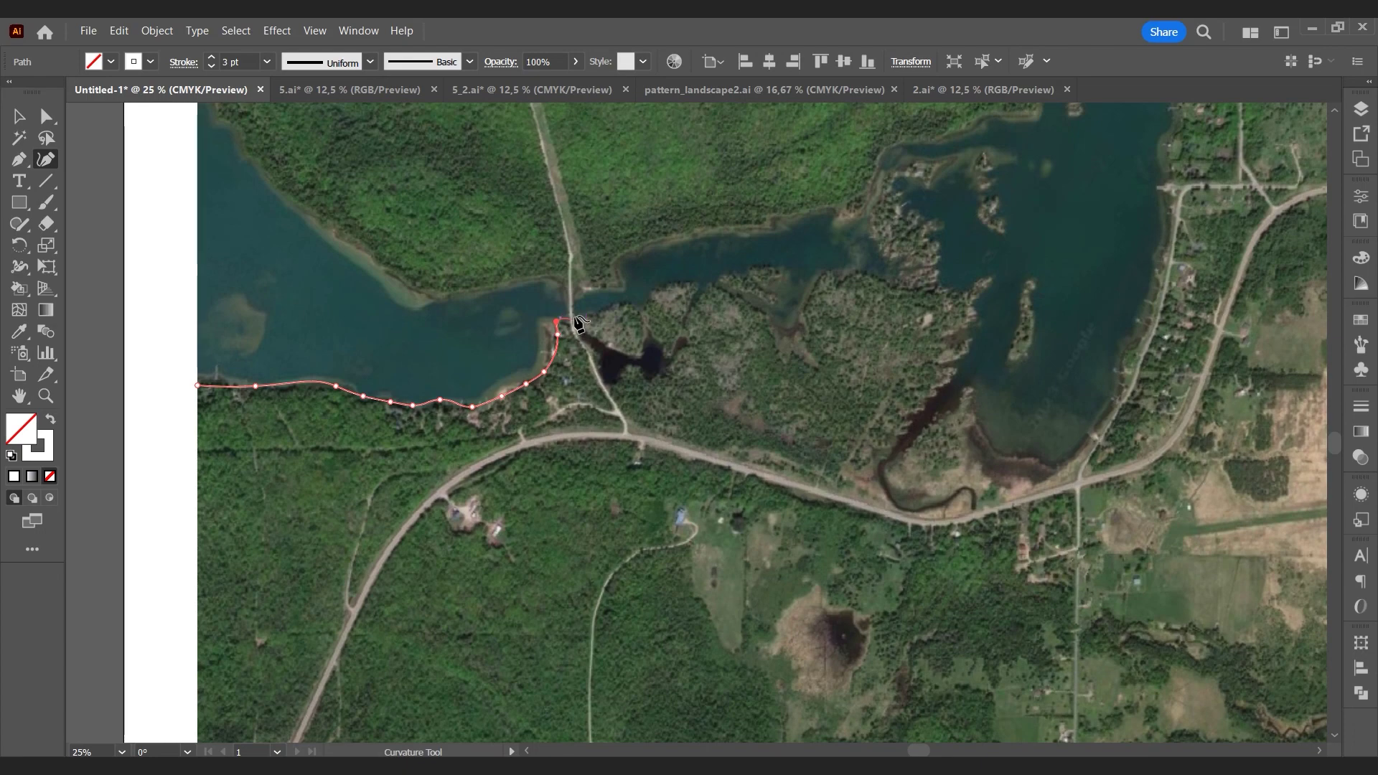
Step: Trace the shoreline past the road crossing and along the peninsula's north shore with the Curvature tool
{"action": "left_click", "coordinate": [618, 306]}
{"action": "left_click", "coordinate": [635, 306]}
{"action": "left_click", "coordinate": [753, 278]}
{"action": "left_click", "coordinate": [776, 277]}
{"action": "scroll", "coordinate": [571, 323], "scroll_direction": "up", "scroll_amount": 2}
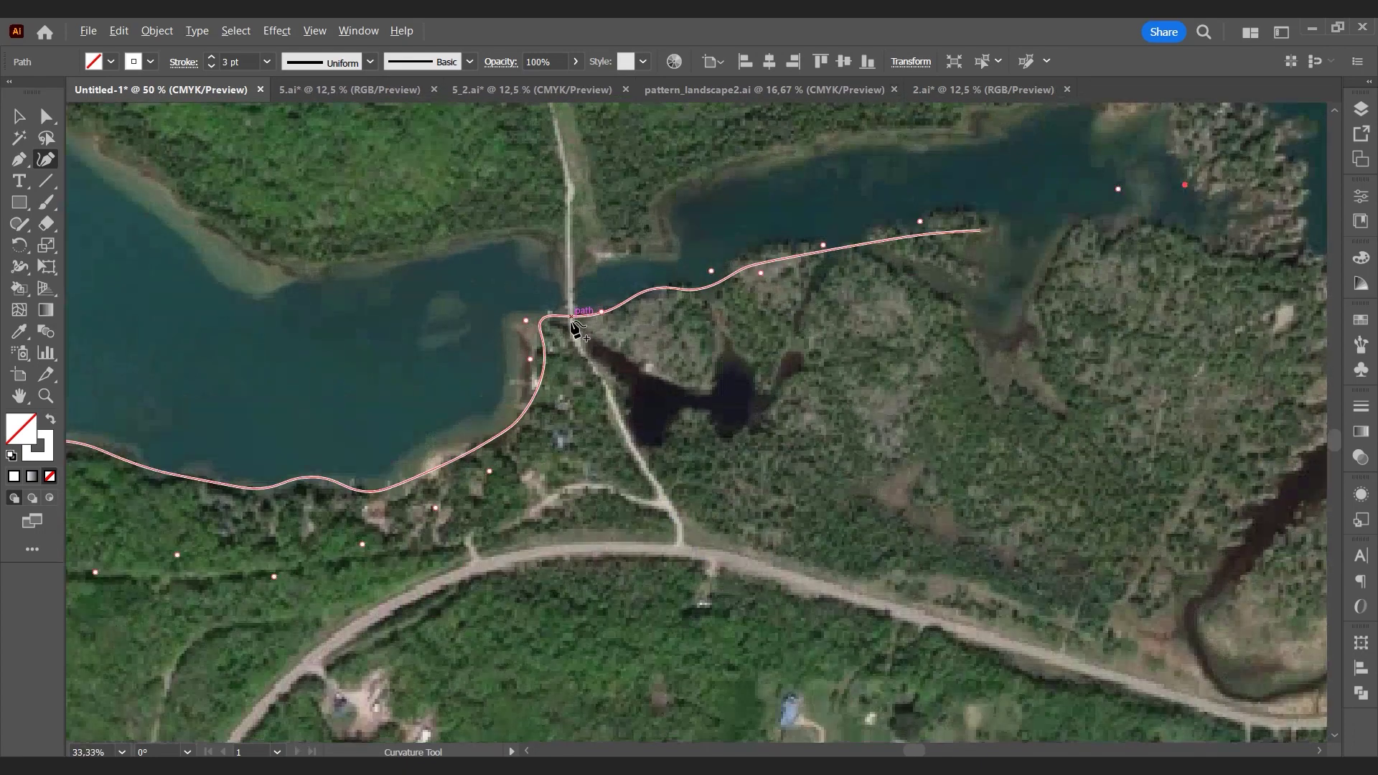
Step: Bend the shoreline path around the dark pond beside the road crossing and extend it down the narrow inlet to the main road
{"action": "left_click_drag", "start_coordinate": [572, 318], "coordinate": [630, 443]}
{"action": "left_click_drag", "start_coordinate": [672, 435], "coordinate": [770, 404]}
{"action": "left_click_drag", "start_coordinate": [746, 401], "coordinate": [760, 363]}
{"action": "key", "text": "ctrl+minus"}
{"action": "key", "text": "ctrl+minus"}
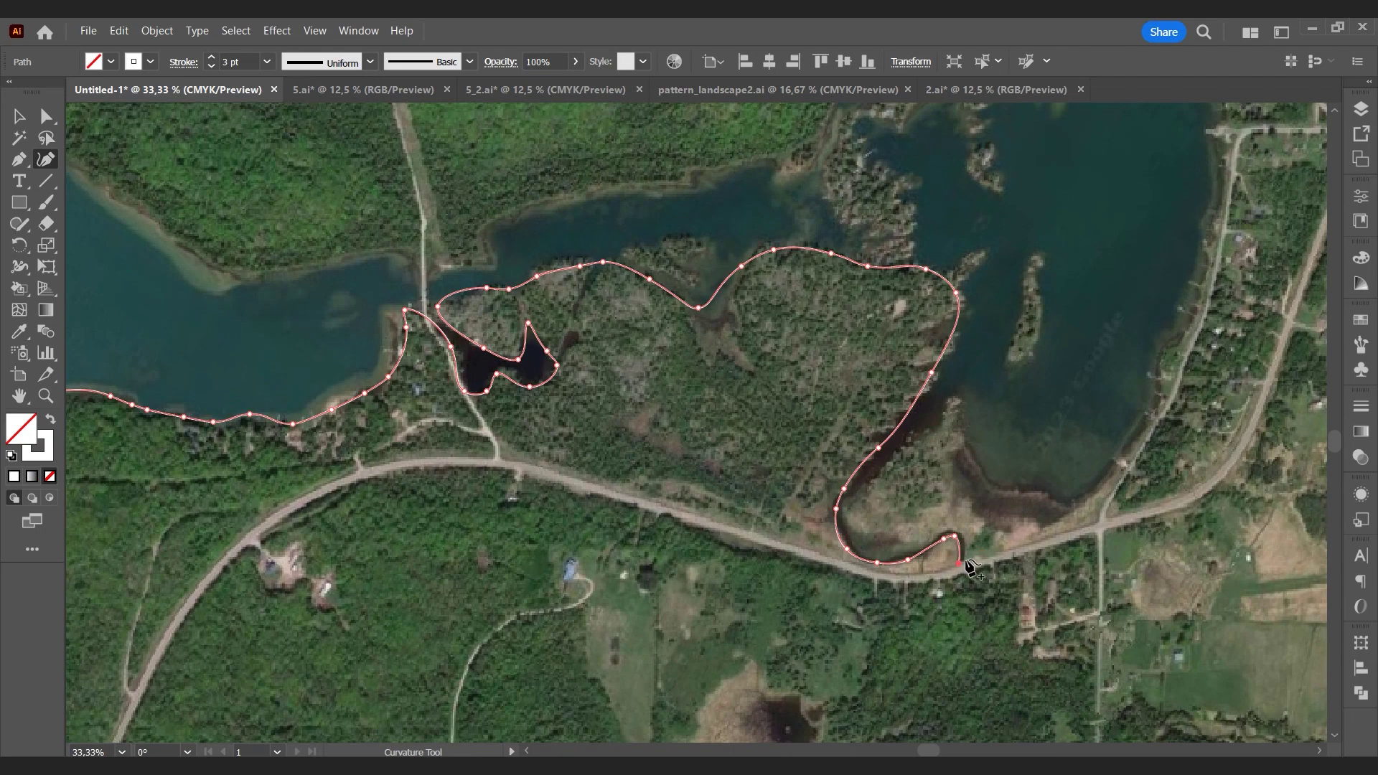
Step: Round the end of the narrow inlet near the road and trace back along its inner bank
{"action": "scroll", "coordinate": [965, 558], "scroll_direction": "up", "scroll_amount": 2}
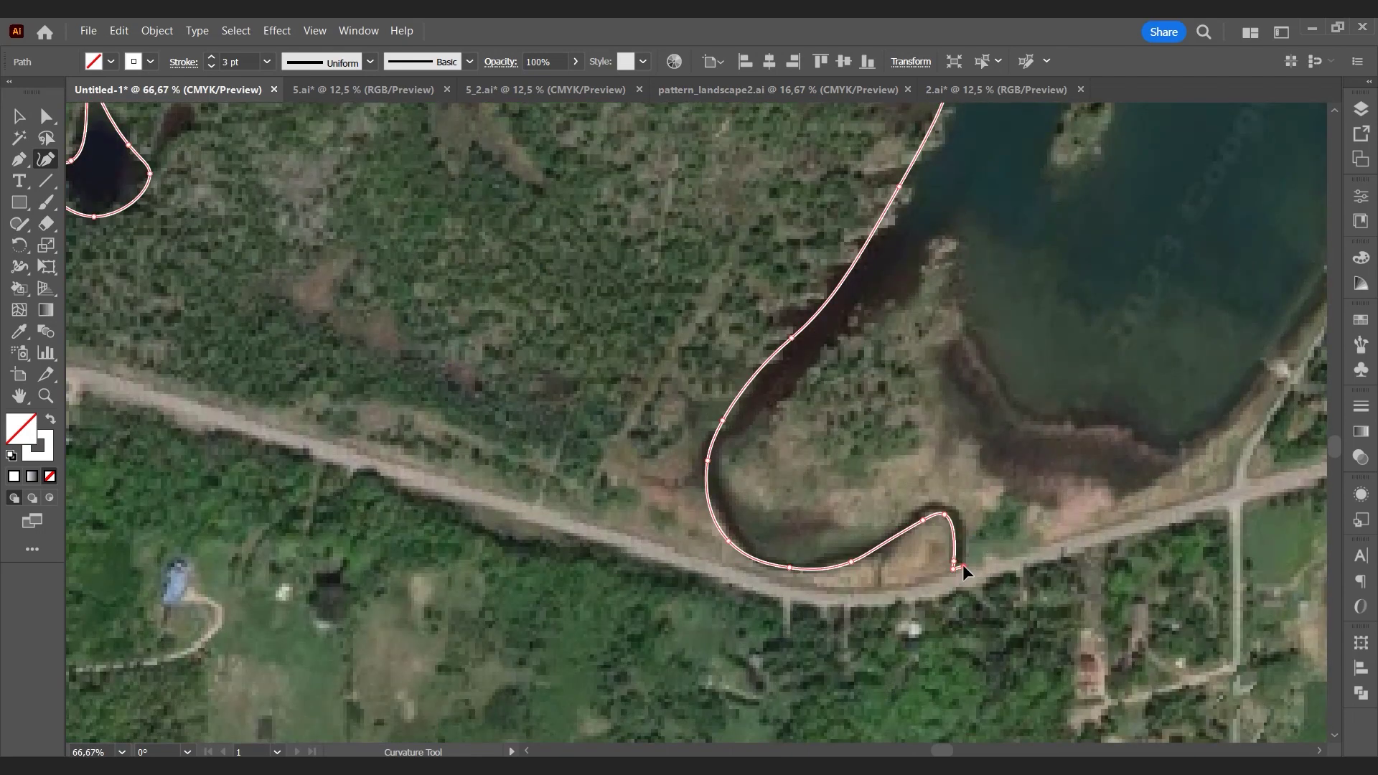
{"action": "left_click", "coordinate": [964, 561]}
{"action": "left_click", "coordinate": [960, 518]}
{"action": "left_click", "coordinate": [947, 500]}
{"action": "left_click", "coordinate": [922, 507]}
{"action": "left_click", "coordinate": [837, 556]}
{"action": "left_click", "coordinate": [789, 554]}
{"action": "left_click", "coordinate": [738, 519]}
{"action": "left_click", "coordinate": [723, 465]}
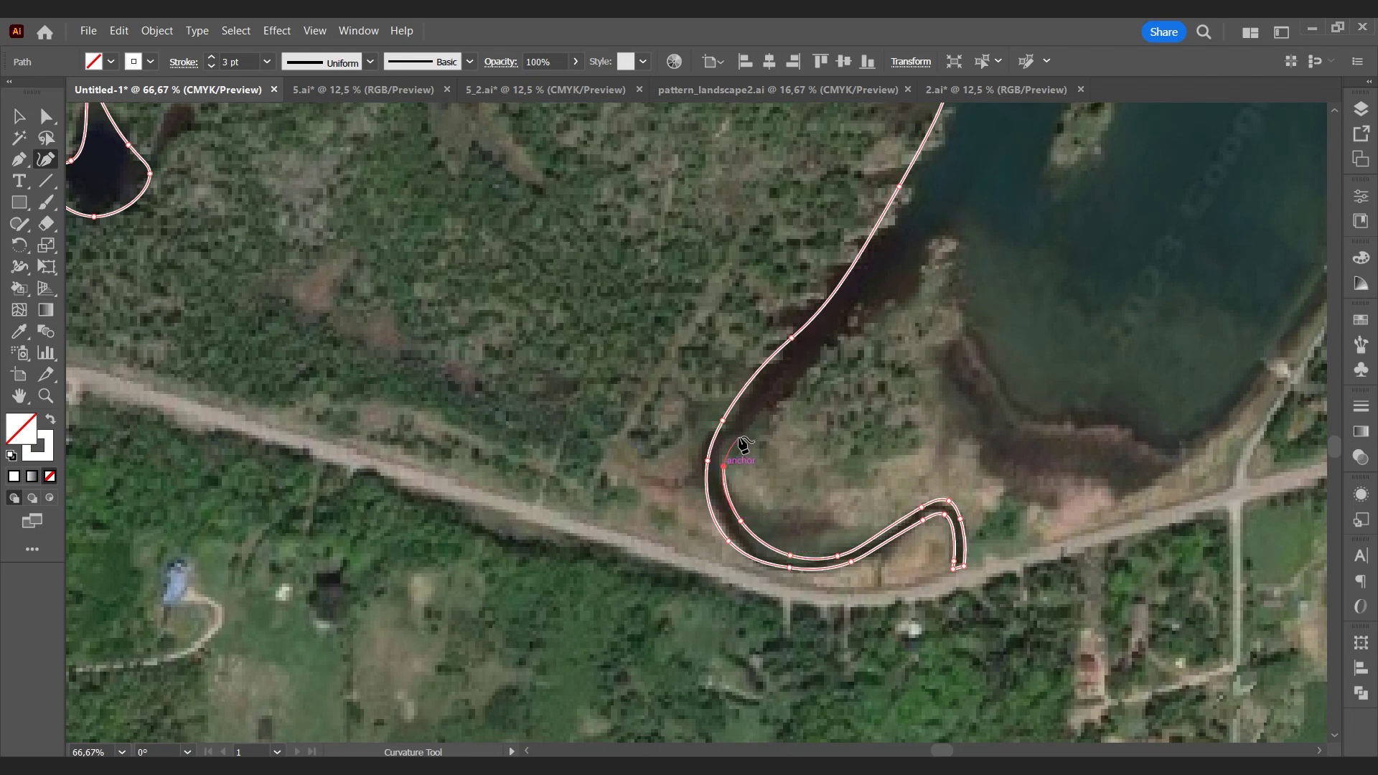
Step: Continue the path up the inlet's east bank, around its mouth and into the large bay
{"action": "scroll", "coordinate": [743, 437], "scroll_direction": "down", "scroll_amount": 1}
{"action": "left_click", "coordinate": [789, 386]}
{"action": "left_click", "coordinate": [829, 340]}
{"action": "left_click", "coordinate": [865, 326]}
{"action": "left_click", "coordinate": [917, 374]}
{"action": "left_click", "coordinate": [943, 413]}
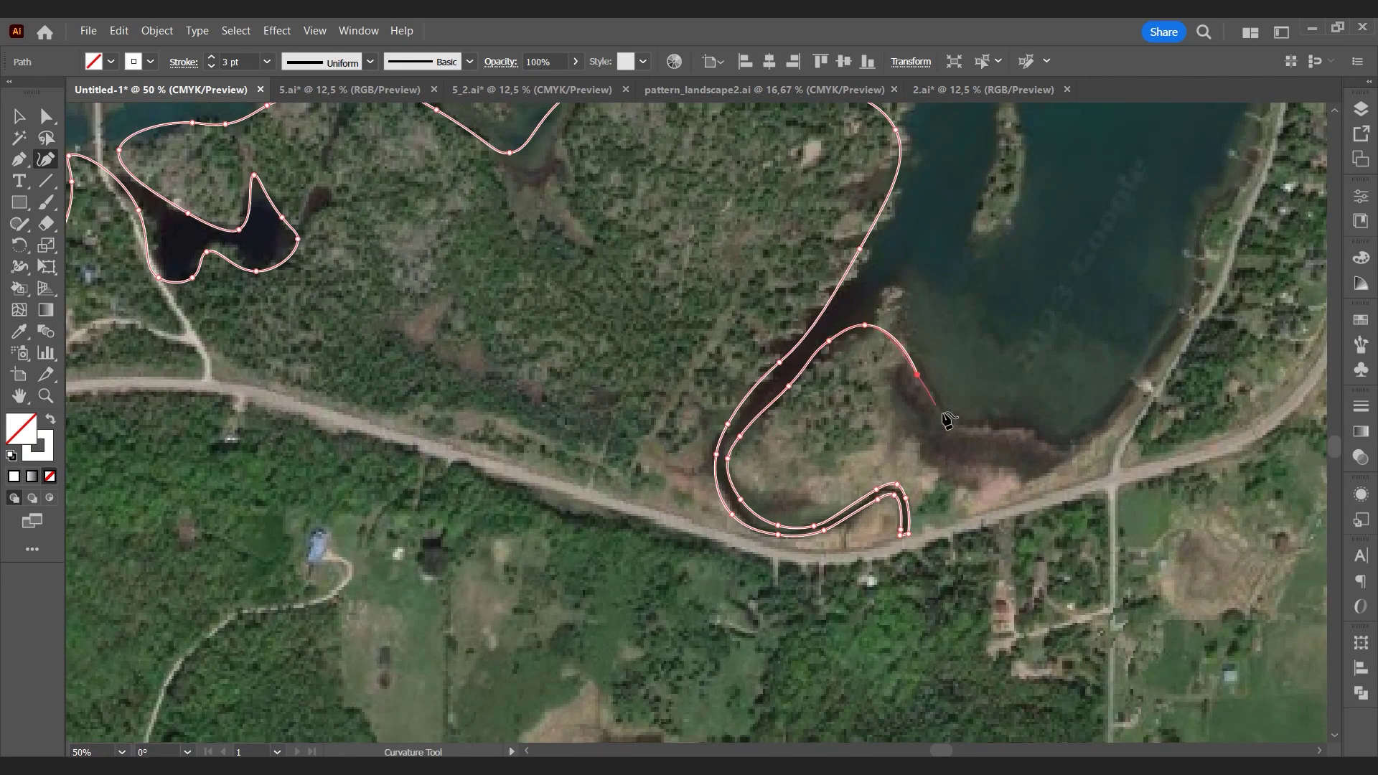
Step: Trace the southern end of the large bay and the start of its east shore
{"action": "left_click", "coordinate": [1008, 426]}
{"action": "left_click", "coordinate": [1047, 440]}
{"action": "left_click", "coordinate": [1075, 439]}
{"action": "left_click", "coordinate": [1125, 397]}
{"action": "left_click", "coordinate": [1175, 326]}
{"action": "left_click", "coordinate": [1195, 284]}
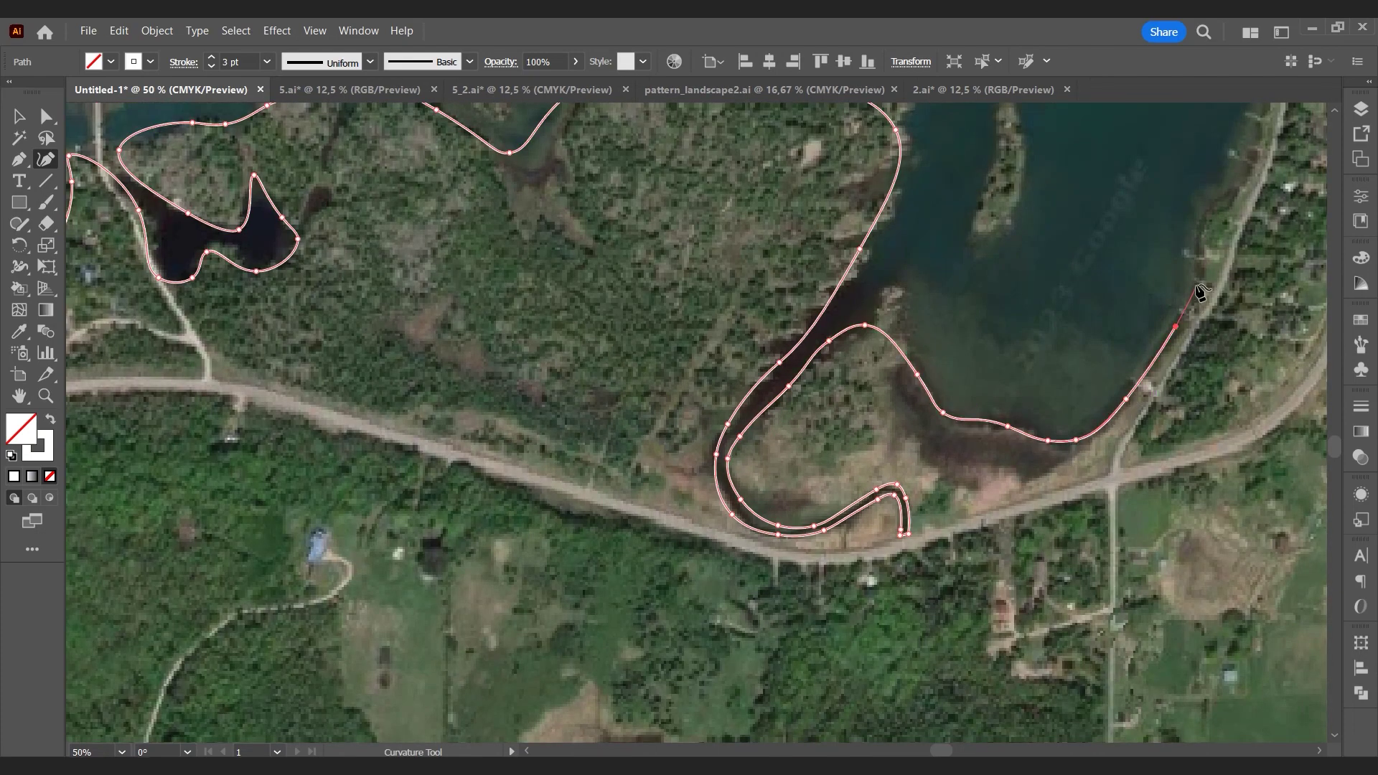
{"action": "left_click", "coordinate": [1203, 240]}
{"action": "left_click", "coordinate": [1223, 208]}
Step: Trace the lake's east shore northward up to the top edge of the satellite image
{"action": "scroll", "coordinate": [965, 384], "scroll_direction": "down", "scroll_amount": 2}
{"action": "scroll", "coordinate": [965, 384], "scroll_direction": "up", "scroll_amount": 3}
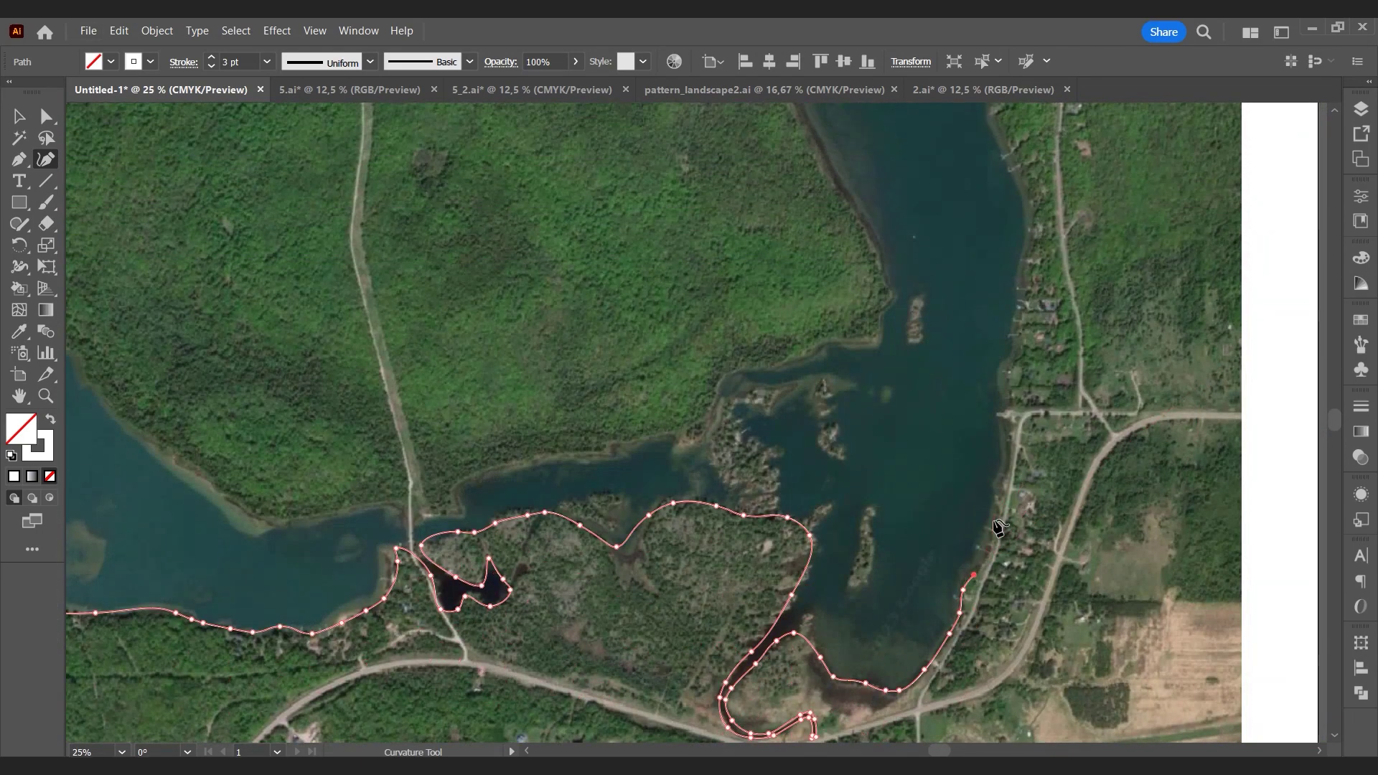
{"action": "left_click", "coordinate": [1005, 381]}
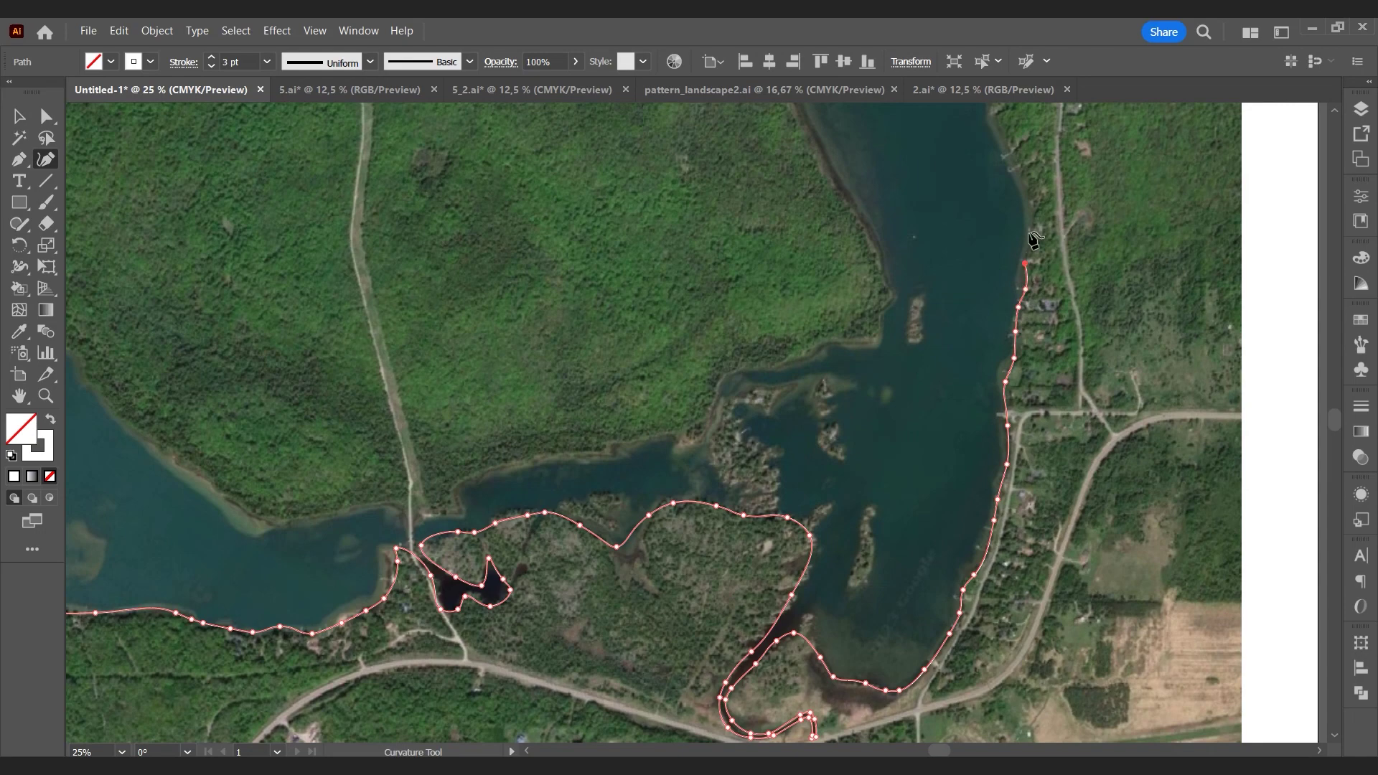
{"action": "left_click", "coordinate": [1021, 177]}
{"action": "scroll", "coordinate": [1005, 136], "scroll_direction": "up", "scroll_amount": 4}
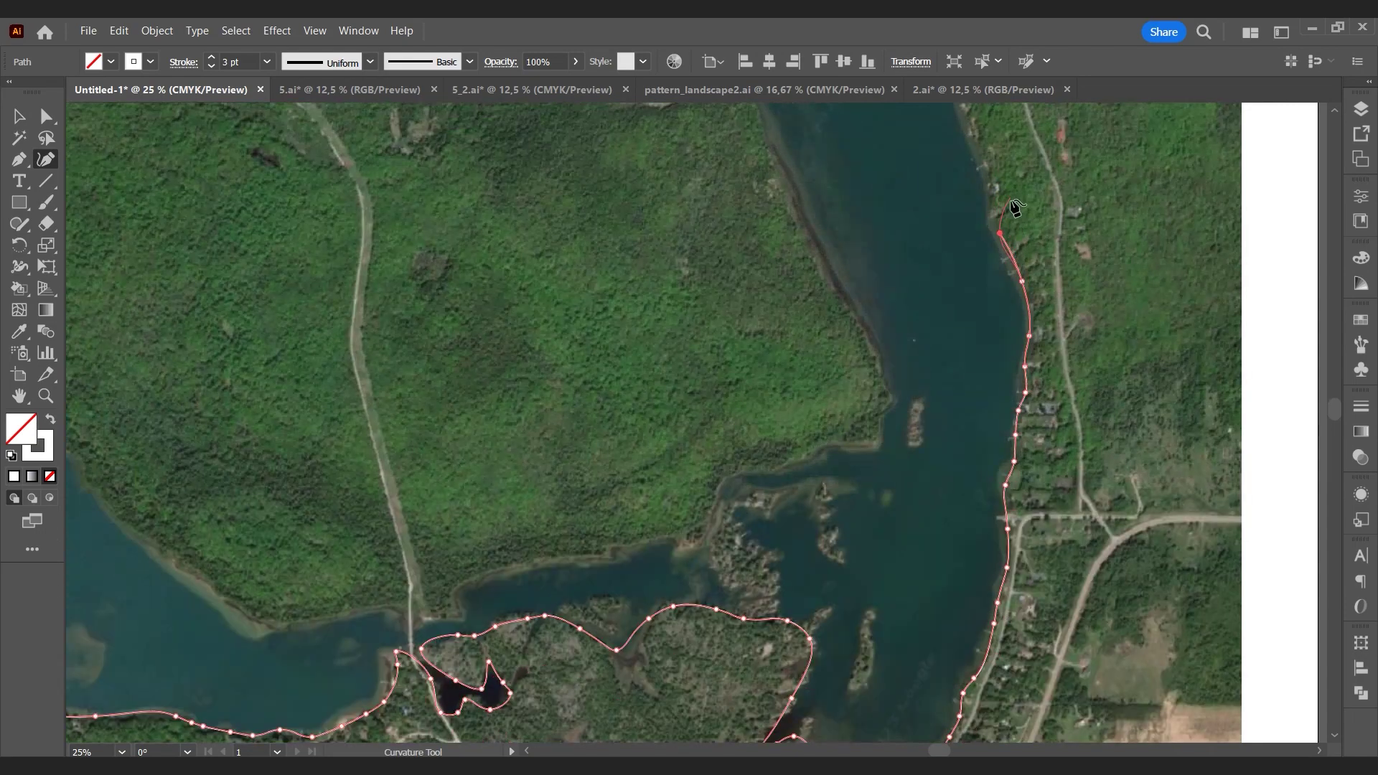
{"action": "left_click", "coordinate": [990, 296]}
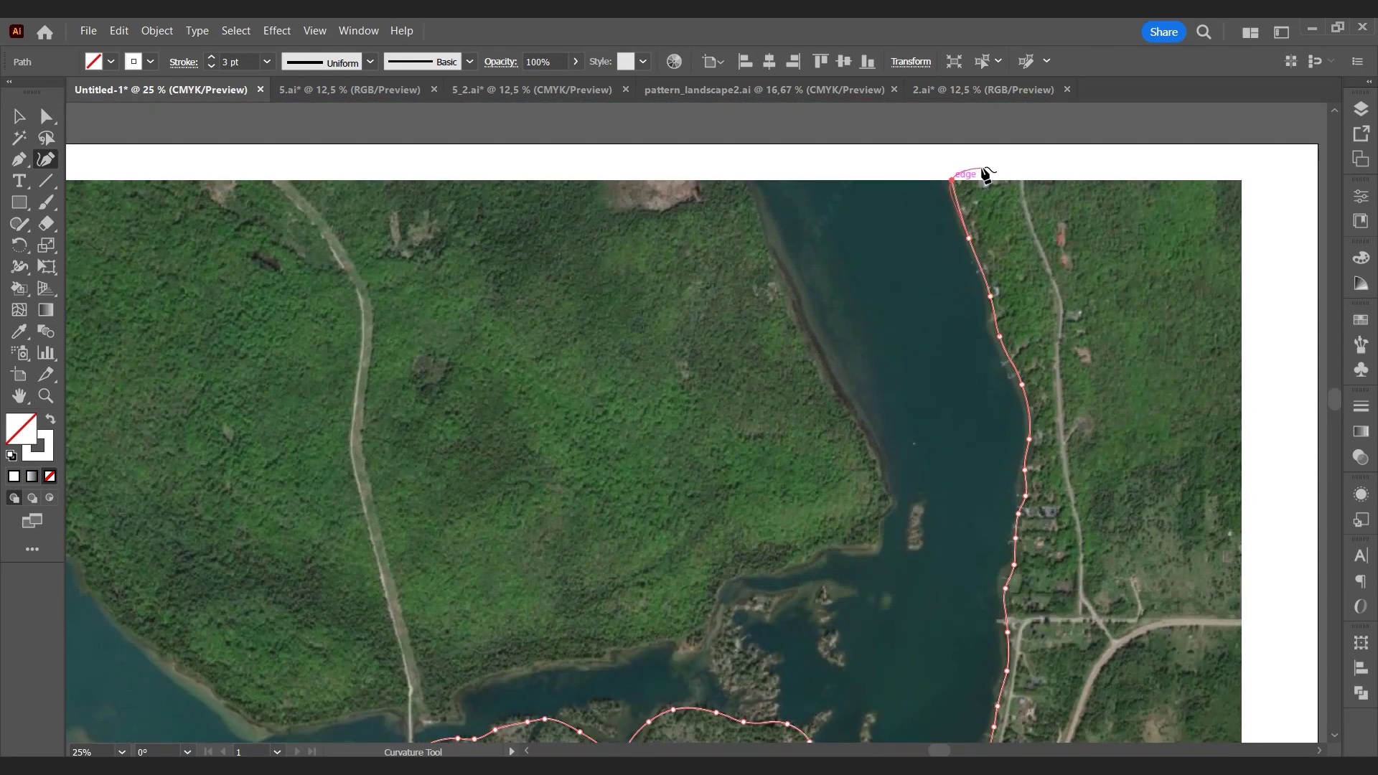
Step: Run the path along the satellite image's outer corners and close the land shape at its starting point
{"action": "left_click", "coordinate": [1241, 180]}
{"action": "key", "text": "Escape"}
{"action": "scroll", "coordinate": [1184, 345], "scroll_direction": "down", "scroll_amount": 8}
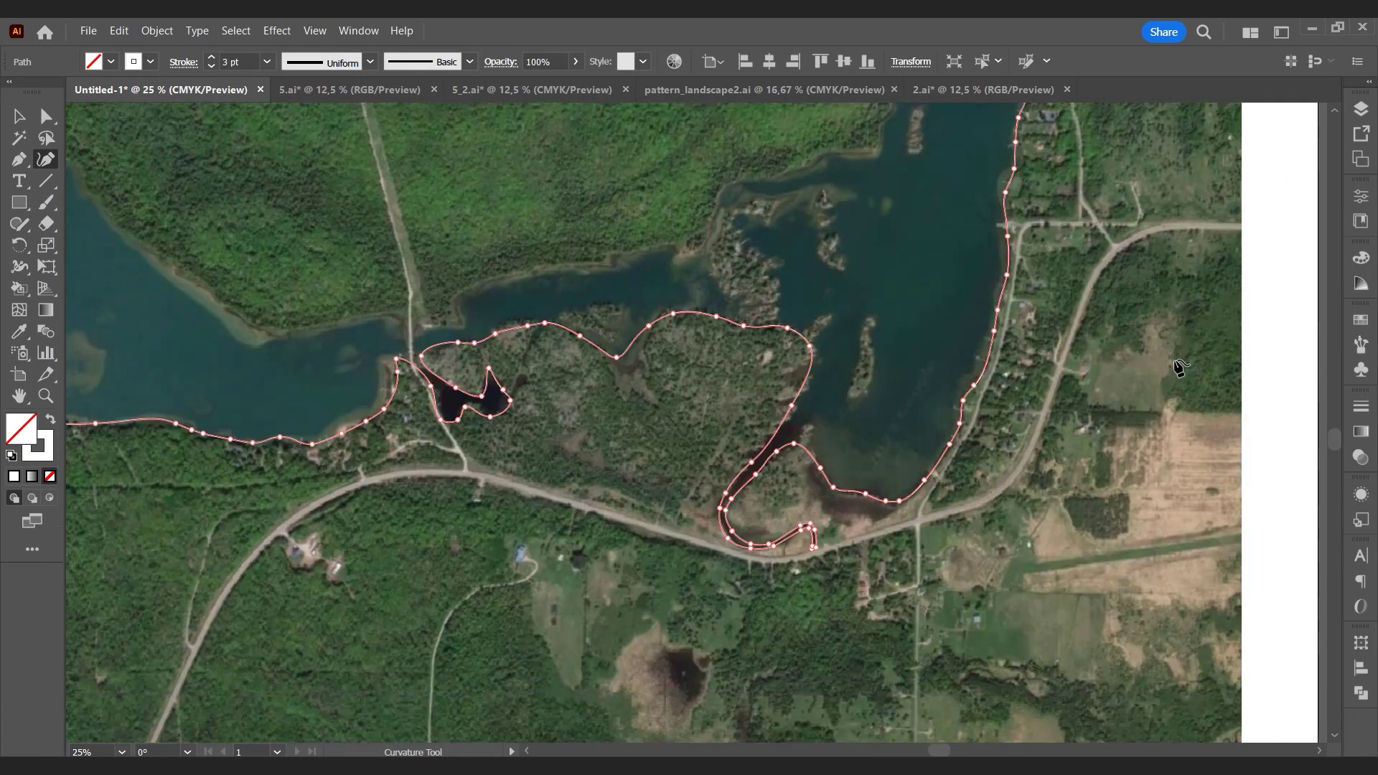
{"action": "scroll", "coordinate": [1244, 537], "scroll_direction": "down", "scroll_amount": 5}
{"action": "left_click", "coordinate": [1242, 558]}
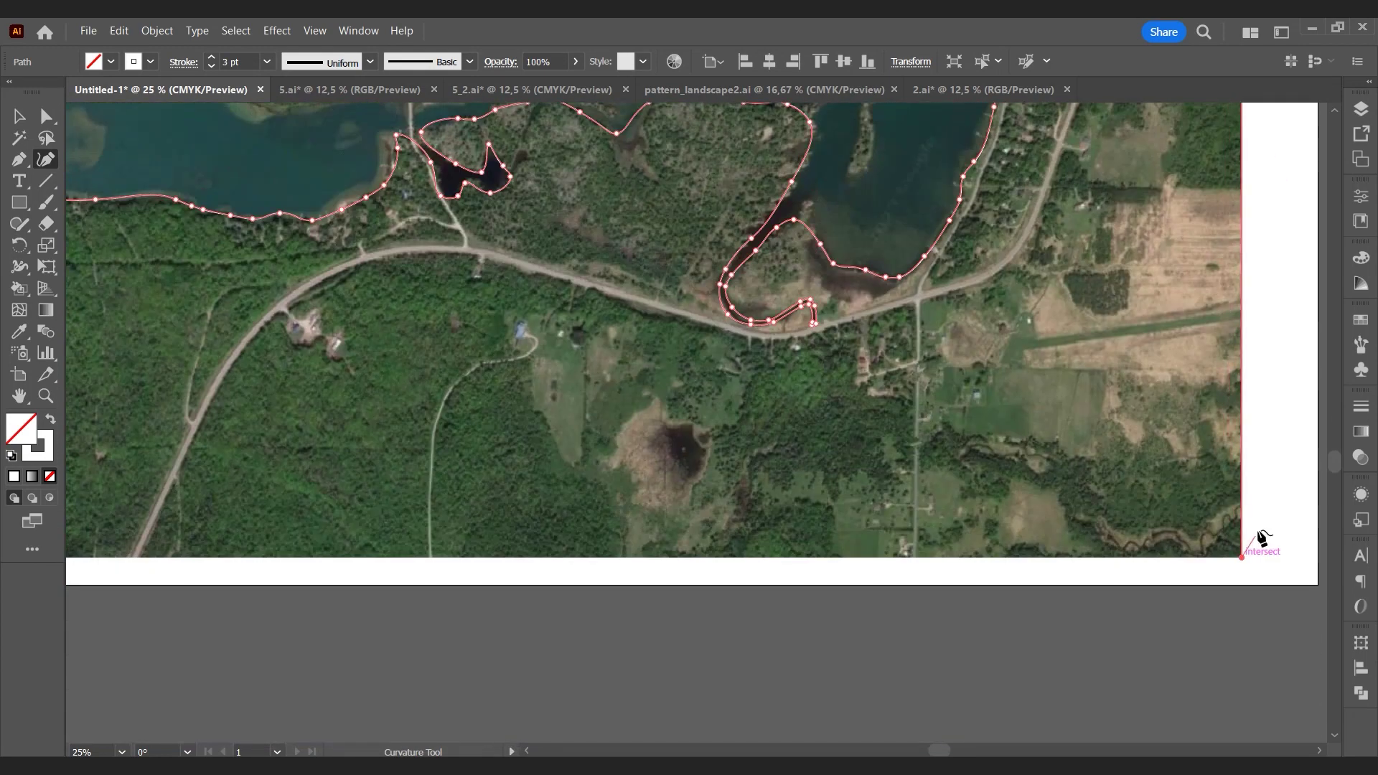
{"action": "scroll", "coordinate": [1249, 553], "scroll_direction": "down", "scroll_amount": 2, "text": "alt"}
{"action": "left_click", "coordinate": [648, 543]}
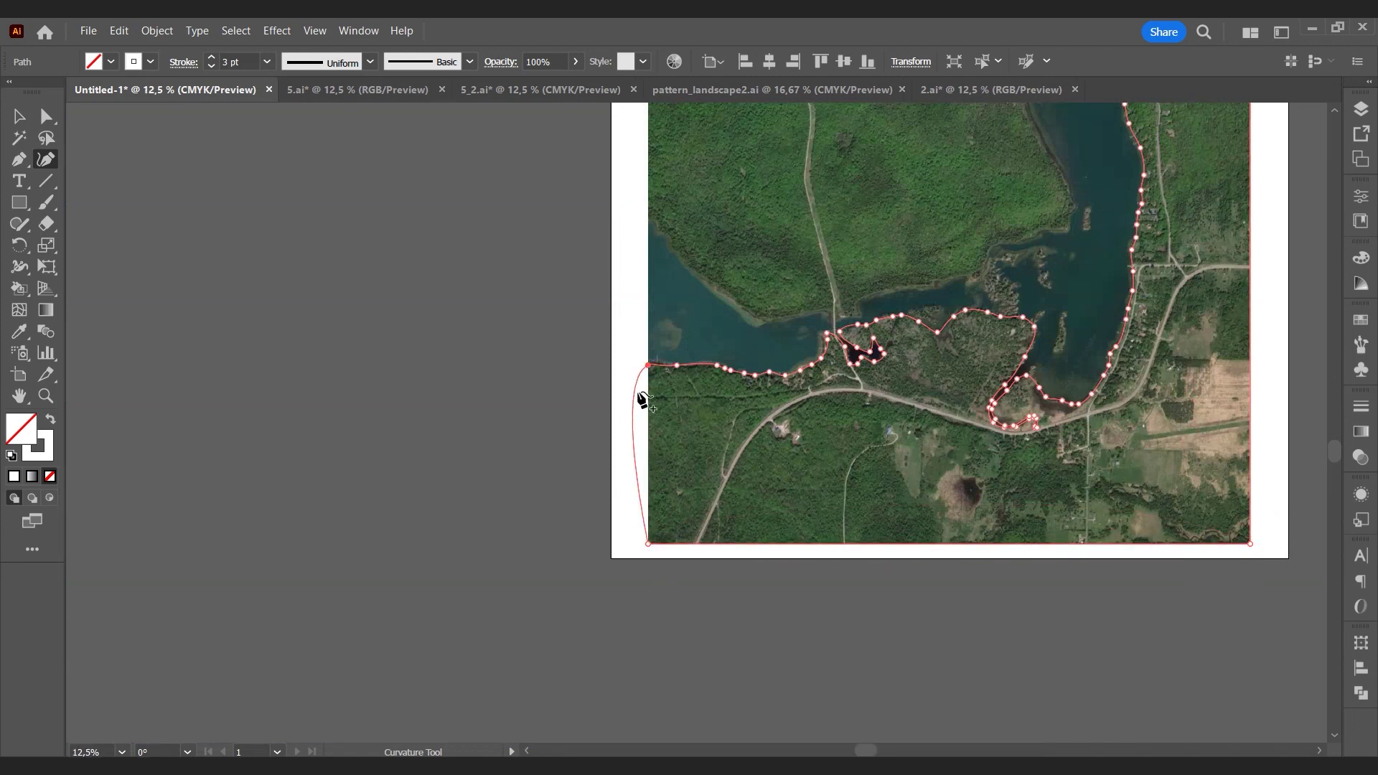
{"action": "left_click", "coordinate": [648, 365]}
Step: Set the southern land shape's fill color to EDF4C3
{"action": "scroll", "coordinate": [1103, 365], "scroll_direction": "up", "scroll_amount": 1, "text": "alt"}
{"action": "scroll", "coordinate": [553, 569], "scroll_direction": "up", "scroll_amount": 3}
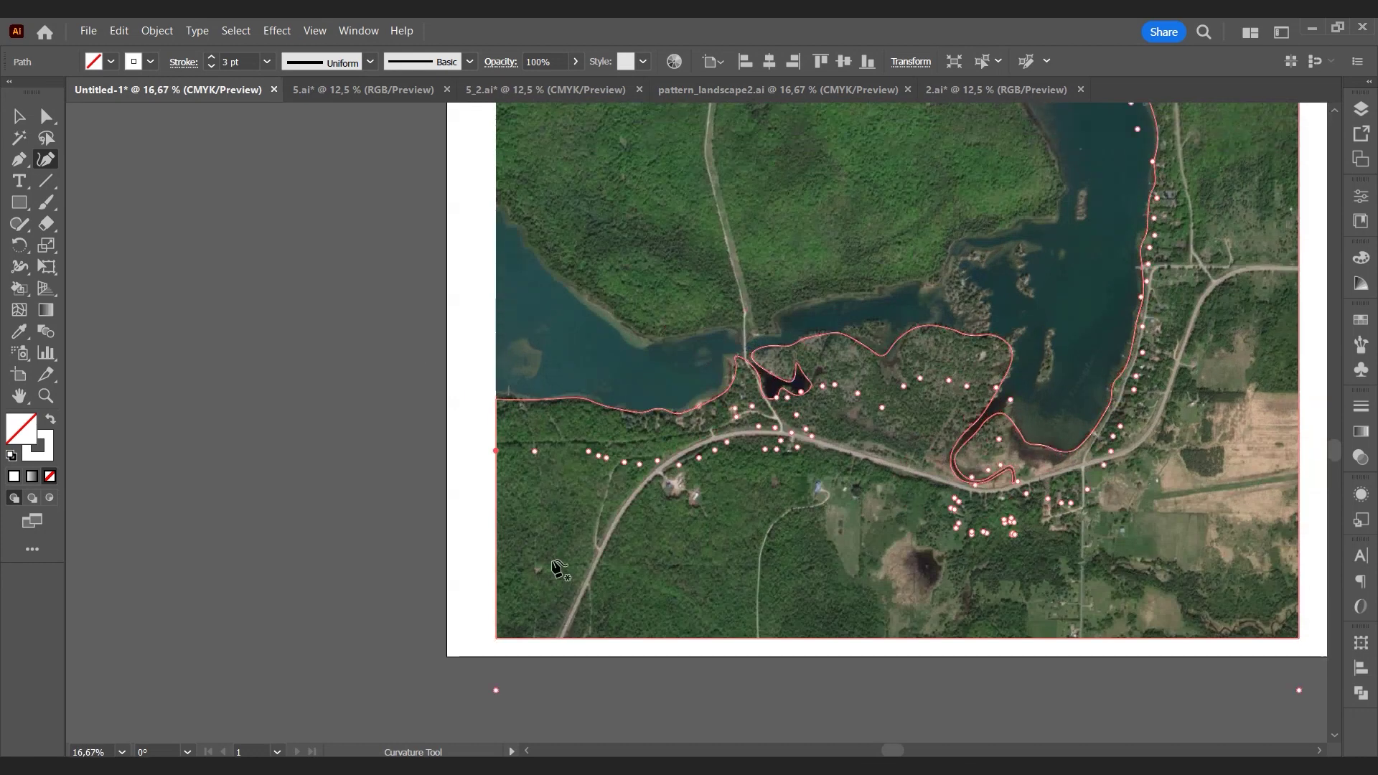
{"action": "left_click", "coordinate": [19, 116]}
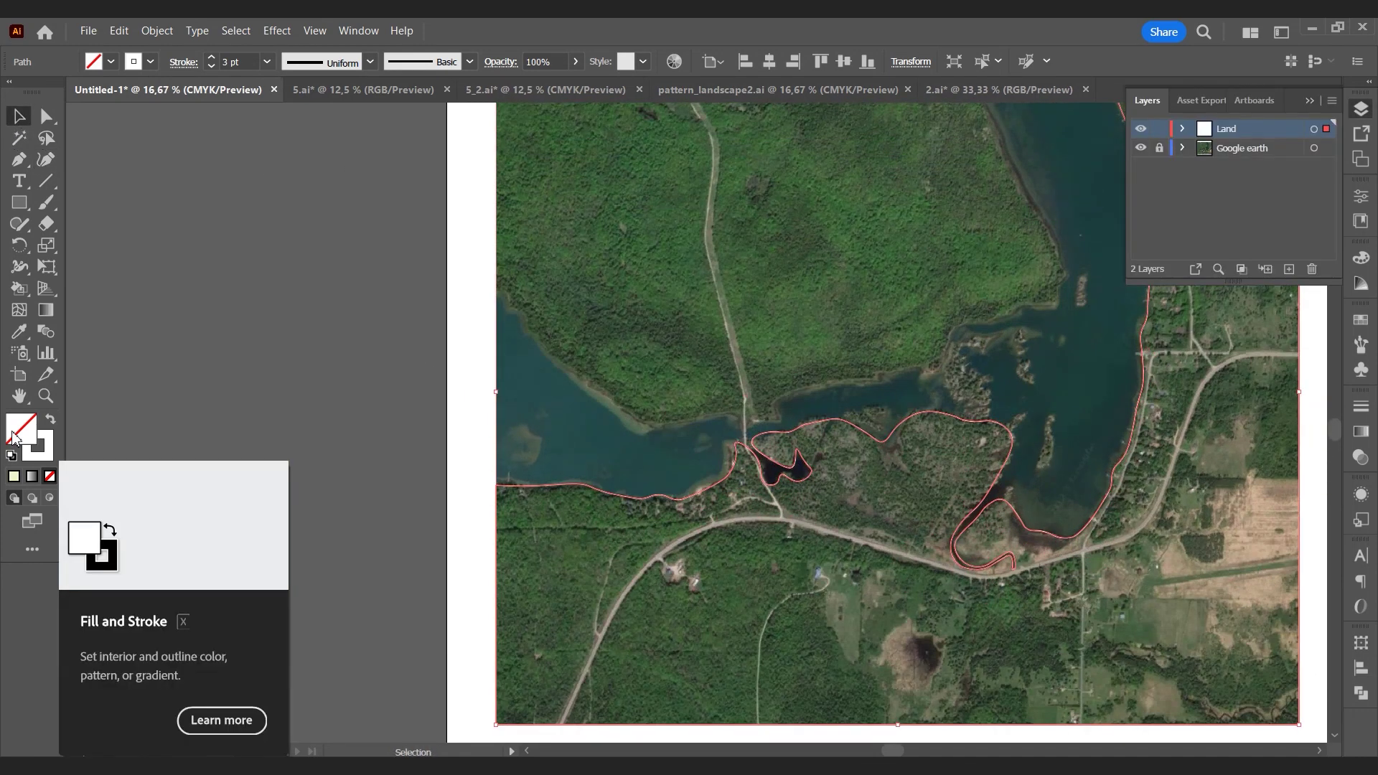
{"action": "double_click", "coordinate": [16, 430]}
{"action": "type", "text": "EDF4C3"}
{"action": "left_click", "coordinate": [872, 293]}
Step: Set the land shape's stroke color to 050505 and deselect it
{"action": "double_click", "coordinate": [37, 445]}
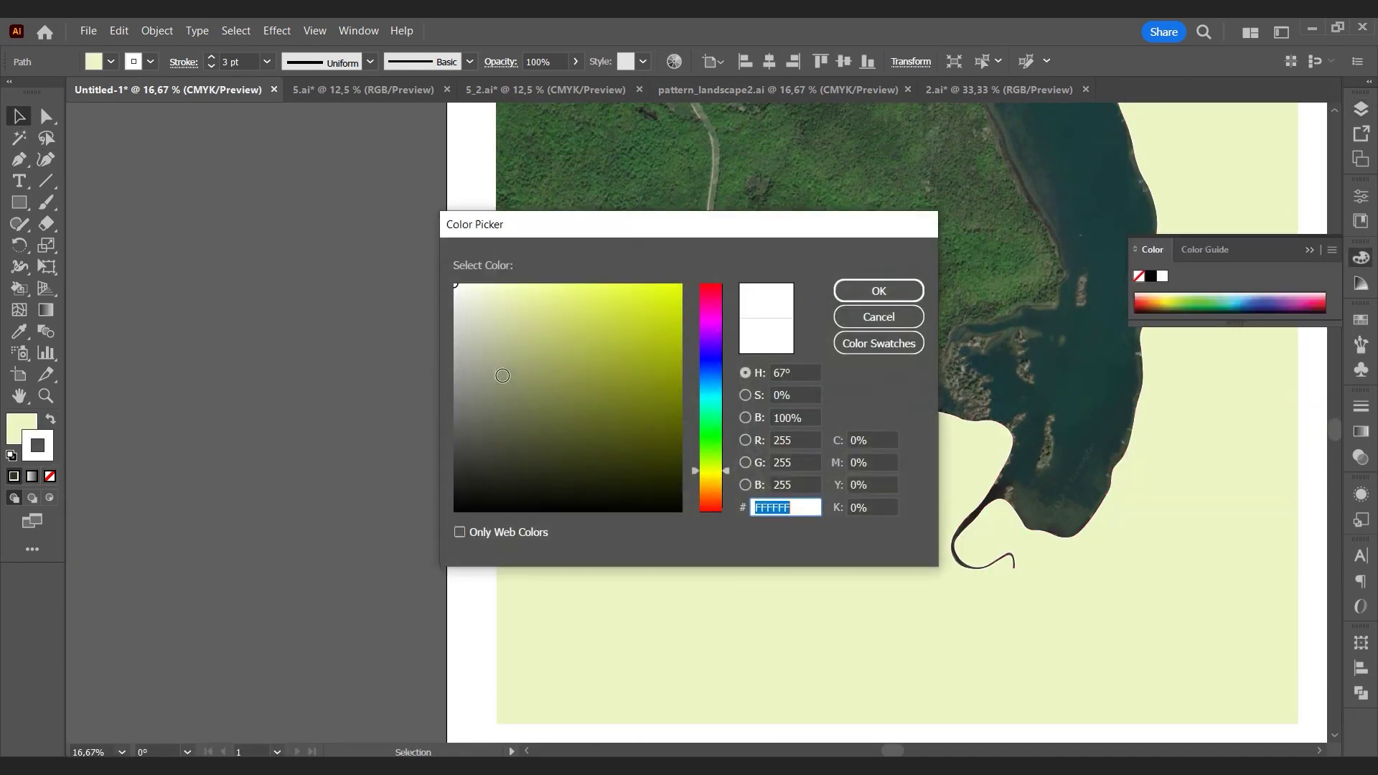
{"action": "type", "text": "050505"}
{"action": "left_click", "coordinate": [898, 287]}
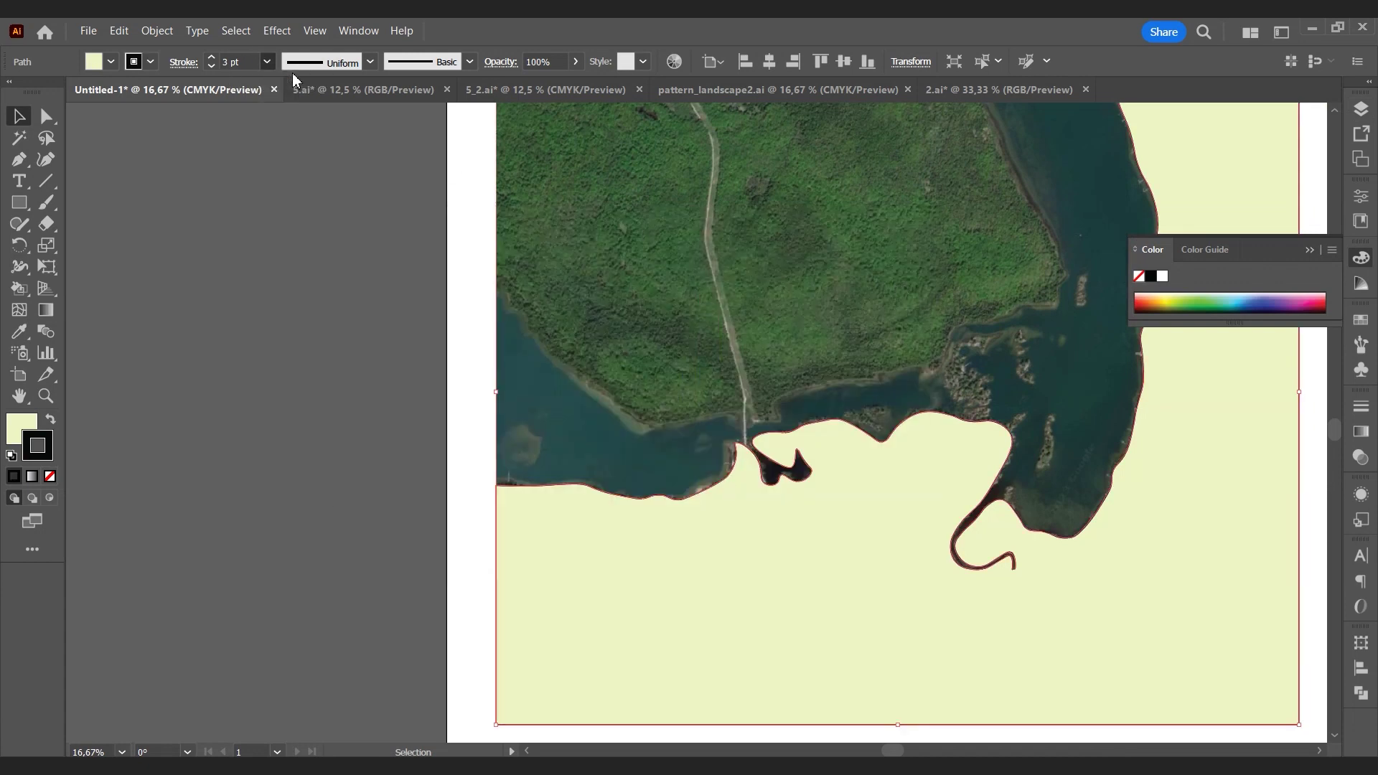
{"action": "left_click", "coordinate": [290, 340]}
{"action": "scroll", "coordinate": [291, 340], "scroll_direction": "down", "scroll_amount": 2, "text": "alt"}
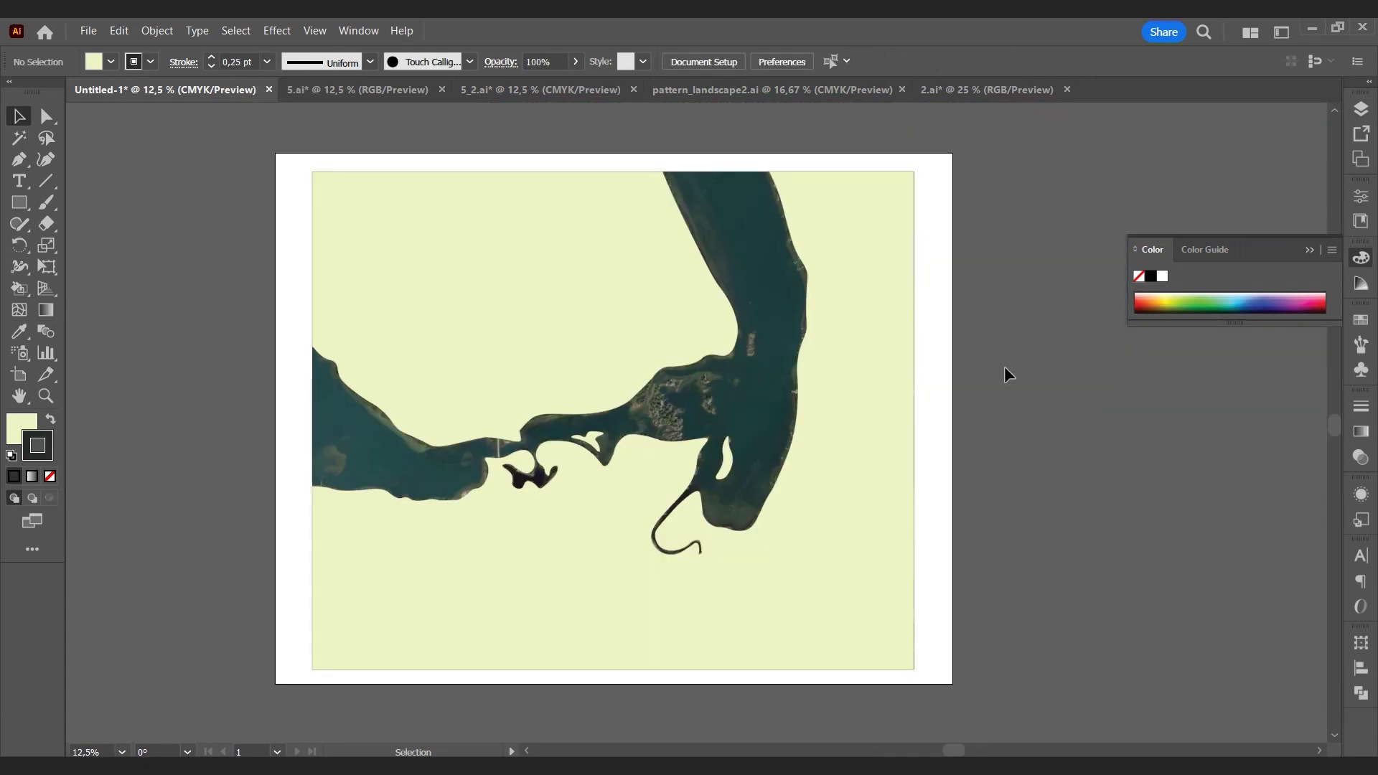
Step: Place the new layer between Land and Google earth and rename it Water
{"action": "left_click", "coordinate": [1360, 109]}
{"action": "left_click_drag", "start_coordinate": [1231, 128], "coordinate": [1231, 159]}
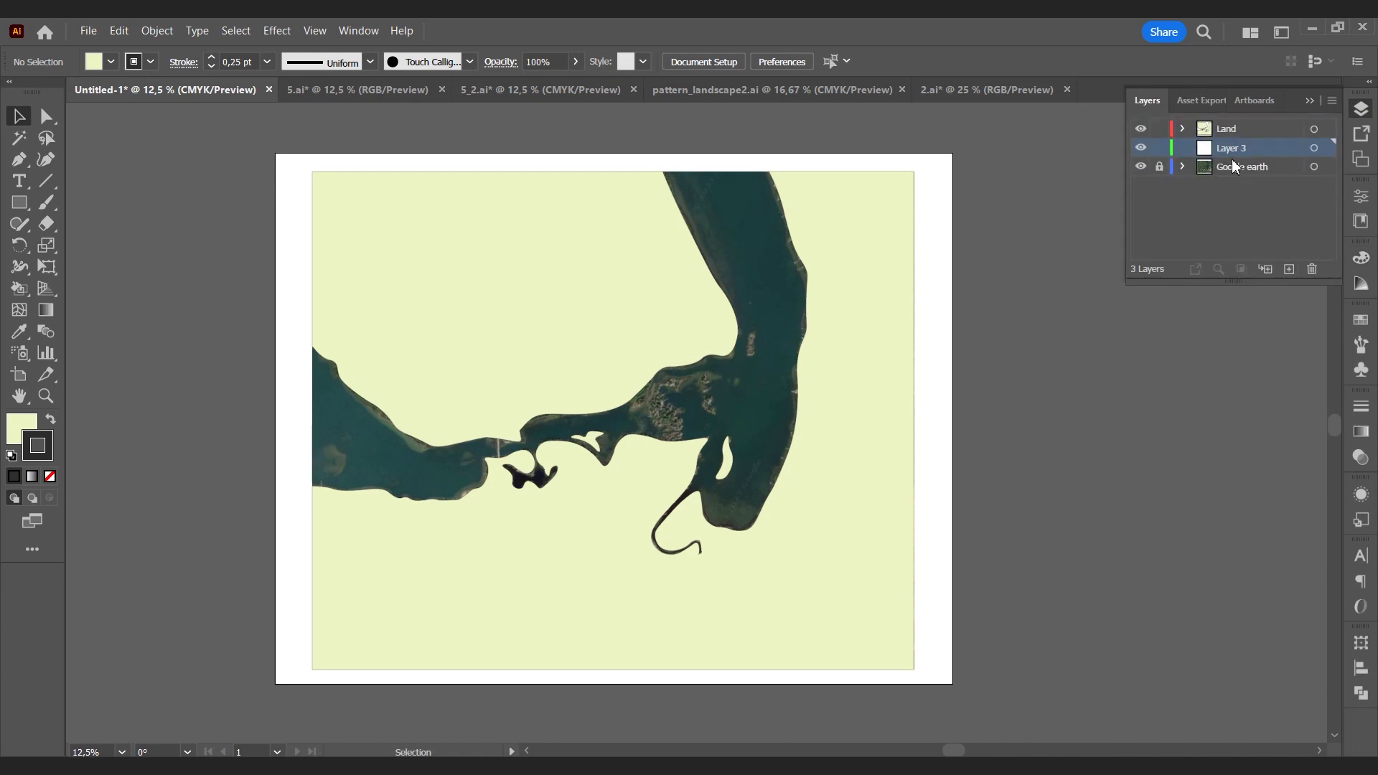
{"action": "double_click", "coordinate": [1232, 147]}
{"action": "type", "text": "W"}
Step: Draw a rectangle covering the whole map area on the Water layer and fill it with light blue
{"action": "type", "text": "m"}
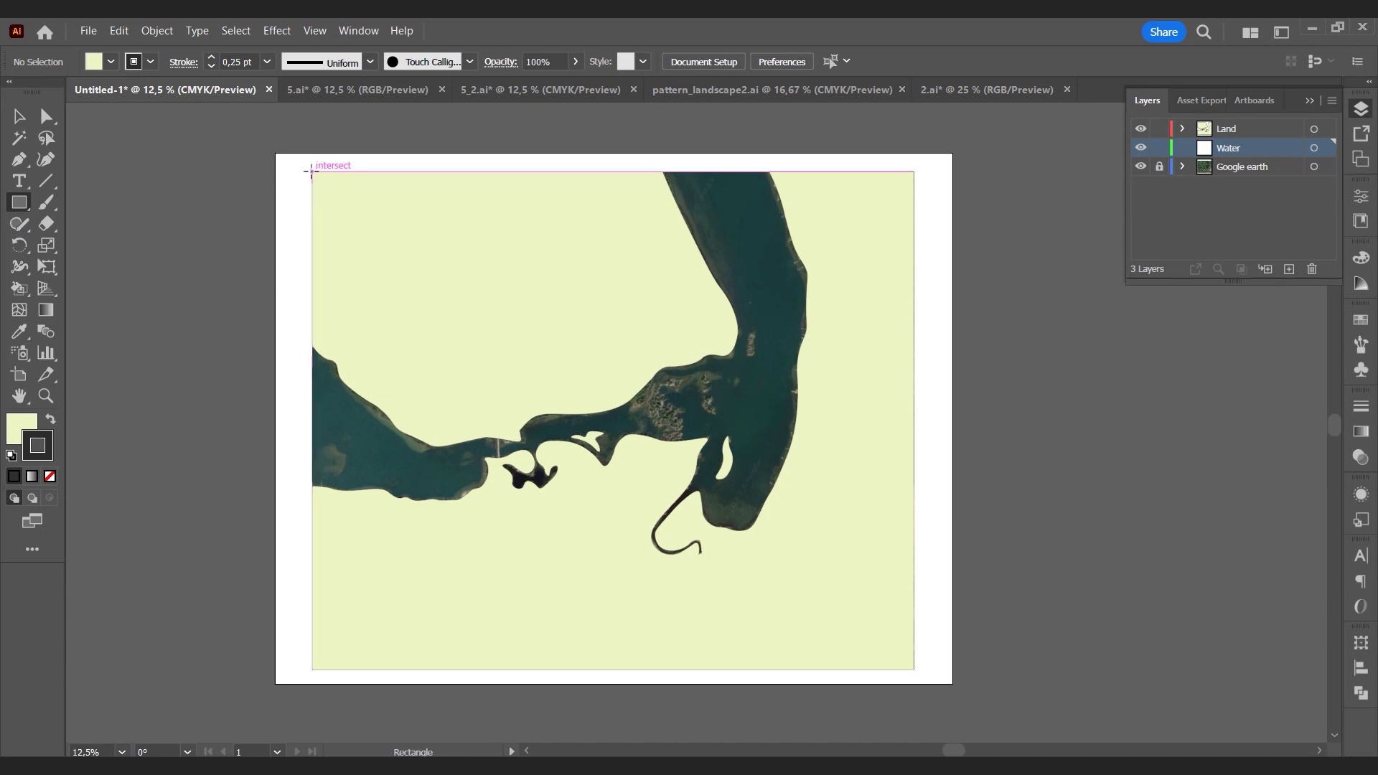
{"action": "mouse_move", "coordinate": [312, 172]}
{"action": "left_mouse_down"}
{"action": "mouse_move", "coordinate": [388, 302]}
{"action": "mouse_move", "coordinate": [914, 669]}
{"action": "left_mouse_up"}
{"action": "left_click", "coordinate": [46, 115]}
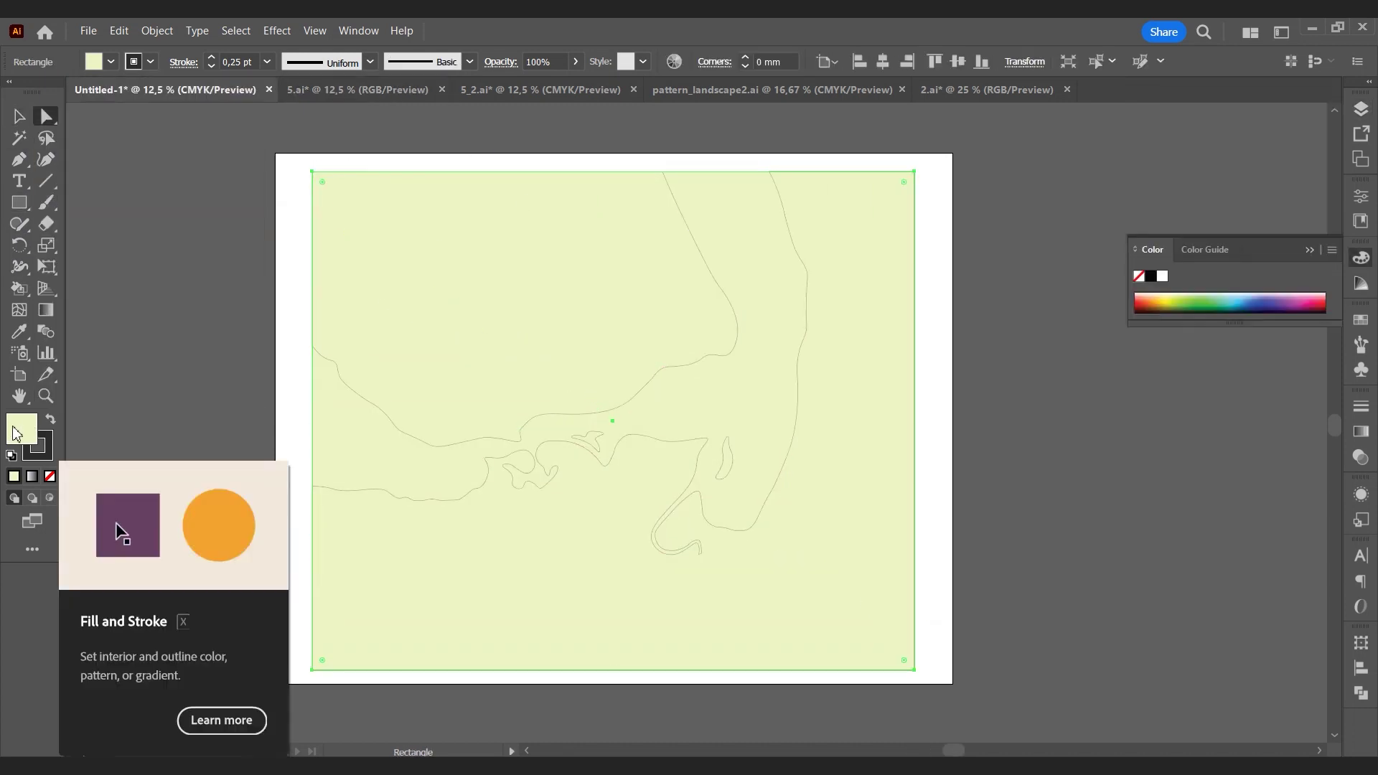
{"action": "double_click", "coordinate": [21, 428]}
{"action": "left_click", "coordinate": [908, 295]}
{"action": "left_click", "coordinate": [19, 119]}
{"action": "left_click", "coordinate": [216, 225]}
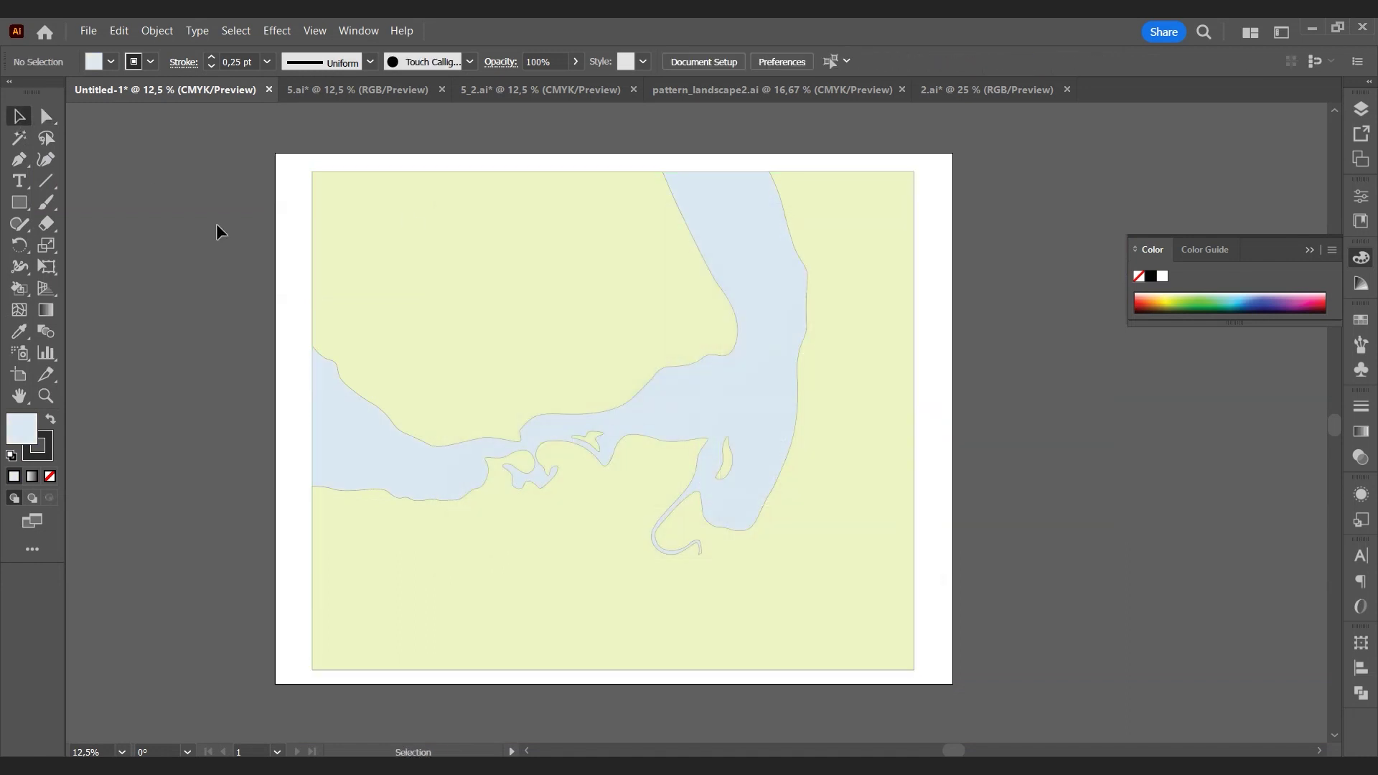
Step: Paste a copy of the light blue water rectangle at the same position
{"action": "left_click", "coordinate": [606, 591]}
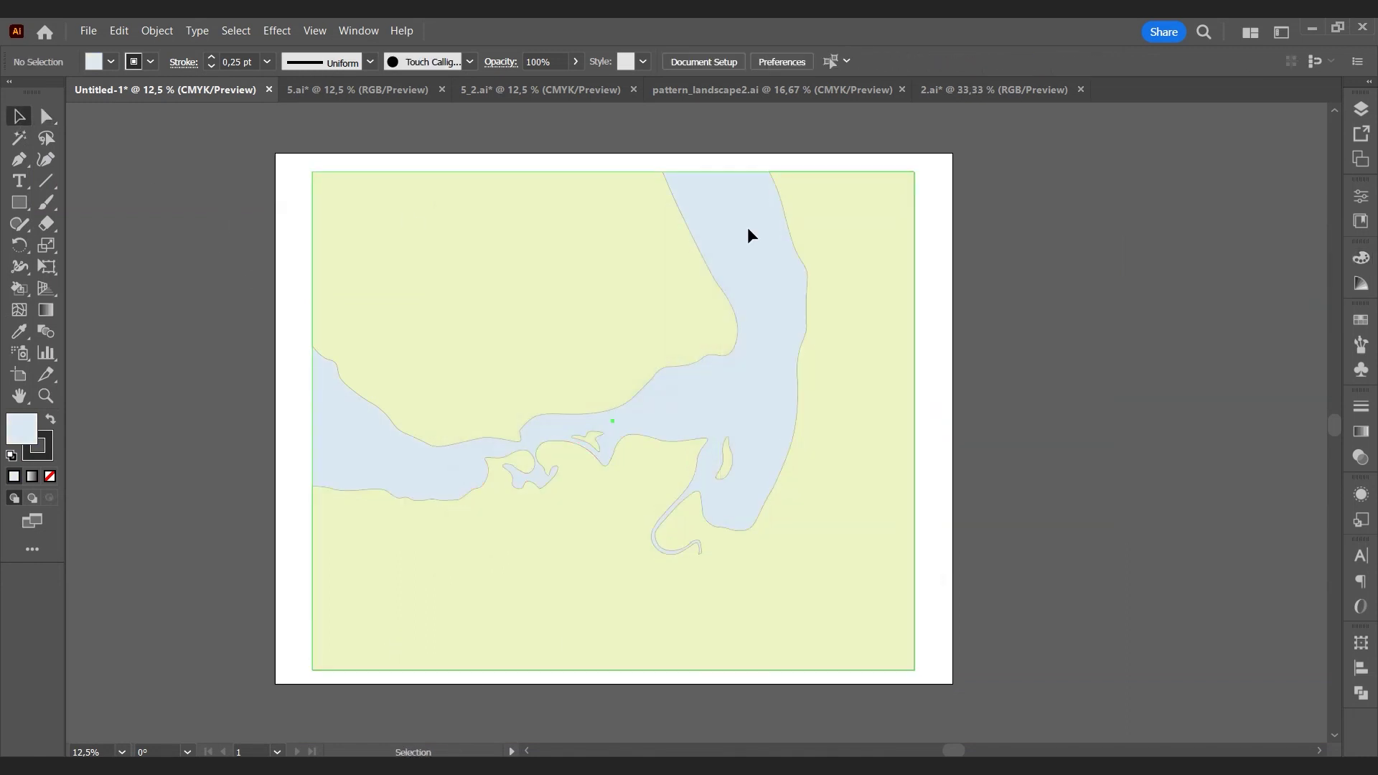
{"action": "left_click", "coordinate": [119, 31]}
{"action": "left_click", "coordinate": [177, 176]}
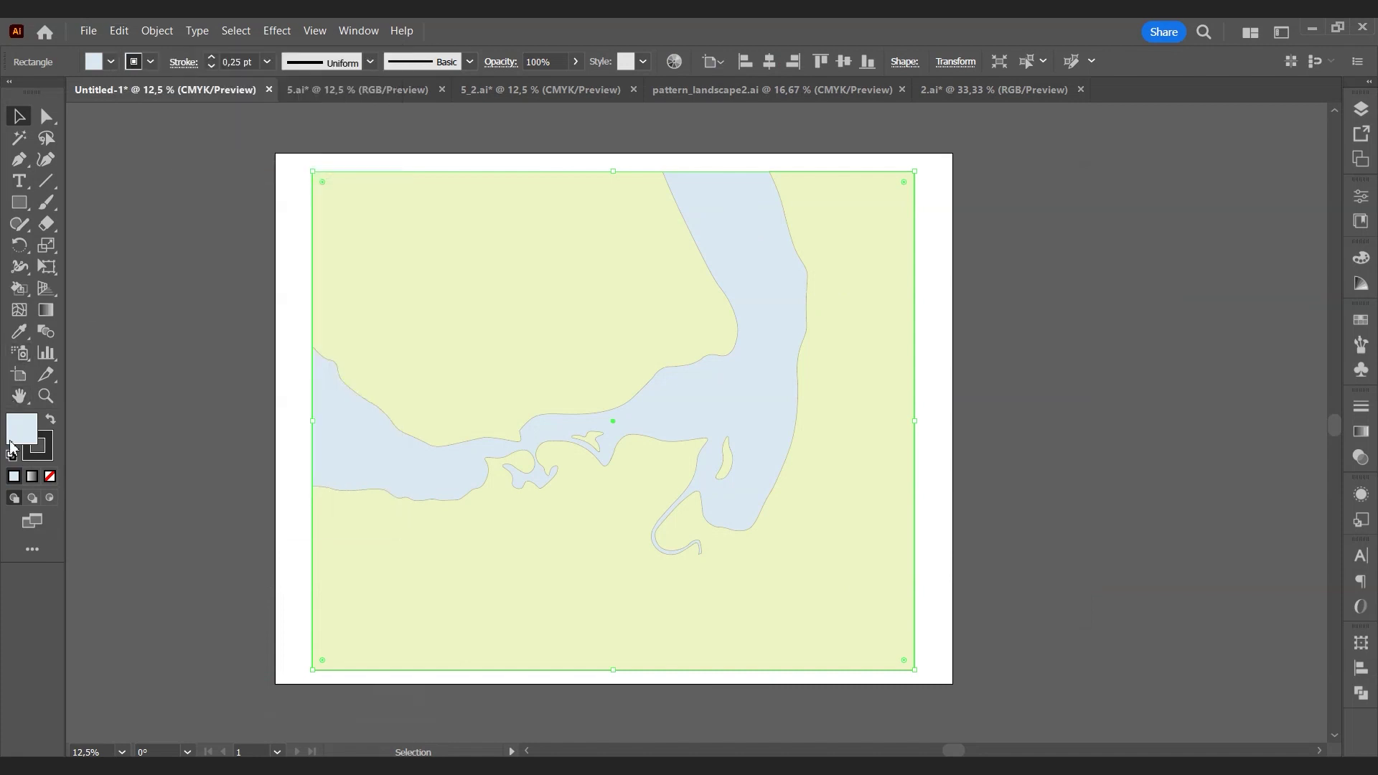
Step: Open the Basic Graphics_Textures pattern swatch library
{"action": "left_click", "coordinate": [1361, 321]}
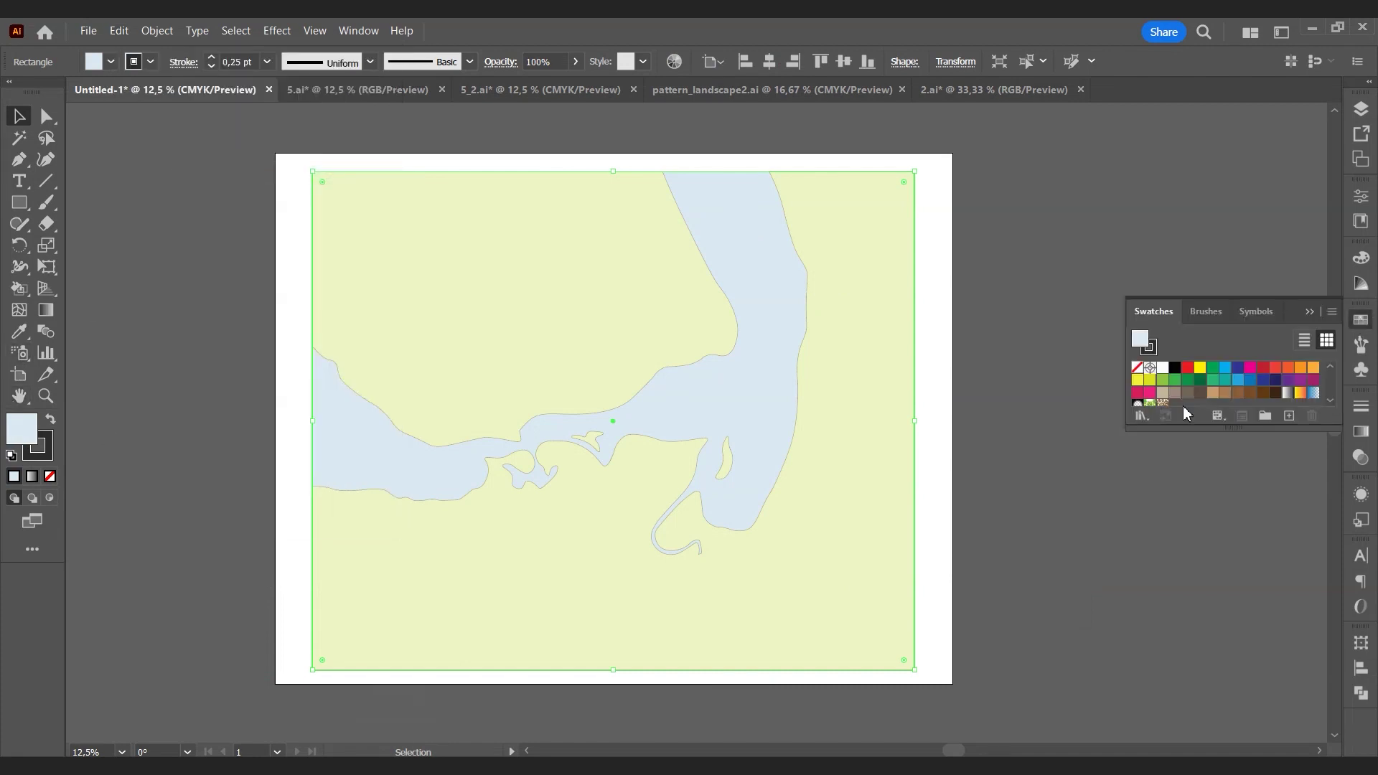
{"action": "left_click", "coordinate": [1141, 415]}
{"action": "mouse_move", "coordinate": [1204, 593]}
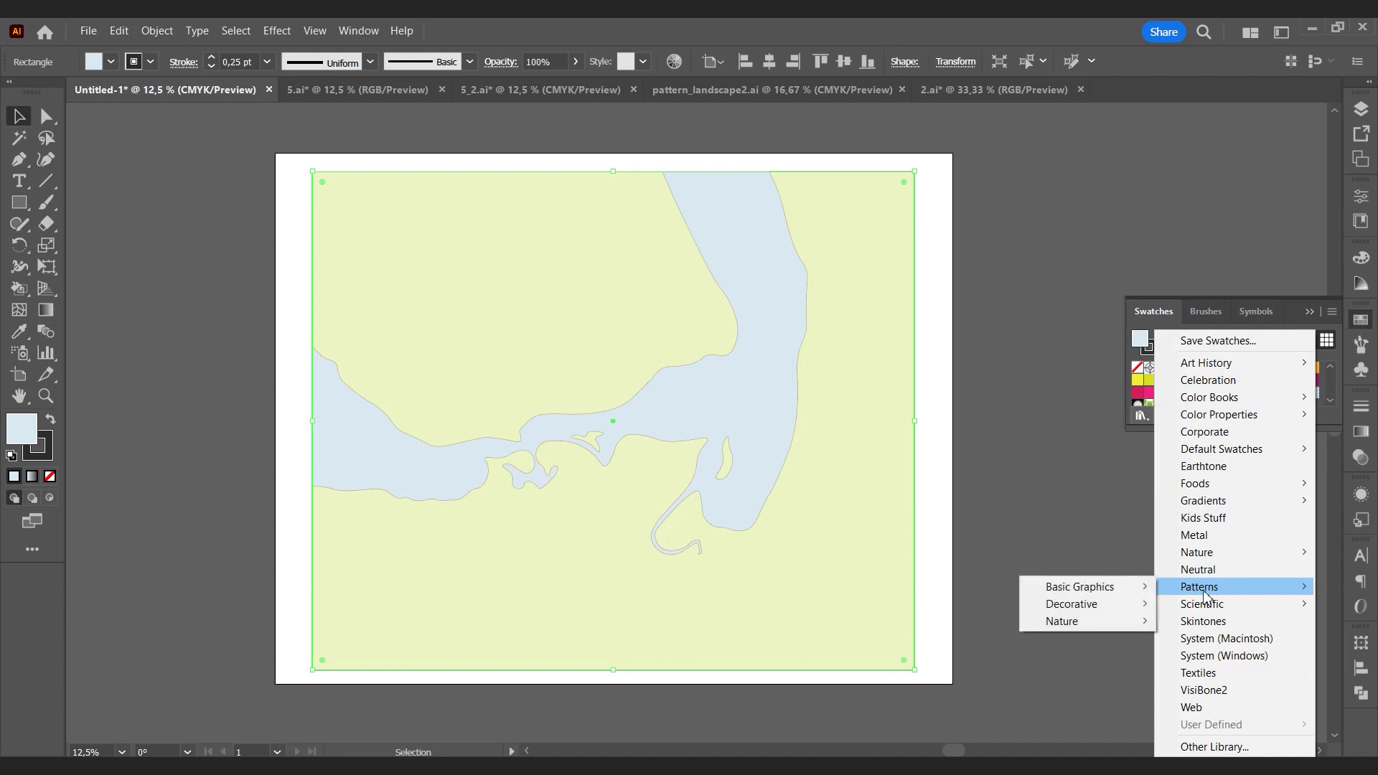
{"action": "mouse_move", "coordinate": [1101, 586]}
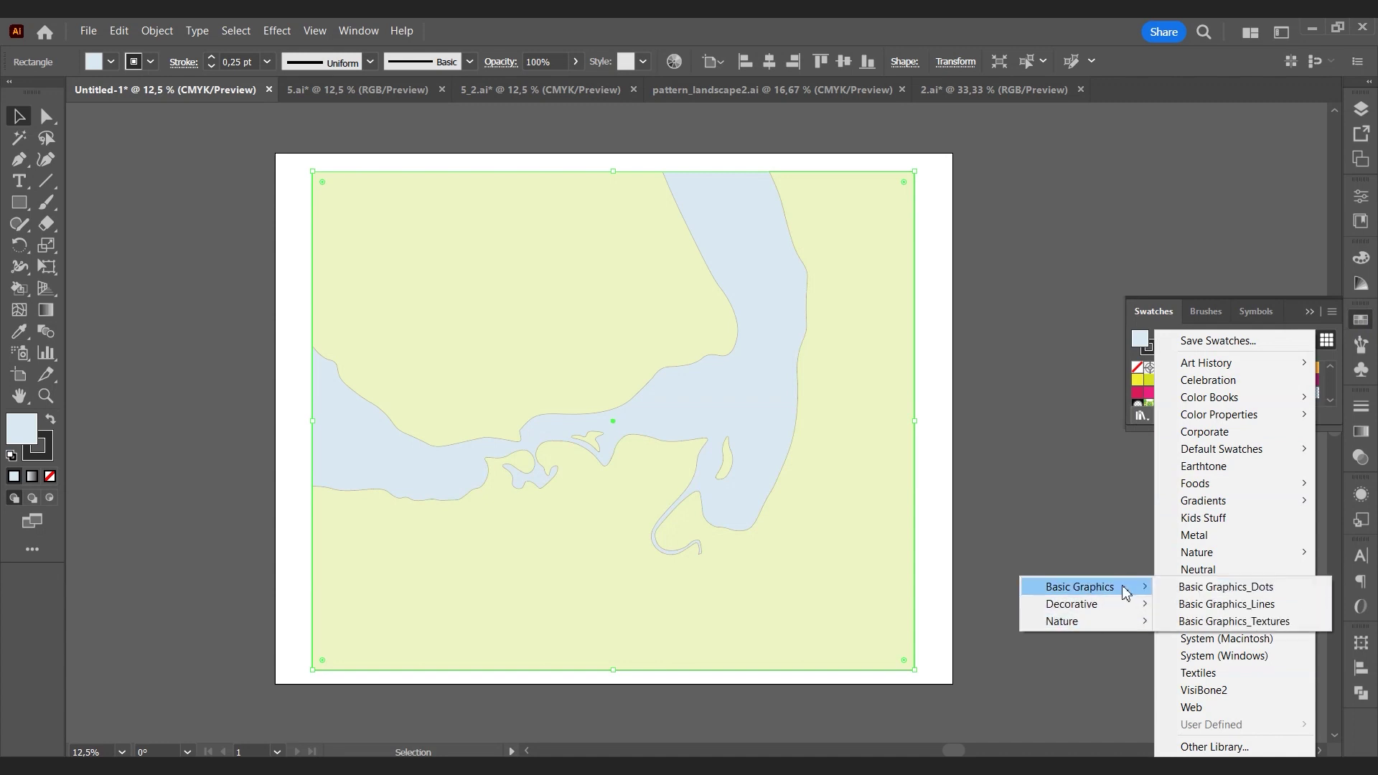
{"action": "left_click", "coordinate": [1210, 629]}
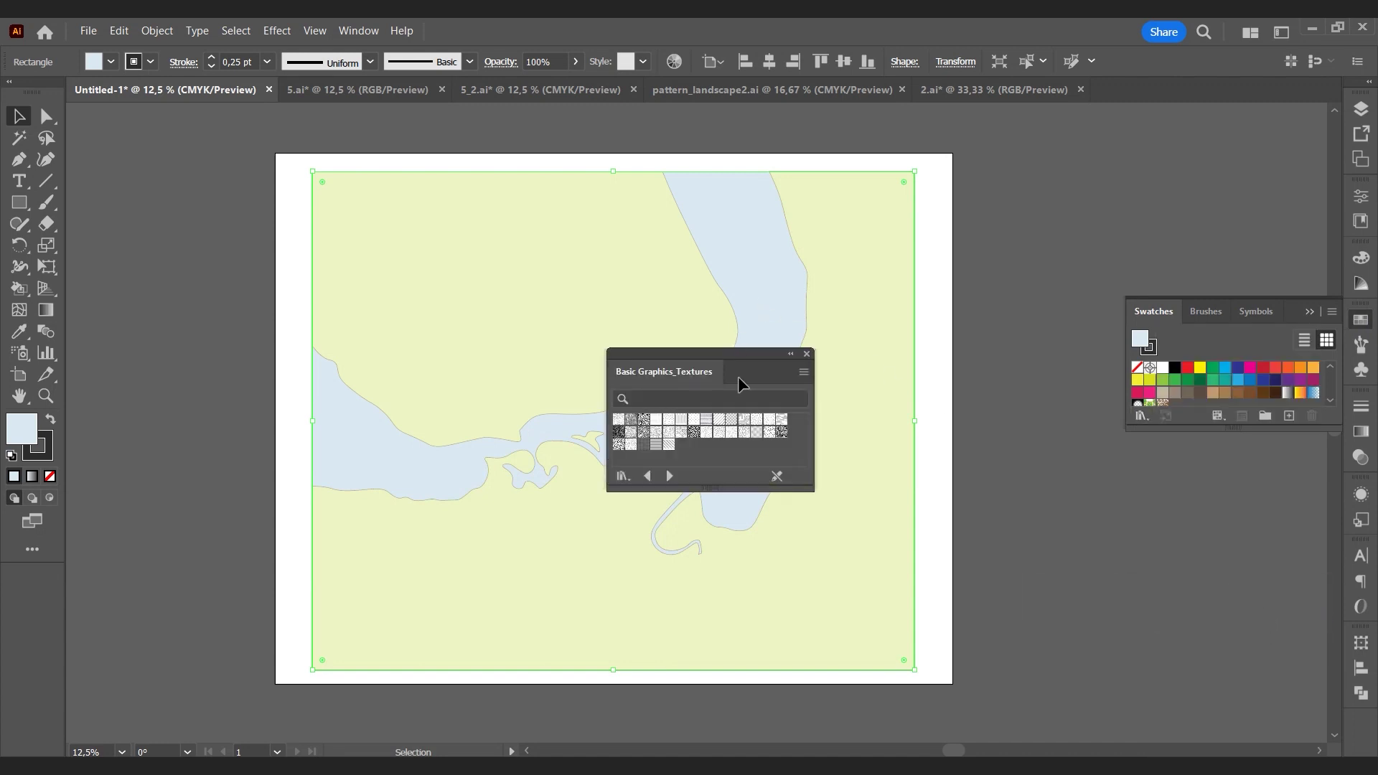
Step: Fill the copied water rectangle with a speckled texture pattern, trying two swatches from the Basic Graphics_Textures library
{"action": "scroll", "coordinate": [560, 443], "scroll_direction": "up", "scroll_amount": 4}
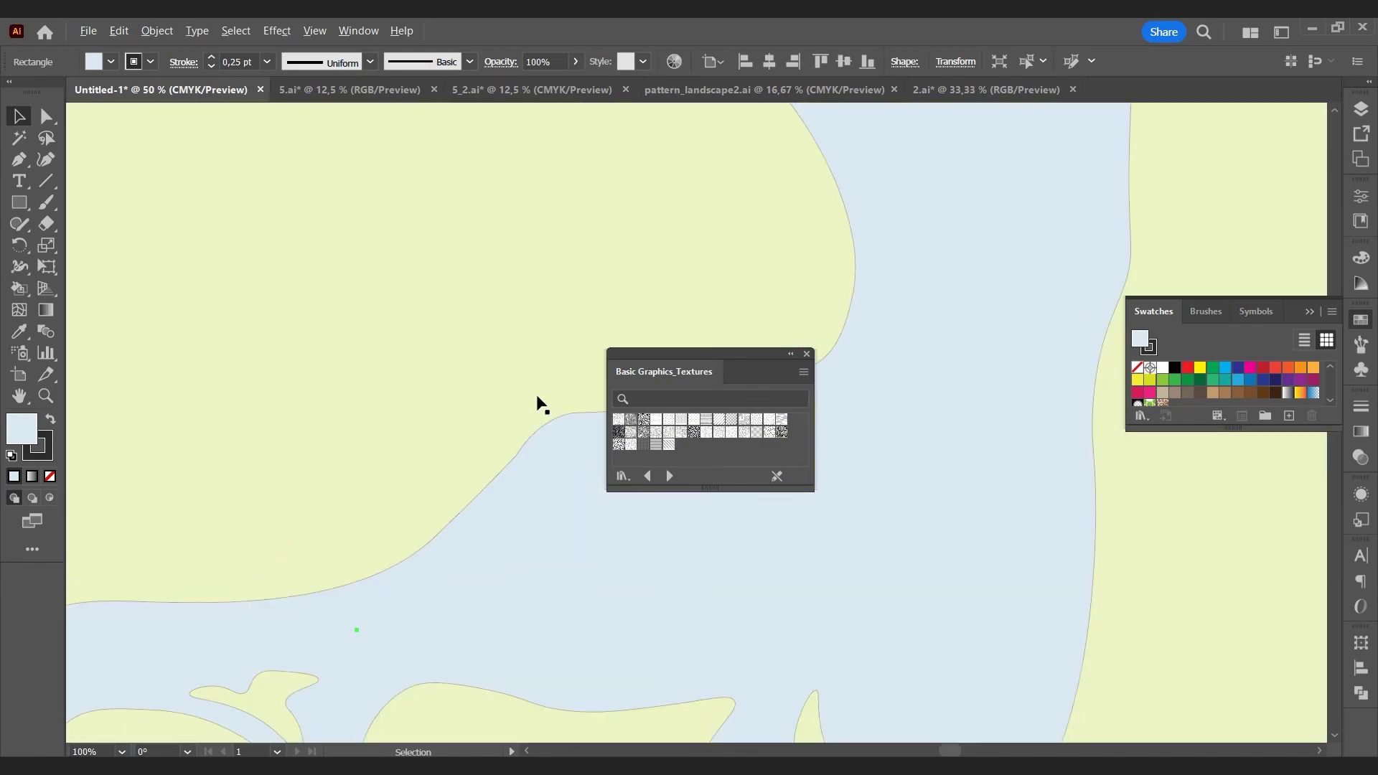
{"action": "scroll", "coordinate": [538, 398], "scroll_direction": "down", "scroll_amount": 3}
{"action": "scroll", "coordinate": [540, 442], "scroll_direction": "up", "scroll_amount": 1}
{"action": "left_click", "coordinate": [642, 422]}
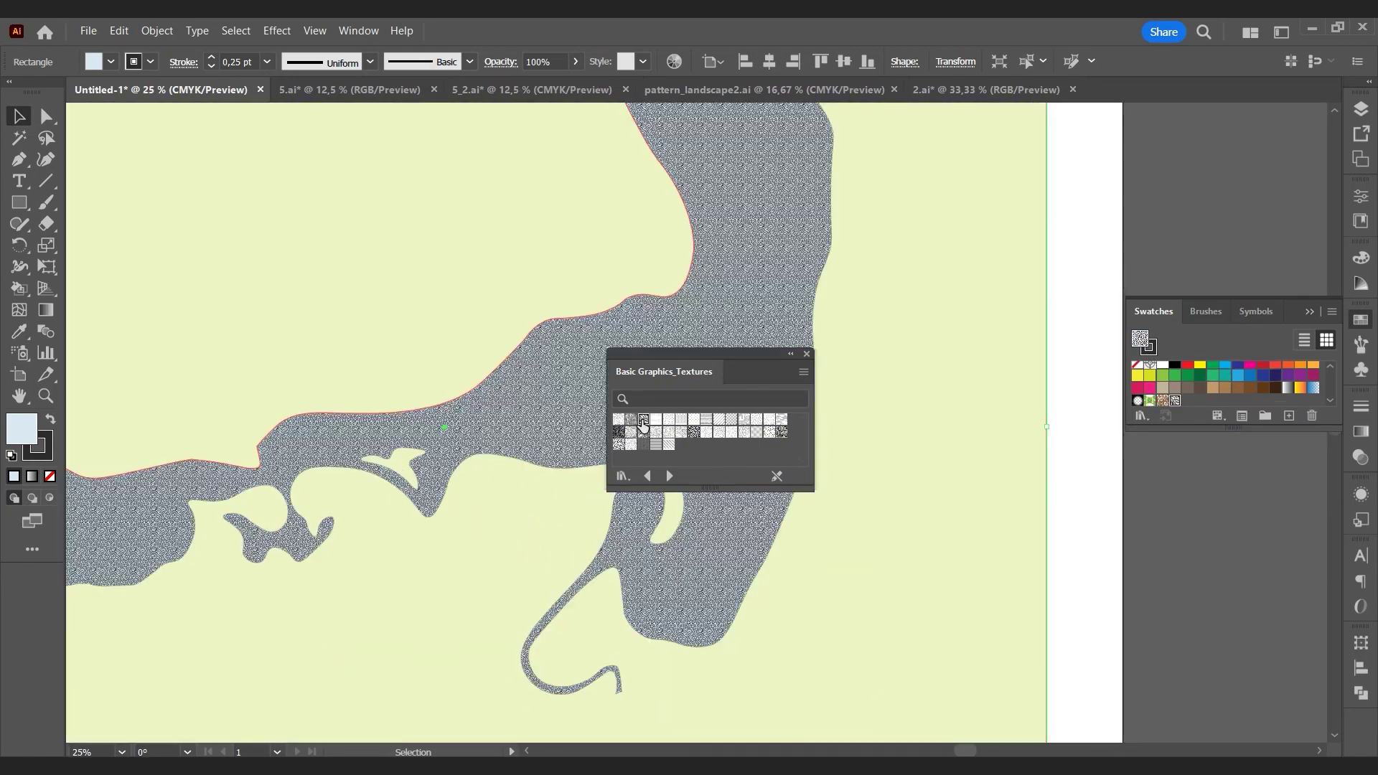
{"action": "scroll", "coordinate": [572, 419], "scroll_direction": "up", "scroll_amount": 2}
{"action": "left_click", "coordinate": [667, 434]}
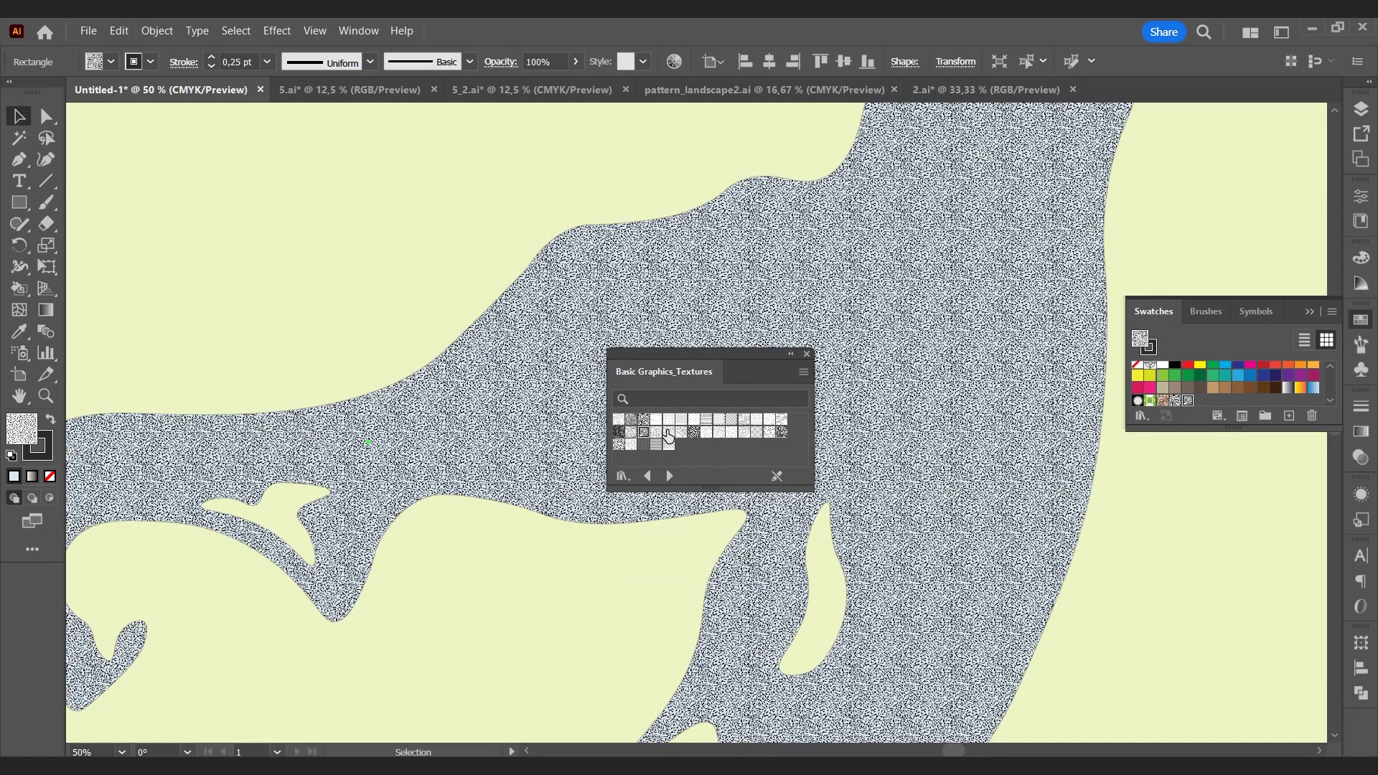
{"action": "scroll", "coordinate": [548, 348], "scroll_direction": "up", "scroll_amount": 2}
{"action": "scroll", "coordinate": [547, 349], "scroll_direction": "down", "scroll_amount": 2}
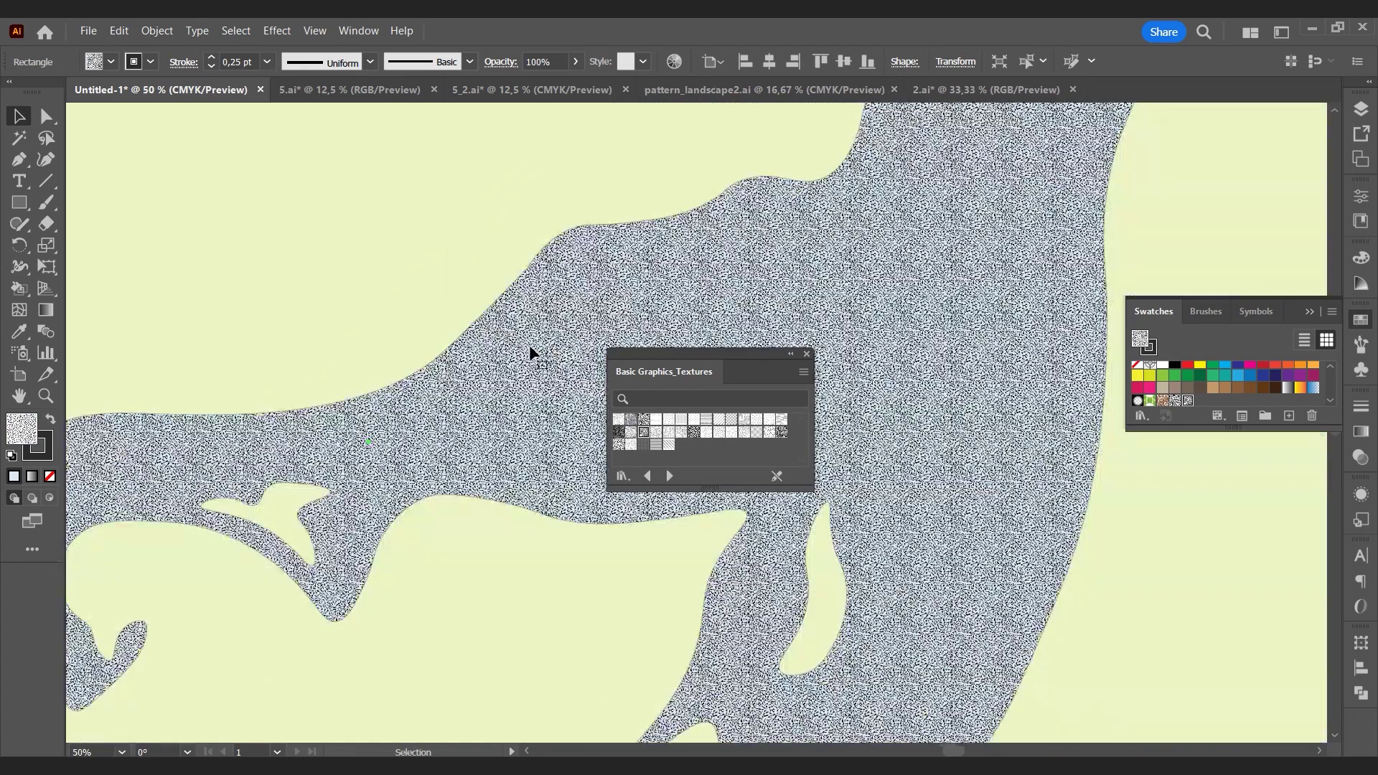
Step: Draw a small rectangle with the texture fill and move it over the artboard's right edge as a pattern sample
{"action": "left_click", "coordinate": [18, 201]}
{"action": "scroll", "coordinate": [892, 378], "scroll_direction": "down", "scroll_amount": 2}
{"action": "left_click_drag", "start_coordinate": [932, 370], "coordinate": [981, 415]}
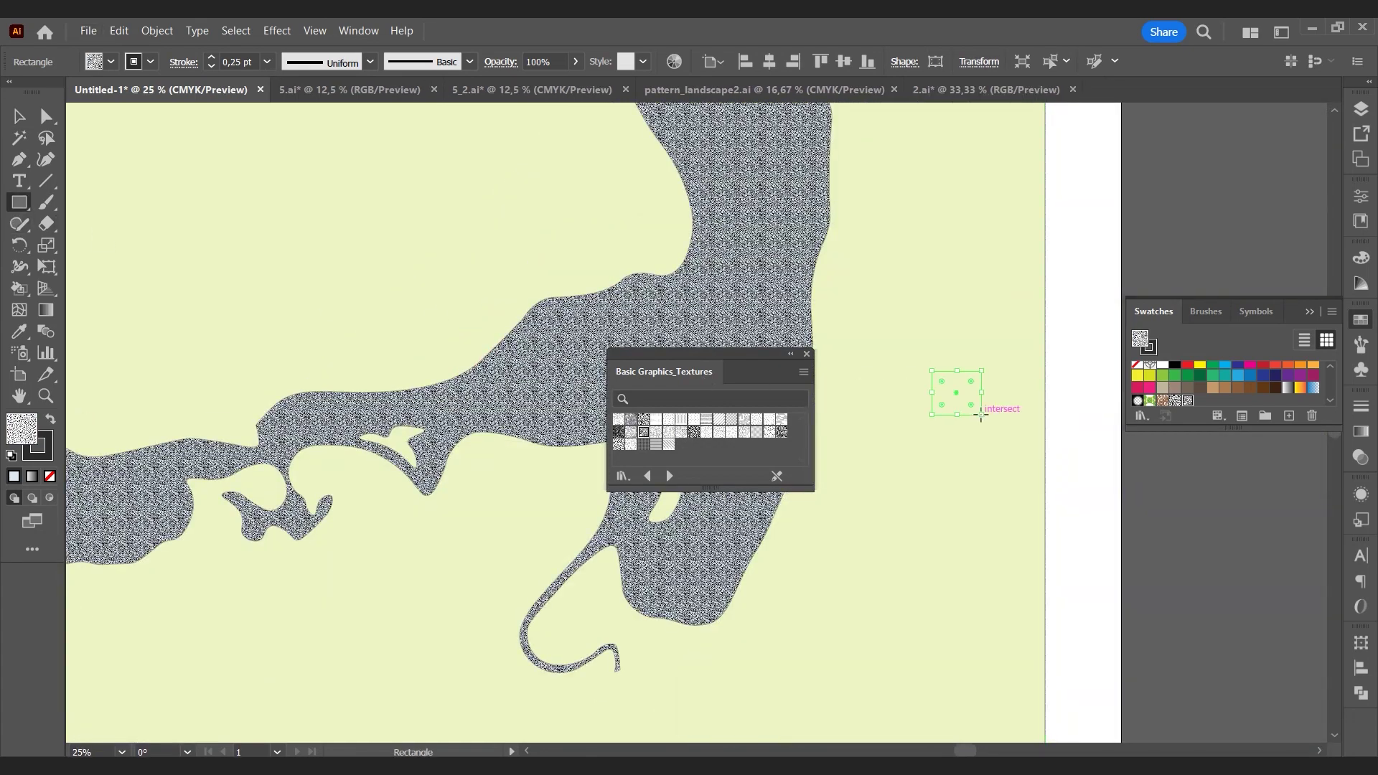
{"action": "left_click", "coordinate": [19, 116]}
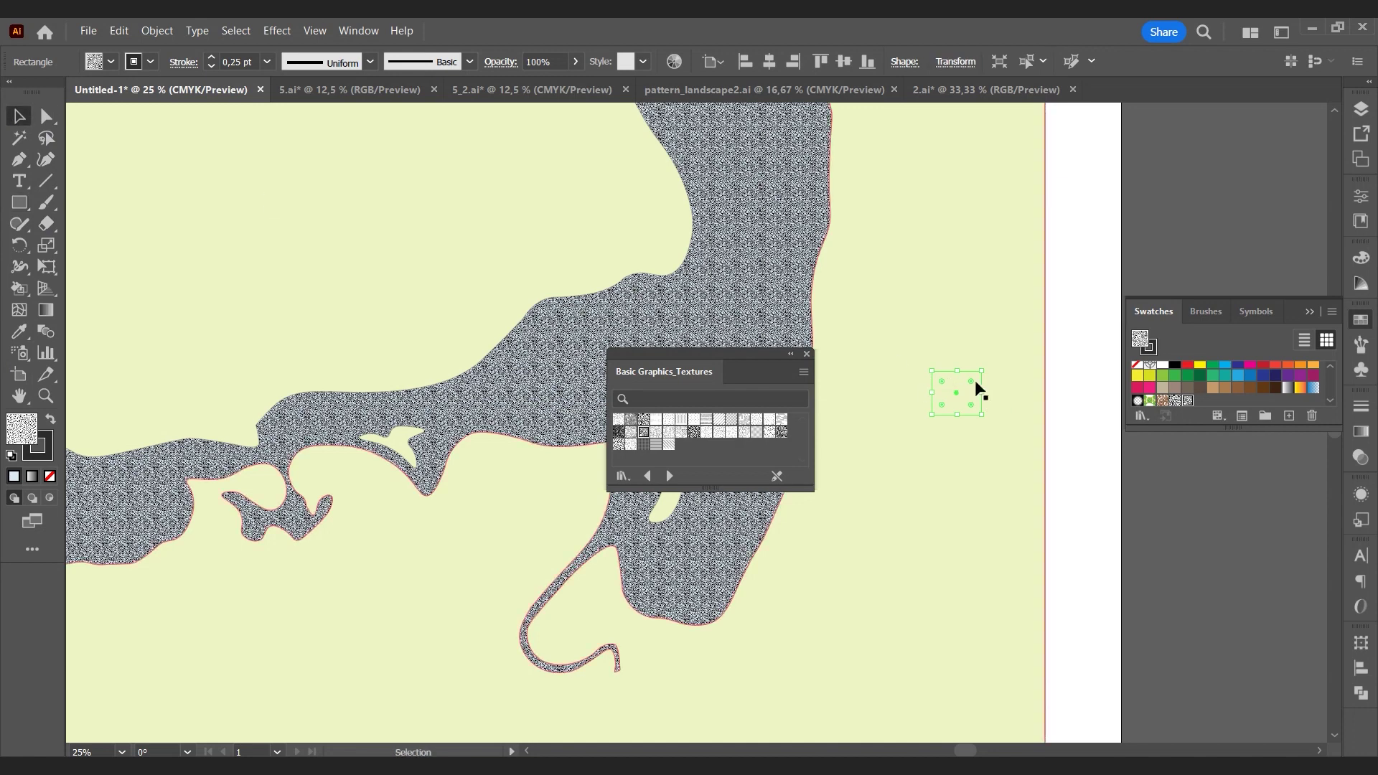
{"action": "left_click_drag", "start_coordinate": [969, 373], "coordinate": [1167, 212]}
Step: Apply a uniform 100% scale to the texture sample rectangle with pattern transformation enabled
{"action": "key", "text": "a"}
{"action": "left_click", "coordinate": [157, 31]}
{"action": "mouse_move", "coordinate": [283, 50]}
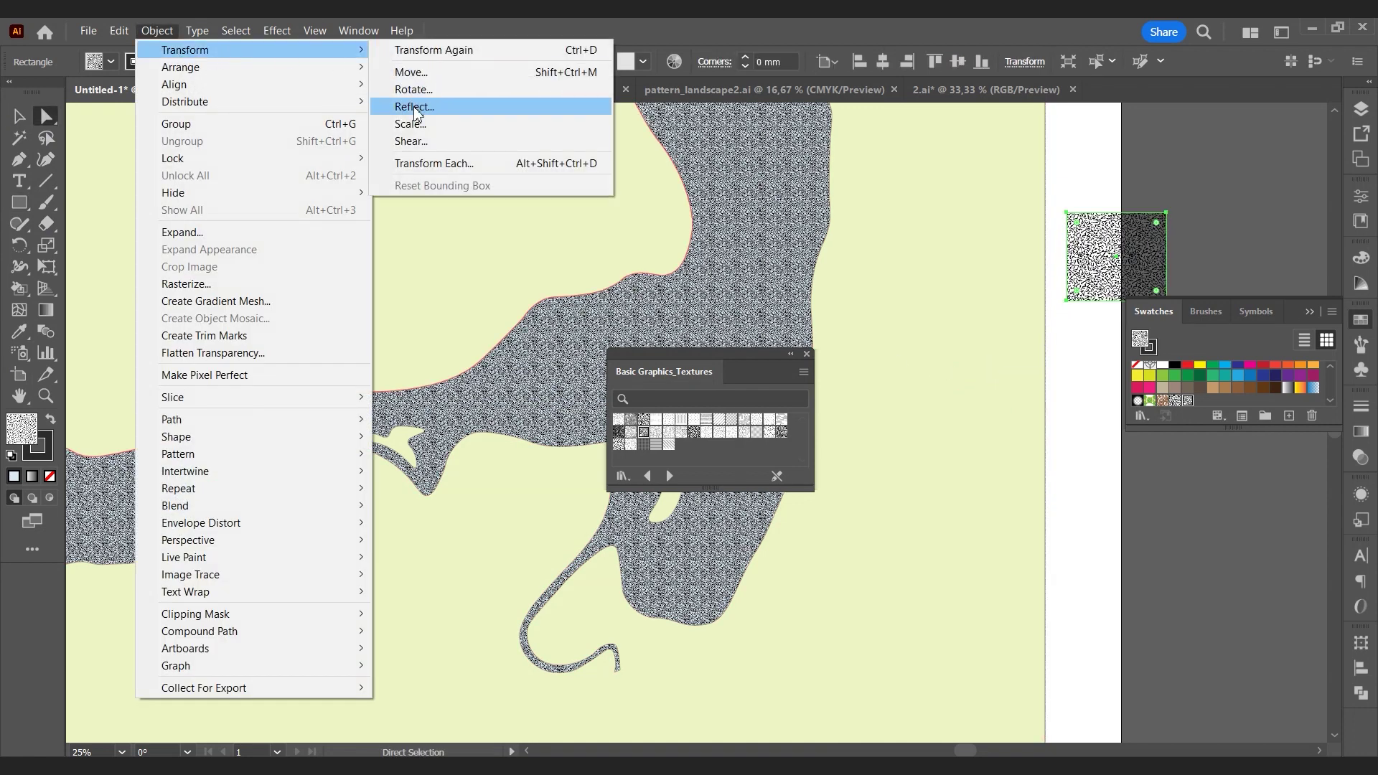
{"action": "left_click", "coordinate": [410, 124]}
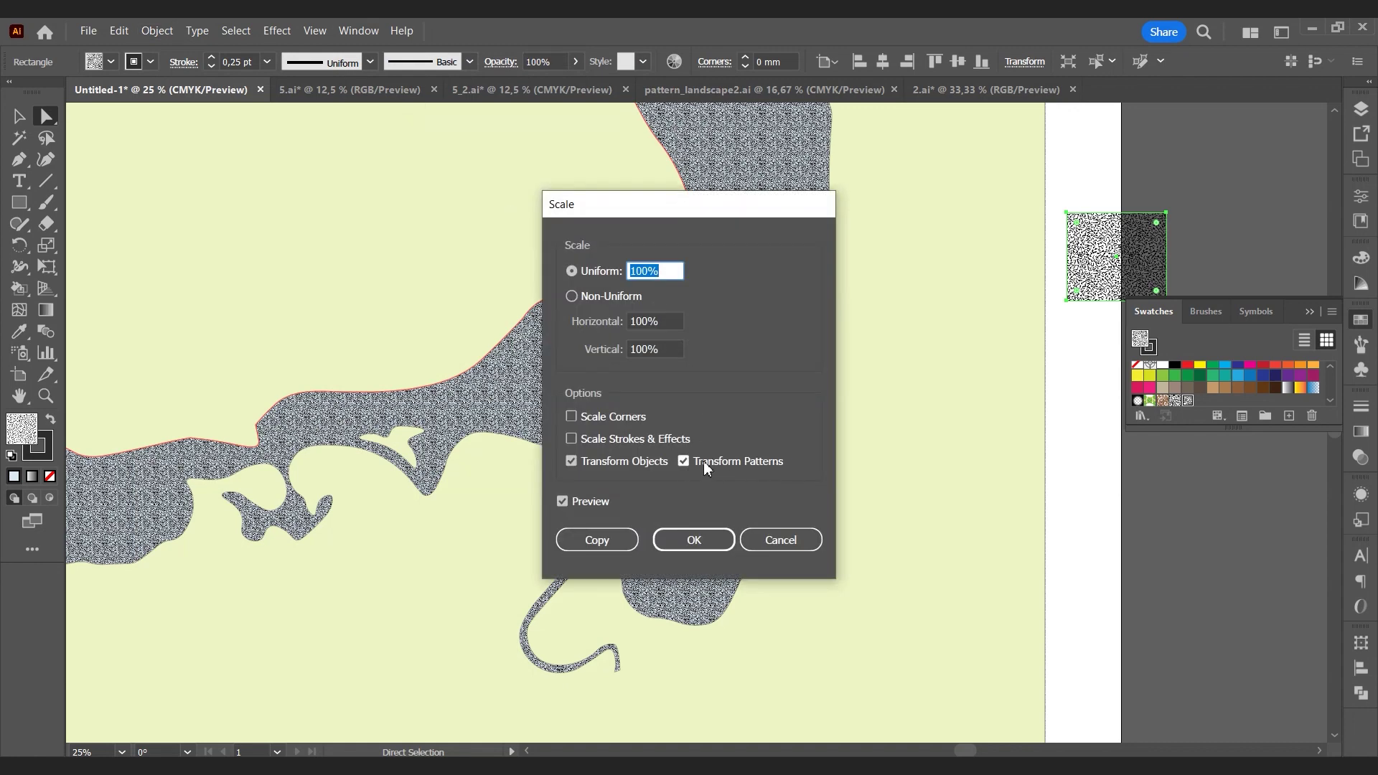
{"action": "left_click", "coordinate": [684, 461]}
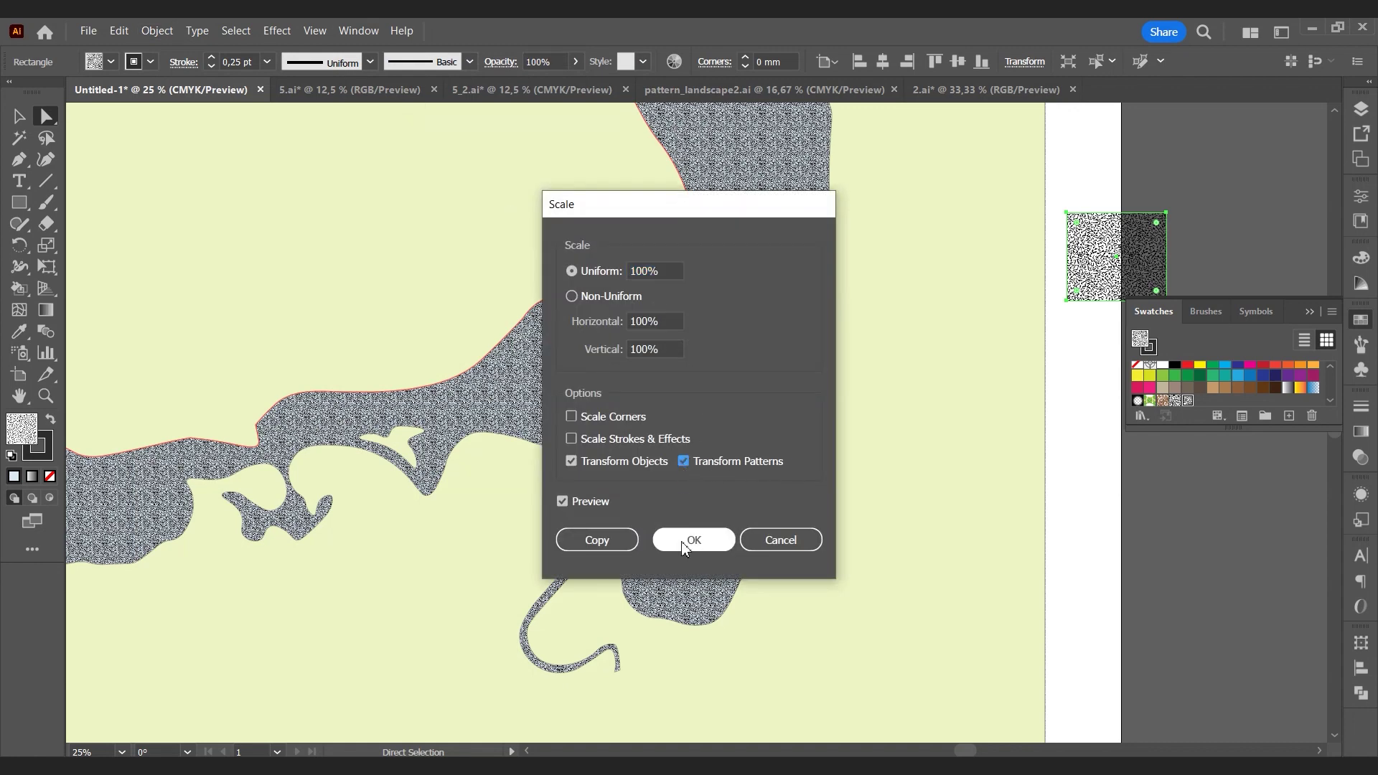
{"action": "left_click", "coordinate": [691, 541]}
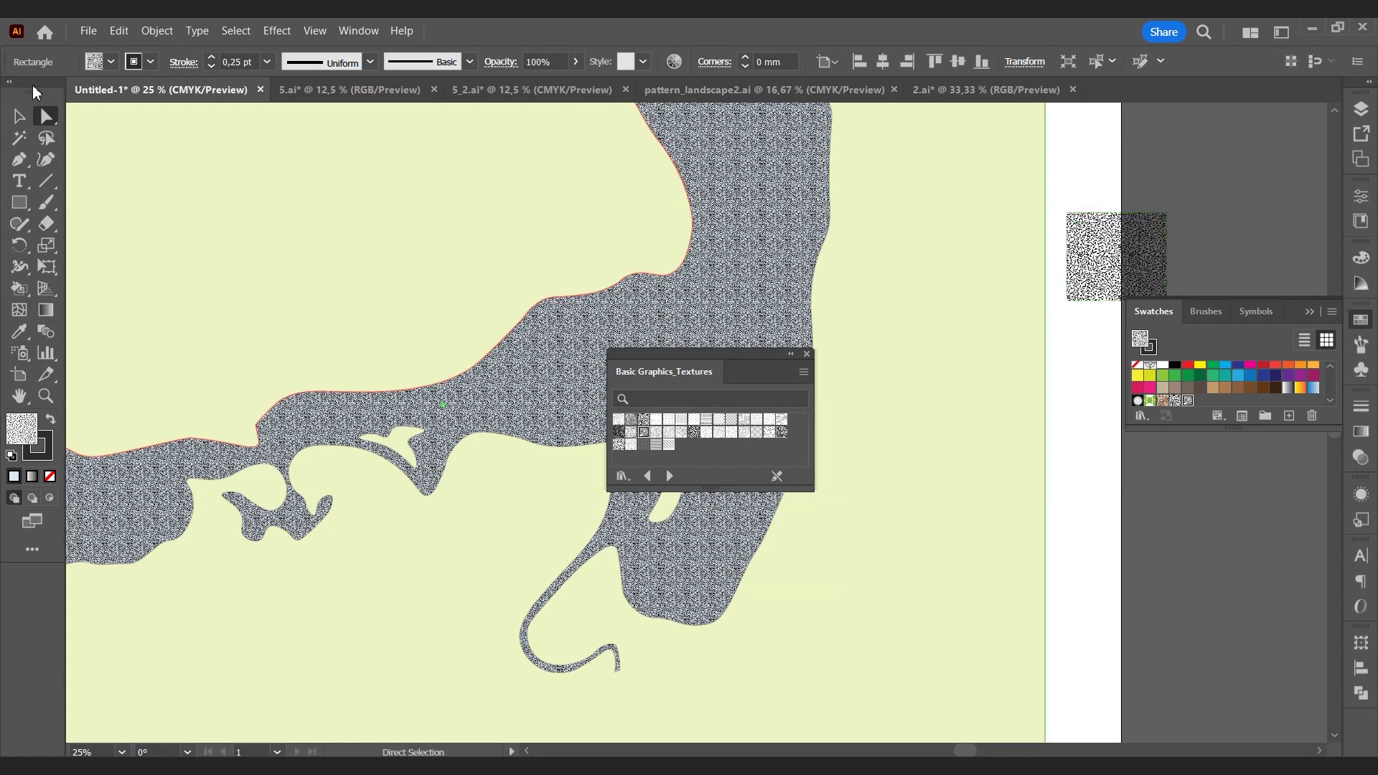
Step: Copy the sample's texture fill onto the large water rectangle with the Eyedropper and close the texture library
{"action": "left_click", "coordinate": [18, 331]}
{"action": "left_click", "coordinate": [1143, 261]}
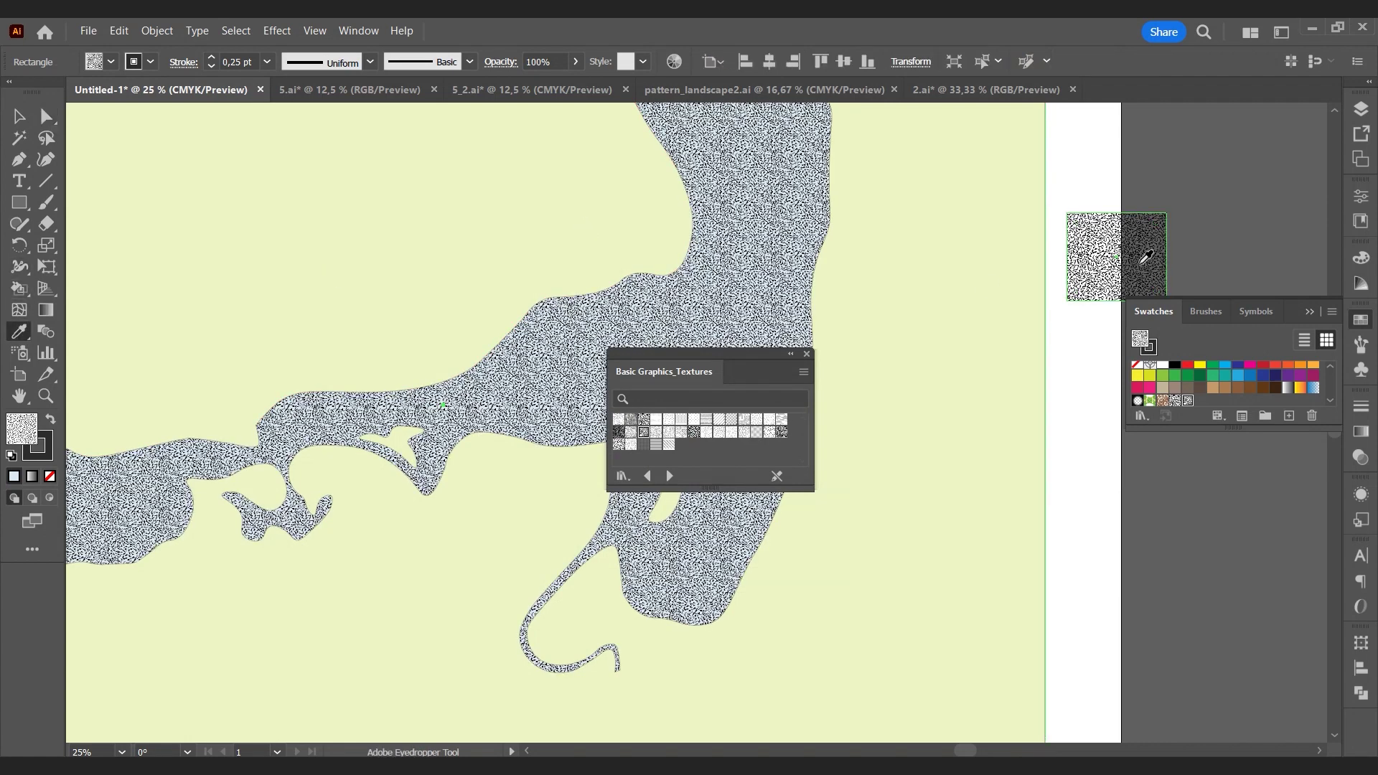
{"action": "left_click", "coordinate": [19, 117]}
{"action": "left_click", "coordinate": [807, 354]}
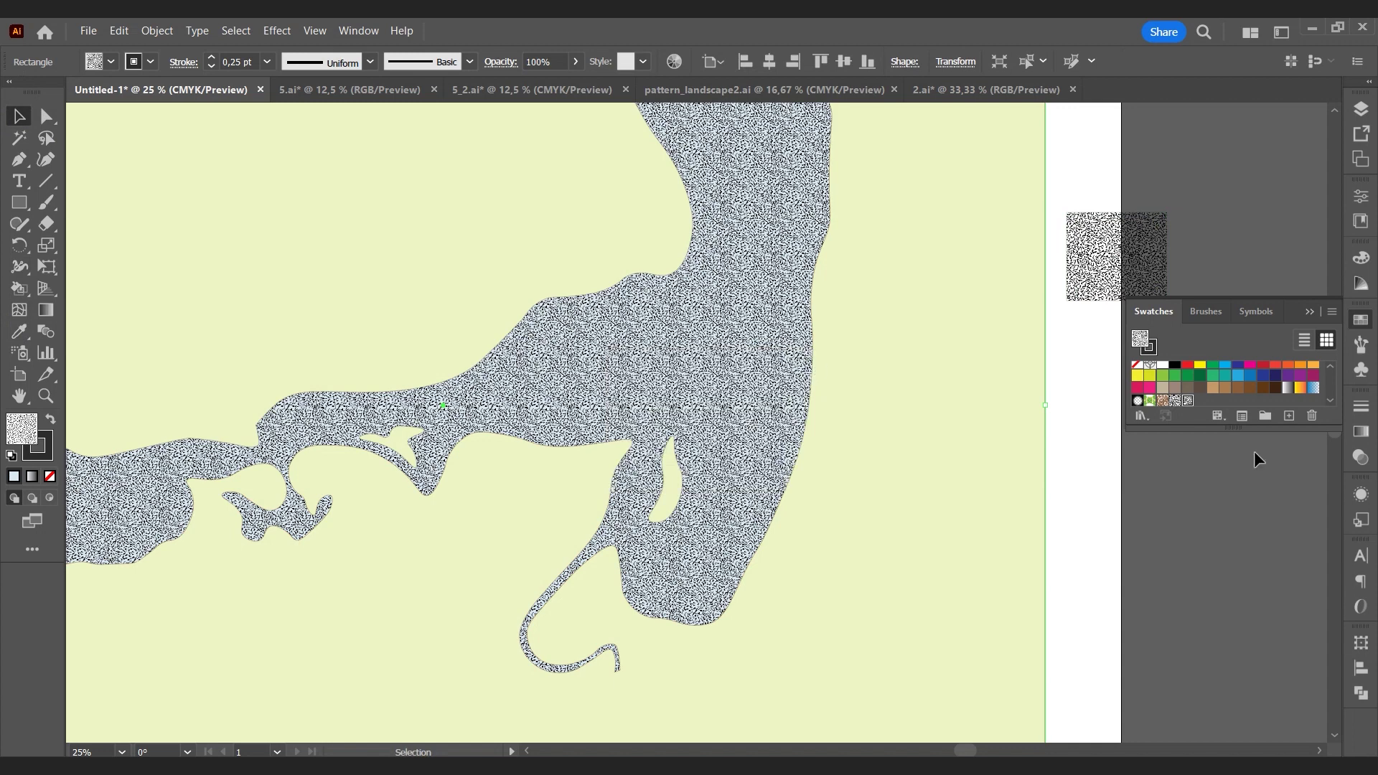
Step: Edit the Mezzotint pattern swatch, recolour its speckles to white (FFFFFF) and save the pattern
{"action": "left_click", "coordinate": [1241, 416]}
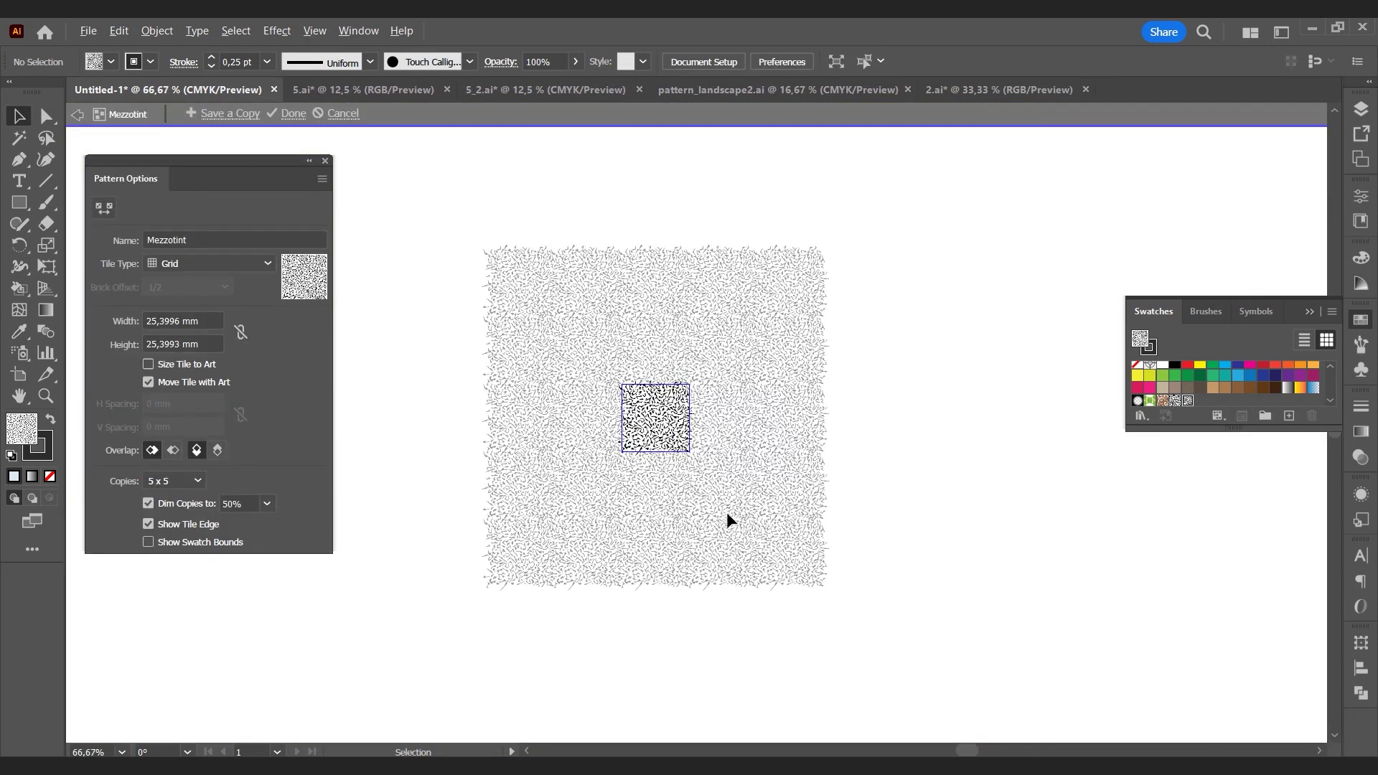
{"action": "left_click", "coordinate": [625, 384]}
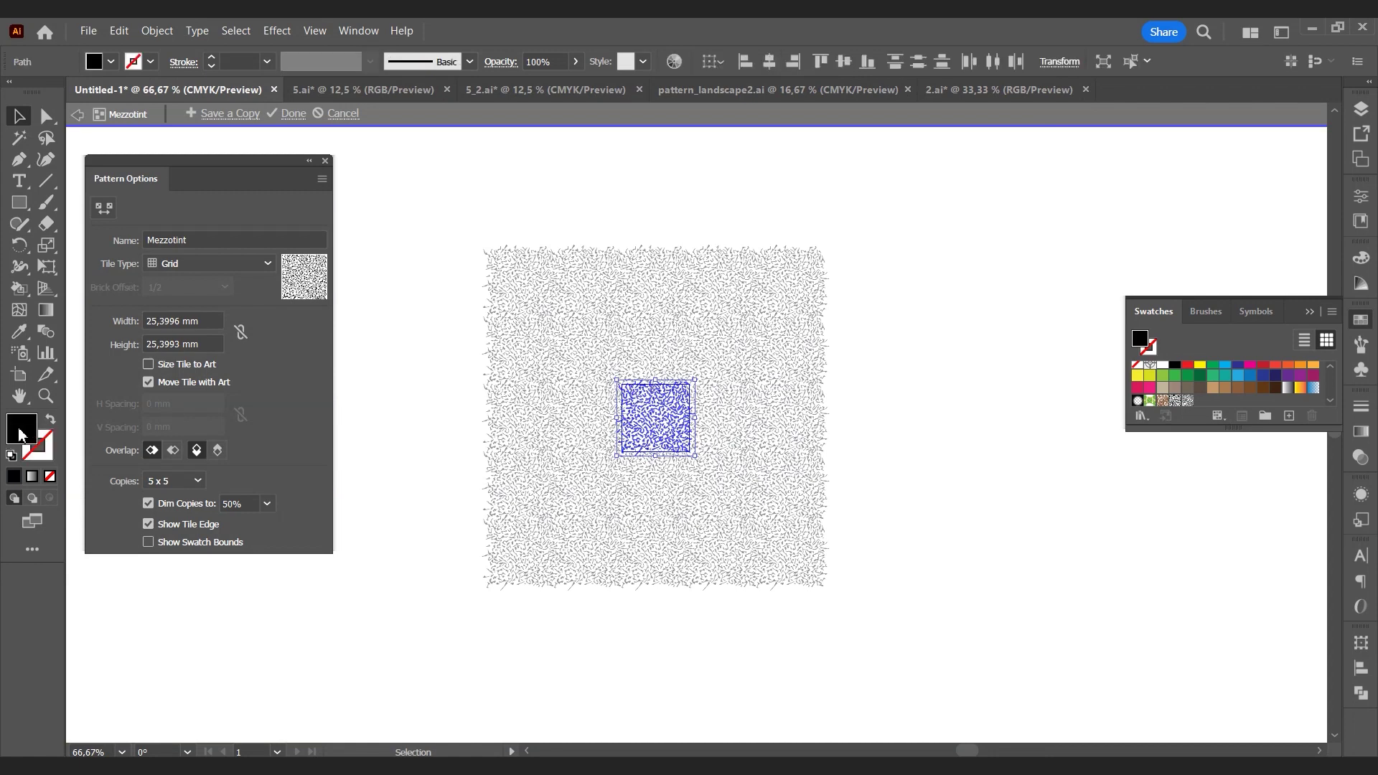
{"action": "left_click_drag", "start_coordinate": [483, 321], "coordinate": [440, 266]}
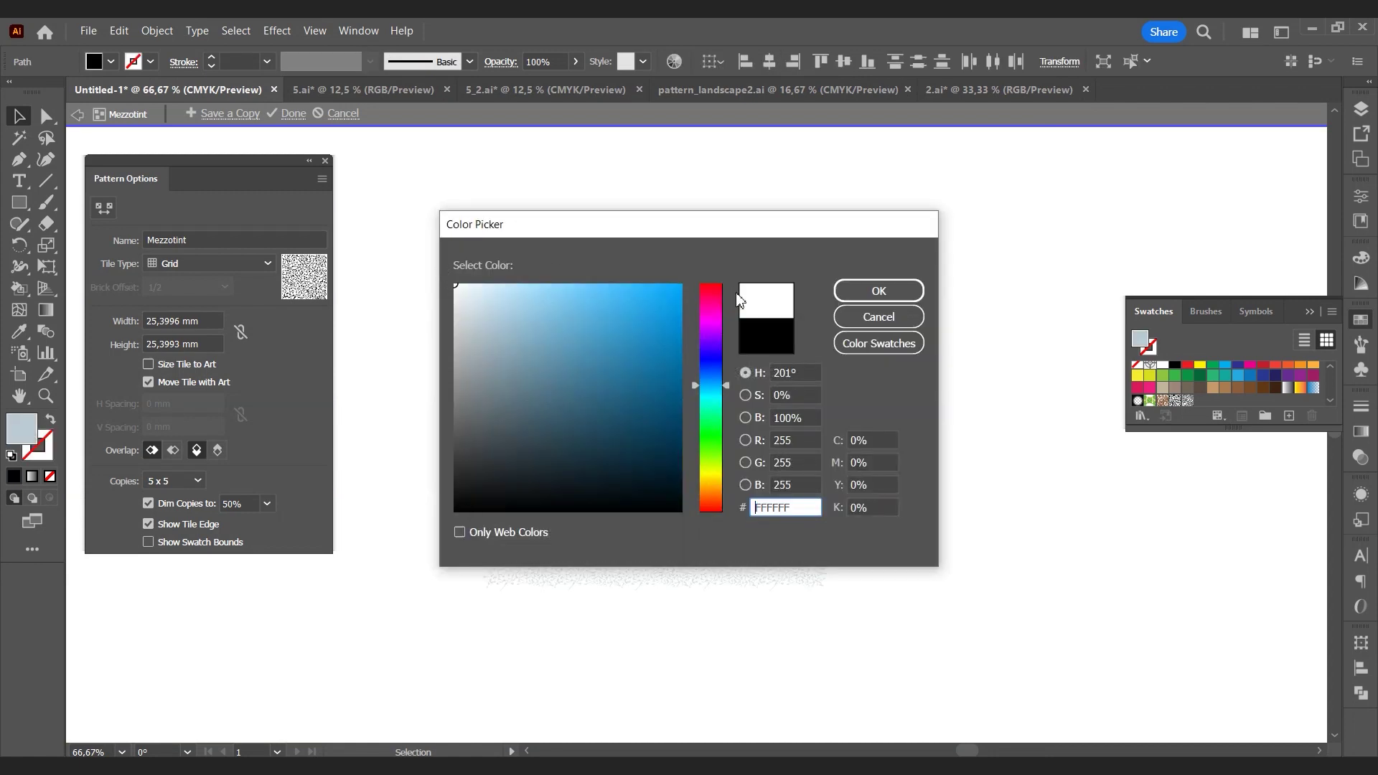
{"action": "left_click", "coordinate": [859, 300]}
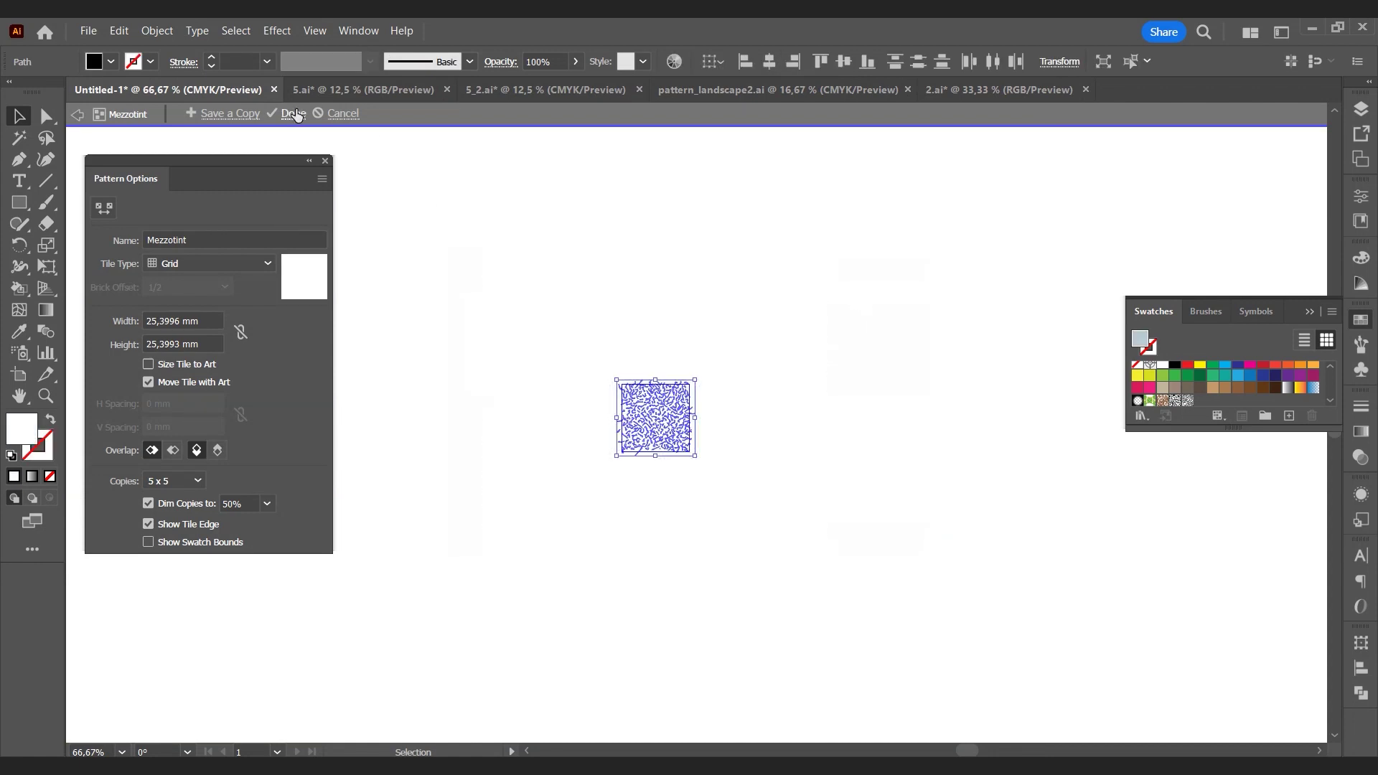
{"action": "left_click", "coordinate": [294, 113]}
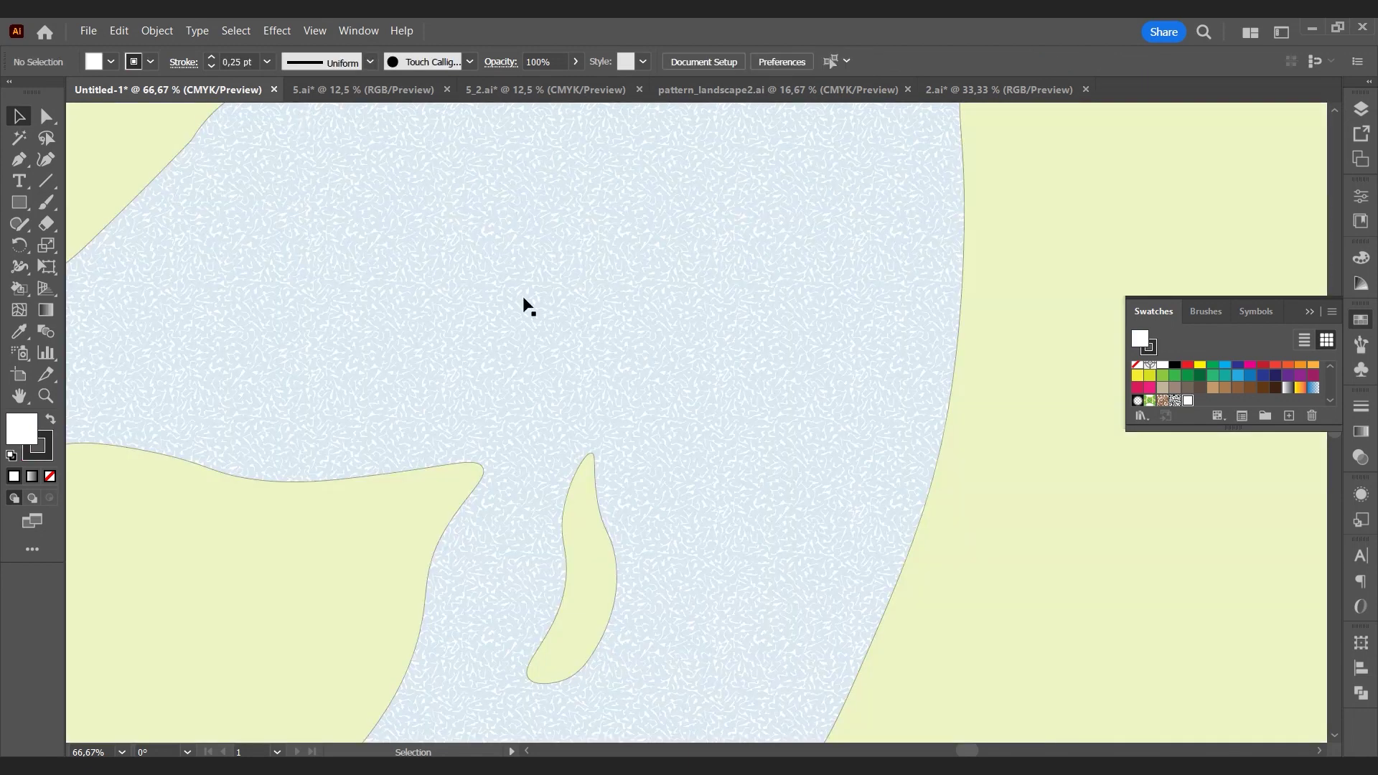
Step: Set the opacity of the textured water rectangle to 50%
{"action": "key", "text": "ctrl+minus"}
{"action": "key", "text": "ctrl+minus"}
{"action": "key", "text": "ctrl+minus"}
{"action": "key", "text": "ctrl+minus"}
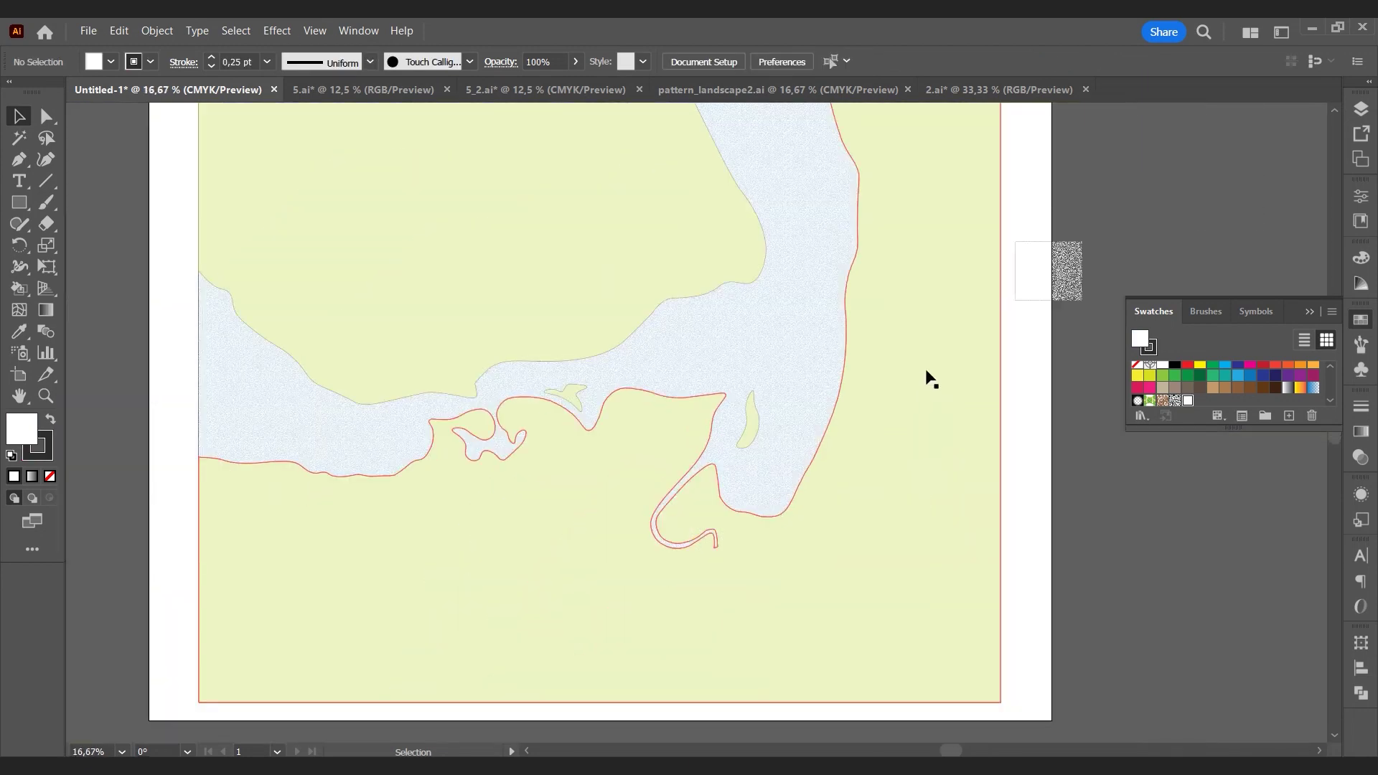
{"action": "scroll", "coordinate": [1065, 387], "scroll_direction": "up", "scroll_amount": 3}
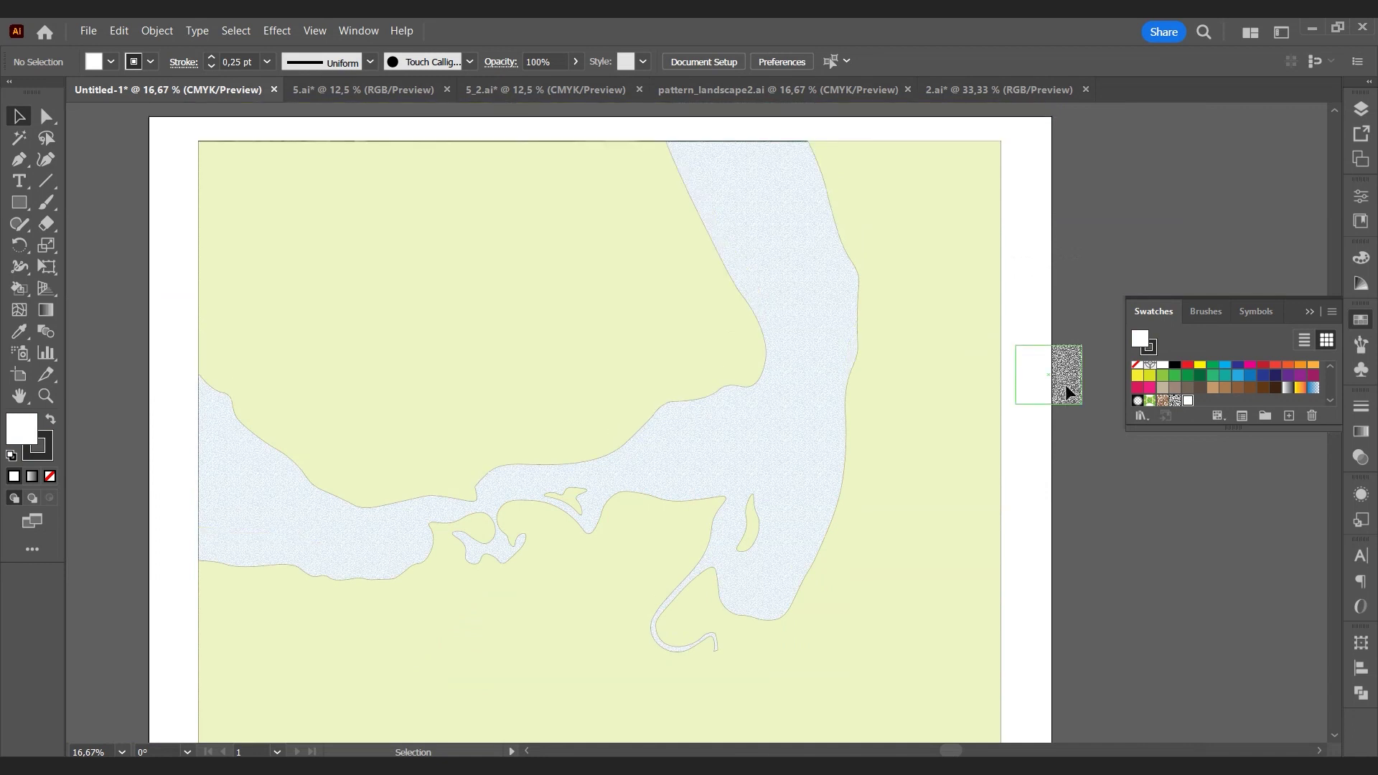
{"action": "left_click", "coordinate": [818, 413]}
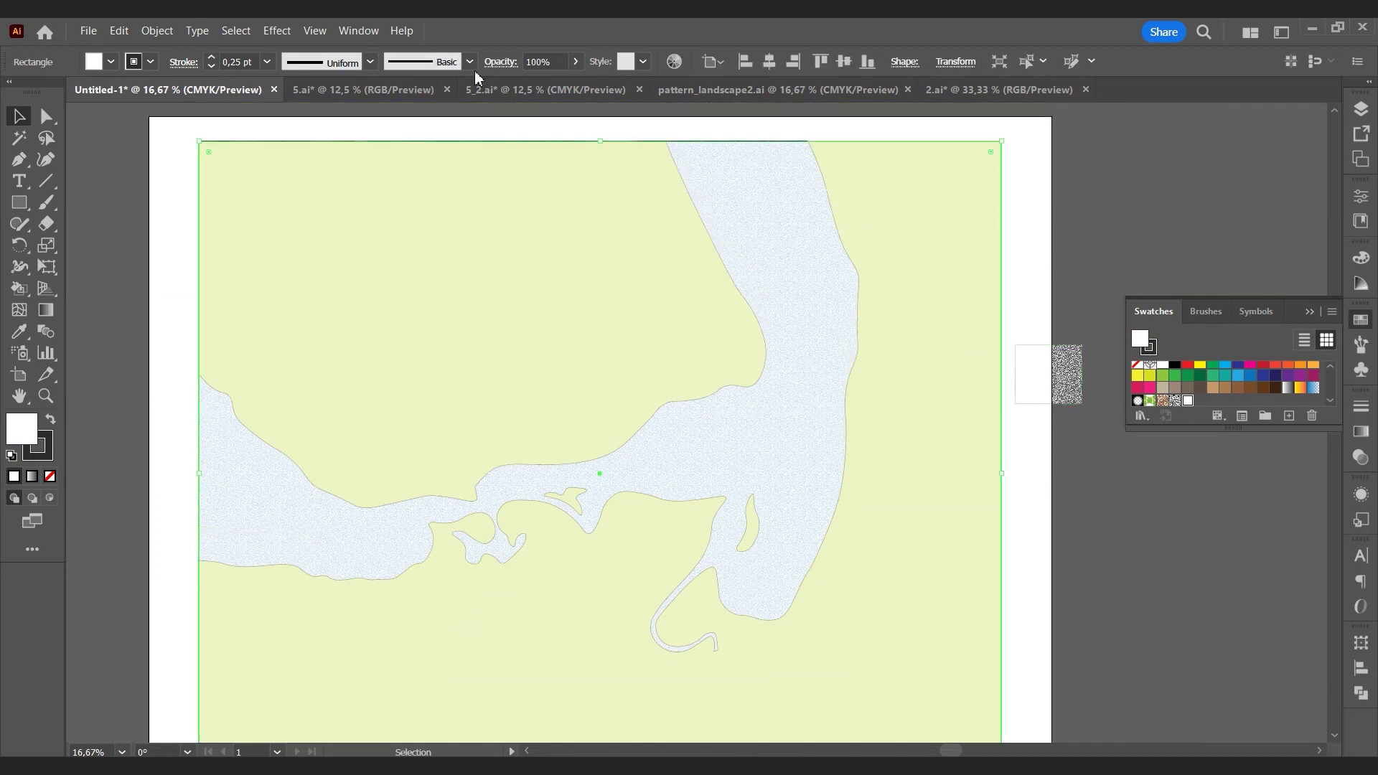
{"action": "left_click", "coordinate": [540, 62]}
{"action": "type", "text": "5"}
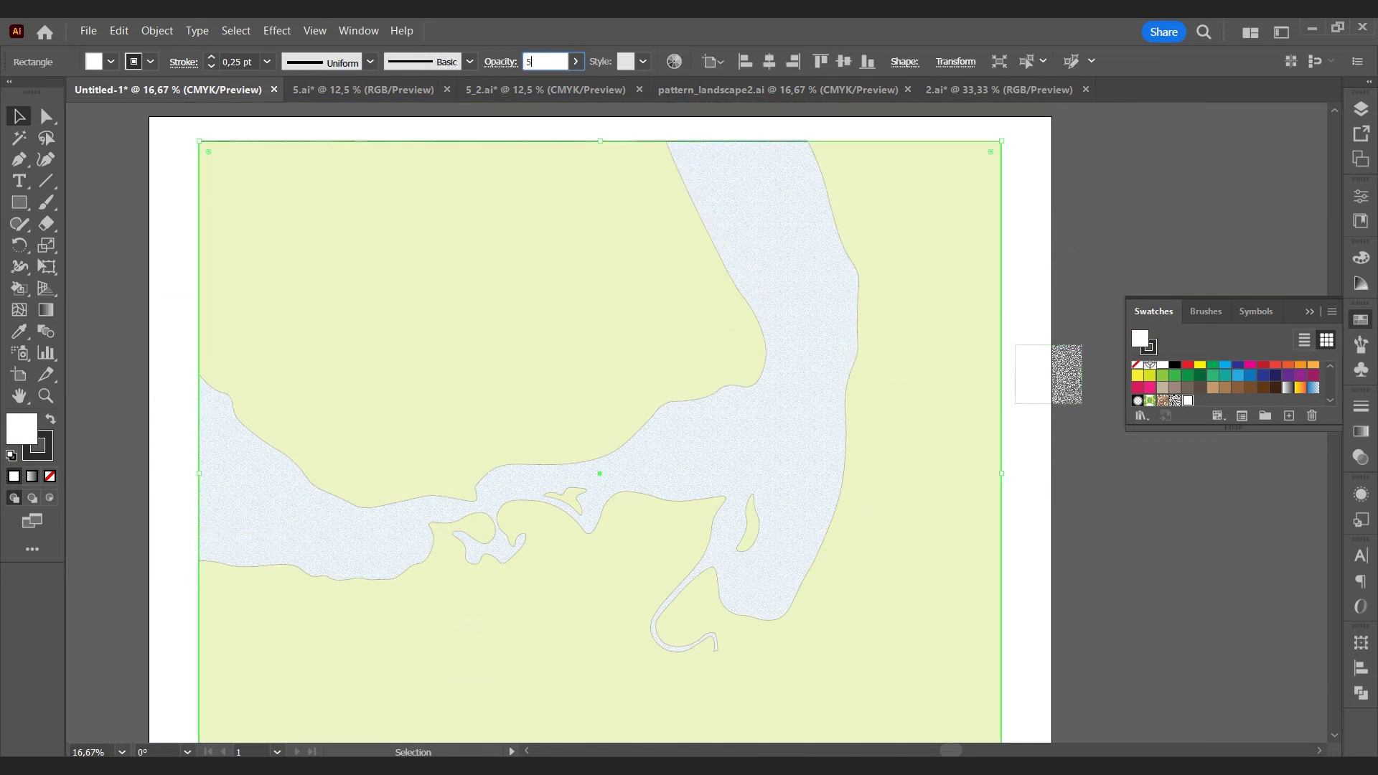
{"action": "type", "text": "0"}
{"action": "key", "text": "Return"}
{"action": "left_click", "coordinate": [1244, 193]}
Step: Collapse the swatches and delete the small texture sample rectangle at the artboard's right edge
{"action": "scroll", "coordinate": [564, 510], "scroll_direction": "up", "scroll_amount": 3}
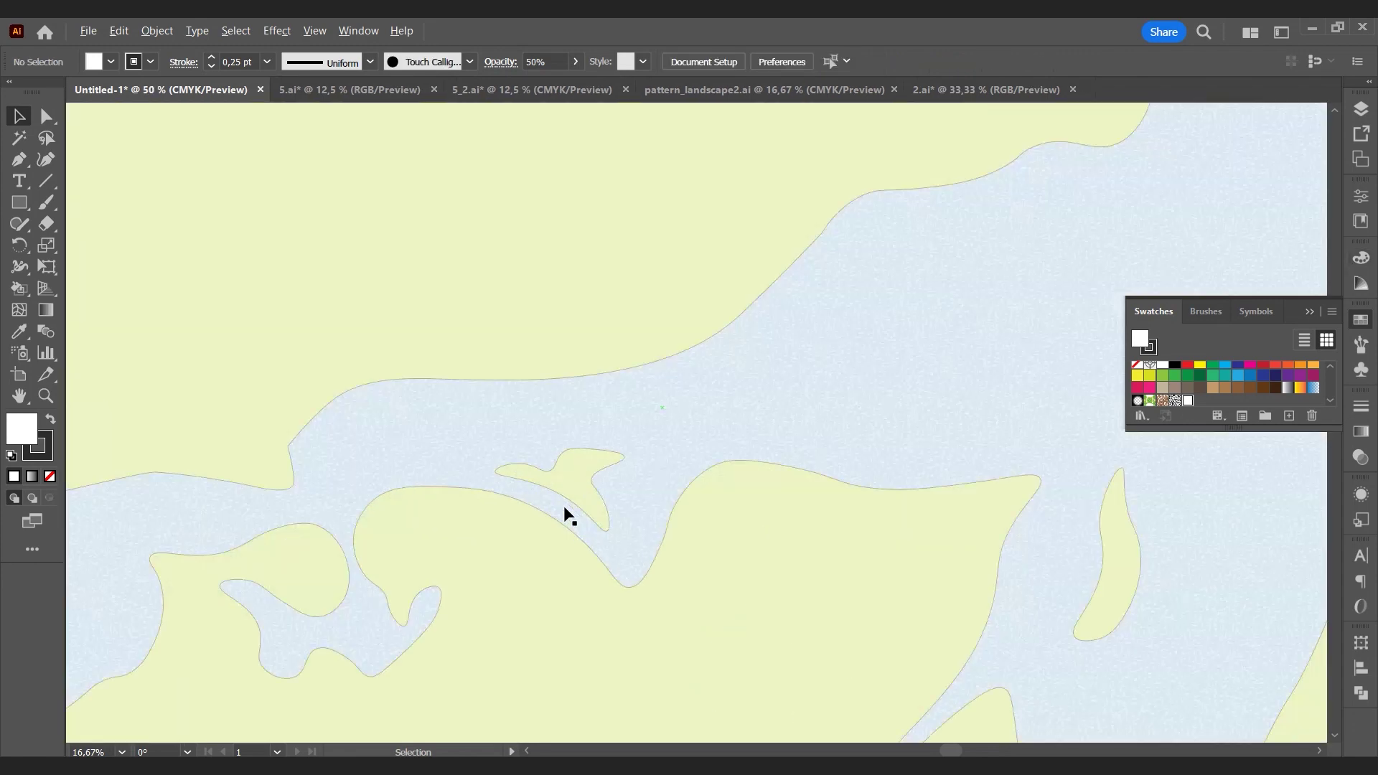
{"action": "scroll", "coordinate": [343, 607], "scroll_direction": "up", "scroll_amount": 1}
{"action": "scroll", "coordinate": [479, 483], "scroll_direction": "down", "scroll_amount": 2}
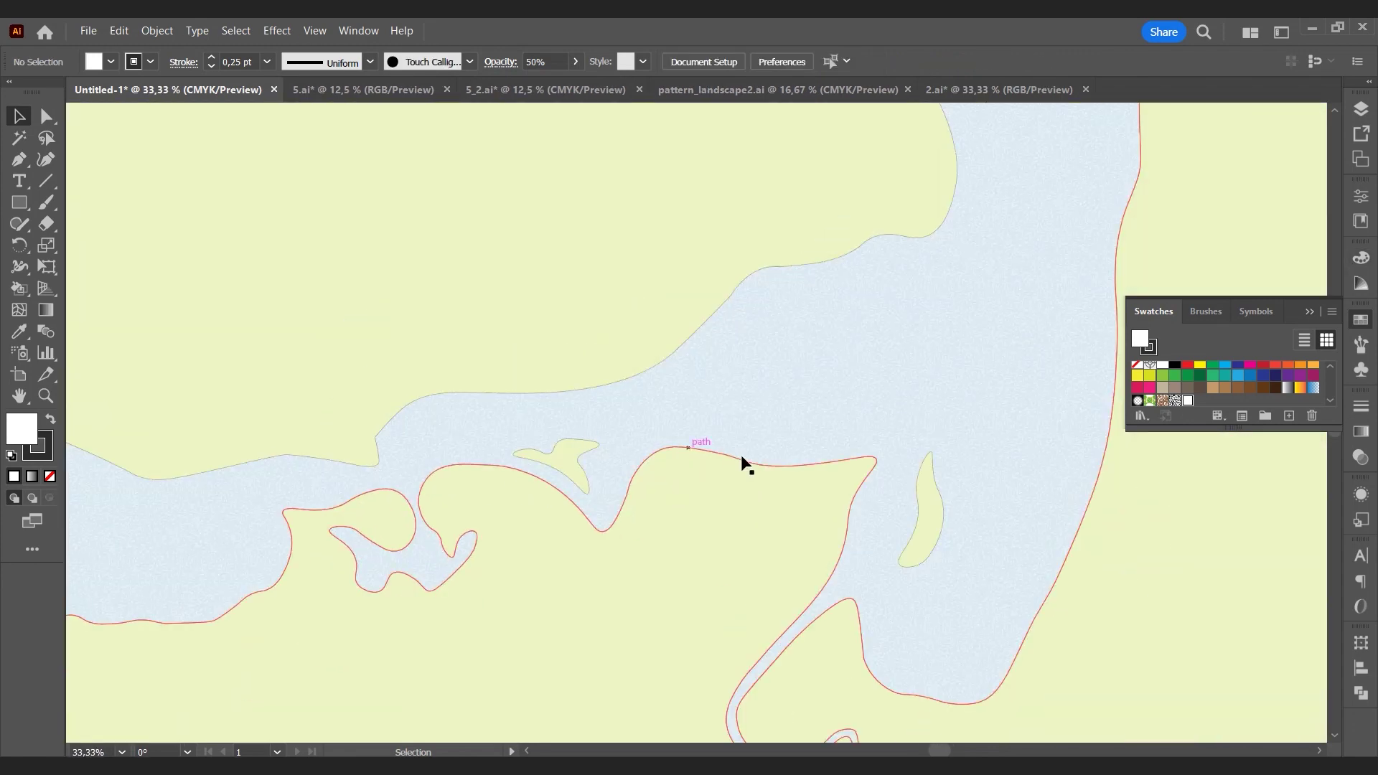
{"action": "scroll", "coordinate": [743, 459], "scroll_direction": "down", "scroll_amount": 1}
{"action": "left_click", "coordinate": [1308, 310]}
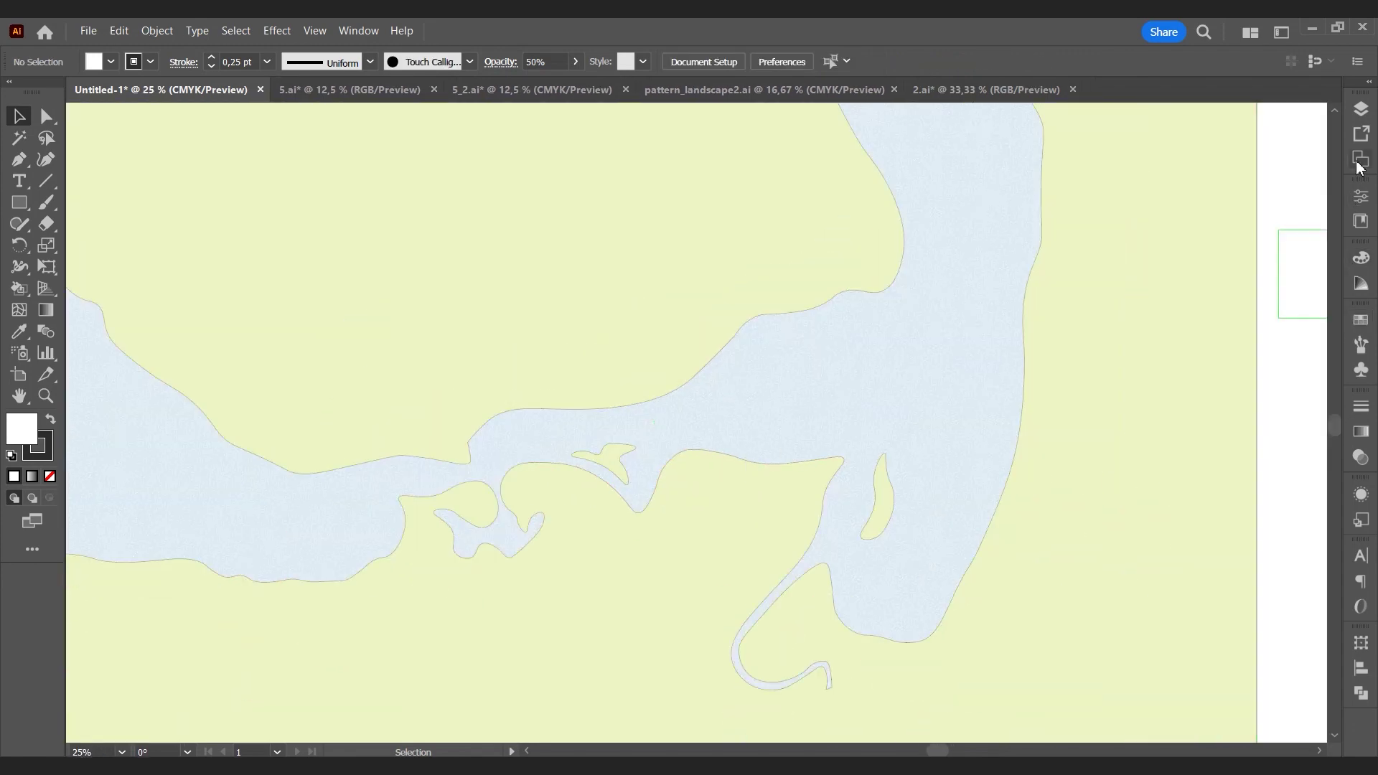
{"action": "scroll", "coordinate": [1158, 301], "scroll_direction": "down", "scroll_amount": 1}
{"action": "left_click", "coordinate": [1270, 317]}
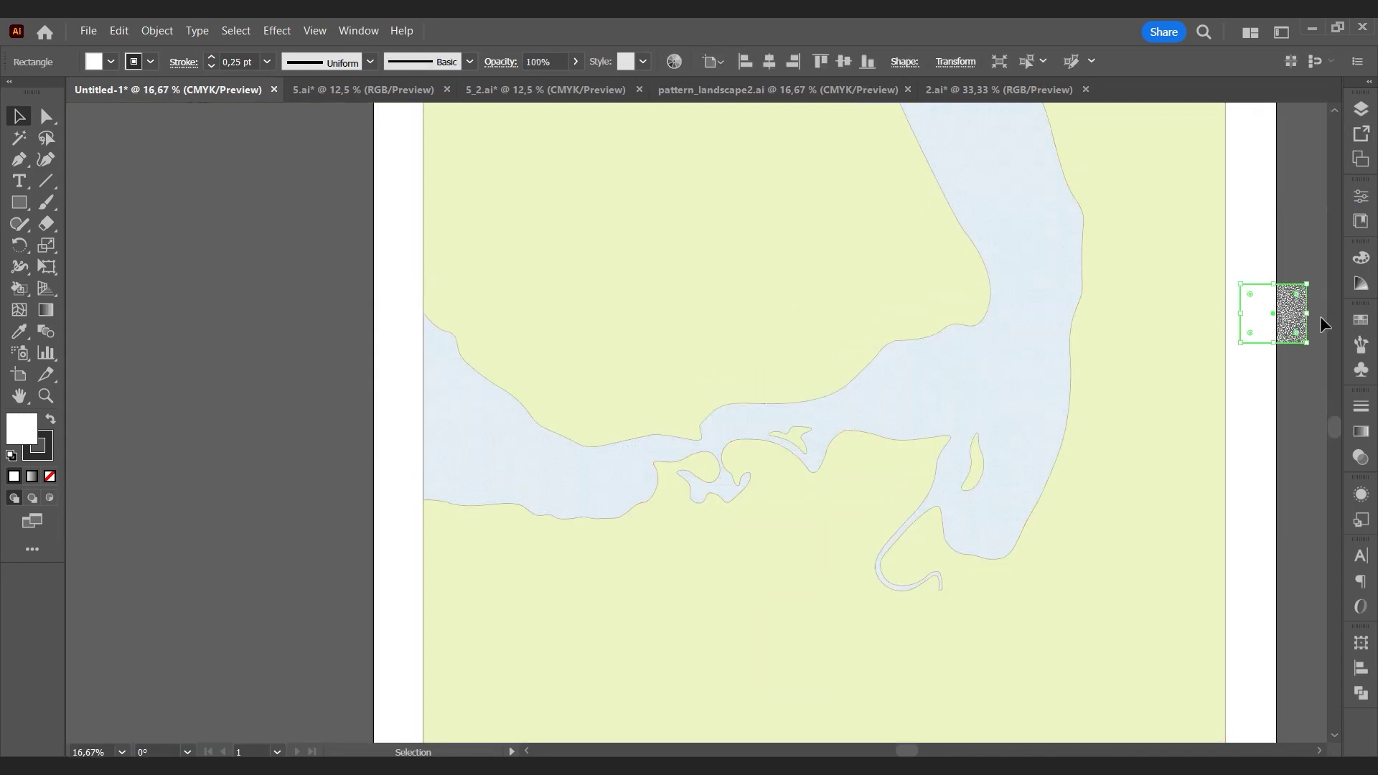
{"action": "key", "text": "Delete"}
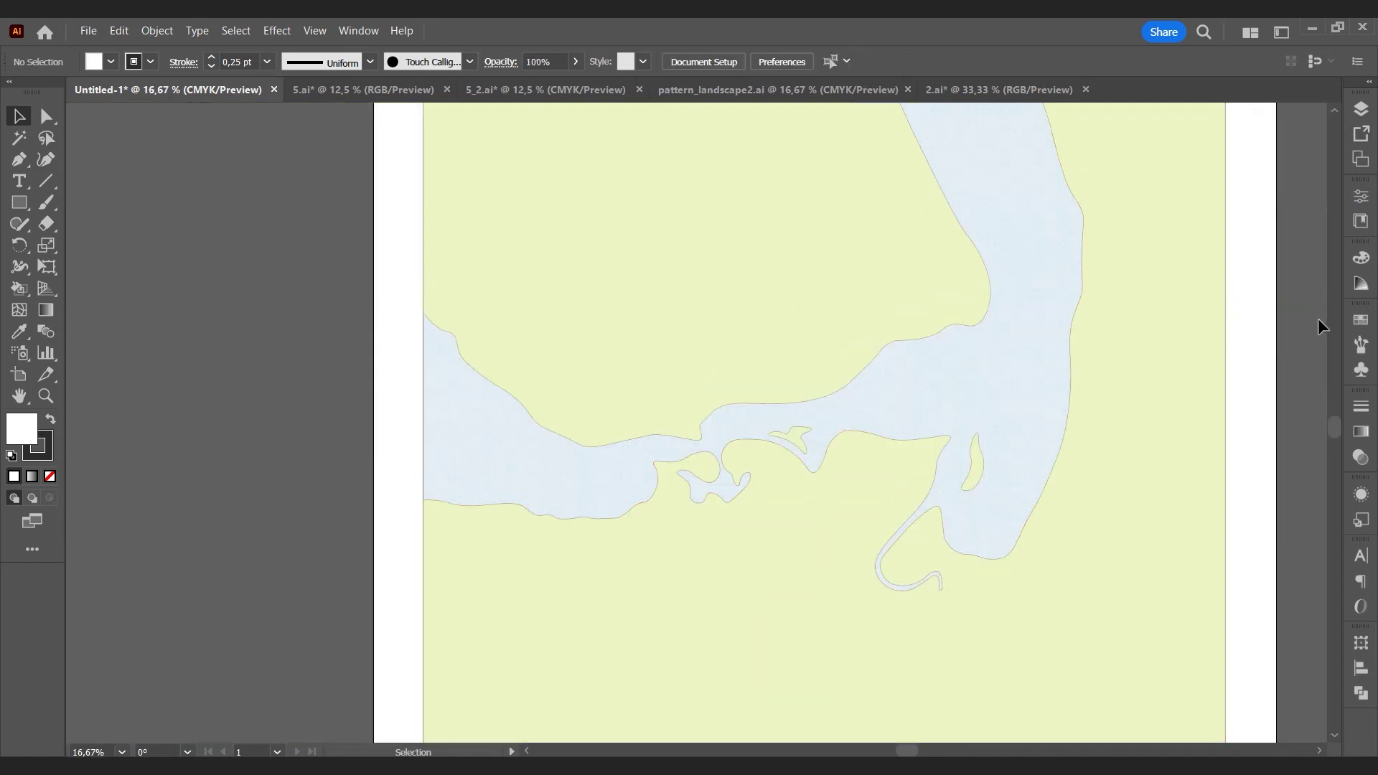
Step: Hide the Land and Water layers and add a new layer directly above the Google earth layer
{"action": "left_click", "coordinate": [1360, 110]}
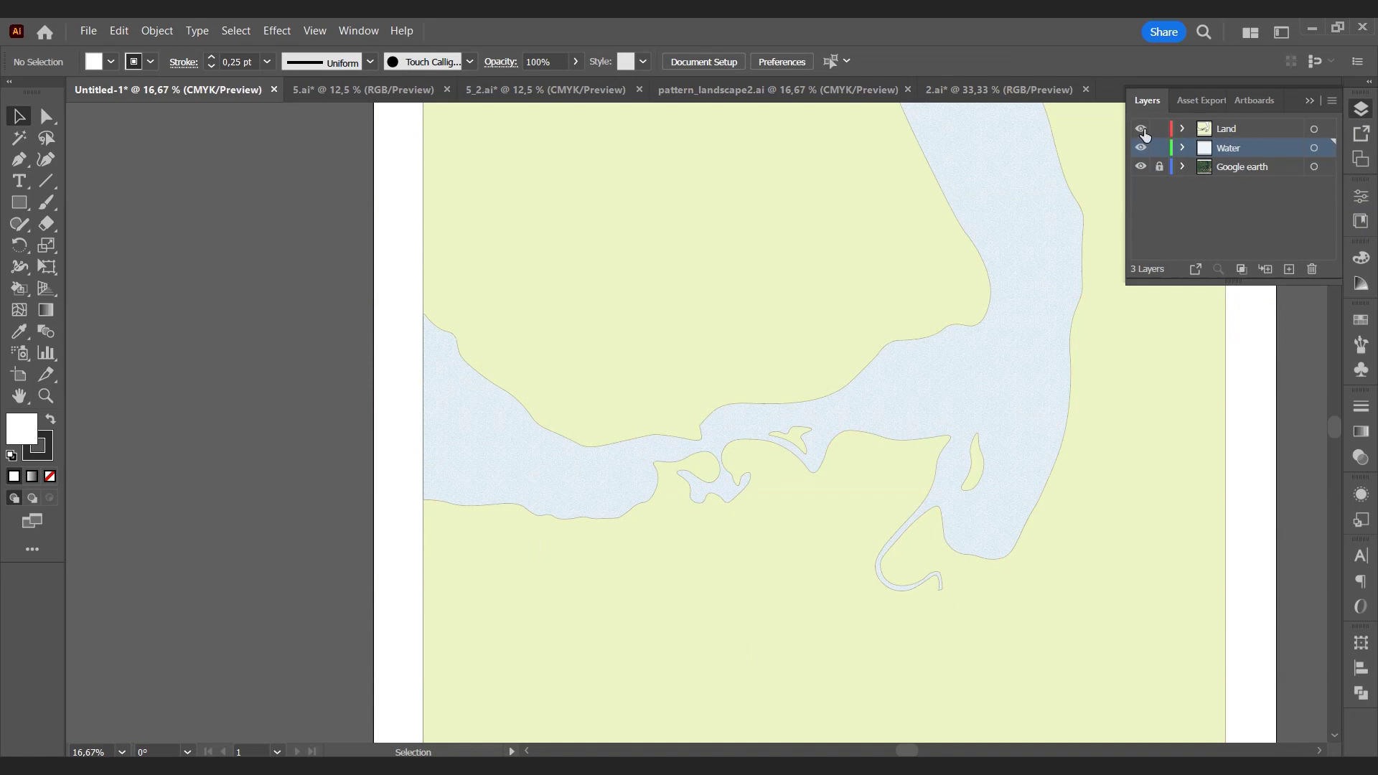
{"action": "left_click", "coordinate": [1141, 130]}
{"action": "left_click", "coordinate": [1141, 148]}
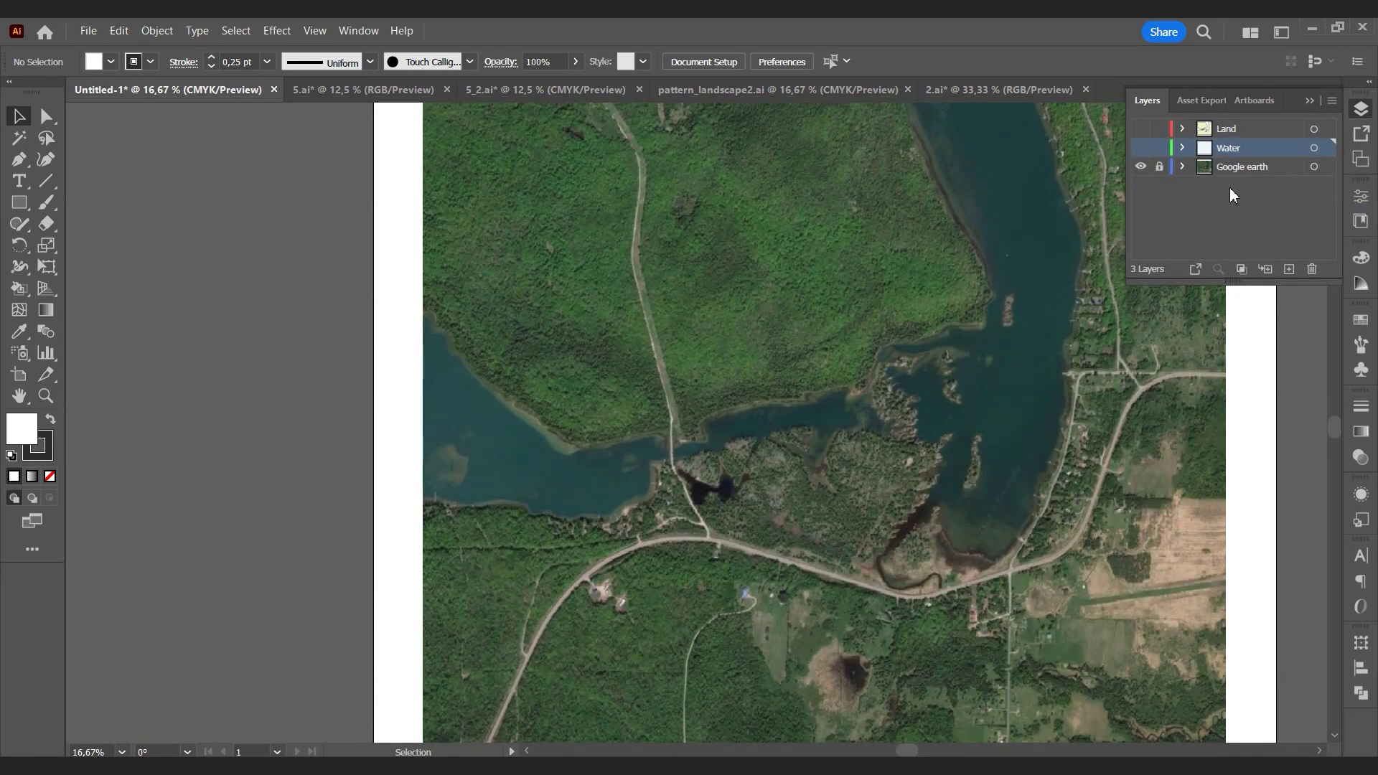
{"action": "left_click", "coordinate": [1247, 168]}
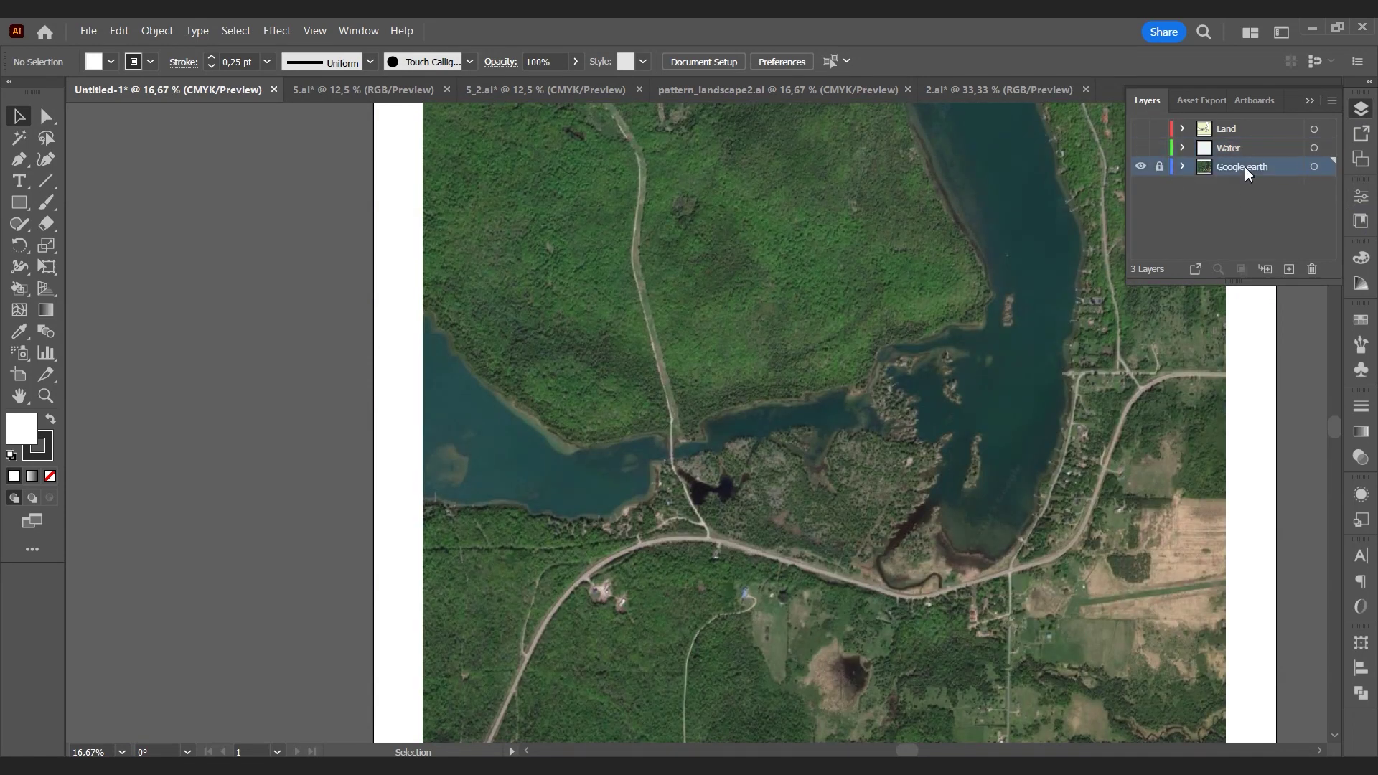
{"action": "left_click", "coordinate": [1289, 270]}
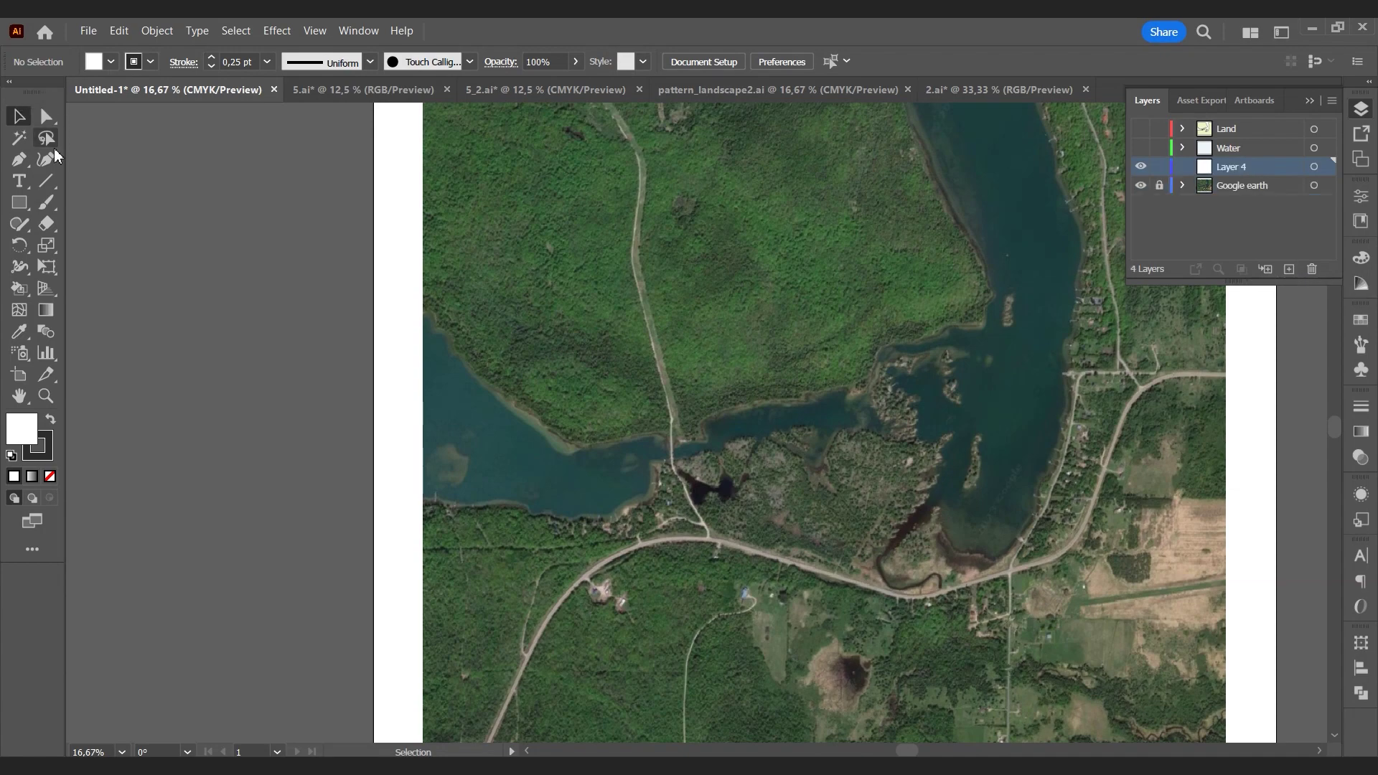
Step: Trace the western water's upper shoreline from the image's left edge with the Curvature tool, setting the path to no fill
{"action": "left_click", "coordinate": [46, 159]}
{"action": "scroll", "coordinate": [501, 415], "scroll_direction": "up", "scroll_amount": 1}
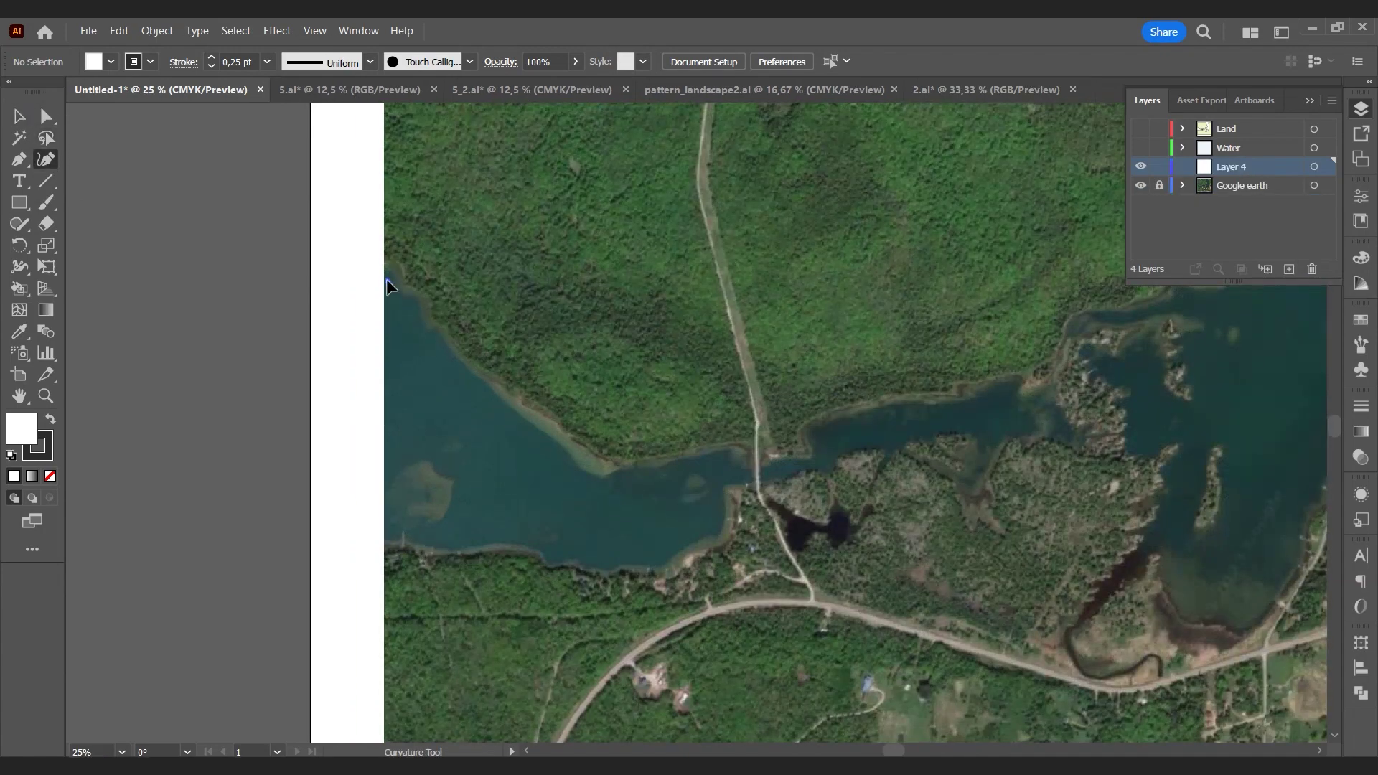
{"action": "left_click", "coordinate": [429, 333]}
{"action": "left_click", "coordinate": [473, 380]}
{"action": "left_click", "coordinate": [546, 438]}
{"action": "left_click", "coordinate": [571, 462]}
{"action": "left_click", "coordinate": [591, 475]}
{"action": "left_click", "coordinate": [615, 475]}
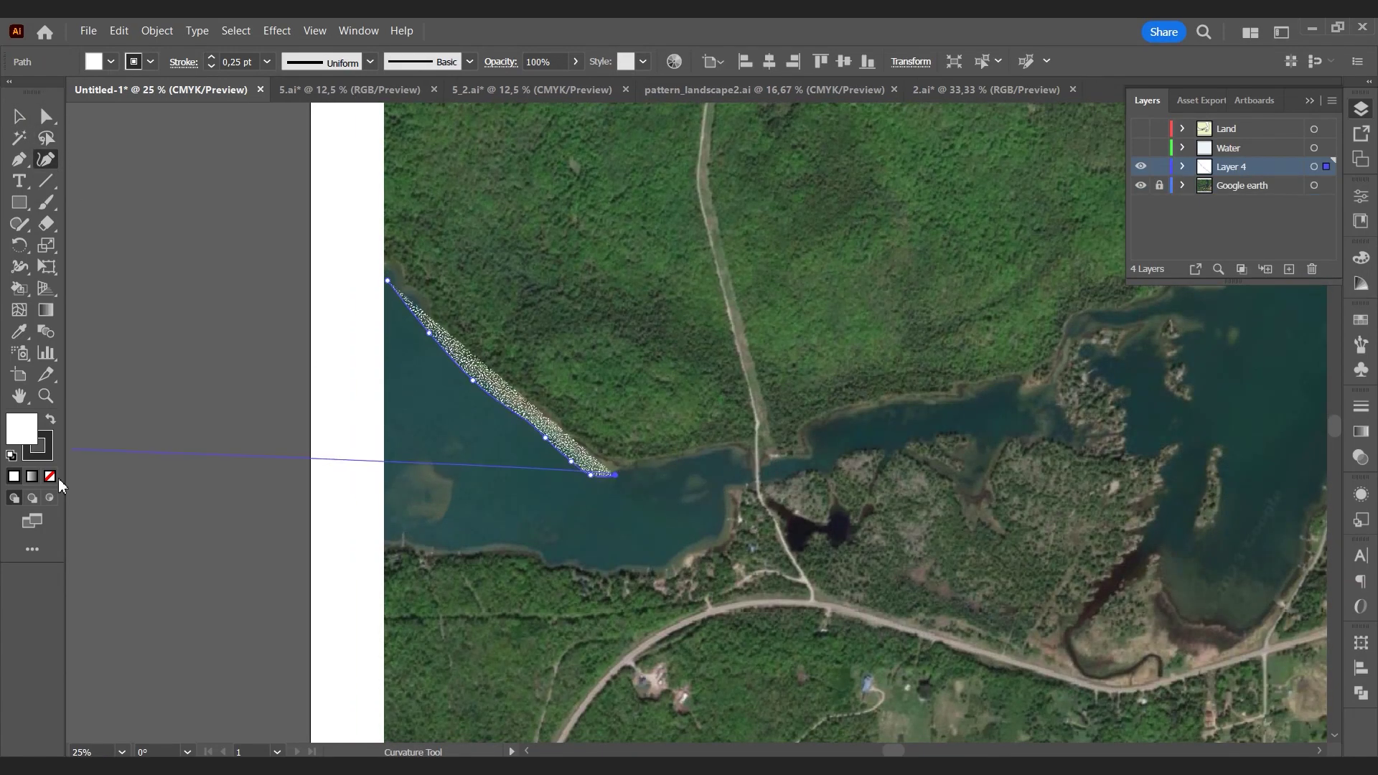
{"action": "left_click", "coordinate": [50, 476]}
{"action": "left_click", "coordinate": [655, 465]}
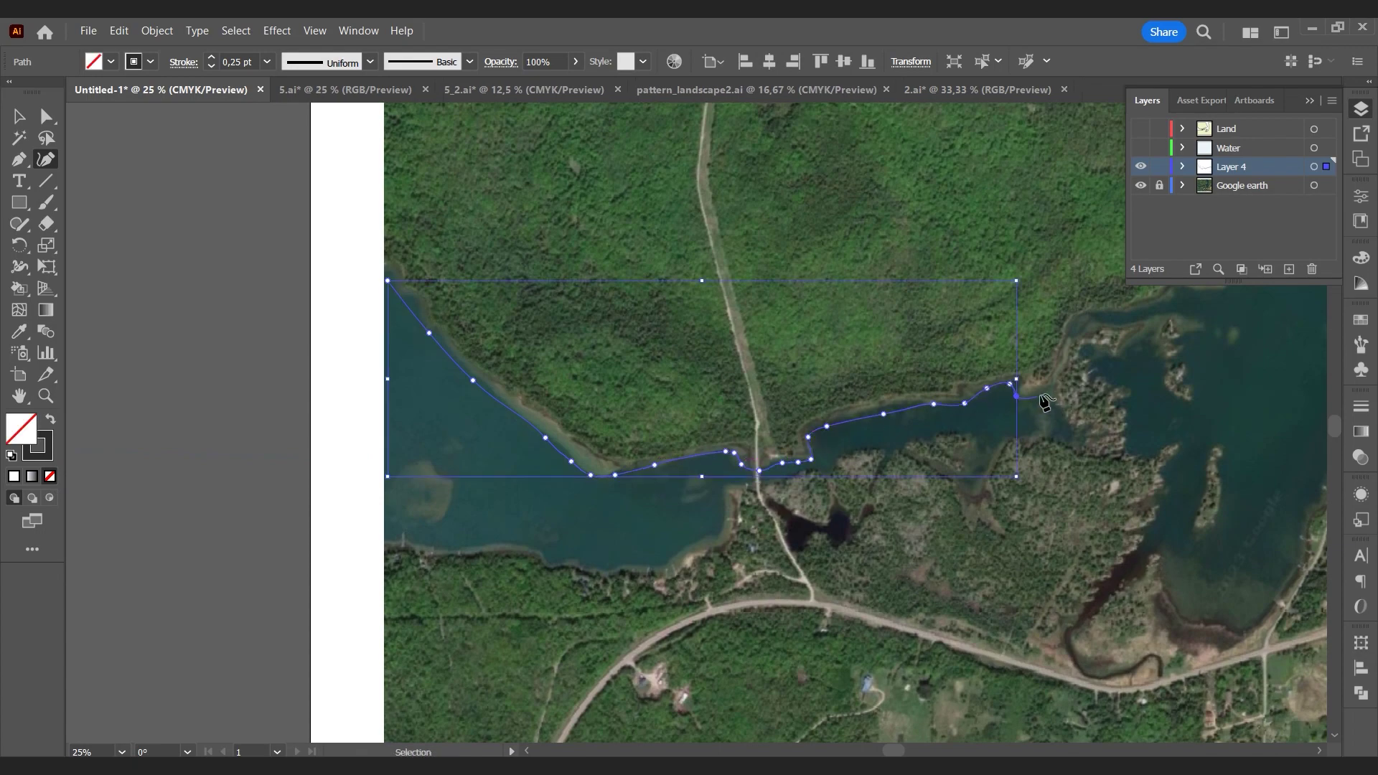
Step: Continue the shoreline path around the marshy inlet and up the river's west bank to the image's top edge
{"action": "left_click", "coordinate": [1042, 391]}
{"action": "left_click", "coordinate": [1083, 403]}
{"action": "left_click", "coordinate": [1093, 377]}
{"action": "left_click", "coordinate": [1101, 349]}
{"action": "left_click_drag", "start_coordinate": [1111, 344], "coordinate": [738, 505]}
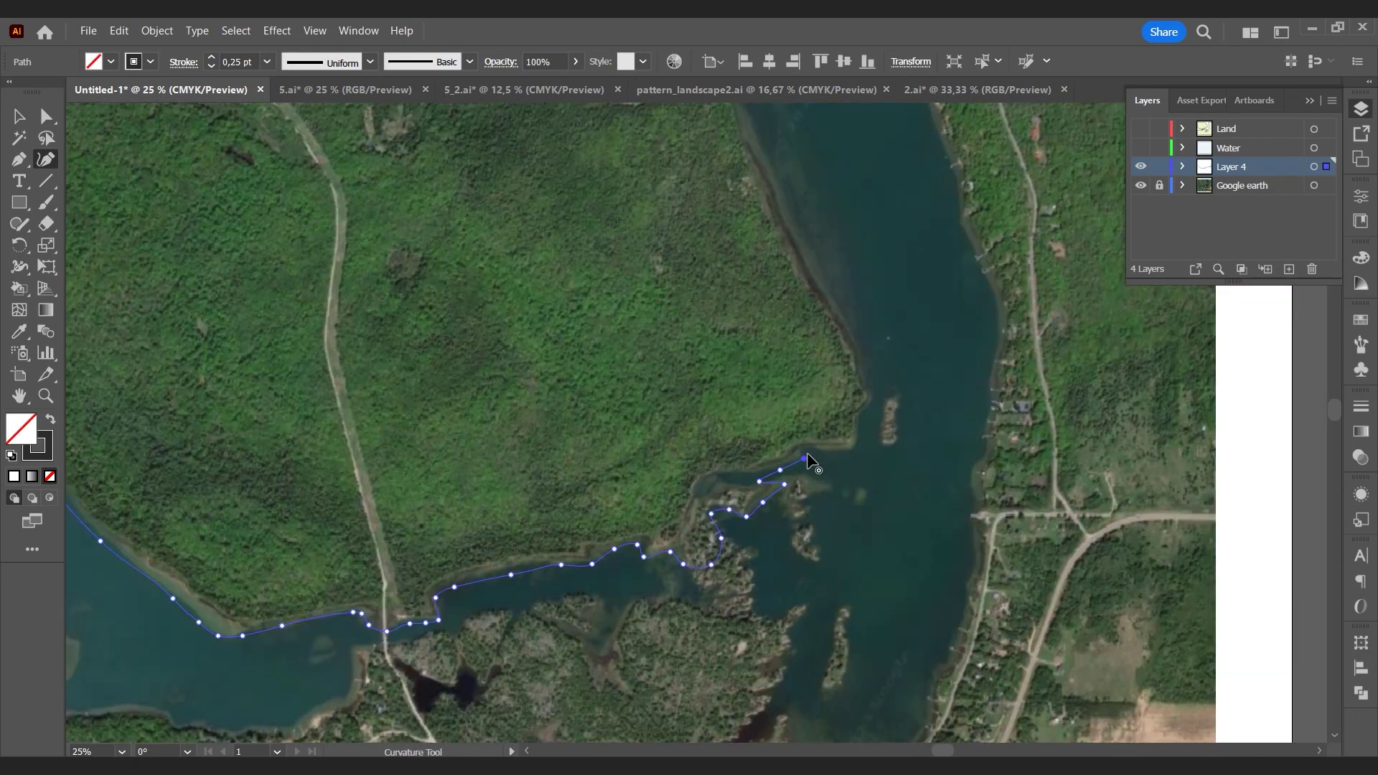
{"action": "left_click", "coordinate": [841, 455]}
{"action": "left_click", "coordinate": [859, 451]}
{"action": "left_click", "coordinate": [862, 433]}
{"action": "scroll", "coordinate": [757, 122], "scroll_direction": "up", "scroll_amount": 2}
{"action": "left_click", "coordinate": [735, 161]}
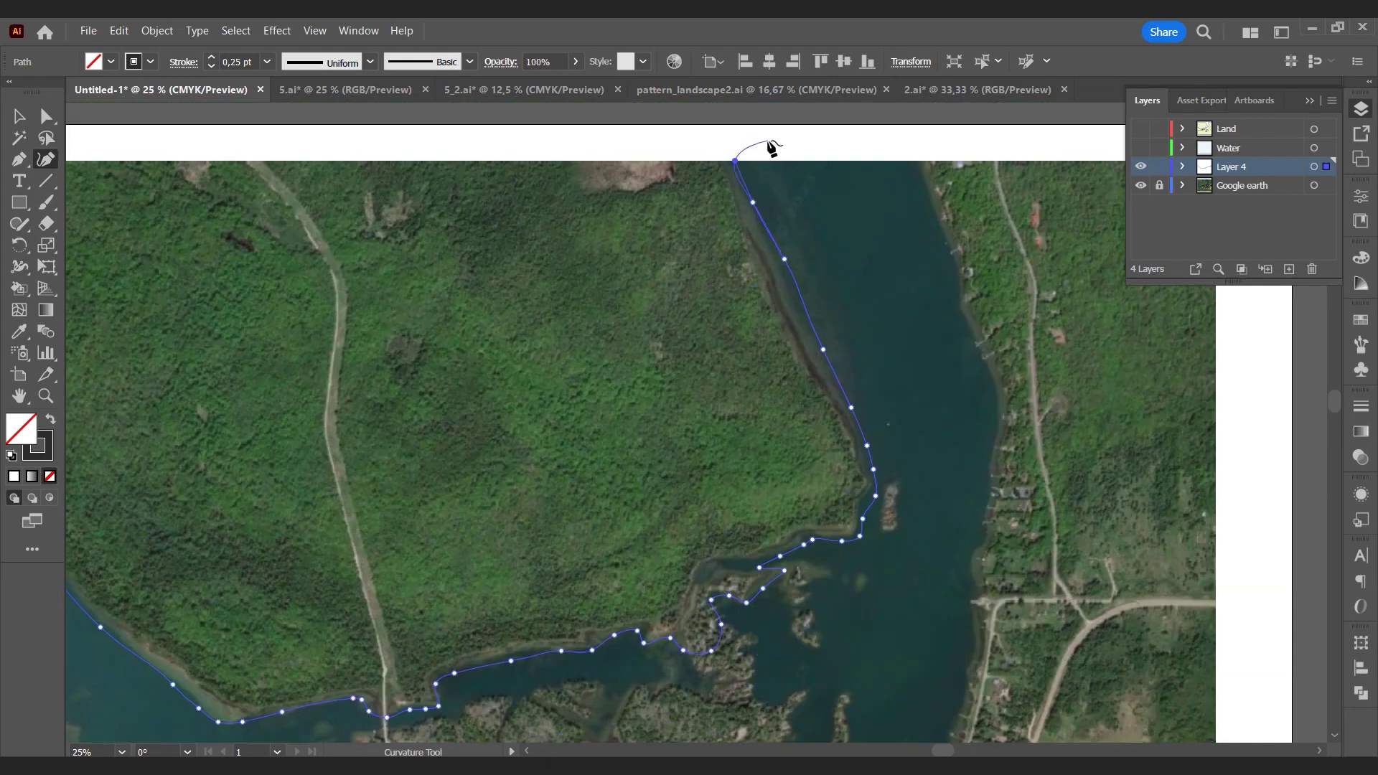
Step: Extend the path across the river at the image's top edge and down its east bank
{"action": "left_click", "coordinate": [913, 161]}
{"action": "left_click", "coordinate": [948, 267]}
{"action": "left_click", "coordinate": [960, 305]}
{"action": "left_click", "coordinate": [993, 379]}
{"action": "left_click", "coordinate": [993, 443]}
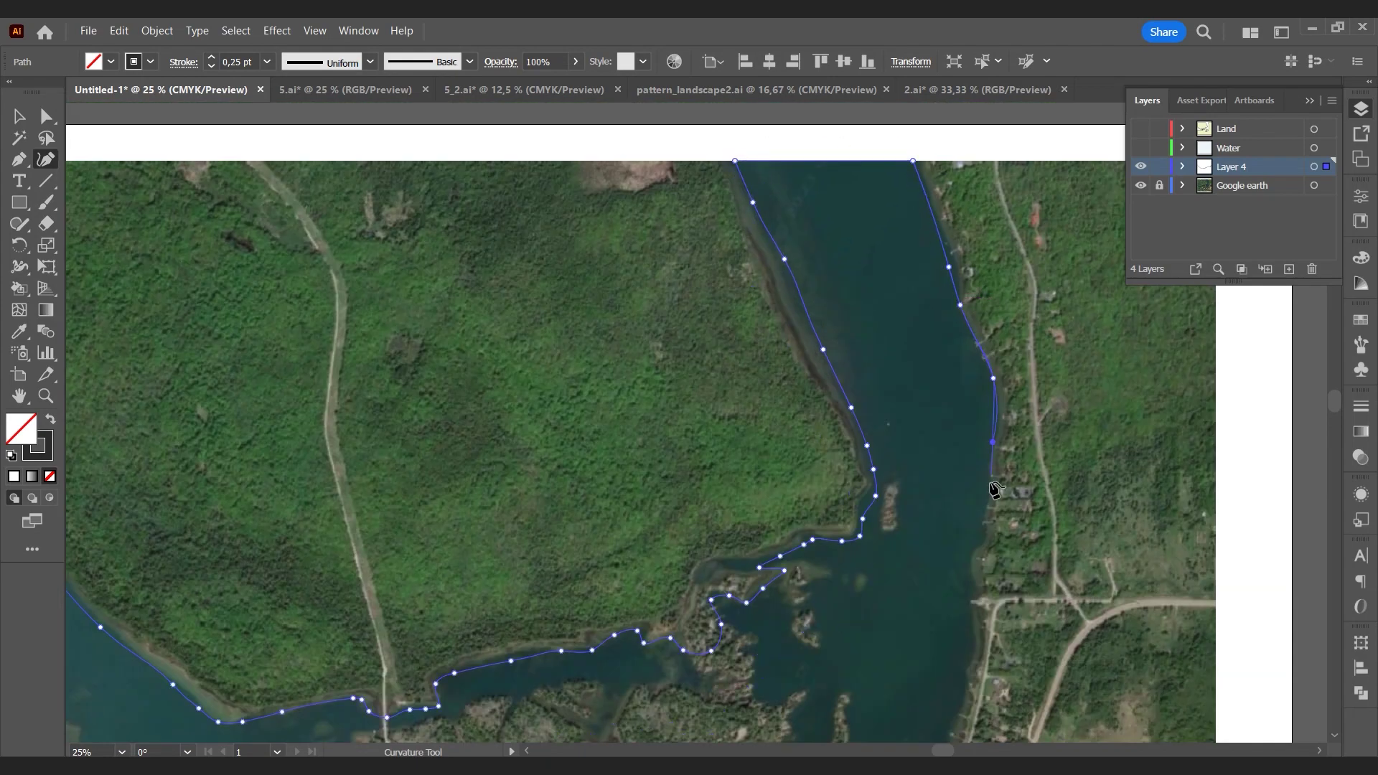
{"action": "left_click", "coordinate": [967, 599]}
{"action": "left_click", "coordinate": [971, 640]}
{"action": "scroll", "coordinate": [970, 640], "scroll_direction": "down", "scroll_amount": 2}
{"action": "left_click", "coordinate": [961, 609]}
{"action": "left_click", "coordinate": [959, 633]}
{"action": "scroll", "coordinate": [960, 632], "scroll_direction": "down", "scroll_amount": 3}
{"action": "left_click", "coordinate": [939, 558]}
{"action": "left_click", "coordinate": [924, 594]}
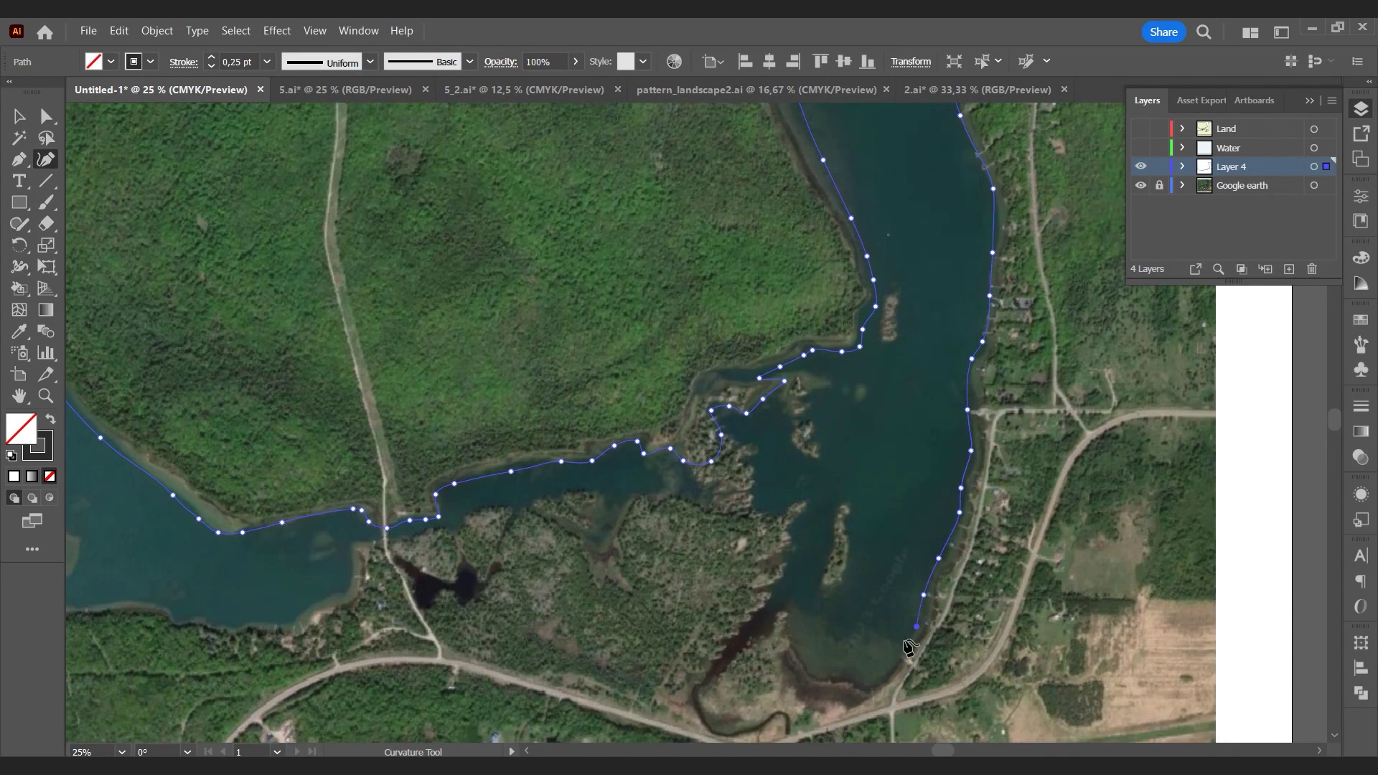
Step: Undo the last two path points and trace around the southern bay and back west along the channel's lower shore
{"action": "key", "text": "ctrl+z"}
{"action": "key", "text": "ctrl+z"}
{"action": "left_click", "coordinate": [896, 658]}
{"action": "left_click", "coordinate": [871, 643]}
{"action": "left_click", "coordinate": [843, 641]}
{"action": "left_click", "coordinate": [823, 624]}
{"action": "left_click", "coordinate": [800, 525]}
{"action": "left_click", "coordinate": [811, 500]}
{"action": "left_click", "coordinate": [776, 508]}
{"action": "left_click", "coordinate": [625, 502]}
{"action": "left_click", "coordinate": [613, 508]}
{"action": "left_click", "coordinate": [600, 491]}
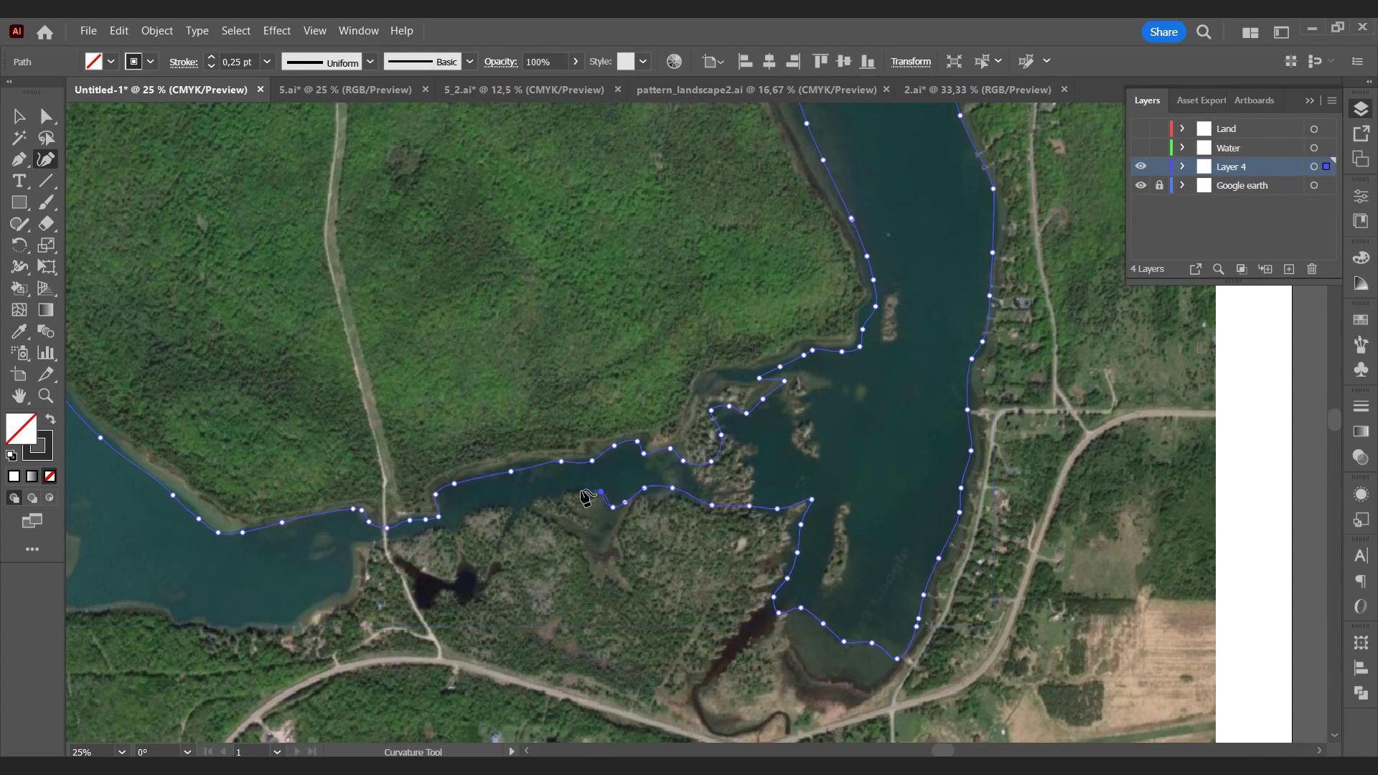
Step: Continue the path west along the channel's lower shore toward the road crossing
{"action": "left_click", "coordinate": [573, 487]}
{"action": "left_click", "coordinate": [524, 499]}
{"action": "left_click", "coordinate": [484, 503]}
{"action": "left_click", "coordinate": [460, 521]}
{"action": "left_click", "coordinate": [452, 528]}
Step: Continue the path past the road crossing and trace around the dark pond south of the channel
{"action": "left_click", "coordinate": [427, 578]}
{"action": "left_click", "coordinate": [448, 584]}
{"action": "left_click", "coordinate": [466, 575]}
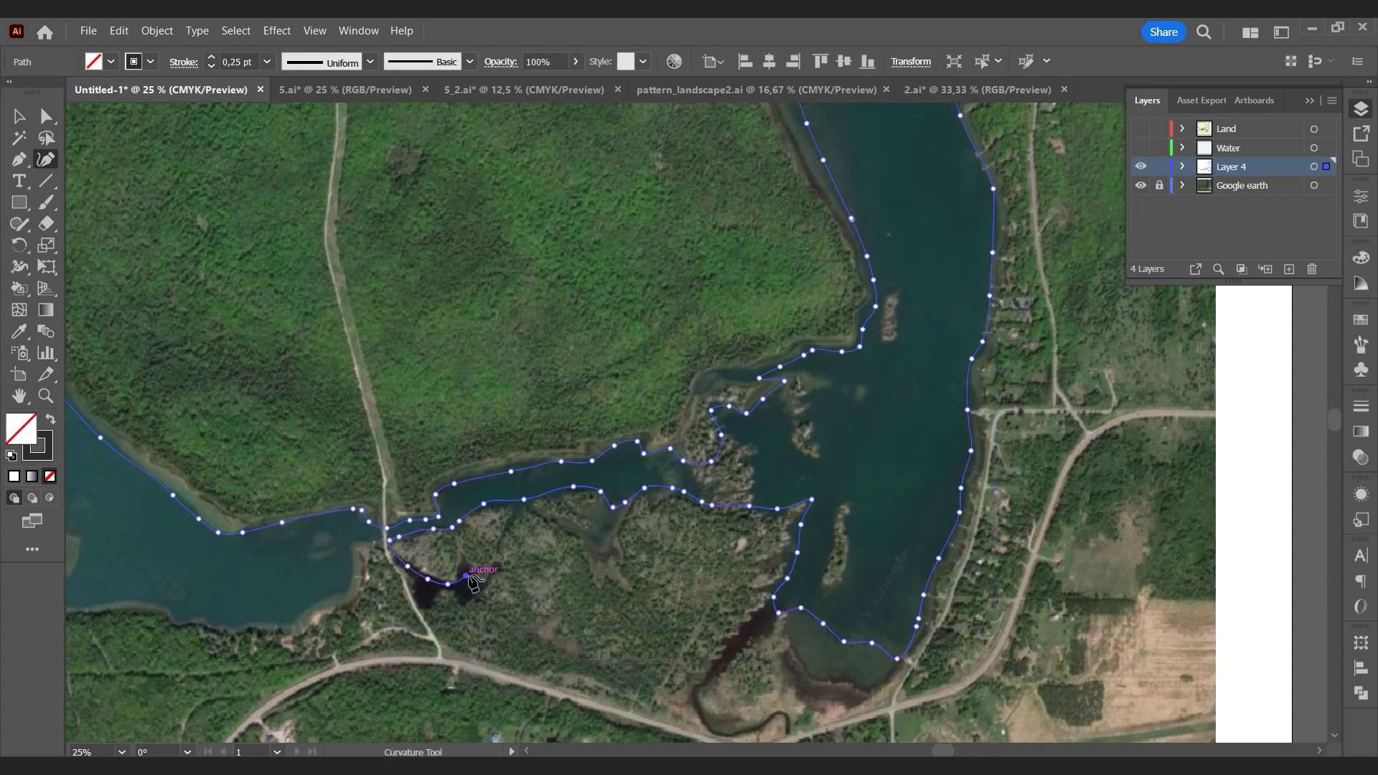
{"action": "left_click", "coordinate": [472, 586]}
{"action": "left_click", "coordinate": [462, 593]}
{"action": "left_click", "coordinate": [459, 589]}
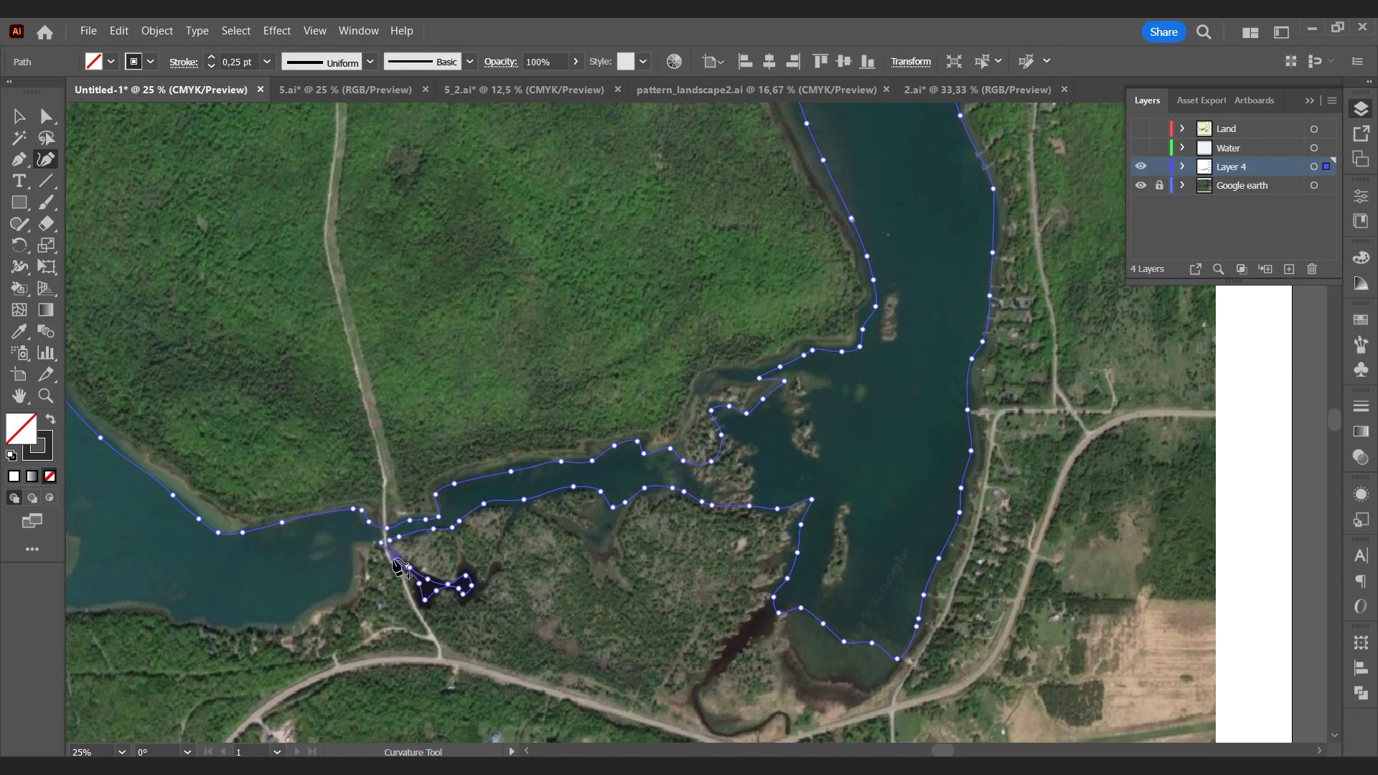
Step: Trace the western bay's south shore to the map's left edge, close the path and adjust its upper-left corner
{"action": "left_click", "coordinate": [132, 602]}
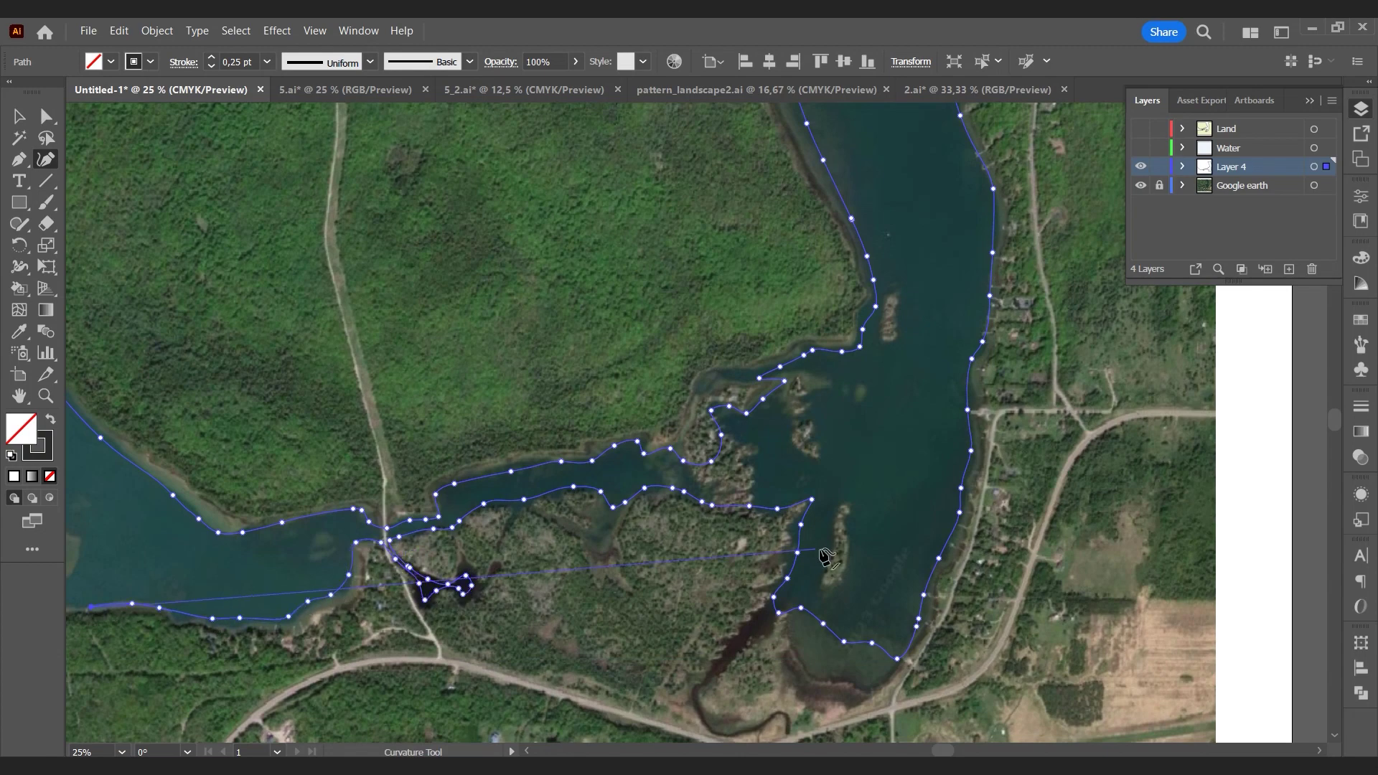
{"action": "scroll", "coordinate": [797, 524], "scroll_direction": "down", "scroll_amount": 2}
{"action": "left_click", "coordinate": [319, 538]}
{"action": "left_click", "coordinate": [294, 535]}
{"action": "left_click", "coordinate": [266, 531]}
{"action": "left_click", "coordinate": [261, 338]}
{"action": "left_click_drag", "start_coordinate": [265, 344], "coordinate": [267, 358]}
{"action": "key", "text": "ctrl+shift+a"}
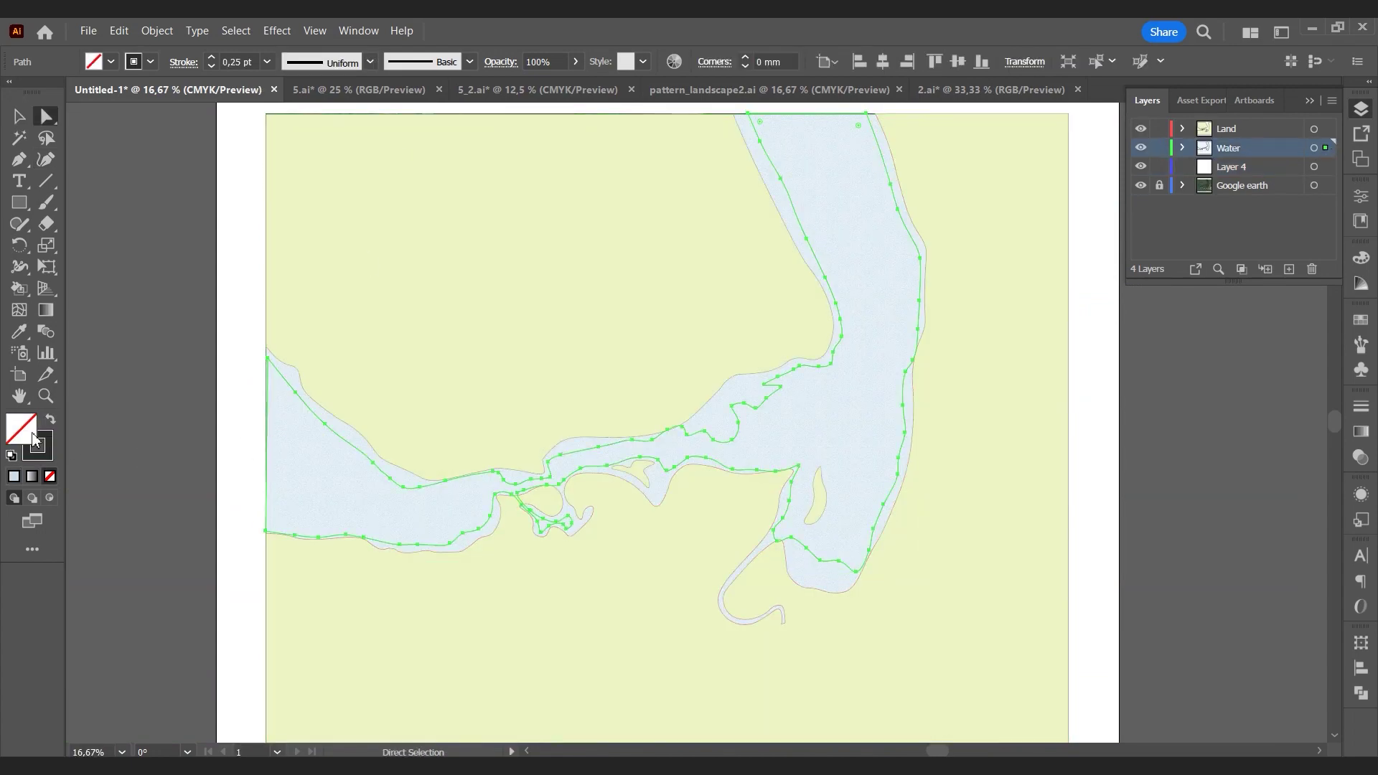
Step: Fill the inner water shape with the pasted darker blue and remove its stroke
{"action": "double_click", "coordinate": [31, 432]}
{"action": "key", "text": "ctrl+v"}
{"action": "left_click", "coordinate": [875, 295]}
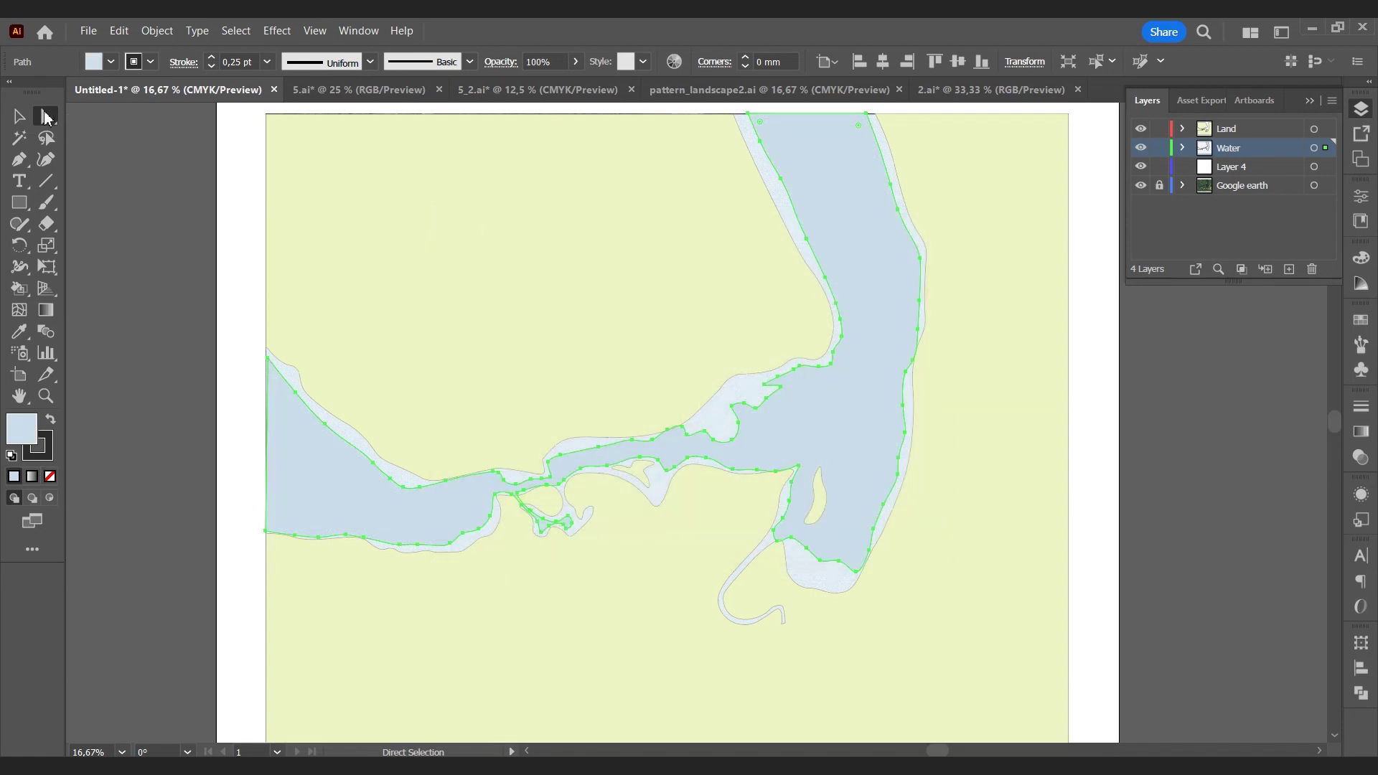
{"action": "left_click", "coordinate": [48, 455]}
{"action": "left_click", "coordinate": [50, 476]}
{"action": "left_click", "coordinate": [164, 374]}
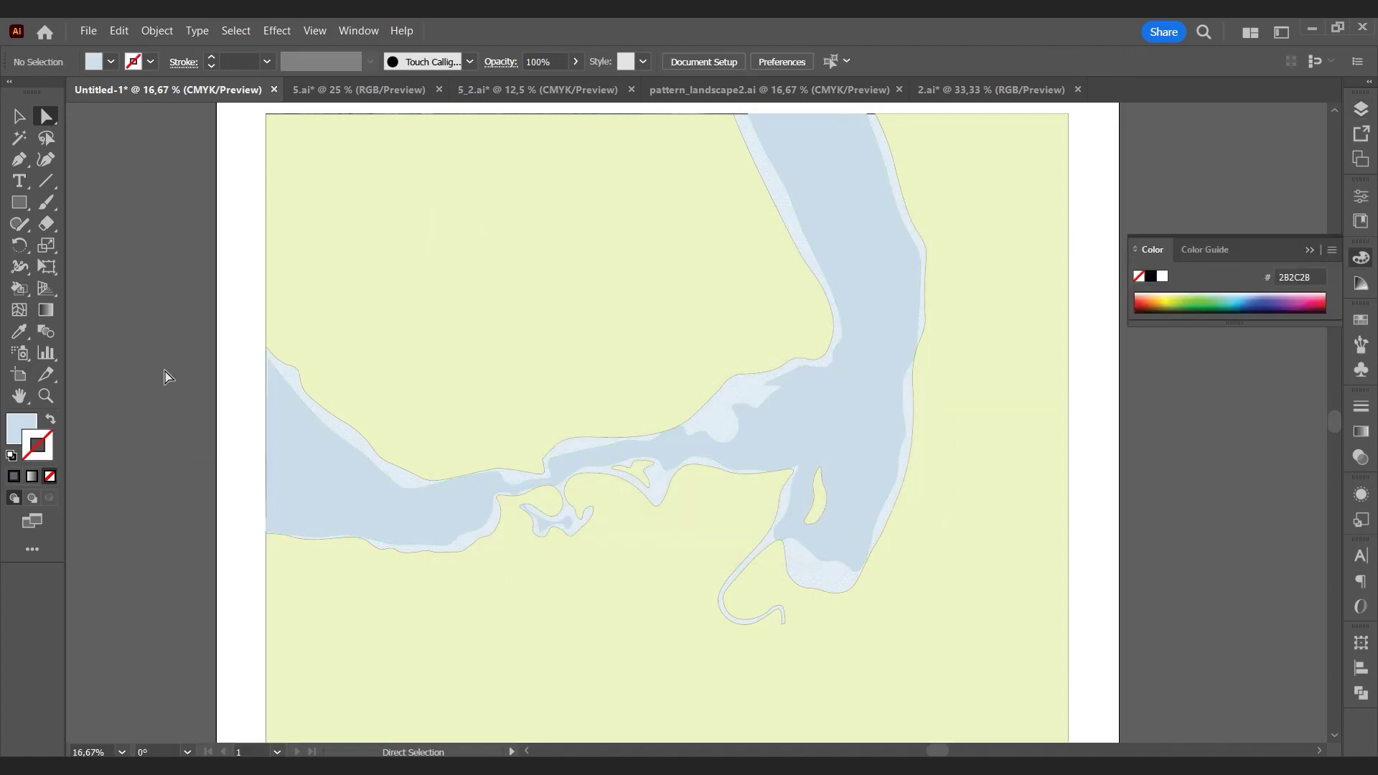
Step: Duplicate the inner water shape in place and give the copy the outer water's texture with the Eyedropper
{"action": "left_click", "coordinate": [271, 429]}
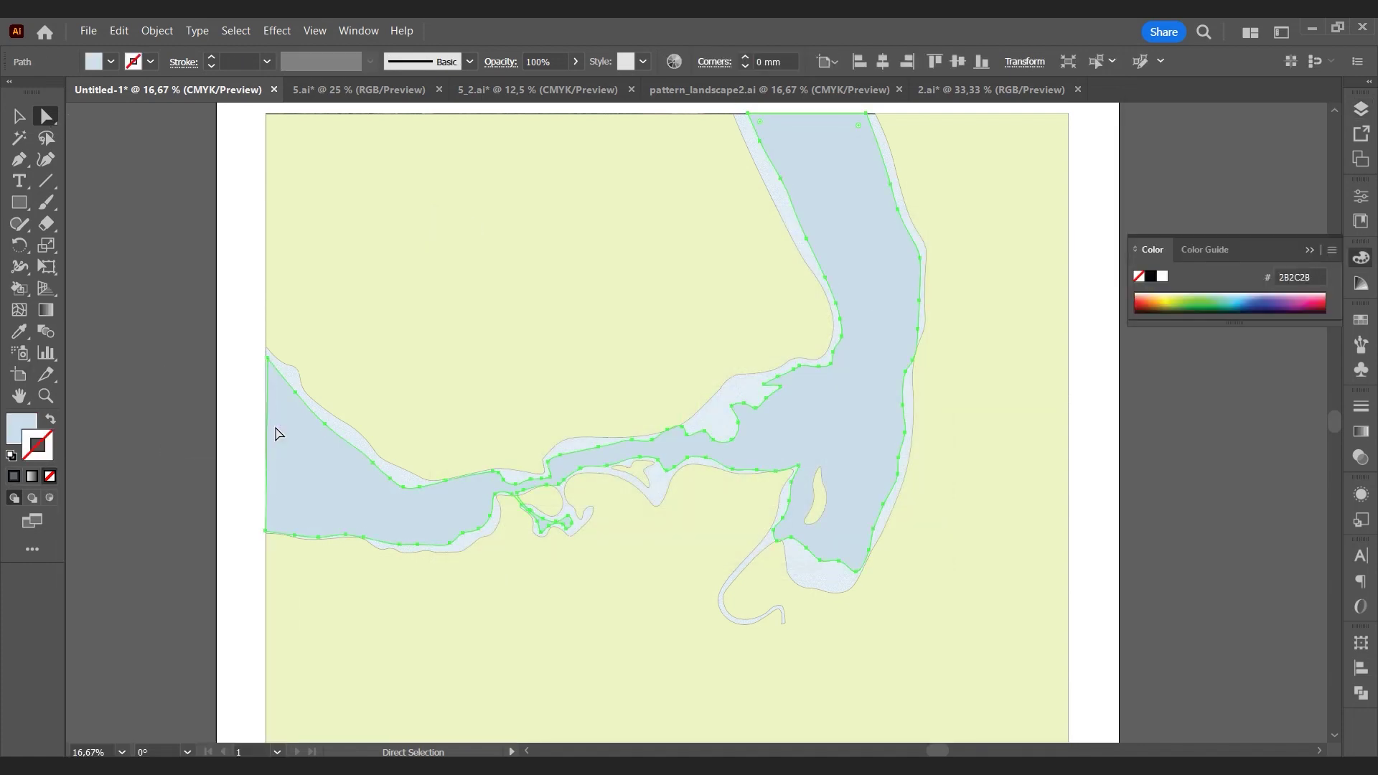
{"action": "left_click", "coordinate": [119, 31]}
{"action": "left_click", "coordinate": [168, 179]}
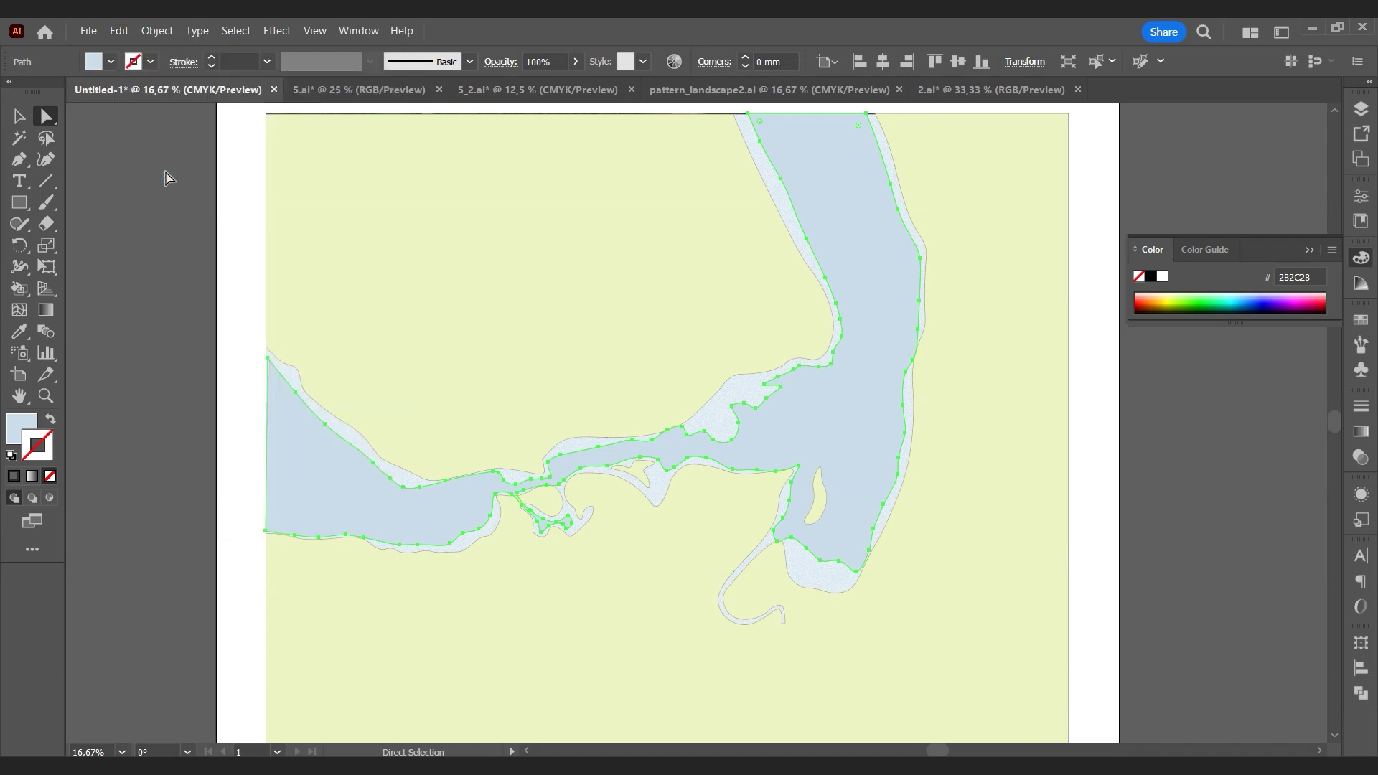
{"action": "left_click", "coordinate": [22, 333]}
{"action": "left_click", "coordinate": [742, 388]}
{"action": "key", "text": "a"}
{"action": "left_click", "coordinate": [167, 245]}
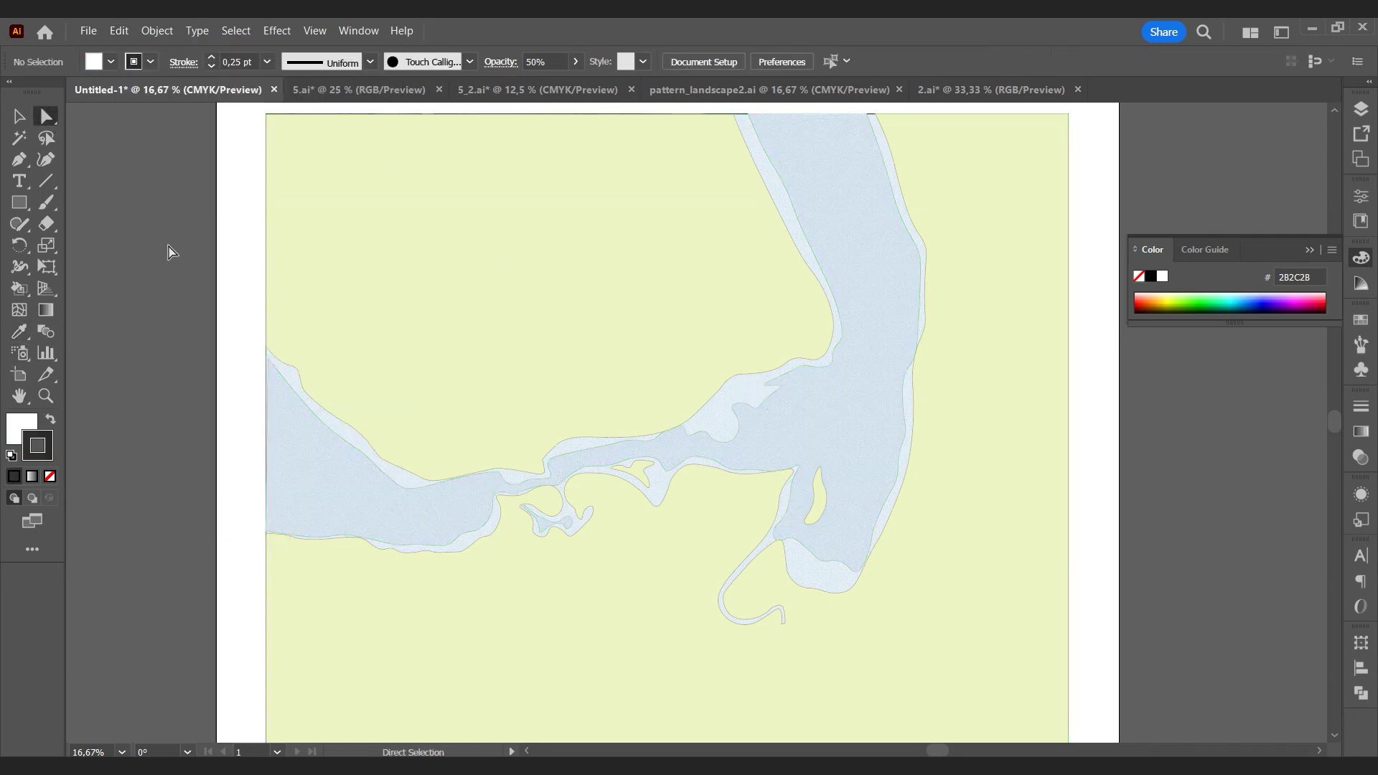
Step: Remove the strokes from the textured inner water copy and from the textured water rectangle
{"action": "scroll", "coordinate": [343, 494], "scroll_direction": "up", "scroll_amount": 2}
{"action": "left_click", "coordinate": [231, 389]}
{"action": "scroll", "coordinate": [199, 195], "scroll_direction": "up", "scroll_amount": 1}
{"action": "left_click_drag", "start_coordinate": [199, 285], "coordinate": [206, 289]}
{"action": "left_click", "coordinate": [196, 283]}
{"action": "left_click", "coordinate": [221, 299]}
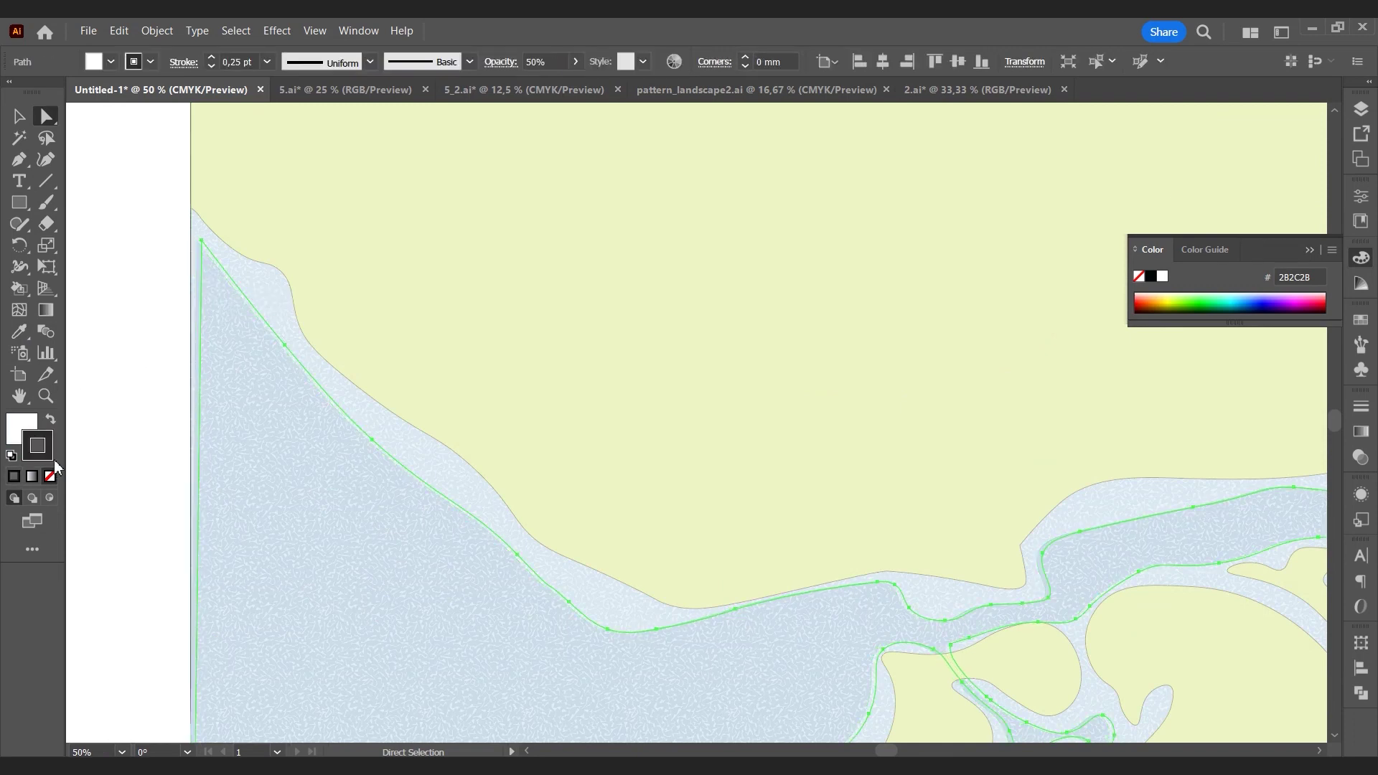
{"action": "left_click", "coordinate": [50, 475]}
{"action": "left_click", "coordinate": [242, 273]}
{"action": "left_click", "coordinate": [50, 475]}
Step: Move the upper-left corner points of the inner water fill and its textured copy onto the map's left edge
{"action": "left_click", "coordinate": [45, 161]}
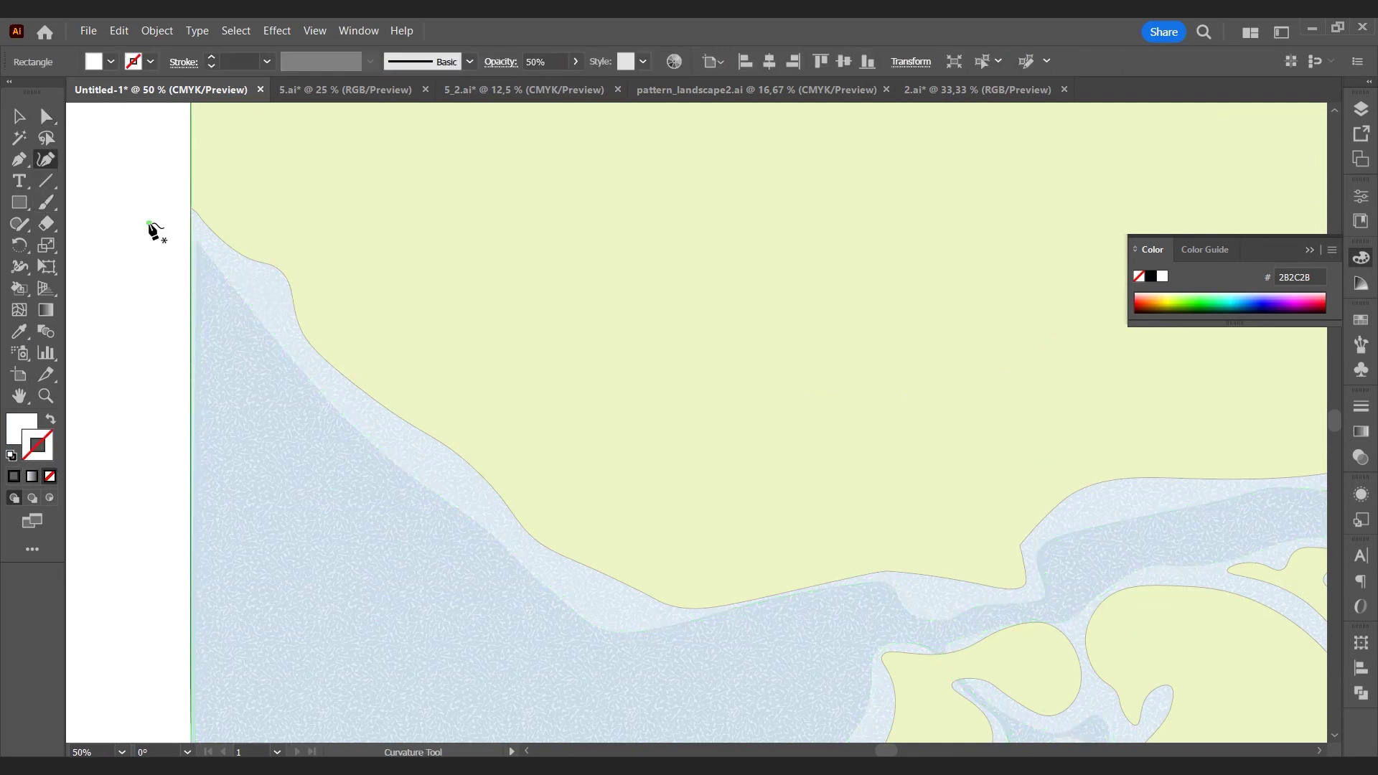
{"action": "scroll", "coordinate": [175, 239], "scroll_direction": "up", "scroll_amount": 2}
{"action": "left_click", "coordinate": [209, 243]}
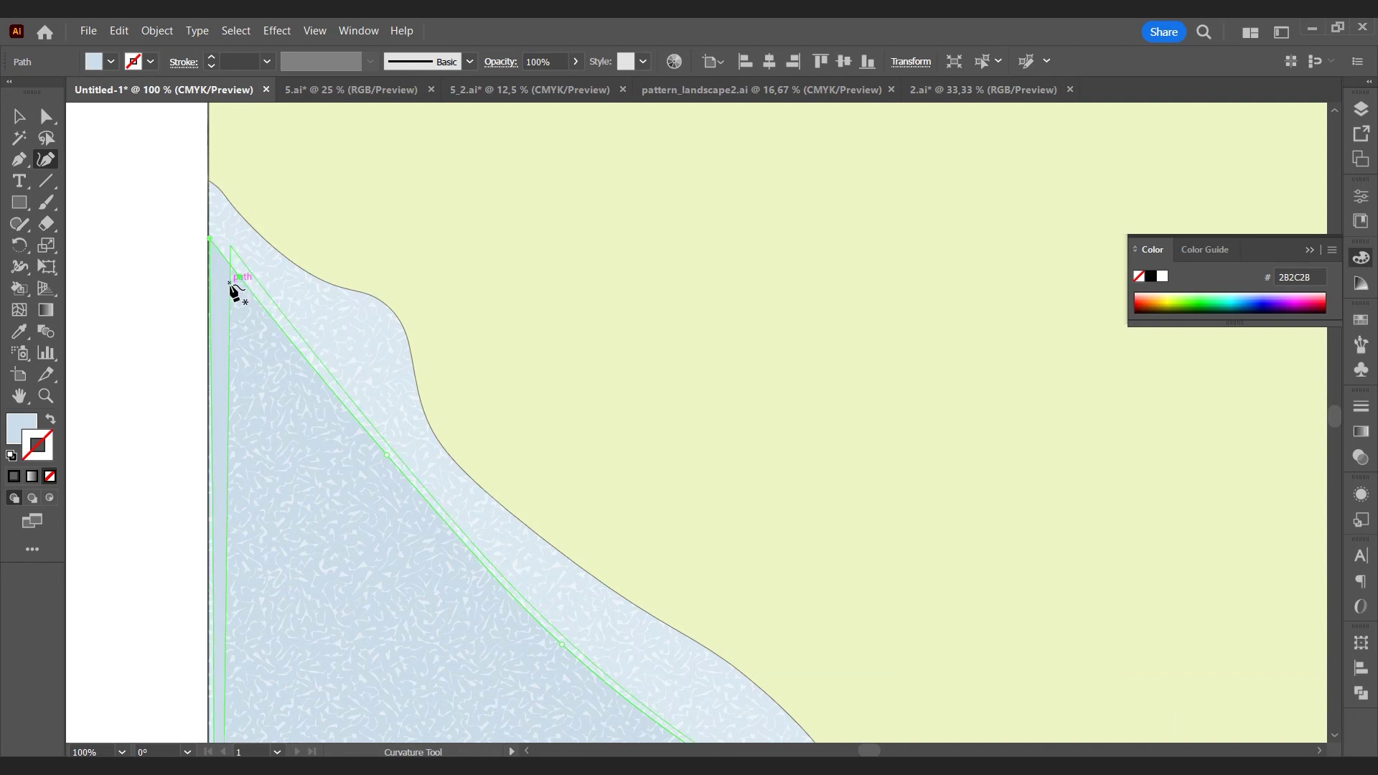
{"action": "left_click", "coordinate": [230, 252]}
{"action": "left_click_drag", "start_coordinate": [230, 248], "coordinate": [207, 237]}
{"action": "scroll", "coordinate": [210, 236], "scroll_direction": "down", "scroll_amount": 5}
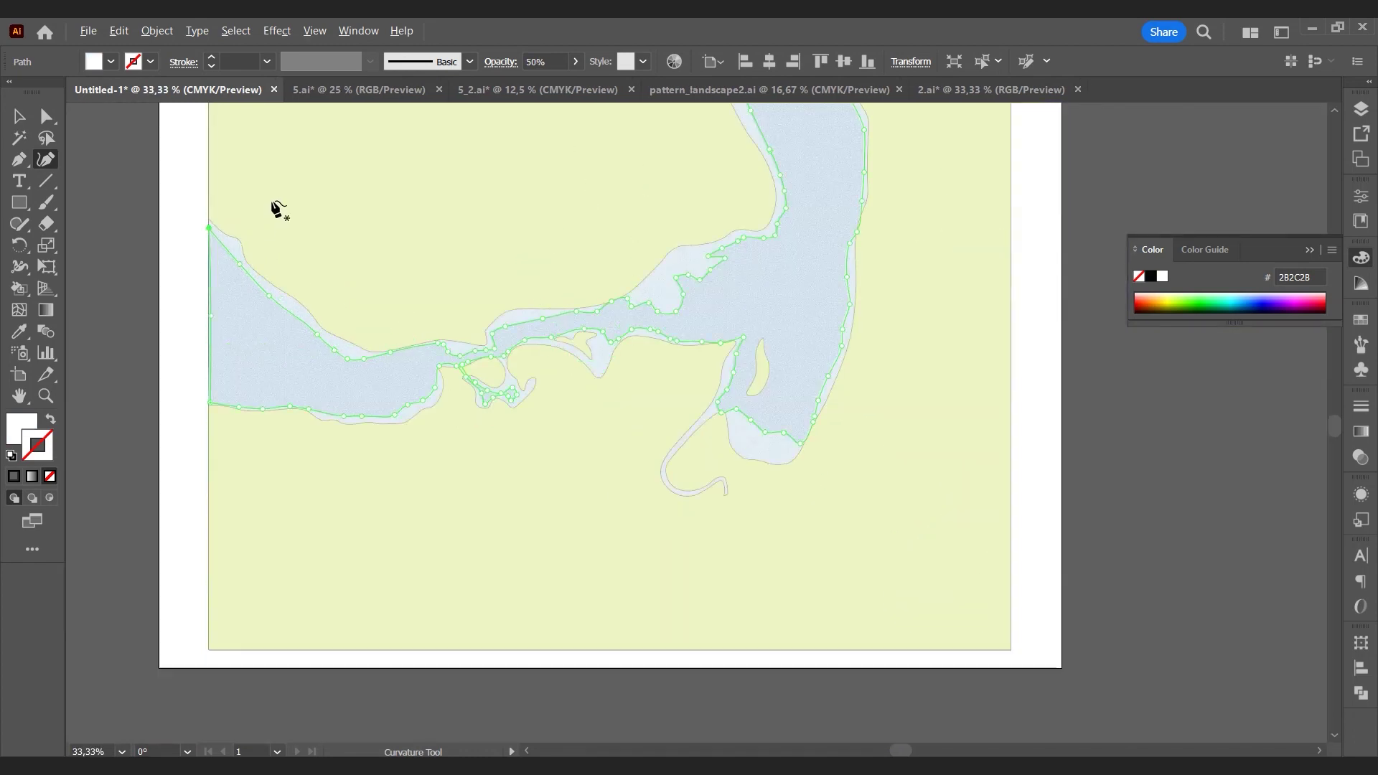
{"action": "left_click", "coordinate": [46, 116]}
{"action": "left_click", "coordinate": [99, 196]}
{"action": "scroll", "coordinate": [507, 492], "scroll_direction": "up", "scroll_amount": 3}
{"action": "scroll", "coordinate": [505, 489], "scroll_direction": "down", "scroll_amount": 1}
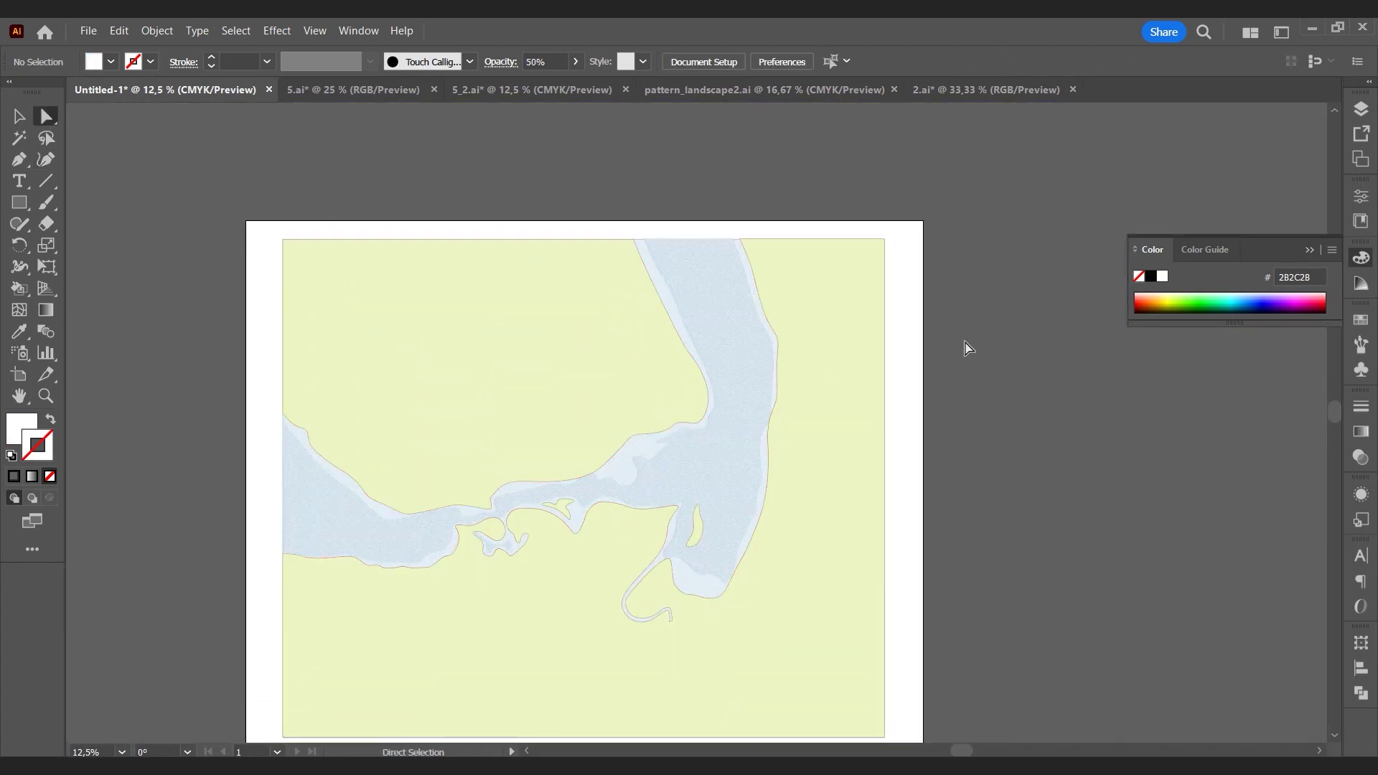
Step: Select all the land shapes, leaving the water unselected, and group them
{"action": "scroll", "coordinate": [964, 348], "scroll_direction": "down", "scroll_amount": 3}
{"action": "key", "text": "v"}
{"action": "left_click", "coordinate": [618, 298]}
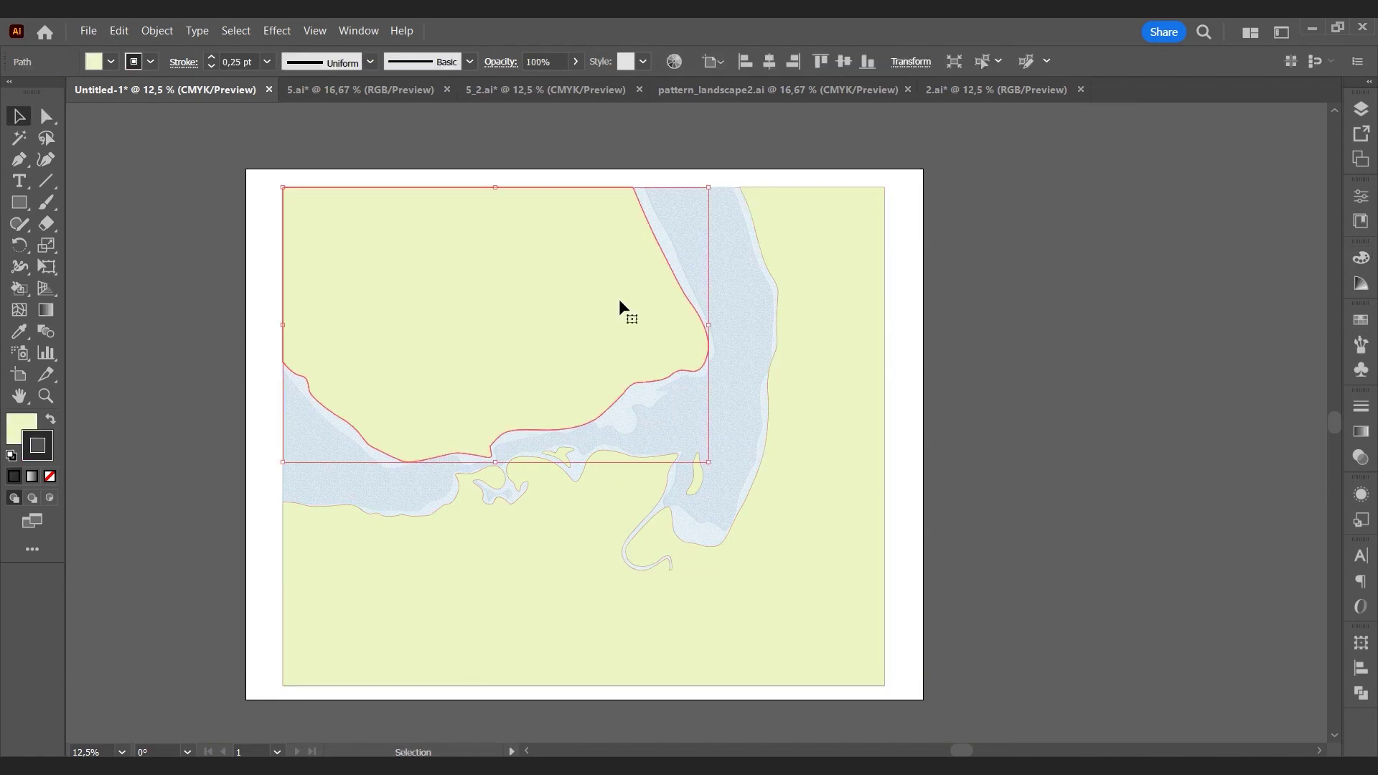
{"action": "left_click", "coordinate": [812, 290]}
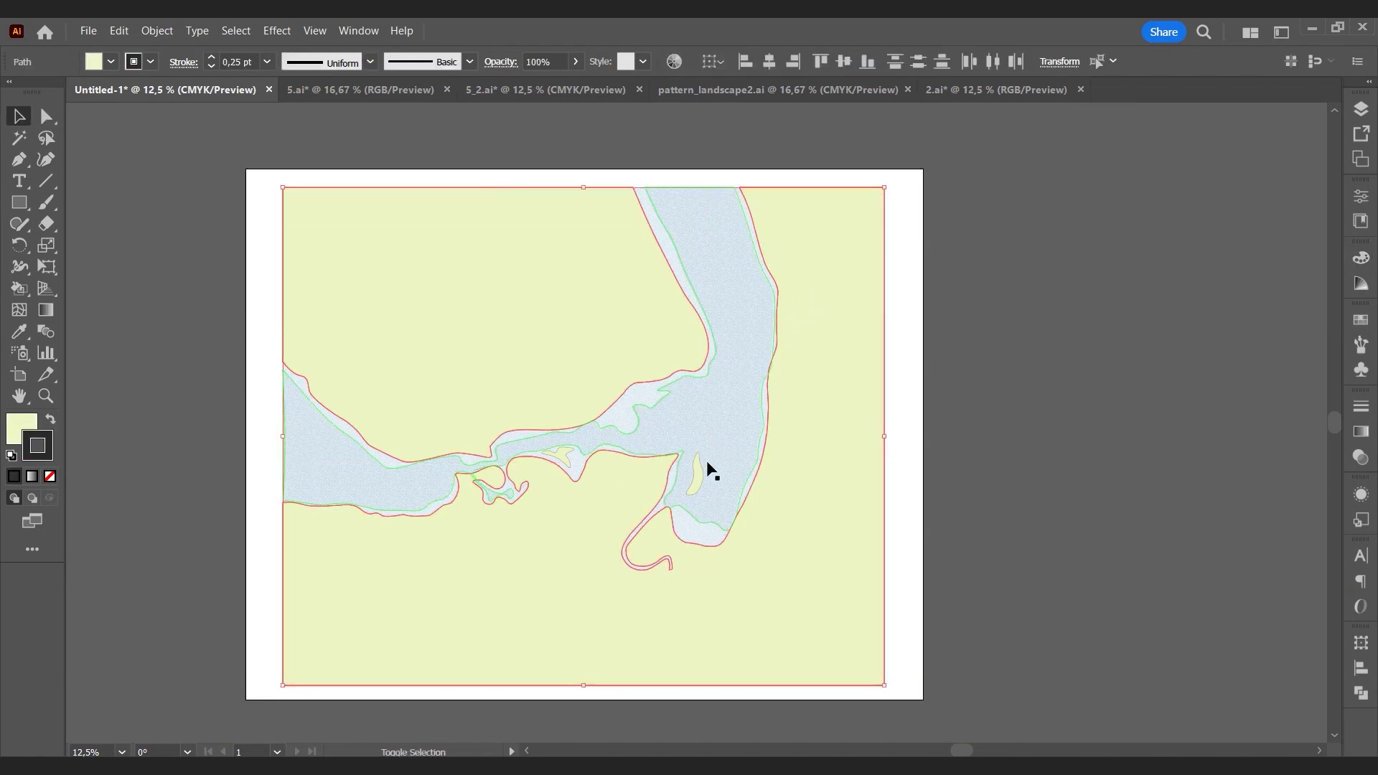
{"action": "right_click", "coordinate": [563, 458]}
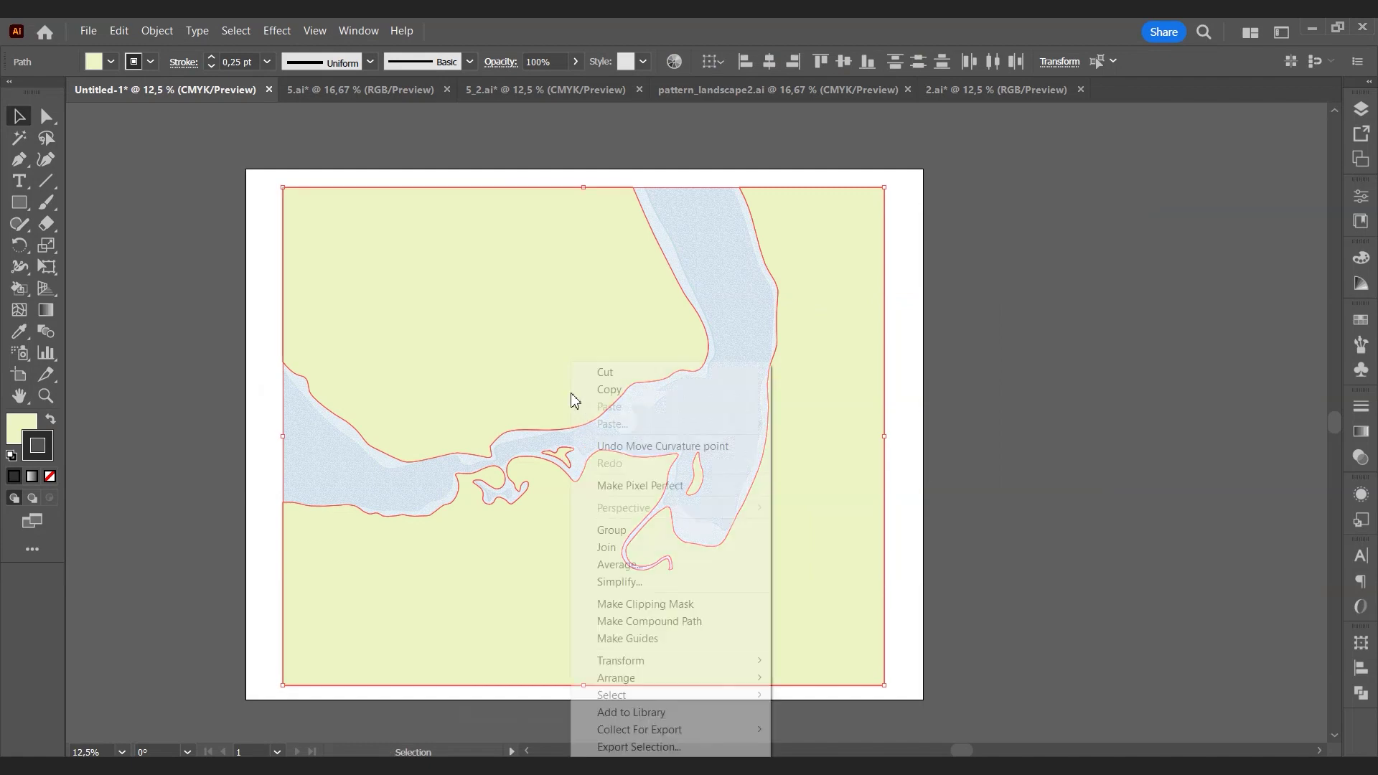
{"action": "left_click", "coordinate": [612, 530]}
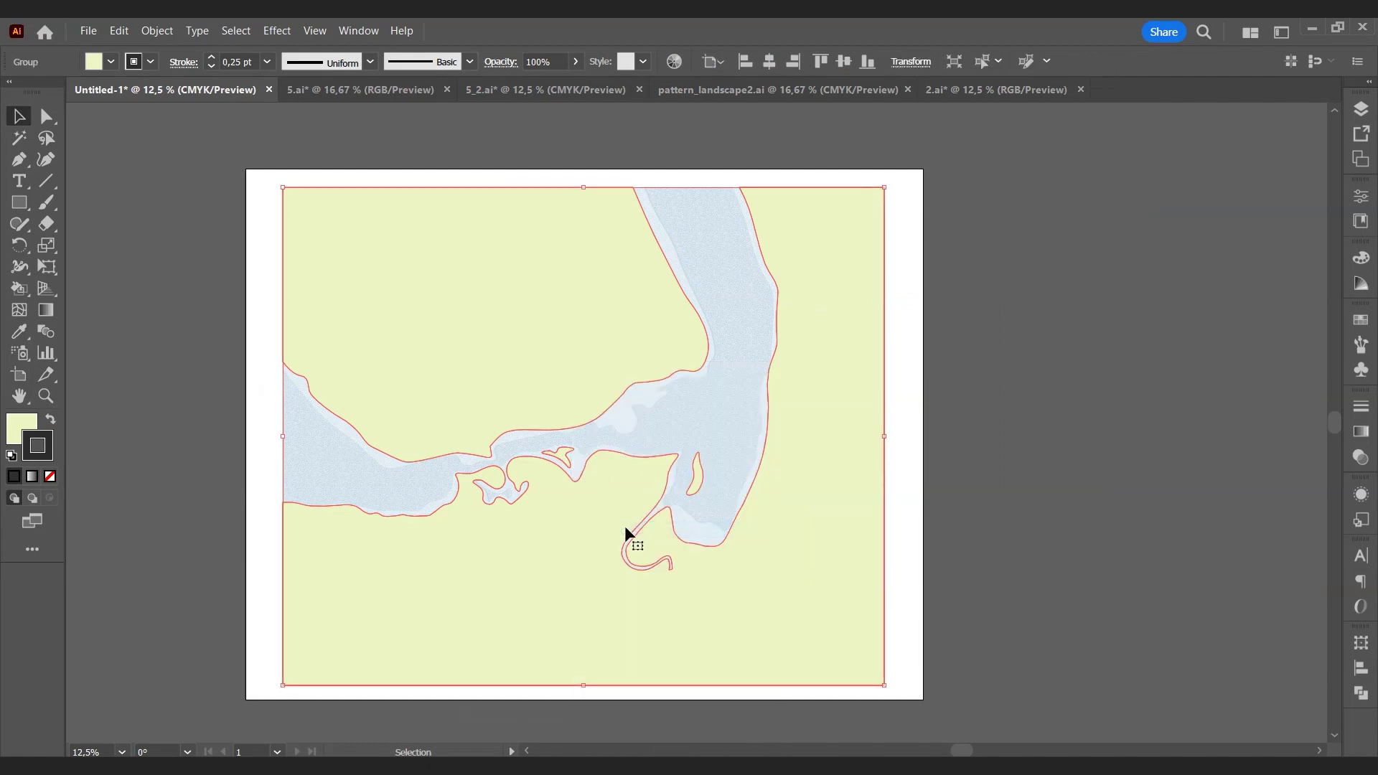
Step: Start Offset Path on the land group and preview a 10 mm offset with Miter joins
{"action": "left_click", "coordinate": [160, 34]}
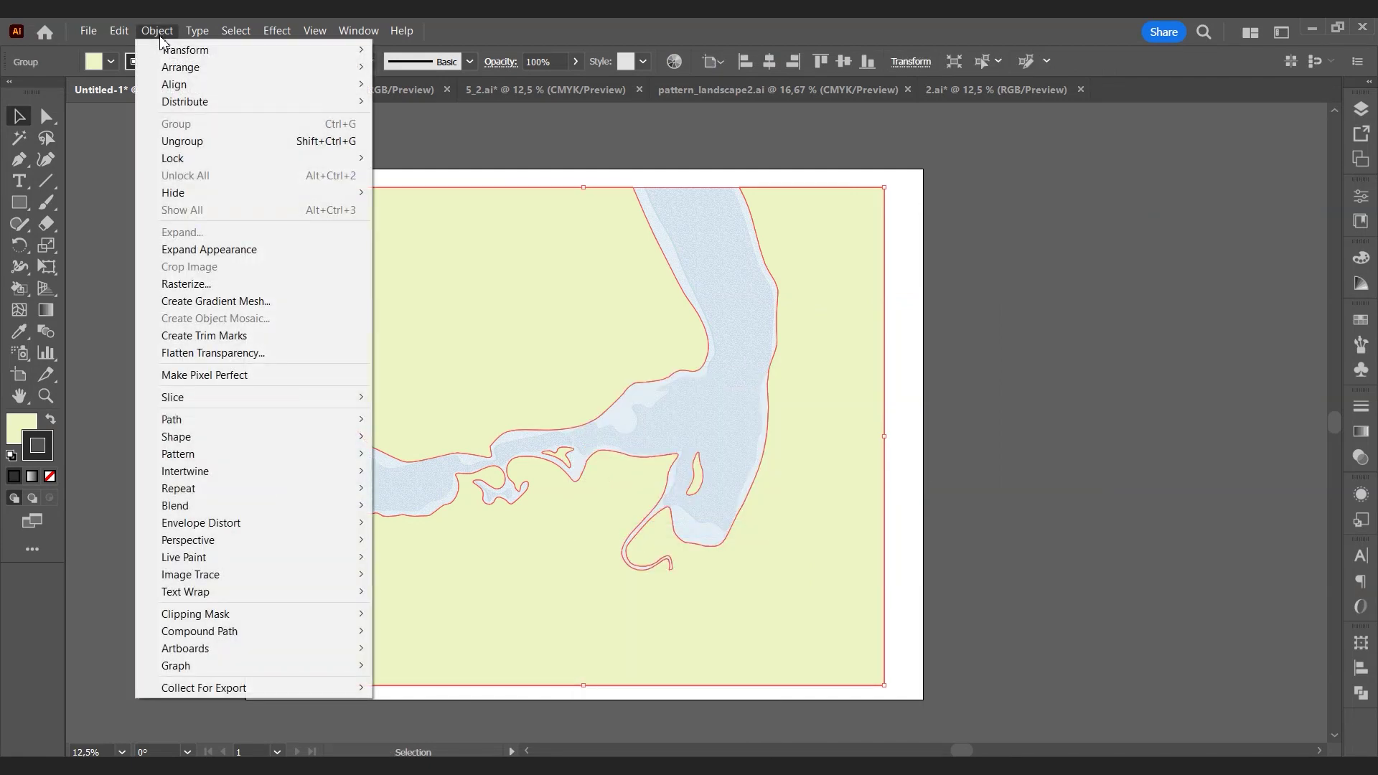
{"action": "mouse_move", "coordinate": [358, 418]}
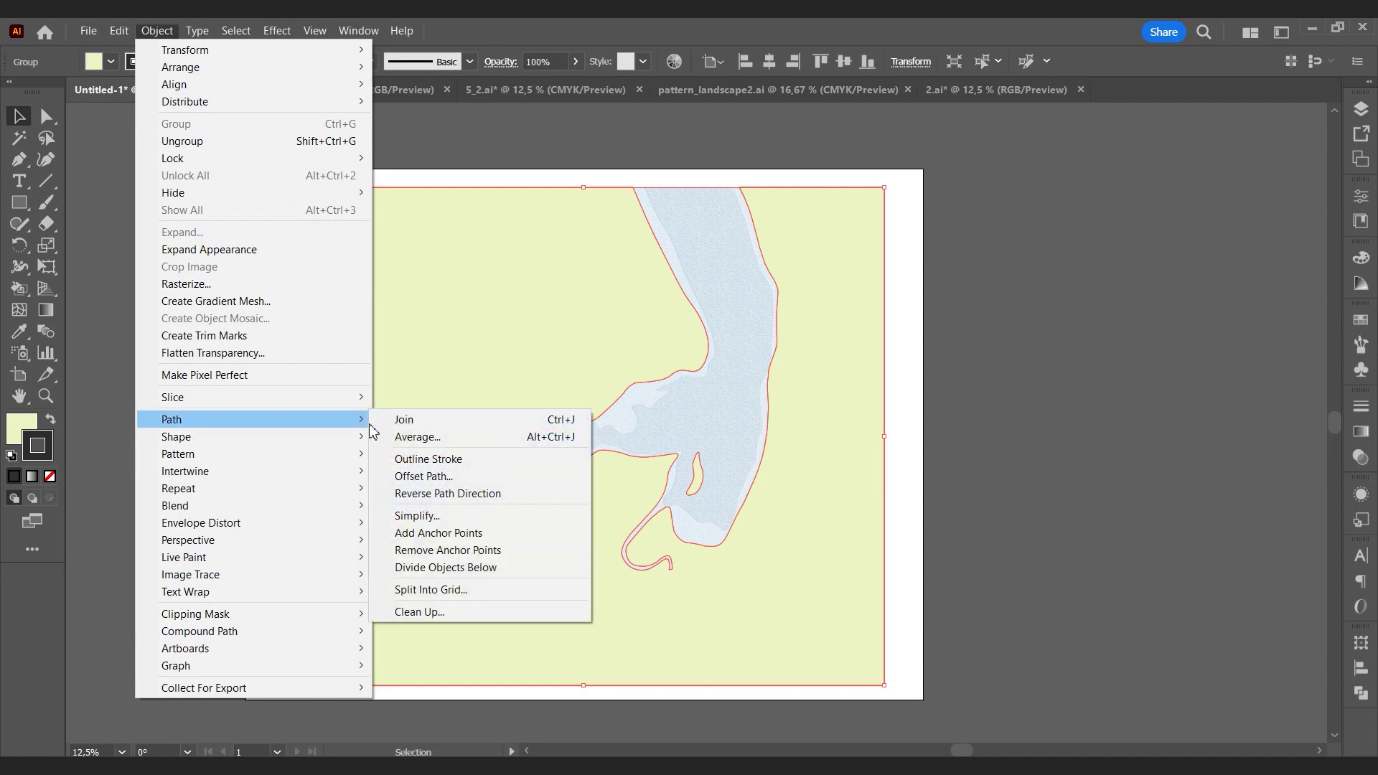
{"action": "left_click", "coordinate": [423, 477]}
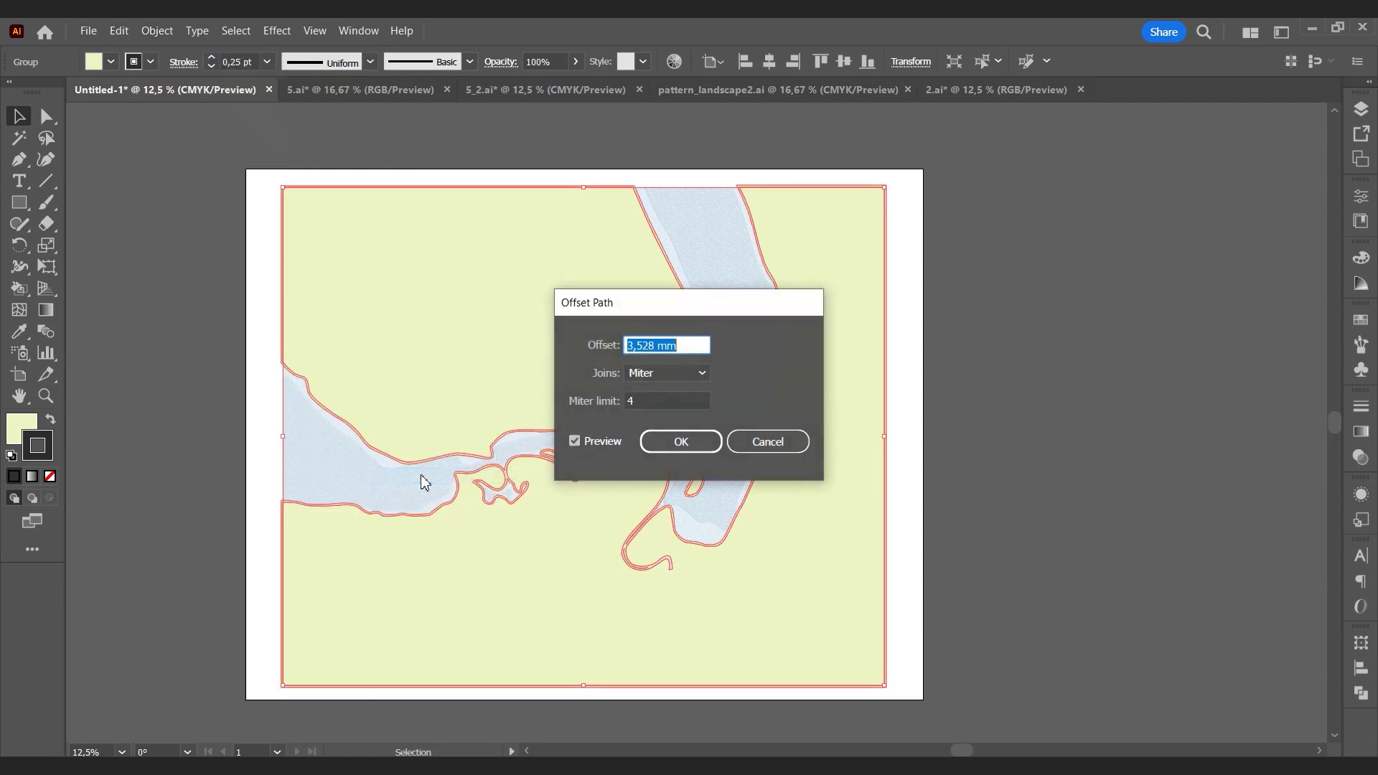
{"action": "left_click", "coordinate": [646, 344]}
{"action": "type", "text": "10"}
{"action": "left_click", "coordinate": [645, 402]}
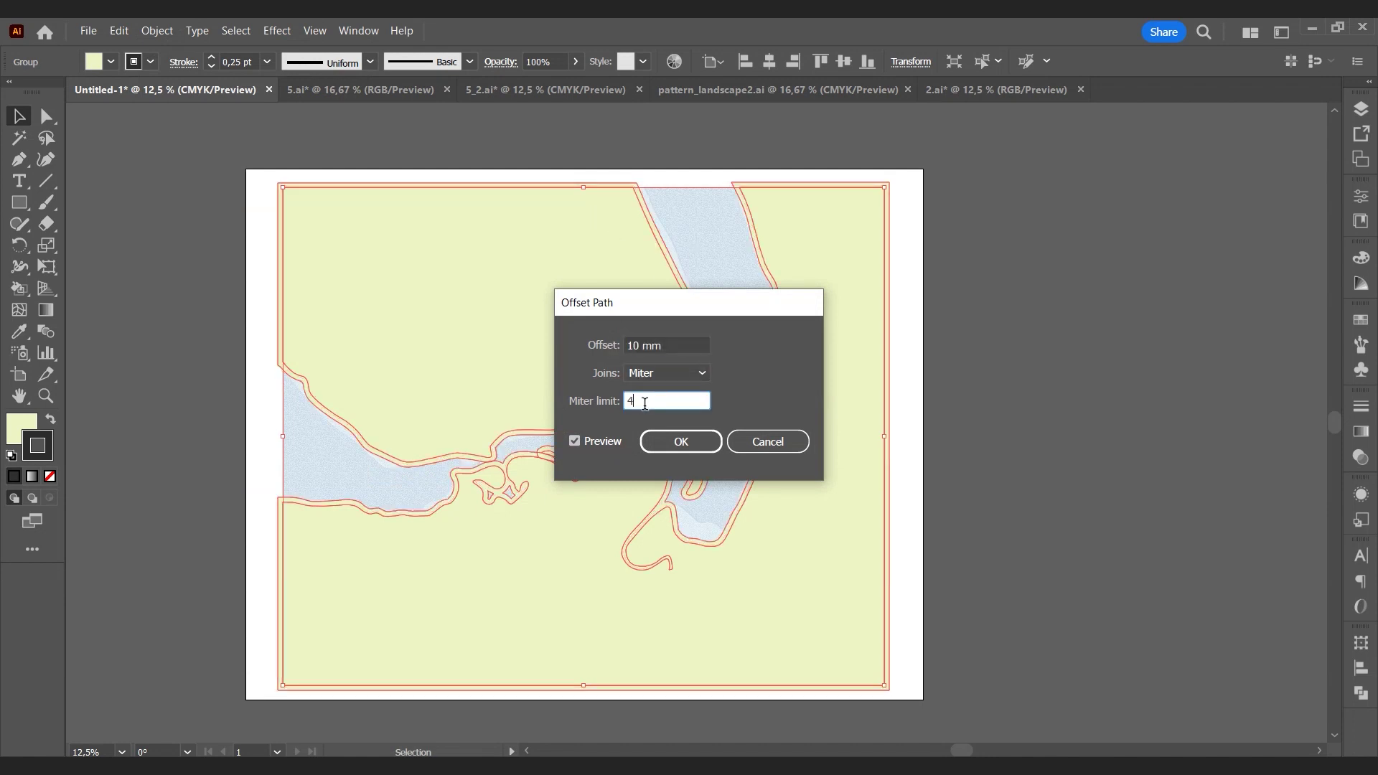
Step: Set the land offset to -10 mm with a miter limit of 4 and apply it
{"action": "left_click", "coordinate": [629, 345]}
{"action": "left_click", "coordinate": [645, 403]}
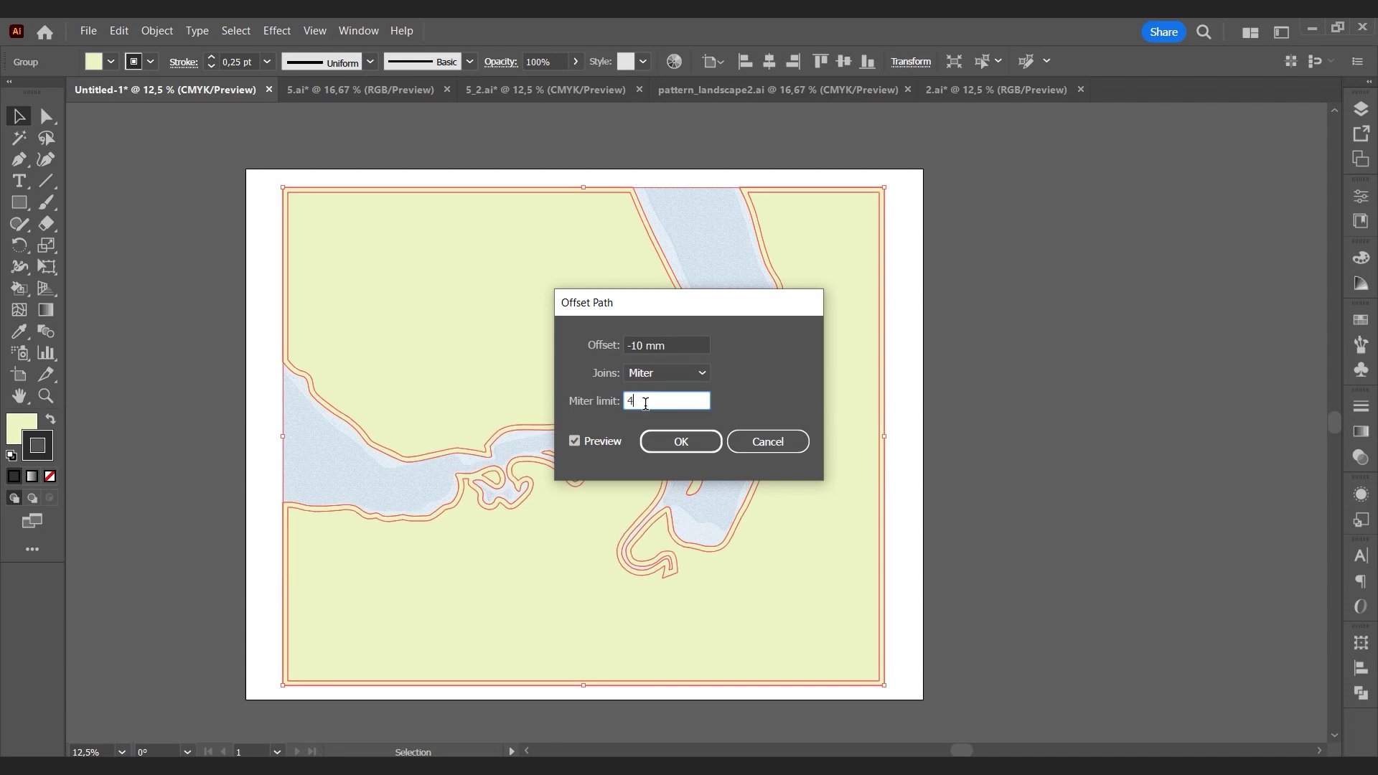
{"action": "left_click", "coordinate": [642, 343]}
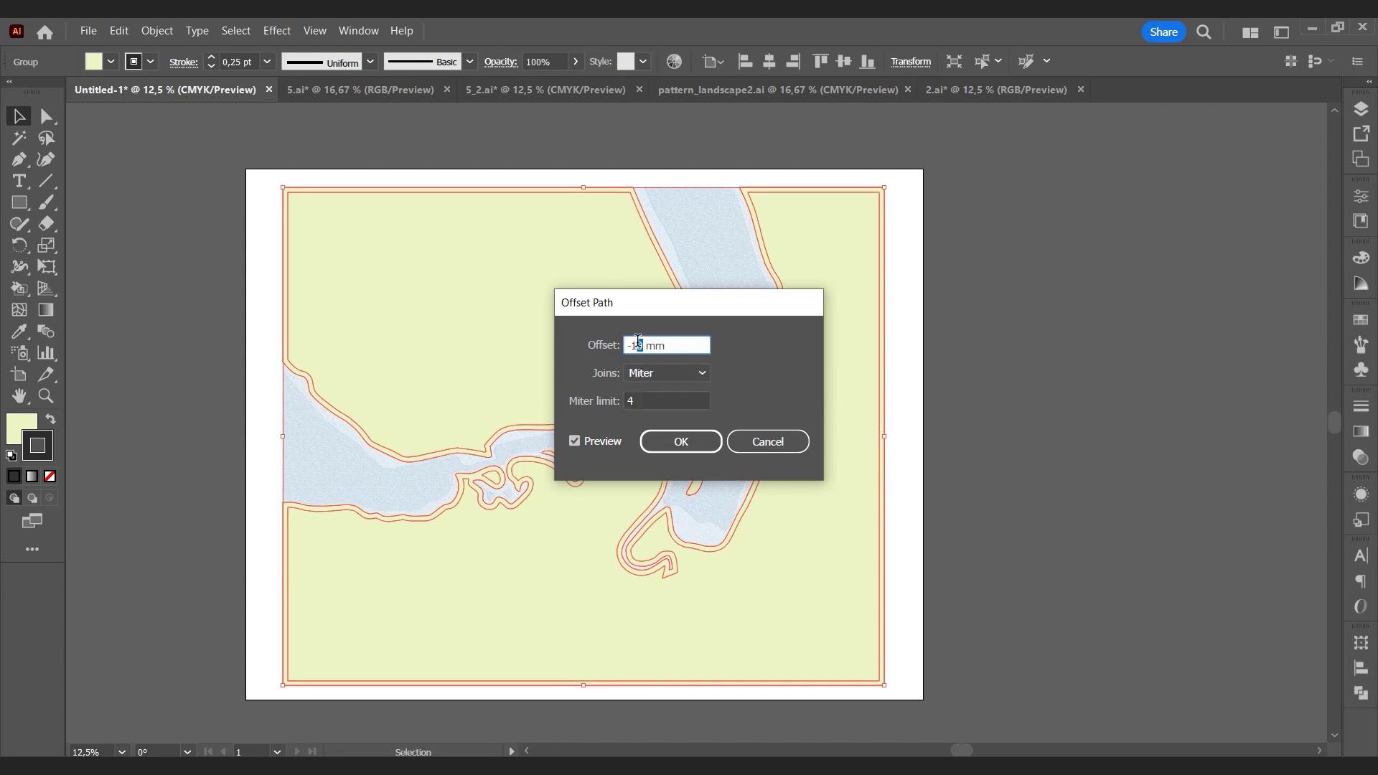
{"action": "left_click", "coordinate": [645, 401]}
{"action": "left_click_drag", "start_coordinate": [661, 316], "coordinate": [837, 369]}
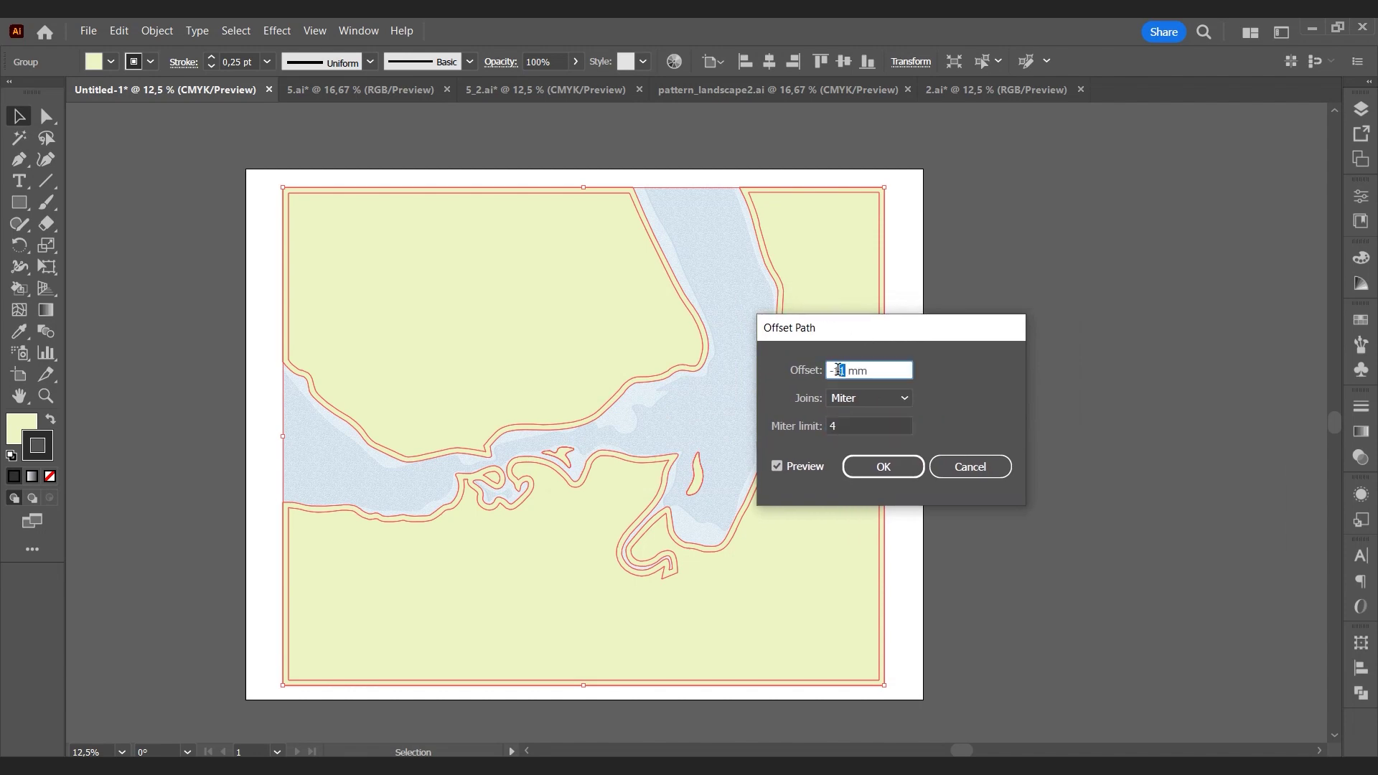
{"action": "type", "text": "0"}
{"action": "left_click", "coordinate": [851, 424]}
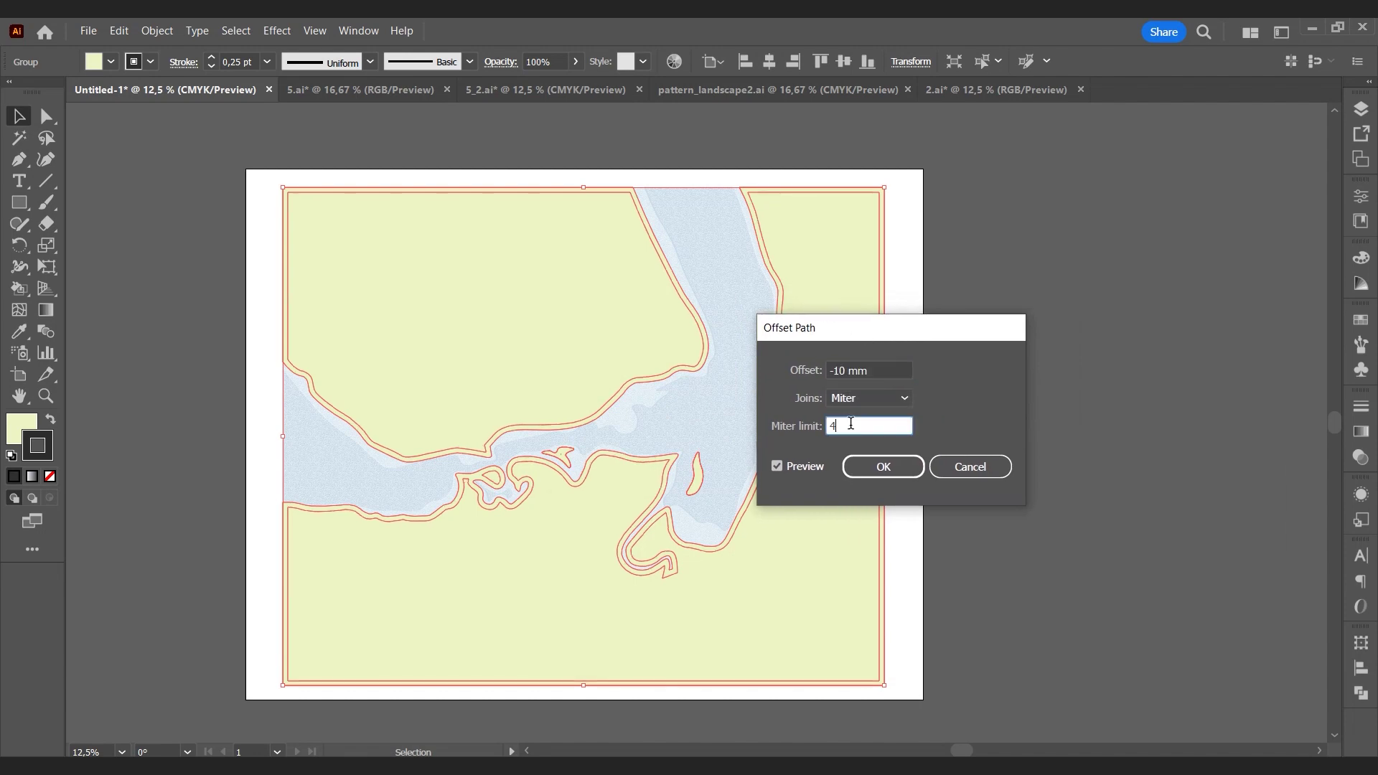
{"action": "left_click", "coordinate": [897, 470]}
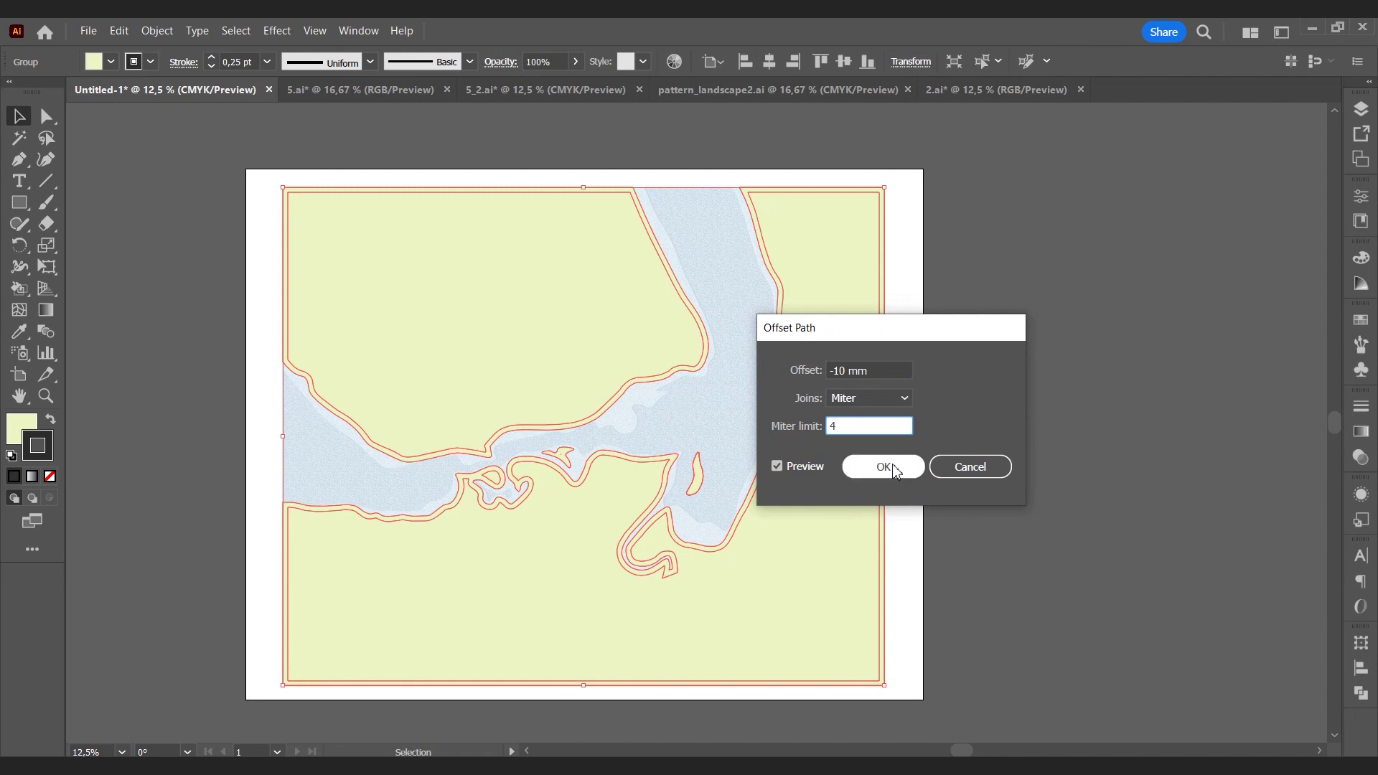
{"action": "left_click", "coordinate": [893, 468]}
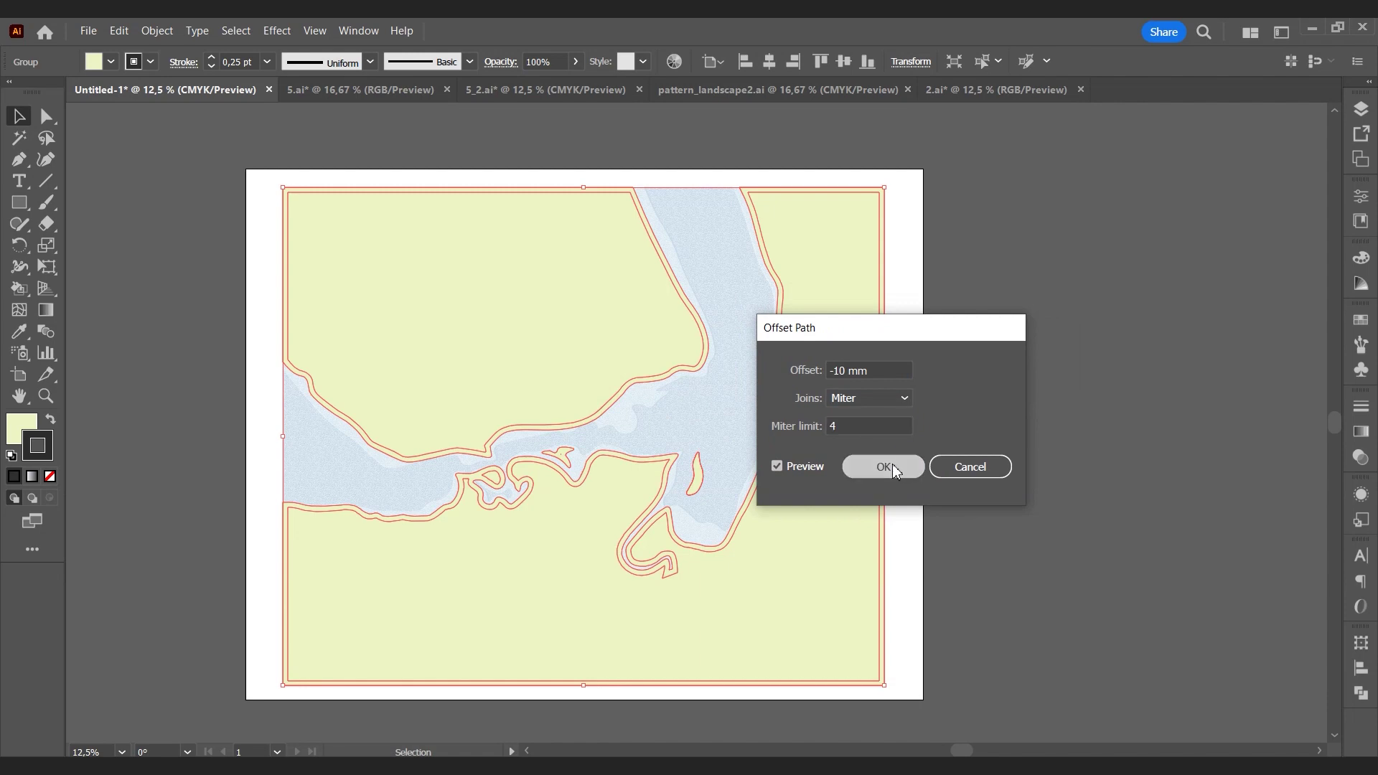
Step: Fill the inset land shapes with white (FFFFFF) and remove their stroke
{"action": "double_click", "coordinate": [19, 430]}
{"action": "left_click_drag", "start_coordinate": [459, 323], "coordinate": [433, 285]}
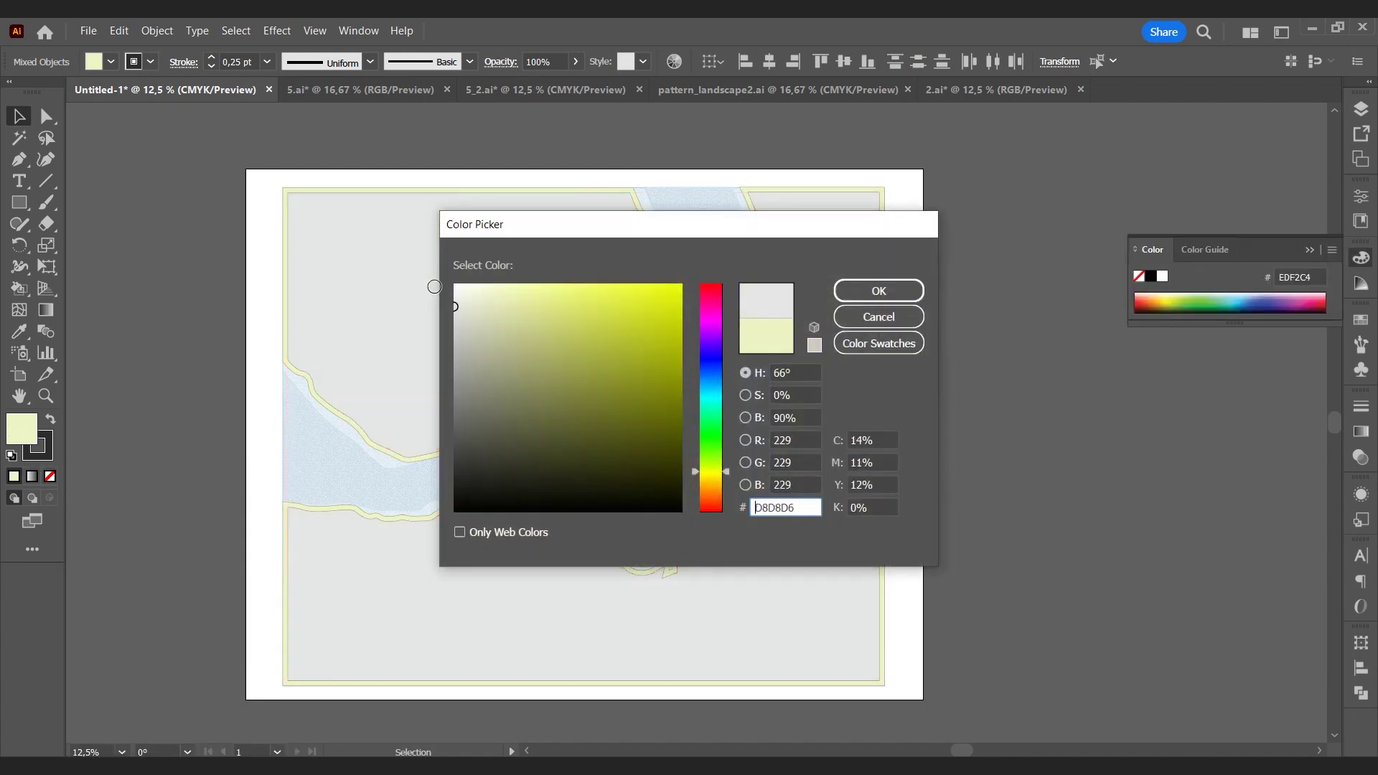
{"action": "left_click", "coordinate": [878, 291]}
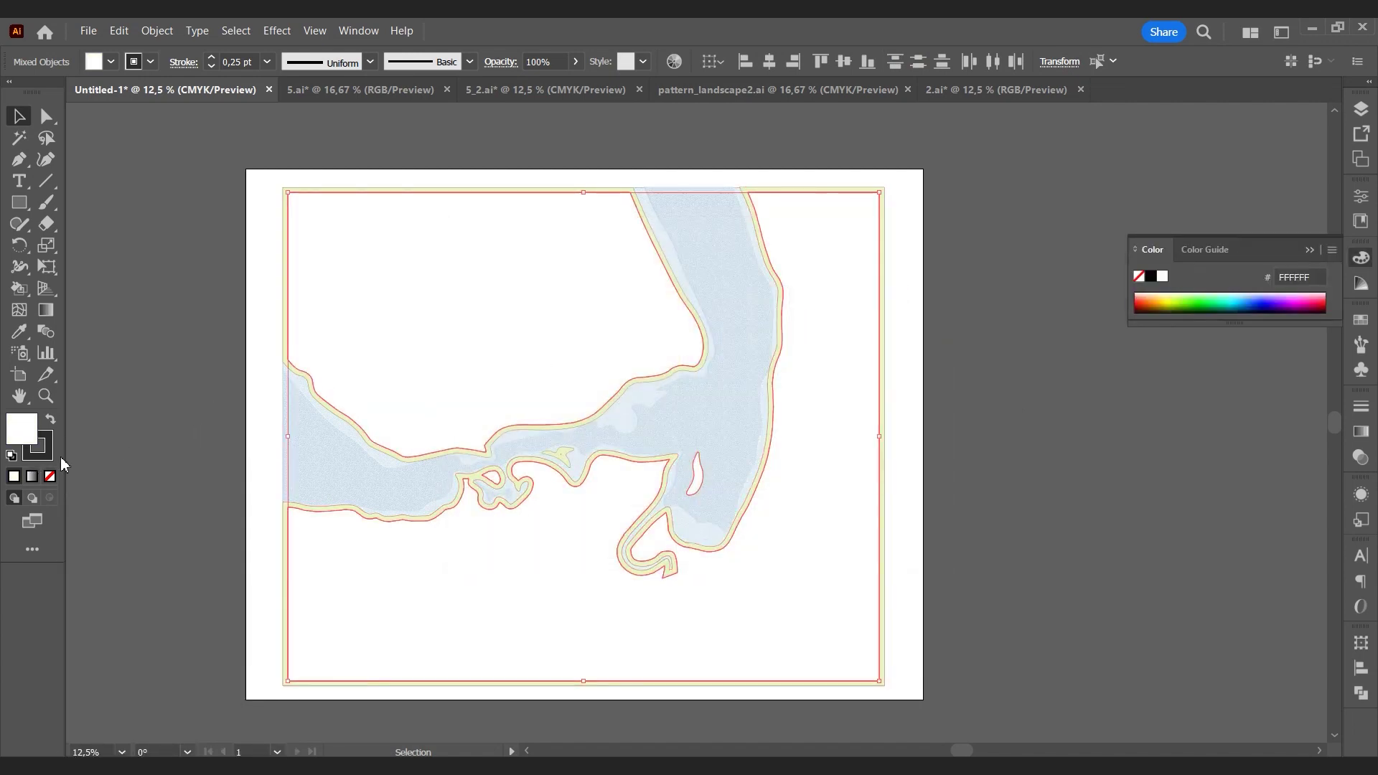
{"action": "key", "text": "x"}
{"action": "left_click", "coordinate": [51, 476]}
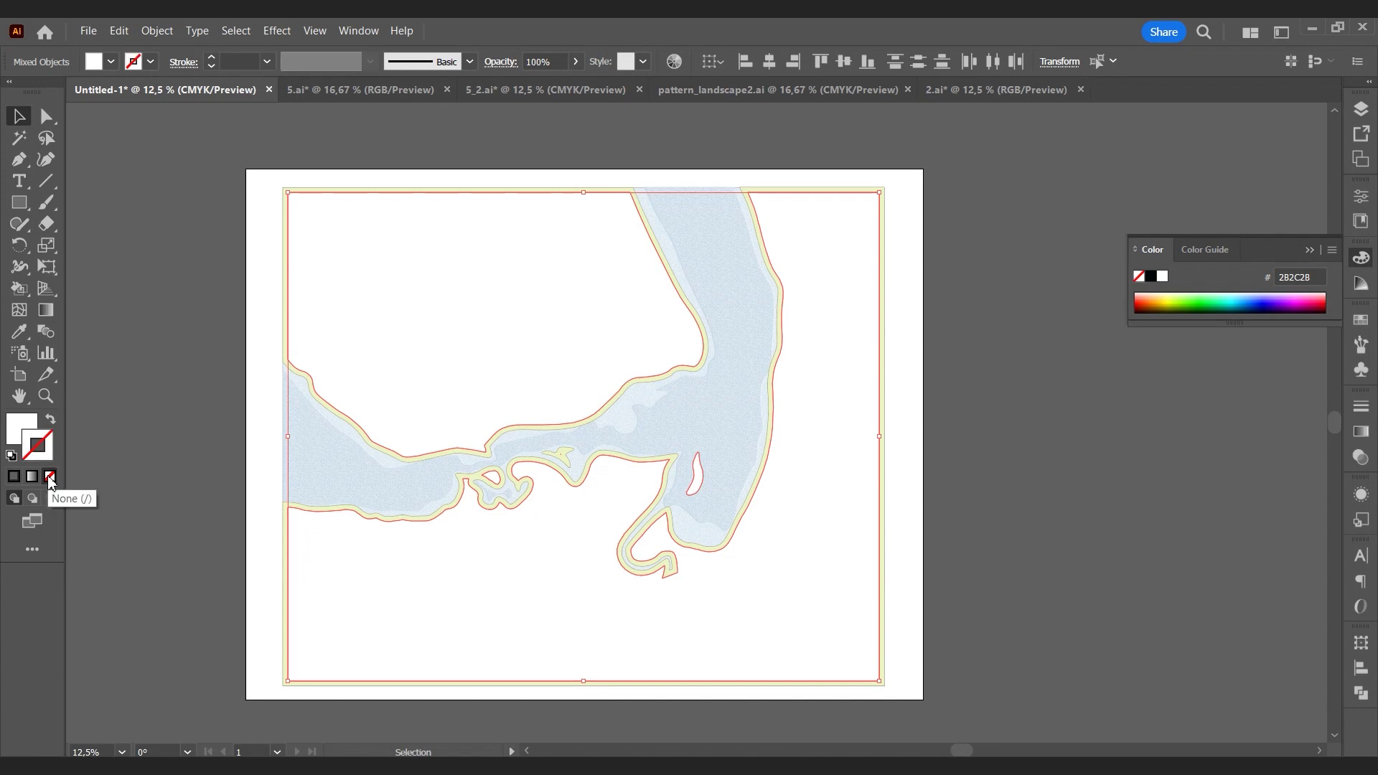
Step: Set the opacity of the inset land shapes to 35% and deselect them
{"action": "left_click", "coordinate": [521, 61]}
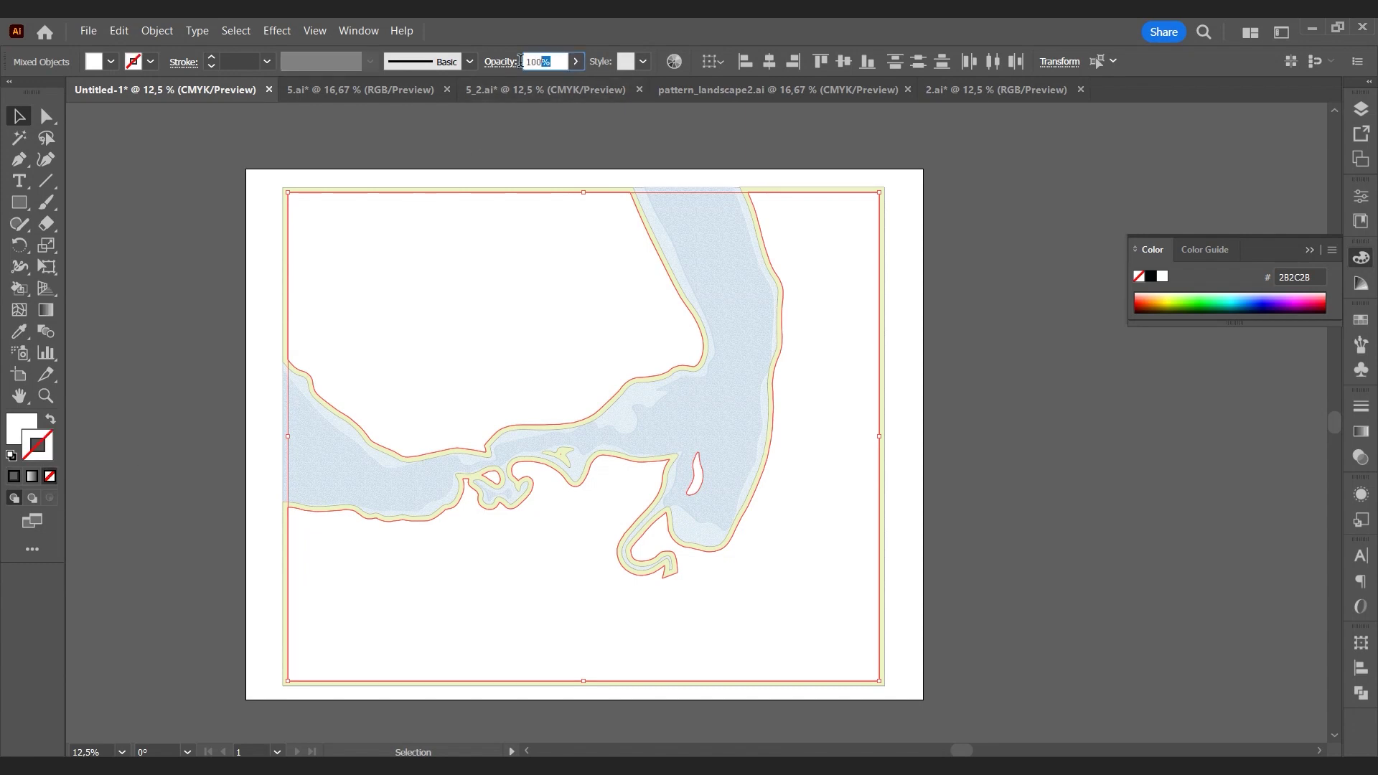
{"action": "type", "text": "35"}
{"action": "key", "text": "Return"}
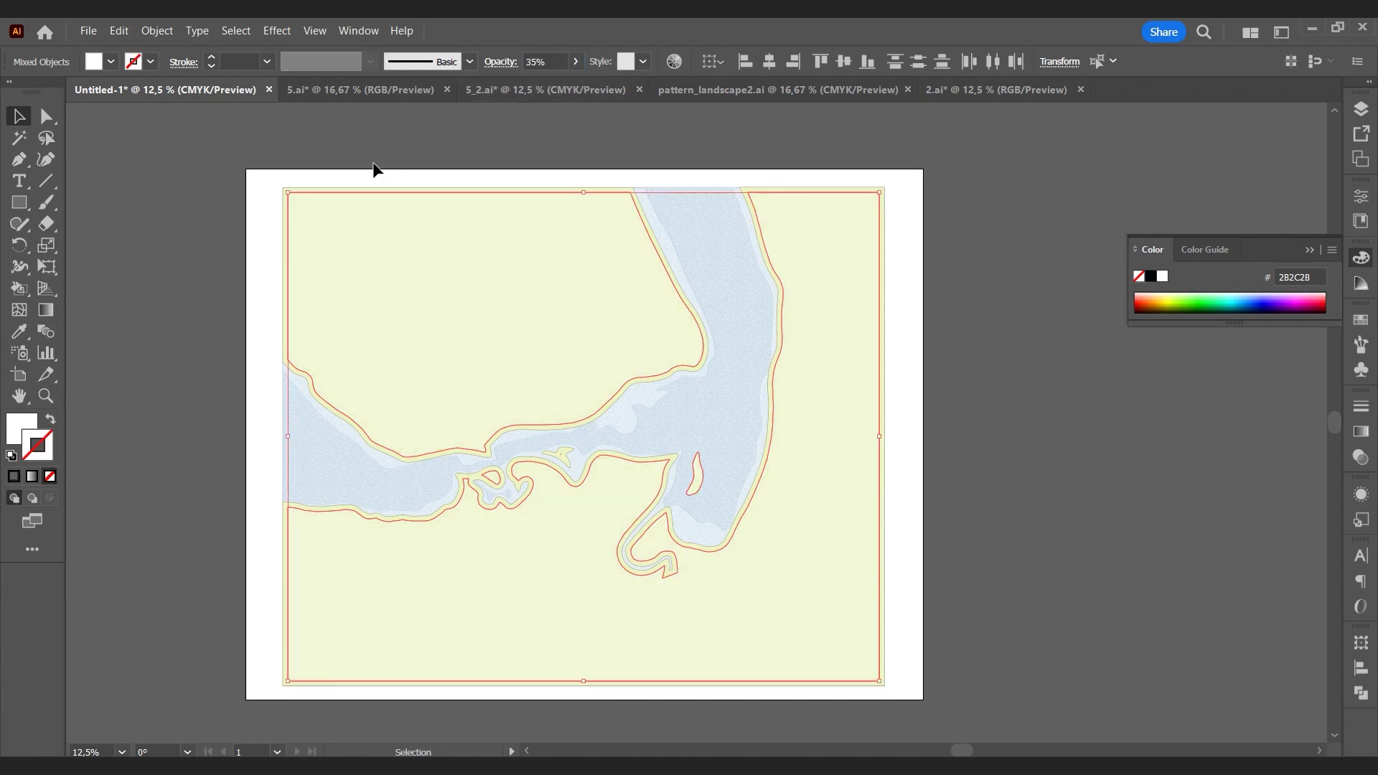
{"action": "left_click", "coordinate": [192, 276]}
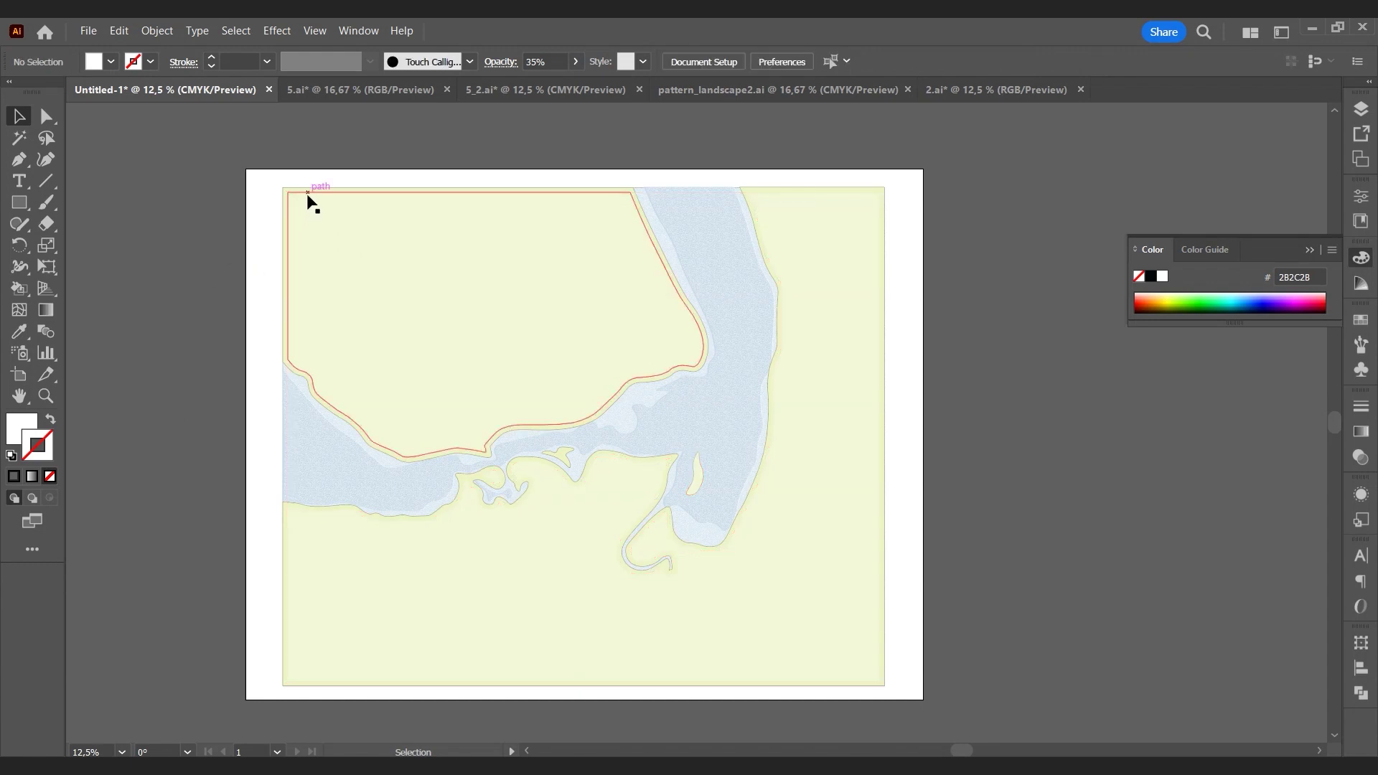
Step: Move the corner points of the northwest inset land shape out to the map border using the Curvature tool
{"action": "left_click", "coordinate": [307, 198]}
{"action": "left_click", "coordinate": [46, 159]}
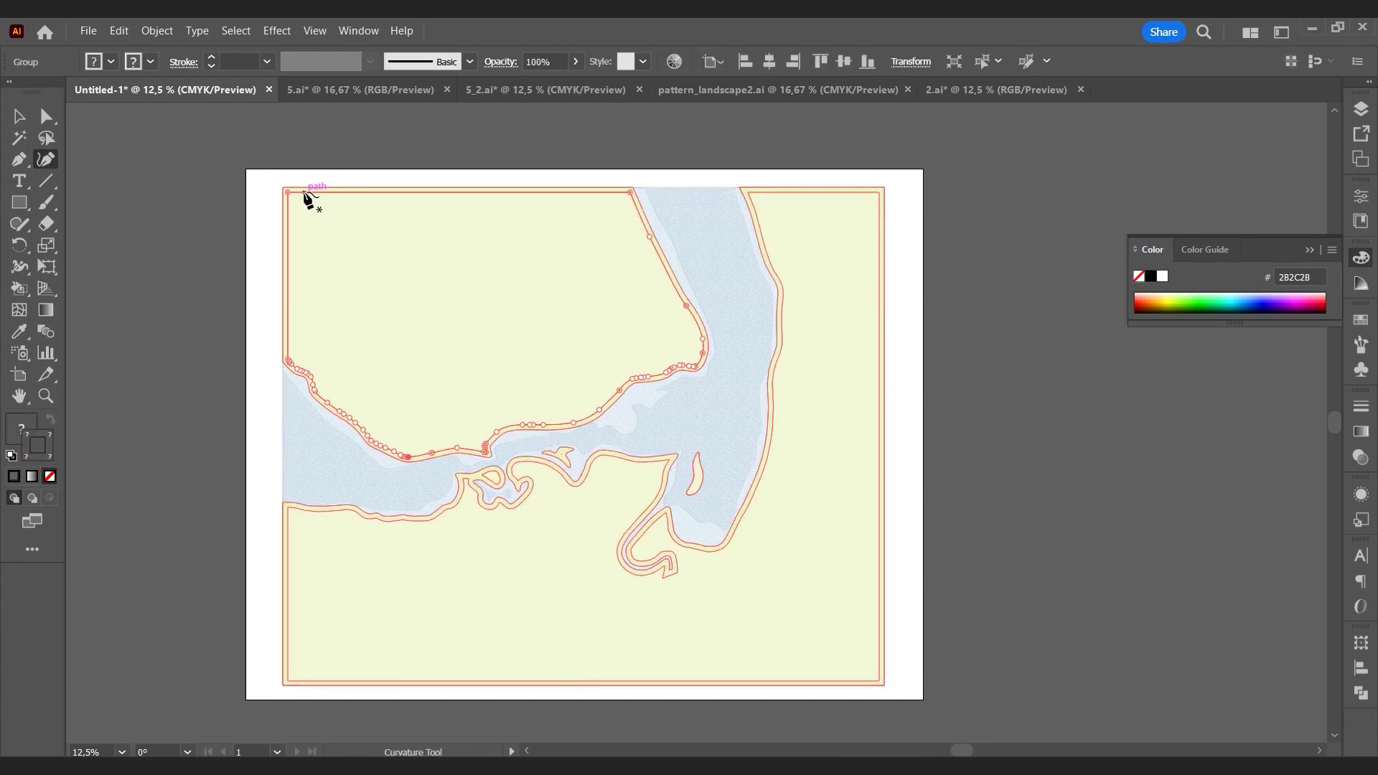
{"action": "left_click", "coordinate": [289, 193]}
{"action": "left_click_drag", "start_coordinate": [289, 194], "coordinate": [283, 188]}
{"action": "left_click_drag", "start_coordinate": [630, 192], "coordinate": [625, 188]}
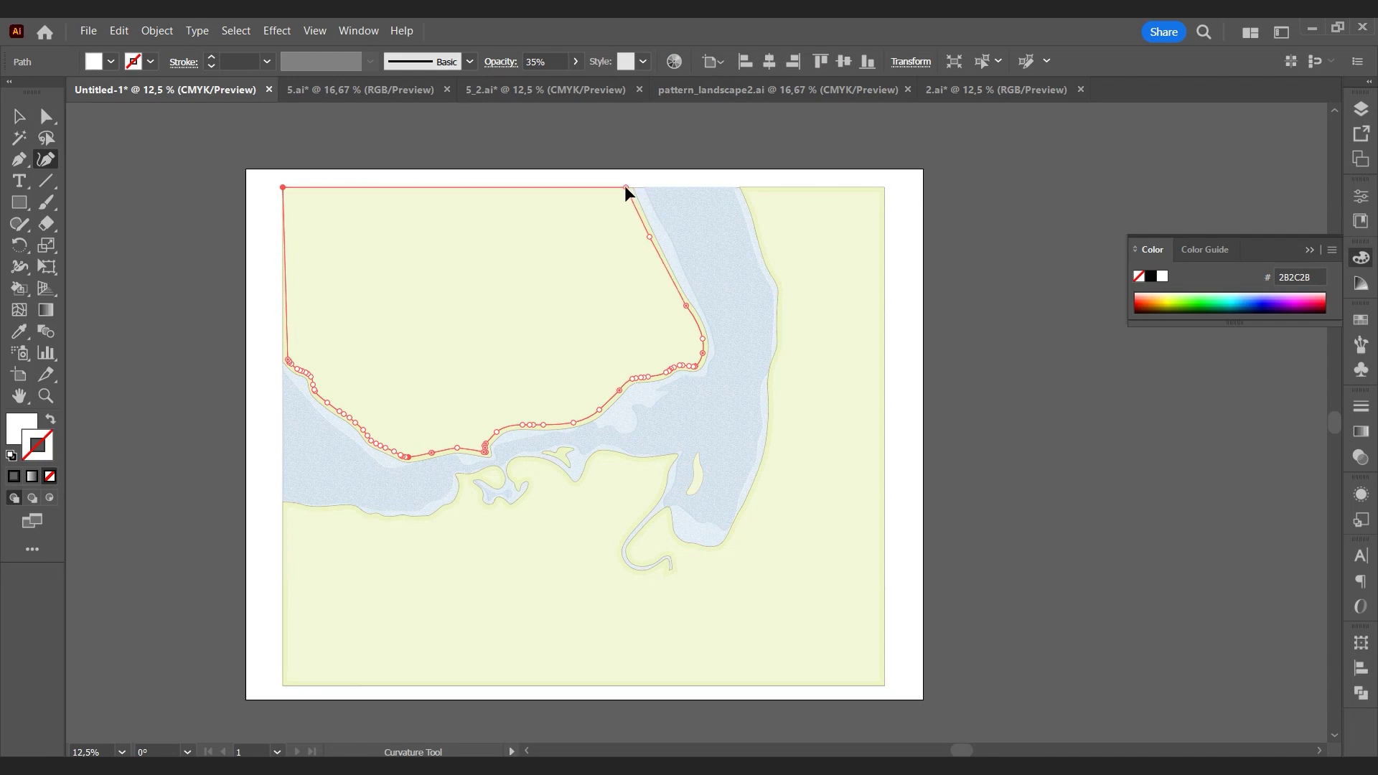
{"action": "scroll", "coordinate": [283, 362], "scroll_direction": "up", "scroll_amount": 1}
{"action": "left_click_drag", "start_coordinate": [289, 359], "coordinate": [283, 356]}
Step: Align the southern inset land shape's outer corner points with the map border and deselect the shape
{"action": "scroll", "coordinate": [298, 435], "scroll_direction": "down", "scroll_amount": 1}
{"action": "left_click", "coordinate": [295, 506]}
{"action": "left_click_drag", "start_coordinate": [292, 506], "coordinate": [283, 504]}
{"action": "scroll", "coordinate": [316, 625], "scroll_direction": "down", "scroll_amount": 2}
{"action": "left_click_drag", "start_coordinate": [289, 632], "coordinate": [284, 637]}
{"action": "left_click_drag", "start_coordinate": [1079, 632], "coordinate": [1085, 639]}
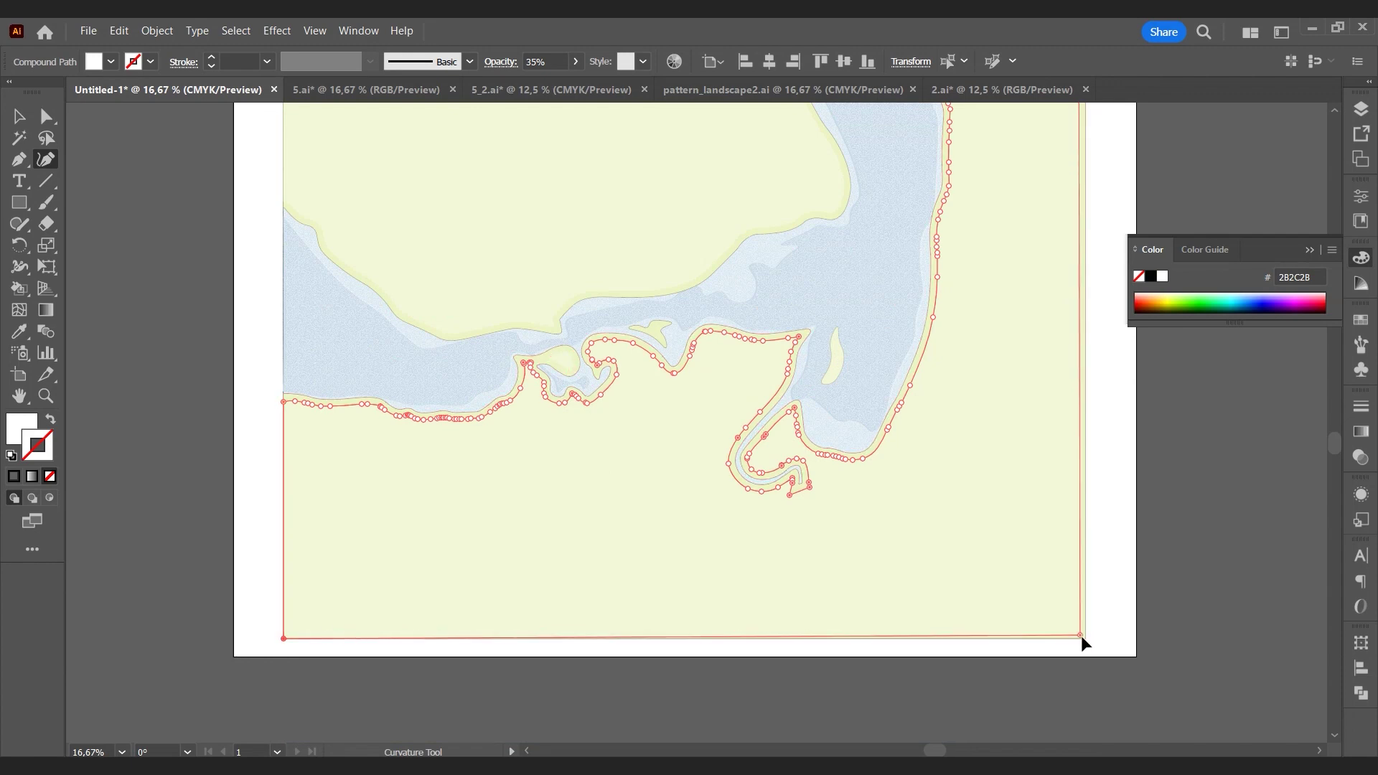
{"action": "scroll", "coordinate": [1087, 610], "scroll_direction": "up", "scroll_amount": 1}
{"action": "scroll", "coordinate": [1090, 584], "scroll_direction": "up", "scroll_amount": 3}
{"action": "left_click_drag", "start_coordinate": [1092, 237], "coordinate": [1084, 214]}
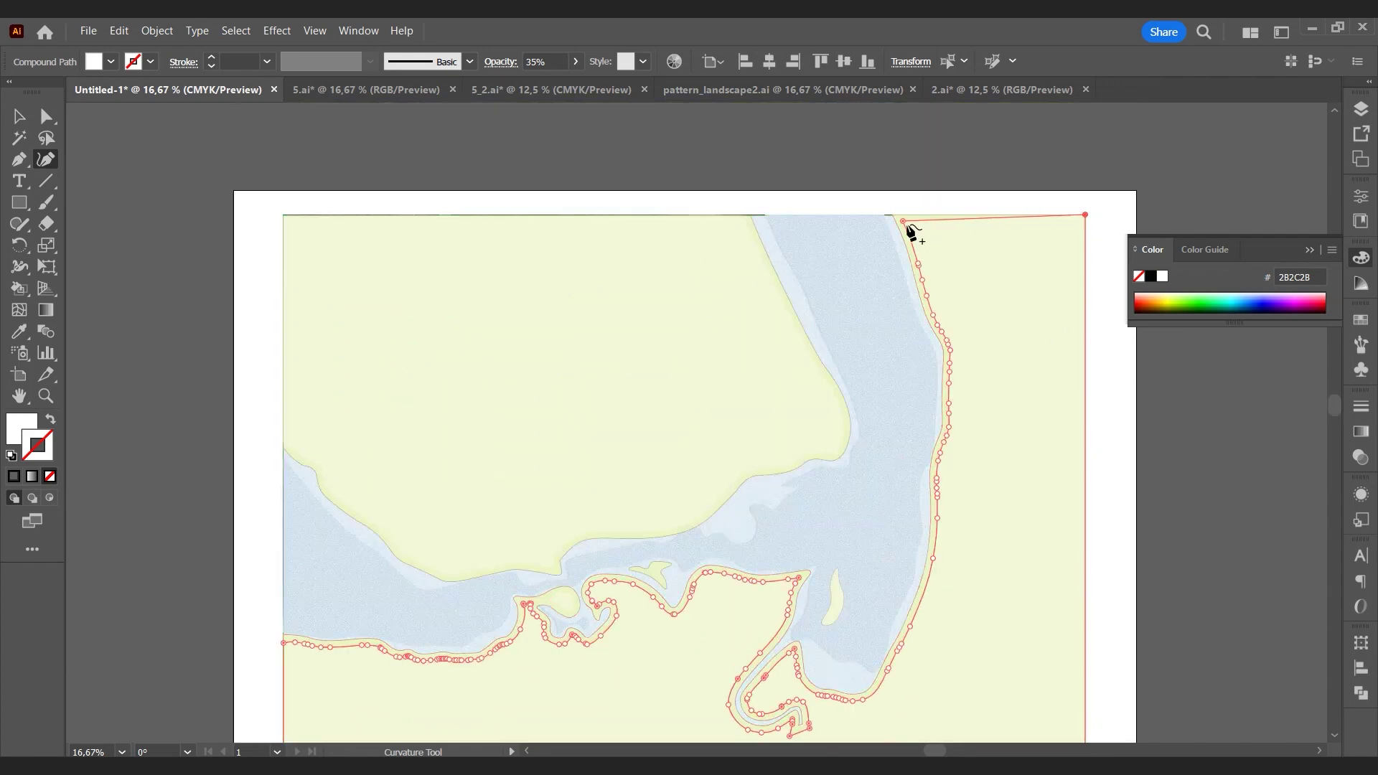
{"action": "key", "text": "v"}
{"action": "left_click", "coordinate": [591, 144]}
{"action": "scroll", "coordinate": [773, 126], "scroll_direction": "down", "scroll_amount": 1}
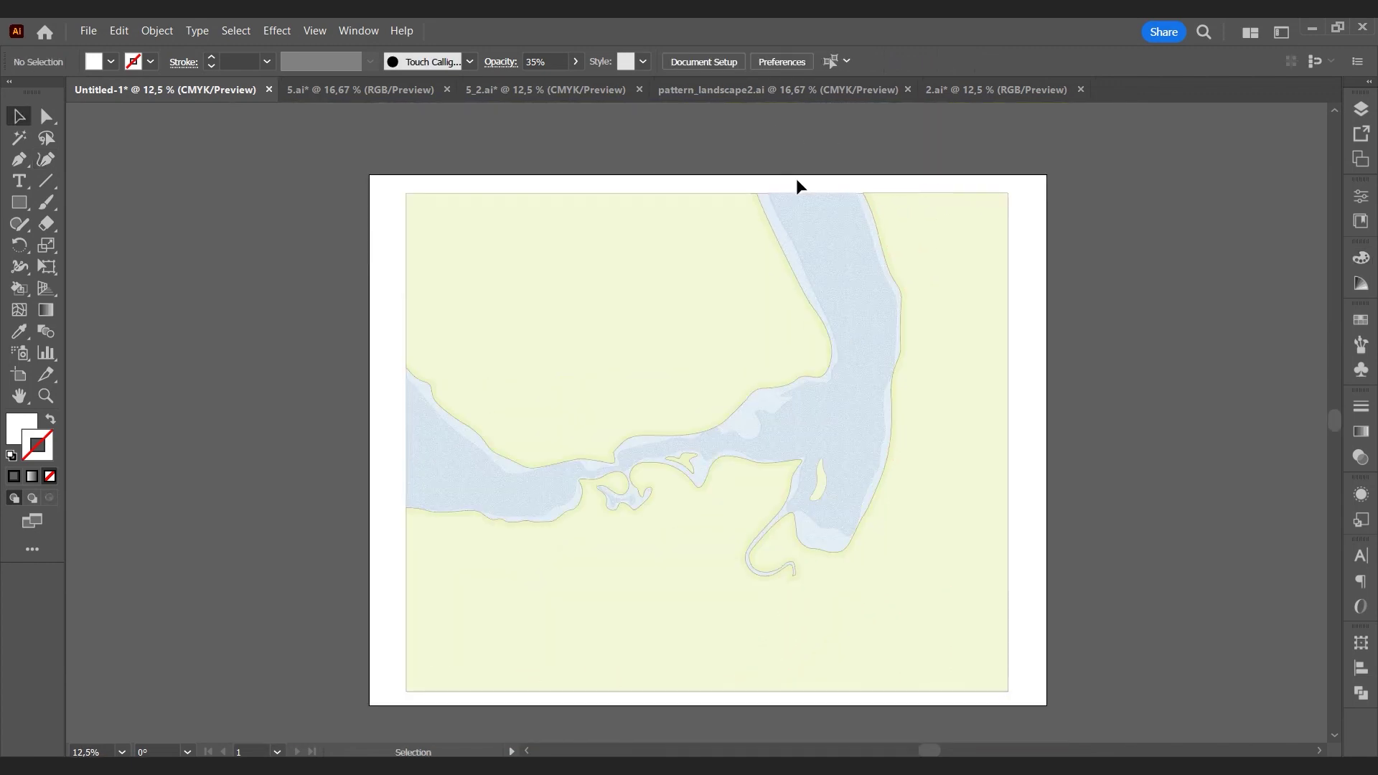
{"action": "scroll", "coordinate": [795, 178], "scroll_direction": "down", "scroll_amount": 1}
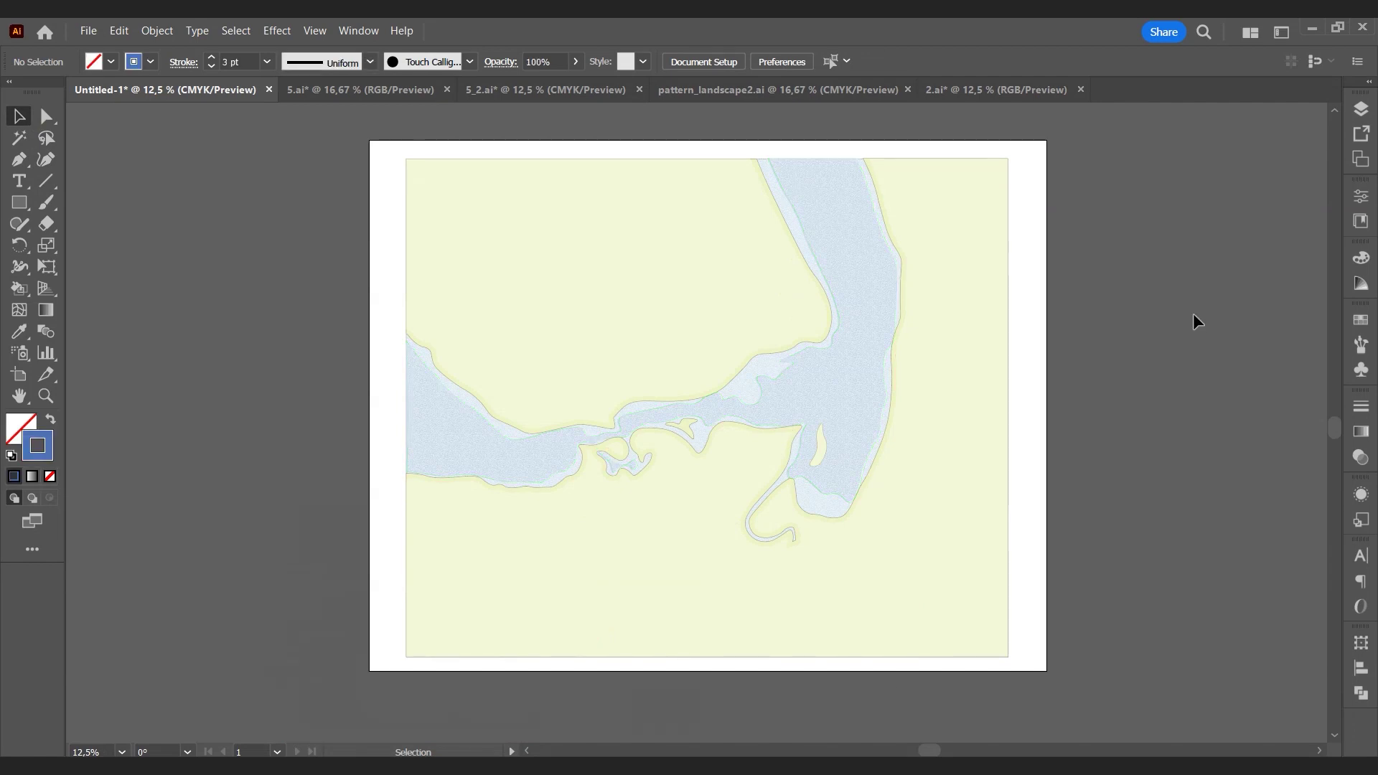
Step: Hide the Land, Water and Layer 4 layers to expose the satellite image, and create a new layer above Land
{"action": "left_click", "coordinate": [1358, 113]}
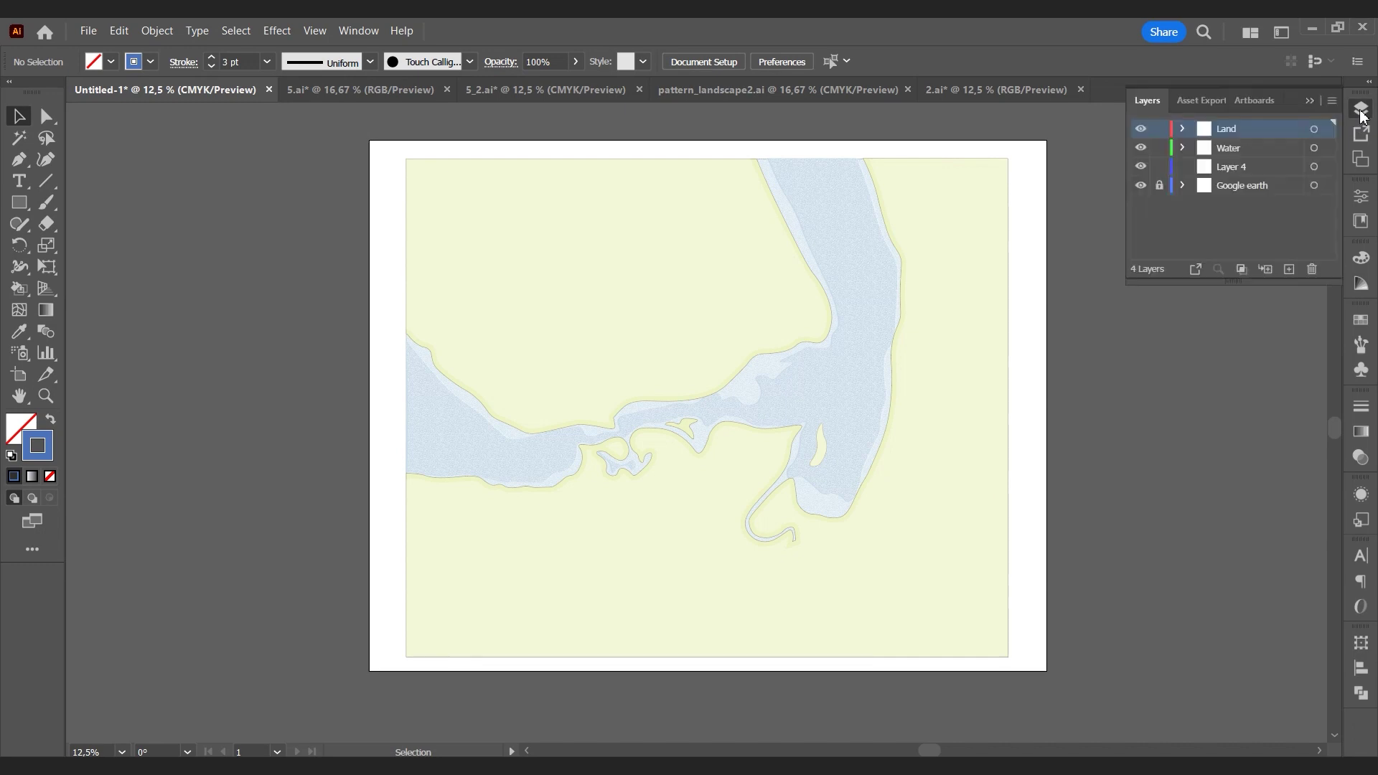
{"action": "left_click", "coordinate": [1140, 128]}
{"action": "left_click", "coordinate": [1140, 147]}
{"action": "left_click", "coordinate": [1140, 167]}
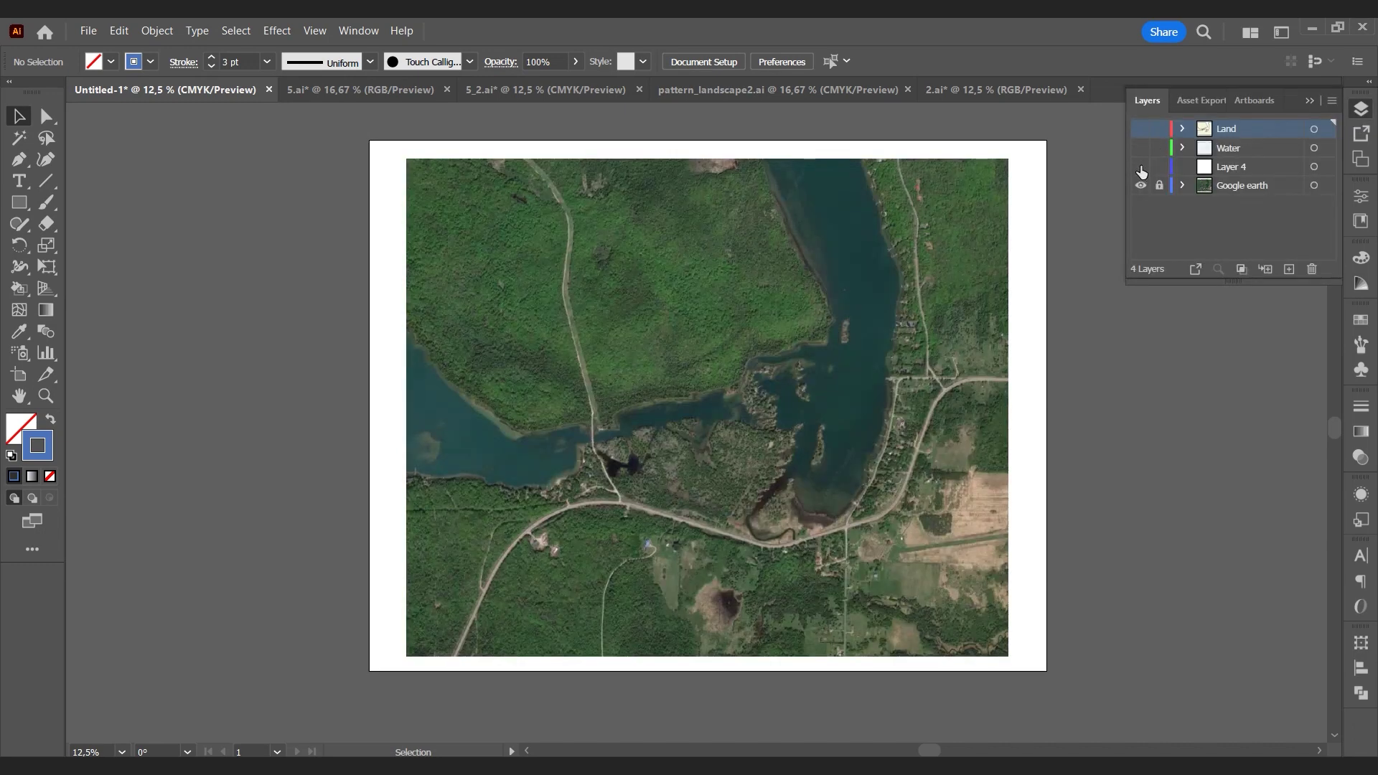
{"action": "left_click", "coordinate": [1288, 269]}
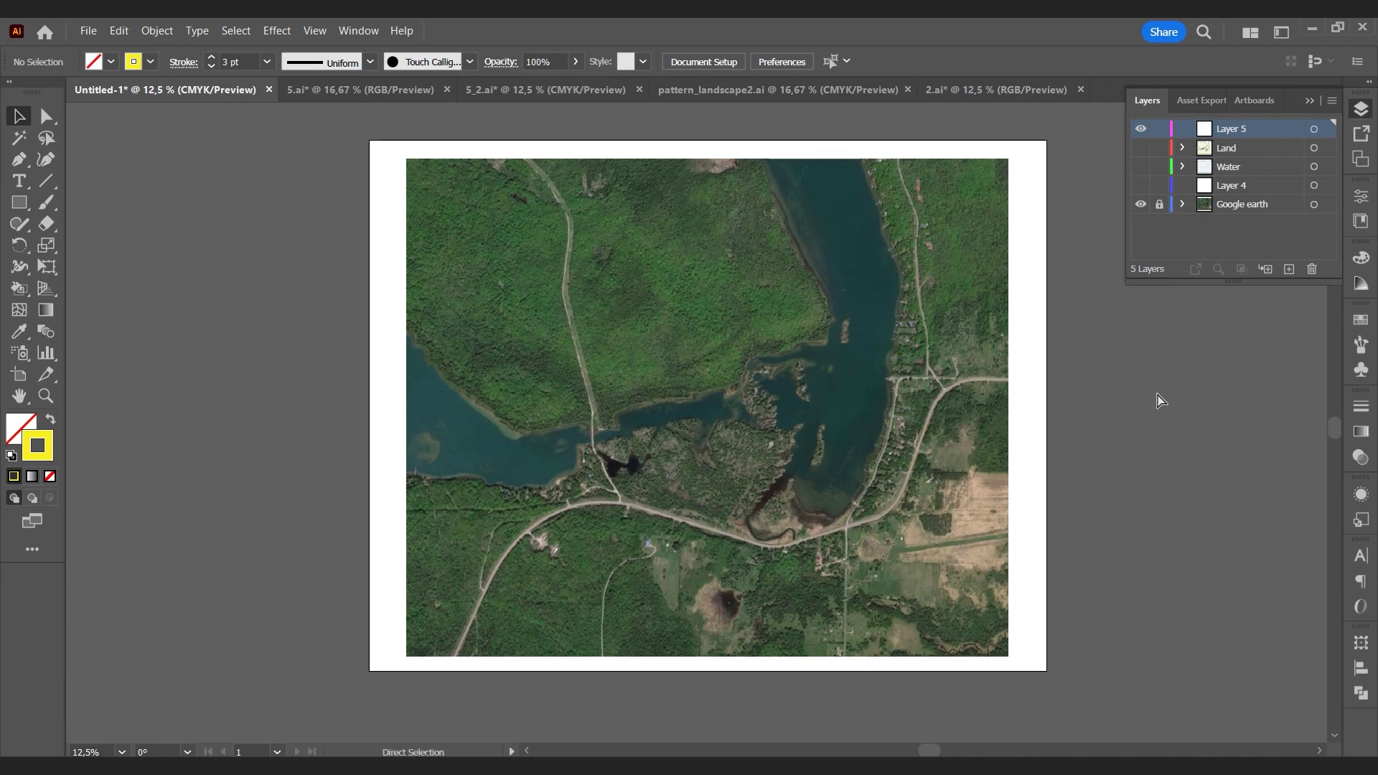
Step: Paste the yellow, white and blue land-cover outlines in place, one after another, onto Layer 5
{"action": "key", "text": "ctrl+f"}
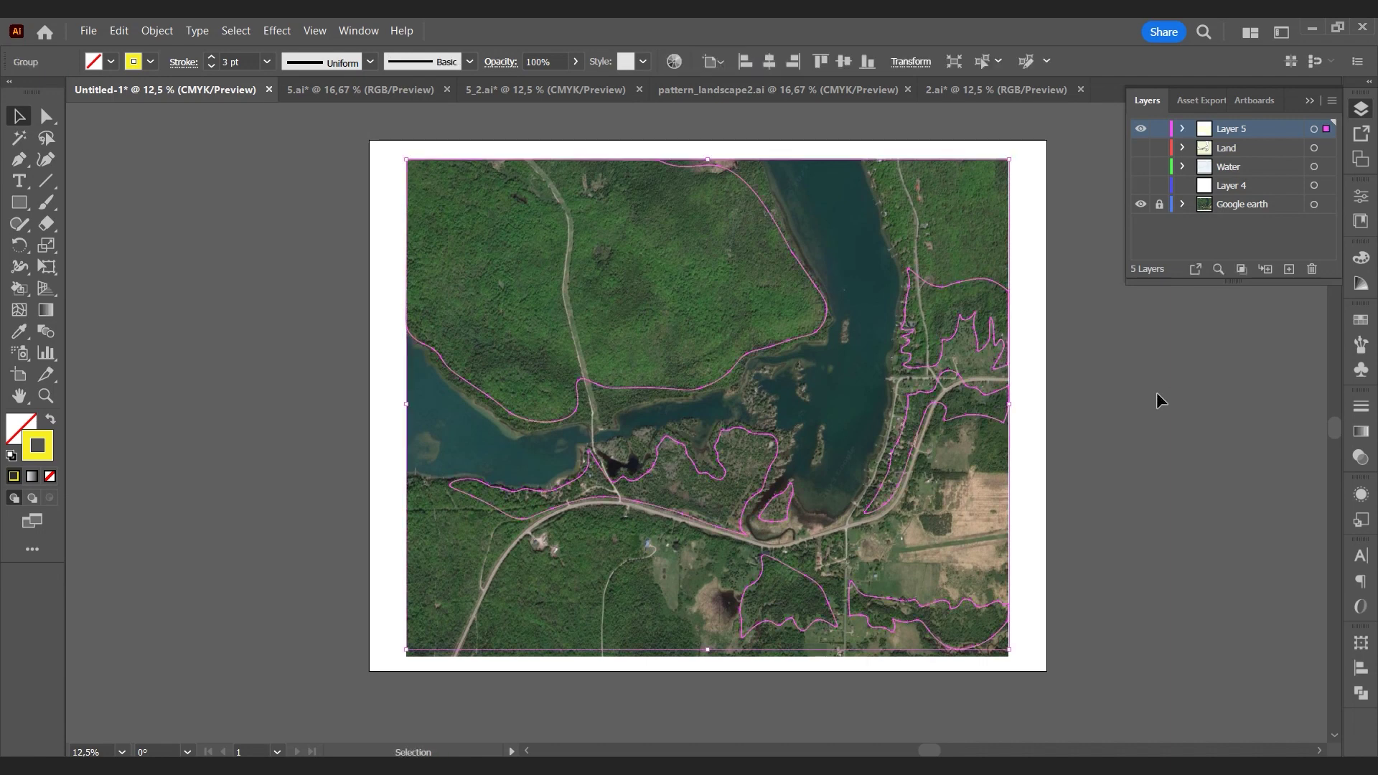
{"action": "left_click", "coordinate": [1156, 392]}
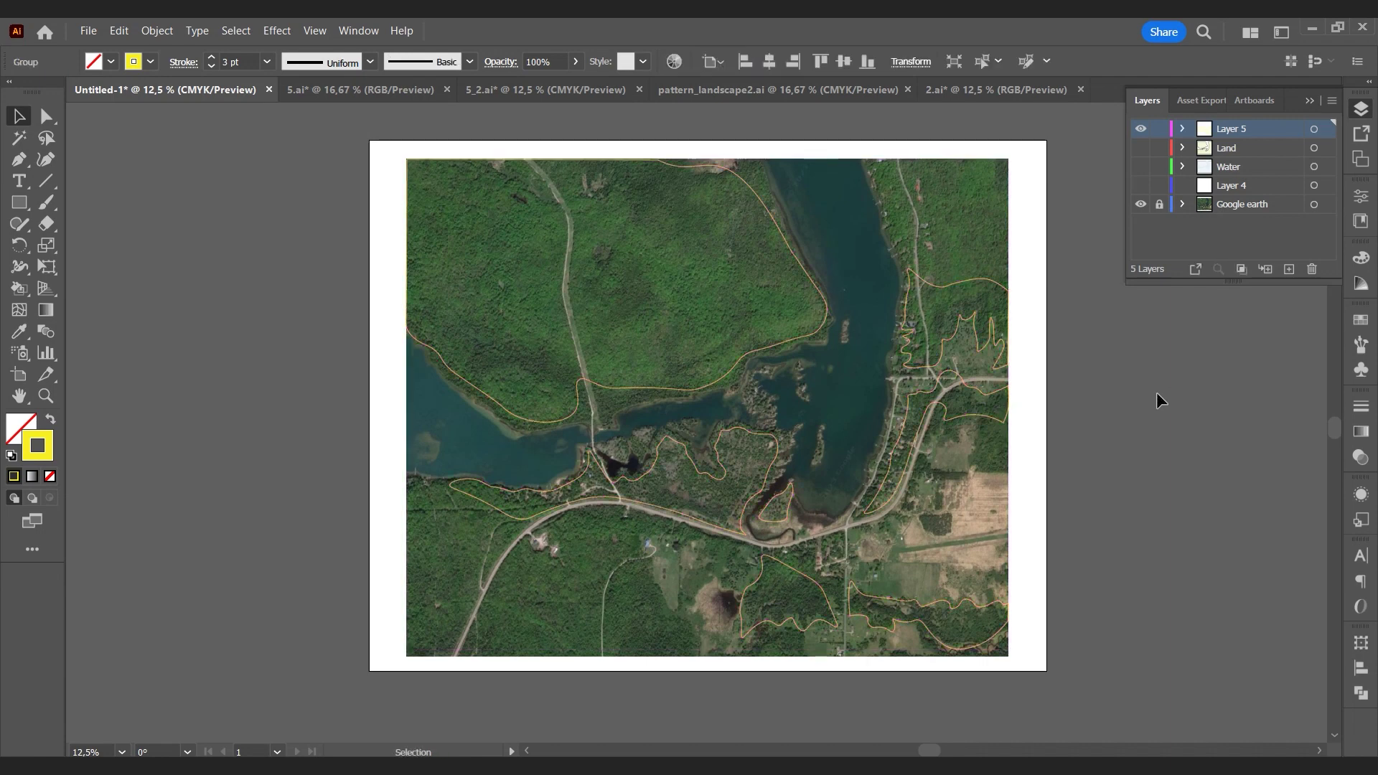
{"action": "key", "text": "ctrl+f"}
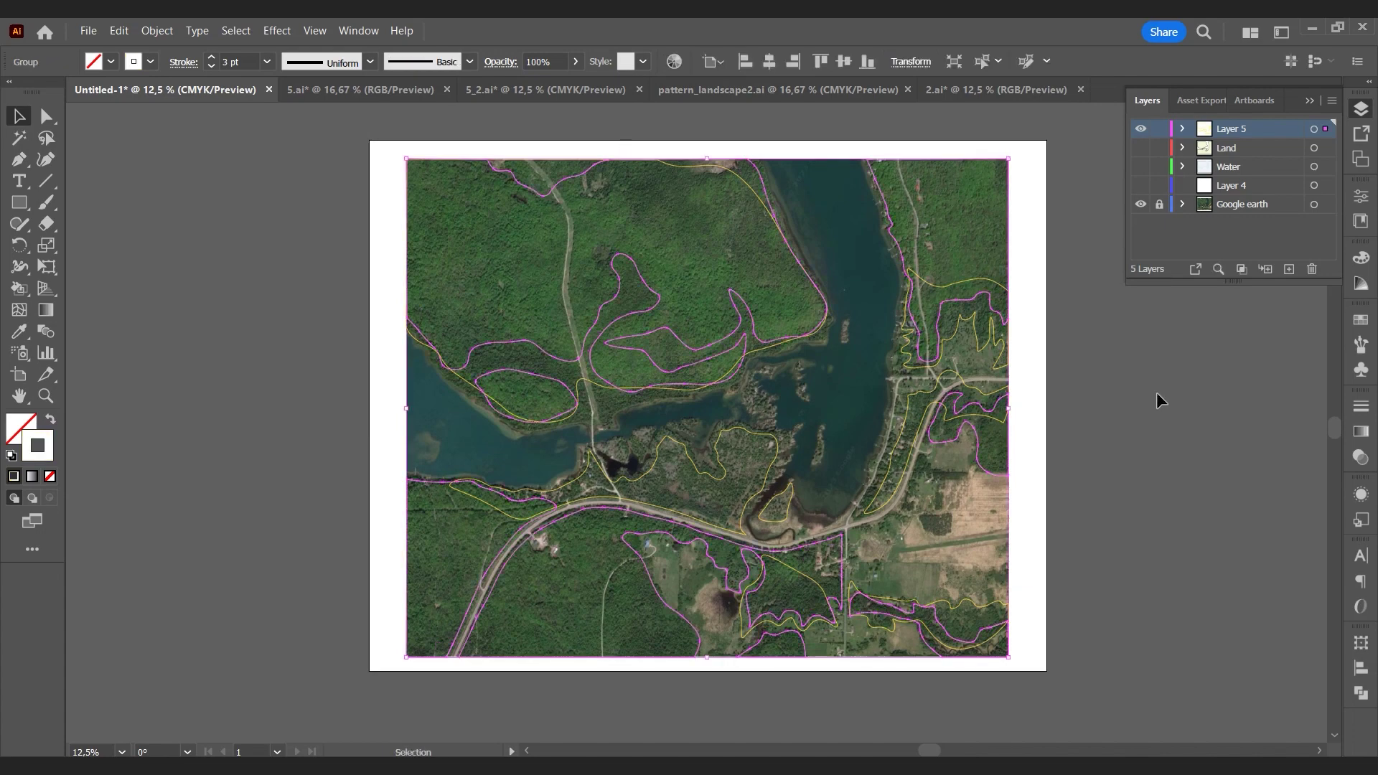
{"action": "left_click", "coordinate": [1156, 391]}
{"action": "key", "text": "ctrl+f"}
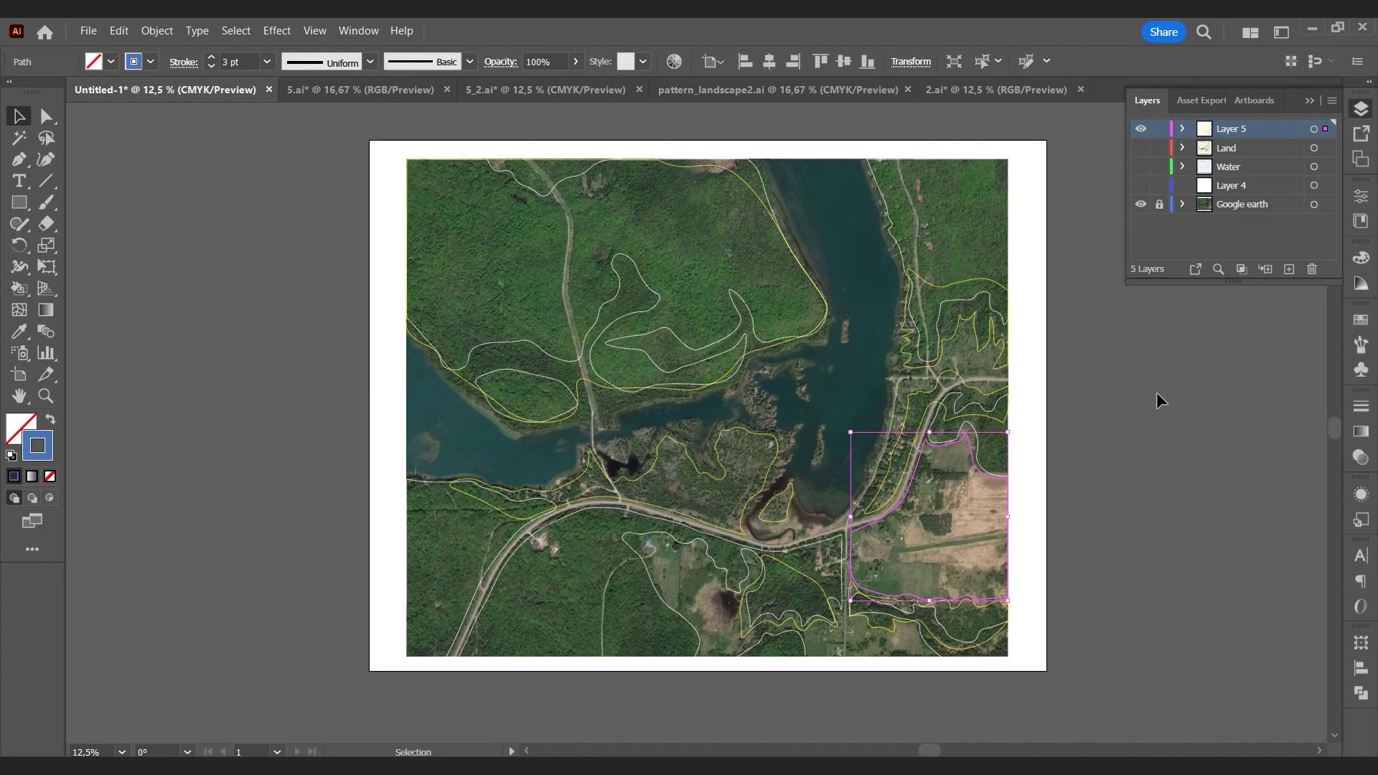
{"action": "left_click", "coordinate": [1156, 399]}
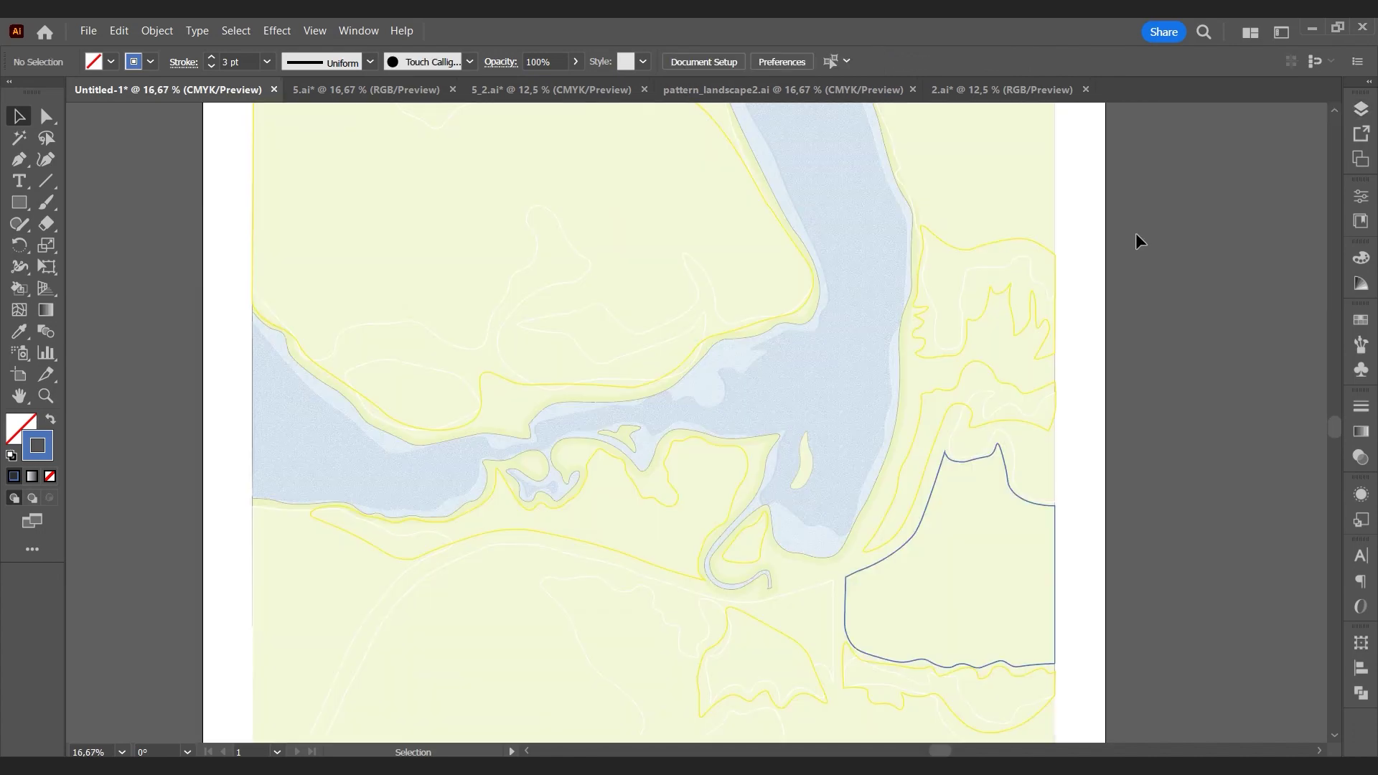
Step: Add a topography layer above Layer 5 and paste the contour lines in place on it
{"action": "key", "text": "ctrl+minus"}
{"action": "scroll", "coordinate": [1140, 229], "scroll_direction": "up", "scroll_amount": 2}
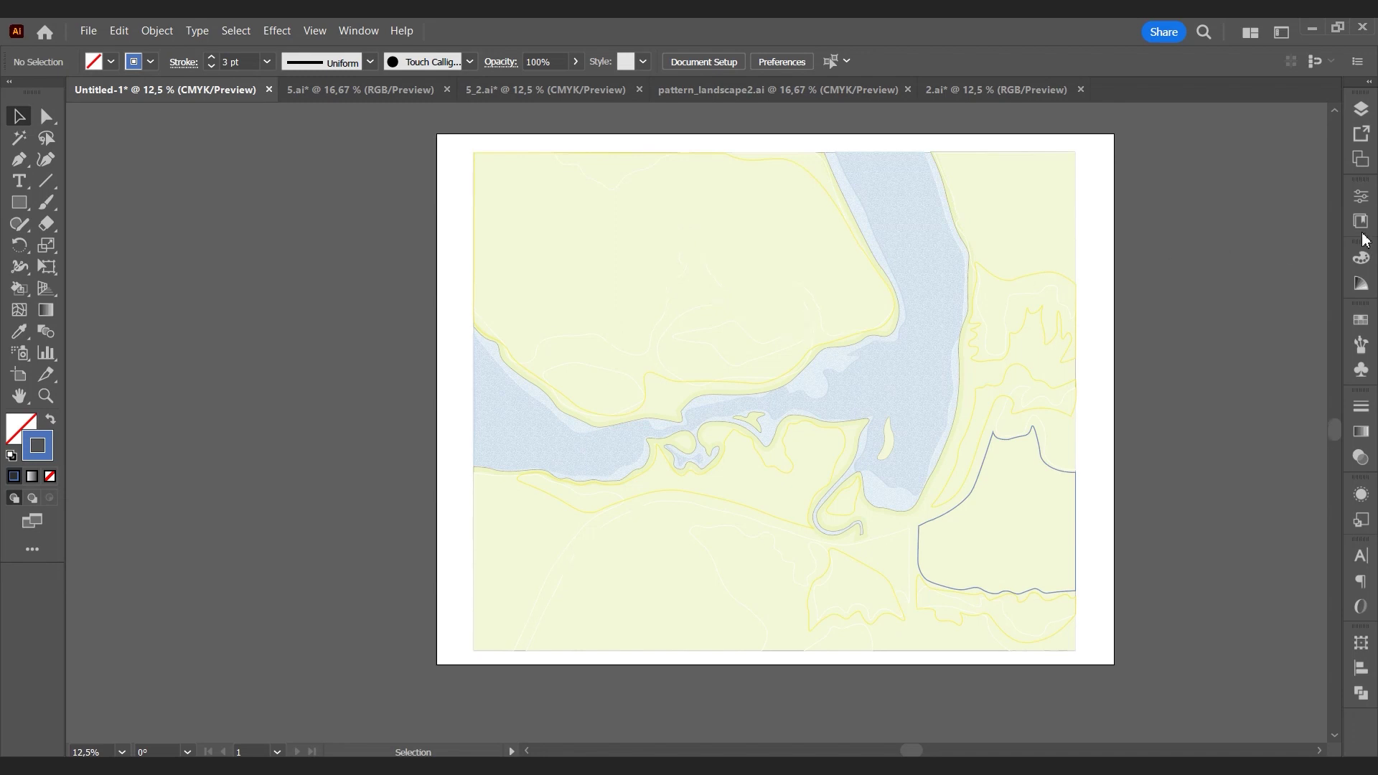
{"action": "left_click", "coordinate": [1358, 108]}
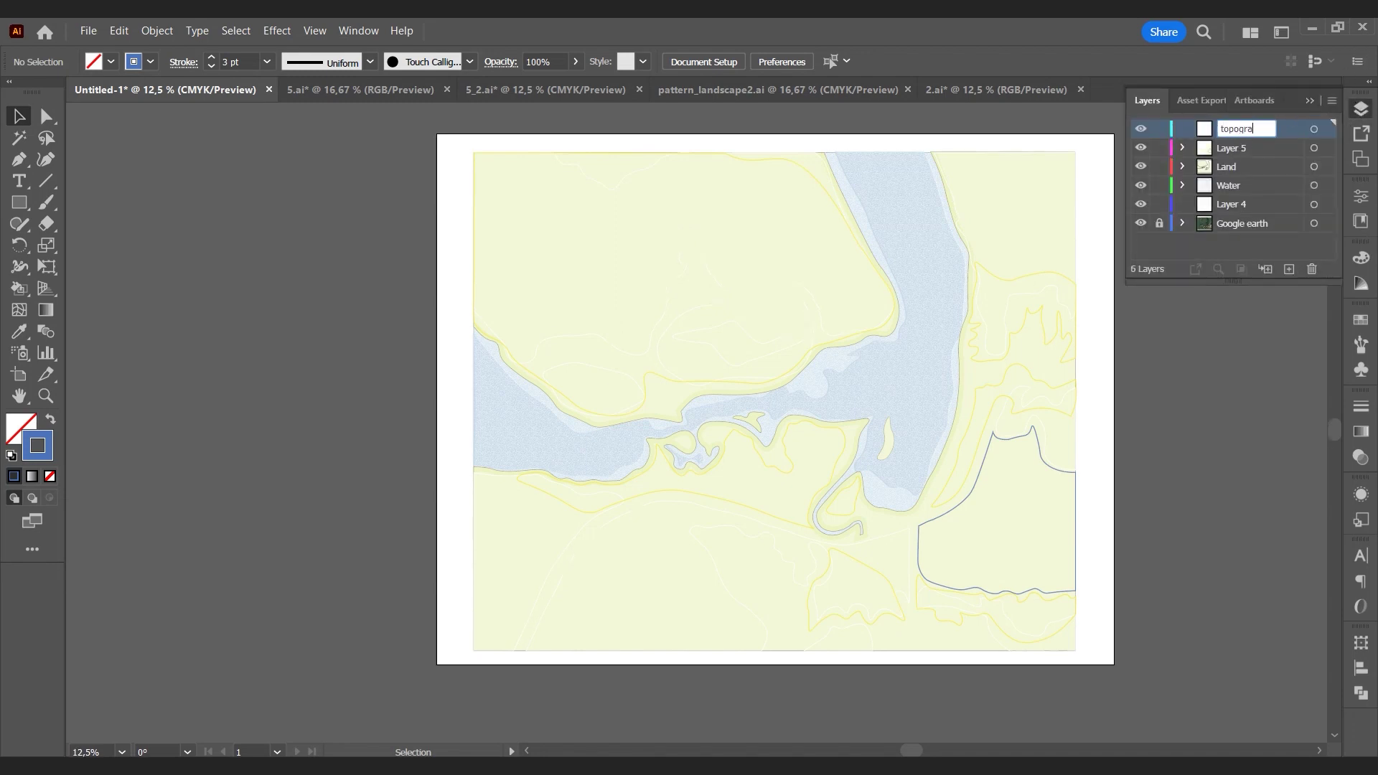
{"action": "left_click", "coordinate": [1184, 376]}
{"action": "key", "text": "ctrl+f"}
{"action": "left_click", "coordinate": [1232, 271]}
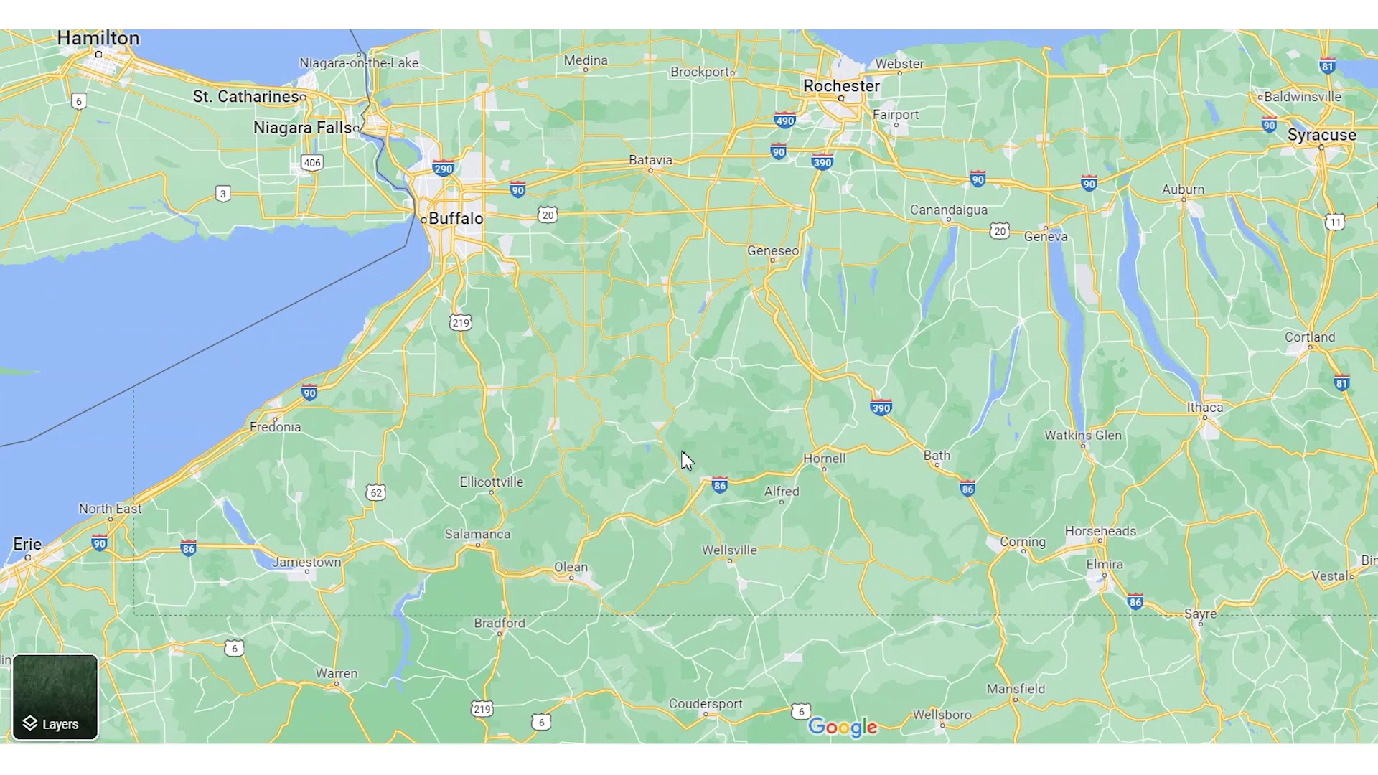
Step: Switch to Google Maps, turn on the Terrain layer and examine the relief around Dansville and Cohocton
{"action": "scroll", "coordinate": [684, 459], "scroll_direction": "up", "scroll_amount": 3}
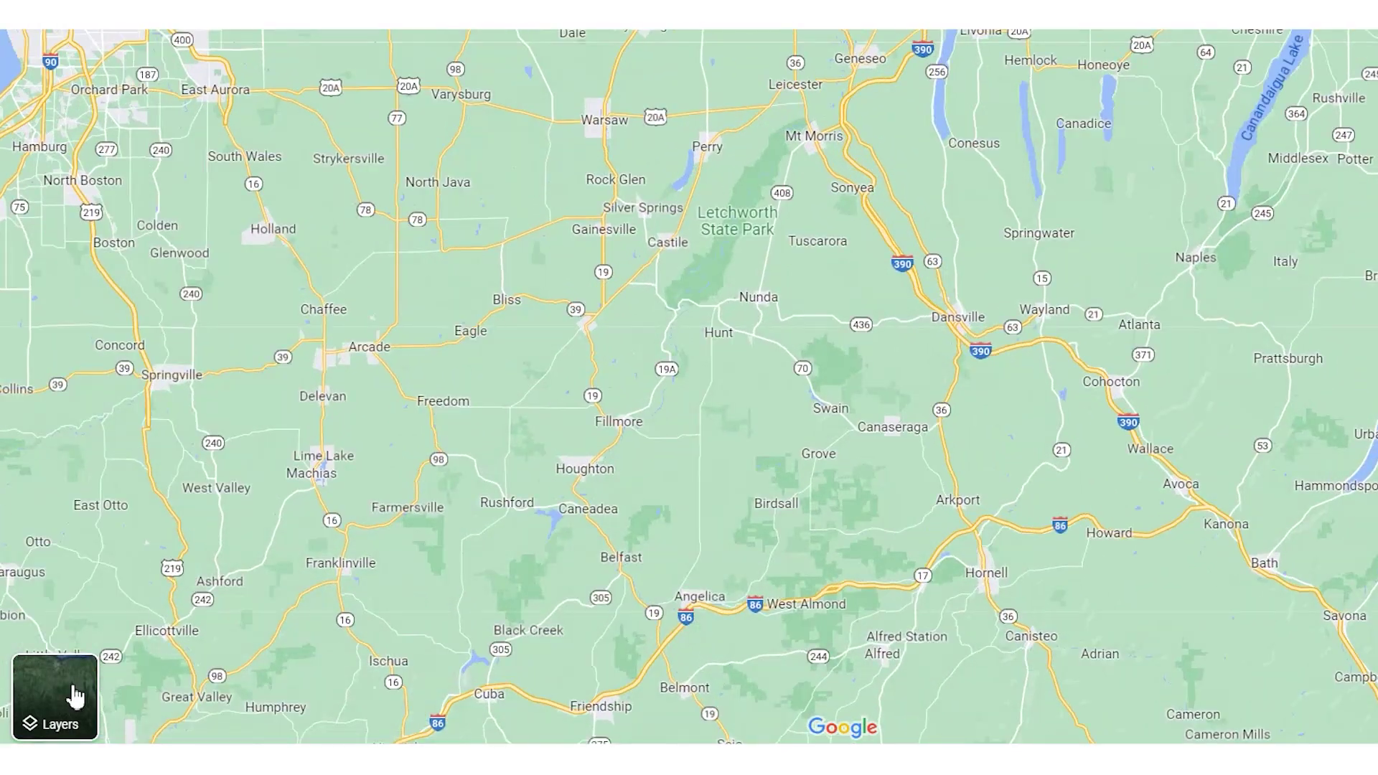
{"action": "left_click", "coordinate": [67, 698]}
{"action": "left_click", "coordinate": [76, 705]}
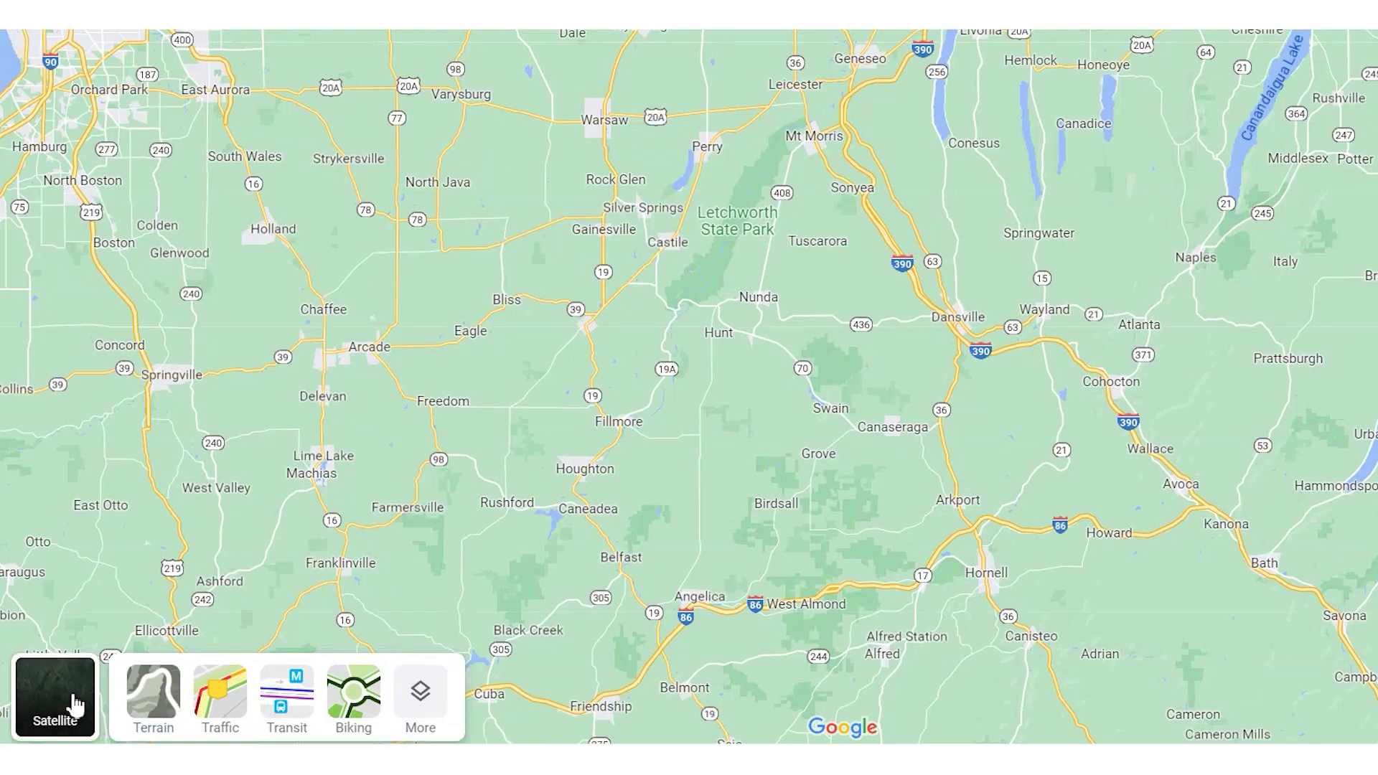
{"action": "left_click", "coordinate": [155, 702]}
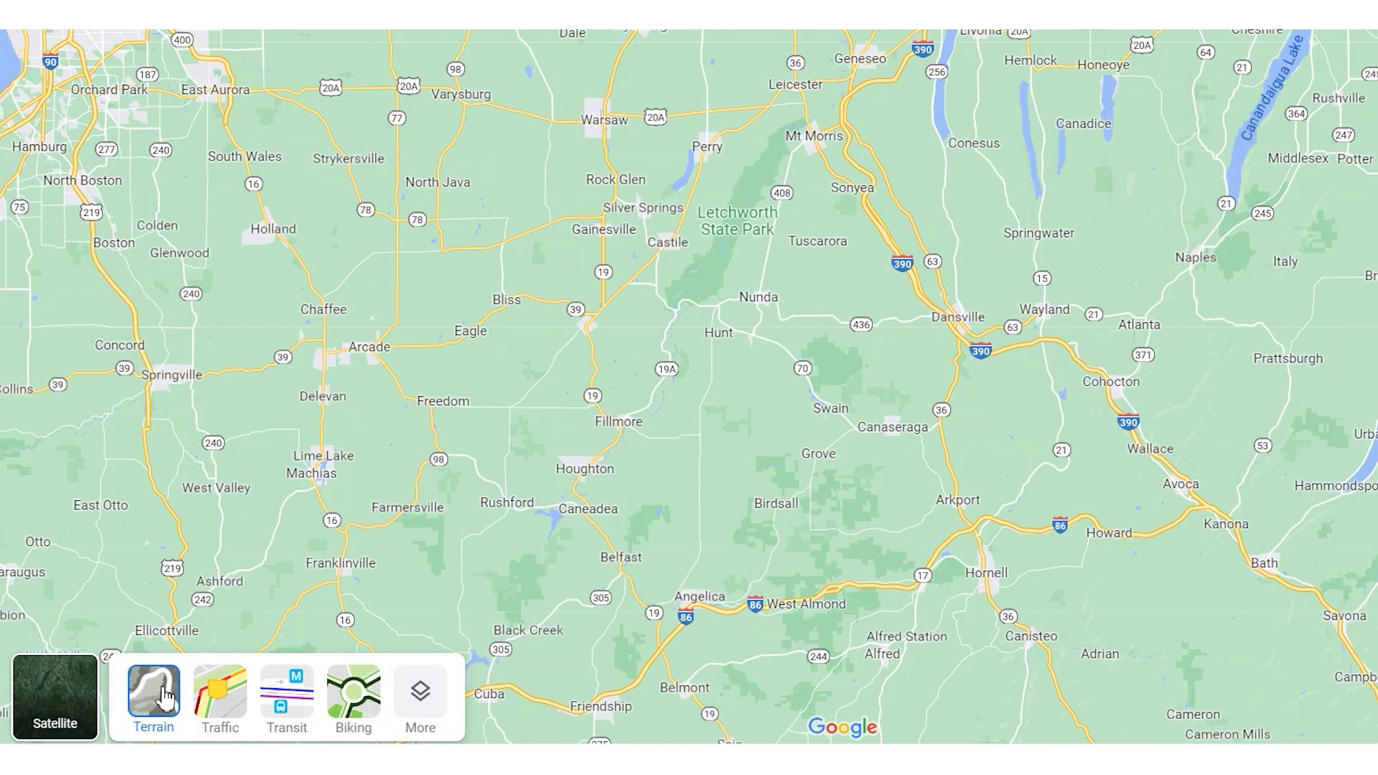
{"action": "scroll", "coordinate": [1080, 251], "scroll_direction": "up", "scroll_amount": 2}
{"action": "scroll", "coordinate": [1084, 259], "scroll_direction": "up", "scroll_amount": 3}
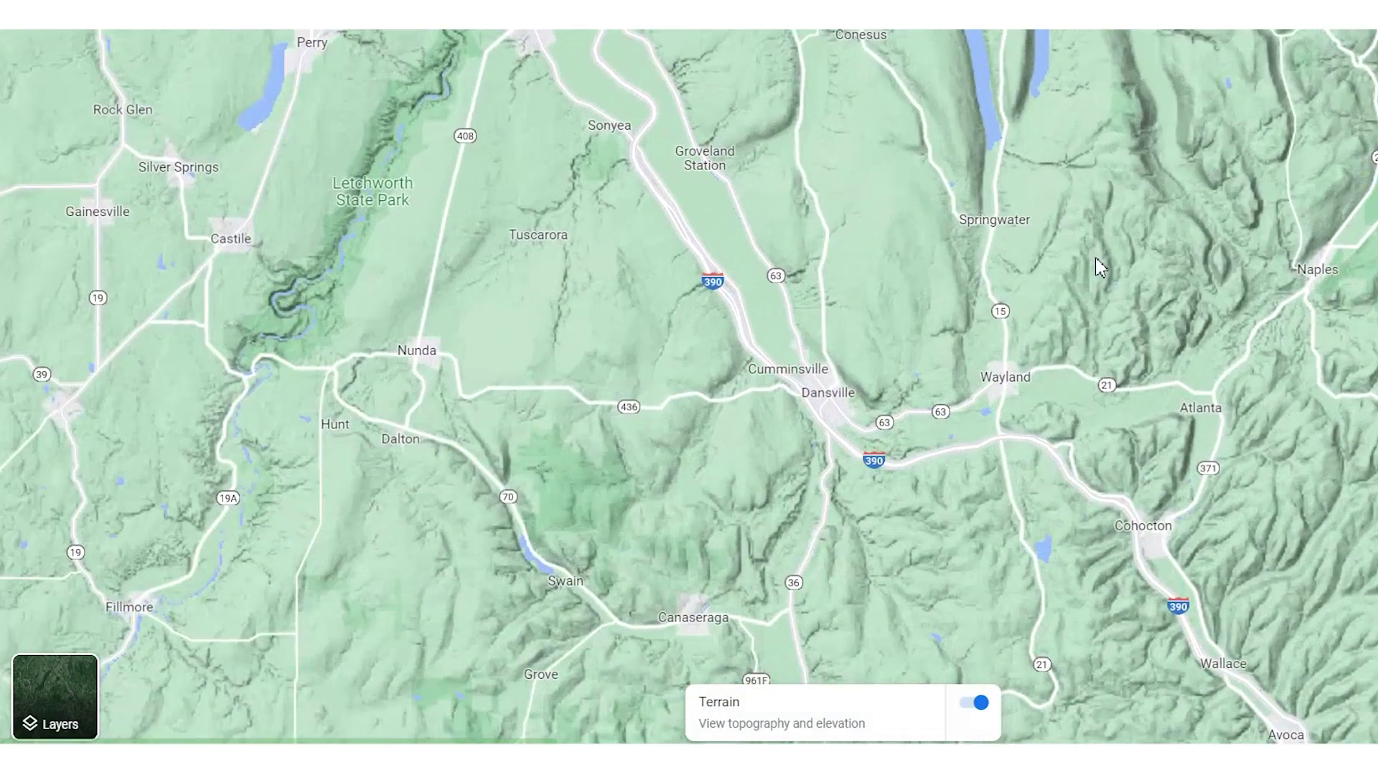
{"action": "left_click_drag", "start_coordinate": [1018, 296], "coordinate": [814, 161]}
{"action": "left_click_drag", "start_coordinate": [1141, 486], "coordinate": [1134, 476]}
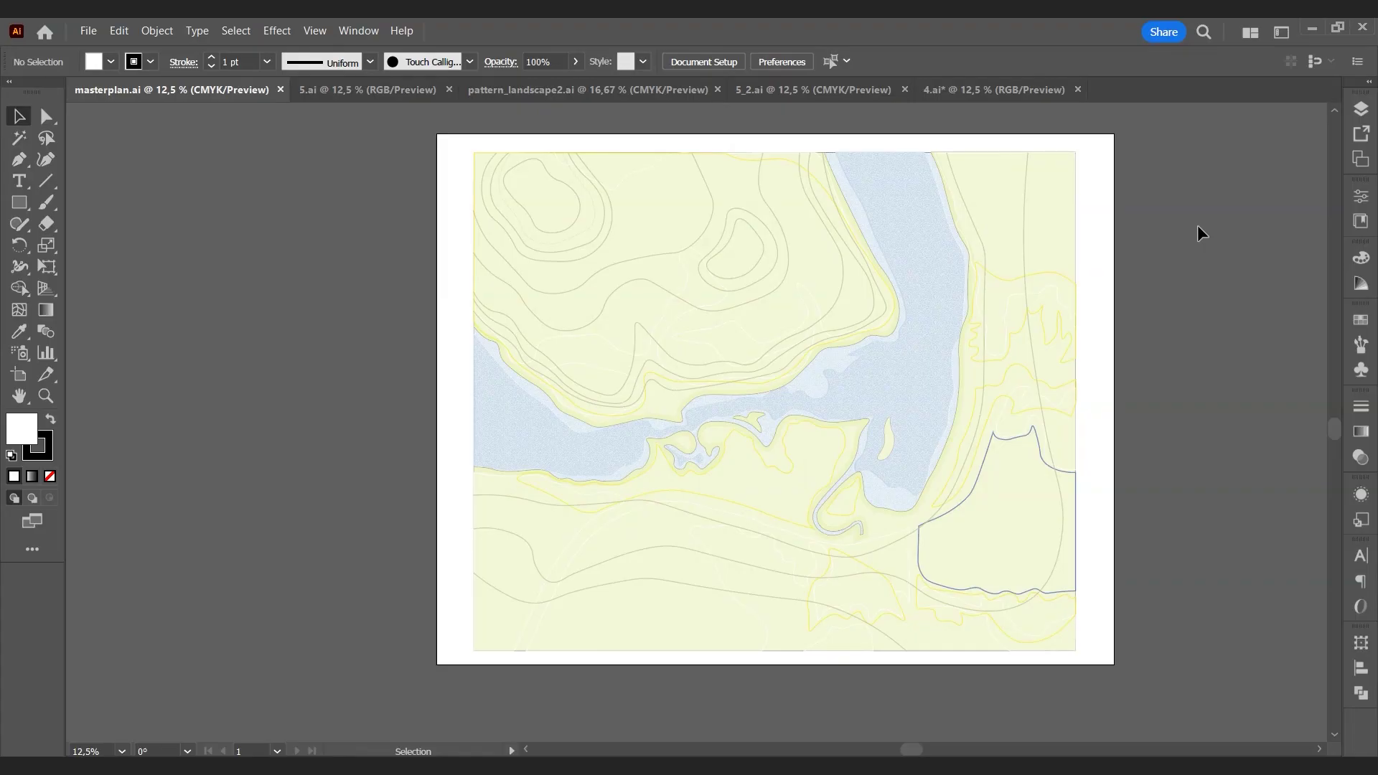
Step: Select the yellow-outlined land-cover group in masterplan.ai and remove its stroke
{"action": "scroll", "coordinate": [1197, 225], "scroll_direction": "up", "scroll_amount": 1}
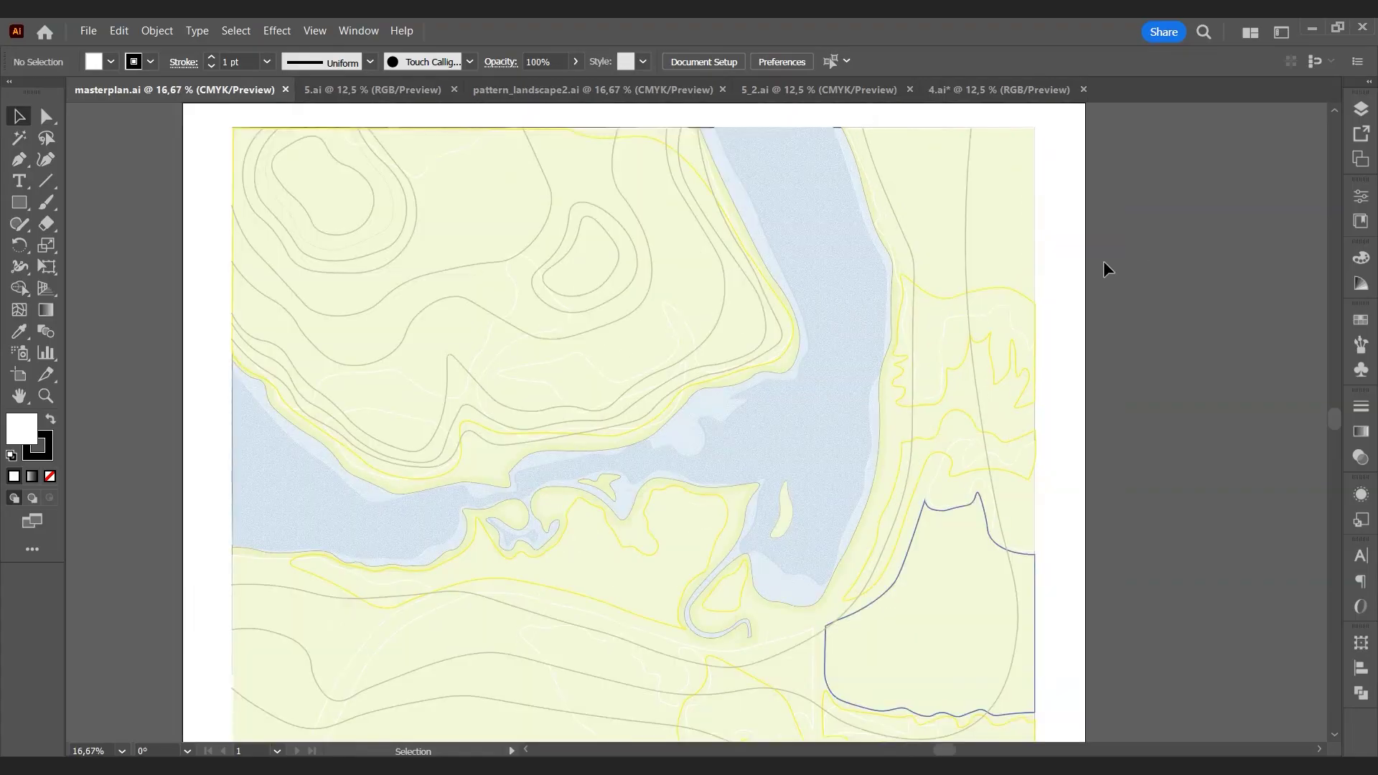
{"action": "scroll", "coordinate": [1109, 327], "scroll_direction": "down", "scroll_amount": 1}
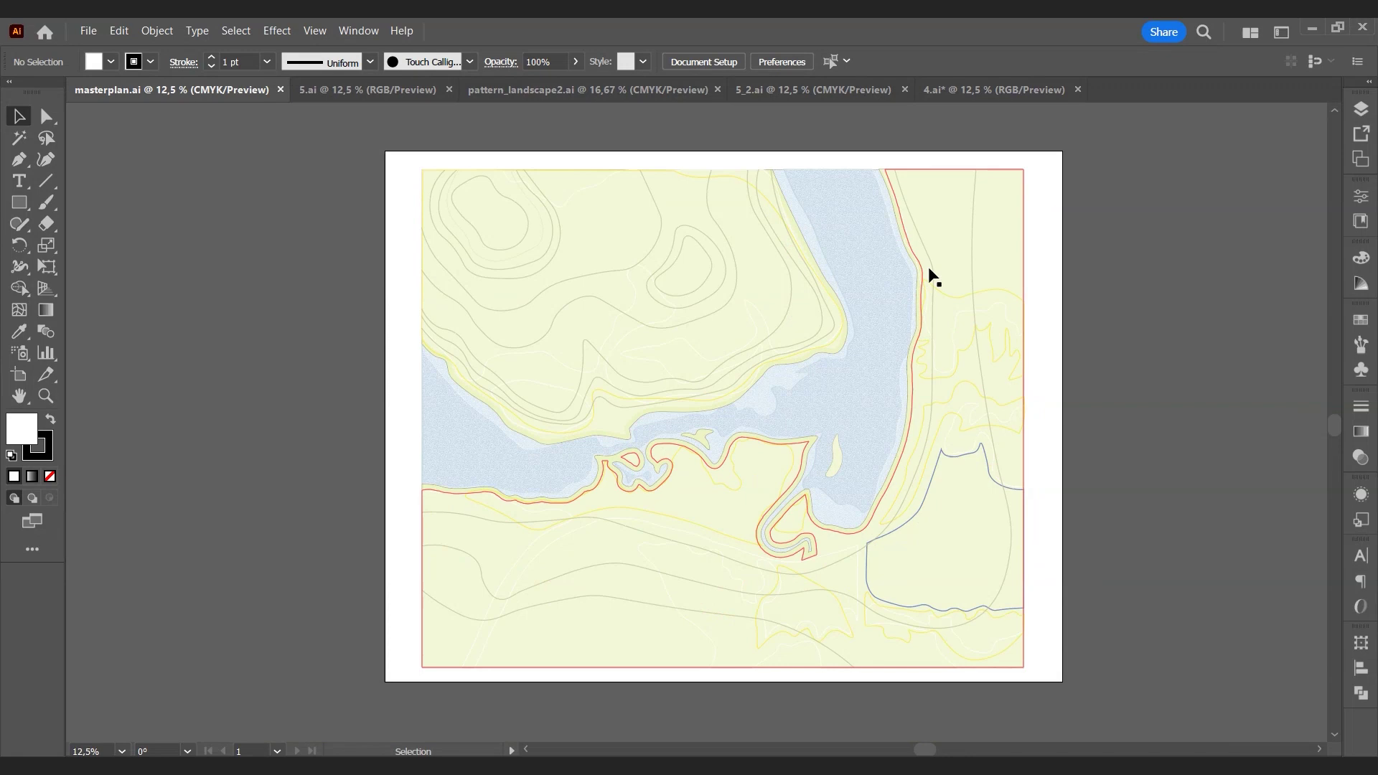
{"action": "left_click", "coordinate": [798, 246]}
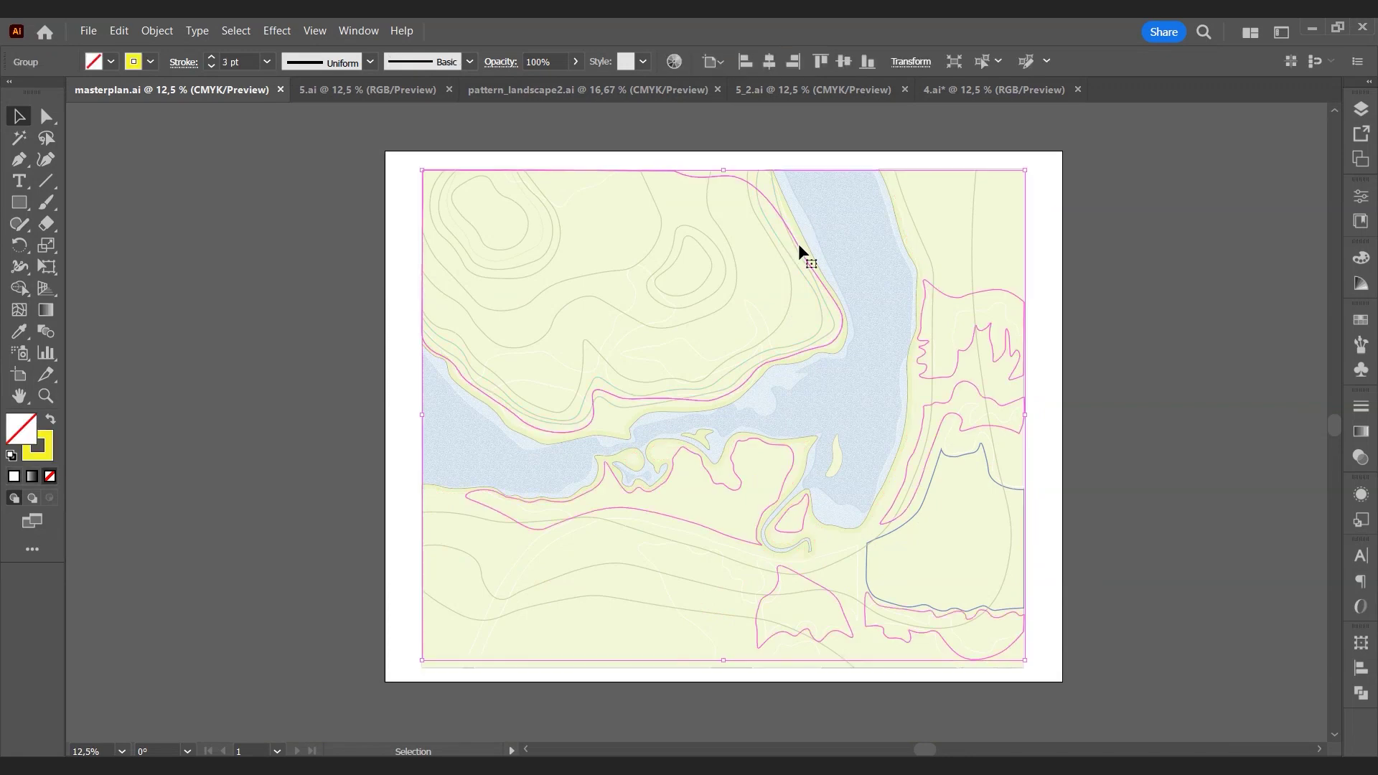
{"action": "left_click", "coordinate": [50, 476]}
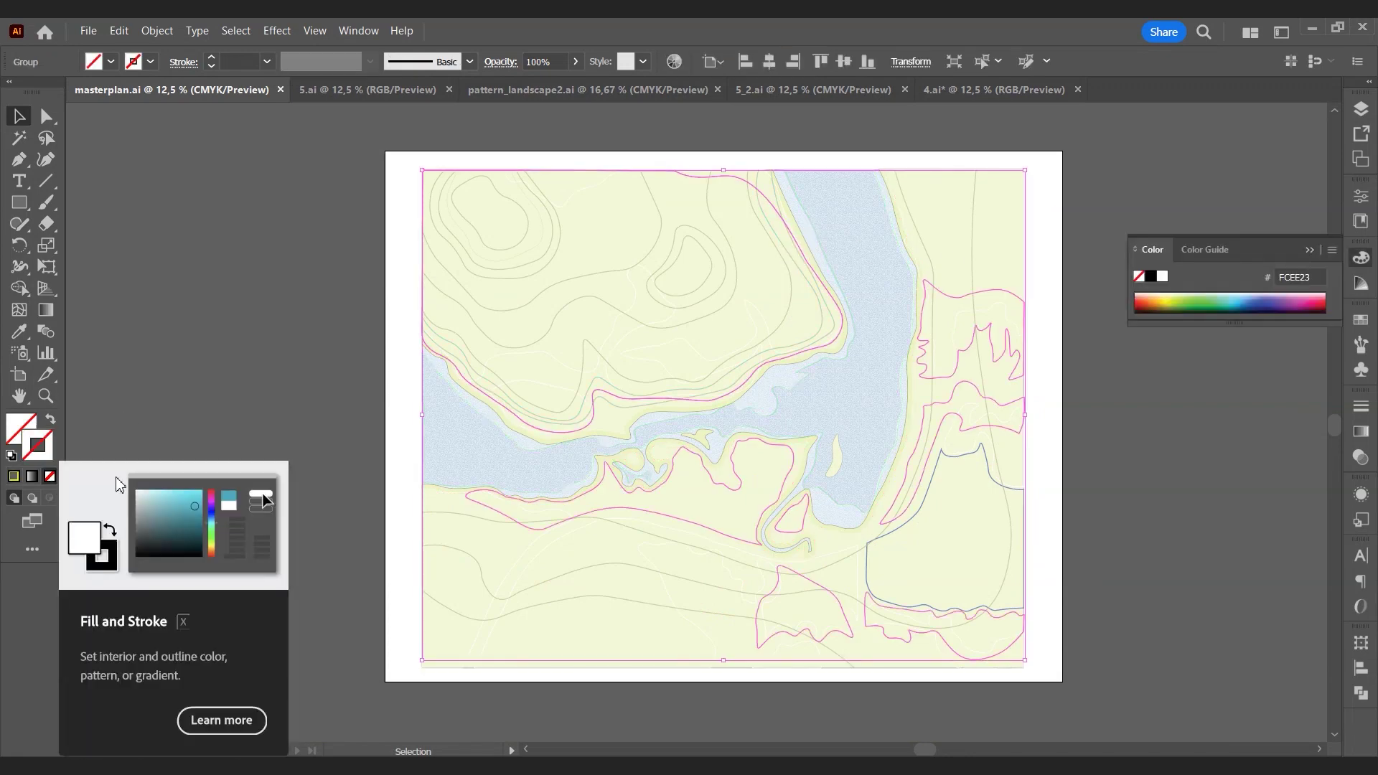
Step: Fill the land-cover group with a speckled pattern from the Basic Graphics_Textures swatch library and close the library
{"action": "left_click", "coordinate": [1360, 321]}
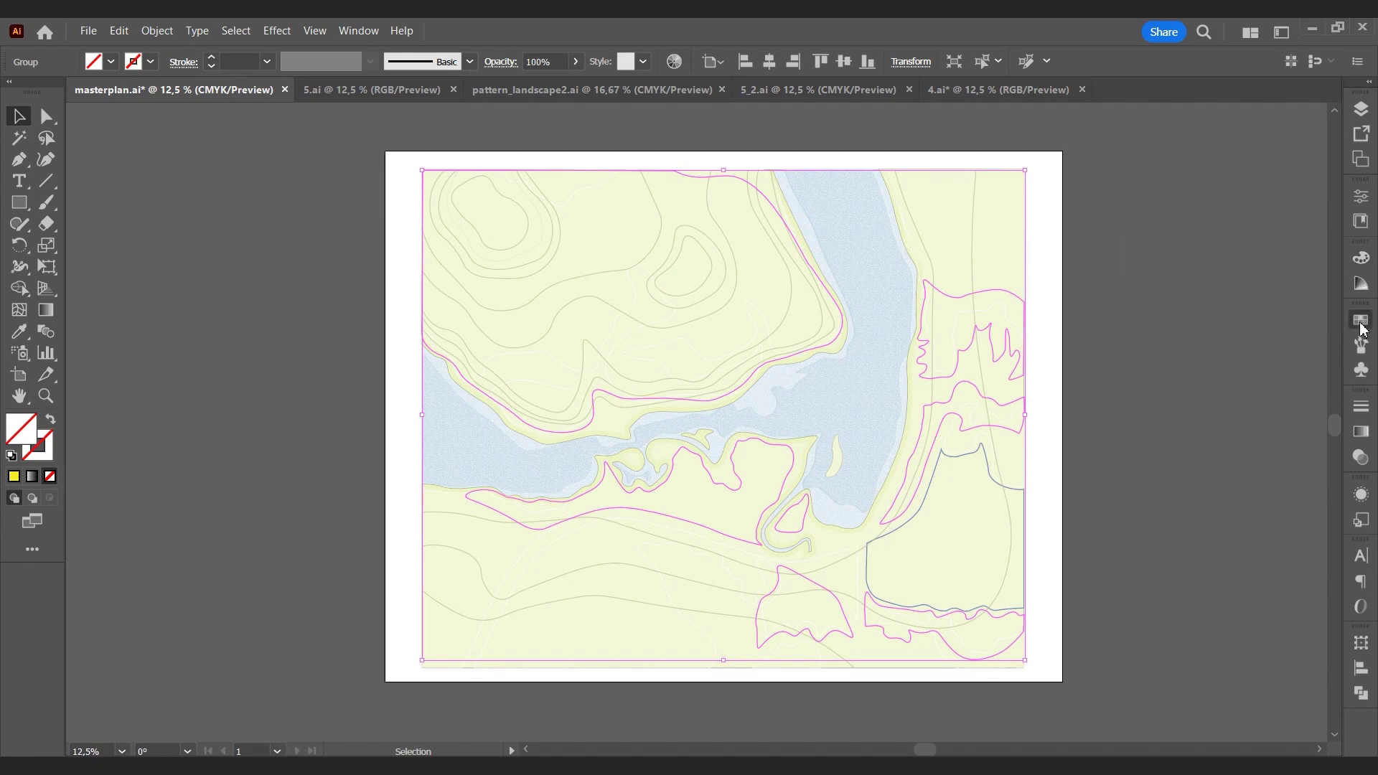
{"action": "left_click", "coordinate": [1141, 415]}
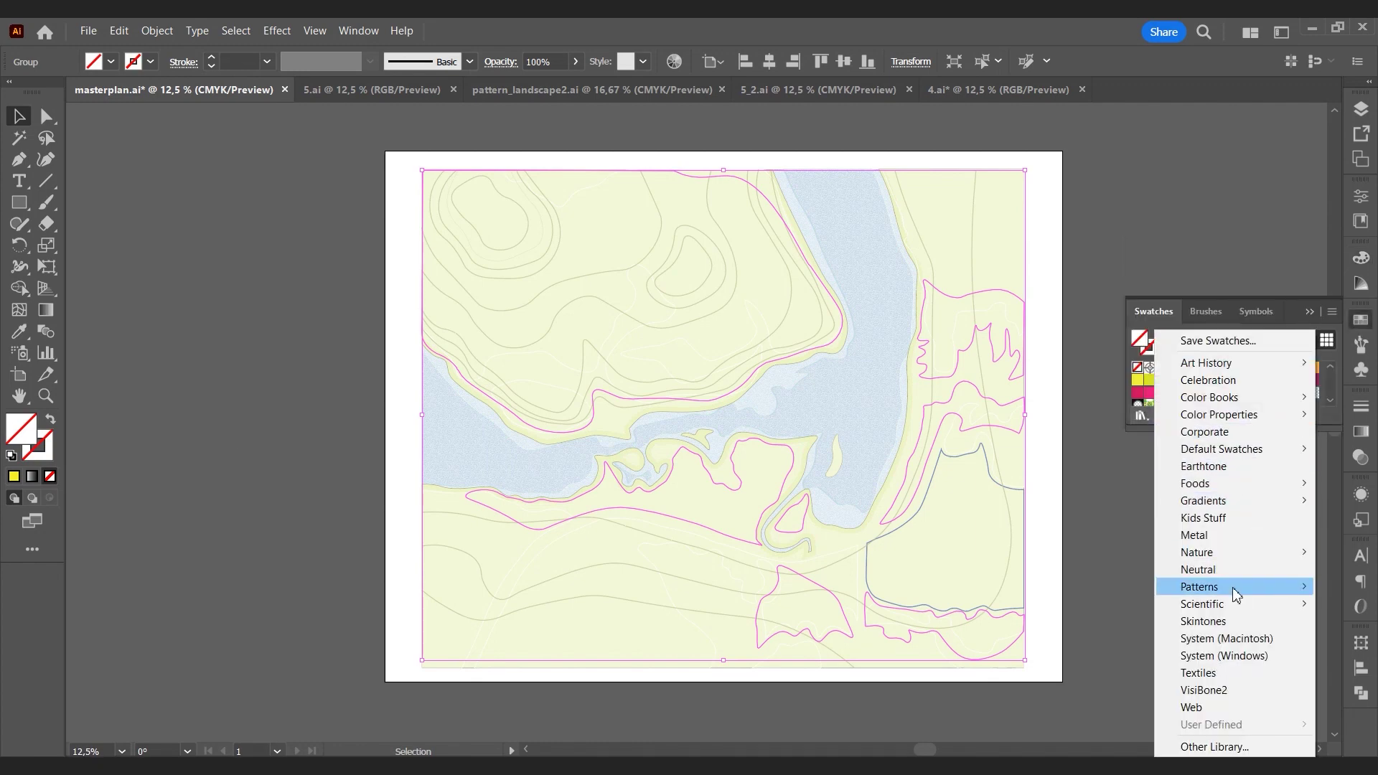
{"action": "mouse_move", "coordinate": [1206, 587]}
{"action": "mouse_move", "coordinate": [1135, 587]}
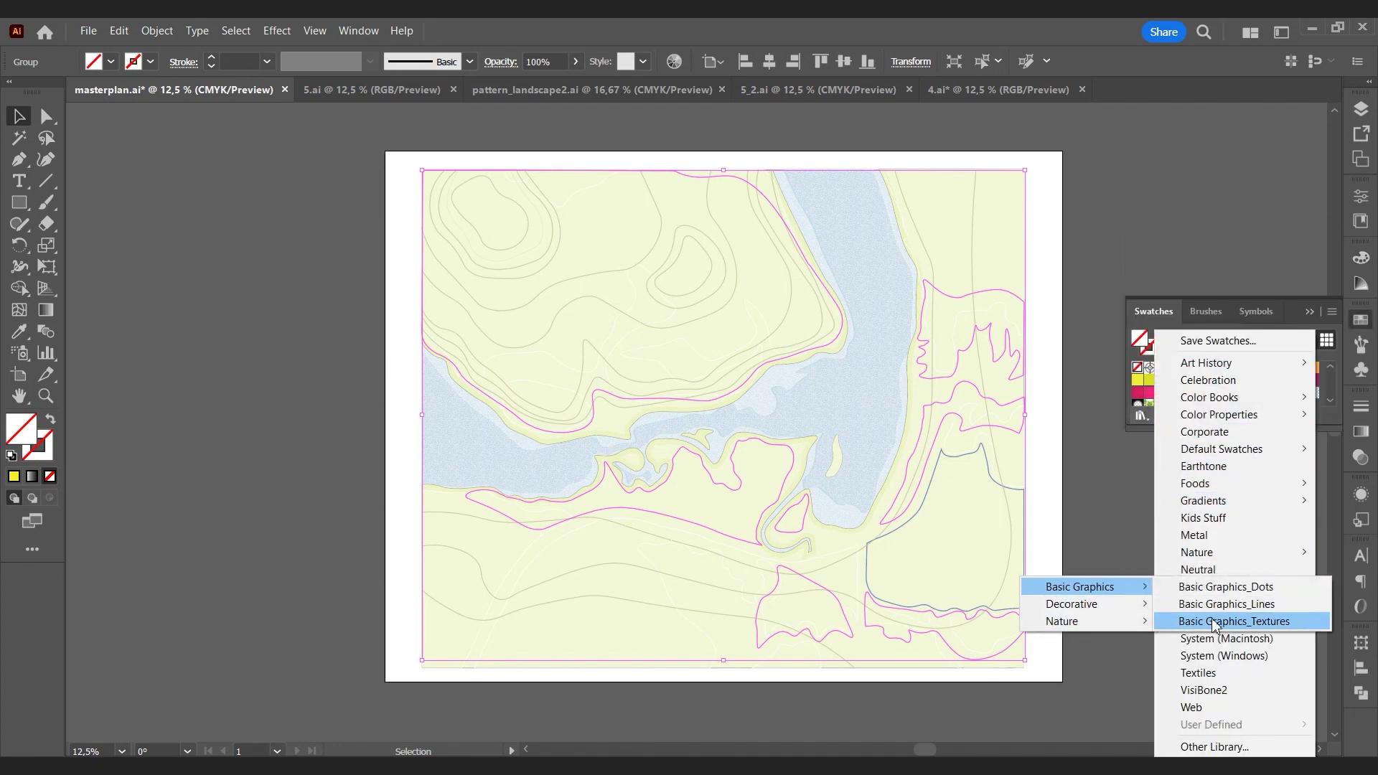
{"action": "left_click", "coordinate": [1214, 623]}
{"action": "left_click", "coordinate": [1011, 471]}
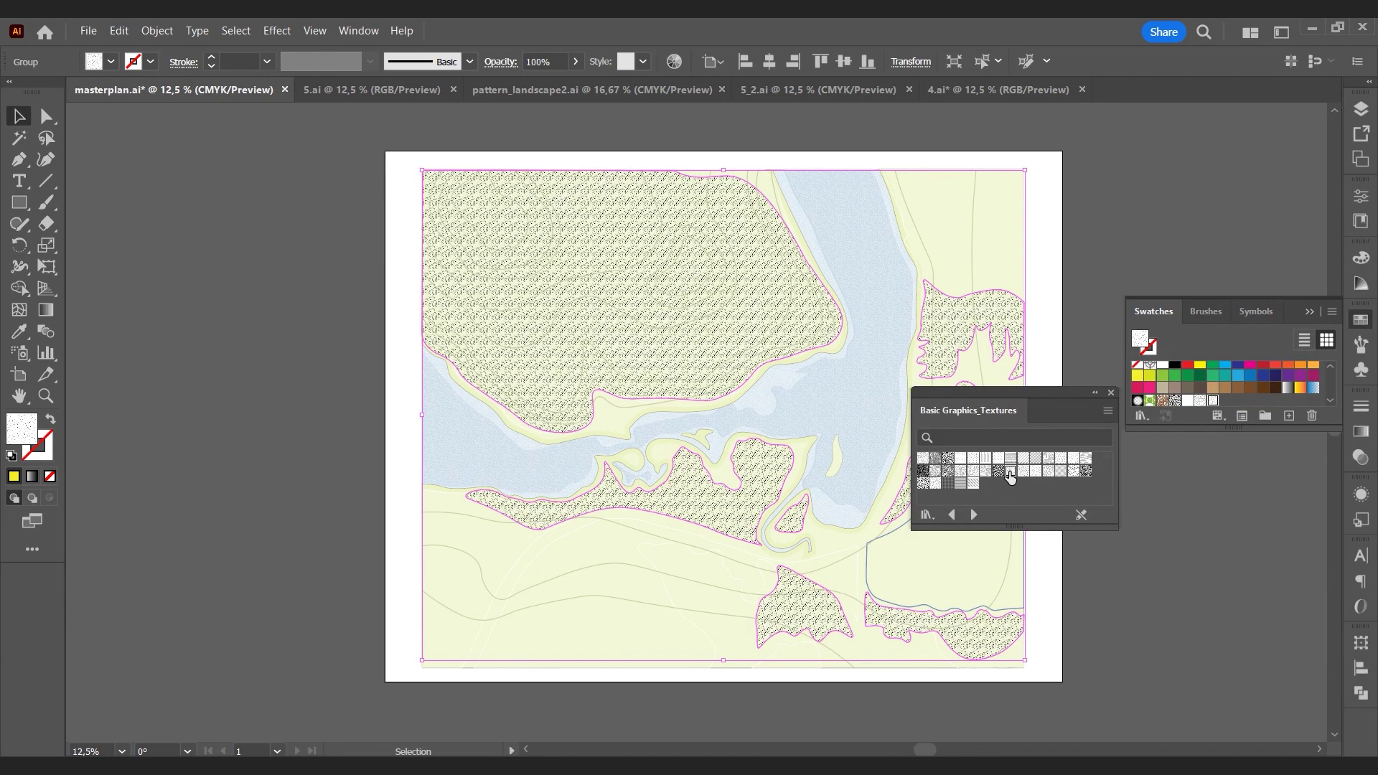
{"action": "left_click", "coordinate": [1110, 394]}
{"action": "scroll", "coordinate": [773, 265], "scroll_direction": "up", "scroll_amount": 3}
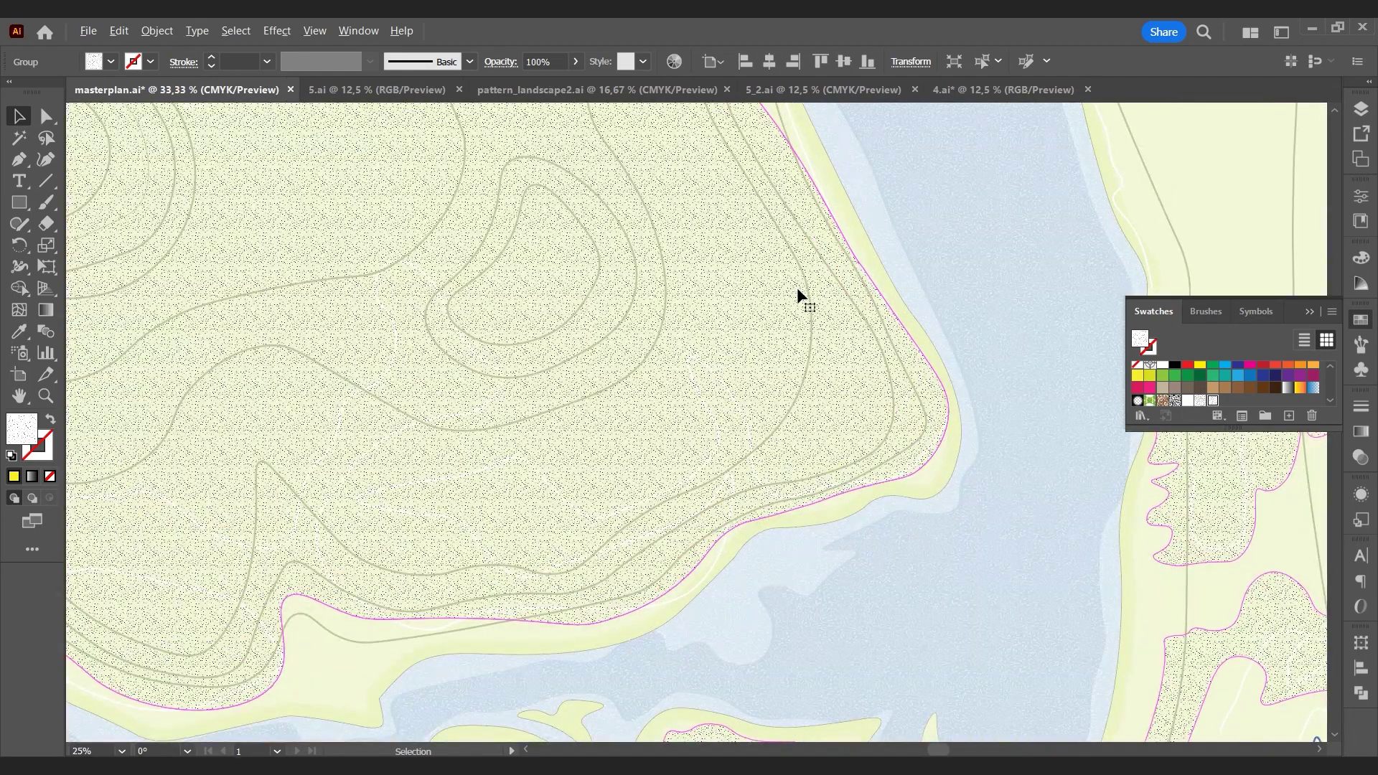
Step: Draw a small rectangle with the speckled pattern fill across the artboard's upper-right edge as a texture sample
{"action": "scroll", "coordinate": [790, 301], "scroll_direction": "down", "scroll_amount": 2}
{"action": "key", "text": "m"}
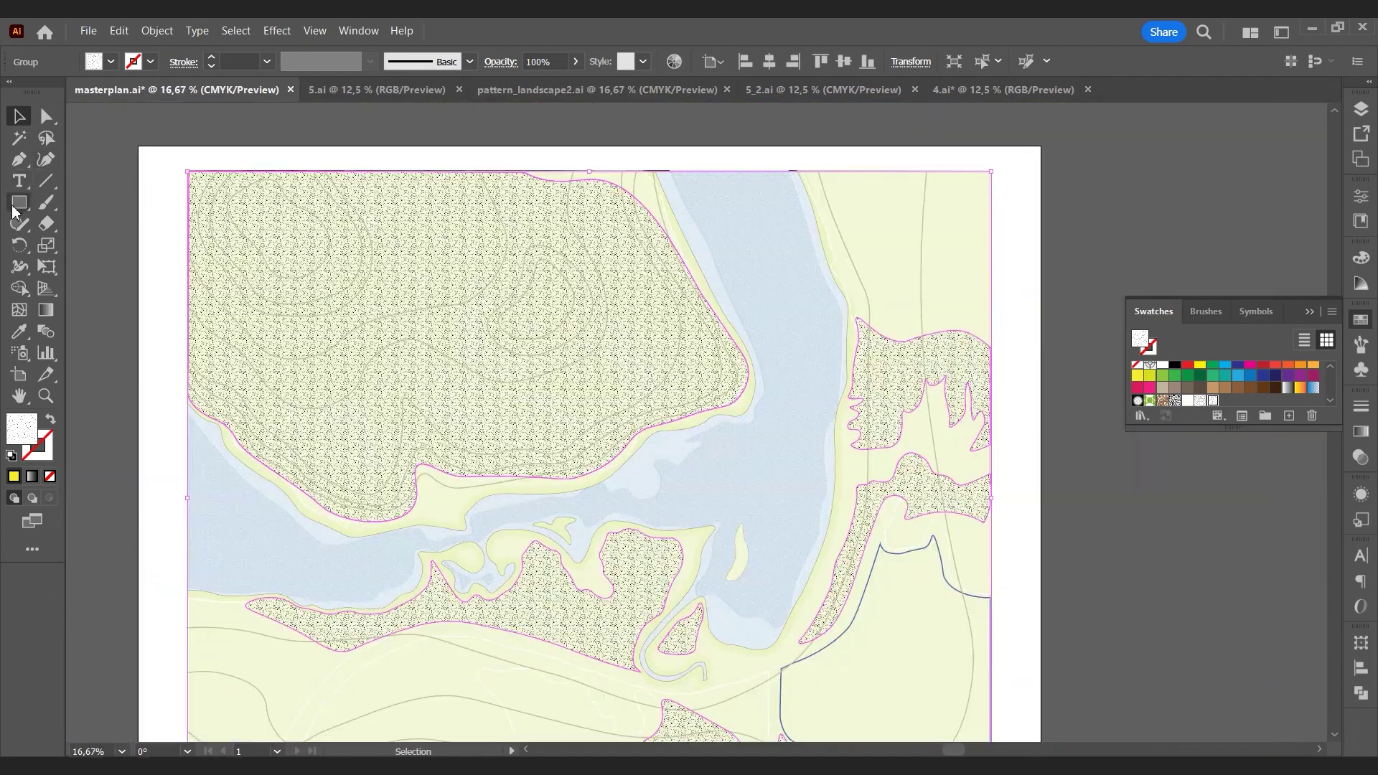
{"action": "left_click_drag", "start_coordinate": [1004, 197], "coordinate": [1073, 249]}
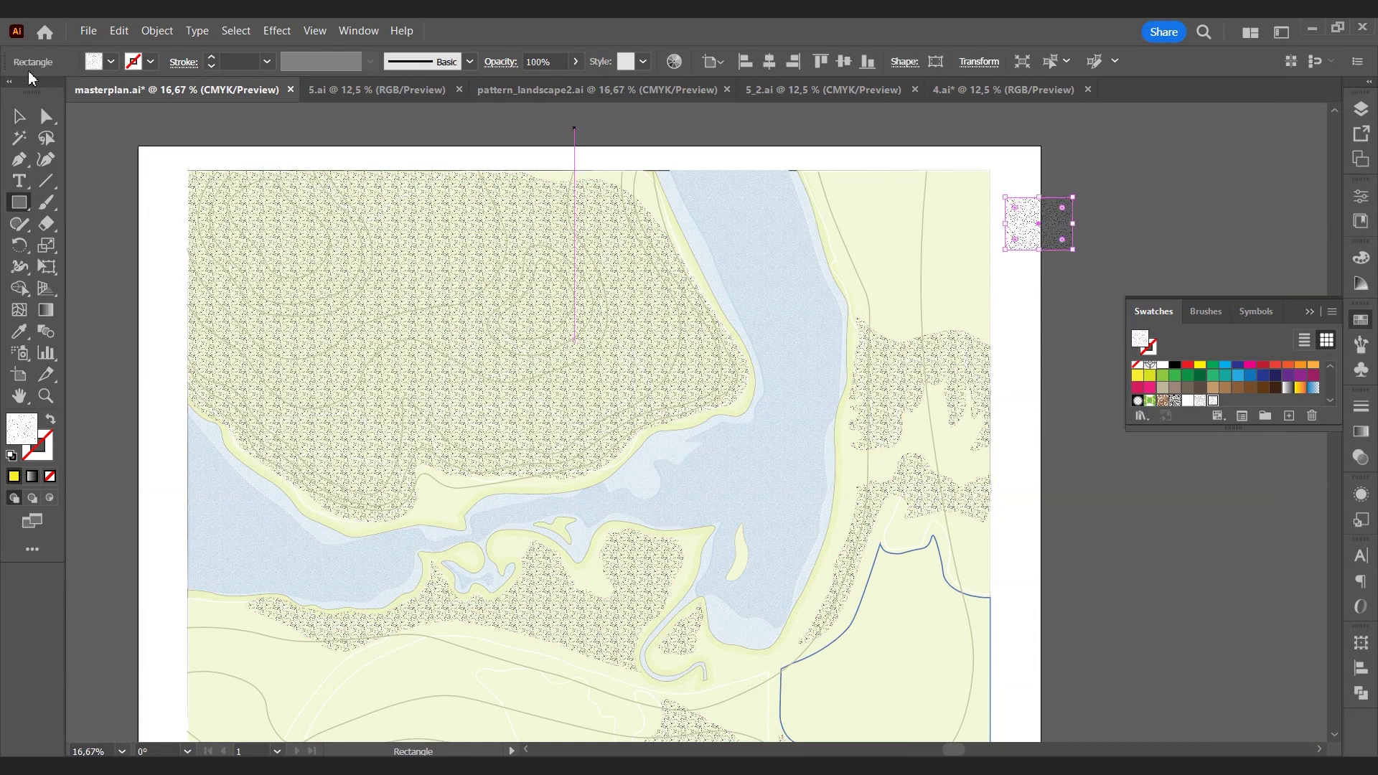
Step: Copy the sample rectangle's texture fill to the land-cover group with the Eyedropper and deselect the group
{"action": "left_click", "coordinate": [19, 116]}
{"action": "left_click", "coordinate": [656, 299]}
{"action": "key", "text": "i"}
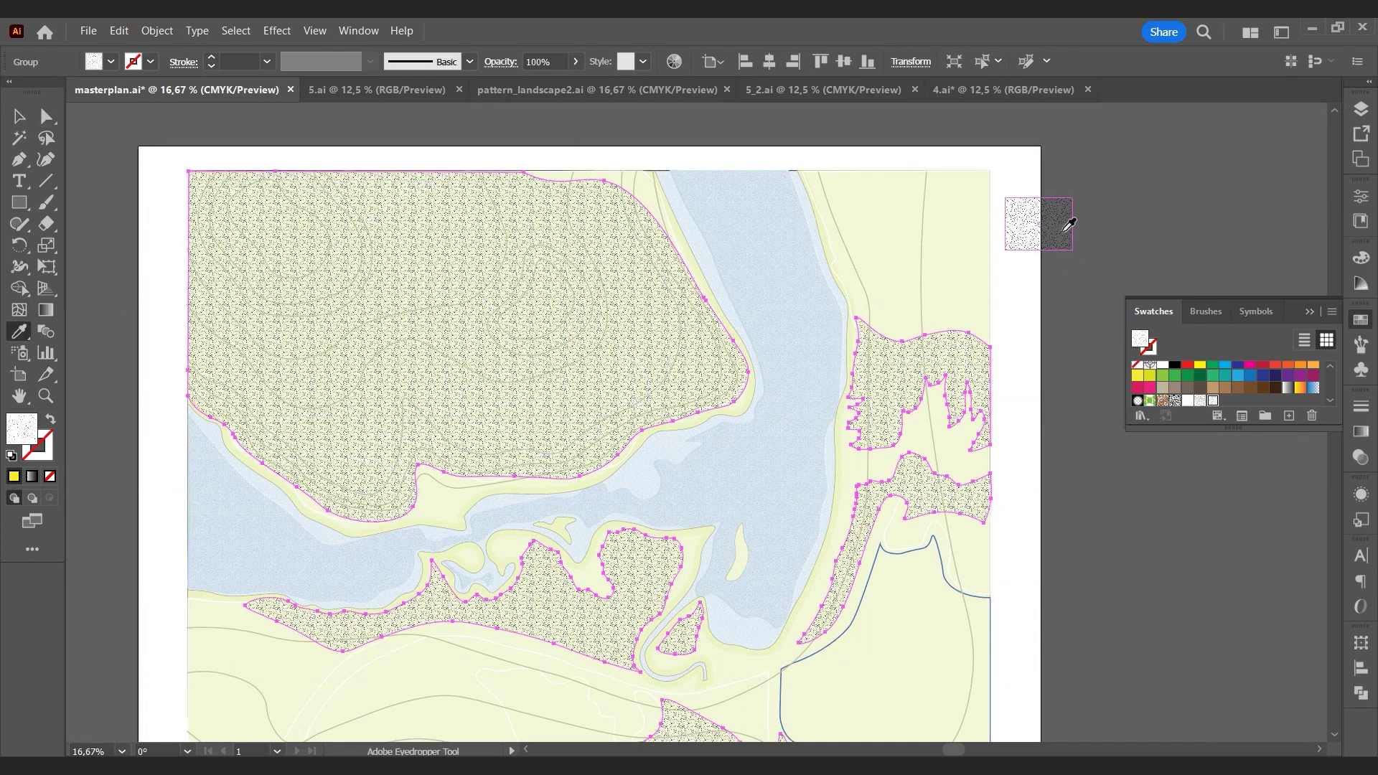
{"action": "left_click", "coordinate": [1067, 222]}
{"action": "key", "text": "v"}
{"action": "left_click", "coordinate": [1136, 249]}
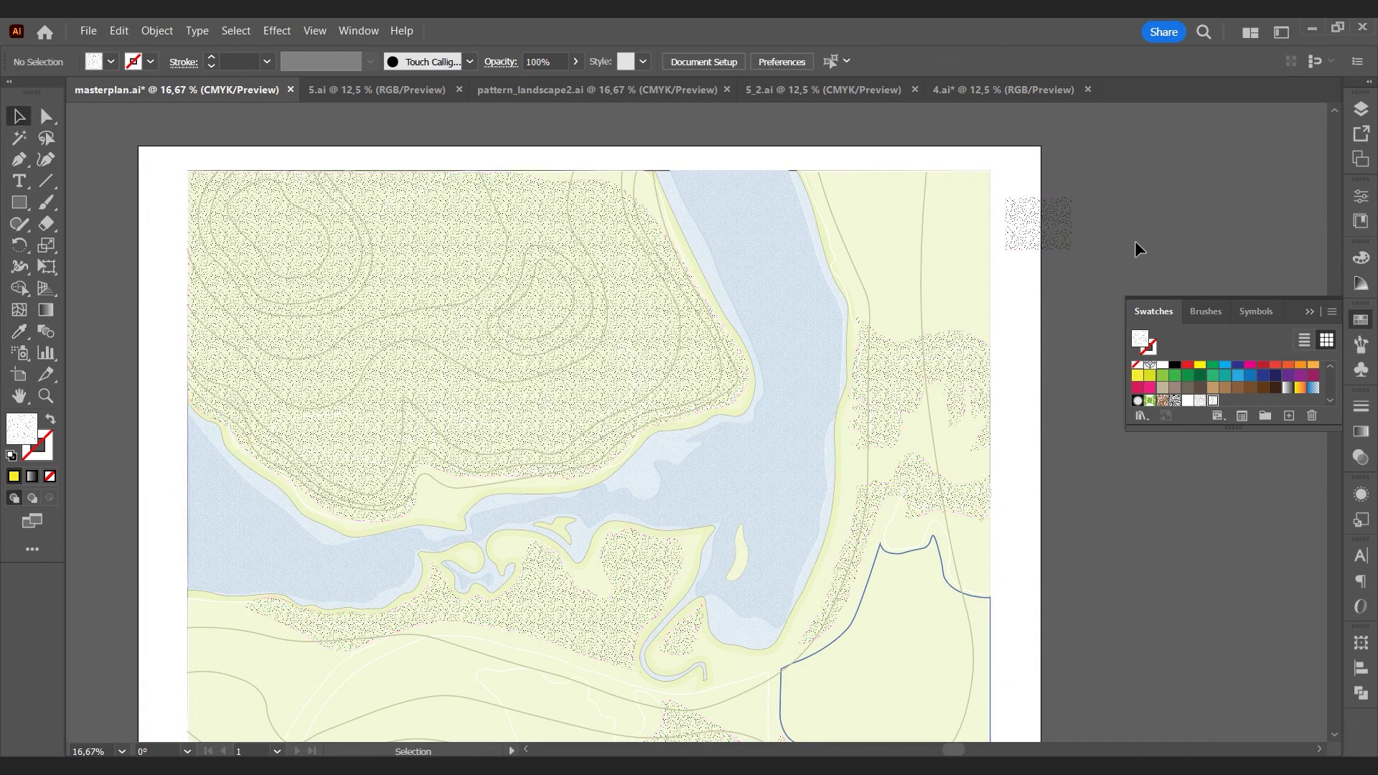
Step: Edit the Stipple Fine pattern swatch, recolour all its dots to A5A55E and finish the pattern editing
{"action": "left_click", "coordinate": [1036, 230]}
{"action": "double_click", "coordinate": [1212, 402]}
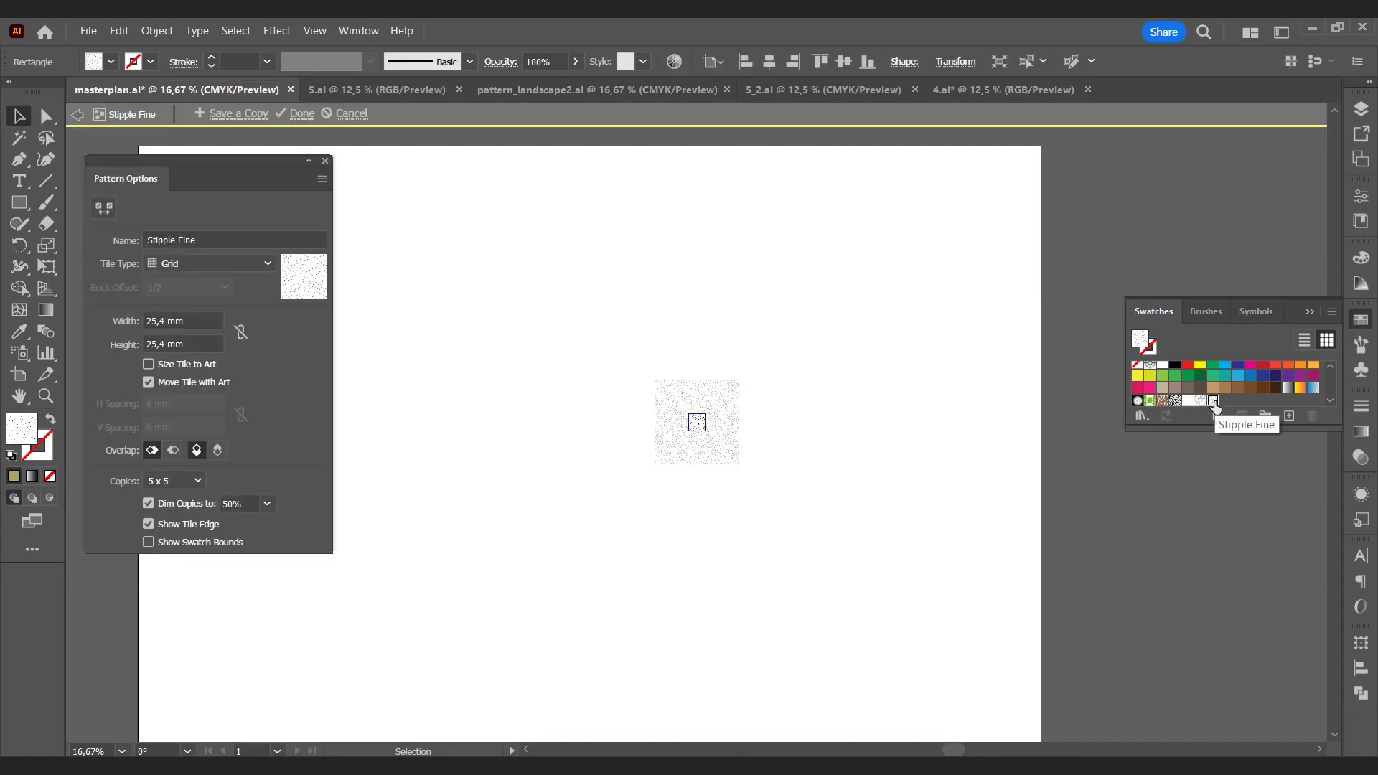
{"action": "key", "text": "ctrl+a"}
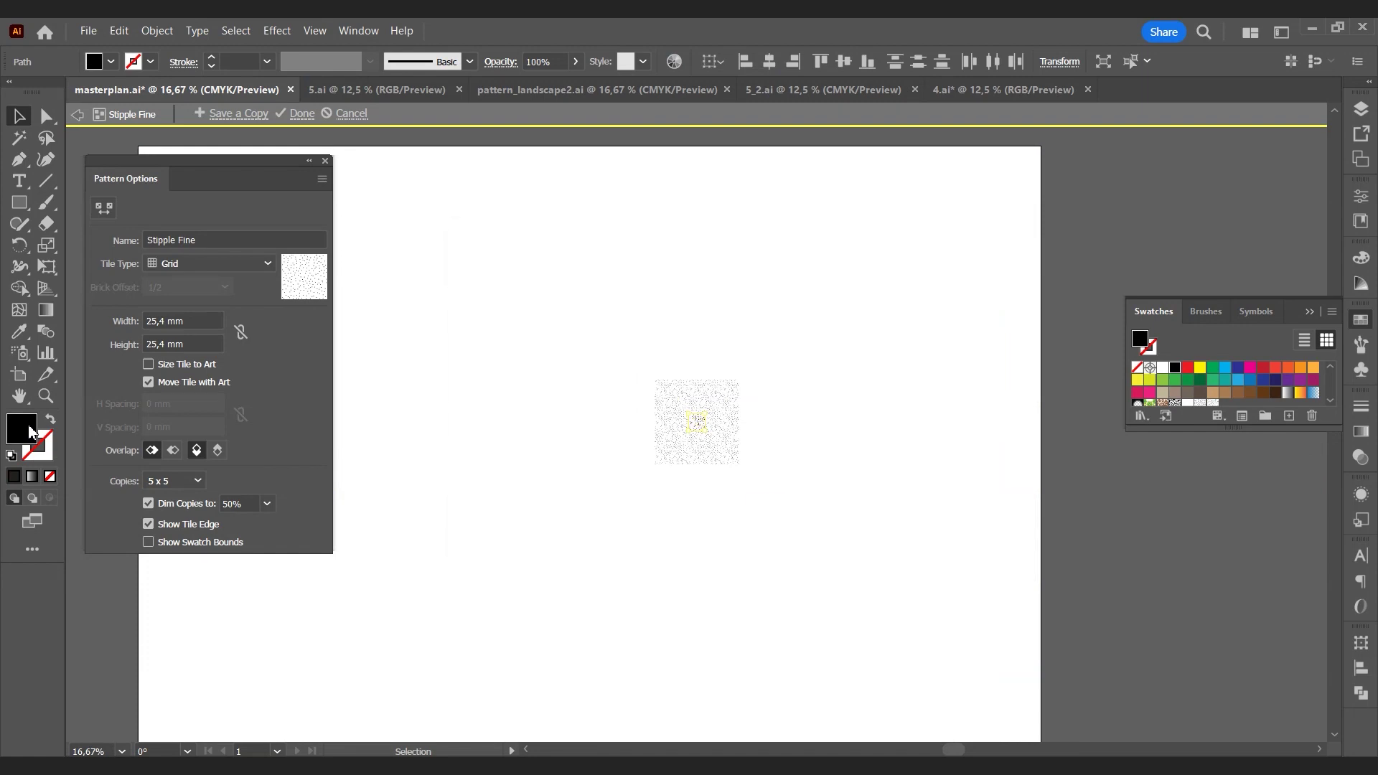
{"action": "double_click", "coordinate": [32, 430]}
{"action": "type", "text": "A5A55E"}
{"action": "left_click", "coordinate": [888, 293]}
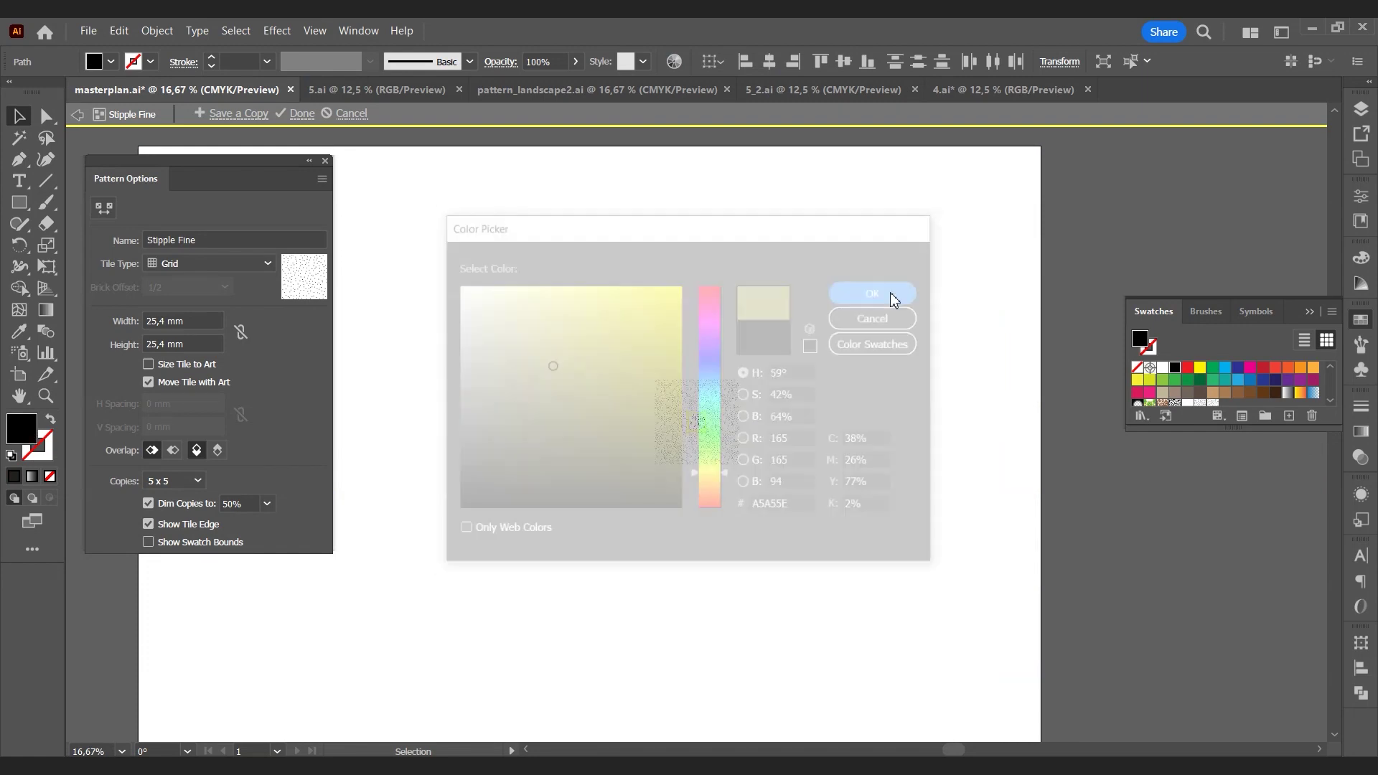
{"action": "scroll", "coordinate": [681, 402], "scroll_direction": "up", "scroll_amount": 9}
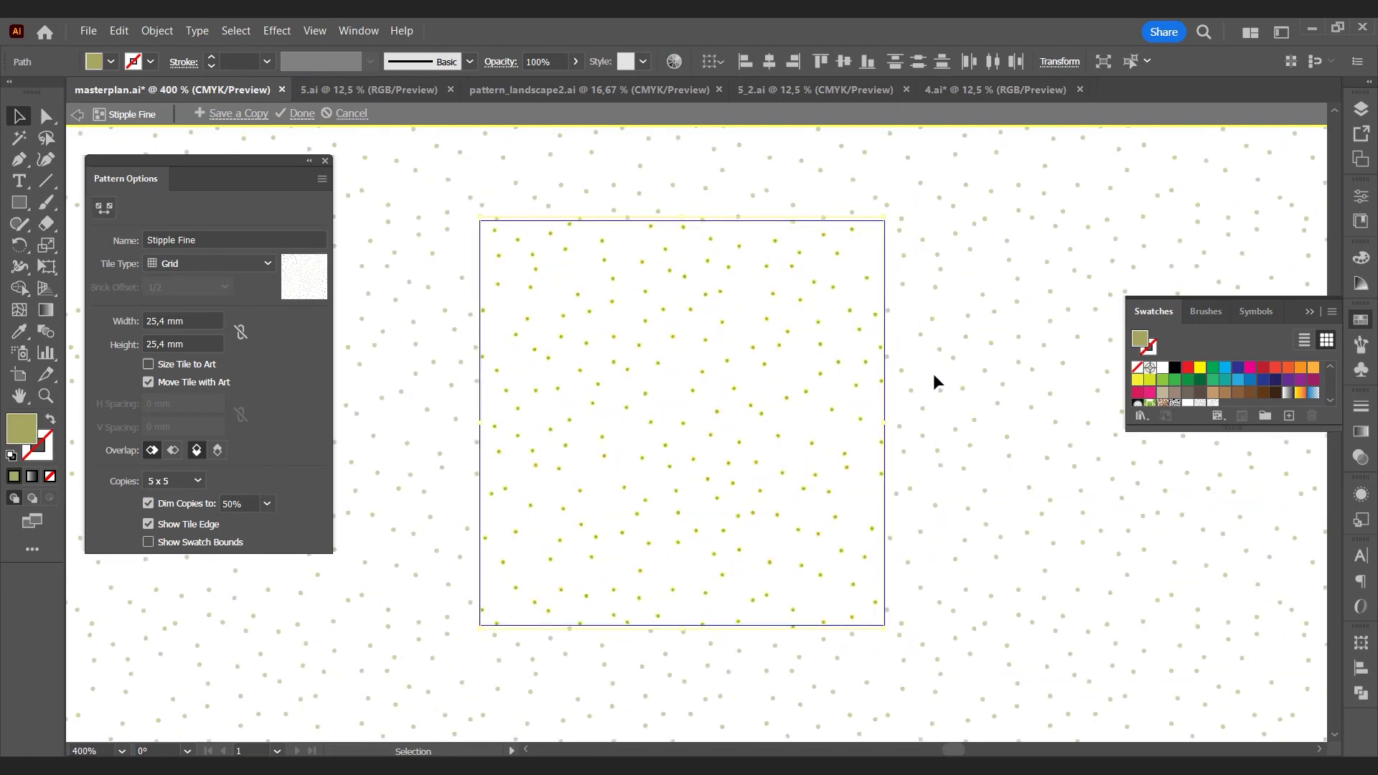
{"action": "left_click", "coordinate": [951, 362]}
{"action": "left_click", "coordinate": [312, 116]}
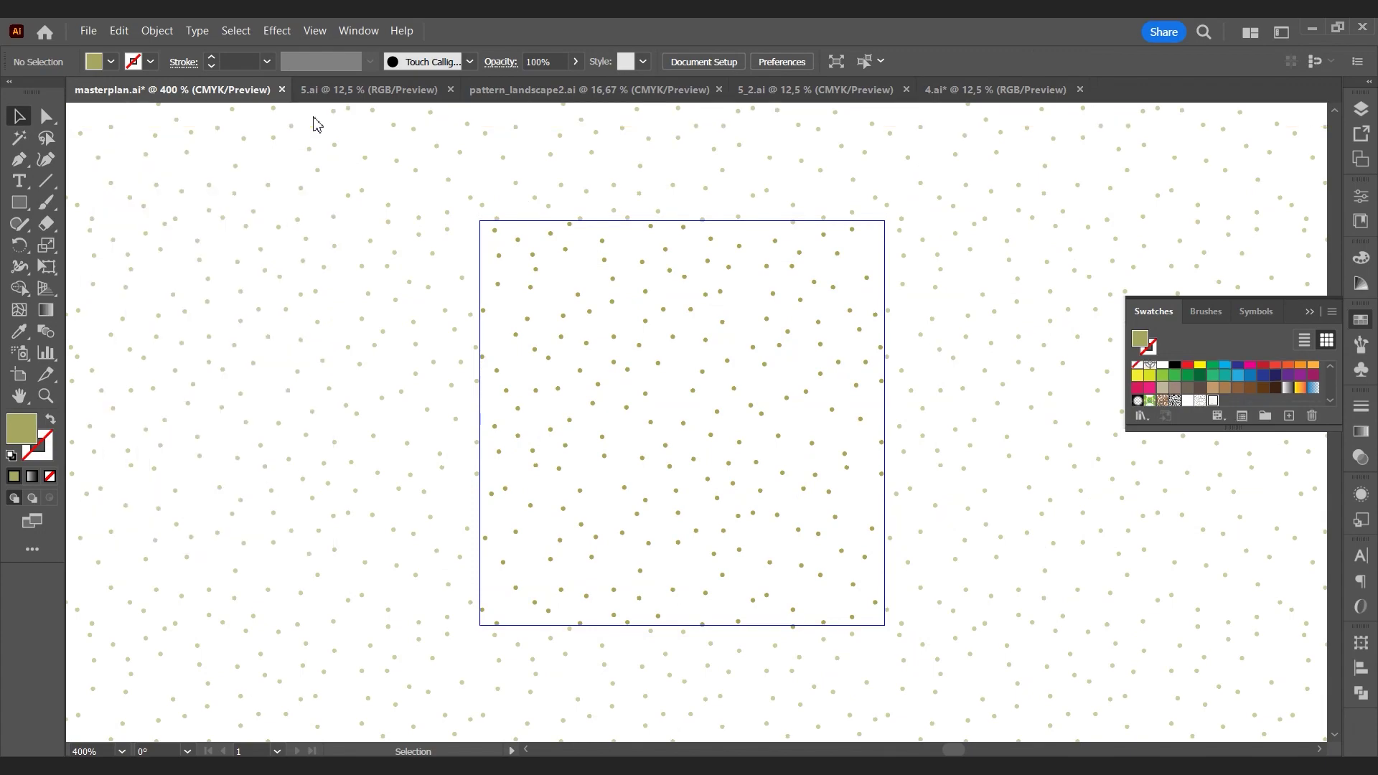
{"action": "scroll", "coordinate": [667, 439], "scroll_direction": "down", "scroll_amount": 8}
{"action": "scroll", "coordinate": [704, 225], "scroll_direction": "down", "scroll_amount": 2}
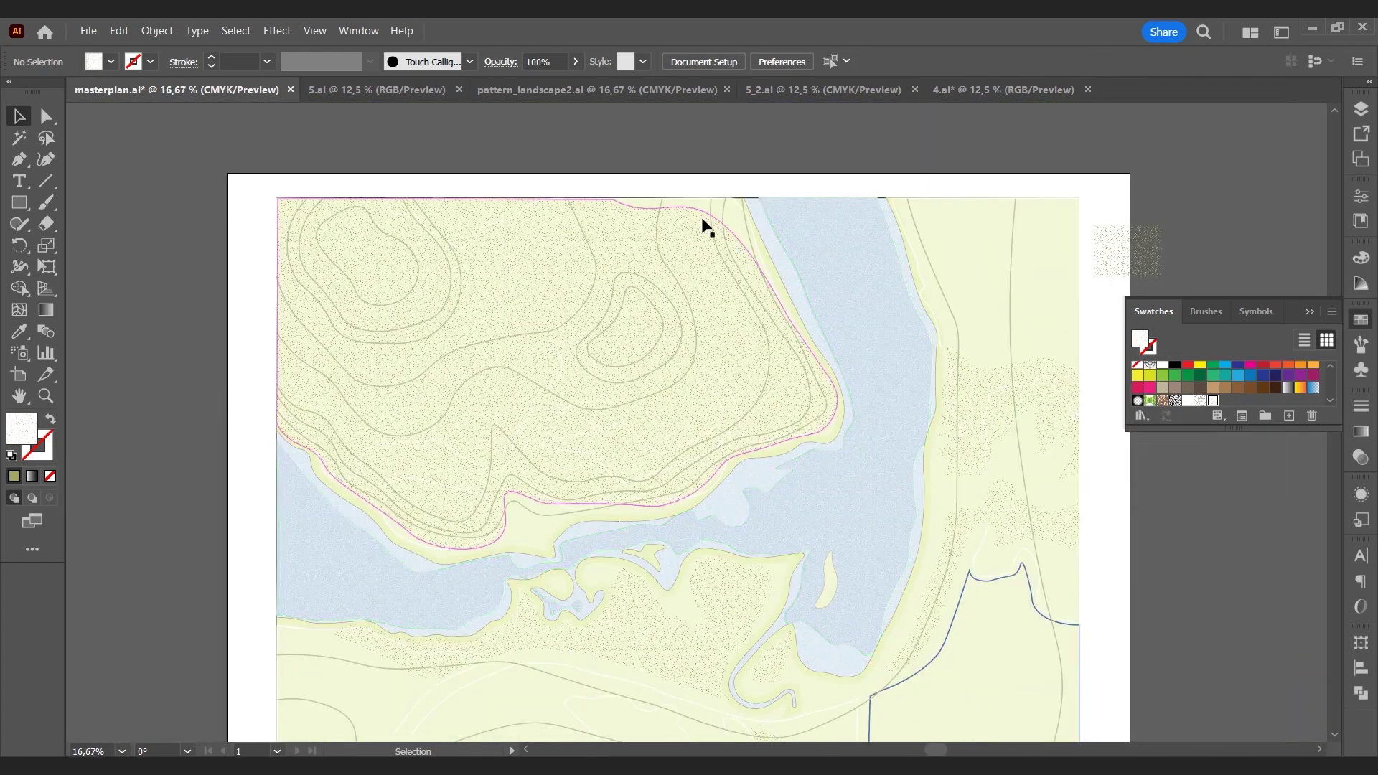
Step: Hide the topography layer and delete the texture sample rectangle at the artboard's upper-right edge
{"action": "scroll", "coordinate": [711, 223], "scroll_direction": "down", "scroll_amount": 1}
{"action": "left_click", "coordinate": [688, 248]}
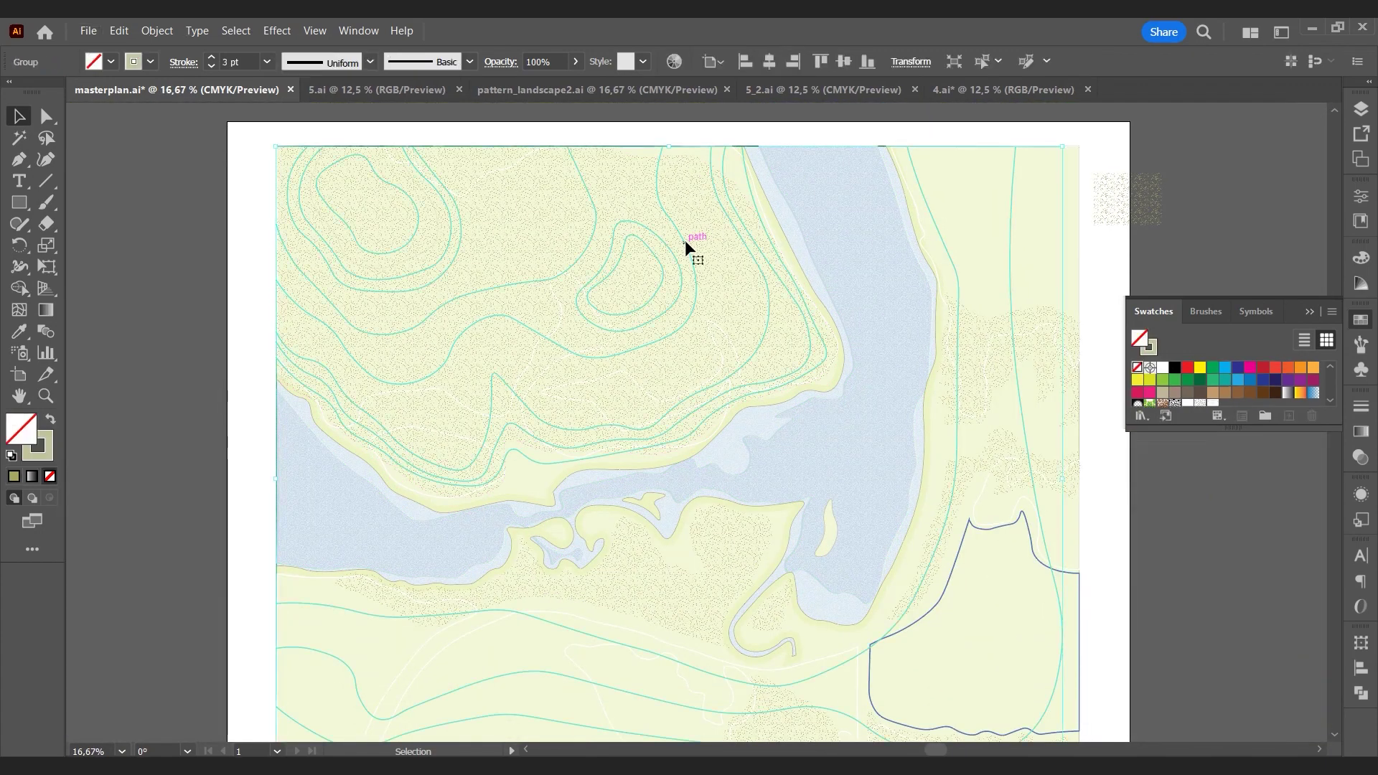
{"action": "left_click", "coordinate": [1358, 109]}
{"action": "left_click", "coordinate": [1141, 129]}
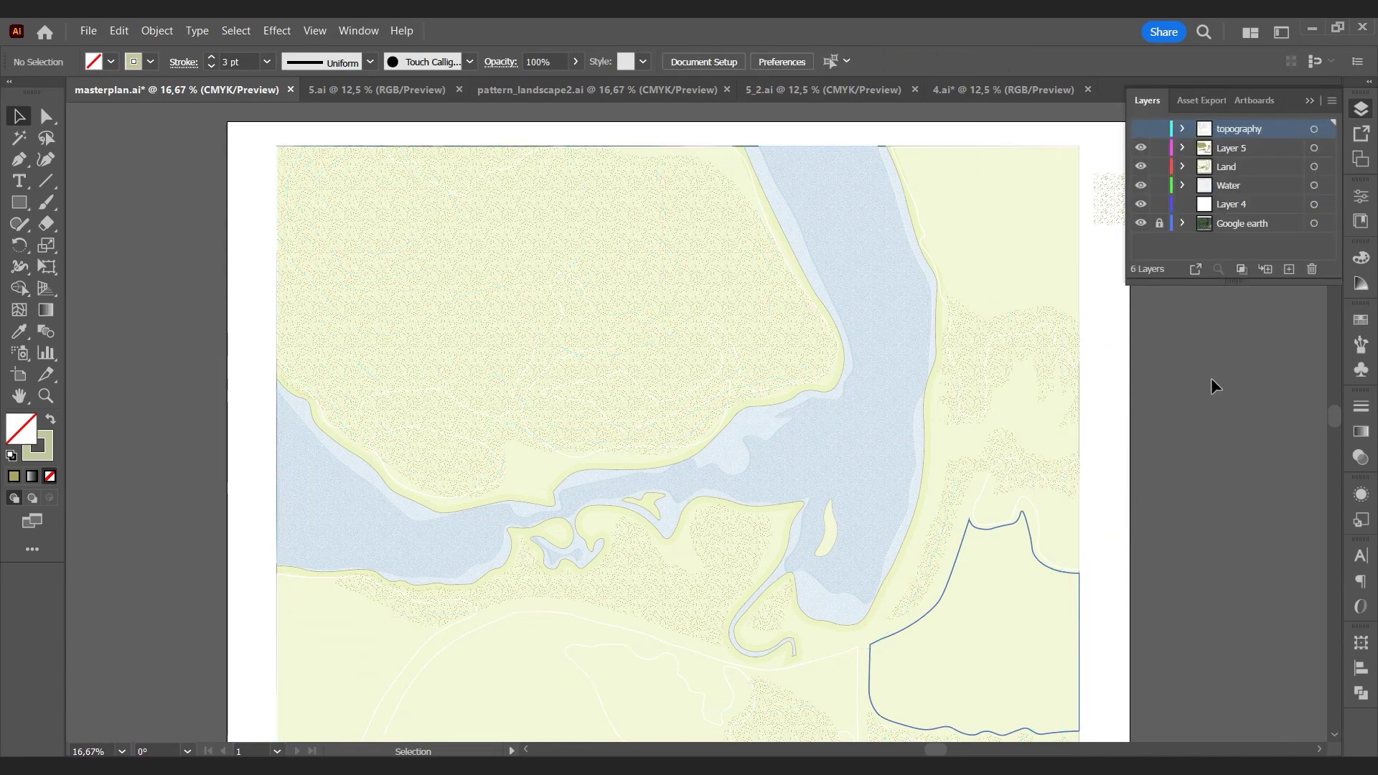
{"action": "scroll", "coordinate": [1211, 377], "scroll_direction": "down", "scroll_amount": 1}
{"action": "left_click", "coordinate": [1086, 162]}
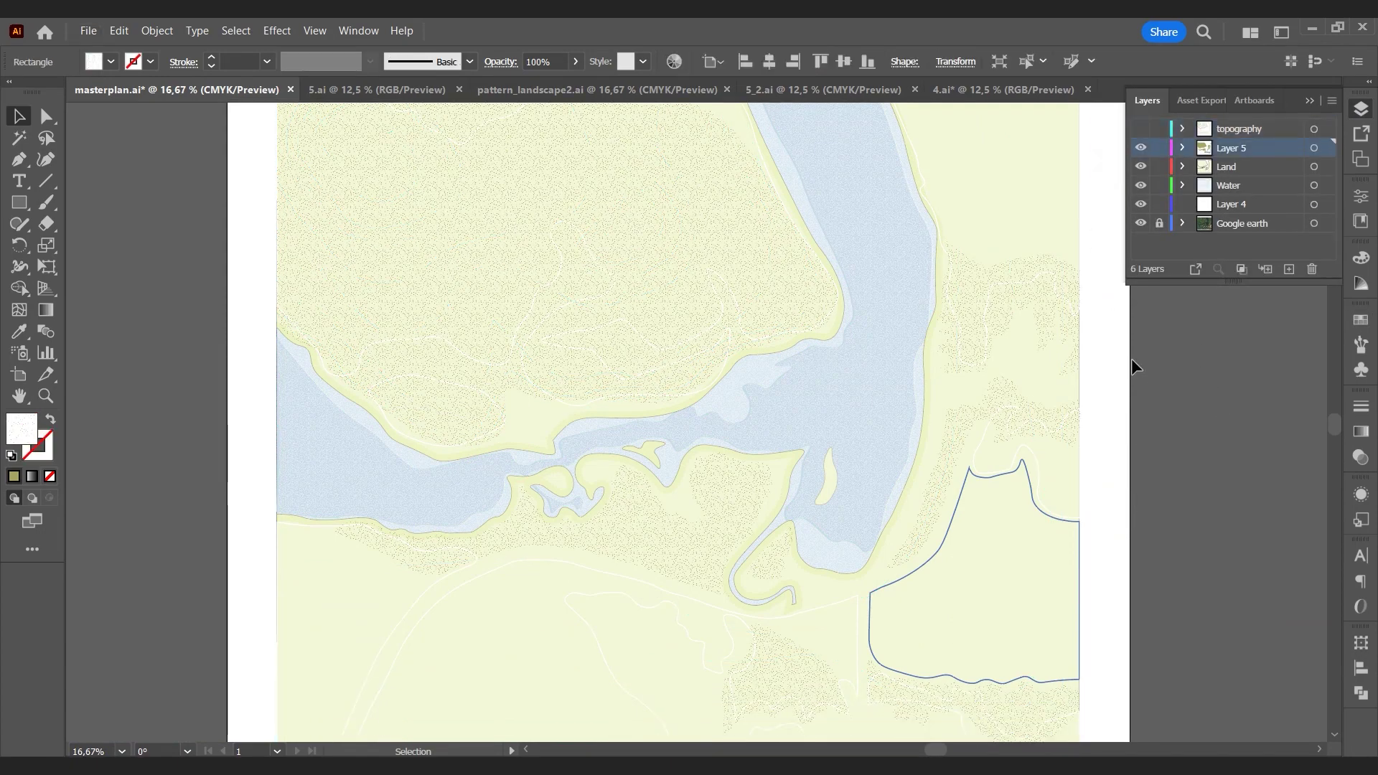
{"action": "left_click", "coordinate": [1131, 359]}
Step: Select the white-outlined land-cover group on Layer 5 and bring it to the front
{"action": "scroll", "coordinate": [1128, 363], "scroll_direction": "down", "scroll_amount": 1}
{"action": "scroll", "coordinate": [1128, 366], "scroll_direction": "up", "scroll_amount": 1}
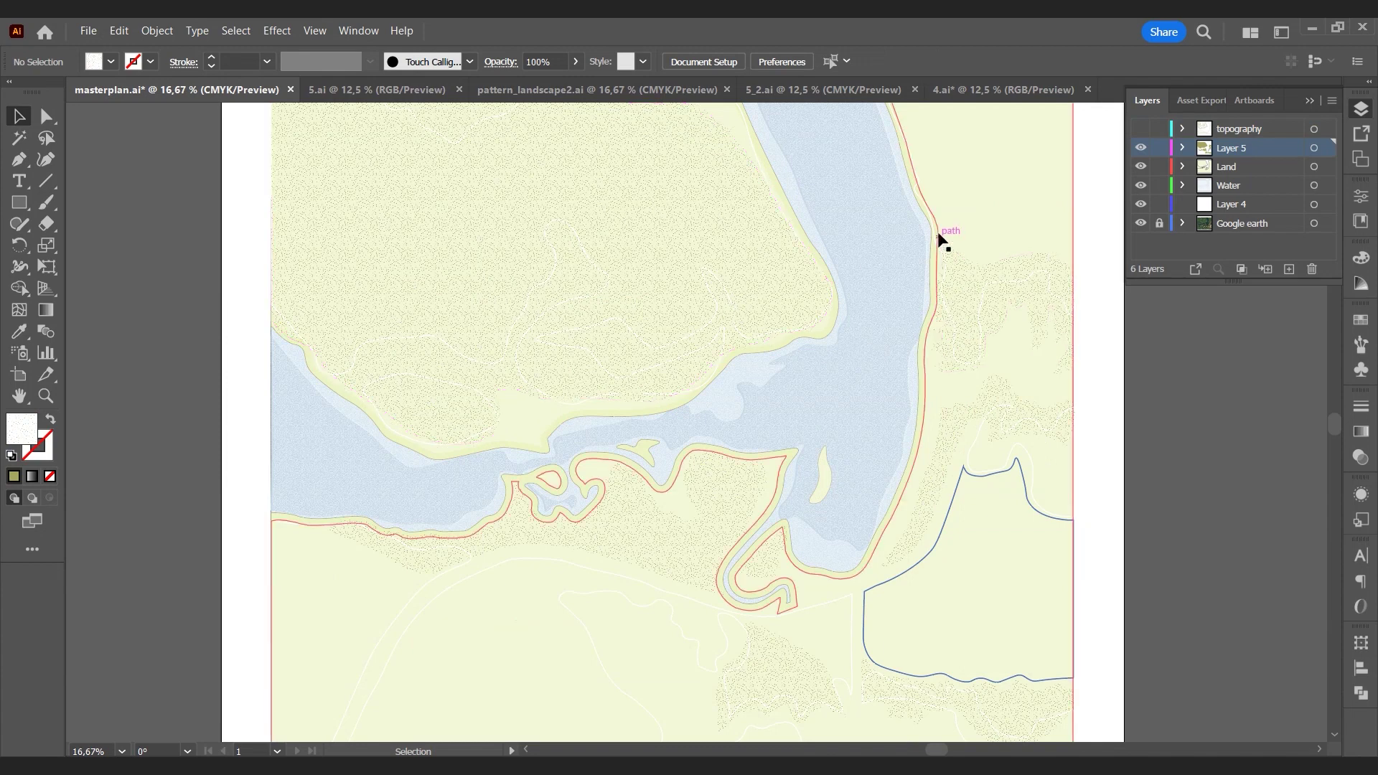
{"action": "left_click", "coordinate": [914, 191]}
{"action": "right_click", "coordinate": [914, 190]}
{"action": "mouse_move", "coordinate": [1019, 458]}
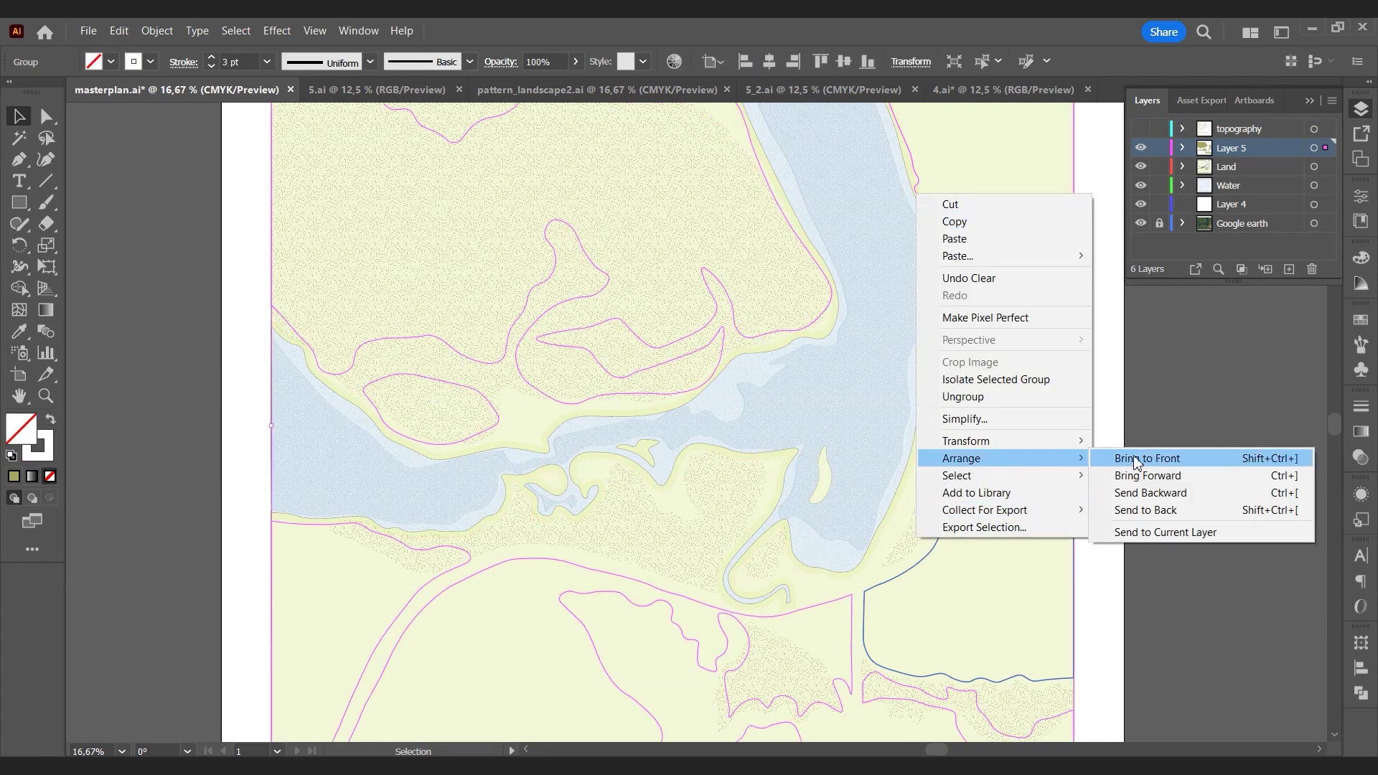
{"action": "left_click", "coordinate": [1136, 459]}
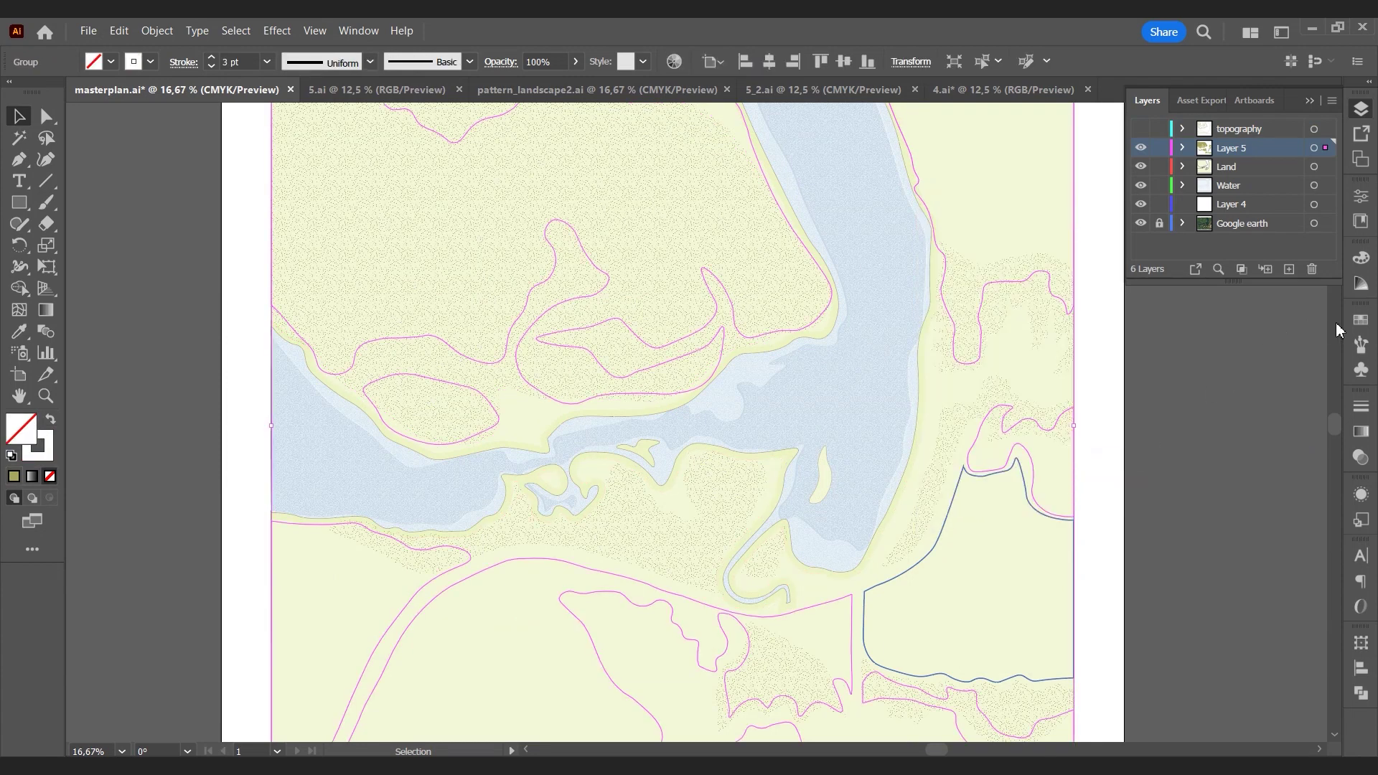
Step: Fill the white-outlined group with the Stipple Fine pattern and save the fill as a new swatch named Stipple Fine2
{"action": "left_click", "coordinate": [1360, 320]}
{"action": "scroll", "coordinate": [1251, 371], "scroll_direction": "down", "scroll_amount": 2}
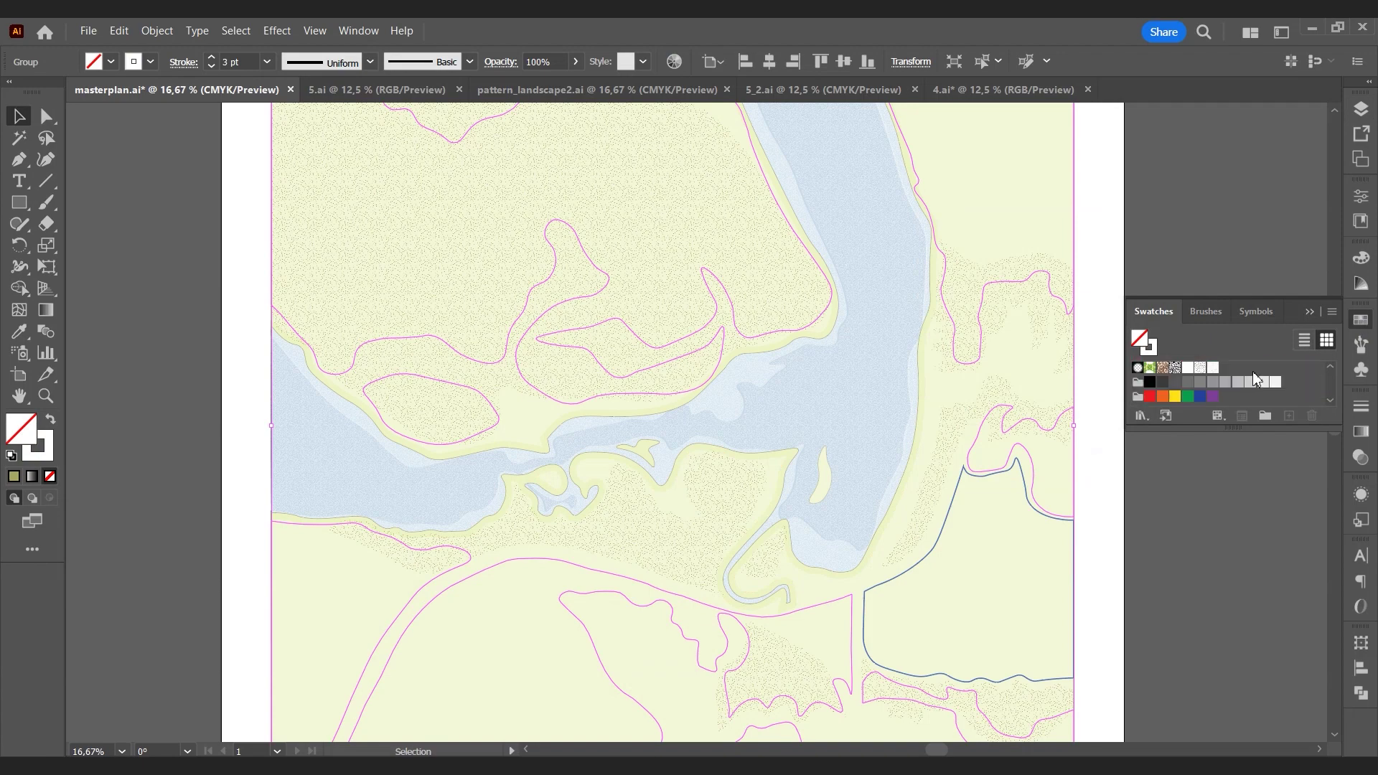
{"action": "left_click", "coordinate": [1213, 368]}
{"action": "left_click", "coordinate": [1289, 416]}
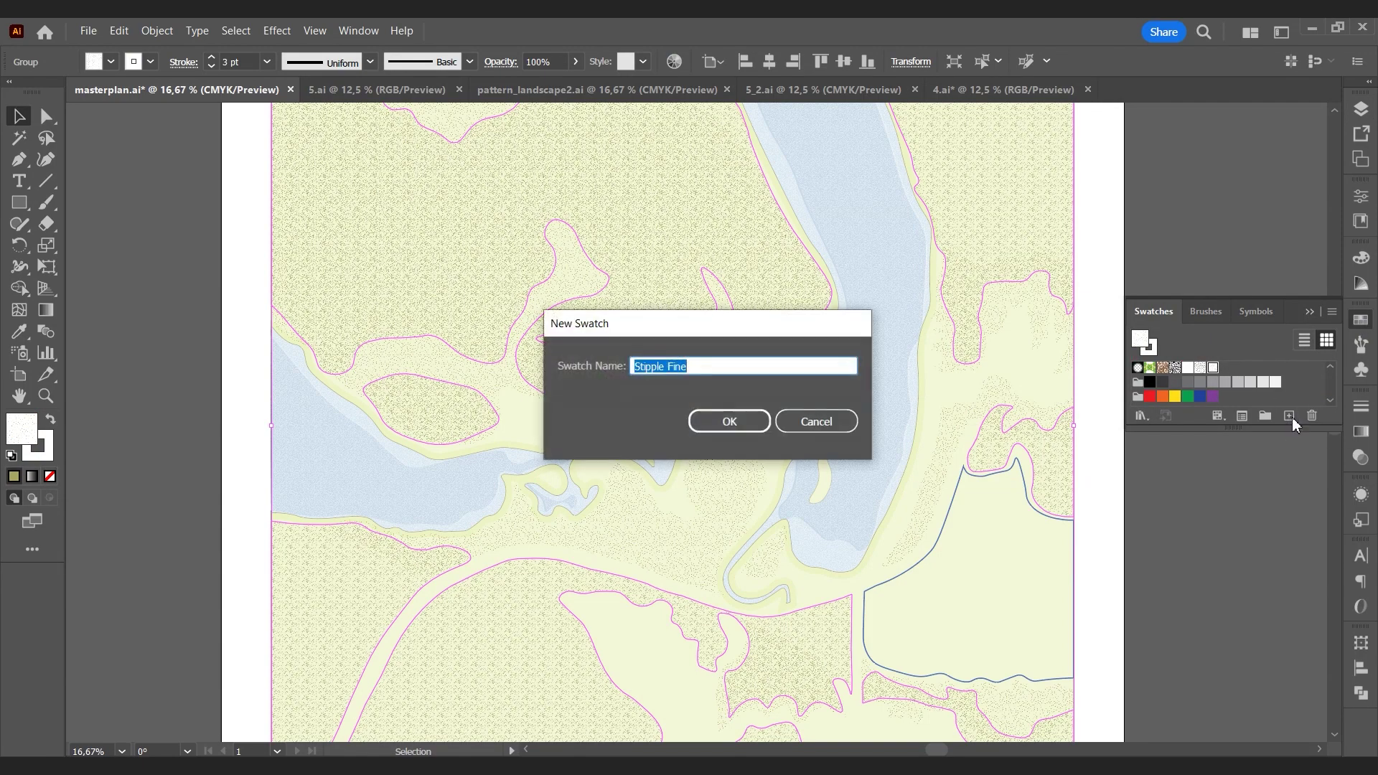
{"action": "left_click", "coordinate": [772, 364]}
{"action": "left_click", "coordinate": [763, 418]}
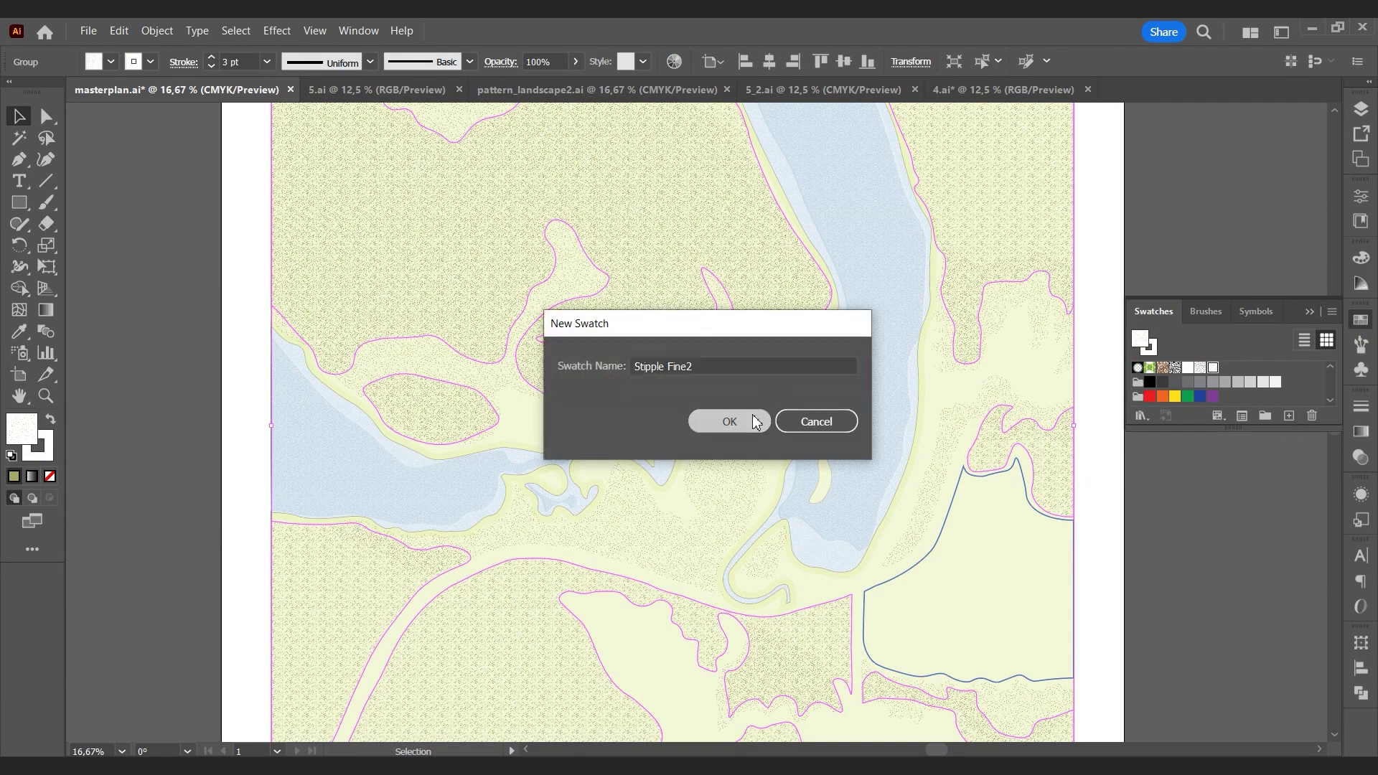
Step: Open the Stipple Fine2 pattern for editing, paste the dots in place and send them to the back
{"action": "left_click", "coordinate": [1242, 416]}
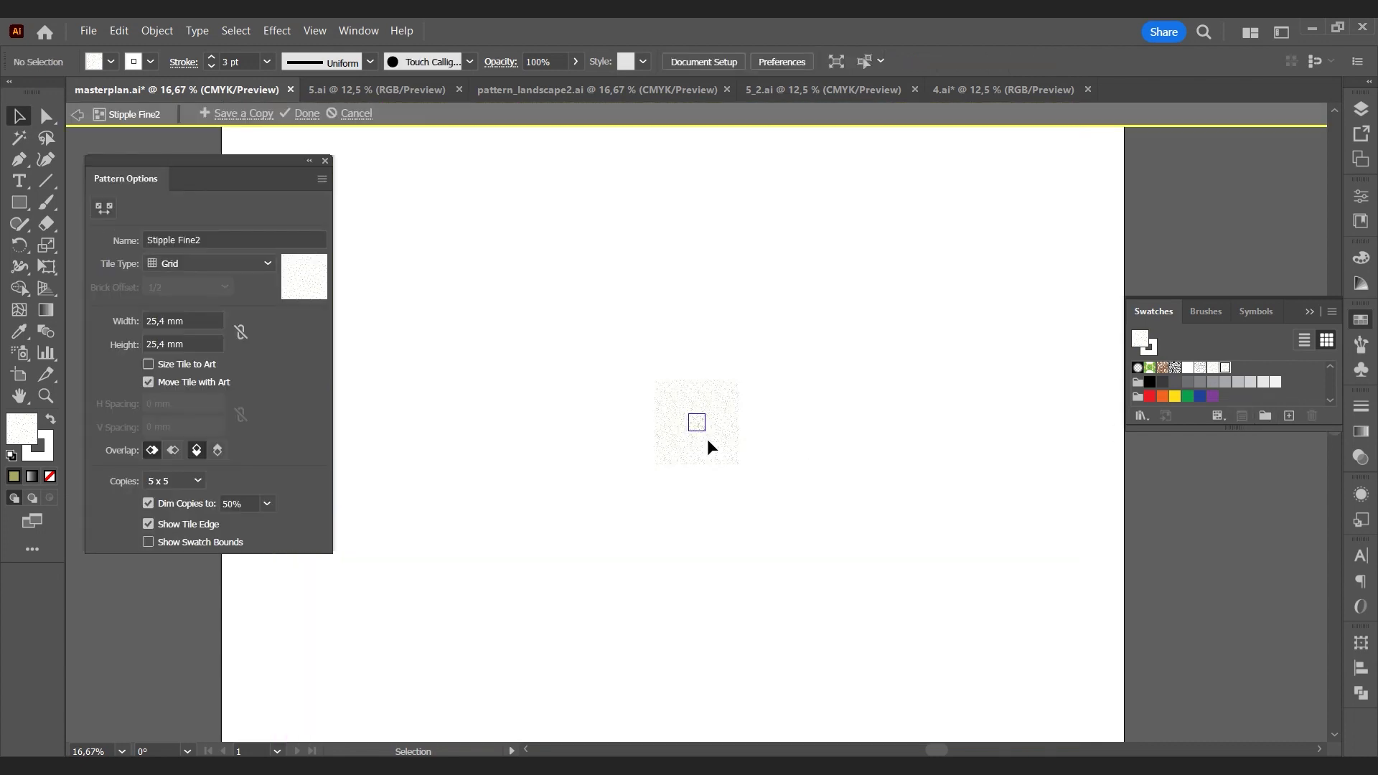
{"action": "key", "text": "ctrl+a"}
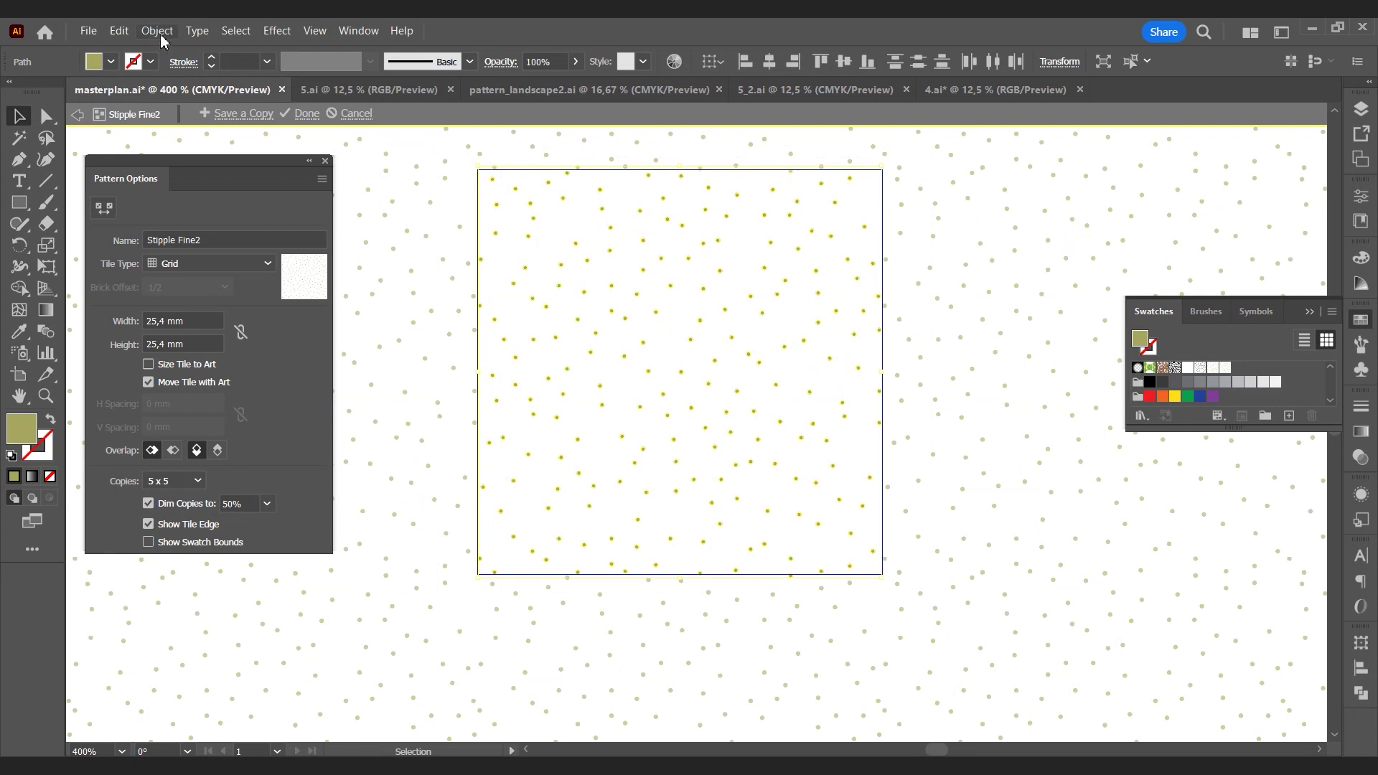
{"action": "left_click", "coordinate": [119, 30]}
{"action": "left_click", "coordinate": [162, 175]}
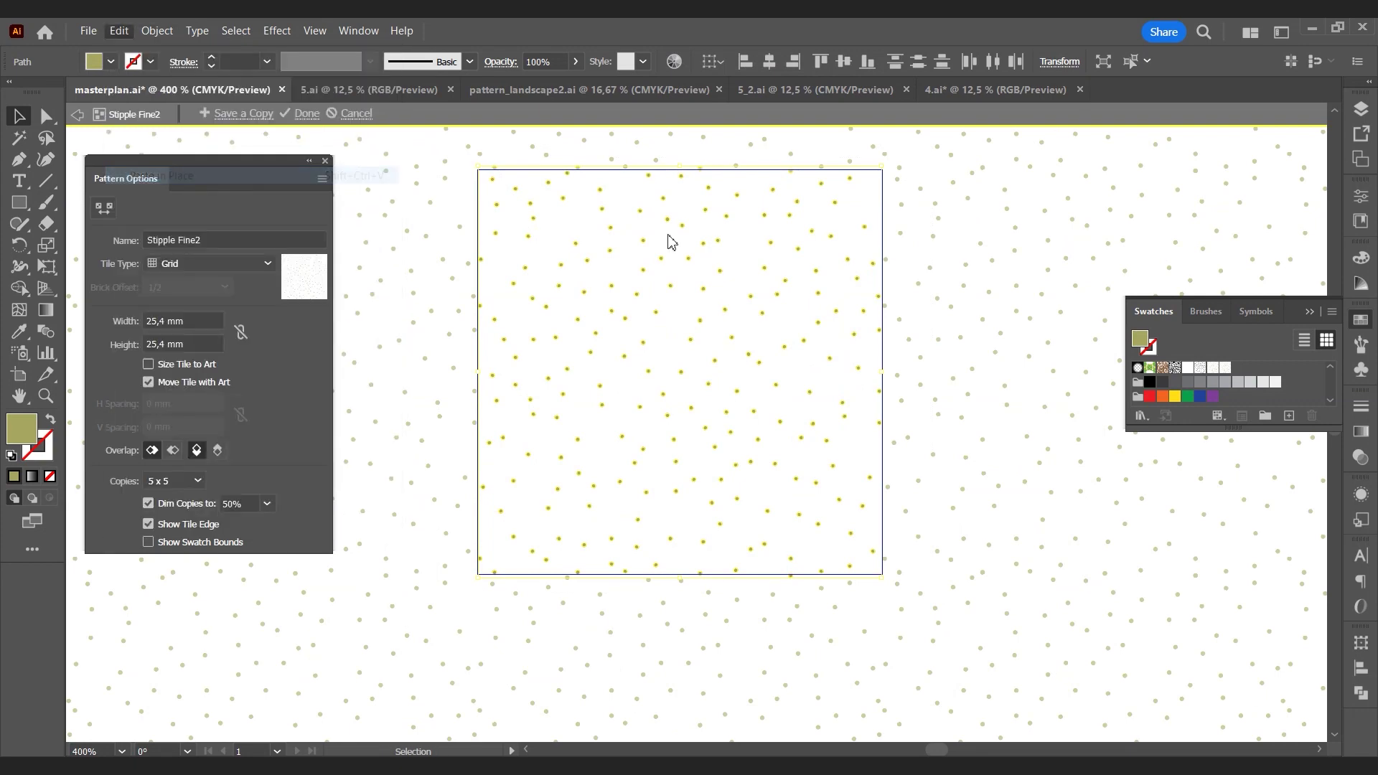
{"action": "right_click", "coordinate": [543, 221]}
{"action": "mouse_move", "coordinate": [644, 552]}
{"action": "left_click", "coordinate": [839, 584]}
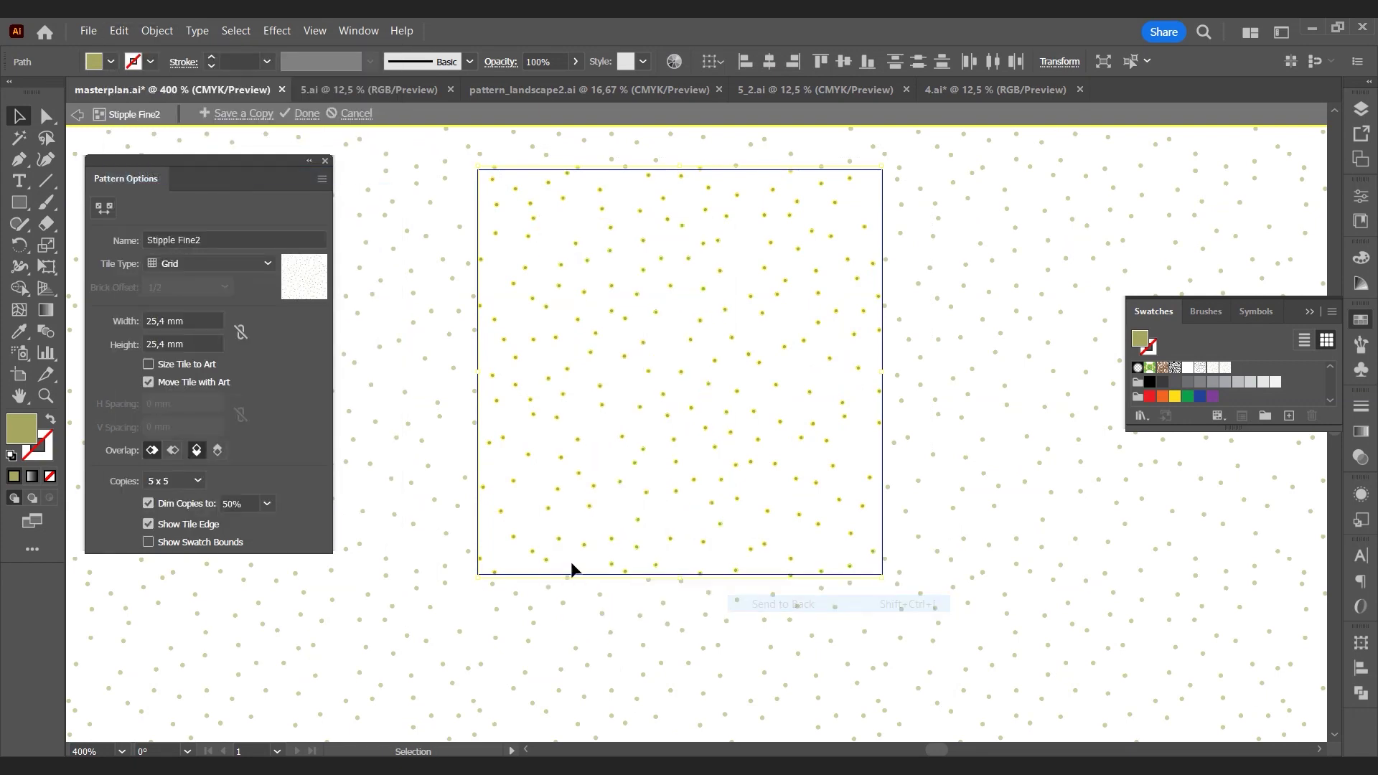
Step: Give the selected dots of the pattern tile a 1 pt stroke in colour A4A55E
{"action": "left_click", "coordinate": [267, 62]}
{"action": "left_click", "coordinate": [292, 137]}
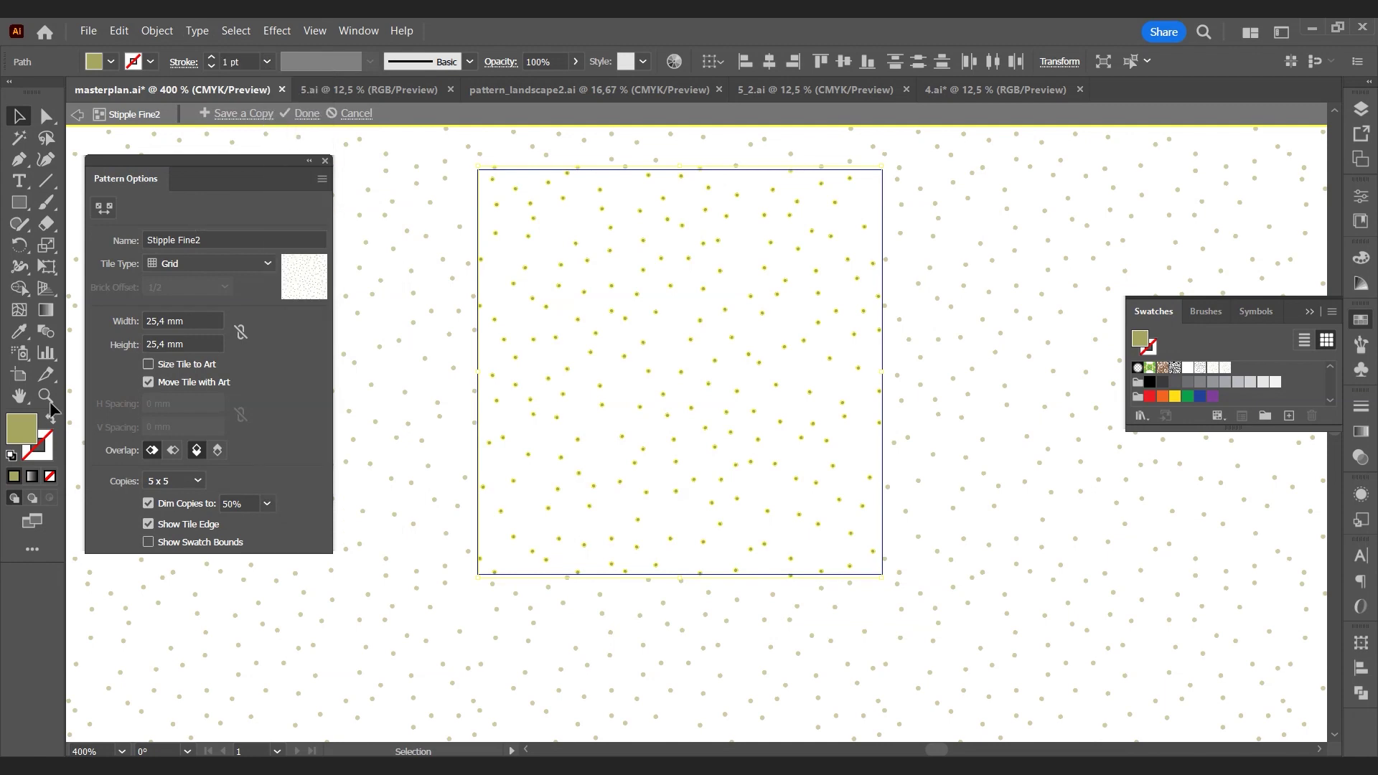
{"action": "left_click", "coordinate": [49, 450]}
{"action": "double_click", "coordinate": [52, 457]}
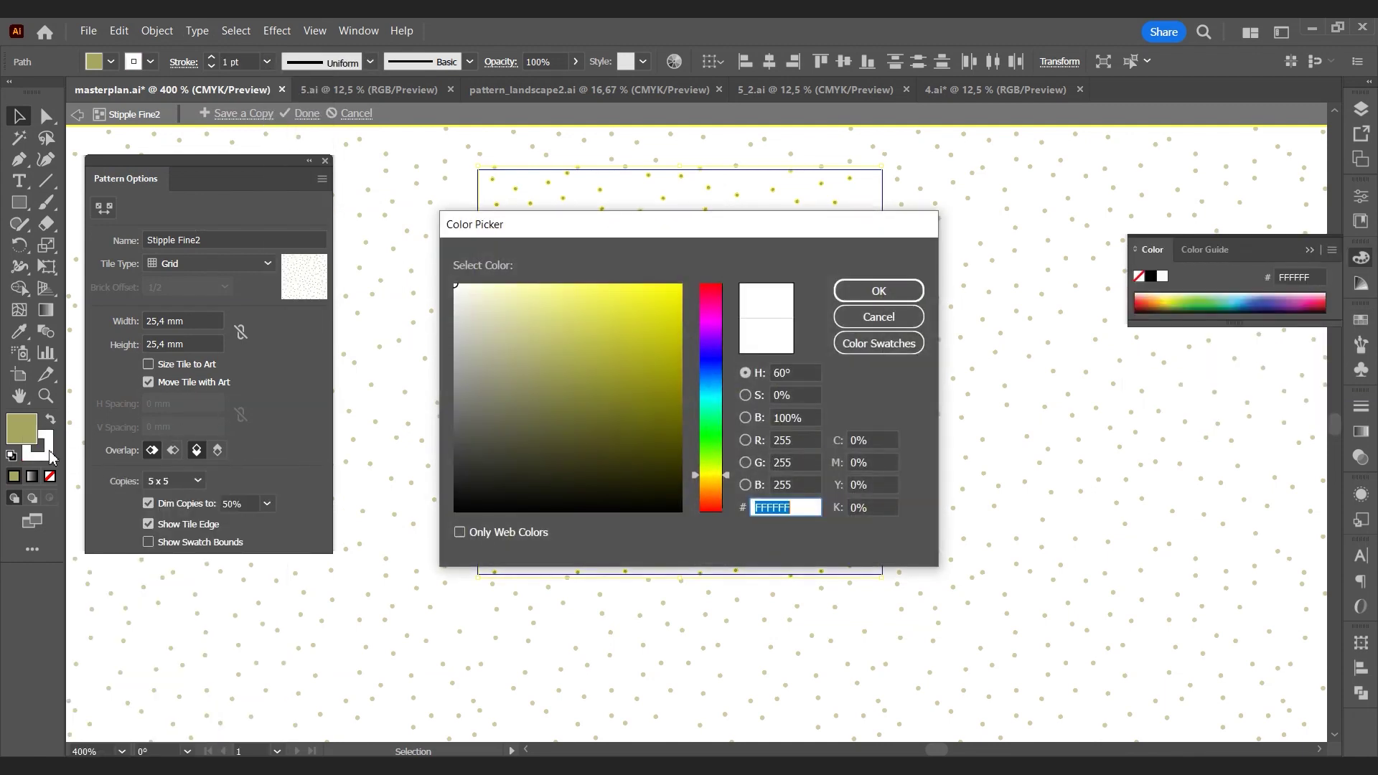
{"action": "left_click", "coordinate": [550, 360]}
{"action": "left_click", "coordinate": [879, 291]}
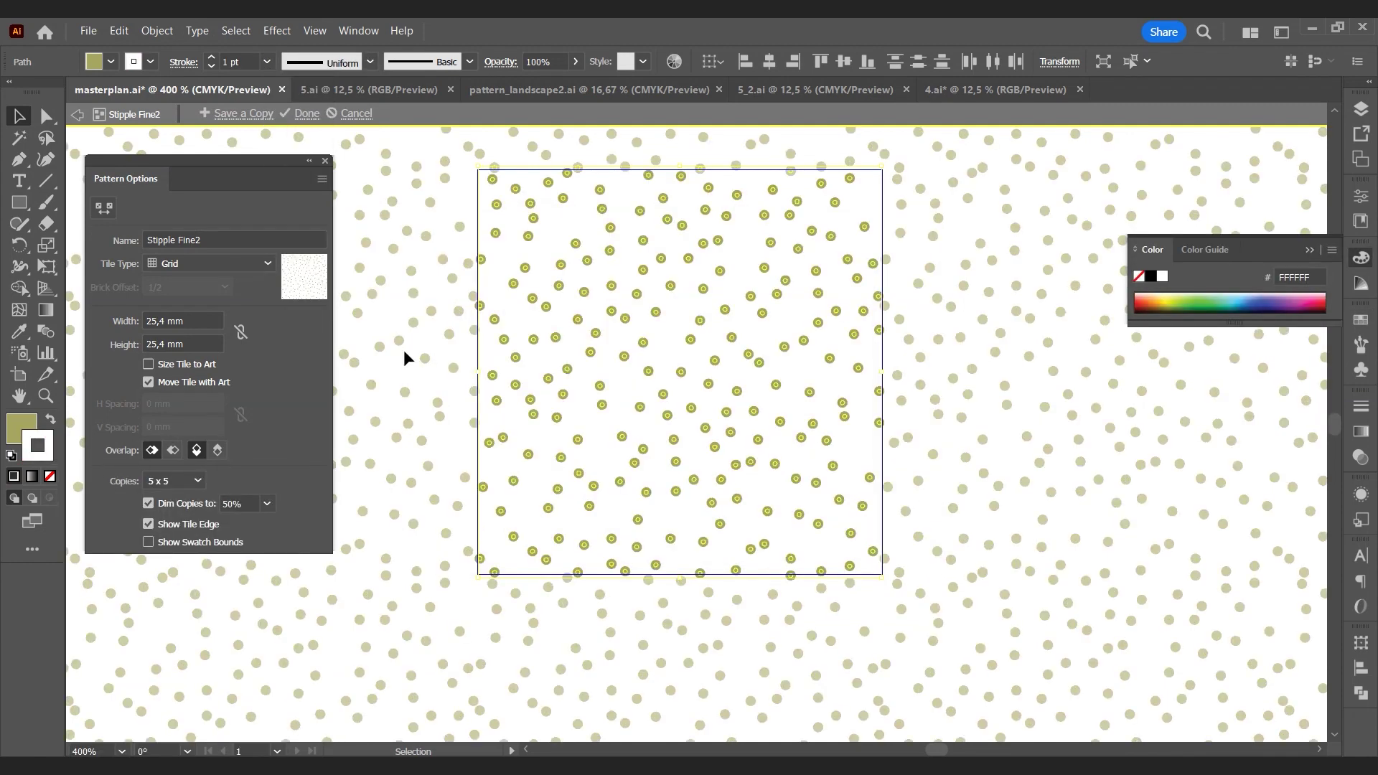
Step: Change the dots' stroke colour to BCBC82 and finish editing the Stipple Fine2 pattern
{"action": "double_click", "coordinate": [37, 447]}
{"action": "left_click", "coordinate": [524, 343]}
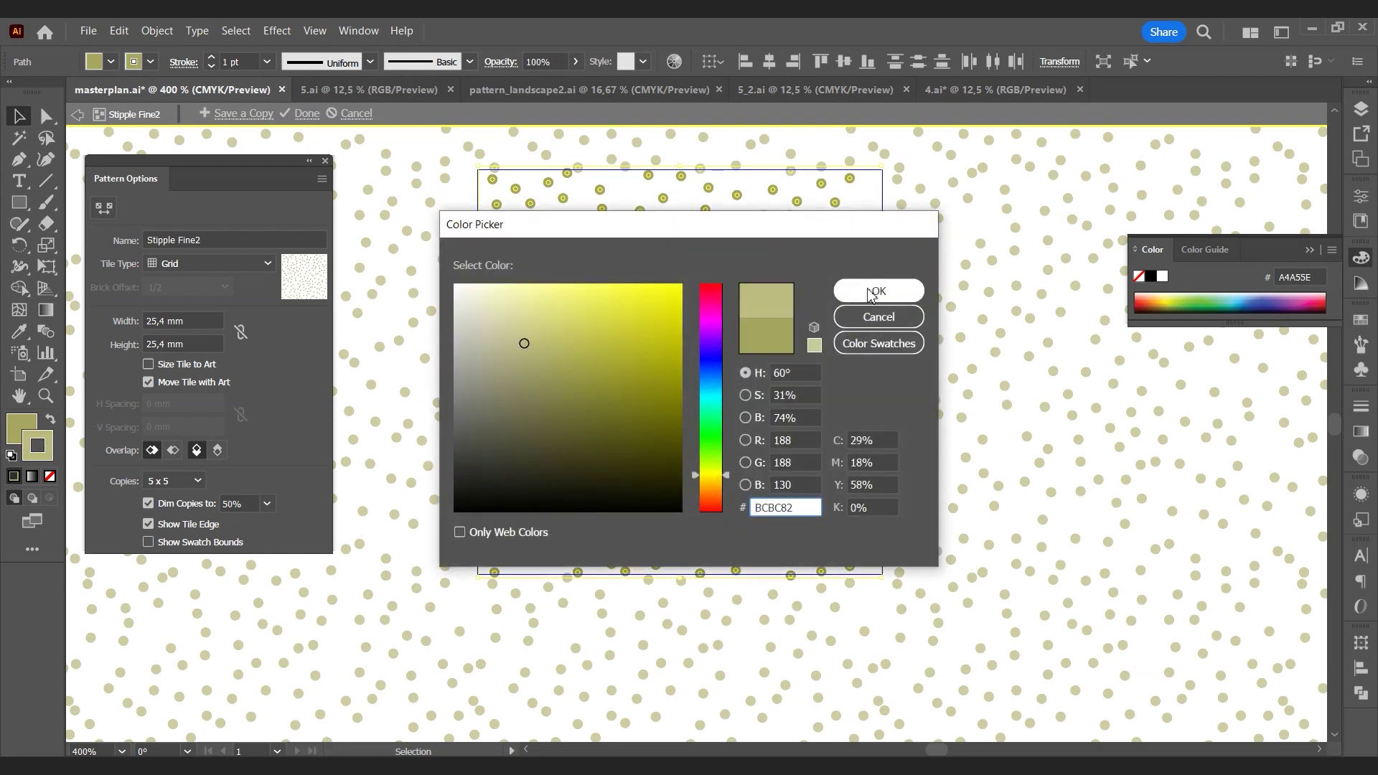
{"action": "left_click", "coordinate": [871, 292]}
{"action": "left_click", "coordinate": [932, 272]}
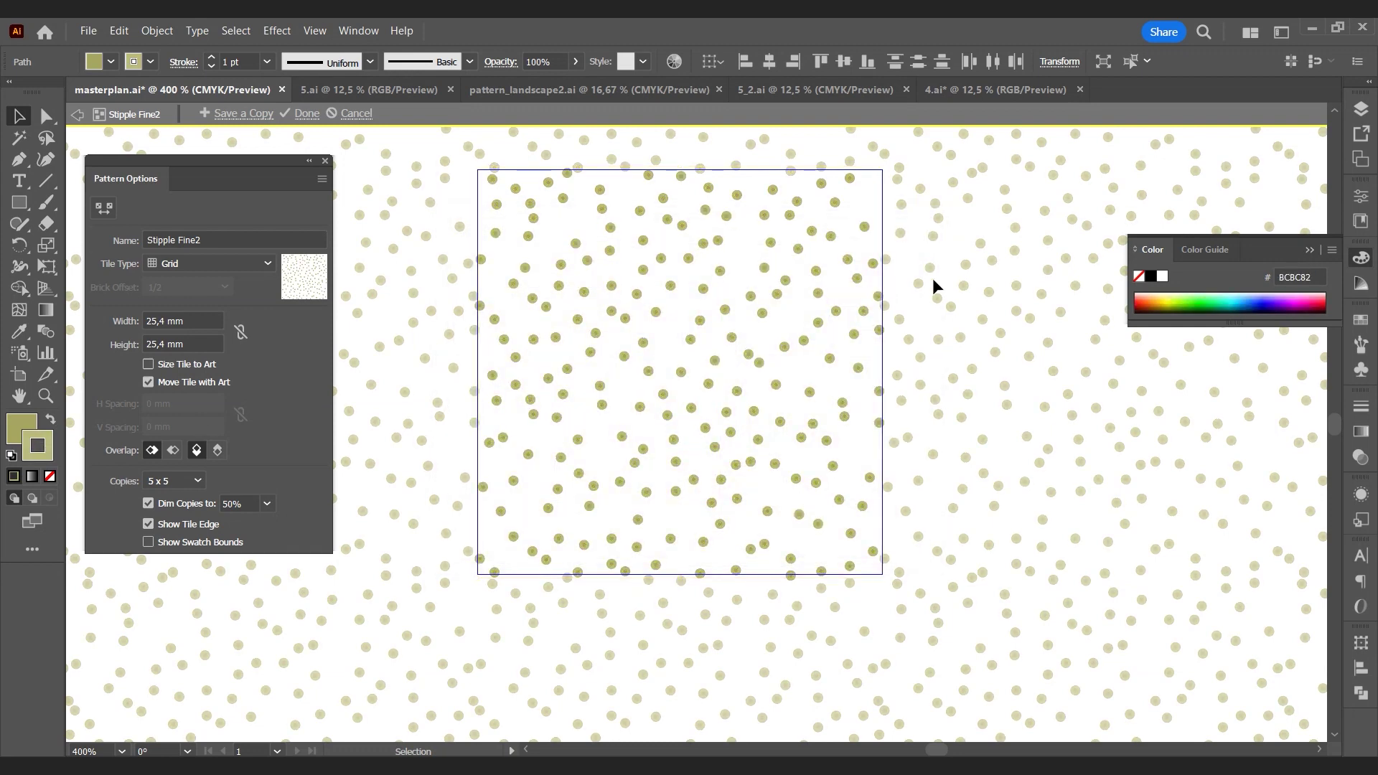
{"action": "left_click", "coordinate": [301, 116]}
{"action": "scroll", "coordinate": [585, 392], "scroll_direction": "down", "scroll_amount": 8}
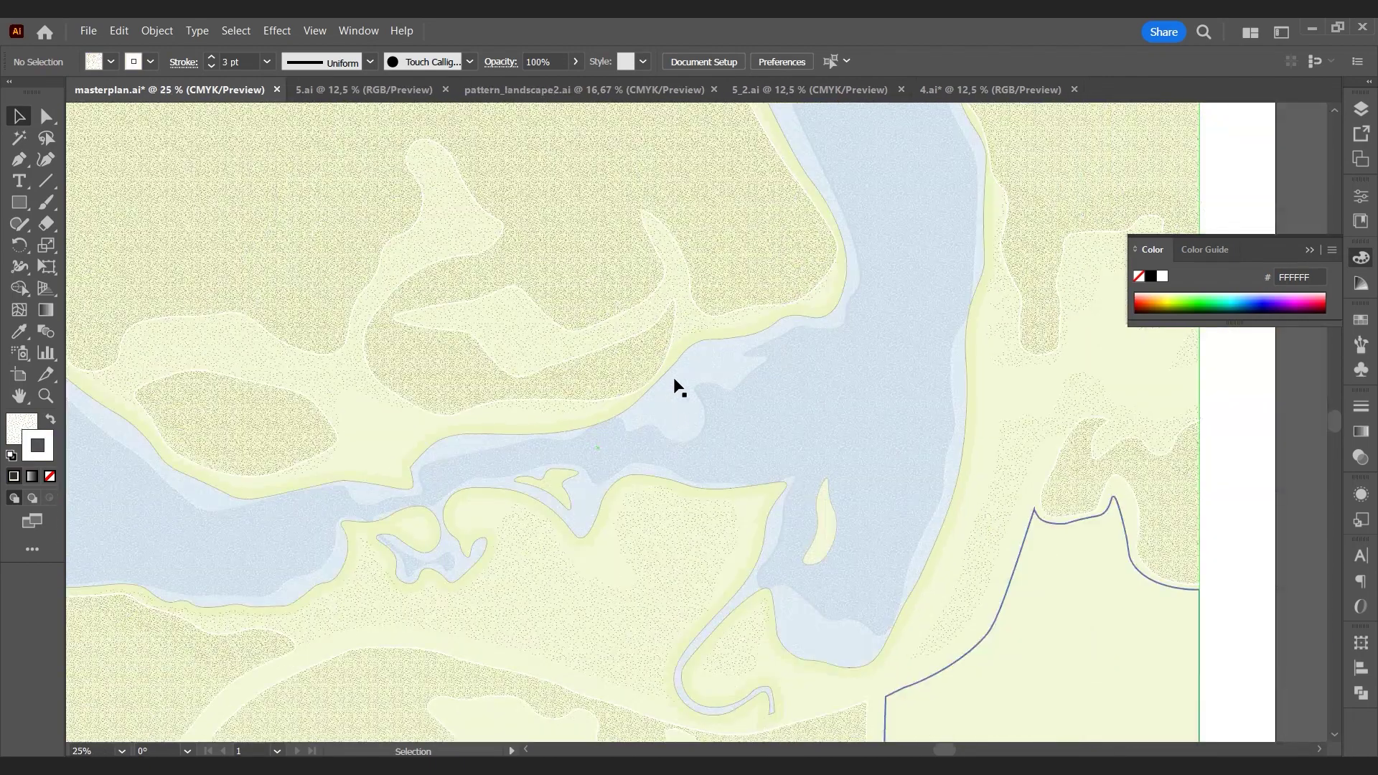
Step: Remove the white stroke from the land-cover group filled with Stipple Fine2 and deselect it
{"action": "scroll", "coordinate": [678, 388], "scroll_direction": "down", "scroll_amount": 1}
{"action": "left_click", "coordinate": [600, 262]}
{"action": "left_click", "coordinate": [50, 476]}
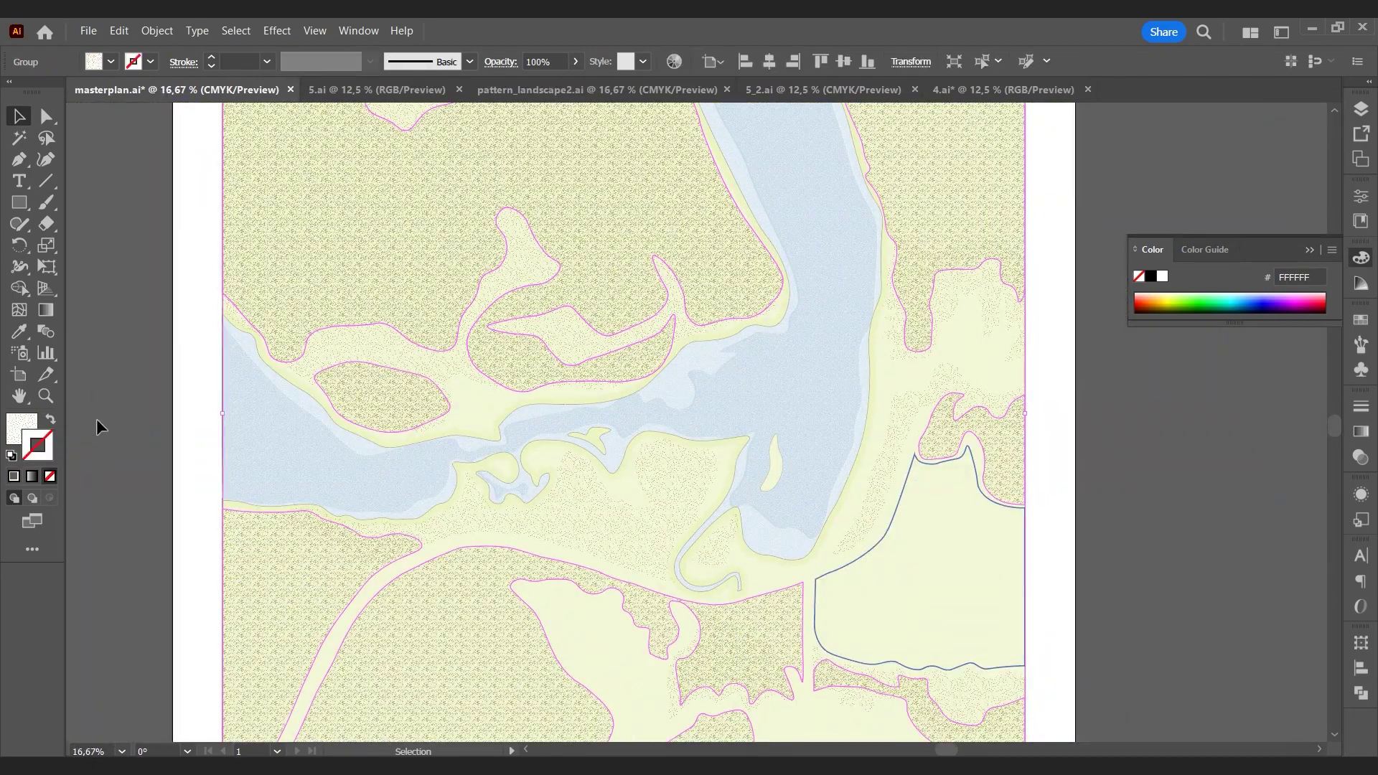
{"action": "left_click", "coordinate": [160, 394]}
Step: Draw a texture sample rectangle about 147 by 113 mm outside the artboard's right edge, then enlarge it from its upper-right corner
{"action": "scroll", "coordinate": [216, 387], "scroll_direction": "down", "scroll_amount": 1}
{"action": "scroll", "coordinate": [424, 357], "scroll_direction": "down", "scroll_amount": 1}
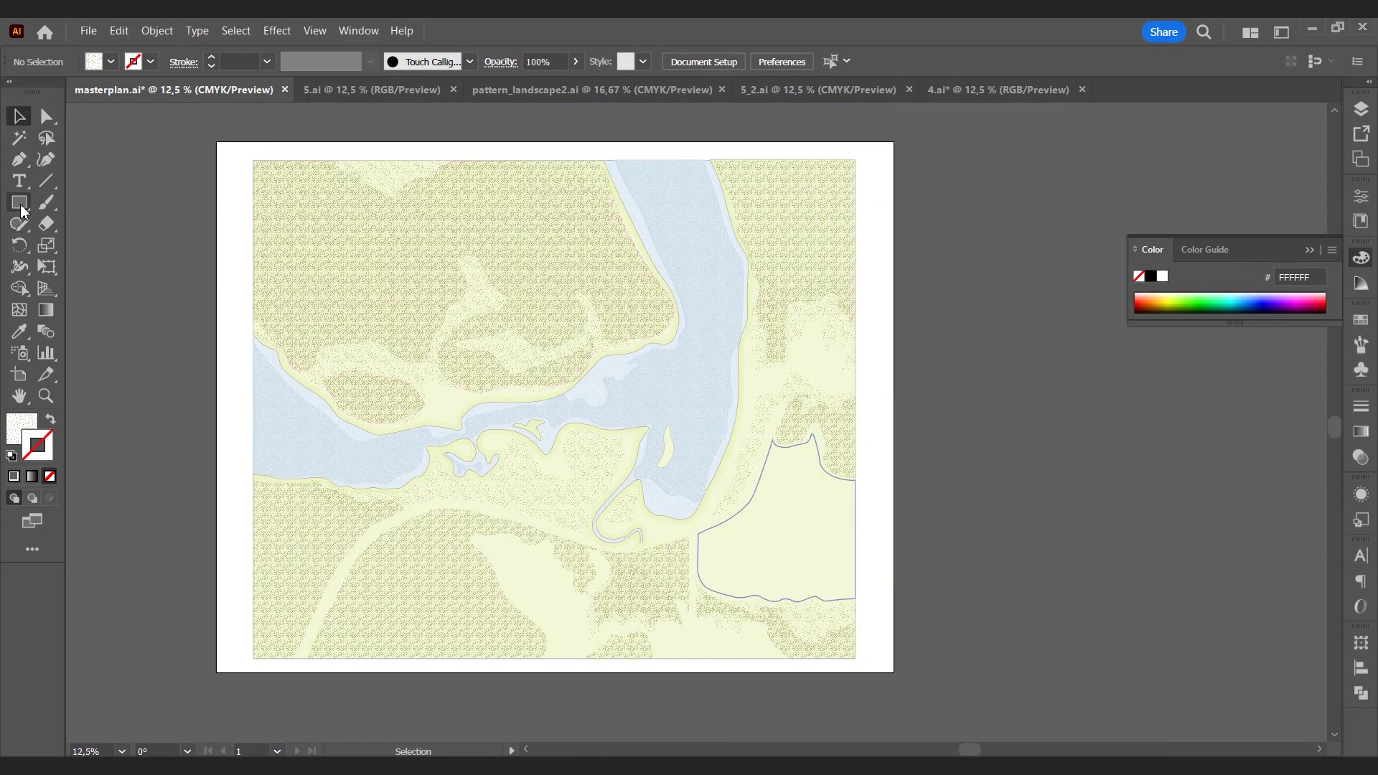
{"action": "mouse_move", "coordinate": [914, 331]}
{"action": "left_mouse_down"}
{"action": "mouse_move", "coordinate": [976, 326]}
{"action": "mouse_move", "coordinate": [987, 275]}
{"action": "left_mouse_up"}
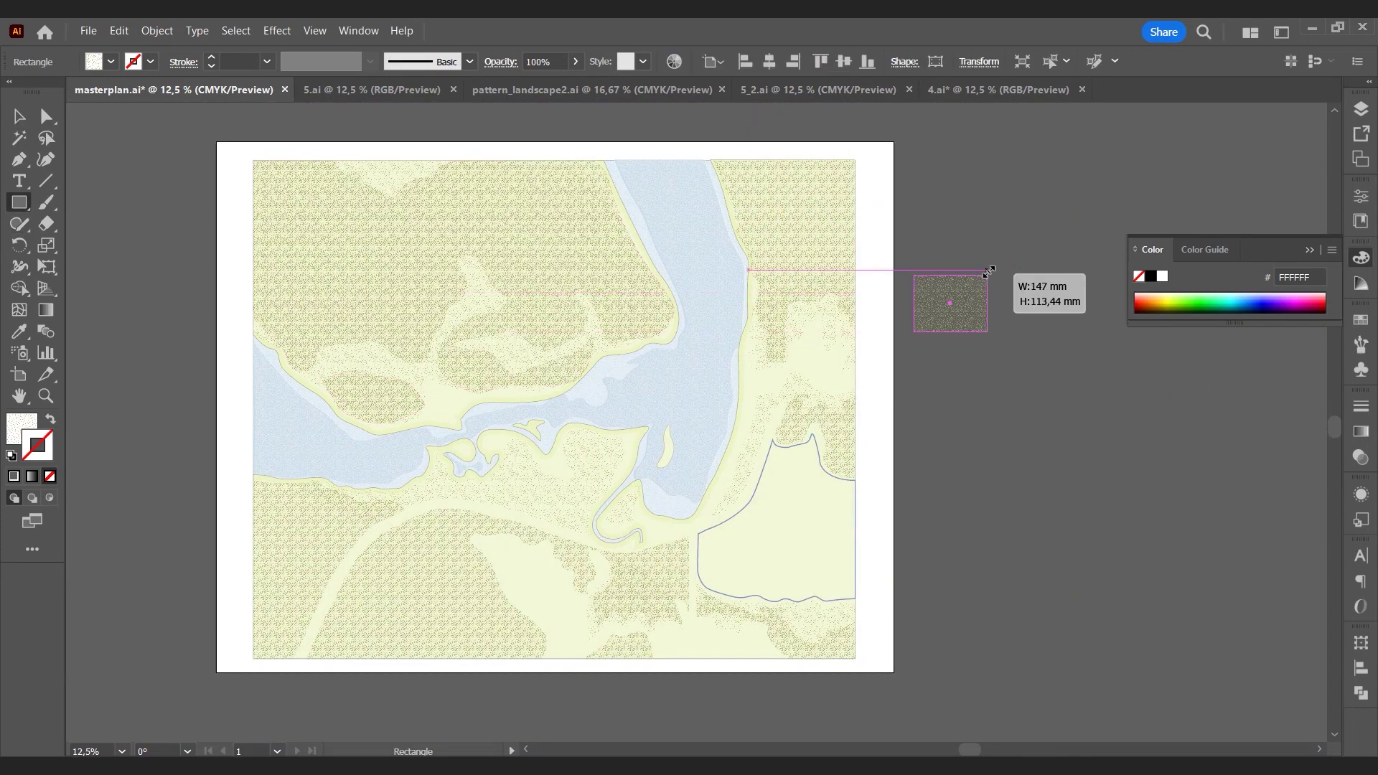
{"action": "left_click", "coordinate": [19, 116]}
{"action": "left_click", "coordinate": [259, 302]}
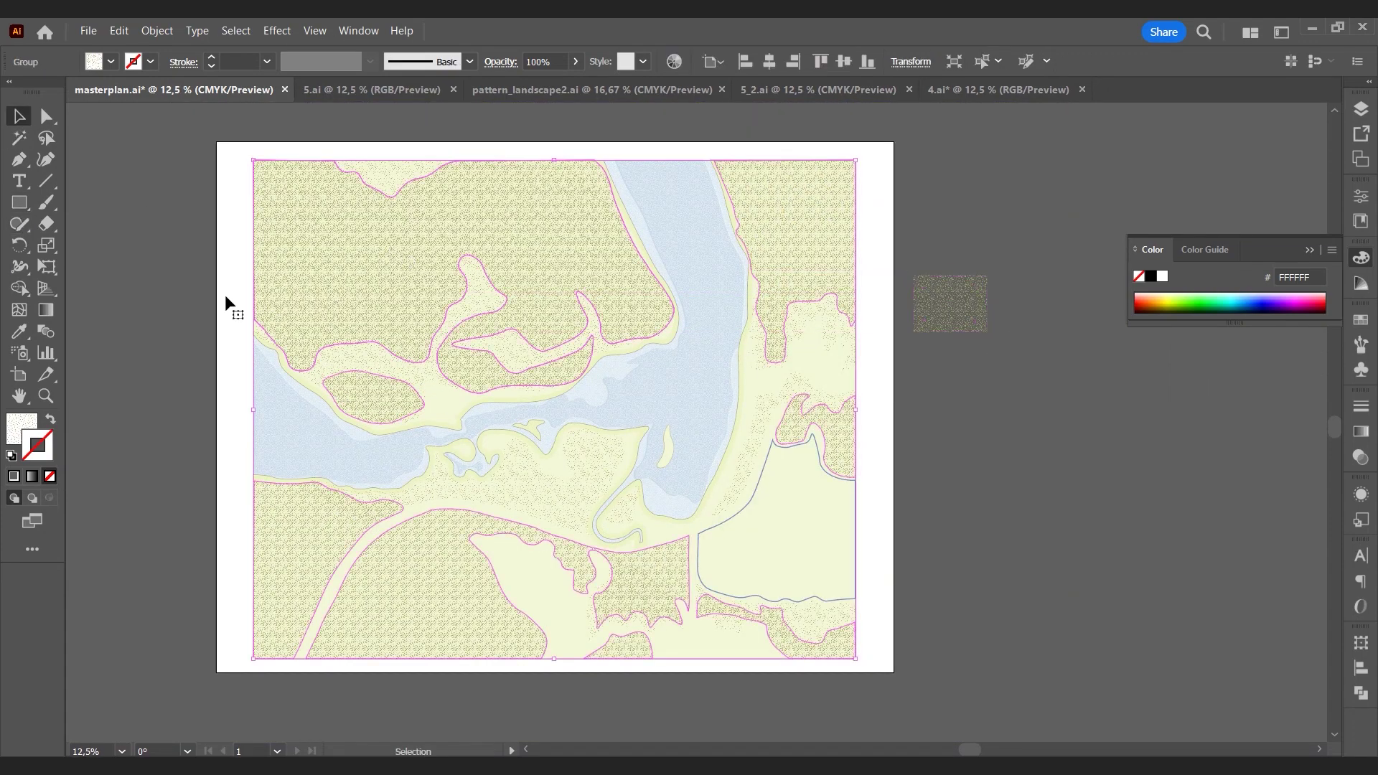
{"action": "key", "text": "v"}
{"action": "left_click", "coordinate": [963, 304]}
{"action": "left_click_drag", "start_coordinate": [988, 275], "coordinate": [1019, 251]}
Step: Copy the sample rectangle's scaled pattern fill to the large land-cover group with the Eyedropper, then delete the sample
{"action": "left_click", "coordinate": [656, 256]}
{"action": "key", "text": "i"}
{"action": "left_click", "coordinate": [956, 285]}
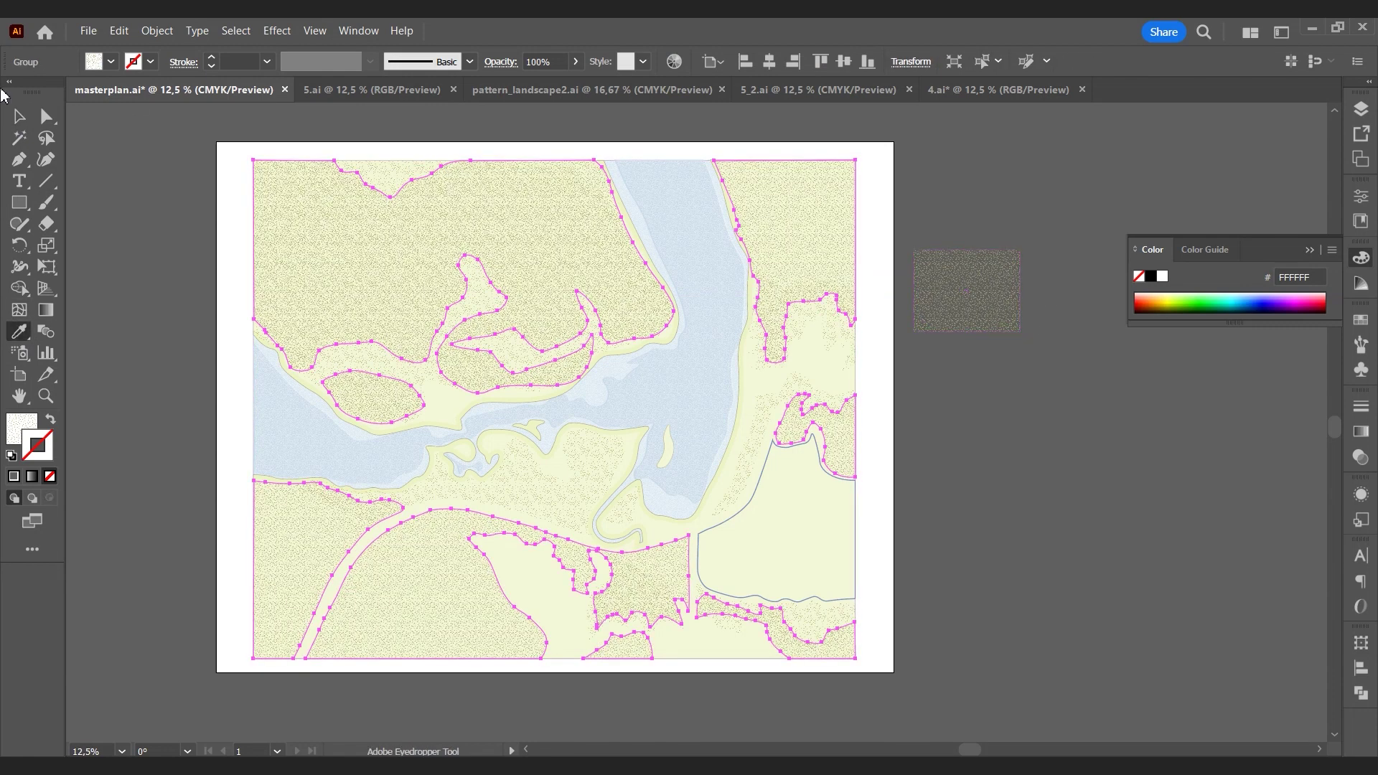
{"action": "left_click", "coordinate": [19, 117]}
{"action": "left_click", "coordinate": [920, 394]}
{"action": "left_click", "coordinate": [944, 291]}
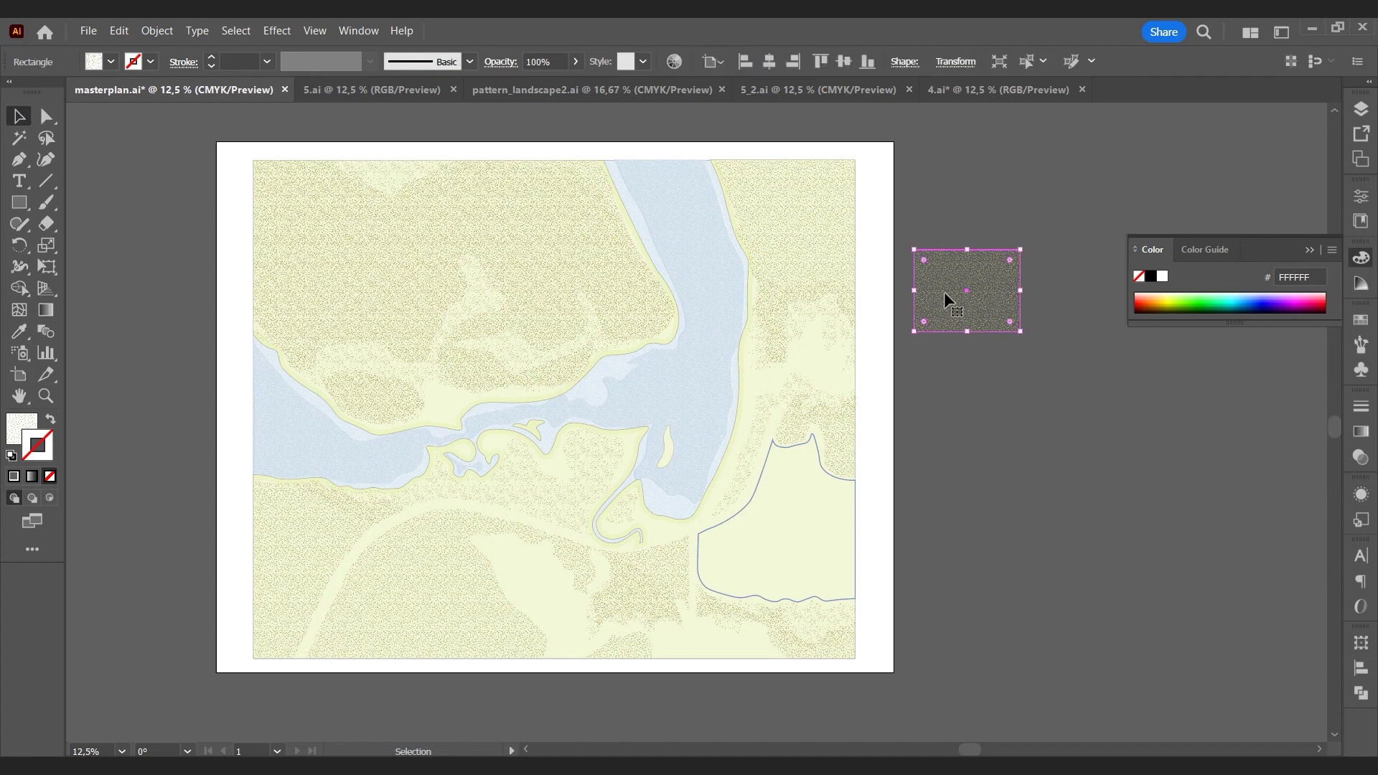
{"action": "key", "text": "Delete"}
Step: Remove the stroke of the blue-outlined area and fill it with a grey lined texture from the Basic Graphics_Textures swatch library
{"action": "left_click", "coordinate": [818, 459]}
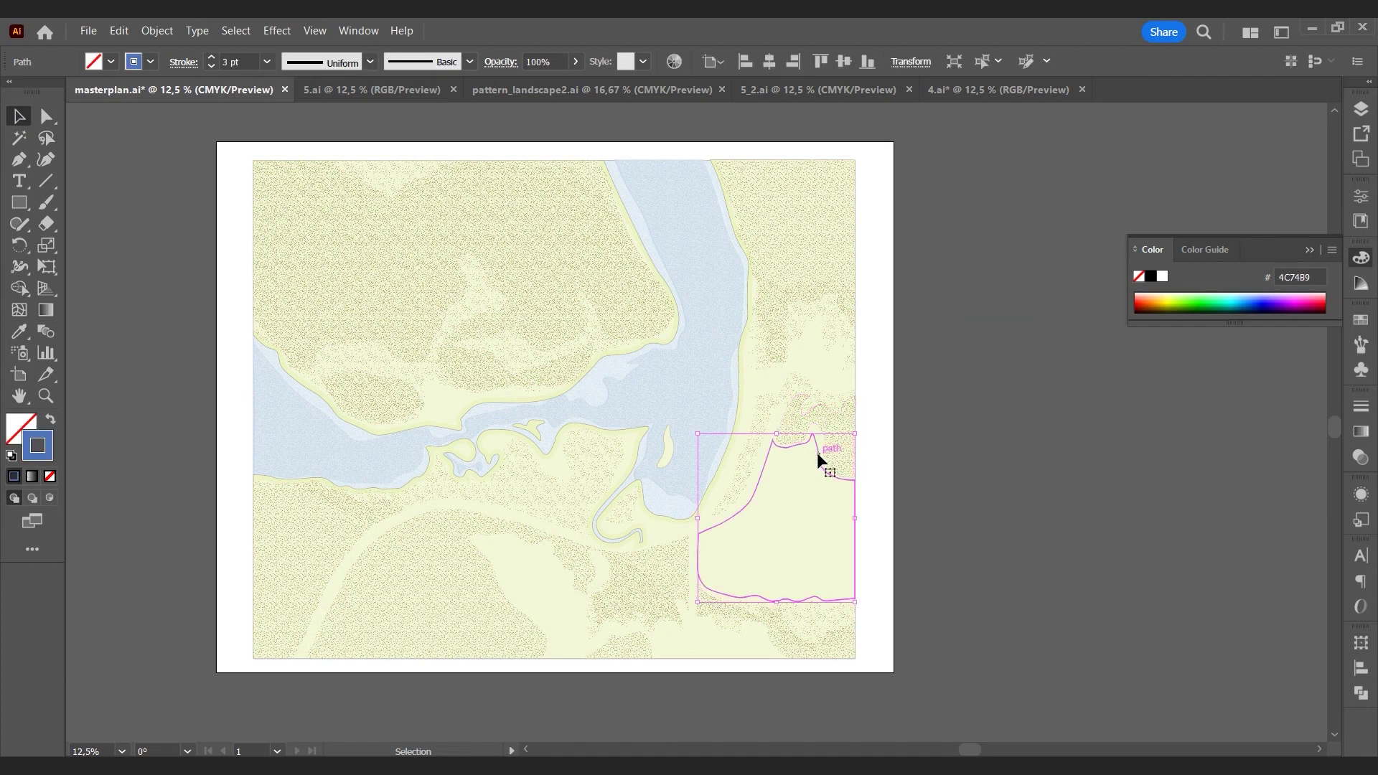
{"action": "key", "text": "slash"}
{"action": "left_click", "coordinate": [1366, 329]}
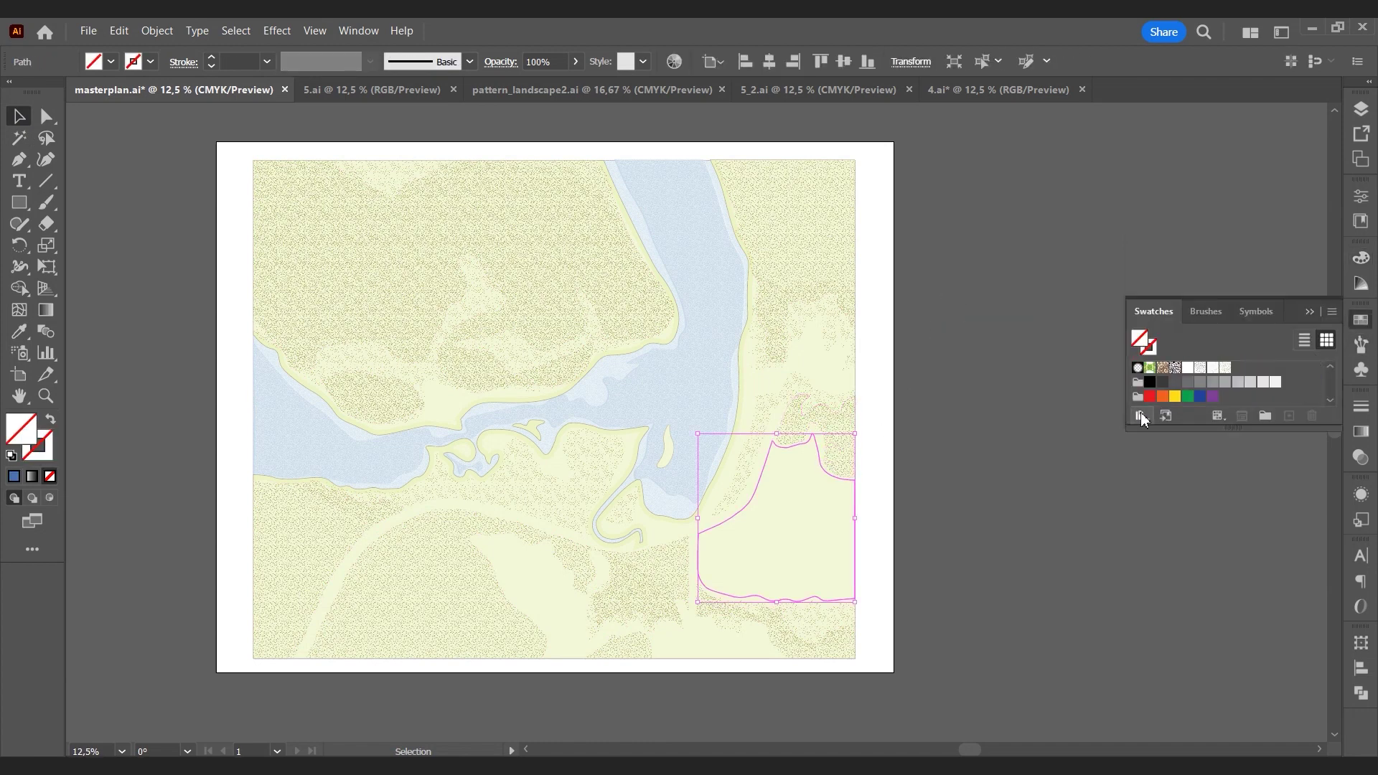
{"action": "left_click", "coordinate": [1141, 415]}
{"action": "mouse_move", "coordinate": [1191, 587]}
{"action": "mouse_move", "coordinate": [1080, 586]}
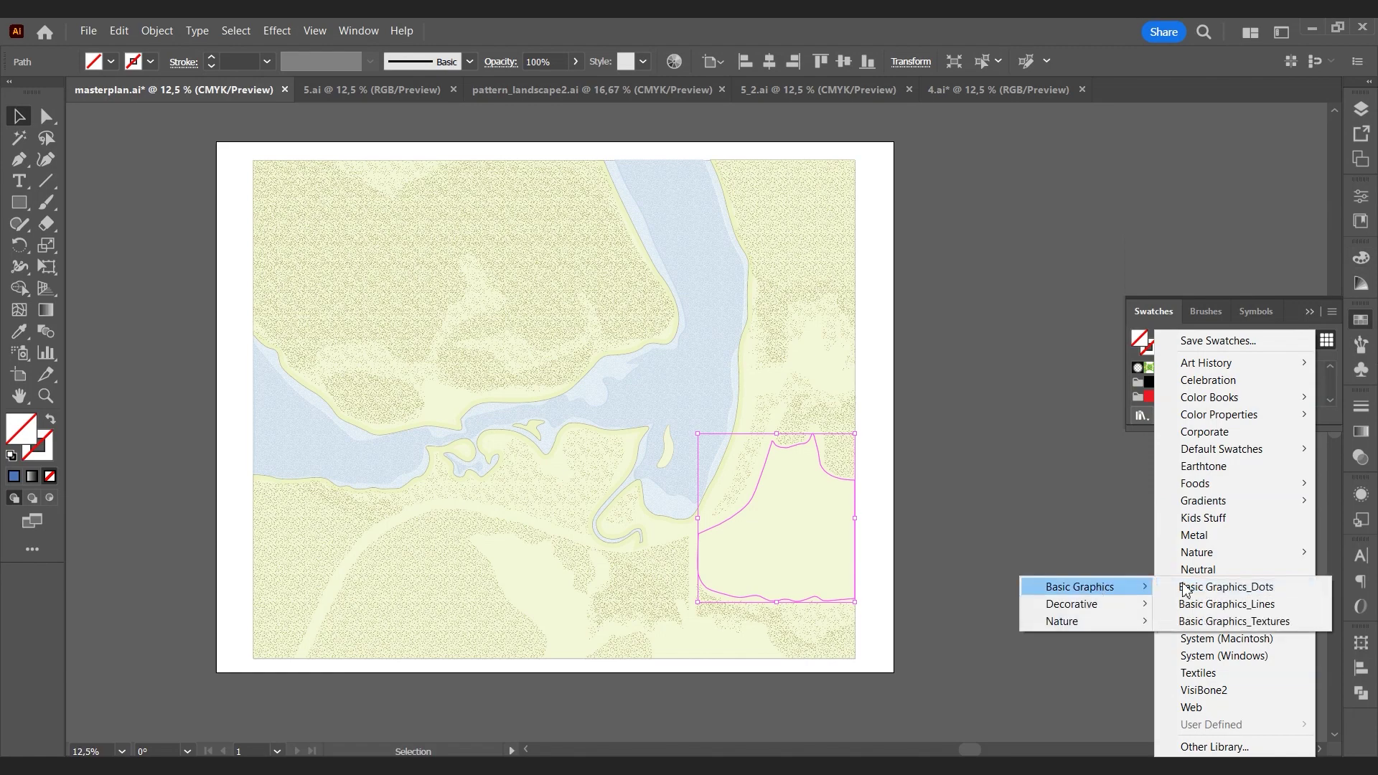
{"action": "left_click", "coordinate": [1252, 621]}
{"action": "left_click", "coordinate": [961, 485]}
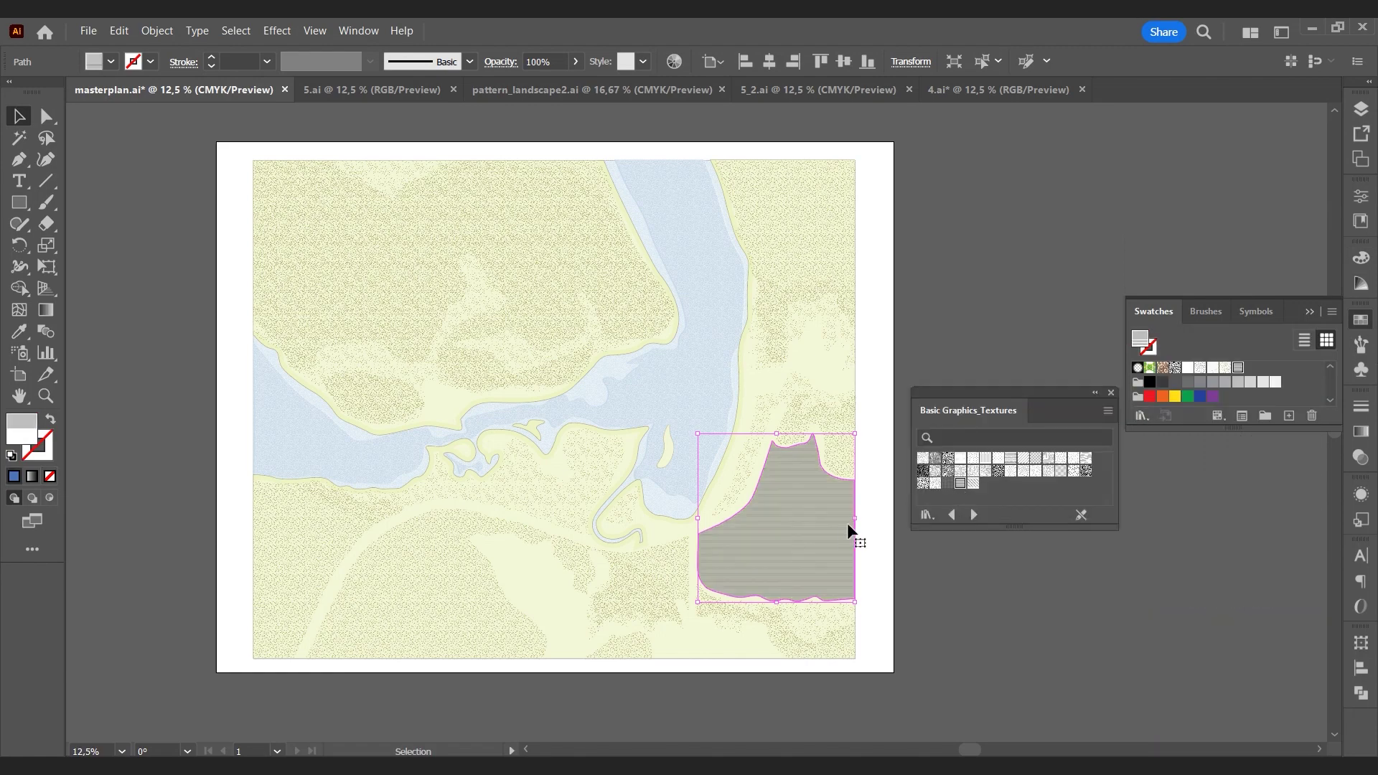
Step: Fill the selected land-cover area in the map's lower-right part with the Circle Lines texture and deselect it
{"action": "scroll", "coordinate": [837, 528], "scroll_direction": "up", "scroll_amount": 4}
{"action": "left_click", "coordinate": [962, 459]}
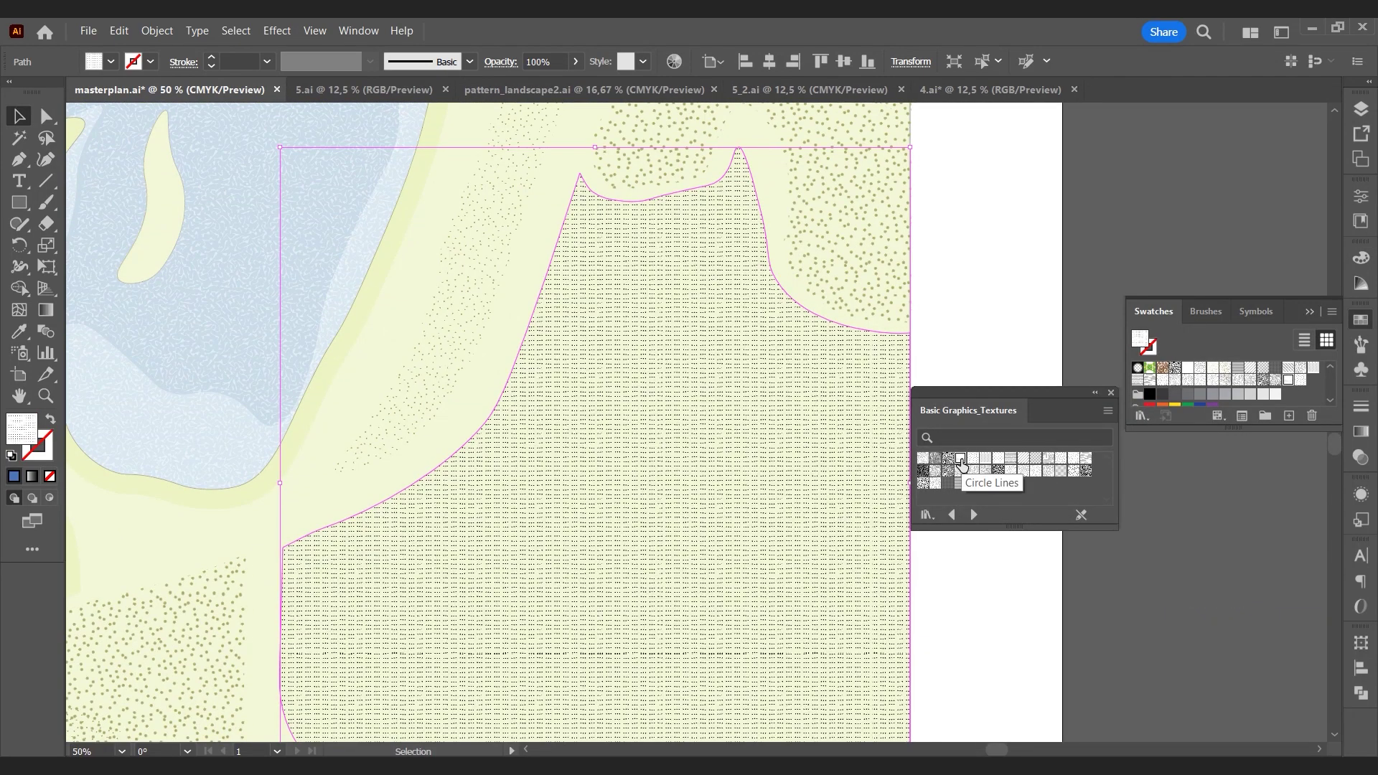
{"action": "left_click", "coordinate": [977, 355]}
Step: Draw a small sample rectangle with the same fill on the white margin right of the map and enlarge it from its upper-right corner
{"action": "key", "text": "m"}
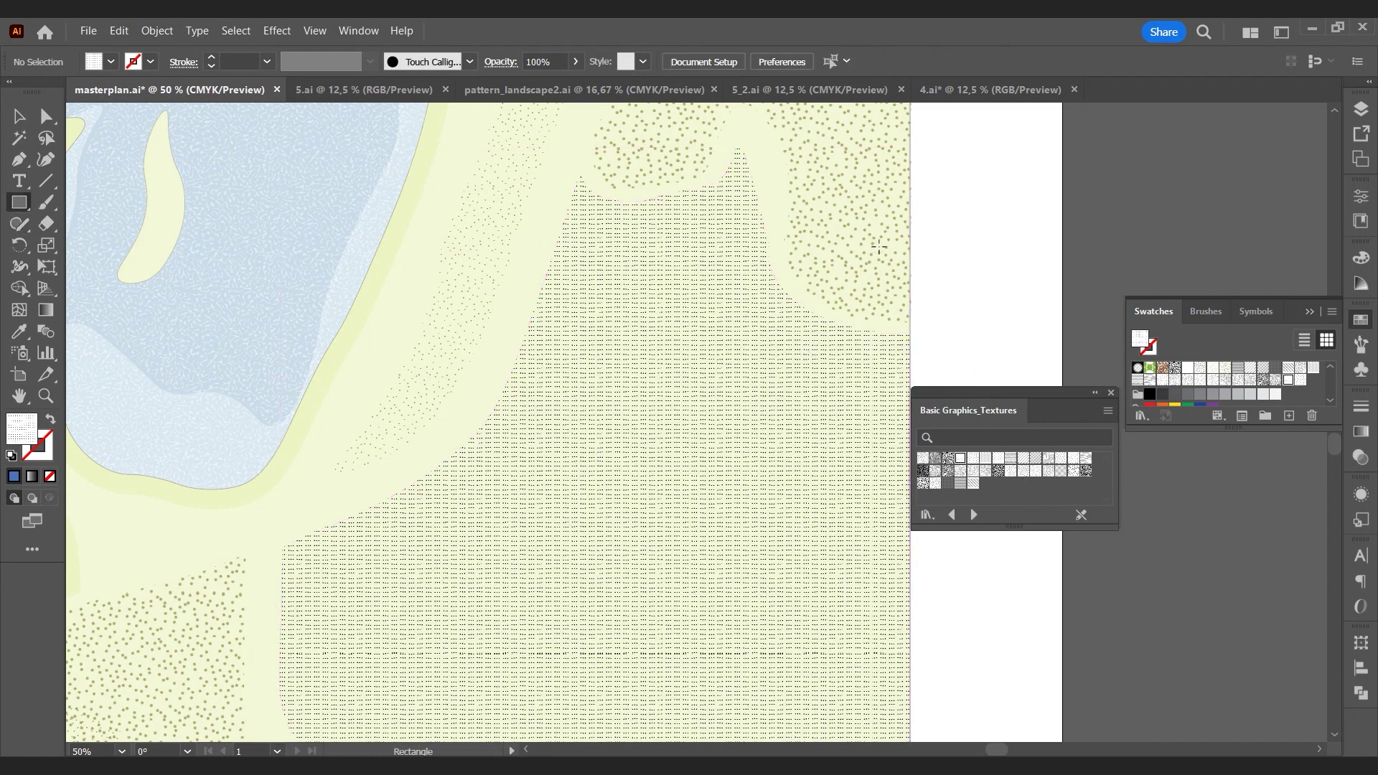
{"action": "left_click_drag", "start_coordinate": [931, 238], "coordinate": [977, 310]}
{"action": "left_click_drag", "start_coordinate": [977, 238], "coordinate": [1013, 184]}
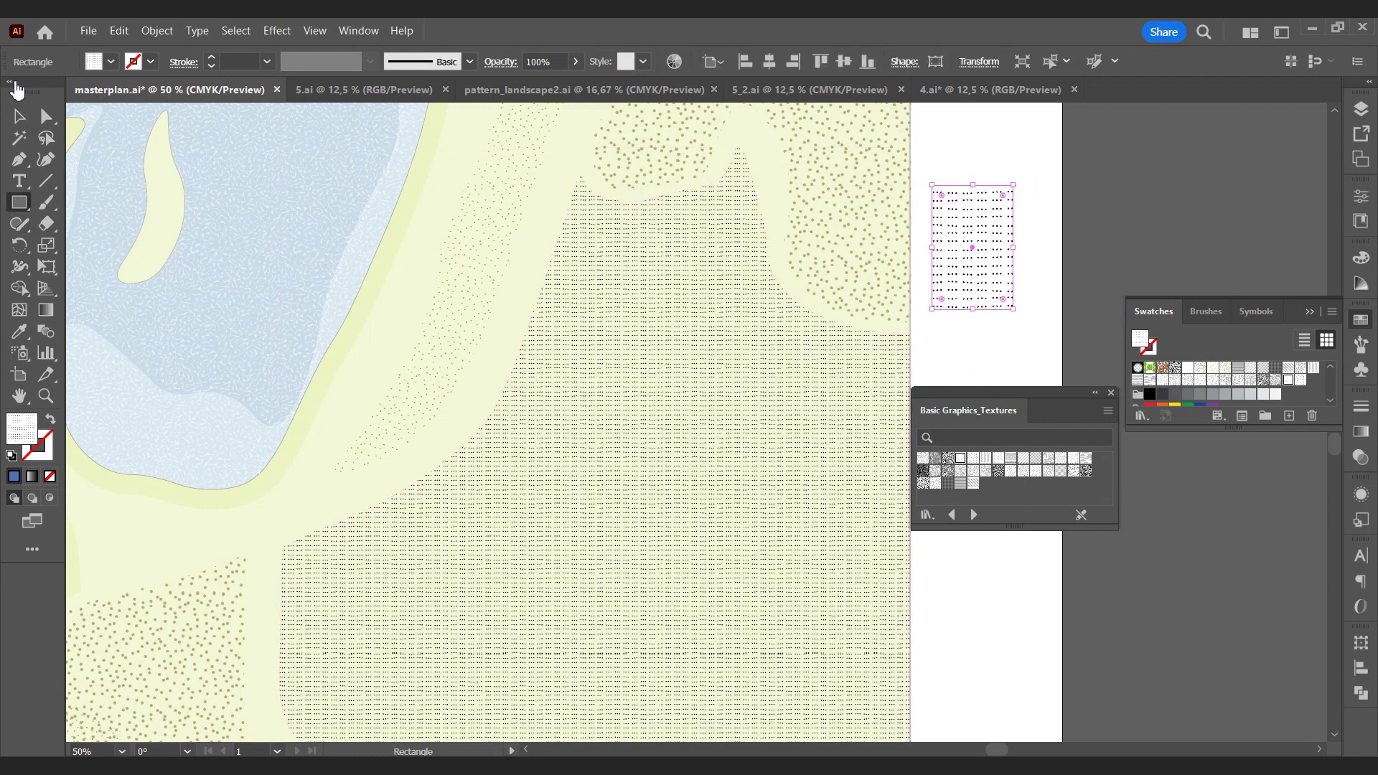
Step: Copy the sample rectangle's scaled Circle Lines fill to the lower-right land-cover area with the Eyedropper, then delete the sample
{"action": "key", "text": "v"}
{"action": "left_click", "coordinate": [718, 251]}
{"action": "key", "text": "i"}
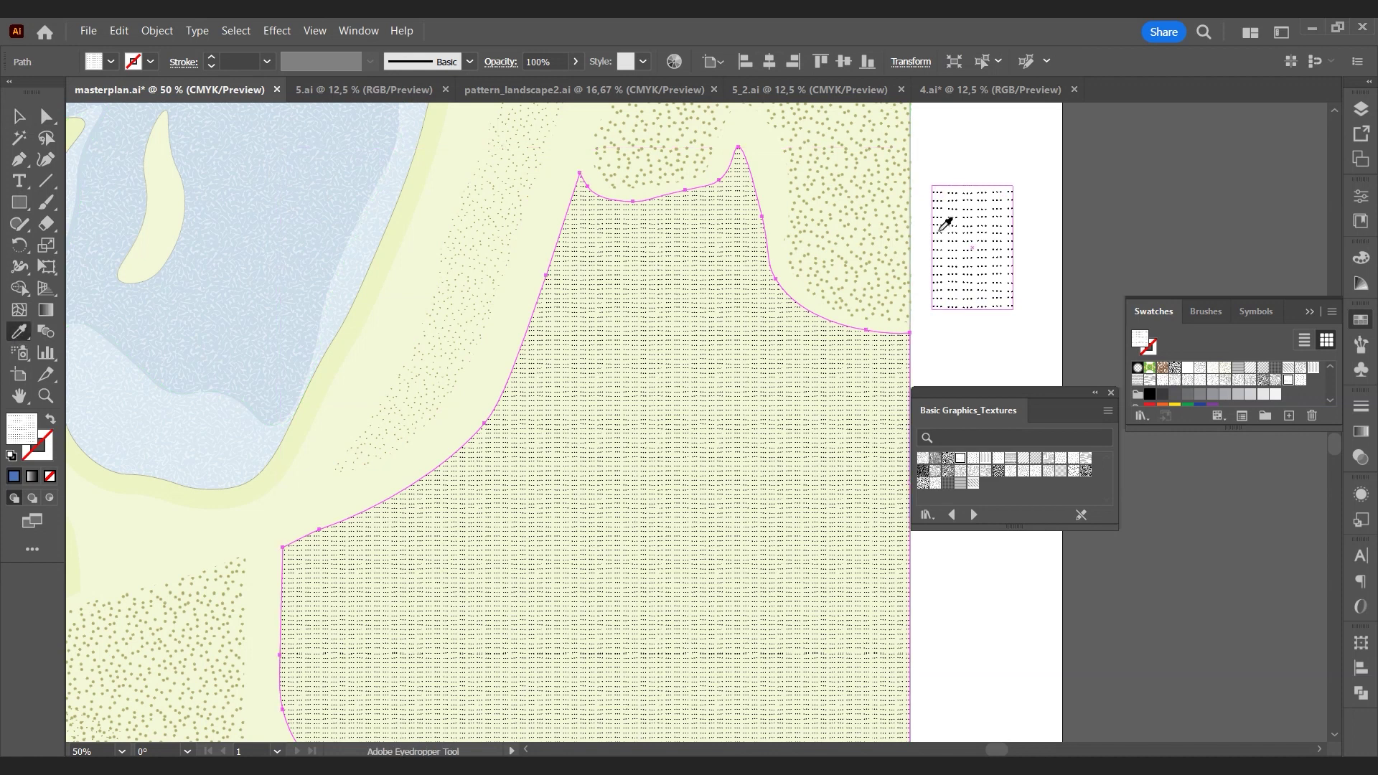
{"action": "left_click", "coordinate": [955, 221]}
{"action": "left_click", "coordinate": [18, 115]}
{"action": "left_click", "coordinate": [990, 213]}
{"action": "key", "text": "Delete"}
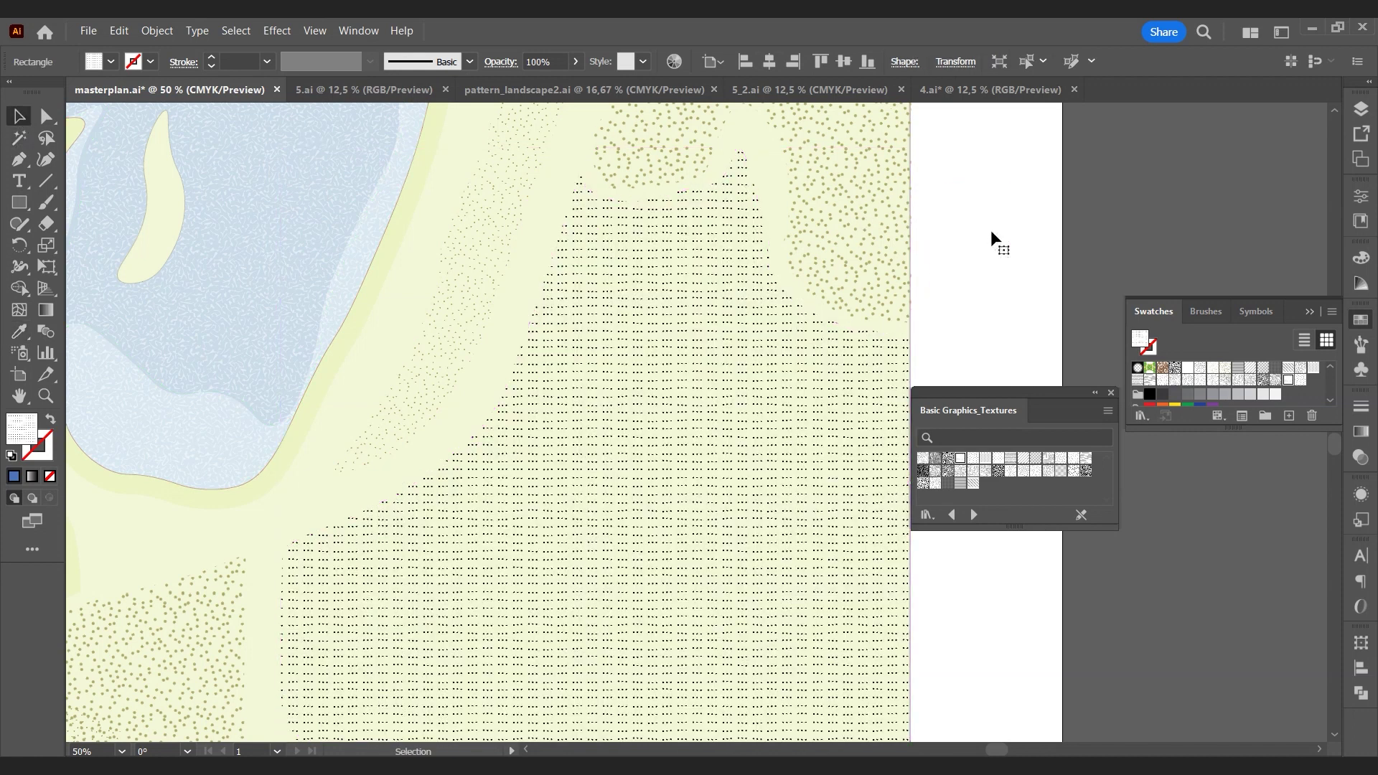
Step: Edit the Circle Lines pattern, recolour the strokes of all its lines to olive A4A55E and save the pattern
{"action": "left_click", "coordinate": [1236, 414]}
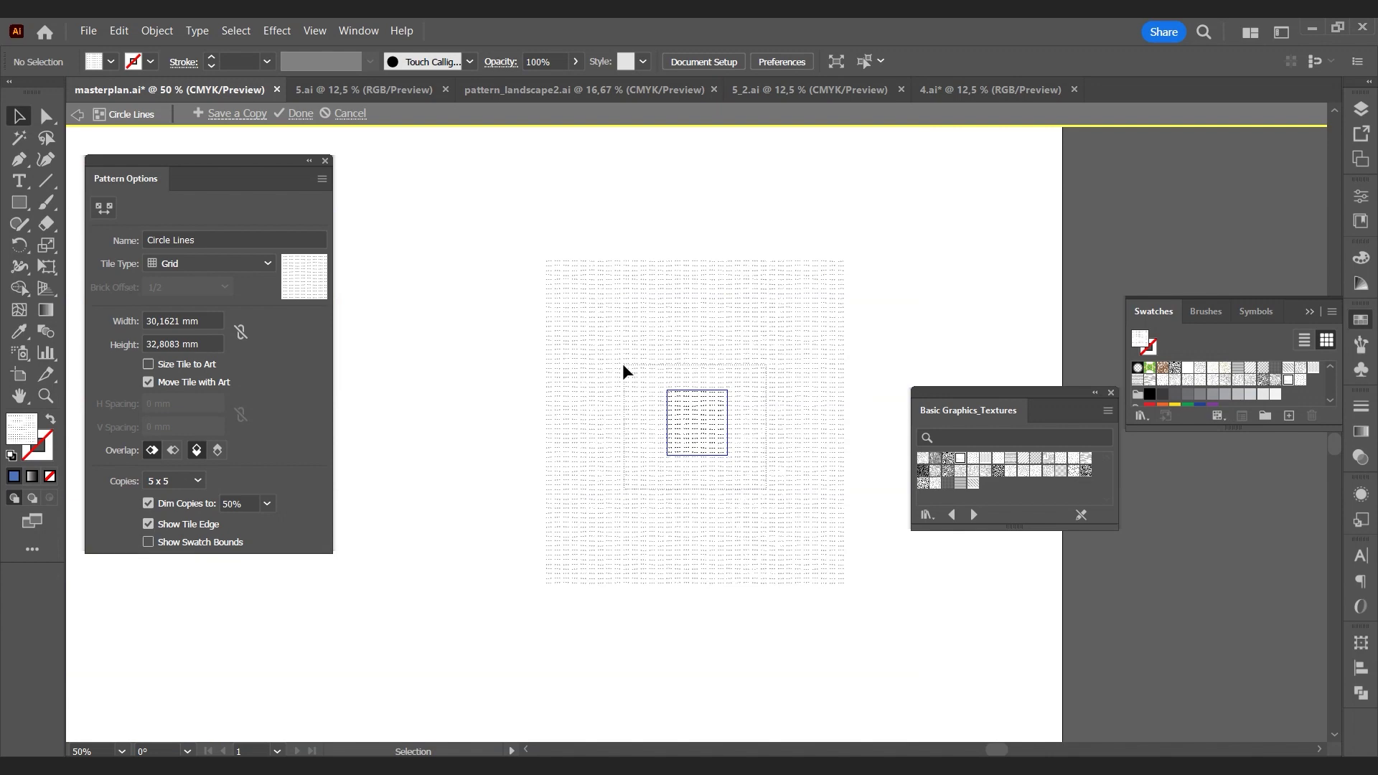
{"action": "left_click_drag", "start_coordinate": [624, 365], "coordinate": [622, 364]}
{"action": "double_click", "coordinate": [40, 448]}
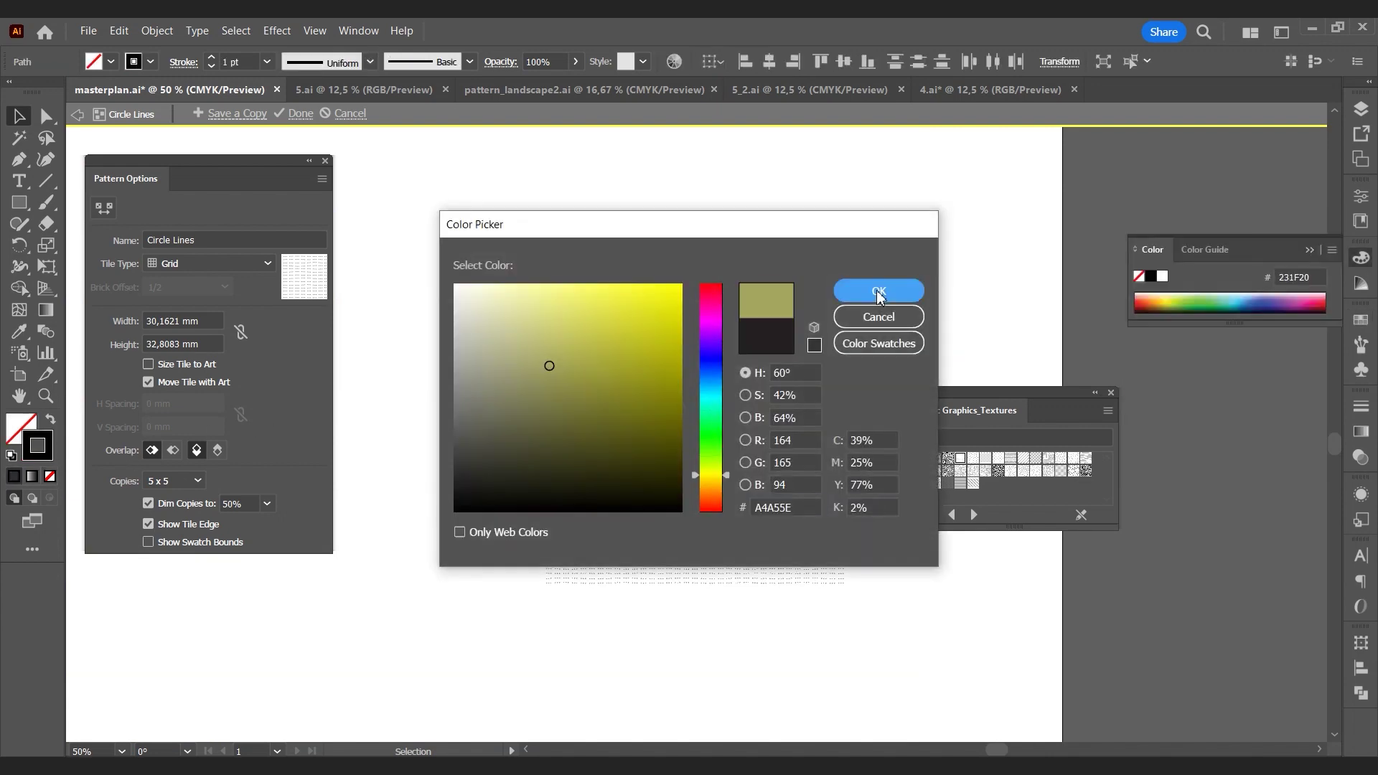
{"action": "left_click", "coordinate": [878, 291]}
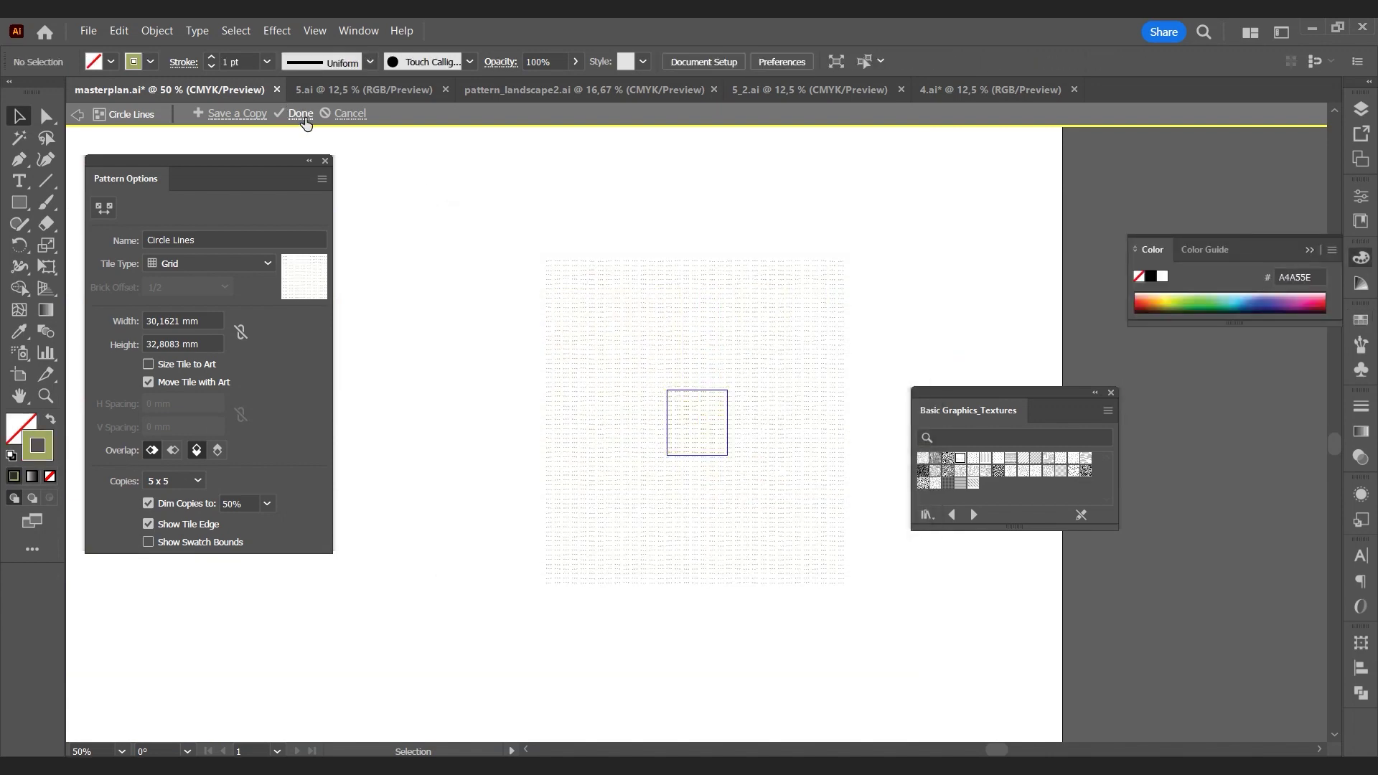
{"action": "left_click", "coordinate": [300, 113]}
Step: Reopen the Circle Lines pattern from the filled area, set its lines' stroke weight to 2 pt and finish pattern editing
{"action": "scroll", "coordinate": [729, 298], "scroll_direction": "down", "scroll_amount": 4}
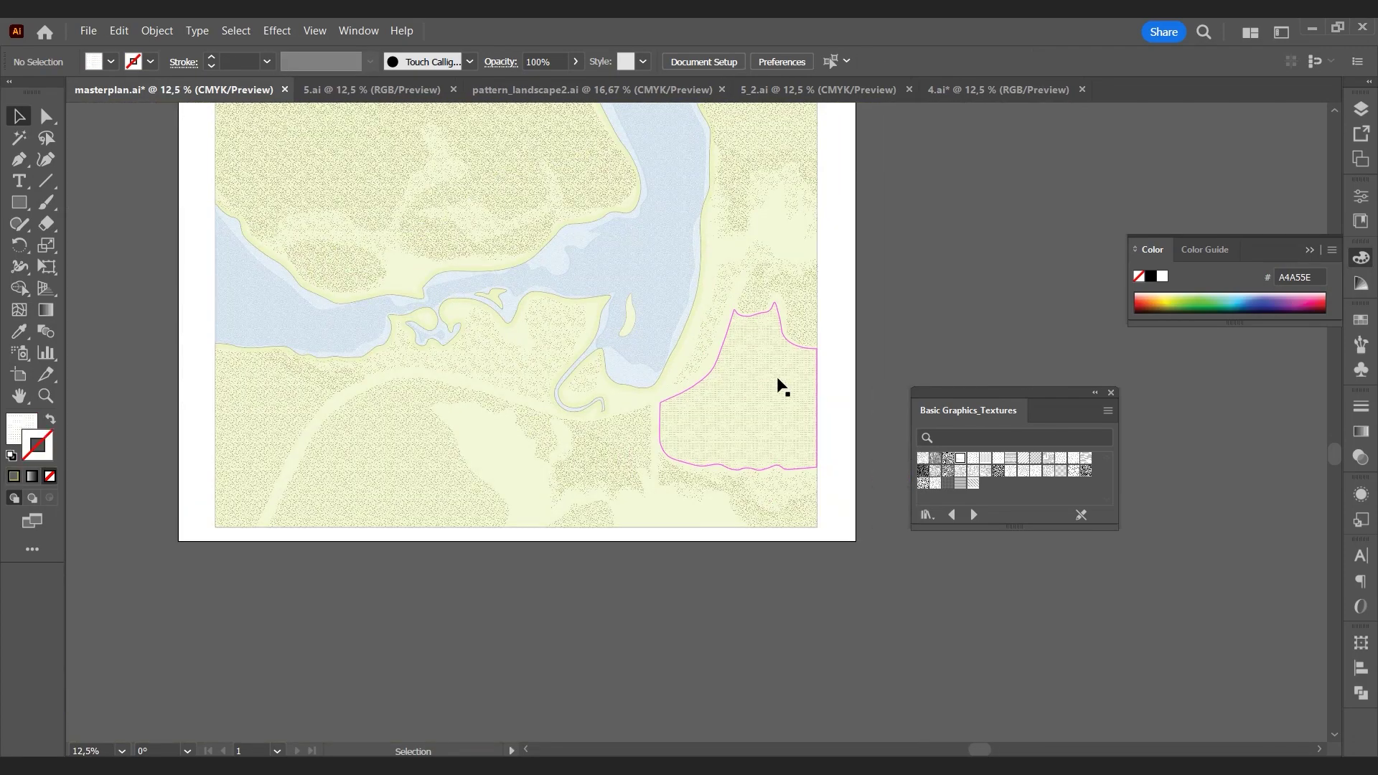
{"action": "left_click", "coordinate": [768, 381]}
{"action": "left_click", "coordinate": [1358, 323]}
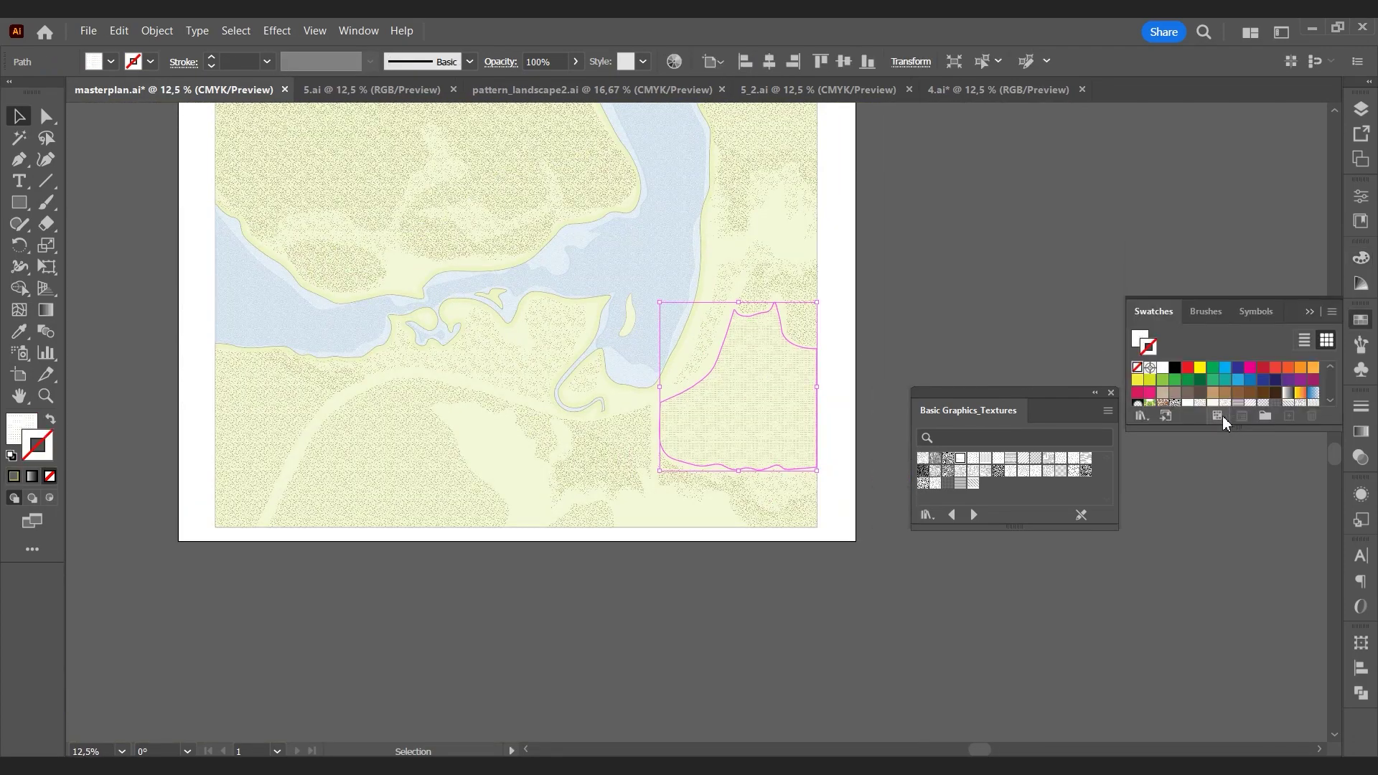
{"action": "left_click", "coordinate": [32, 423]}
{"action": "left_click", "coordinate": [1364, 324]}
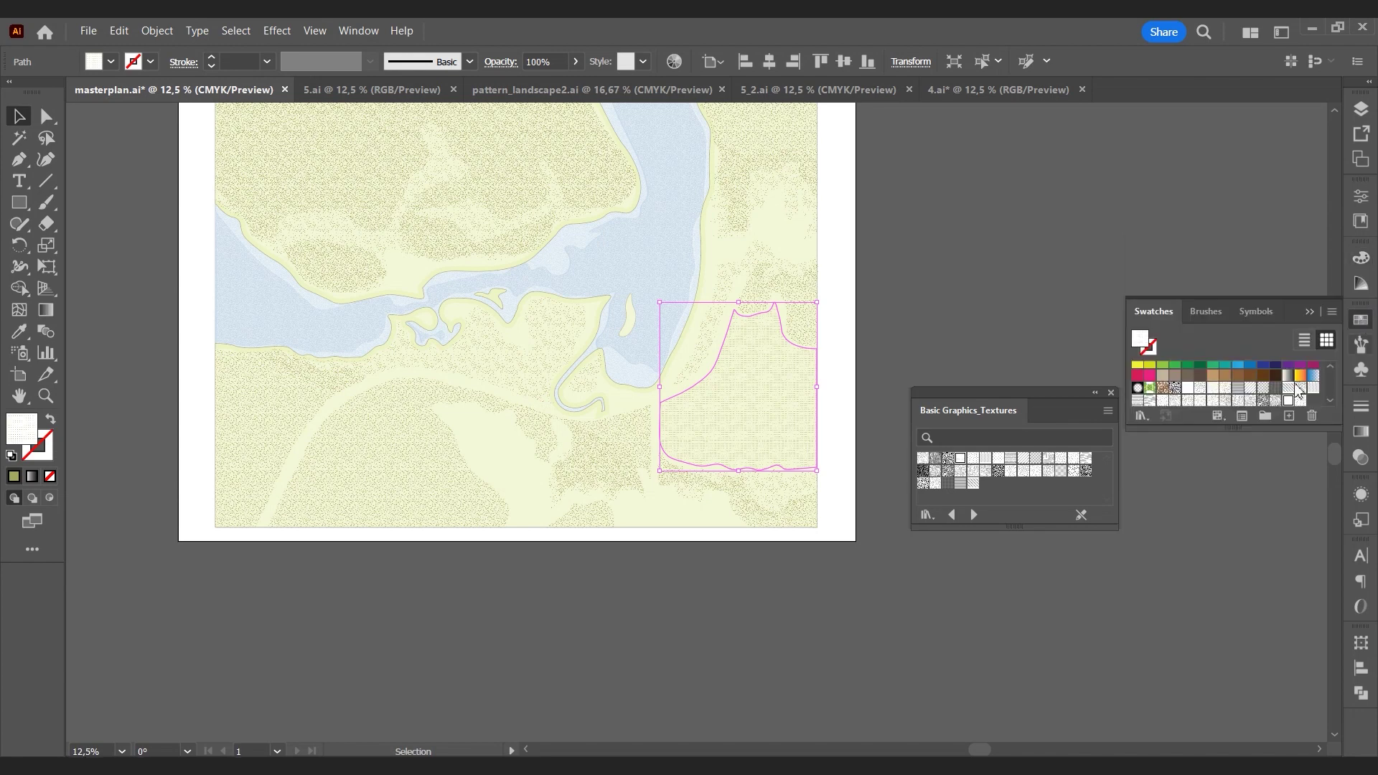
{"action": "left_click", "coordinate": [1243, 414]}
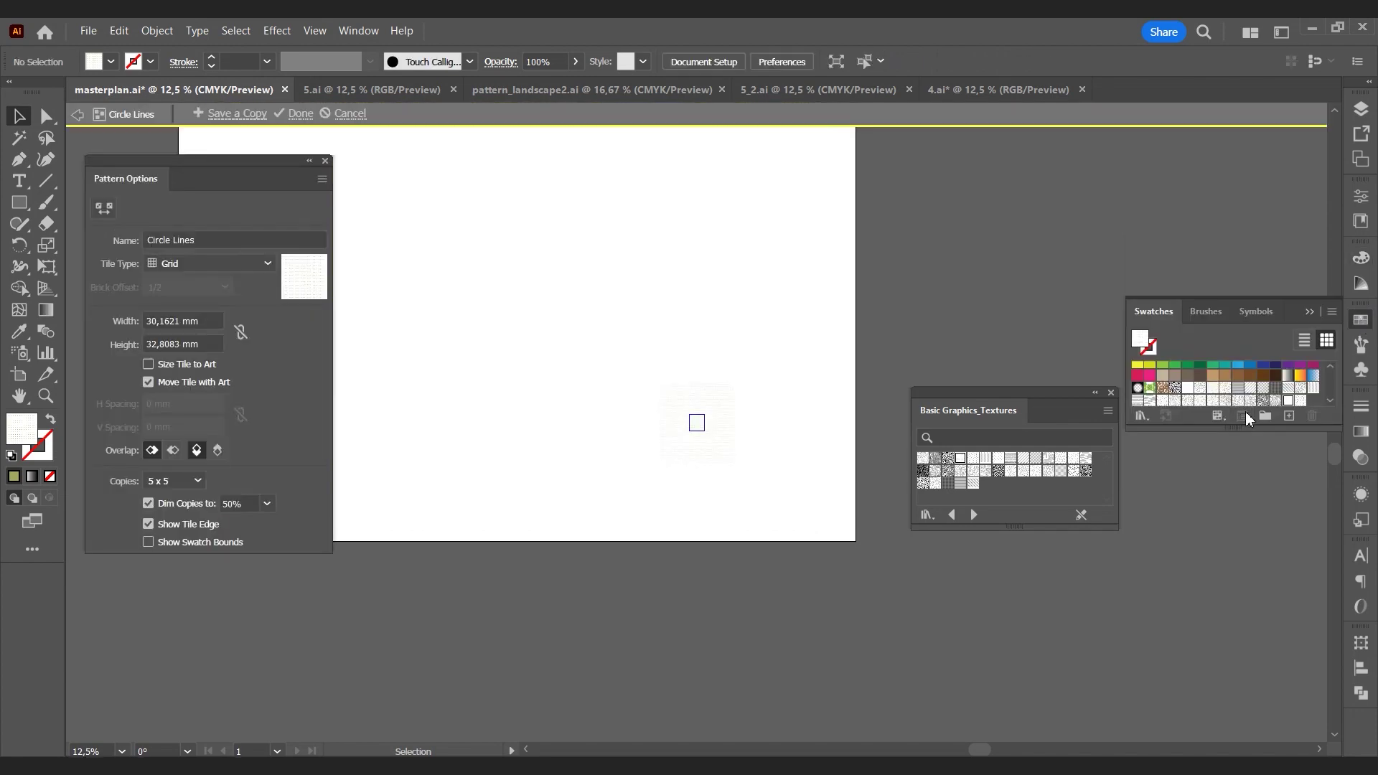
{"action": "left_click_drag", "start_coordinate": [769, 472], "coordinate": [621, 380]}
{"action": "left_click", "coordinate": [267, 62]}
{"action": "left_click", "coordinate": [307, 159]}
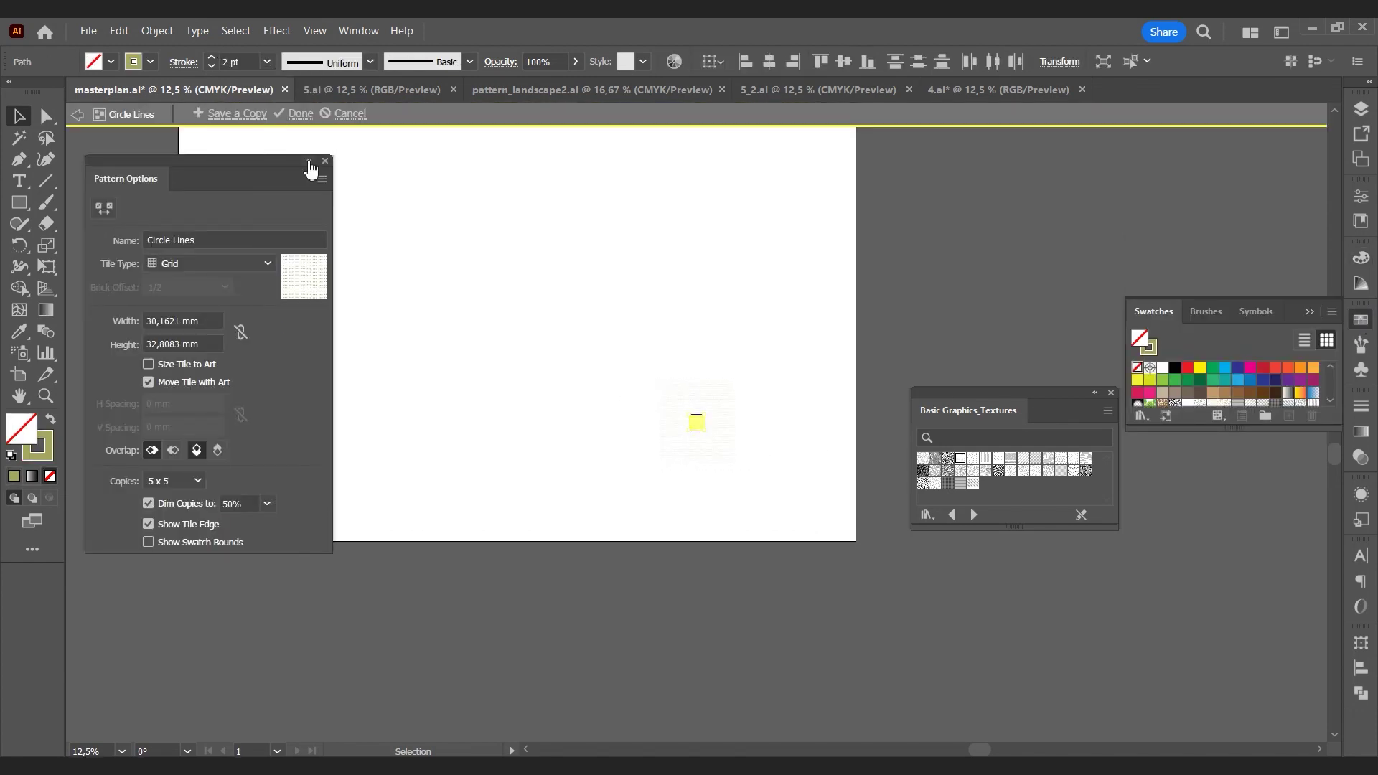
{"action": "key", "text": "Escape"}
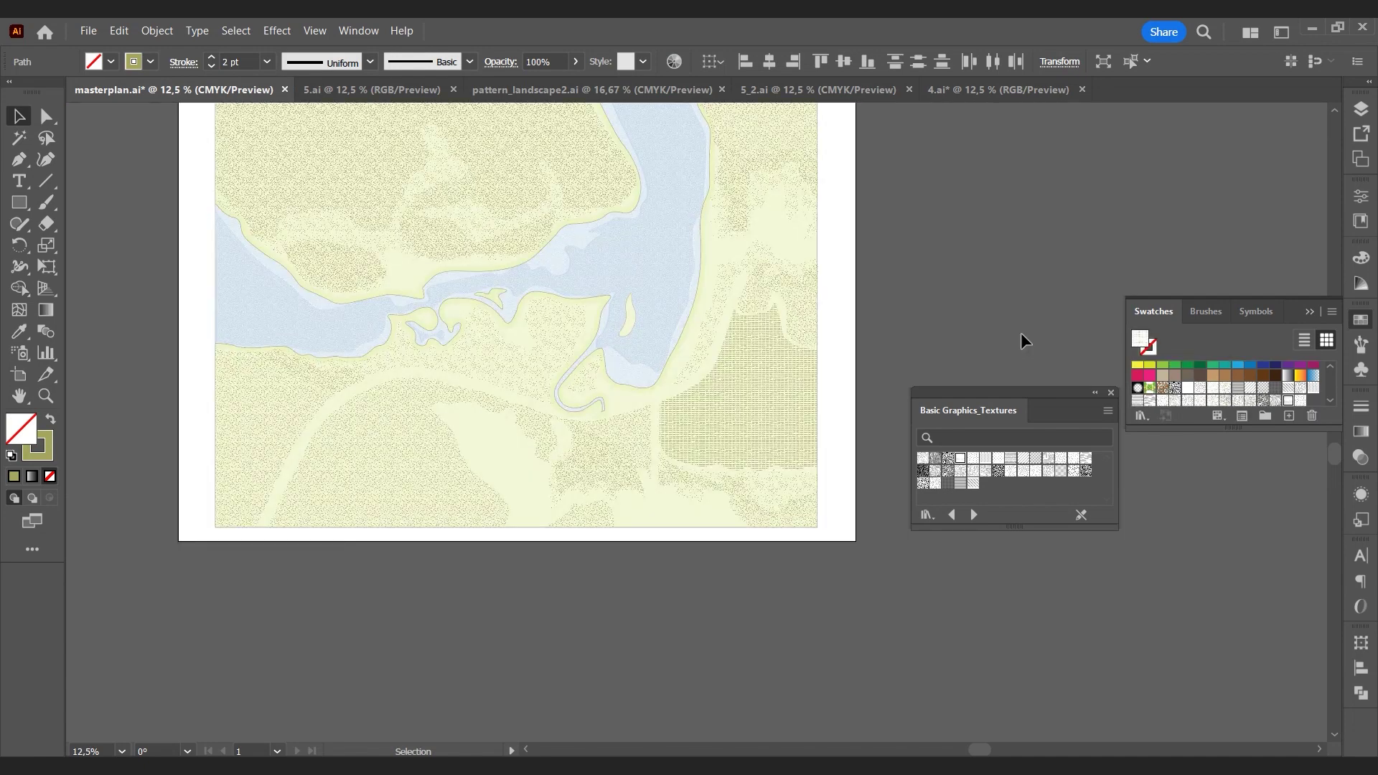
Step: Close the Basic Graphics_Textures library and collapse the swatches to clear the view of the whole map
{"action": "left_click", "coordinate": [1111, 393]}
{"action": "scroll", "coordinate": [1004, 390], "scroll_direction": "up", "scroll_amount": 3}
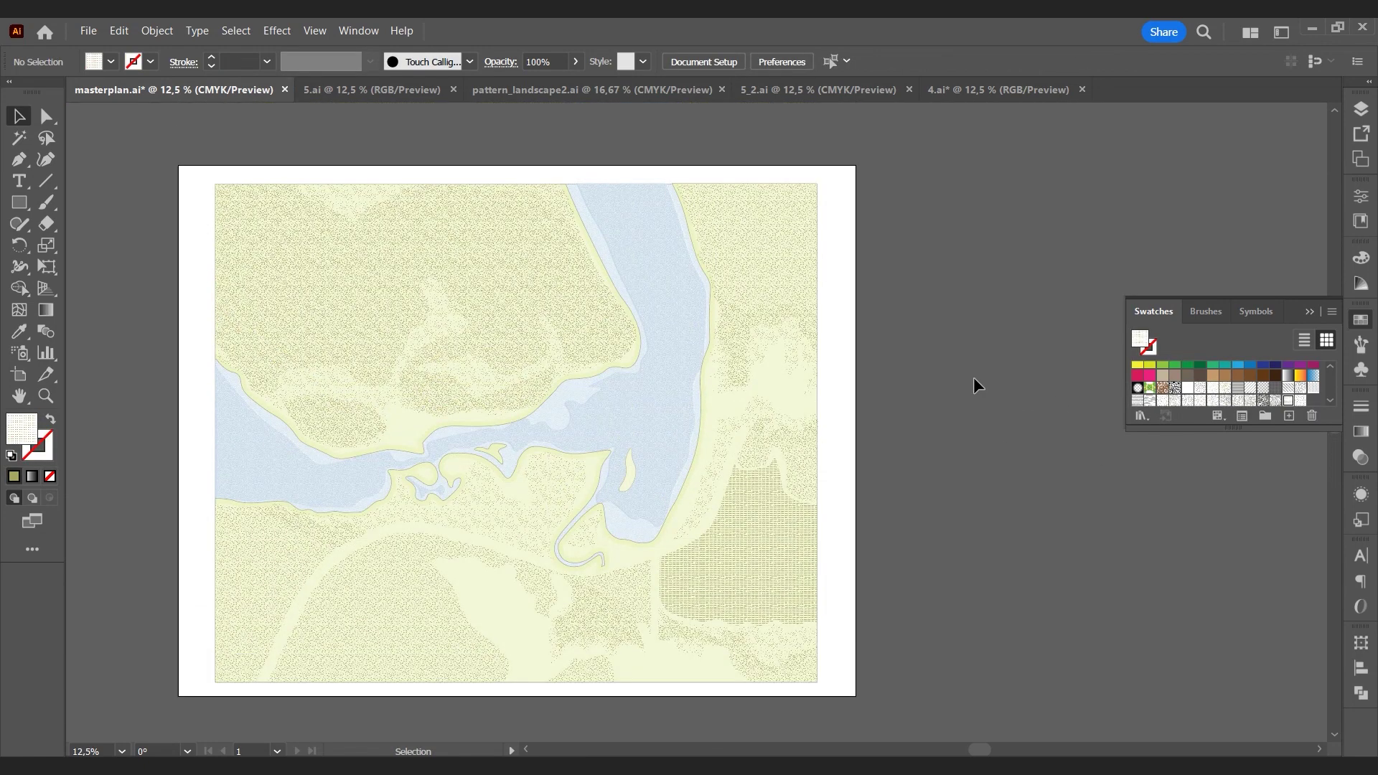
{"action": "left_click", "coordinate": [1308, 311]}
{"action": "scroll", "coordinate": [1178, 316], "scroll_direction": "left", "scroll_amount": 3}
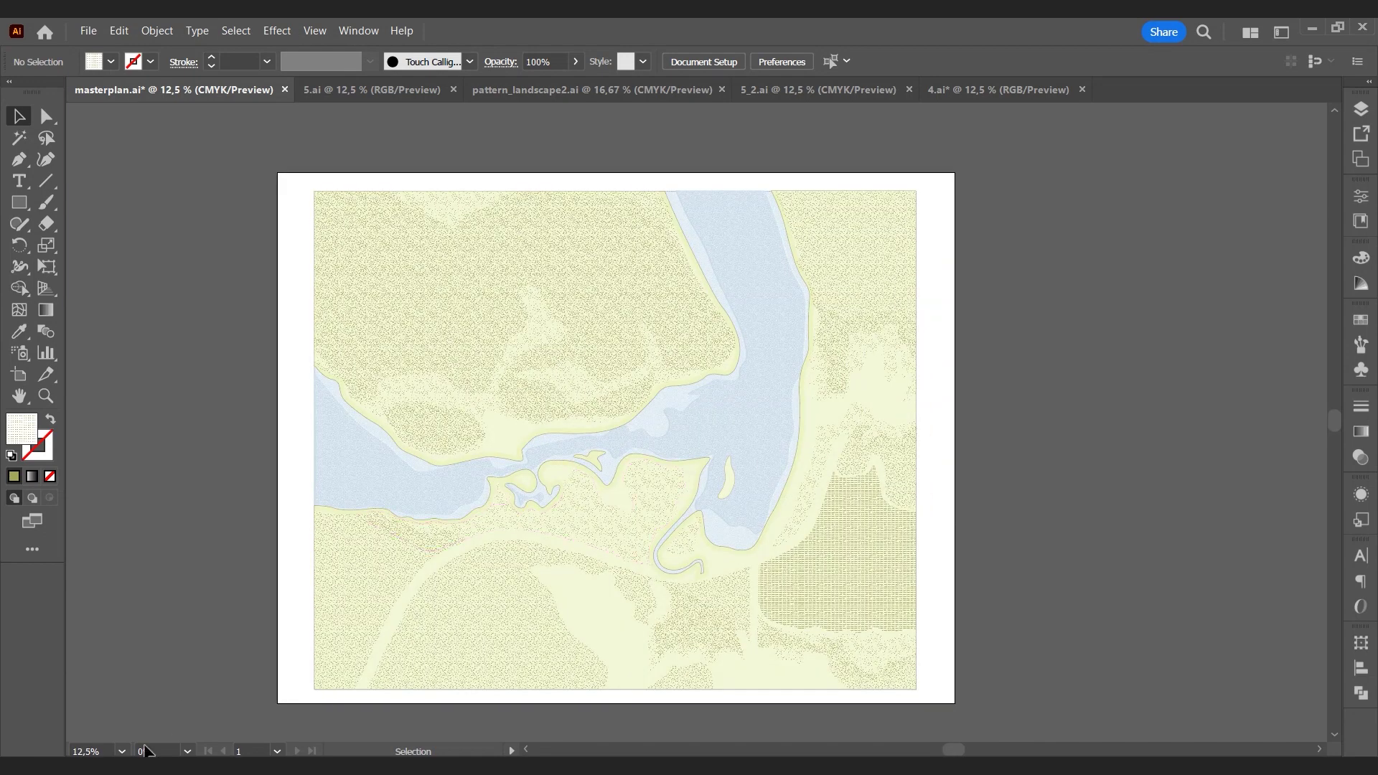
Step: Make the topography layer active and set the contour line group's stroke weight to 1 pt
{"action": "left_click", "coordinate": [1361, 108]}
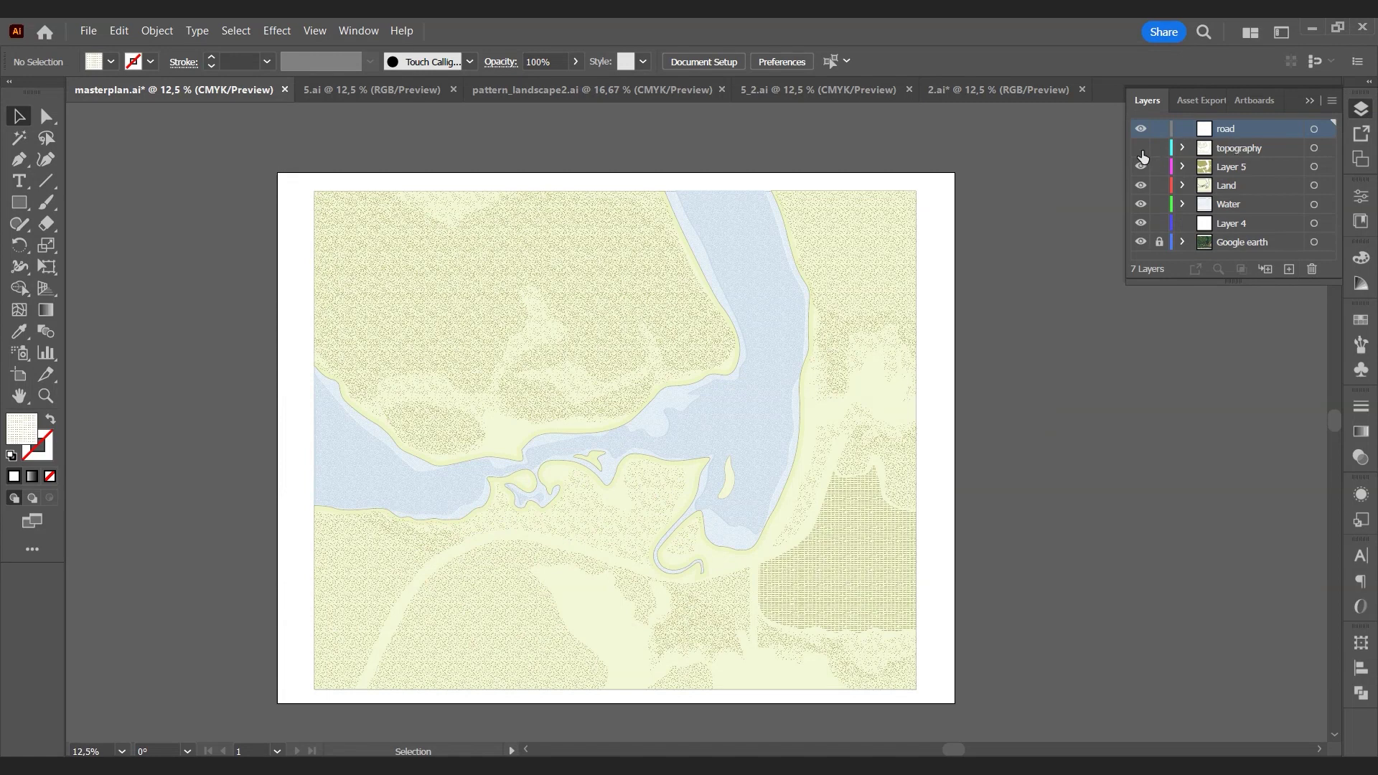
{"action": "left_click", "coordinate": [1207, 148]}
{"action": "left_click", "coordinate": [637, 246]}
{"action": "left_click", "coordinate": [267, 62]}
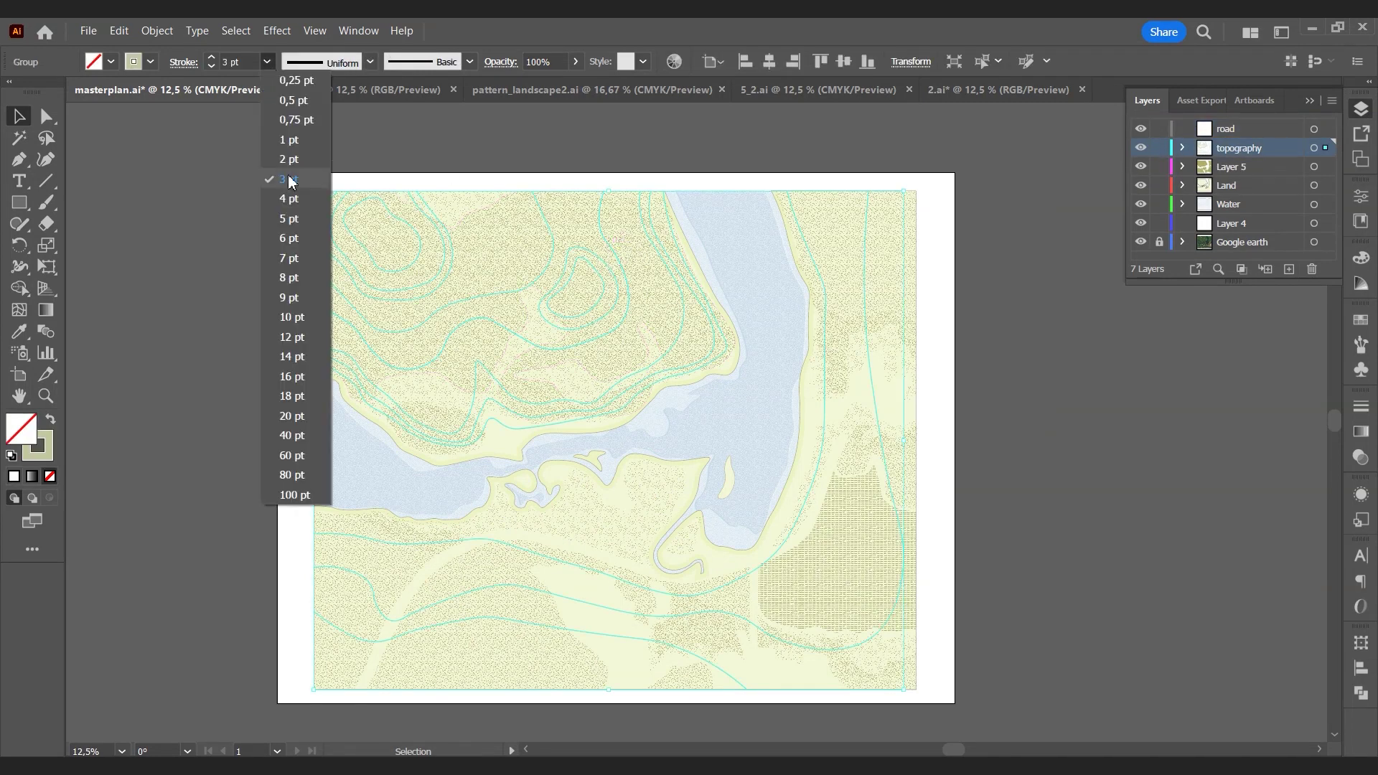
{"action": "left_click", "coordinate": [290, 139]}
{"action": "left_click", "coordinate": [1060, 321]}
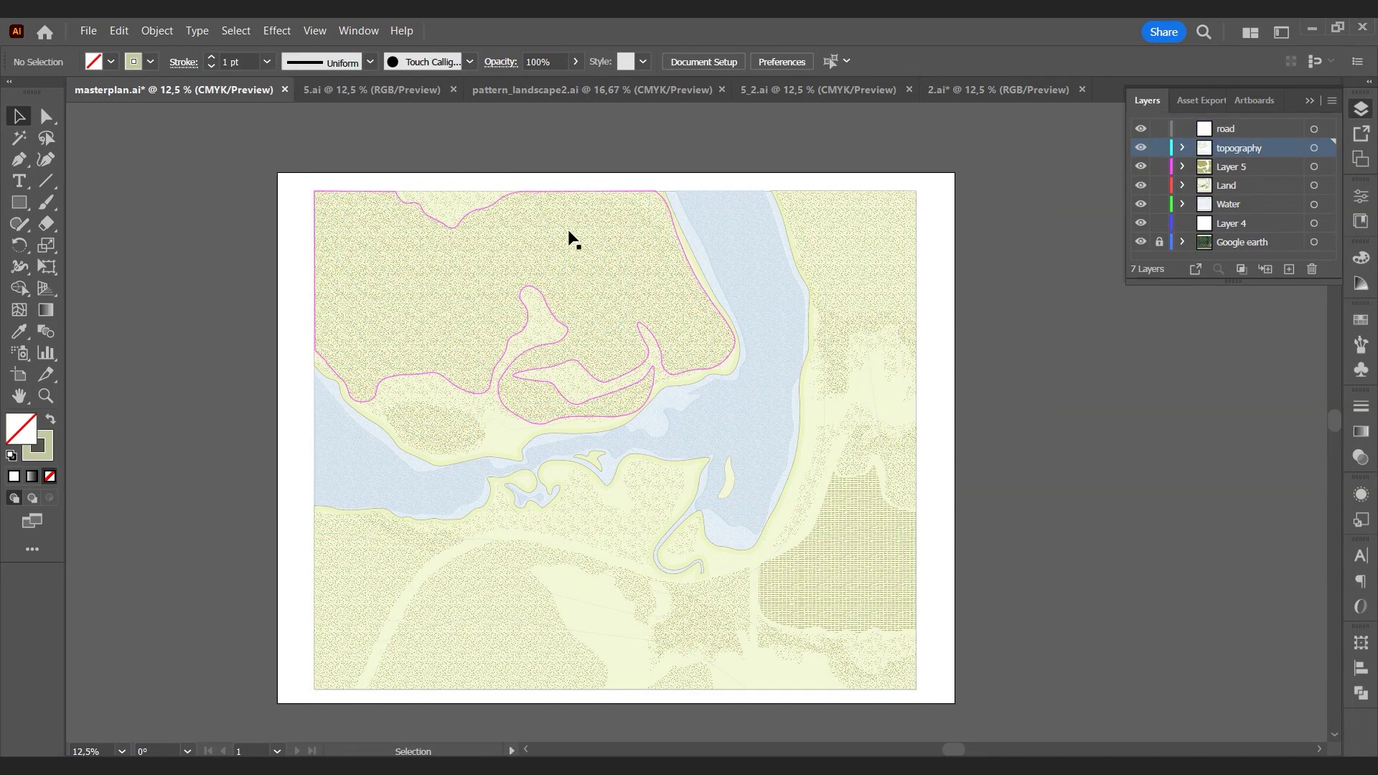
Step: Try a 2 pt stroke on the contour lines, then return them to 1 pt and compare the look across the map
{"action": "left_click", "coordinate": [797, 232]}
{"action": "left_click", "coordinate": [267, 62]}
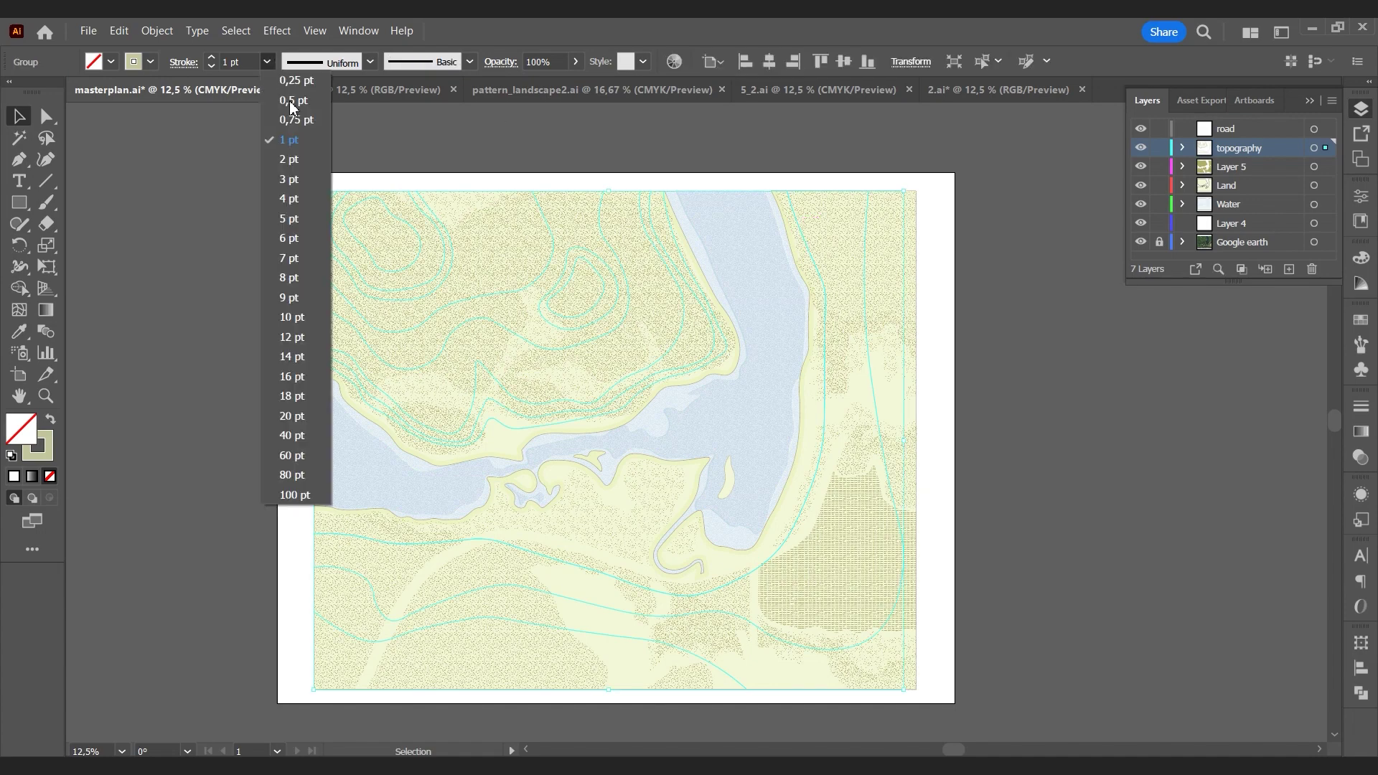
{"action": "left_click", "coordinate": [290, 159]}
{"action": "left_click", "coordinate": [507, 139]}
{"action": "scroll", "coordinate": [538, 200], "scroll_direction": "up", "scroll_amount": 3}
{"action": "left_click", "coordinate": [267, 62]}
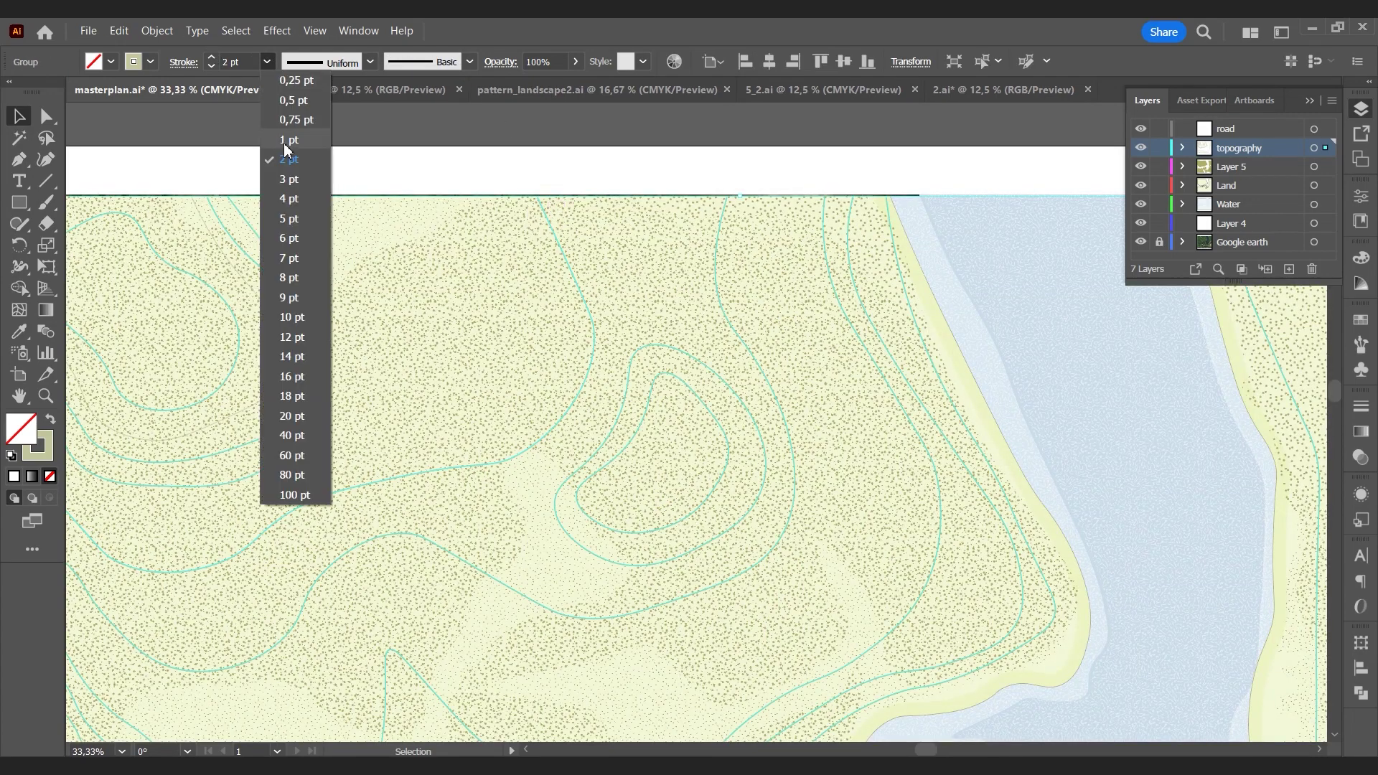
{"action": "left_click", "coordinate": [290, 139]}
{"action": "scroll", "coordinate": [513, 136], "scroll_direction": "down", "scroll_amount": 2}
{"action": "scroll", "coordinate": [997, 499], "scroll_direction": "down", "scroll_amount": 1}
{"action": "scroll", "coordinate": [997, 499], "scroll_direction": "up", "scroll_amount": 1}
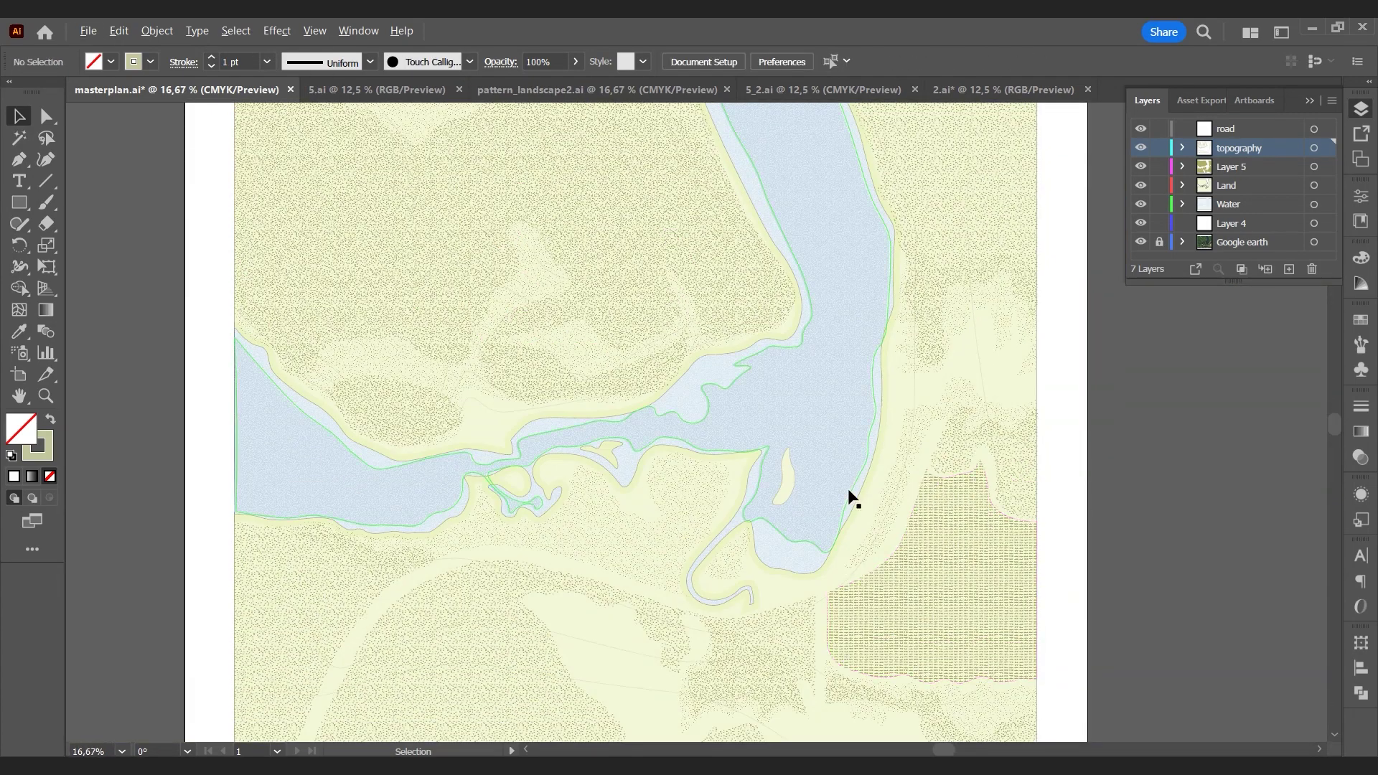
{"action": "scroll", "coordinate": [861, 477], "scroll_direction": "down", "scroll_amount": 1}
Step: Hide the topography, Layer 5, Land and Water layers and delete Layer 4, leaving the satellite image exposed for tracing
{"action": "left_click", "coordinate": [1248, 130]}
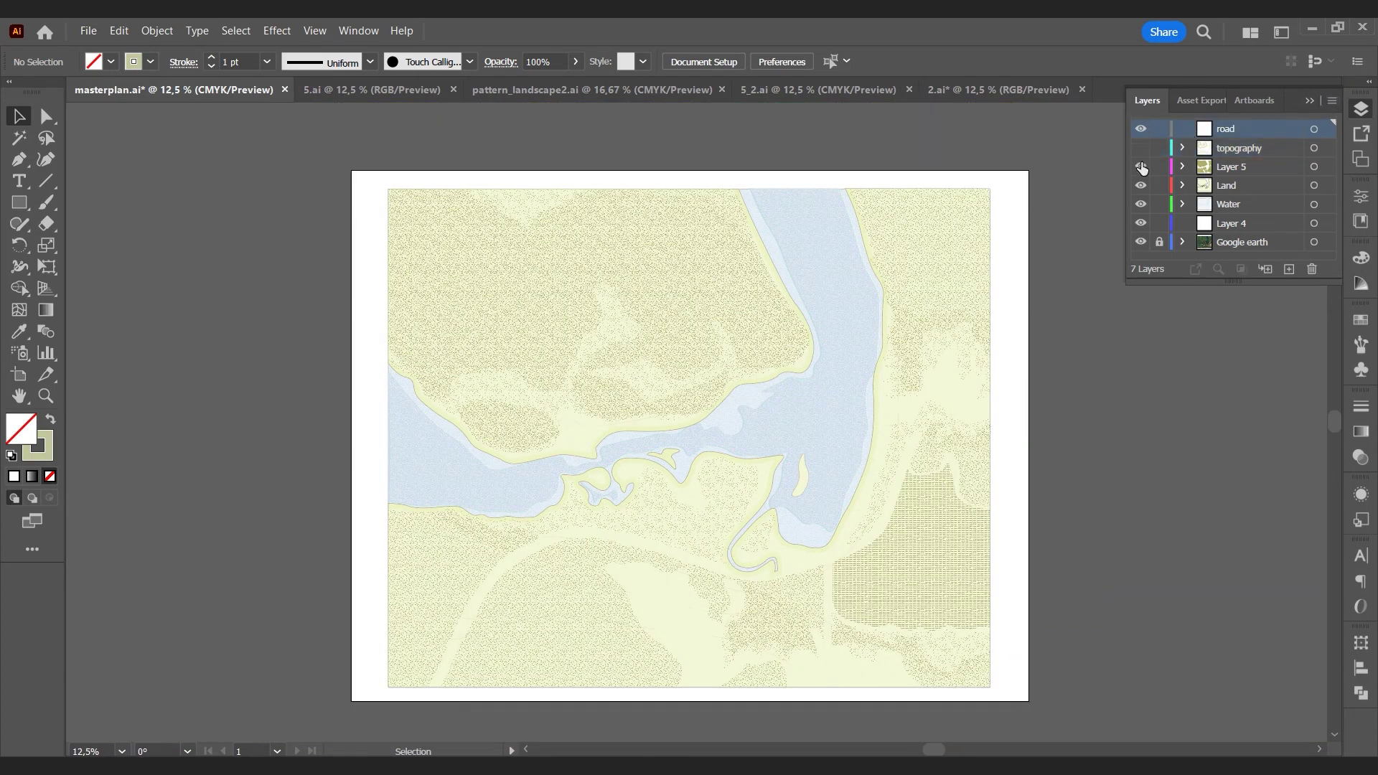
{"action": "left_click_drag", "start_coordinate": [1141, 168], "coordinate": [1140, 223]}
{"action": "left_click", "coordinate": [1242, 224]}
{"action": "left_click", "coordinate": [1312, 269]}
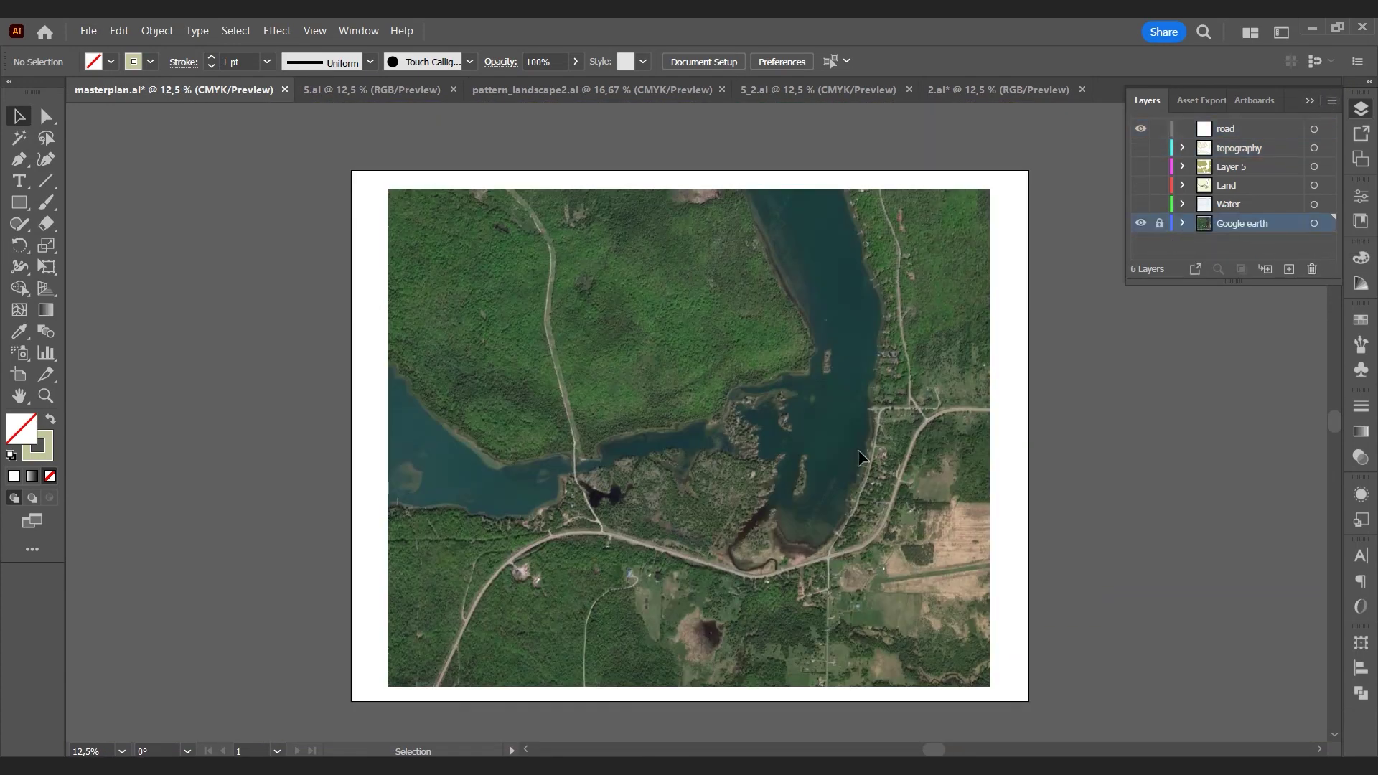
Step: Activate the road layer and set up the Curvature tool with a white FFFFFF stroke of 2 pt
{"action": "left_click", "coordinate": [1225, 128]}
{"action": "left_click", "coordinate": [46, 159]}
{"action": "double_click", "coordinate": [38, 447]}
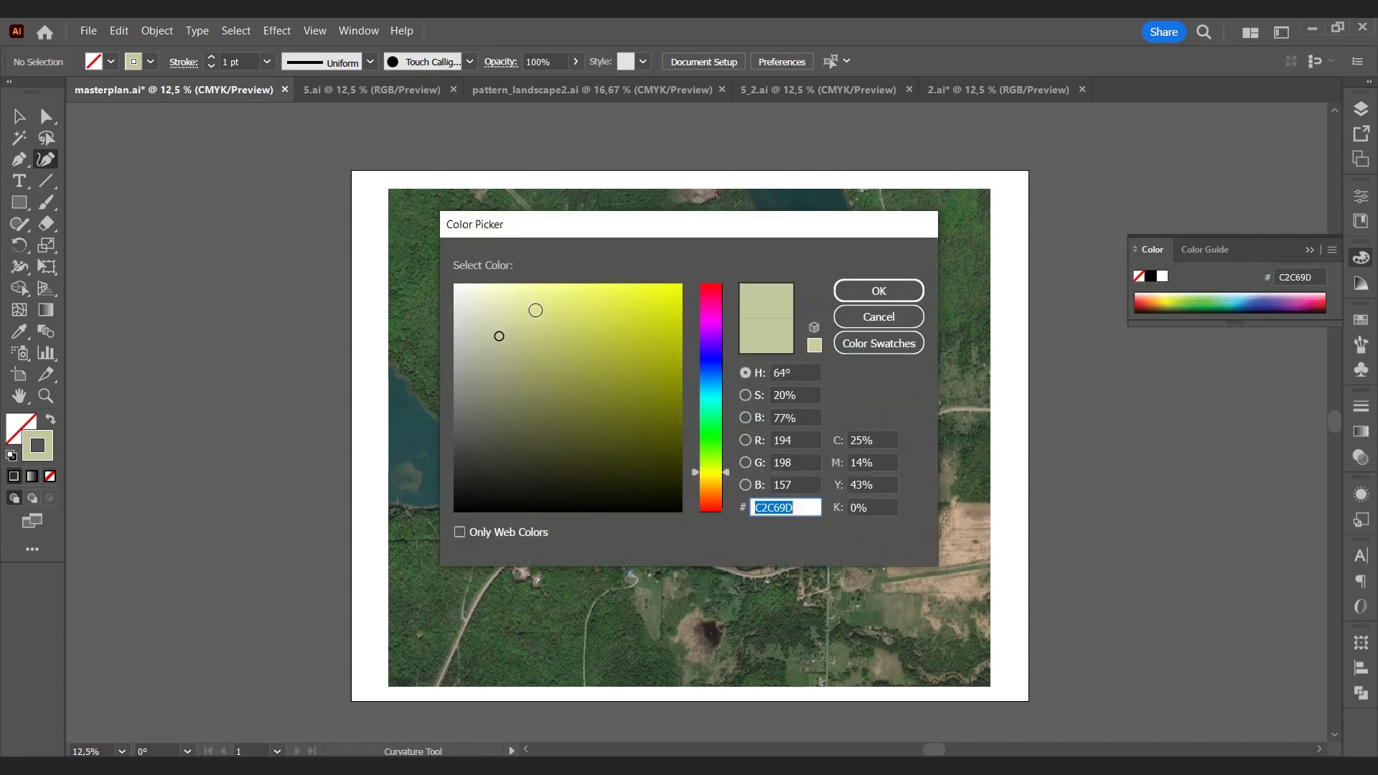
{"action": "type", "text": "ffffff"}
{"action": "left_click", "coordinate": [877, 286]}
{"action": "left_click", "coordinate": [266, 61]}
{"action": "left_click", "coordinate": [289, 159]}
Step: Trace the first stretch of the northern forest road from the image's upper edge and set its stroke weight to 8 pt
{"action": "scroll", "coordinate": [531, 207], "scroll_direction": "up", "scroll_amount": 3}
{"action": "left_click", "coordinate": [471, 161]}
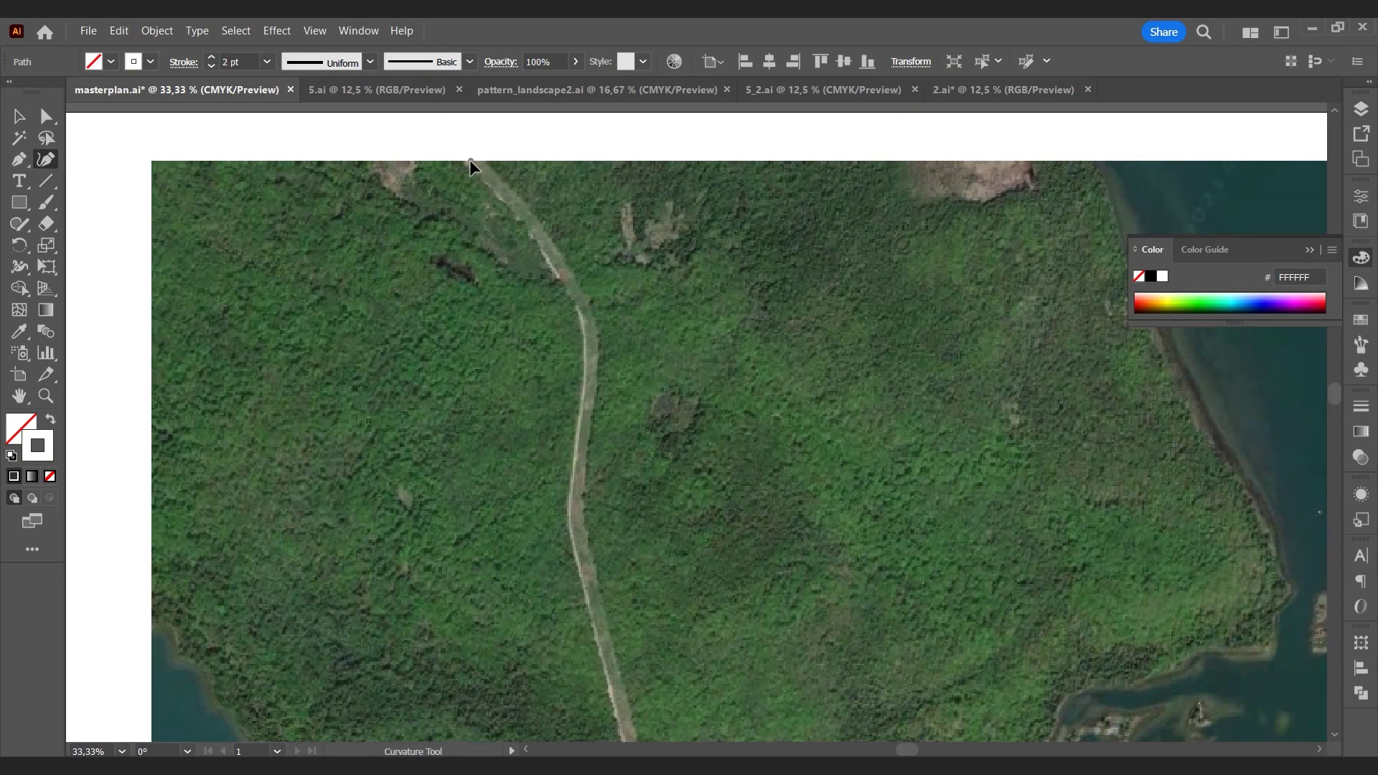
{"action": "scroll", "coordinate": [471, 161], "scroll_direction": "down", "scroll_amount": 2}
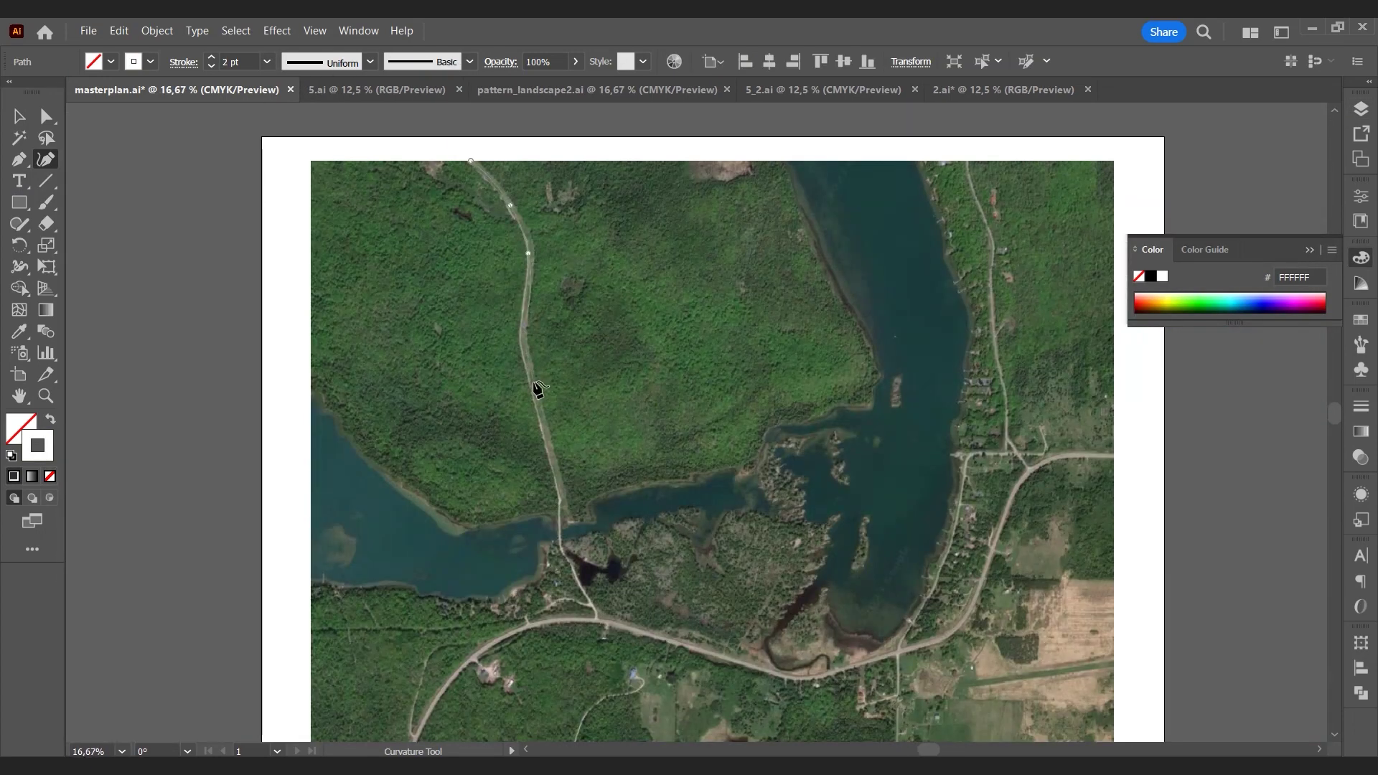
{"action": "left_click", "coordinate": [266, 61]}
{"action": "left_click", "coordinate": [294, 280]}
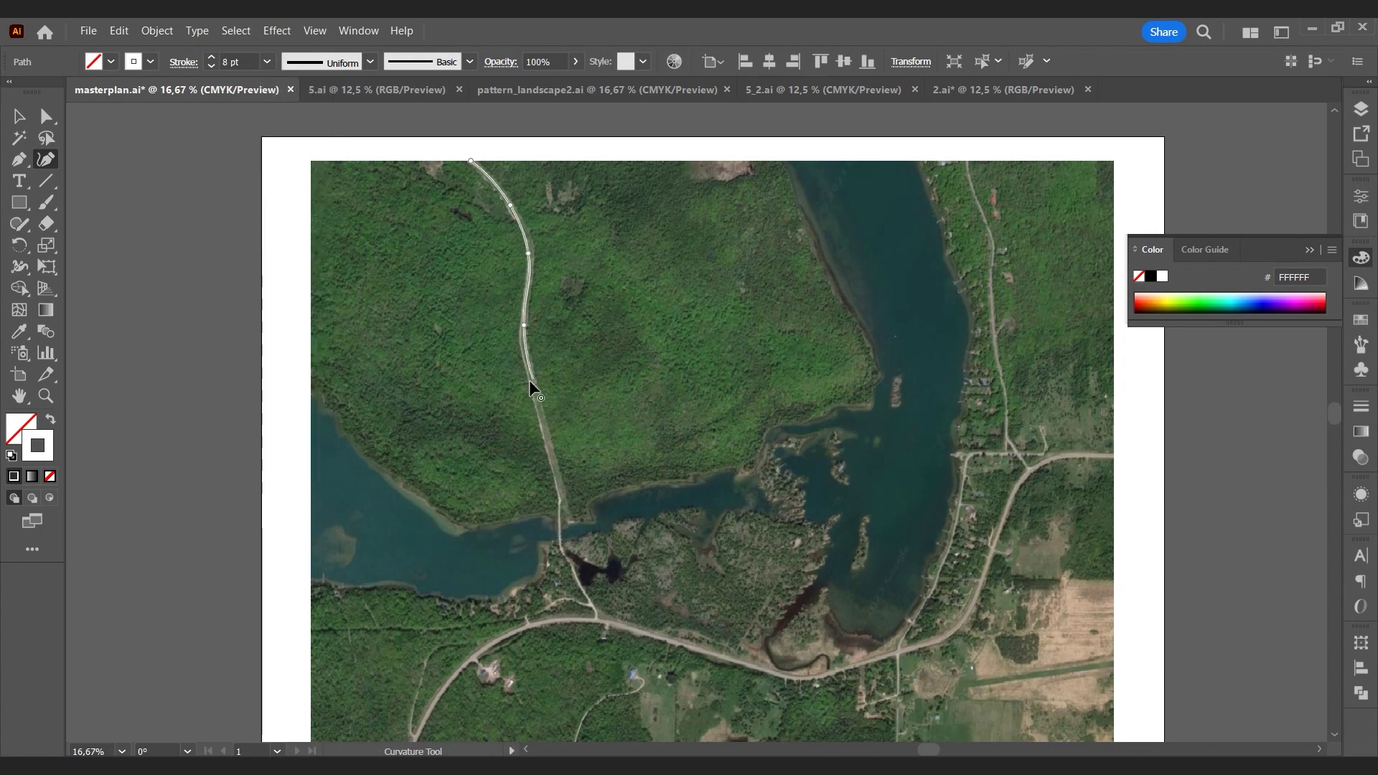
Step: Continue tracing the northern road south across the river to the main road junction and end the path
{"action": "scroll", "coordinate": [528, 380], "scroll_direction": "up", "scroll_amount": 2}
{"action": "scroll", "coordinate": [544, 330], "scroll_direction": "down", "scroll_amount": 1}
{"action": "left_click", "coordinate": [567, 494]}
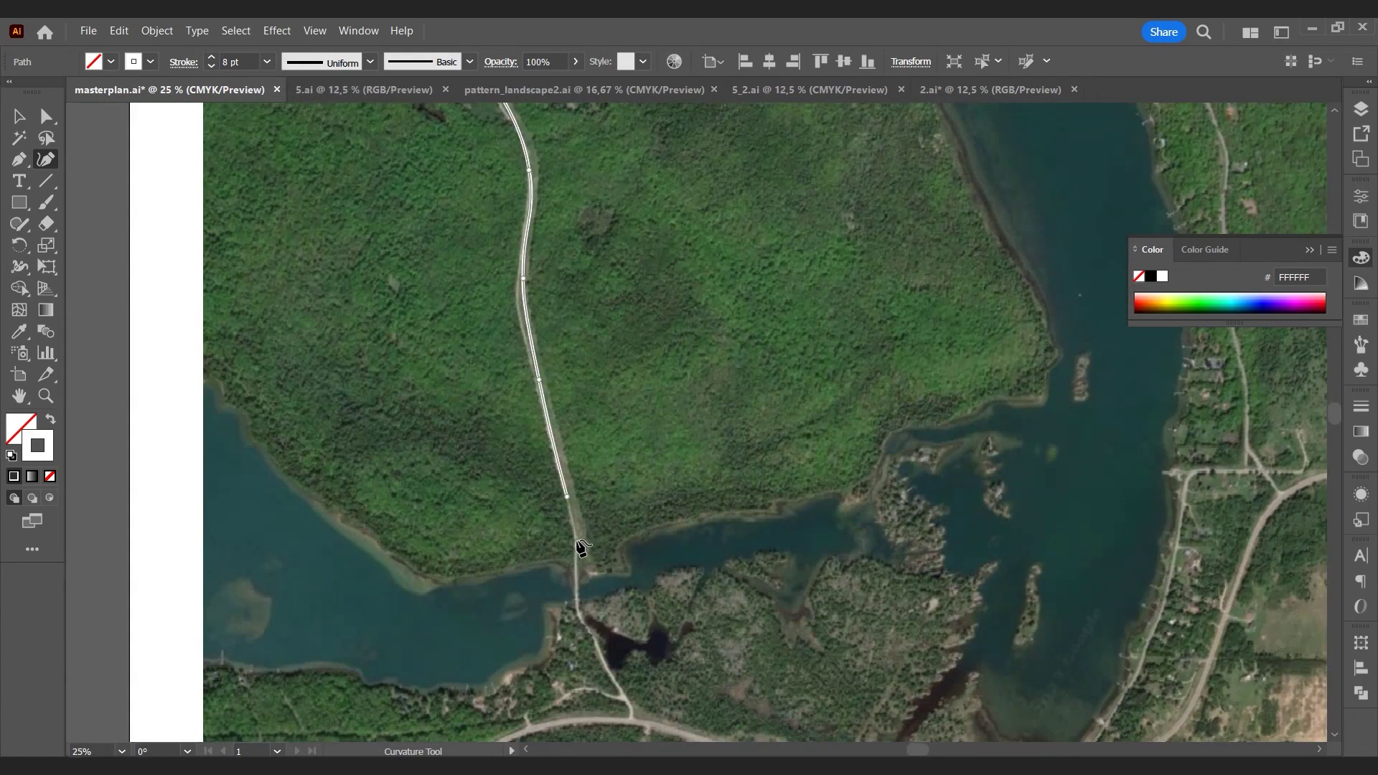
{"action": "left_click", "coordinate": [577, 541]}
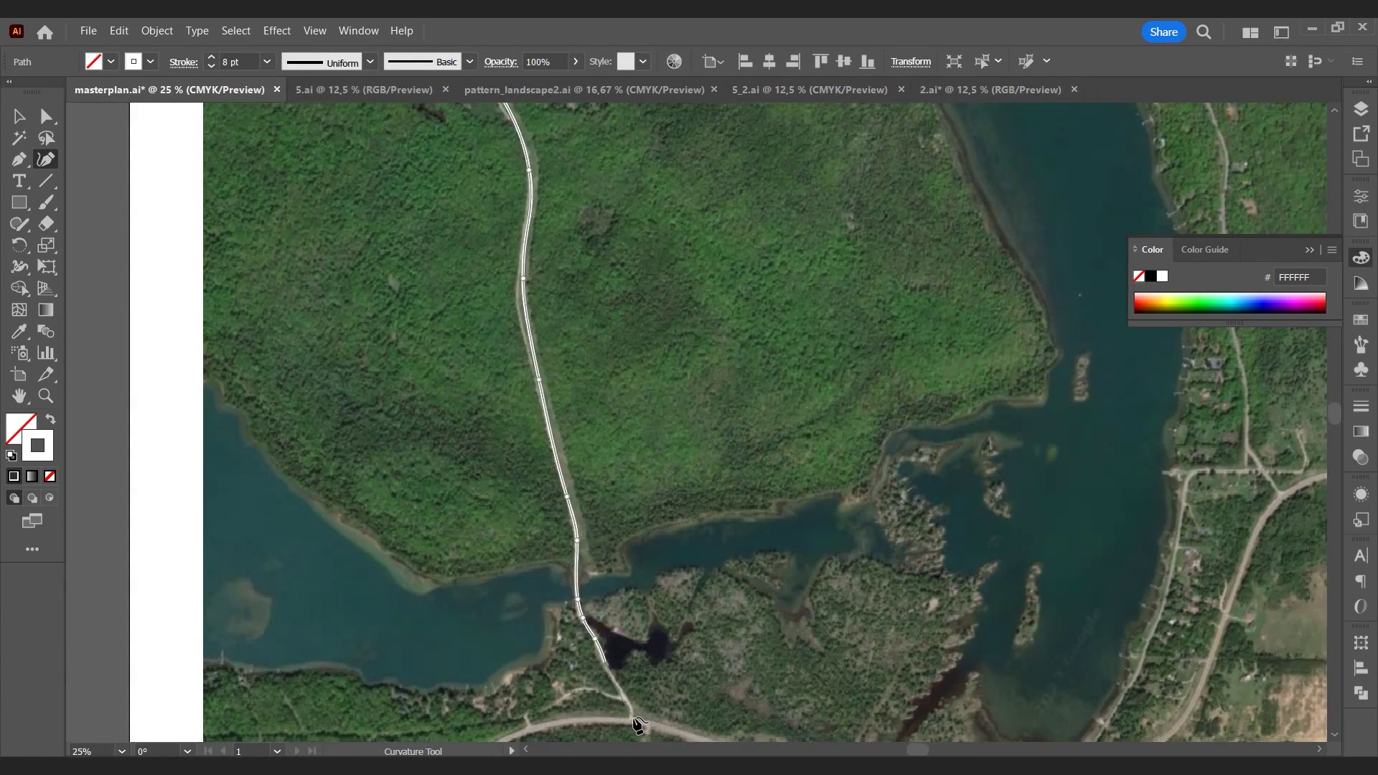
{"action": "left_click", "coordinate": [633, 718]}
{"action": "scroll", "coordinate": [633, 718], "scroll_direction": "down", "scroll_amount": 4}
{"action": "key", "text": "Escape"}
Step: Trace the main road from the image's lower edge through the northern road junction and around the bay to the image's right edge
{"action": "left_click", "coordinate": [389, 729]}
{"action": "left_click", "coordinate": [440, 621]}
{"action": "left_click", "coordinate": [480, 567]}
{"action": "left_click", "coordinate": [552, 528]}
{"action": "left_click", "coordinate": [613, 523]}
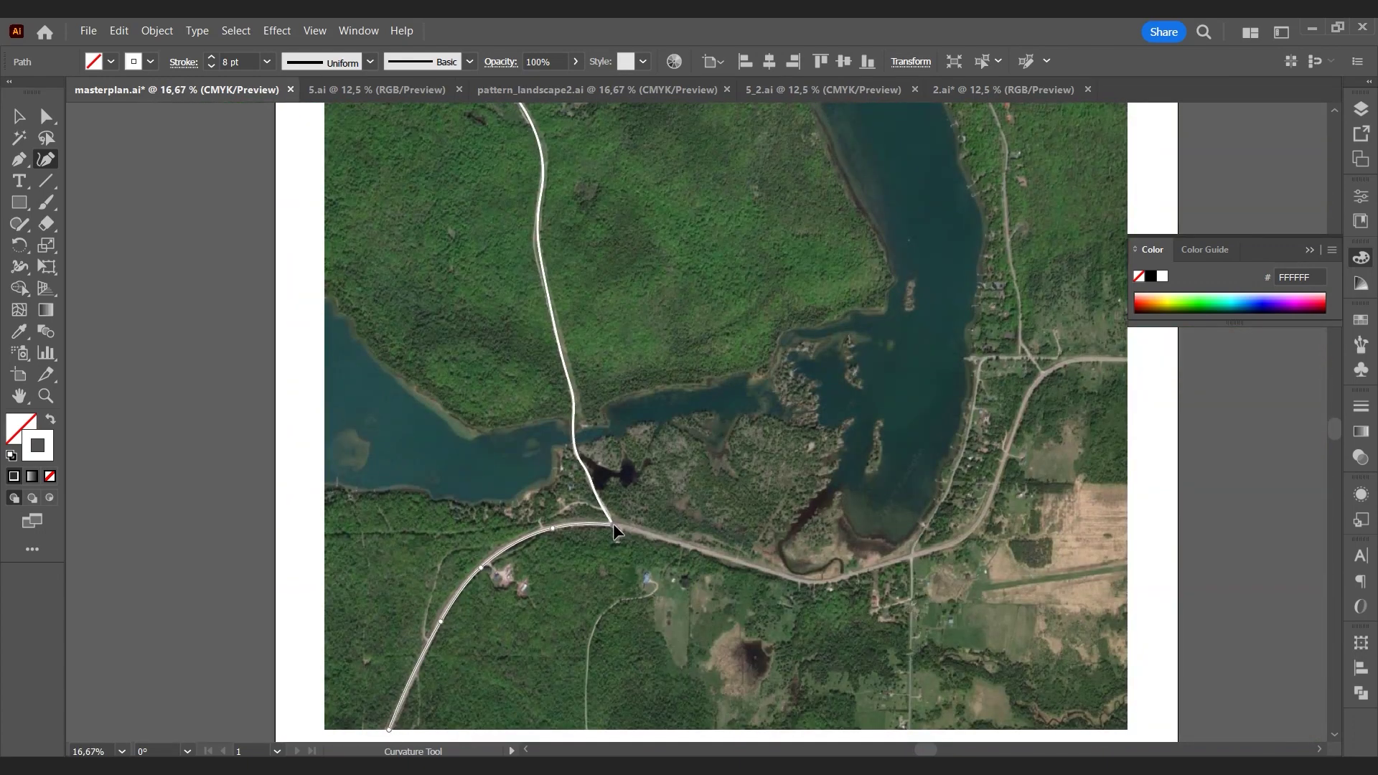
{"action": "left_click", "coordinate": [995, 490]}
{"action": "left_click", "coordinate": [1126, 358]}
{"action": "scroll", "coordinate": [621, 526], "scroll_direction": "up", "scroll_amount": 3}
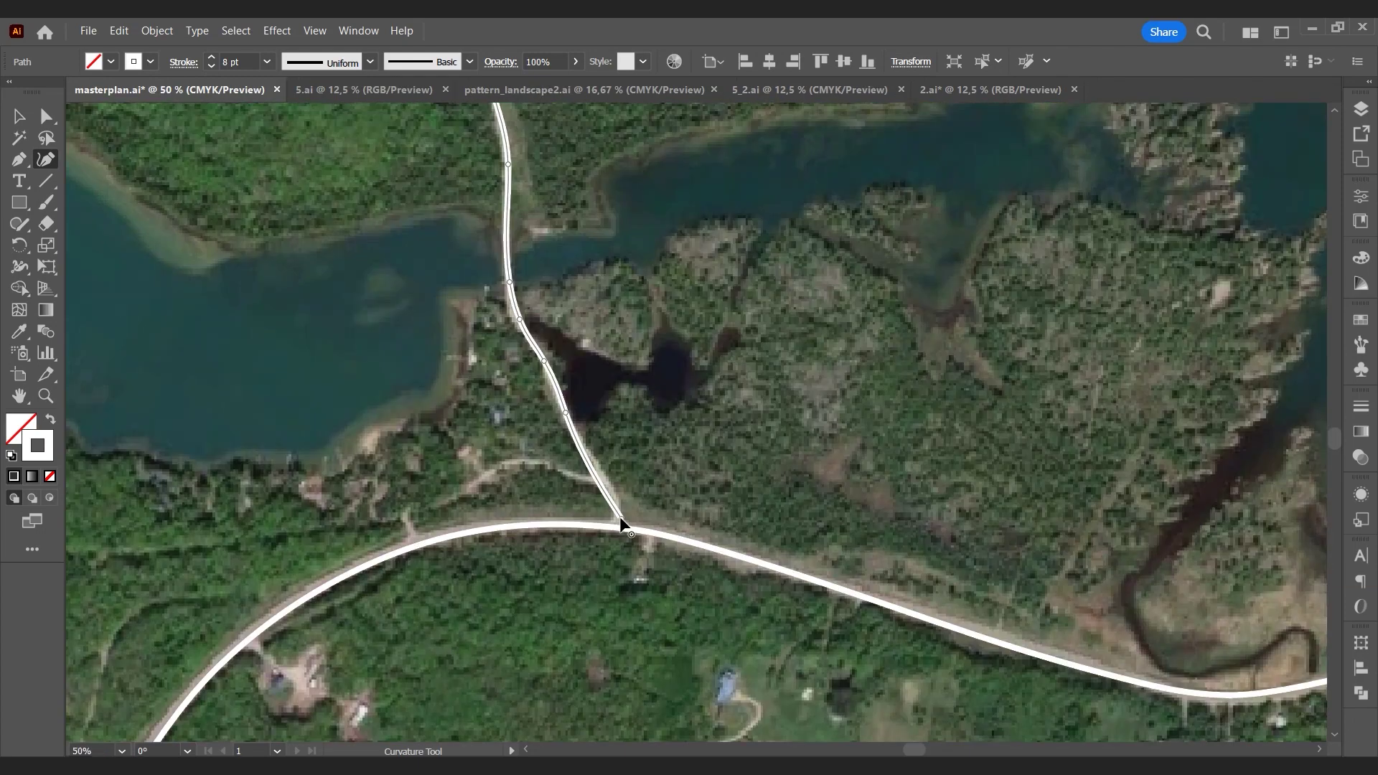
{"action": "left_click", "coordinate": [619, 523], "text": "ctrl"}
Step: Trace the side road from the image's lower edge across the main road, along the eastern shore and into its short branch, then end the path
{"action": "scroll", "coordinate": [535, 483], "scroll_direction": "down", "scroll_amount": 4}
{"action": "left_click", "coordinate": [888, 654]}
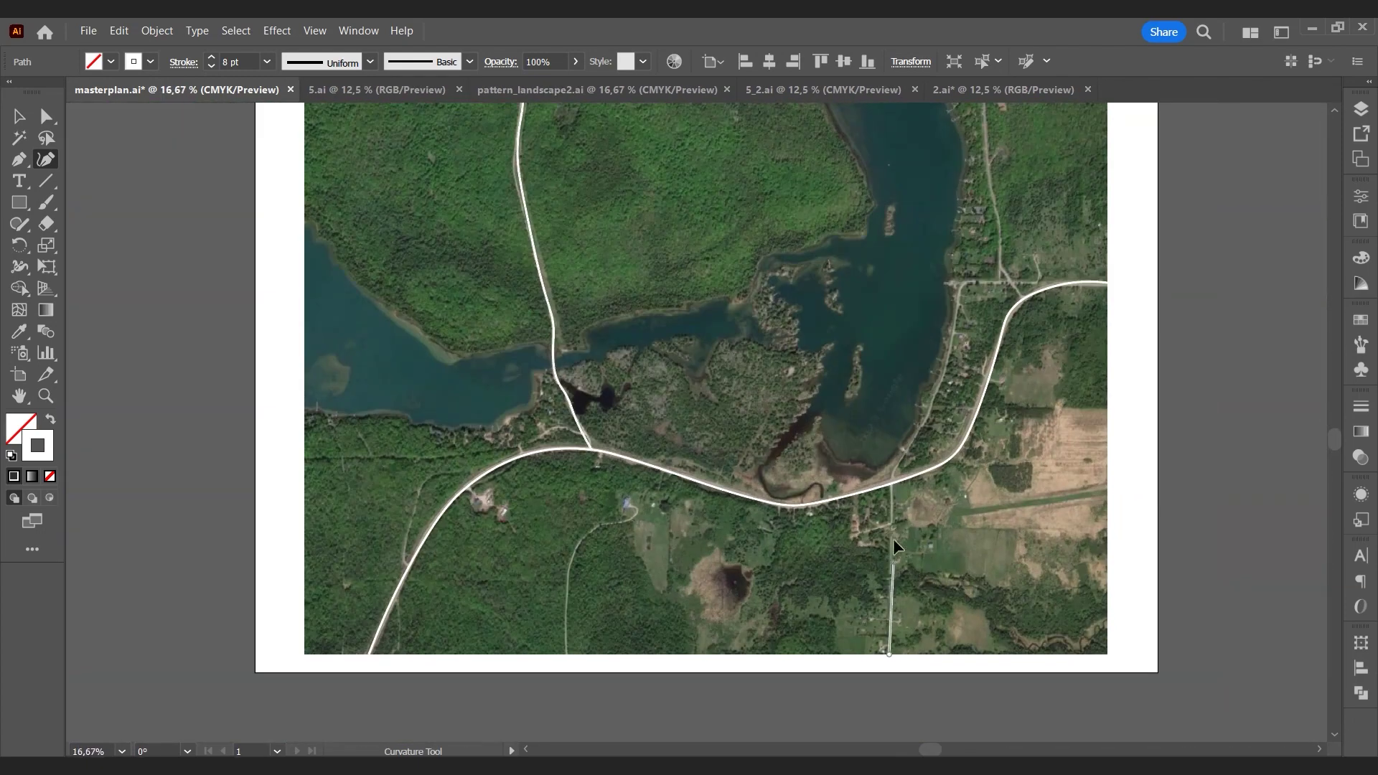
{"action": "left_click", "coordinate": [894, 479]}
{"action": "left_click", "coordinate": [925, 418]}
{"action": "scroll", "coordinate": [976, 281], "scroll_direction": "up", "scroll_amount": 2}
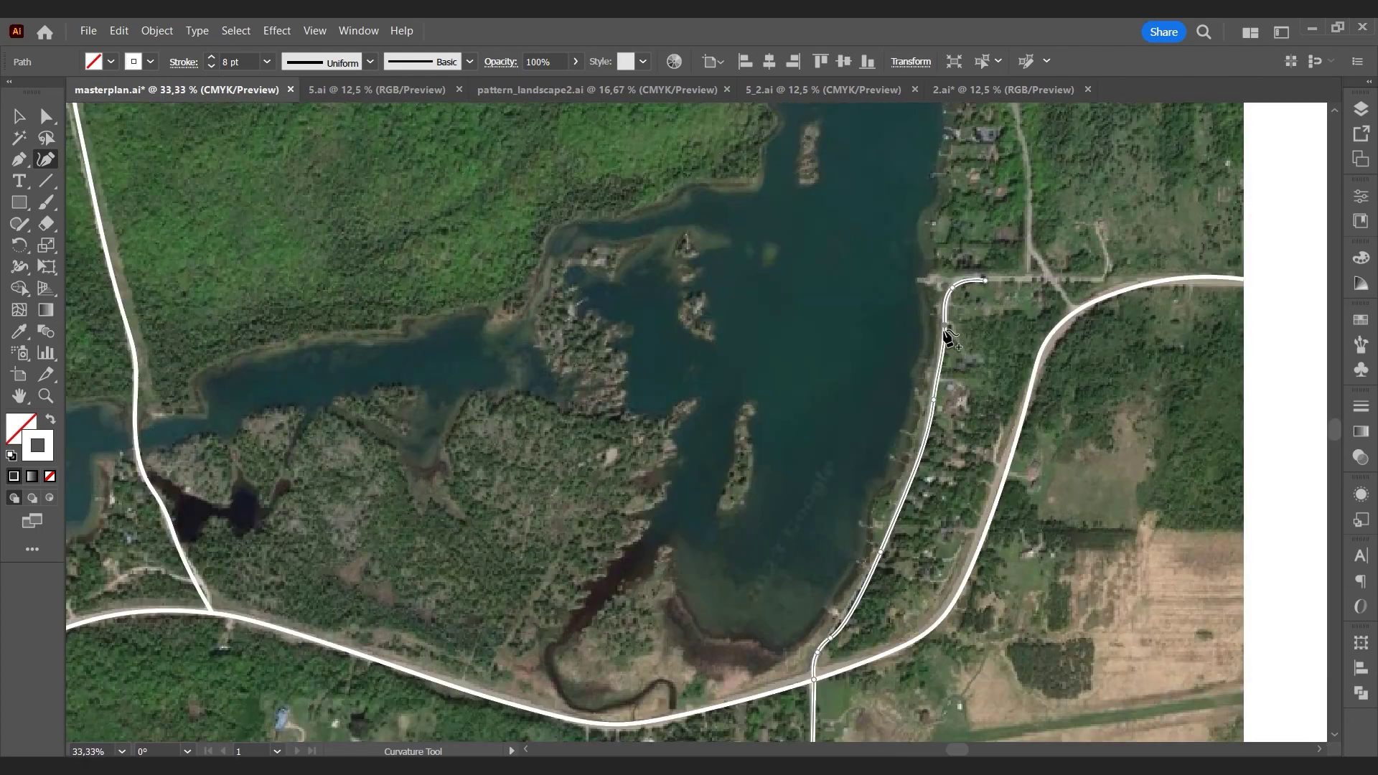
{"action": "left_click", "coordinate": [1093, 218]}
{"action": "key", "text": "Escape"}
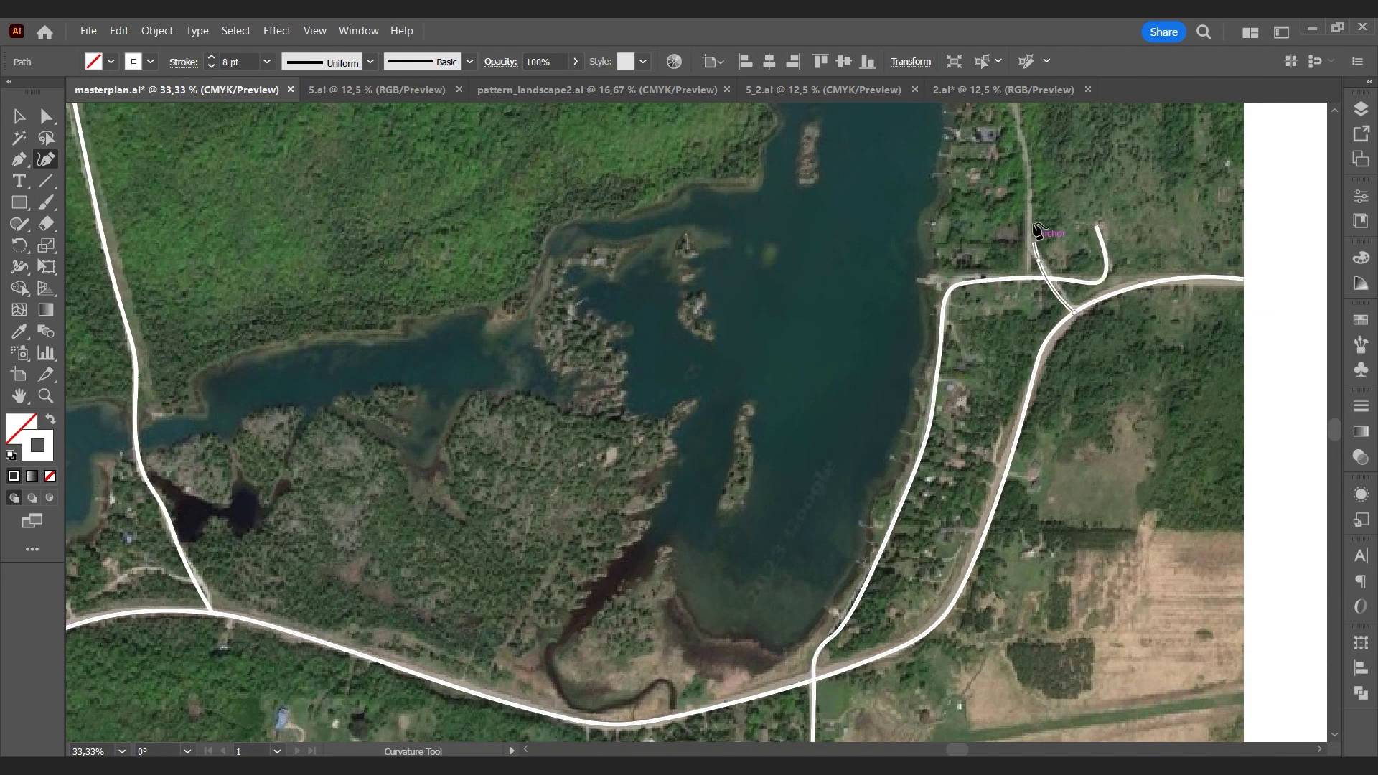
Step: Trace the remaining side roads over the satellite image with curved paths, including the road from the west edge to the northern road junction
{"action": "scroll", "coordinate": [1037, 231], "scroll_direction": "down", "scroll_amount": 2}
{"action": "scroll", "coordinate": [790, 441], "scroll_direction": "down", "scroll_amount": 3}
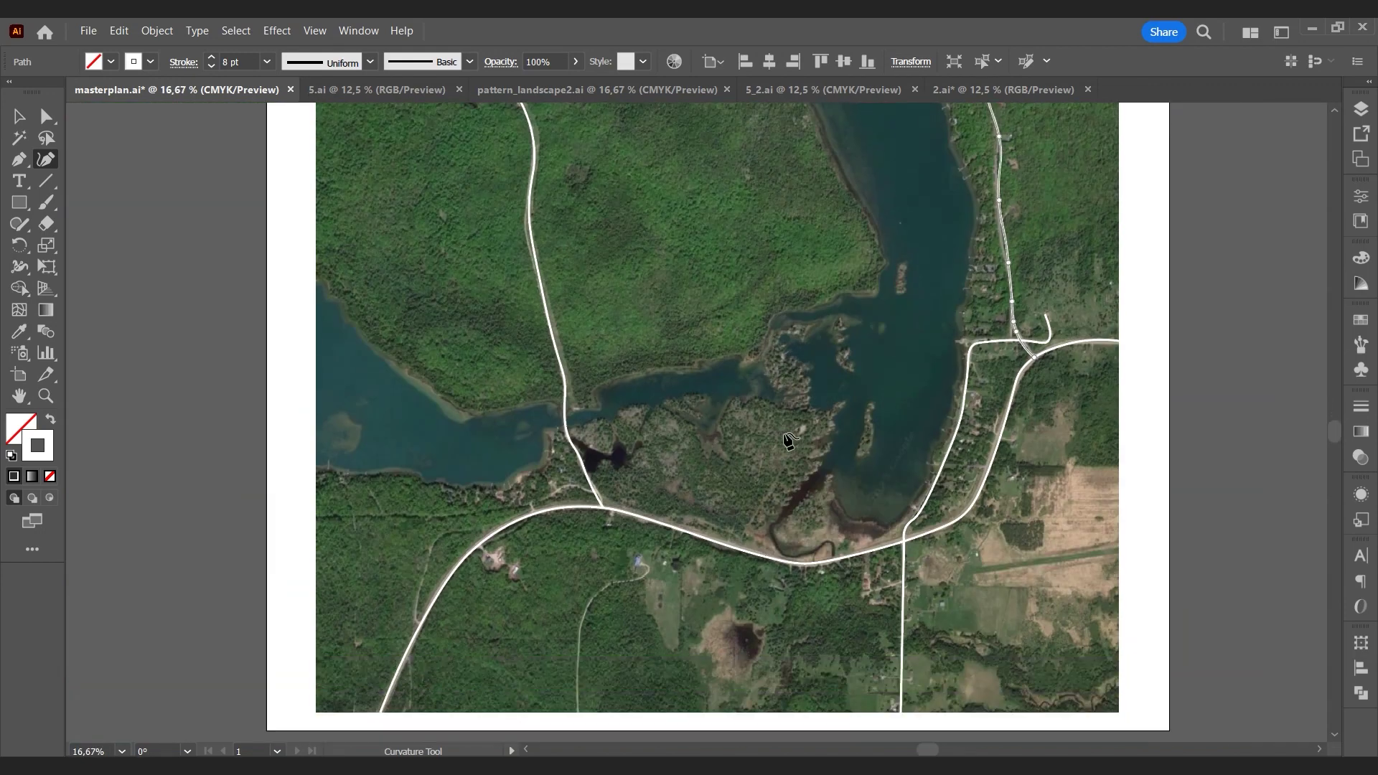
{"action": "scroll", "coordinate": [624, 600], "scroll_direction": "up", "scroll_amount": 2}
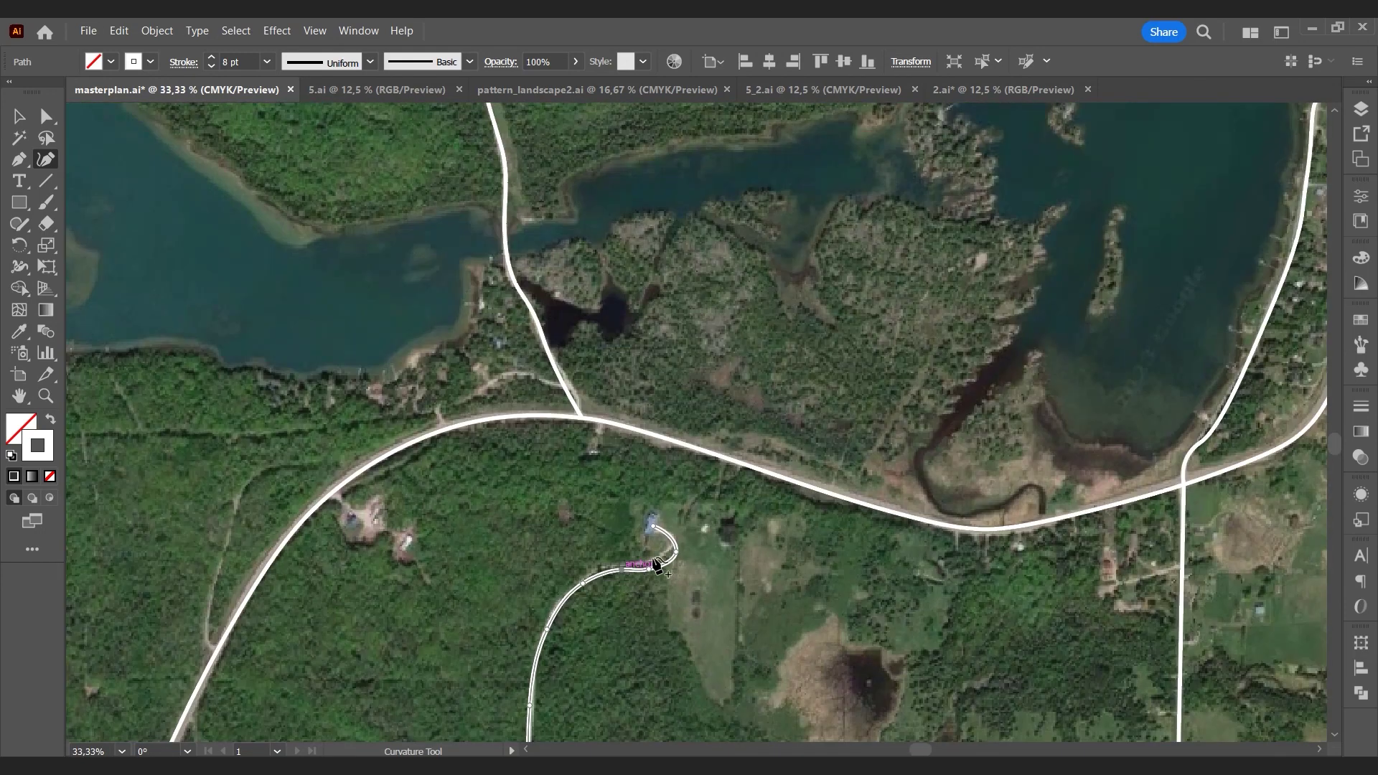
{"action": "scroll", "coordinate": [659, 565], "scroll_direction": "down", "scroll_amount": 1}
{"action": "left_click", "coordinate": [198, 482], "text": "ctrl"}
{"action": "left_click", "coordinate": [440, 457]}
{"action": "left_click", "coordinate": [497, 445]}
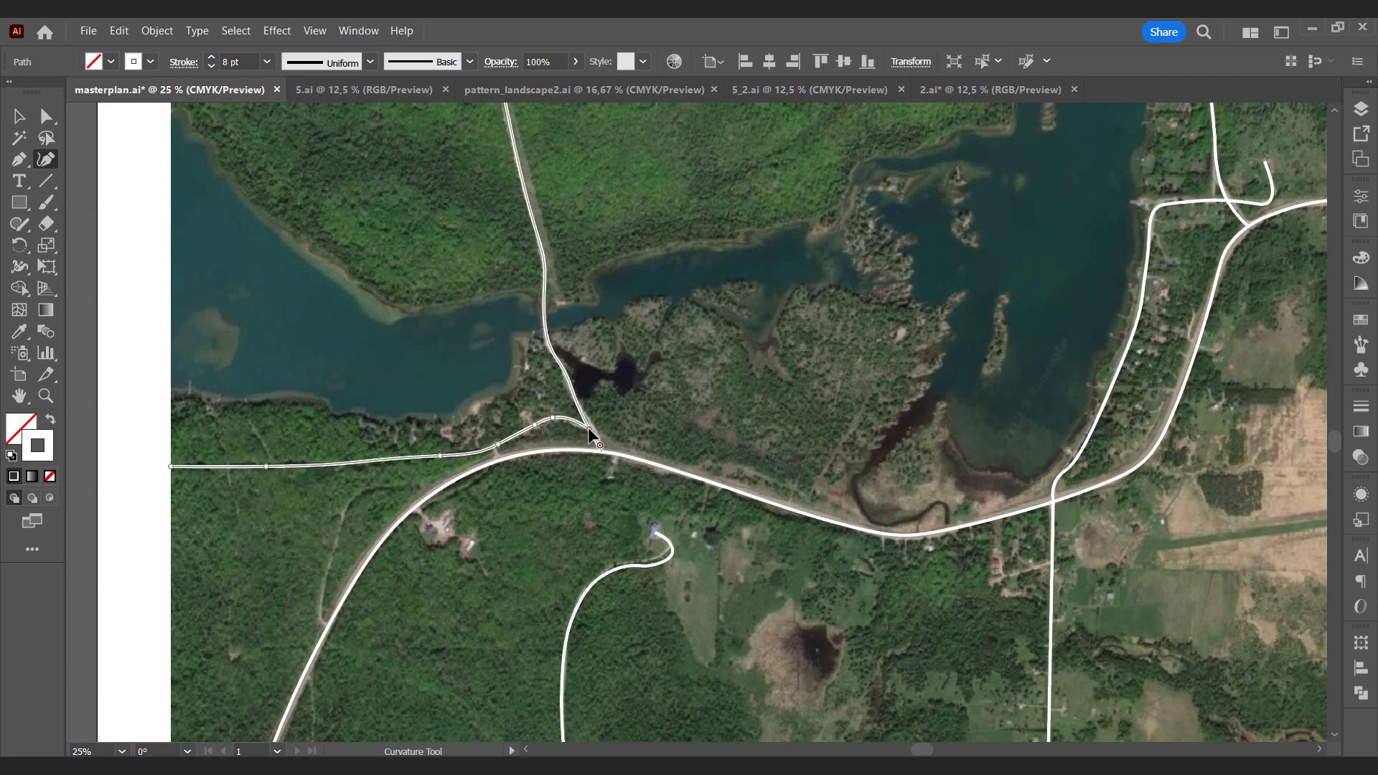
{"action": "left_click", "coordinate": [598, 446]}
{"action": "key", "text": "Escape"}
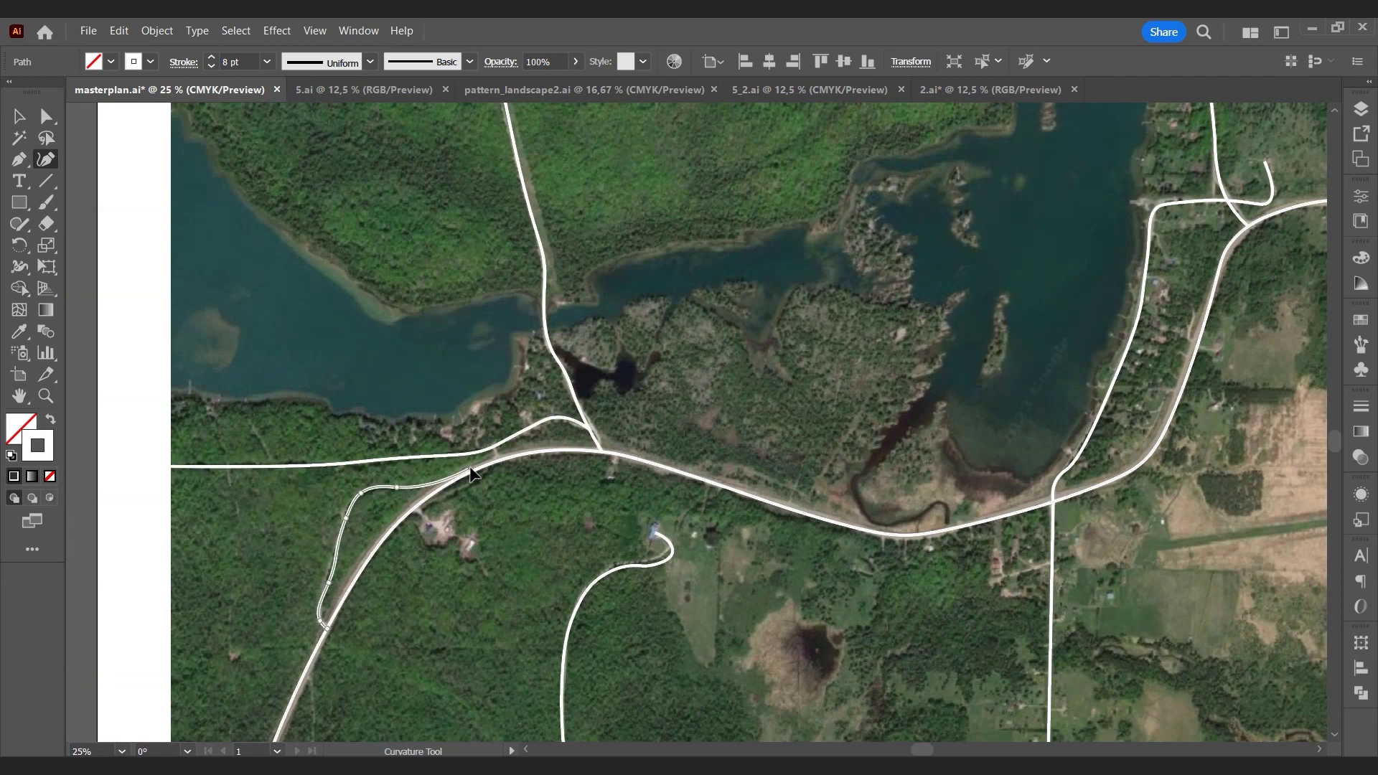
Step: Make the Water, Land, Layer 5 and topography layers visible, checking the road layer's contents and leaving nothing selected
{"action": "scroll", "coordinate": [450, 574], "scroll_direction": "down", "scroll_amount": 2}
{"action": "key", "text": "v"}
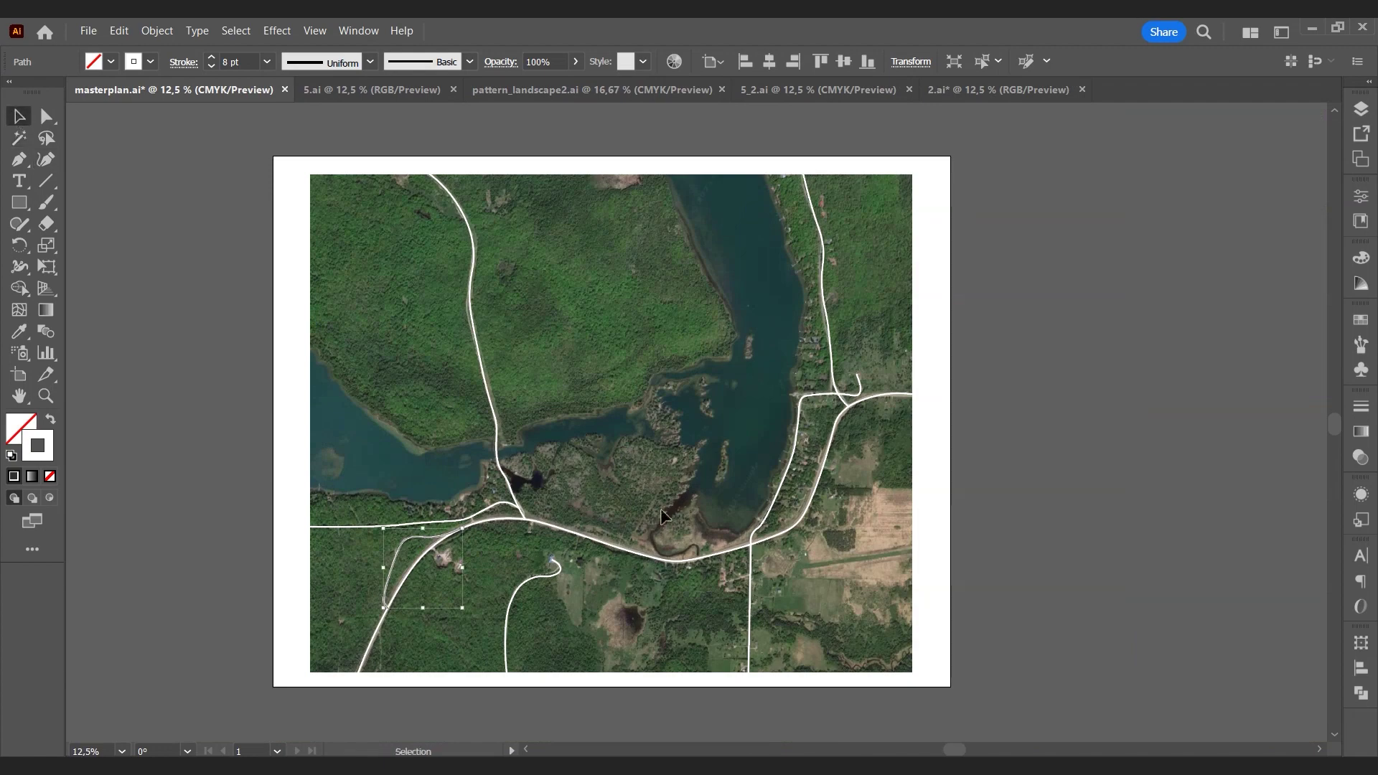
{"action": "left_click", "coordinate": [997, 456]}
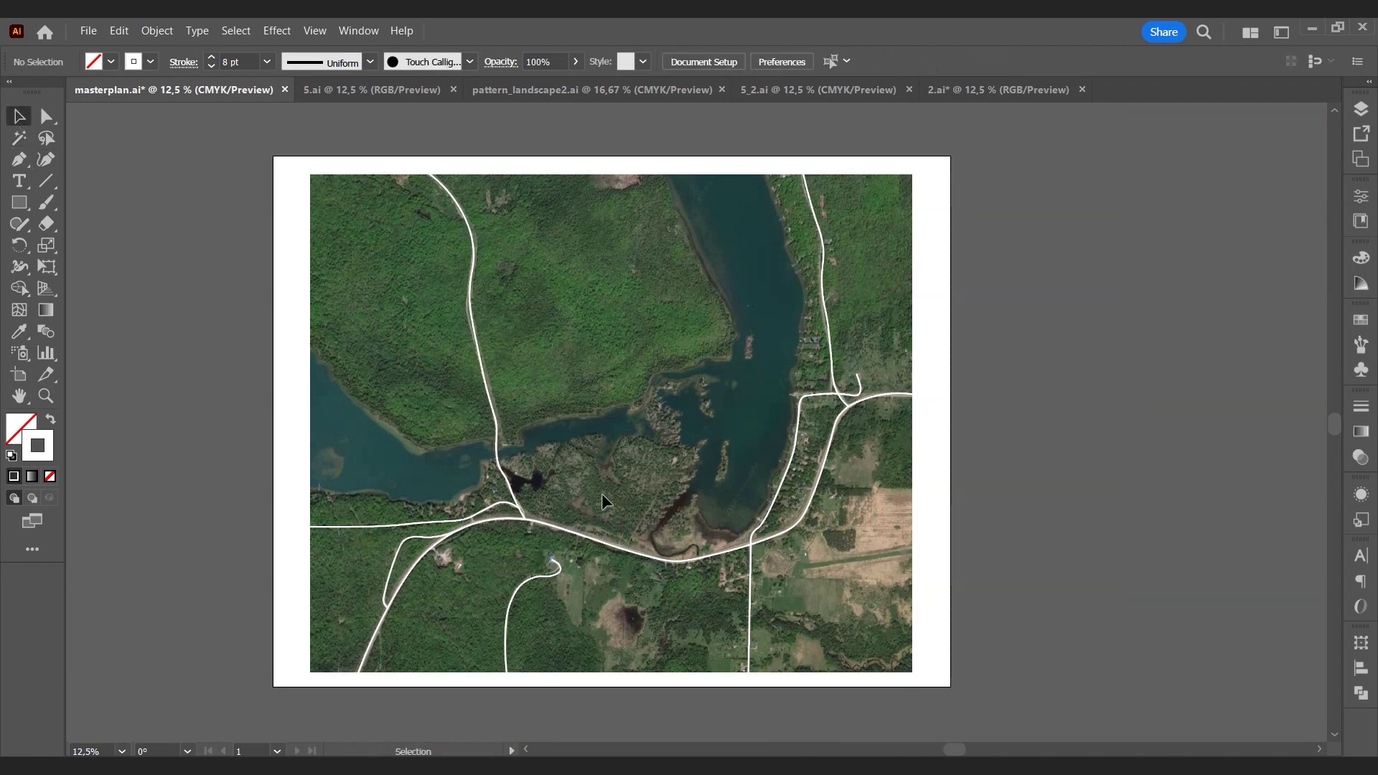
{"action": "left_click", "coordinate": [1362, 109]}
{"action": "left_click_drag", "start_coordinate": [1140, 204], "coordinate": [1141, 152]}
{"action": "left_click", "coordinate": [1314, 128]}
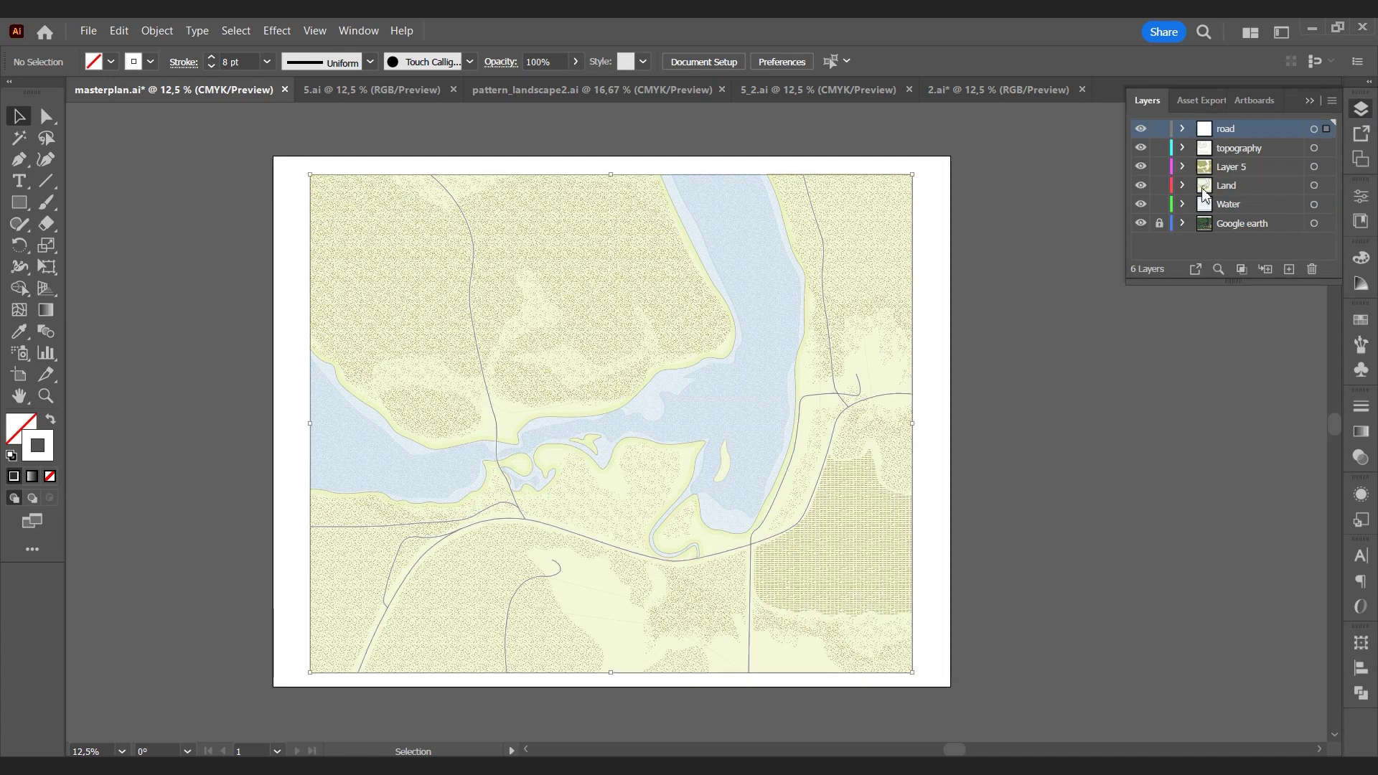
{"action": "left_click", "coordinate": [1079, 509]}
Step: Set the stroke weight of the long main road and the connecting northwest road to 10 pt
{"action": "left_click", "coordinate": [615, 551]}
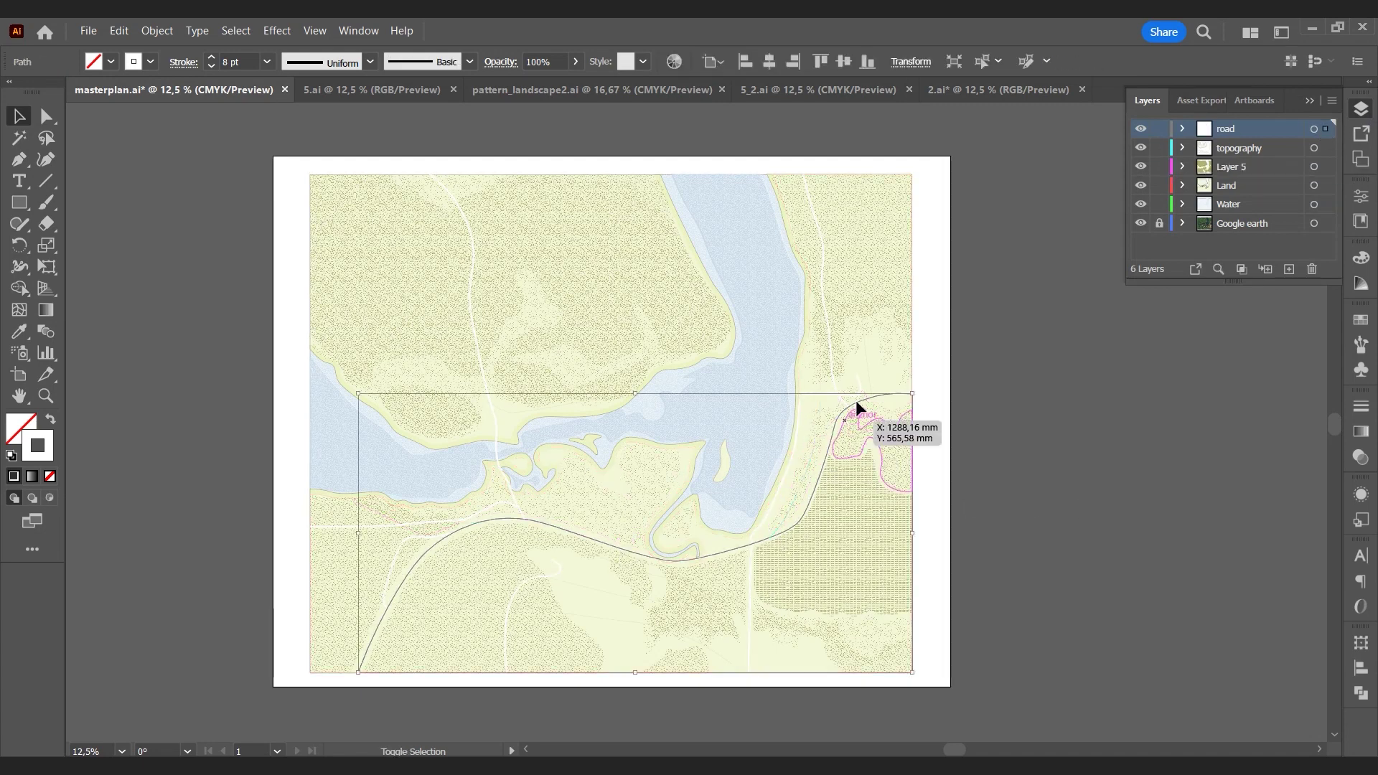
{"action": "left_click", "coordinate": [494, 430], "text": "shift"}
{"action": "left_click", "coordinate": [266, 61]}
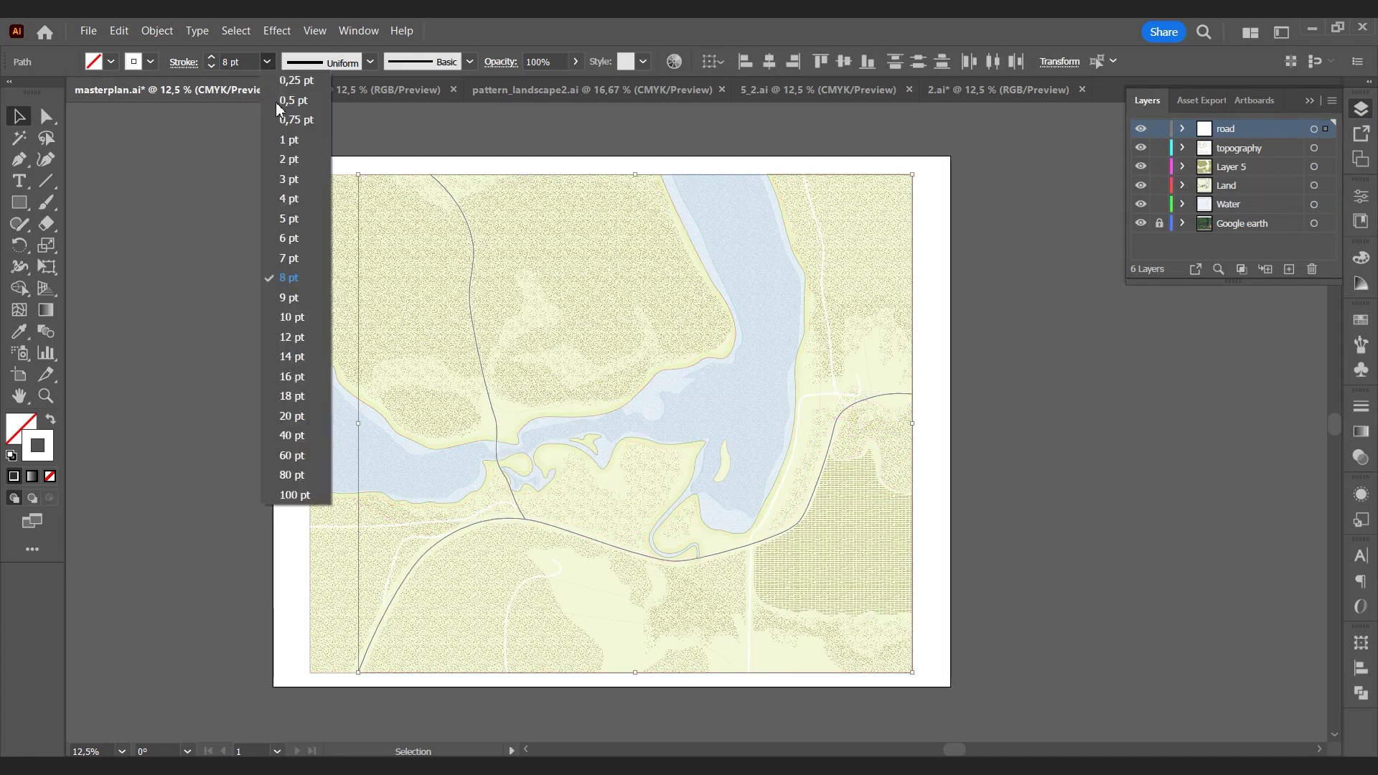
{"action": "left_click", "coordinate": [285, 317]}
{"action": "left_click", "coordinate": [216, 181]}
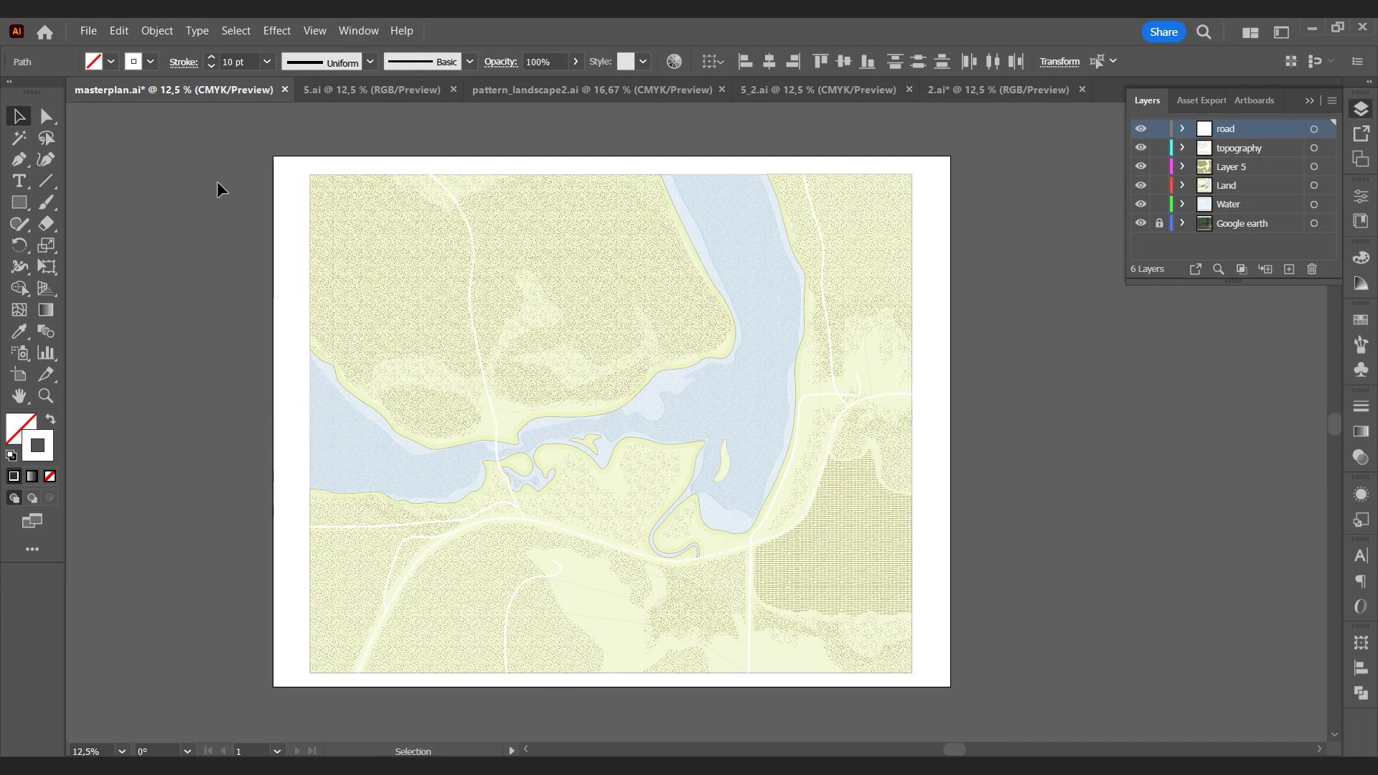
Step: Cut the main road and the northwest road, paste them back in place, and group them
{"action": "left_click", "coordinate": [537, 523]}
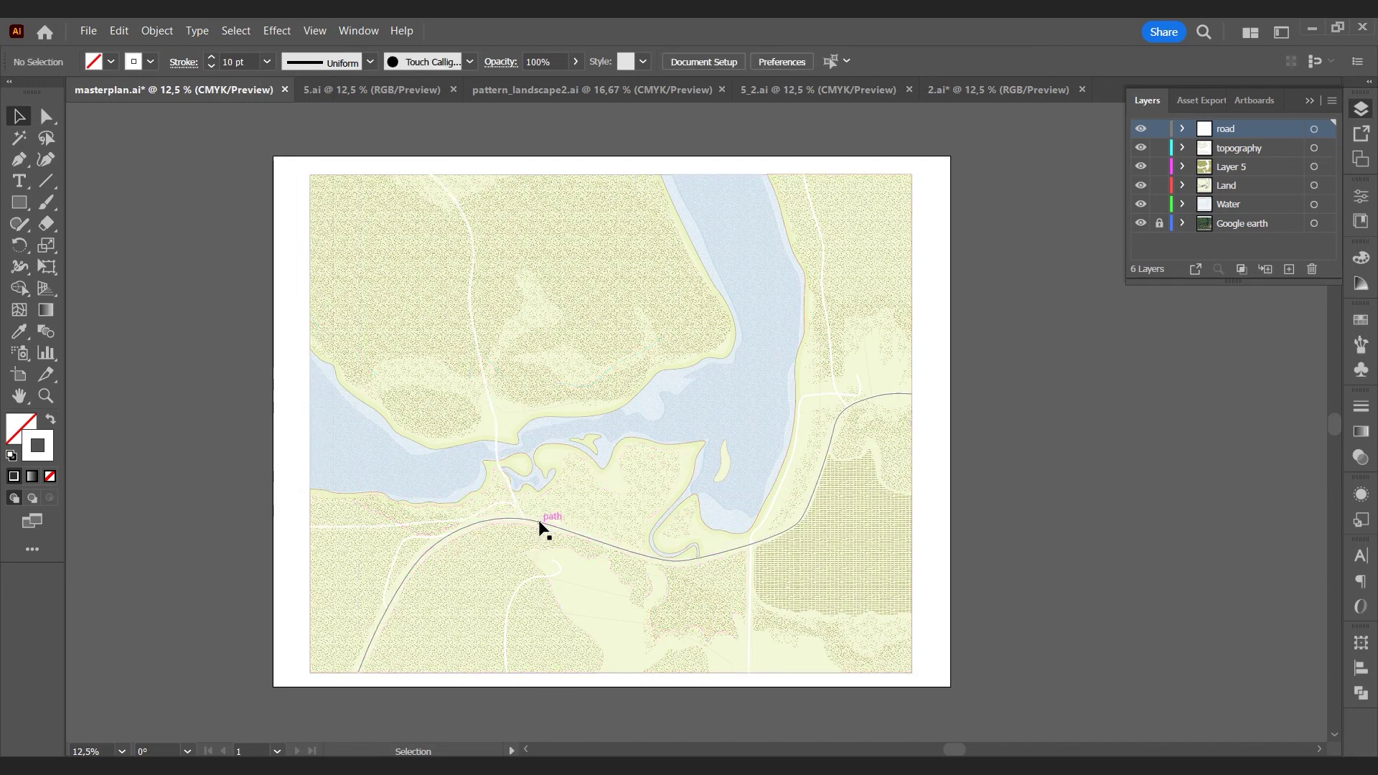
{"action": "left_click", "coordinate": [480, 363], "text": "shift"}
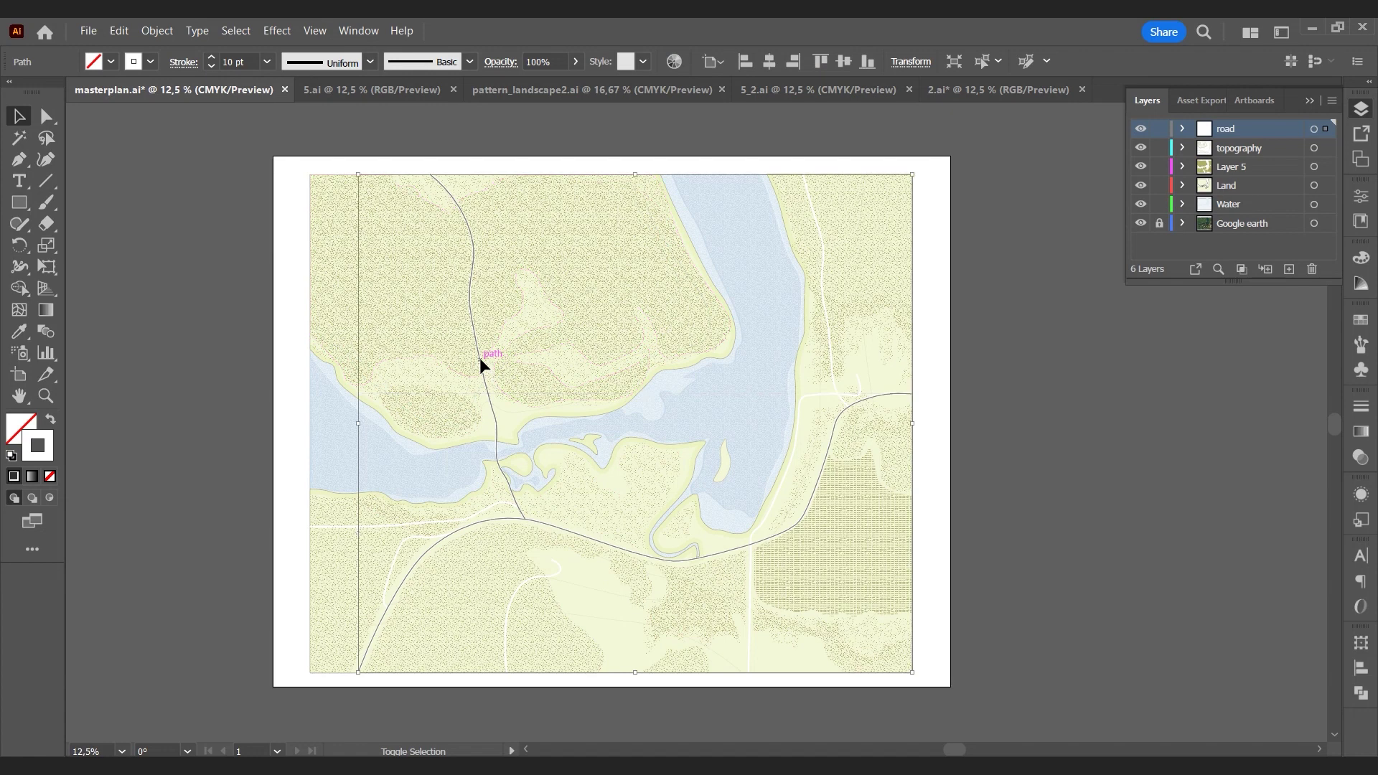
{"action": "key", "text": "ctrl+x"}
{"action": "left_click", "coordinate": [119, 31]}
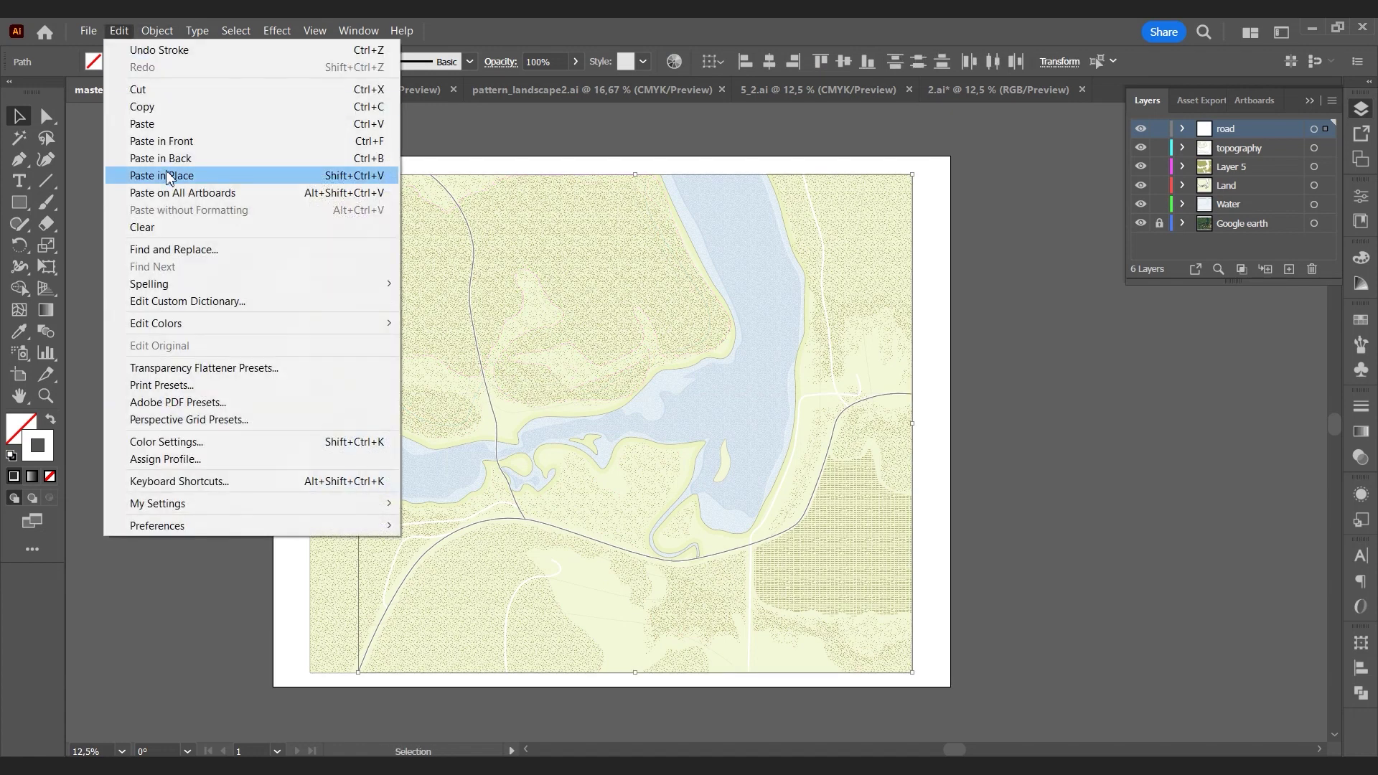
{"action": "left_click", "coordinate": [228, 176]}
{"action": "right_click", "coordinate": [488, 389]}
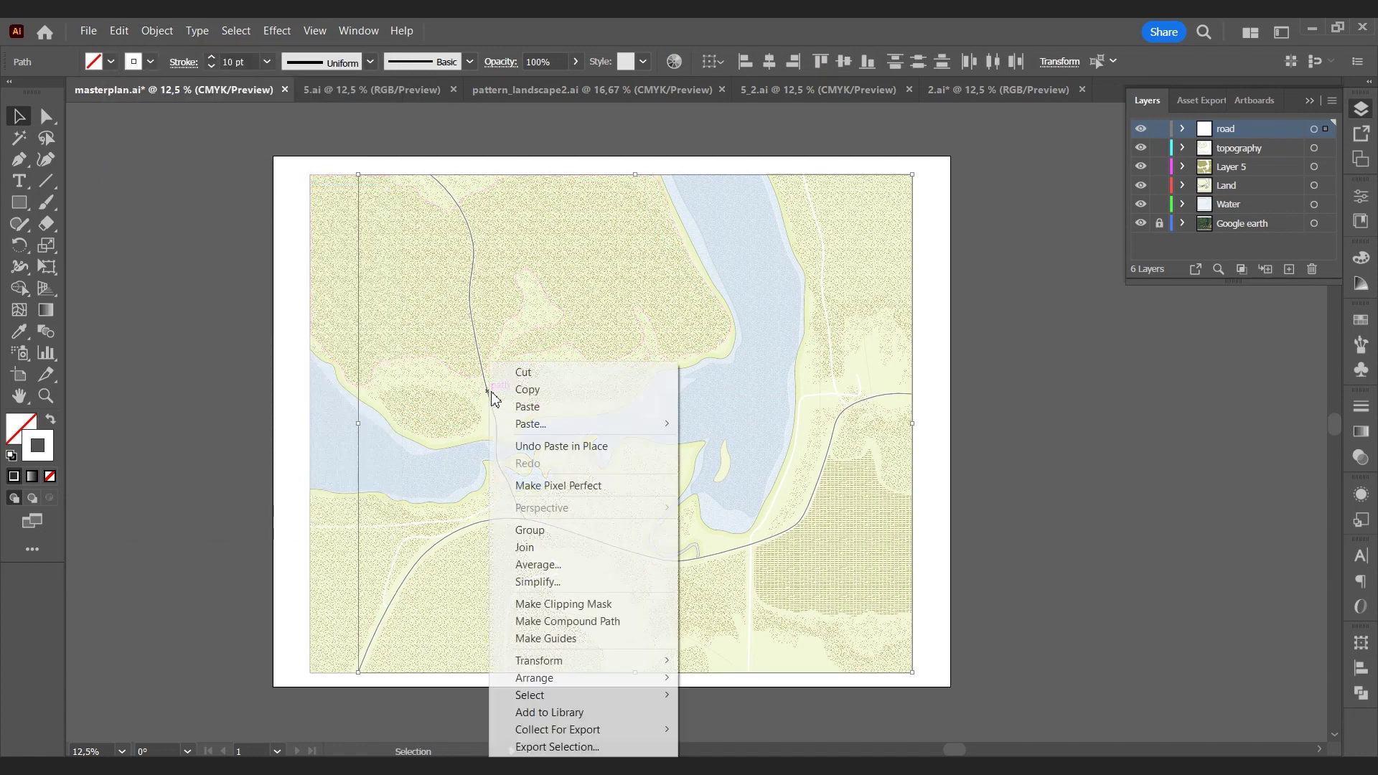
{"action": "left_click", "coordinate": [580, 529]}
Step: Group the remaining side roads separately from the main road group
{"action": "key", "text": "ctrl+a"}
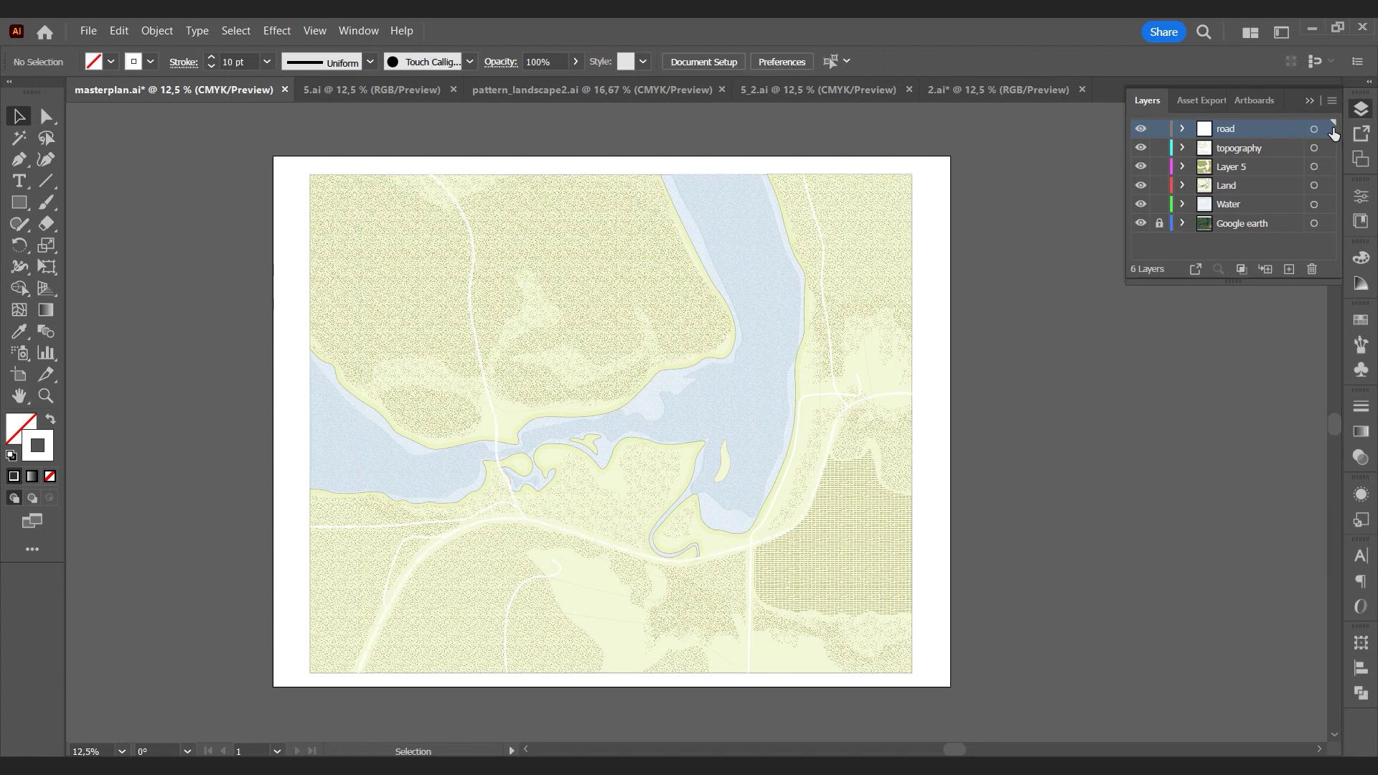
{"action": "left_click", "coordinate": [502, 434]}
{"action": "right_click", "coordinate": [498, 429]}
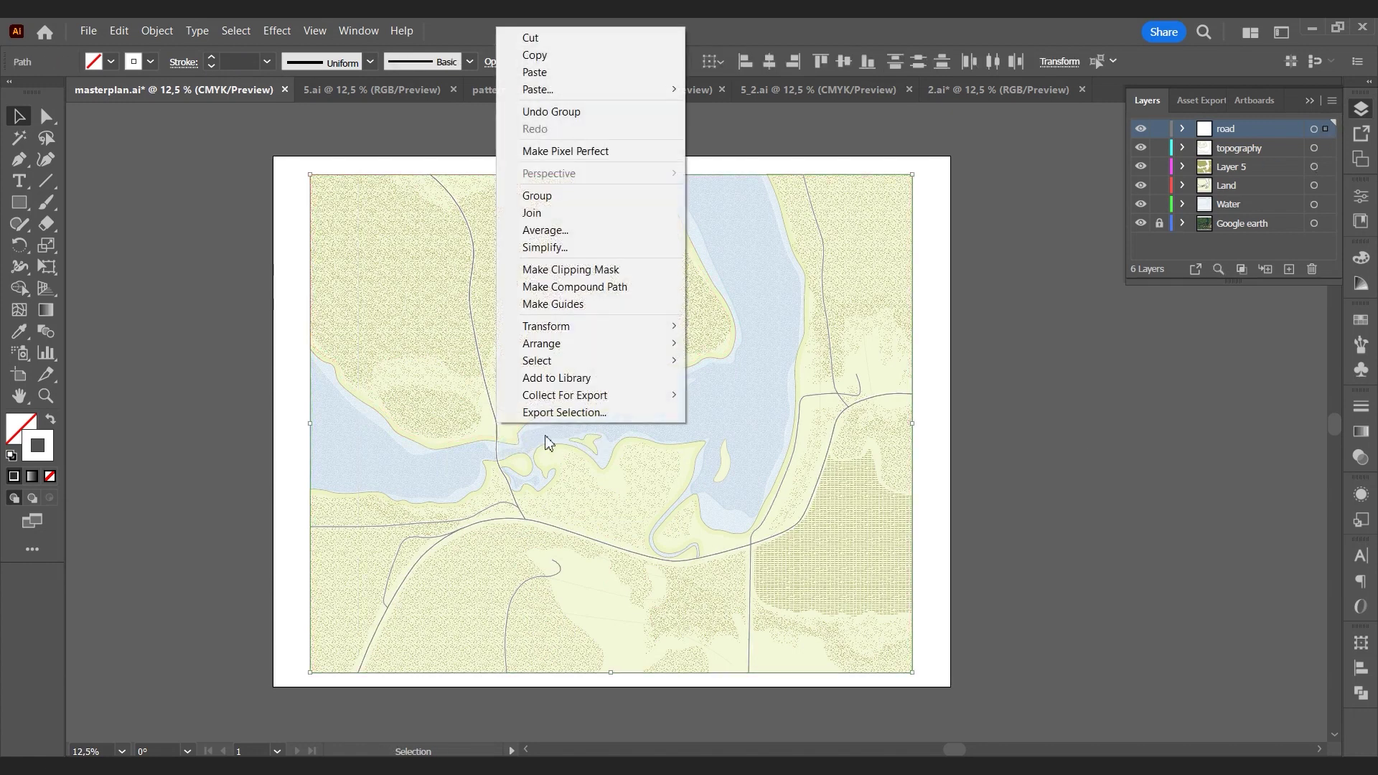
{"action": "left_click", "coordinate": [585, 196]}
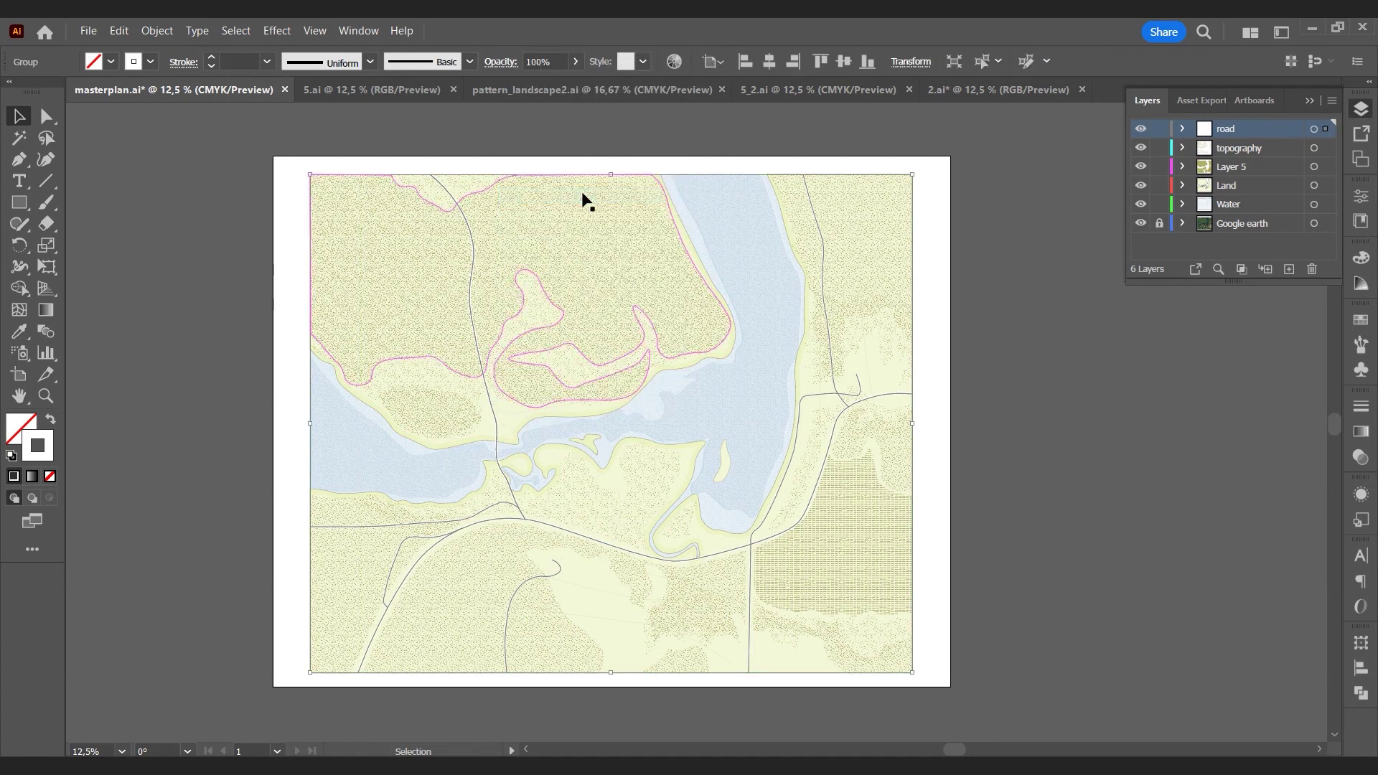
{"action": "left_click", "coordinate": [1116, 443]}
Step: Expand the main road group's fill and stroke into filled shapes
{"action": "left_click", "coordinate": [473, 343]}
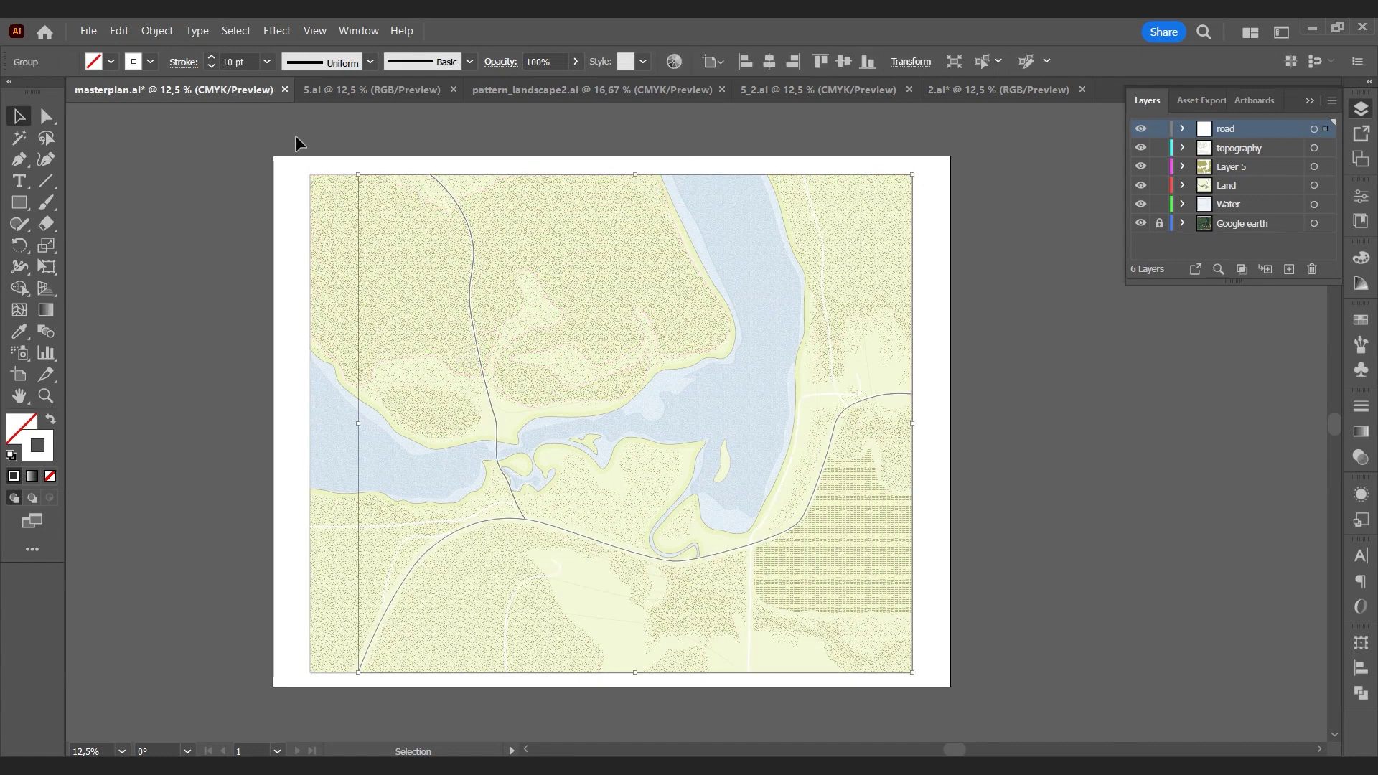
{"action": "left_click", "coordinate": [154, 31]}
{"action": "left_click", "coordinate": [209, 233]}
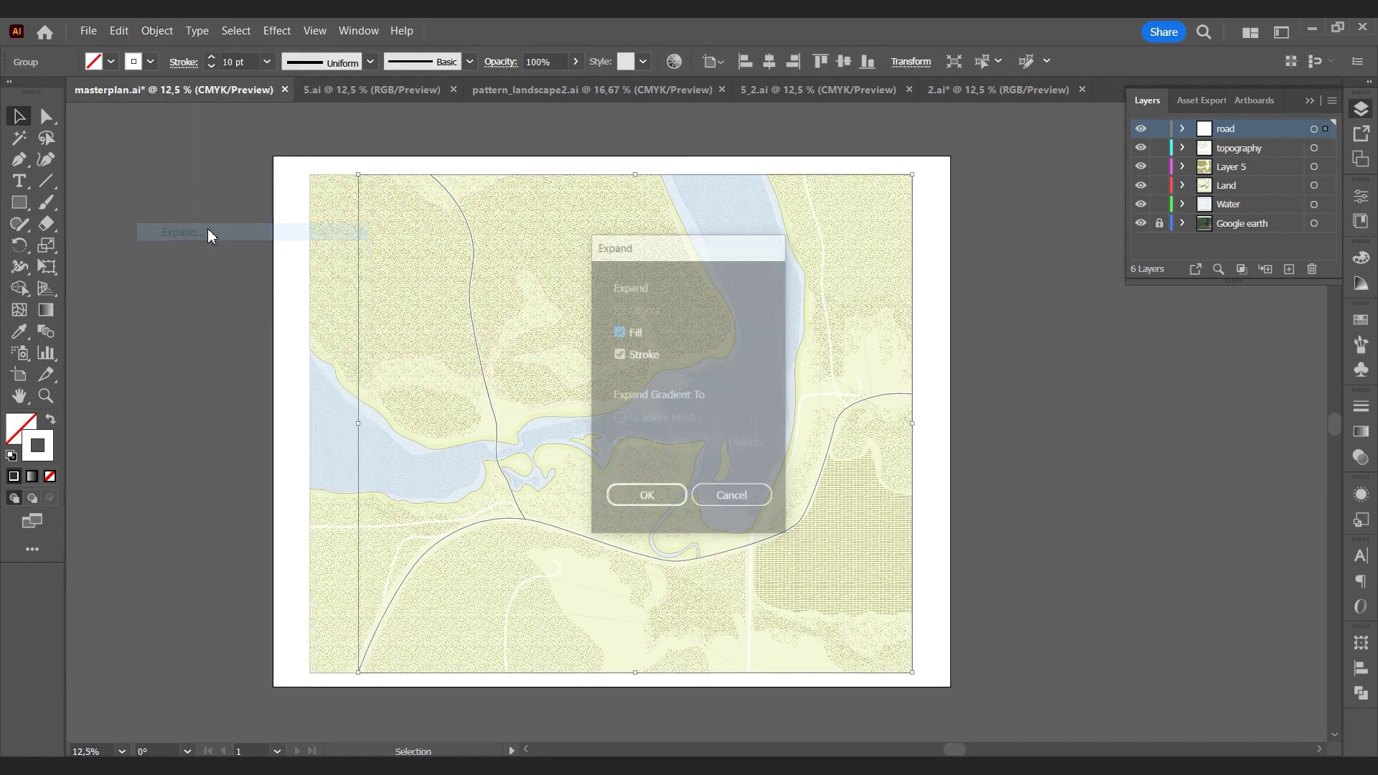
{"action": "left_click", "coordinate": [649, 498]}
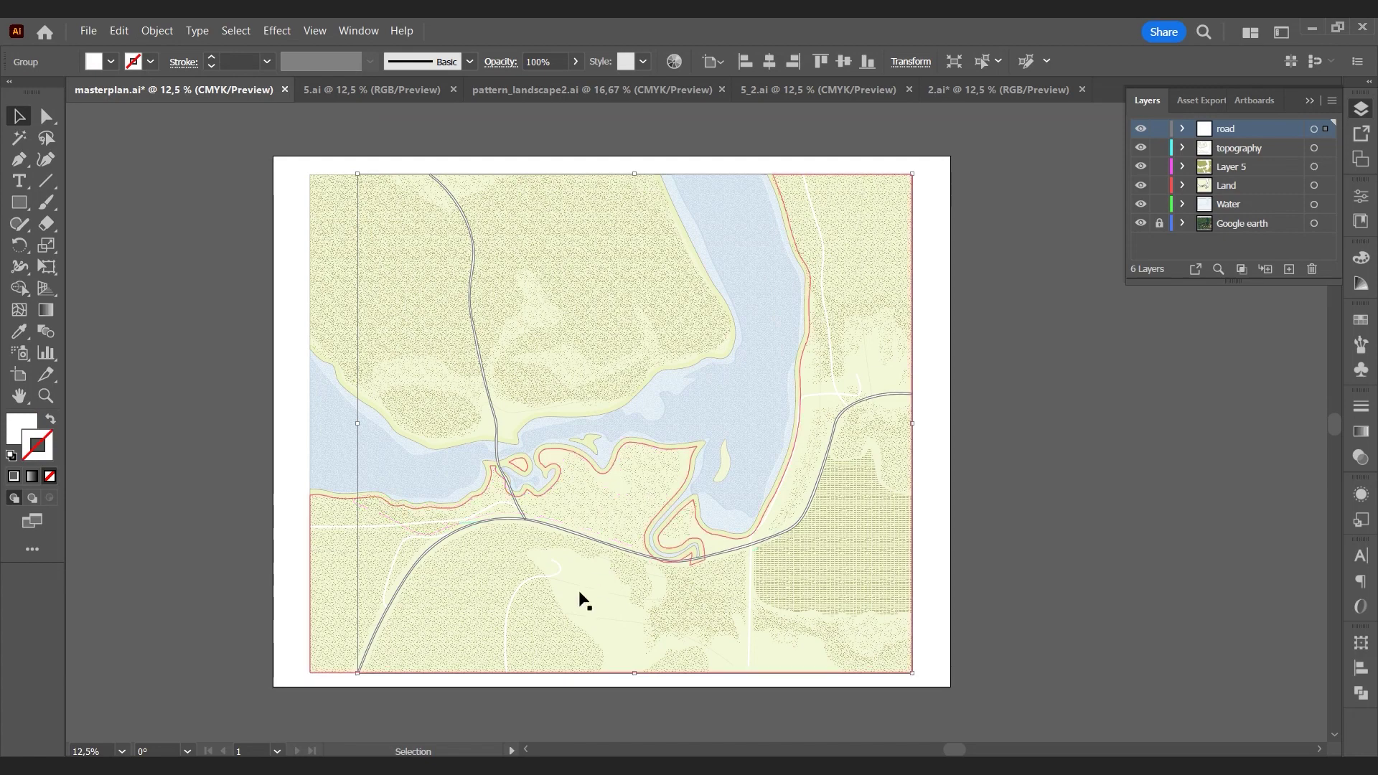
Step: Unite the expanded main road shapes into one path with Pathfinder
{"action": "scroll", "coordinate": [532, 557], "scroll_direction": "up", "scroll_amount": 2}
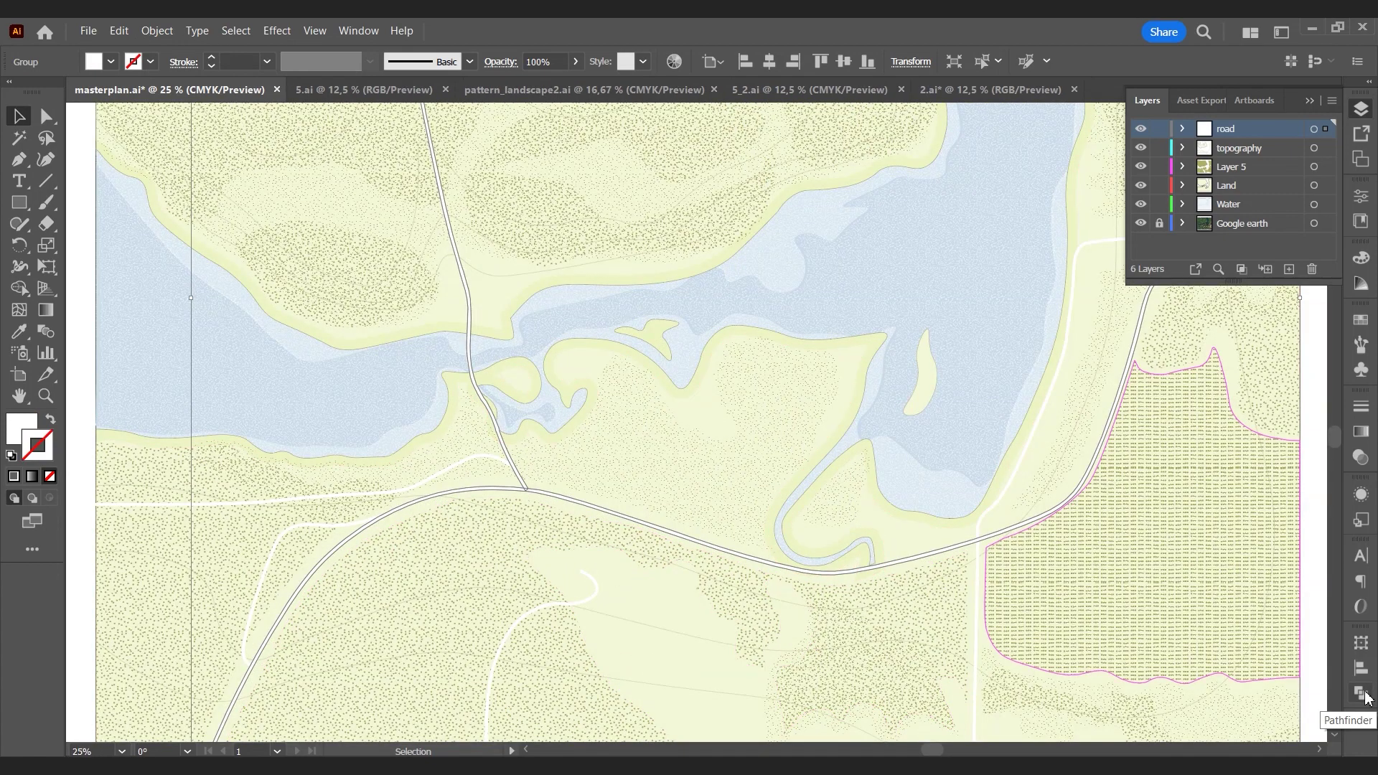
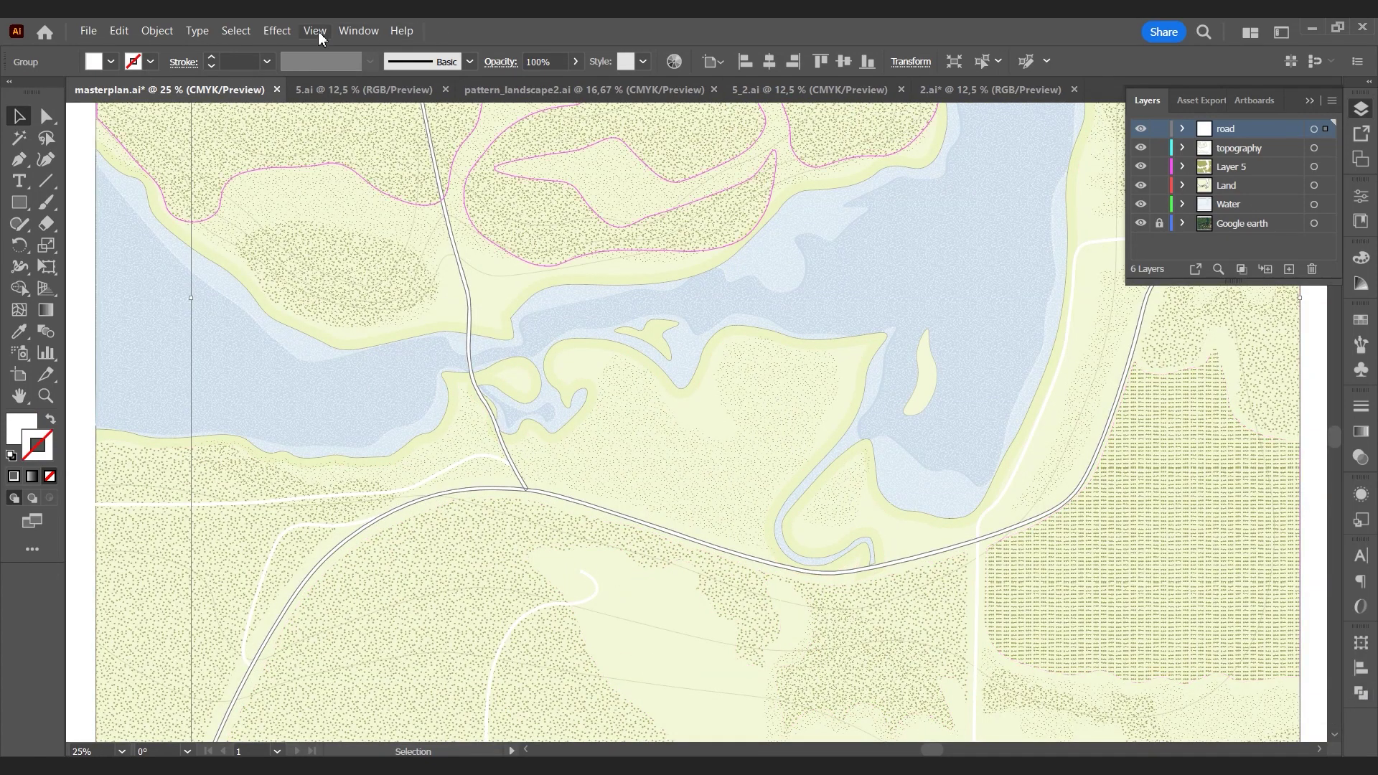
{"action": "left_click", "coordinate": [356, 30]}
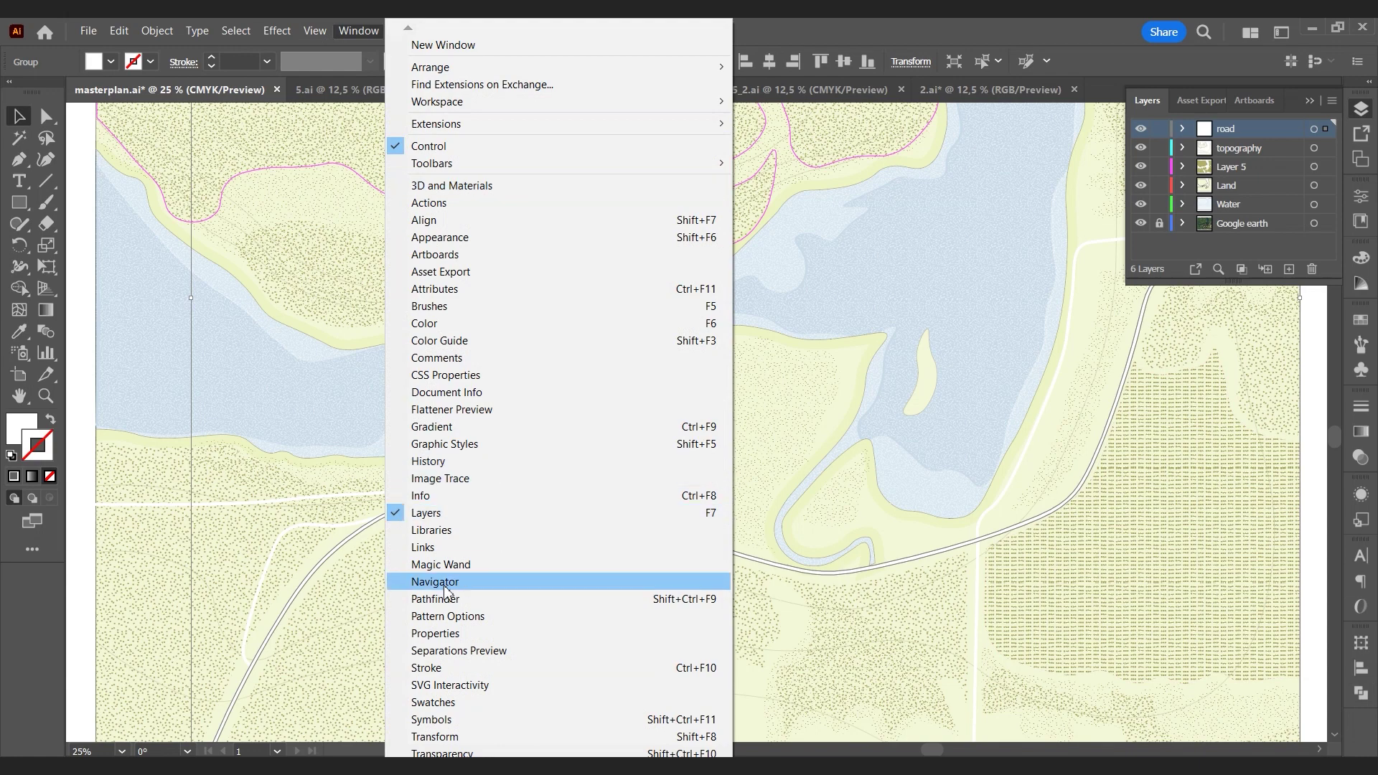
{"action": "left_click", "coordinate": [588, 600]}
{"action": "left_click", "coordinate": [1151, 682]}
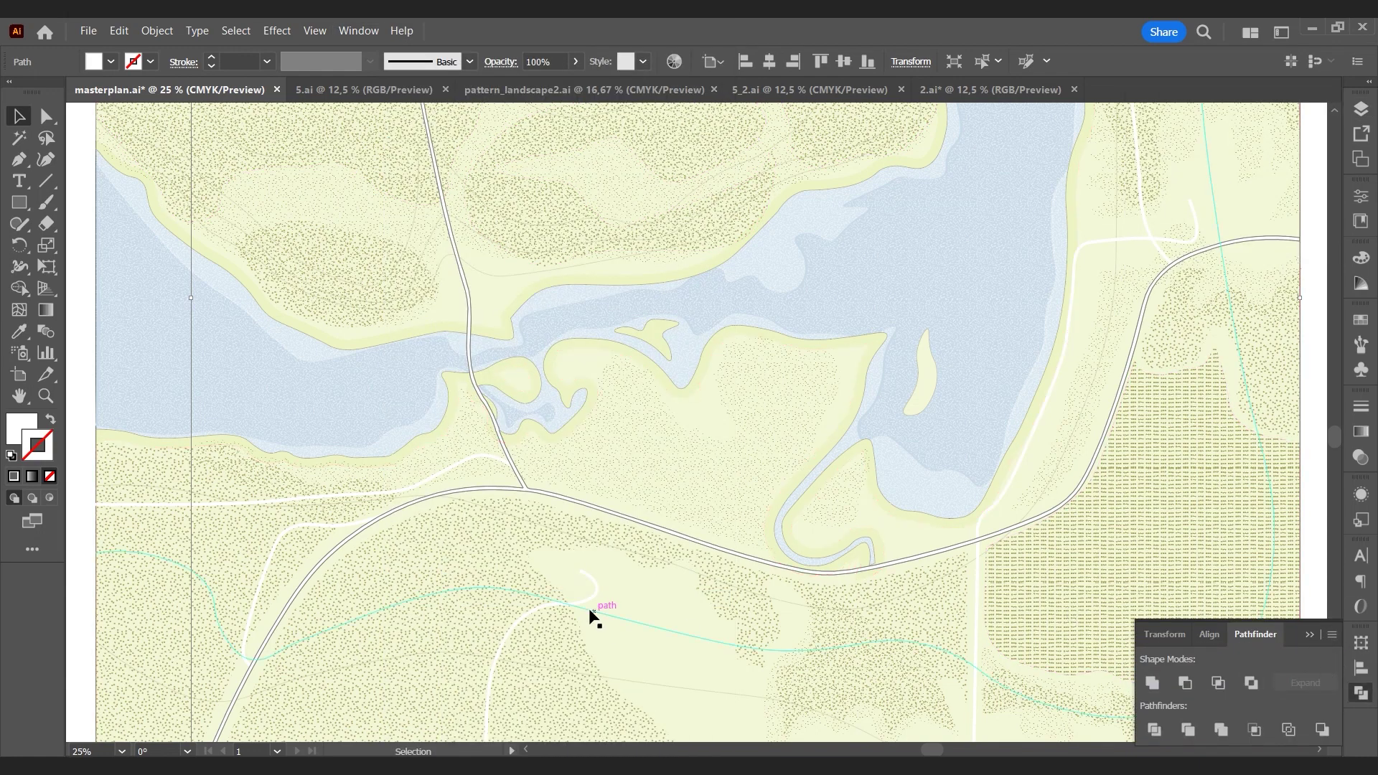
Step: Set the stroke weight of the side road group to 8 pt
{"action": "scroll", "coordinate": [594, 615], "scroll_direction": "down", "scroll_amount": 1}
{"action": "left_click", "coordinate": [477, 528]}
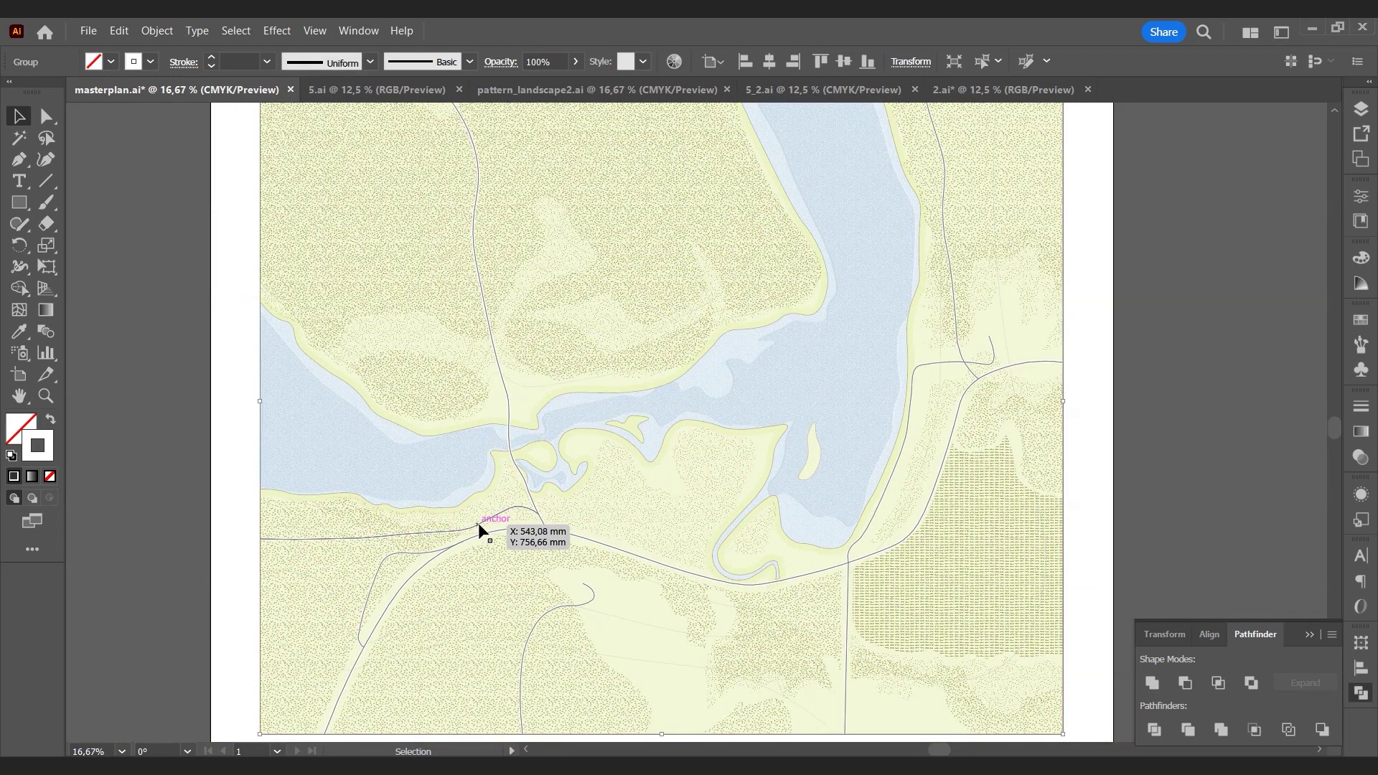
{"action": "left_click", "coordinate": [156, 31]}
{"action": "left_click", "coordinate": [267, 62]}
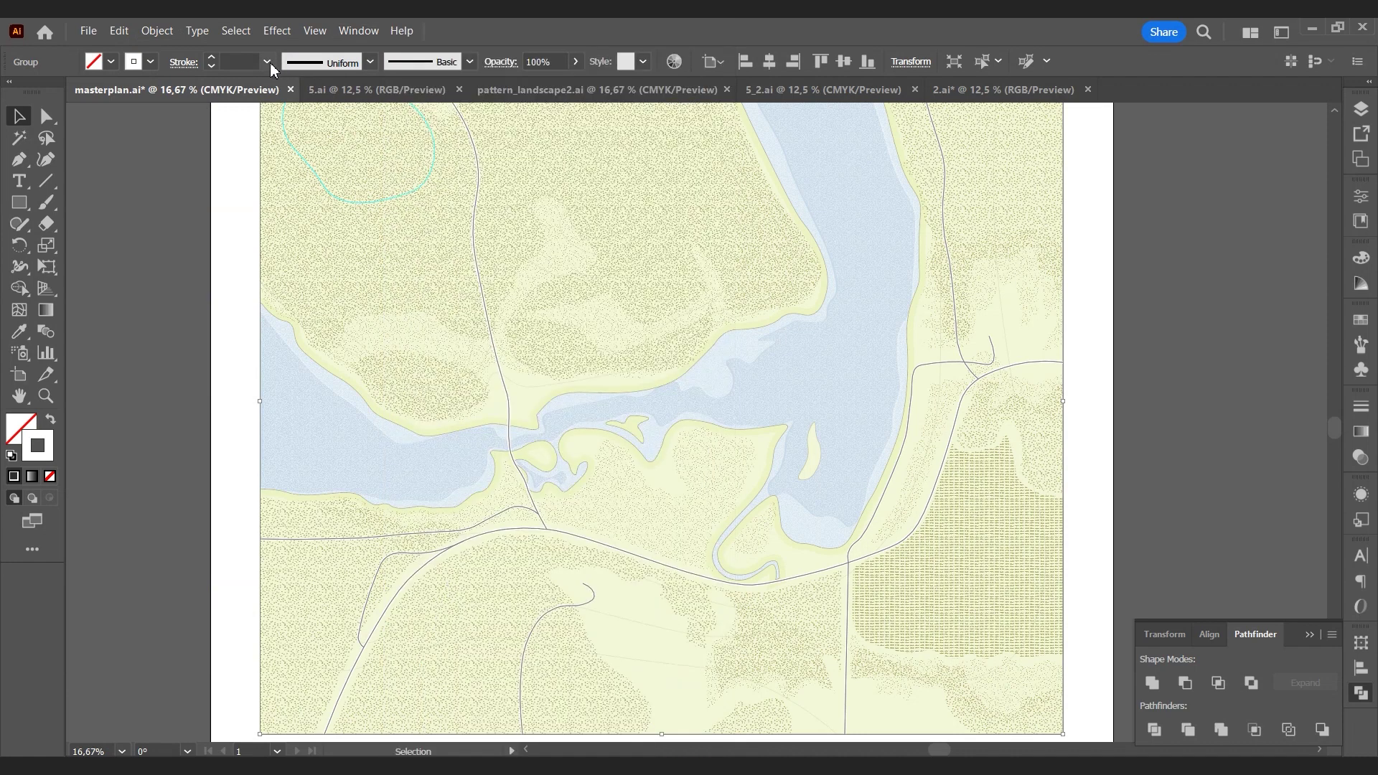
{"action": "left_click", "coordinate": [267, 61]}
{"action": "left_click", "coordinate": [290, 280]}
Step: Expand the side road group's fill and stroke, and unite its shapes with Pathfinder
{"action": "left_click", "coordinate": [157, 31]}
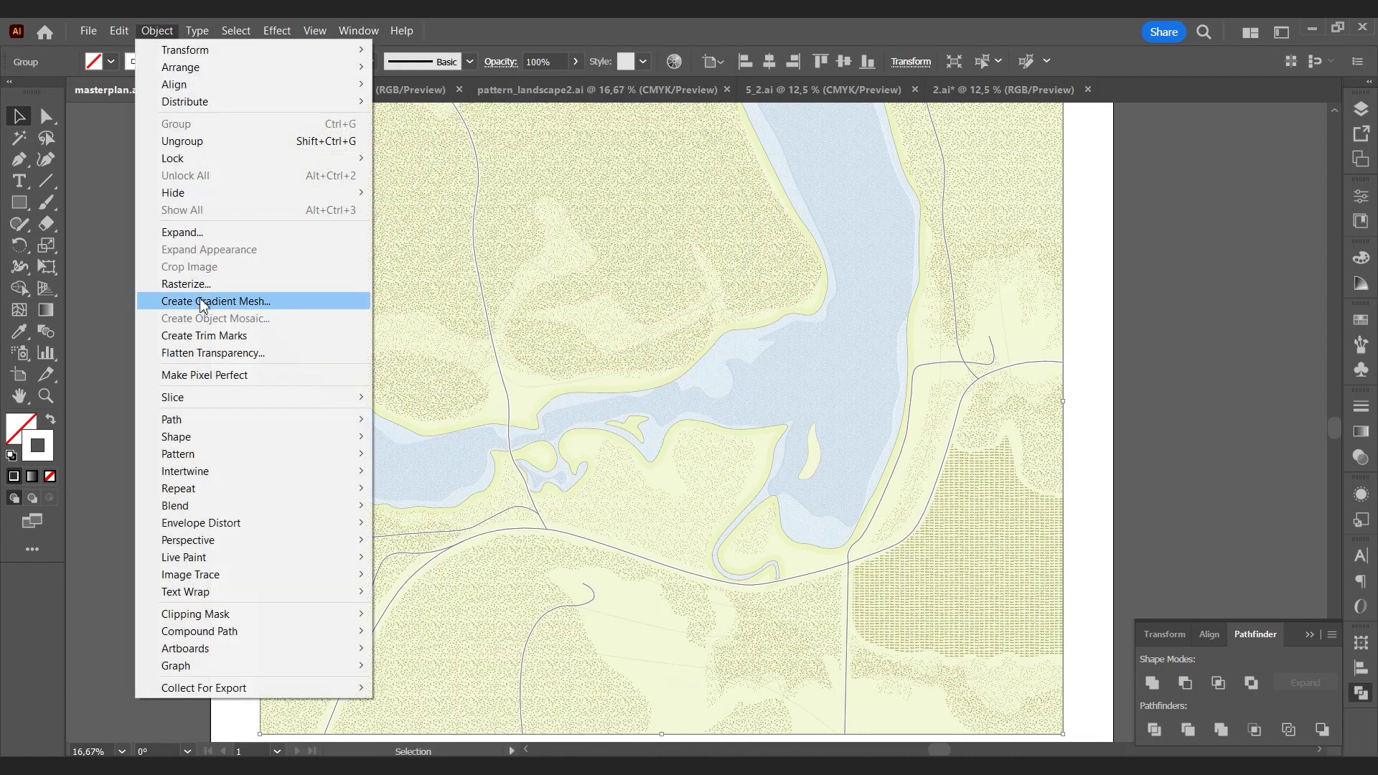
{"action": "left_click", "coordinate": [206, 238]}
{"action": "left_click", "coordinate": [664, 507]}
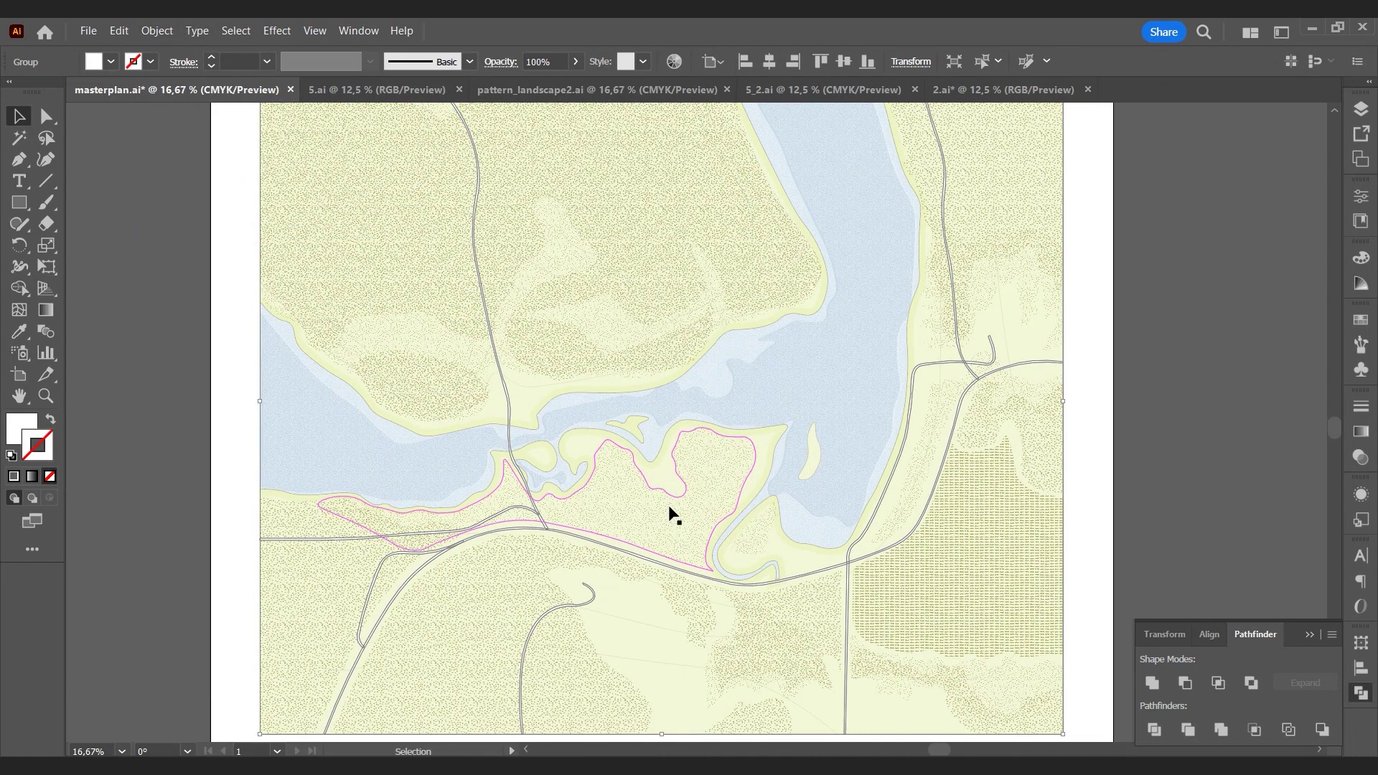
{"action": "left_click", "coordinate": [1159, 689]}
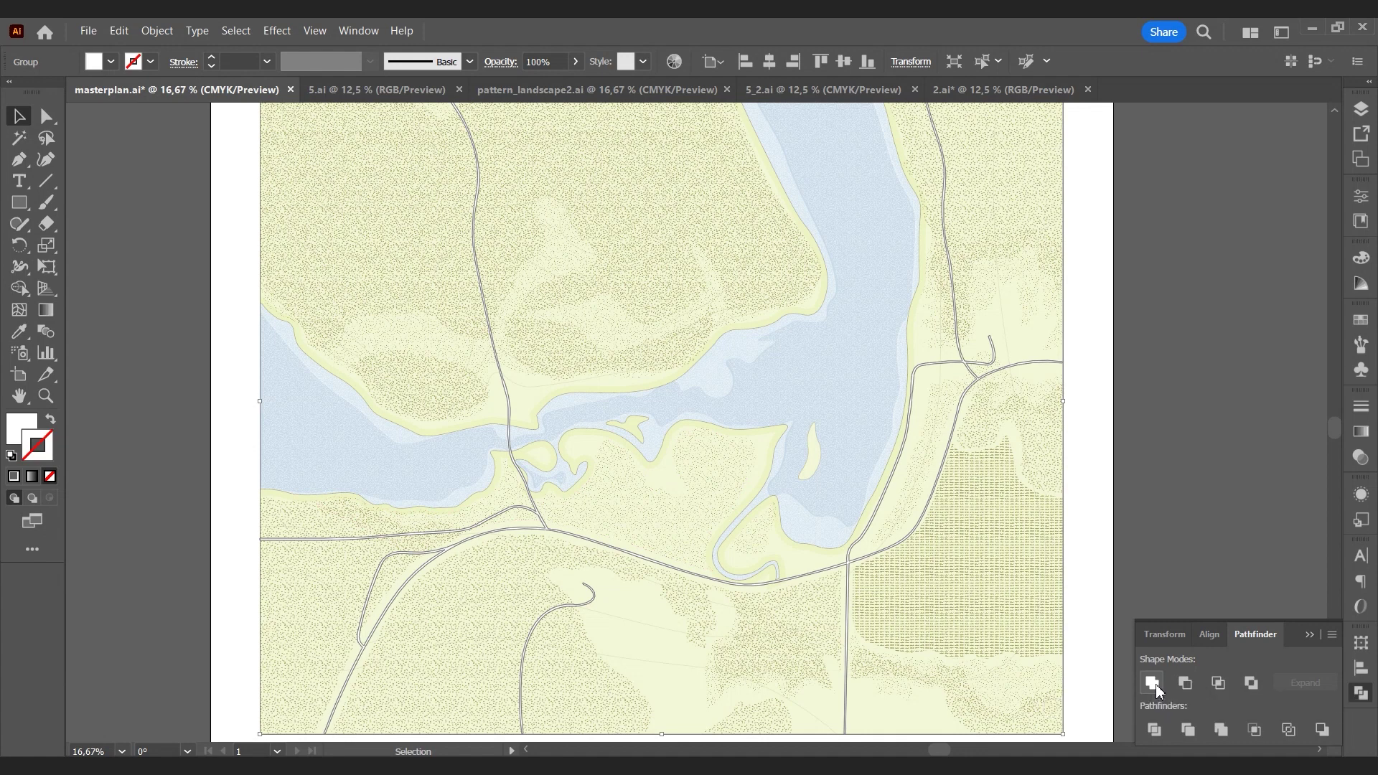
{"action": "left_click", "coordinate": [1204, 485]}
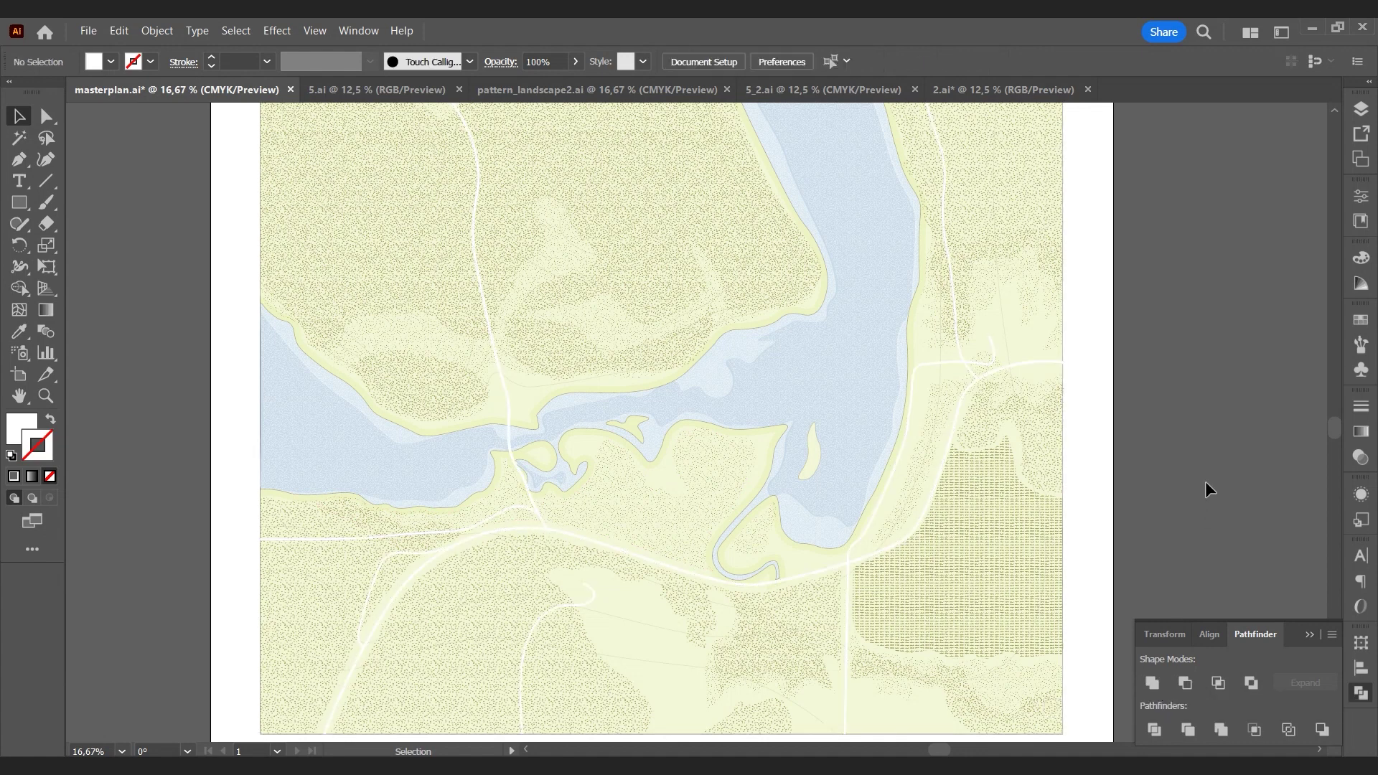
Step: Give the united main road shape a 2 pt stroke
{"action": "left_click", "coordinate": [536, 507]}
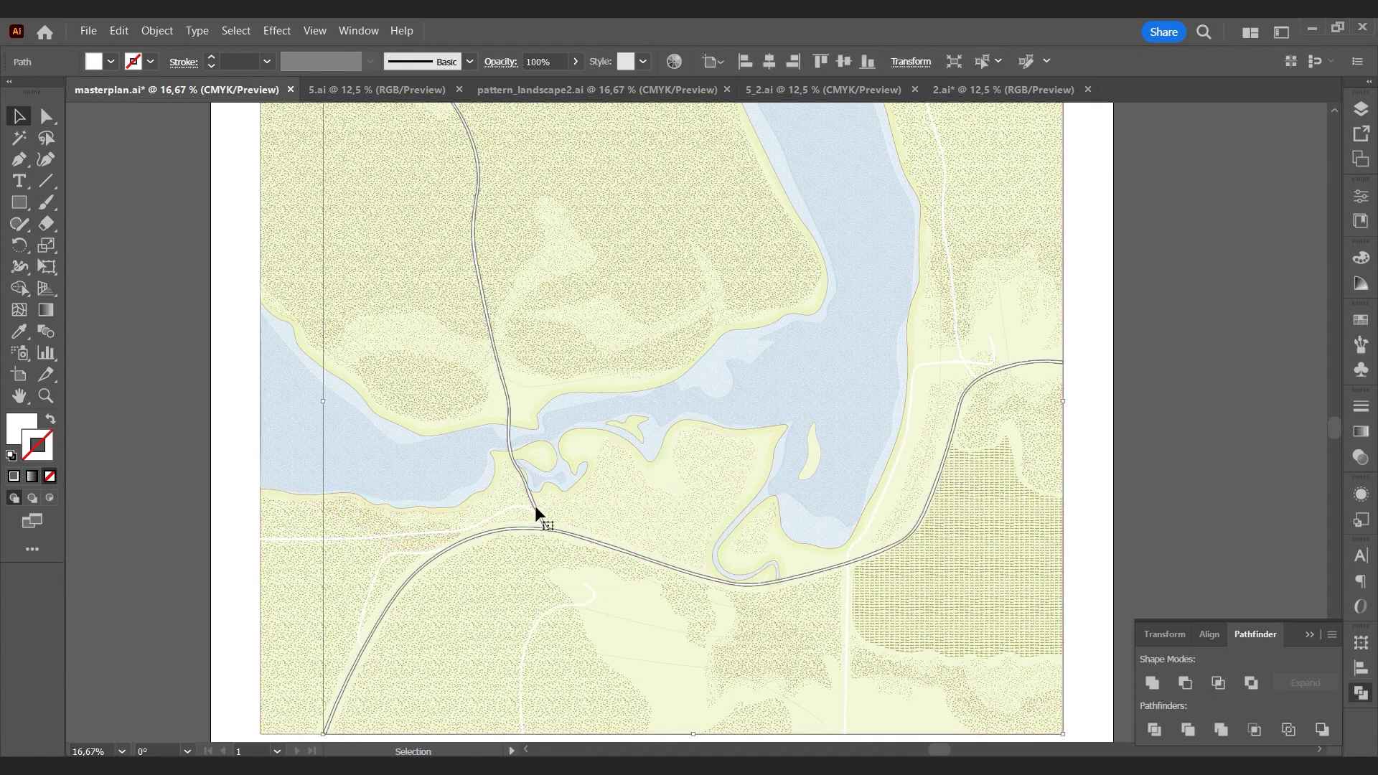
{"action": "left_click", "coordinate": [267, 61]}
{"action": "left_click", "coordinate": [300, 155]}
{"action": "left_click", "coordinate": [267, 61]}
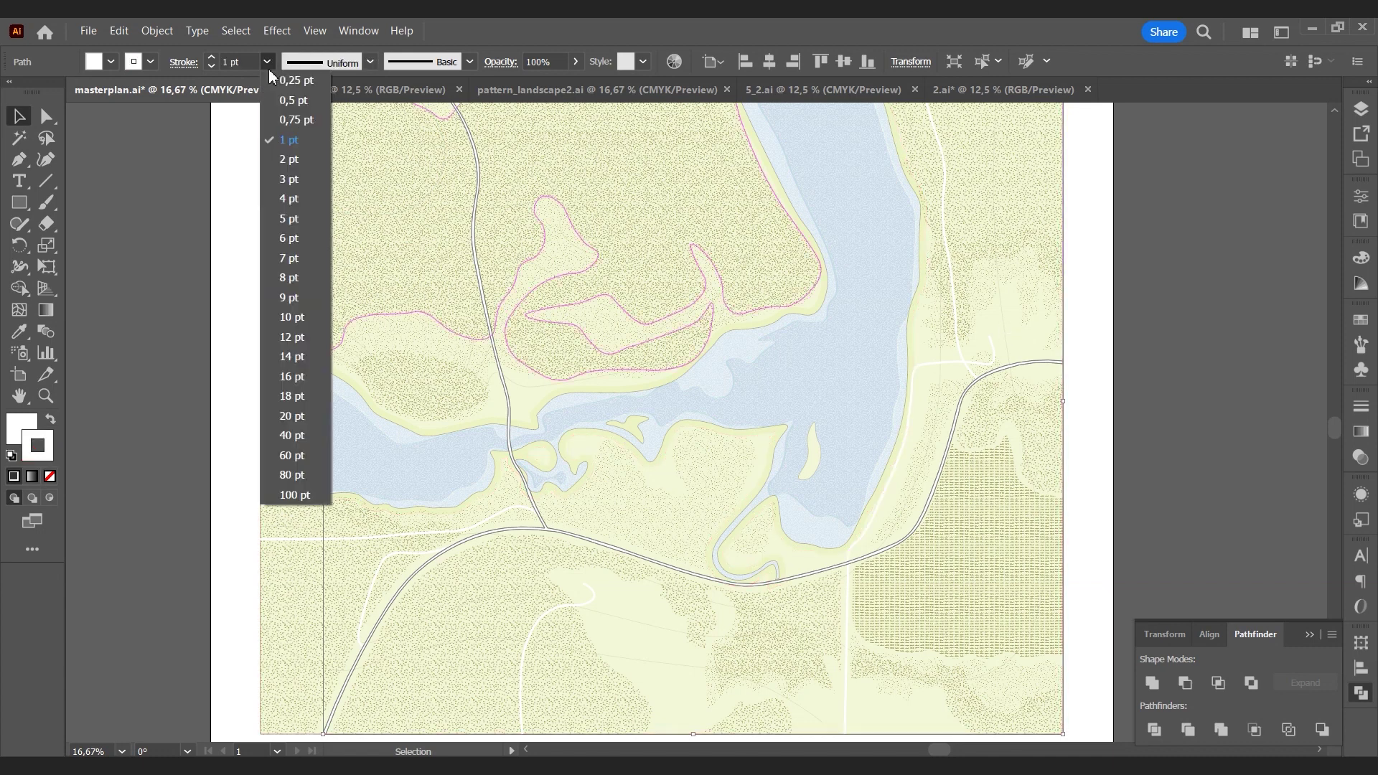
{"action": "left_click", "coordinate": [299, 162]}
{"action": "left_click", "coordinate": [1171, 380]}
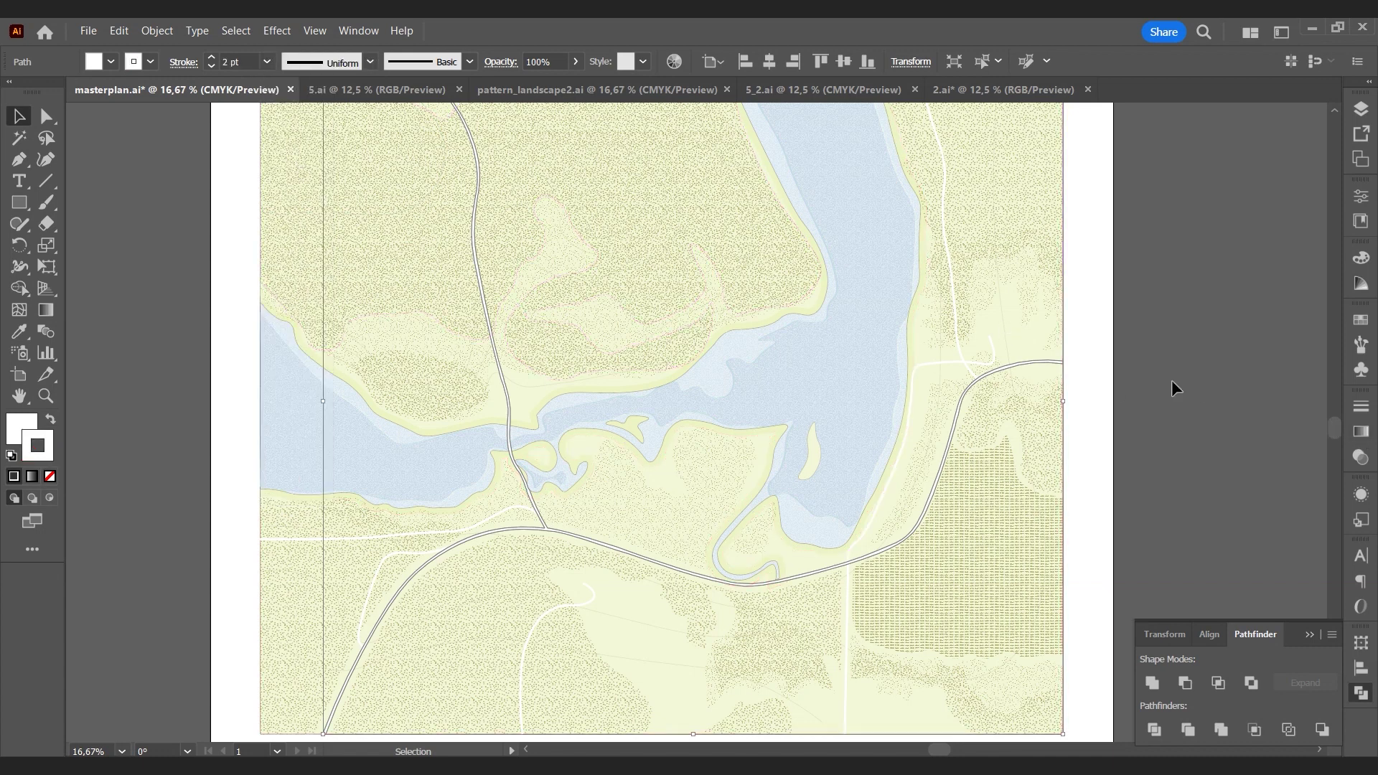
Step: Offset the main road path by 3.528 mm with miter joins and a miter limit of 4
{"action": "left_click", "coordinate": [1049, 358]}
{"action": "left_click", "coordinate": [157, 31]}
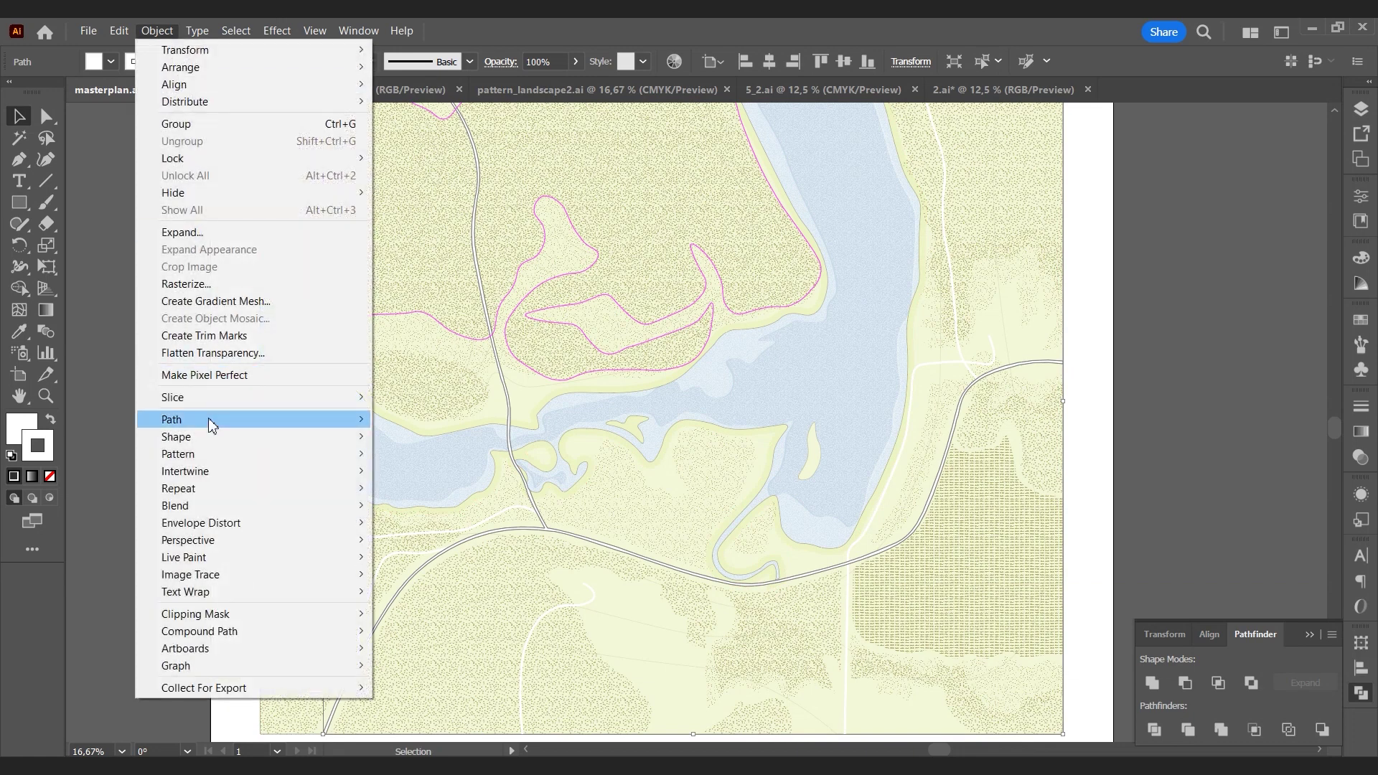
{"action": "mouse_move", "coordinate": [171, 420]}
{"action": "left_click", "coordinate": [407, 476]}
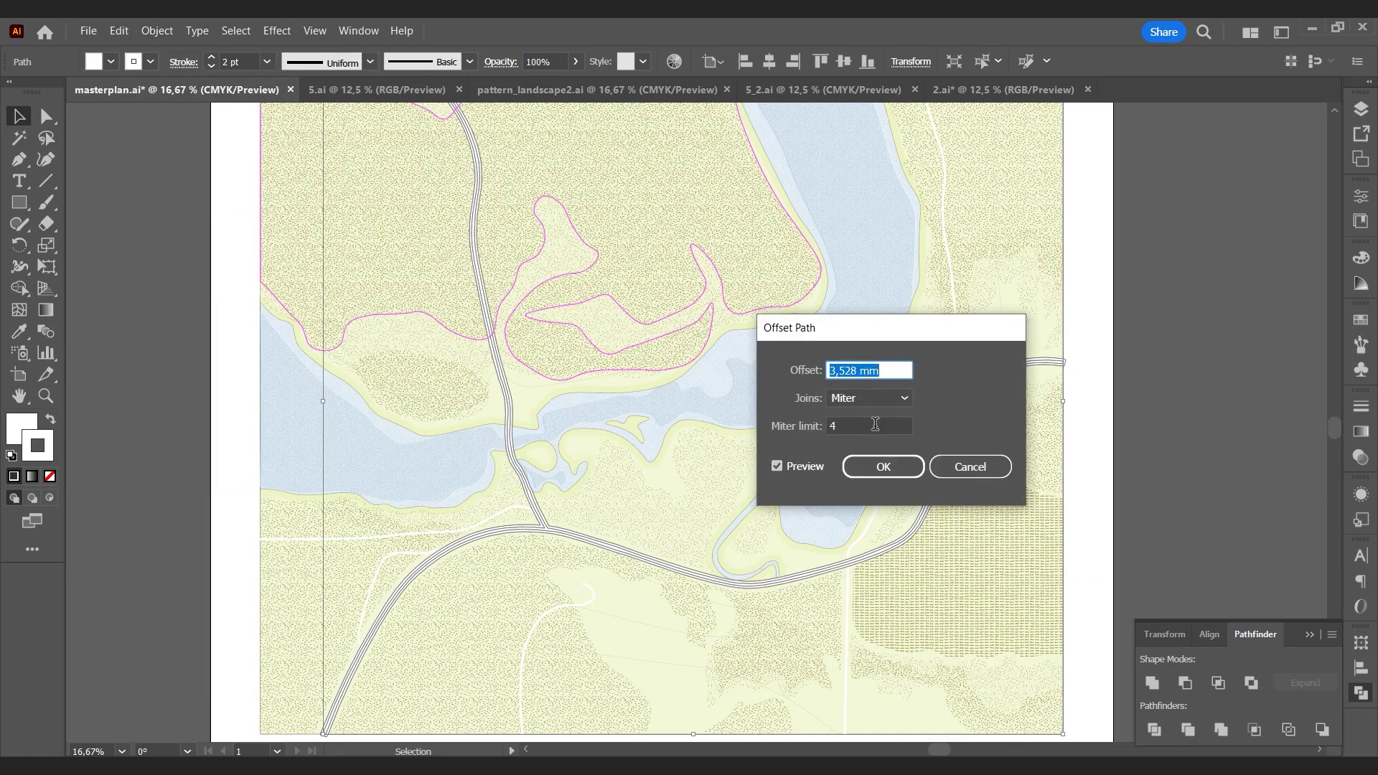
{"action": "left_click", "coordinate": [875, 424]}
{"action": "left_click", "coordinate": [885, 467]}
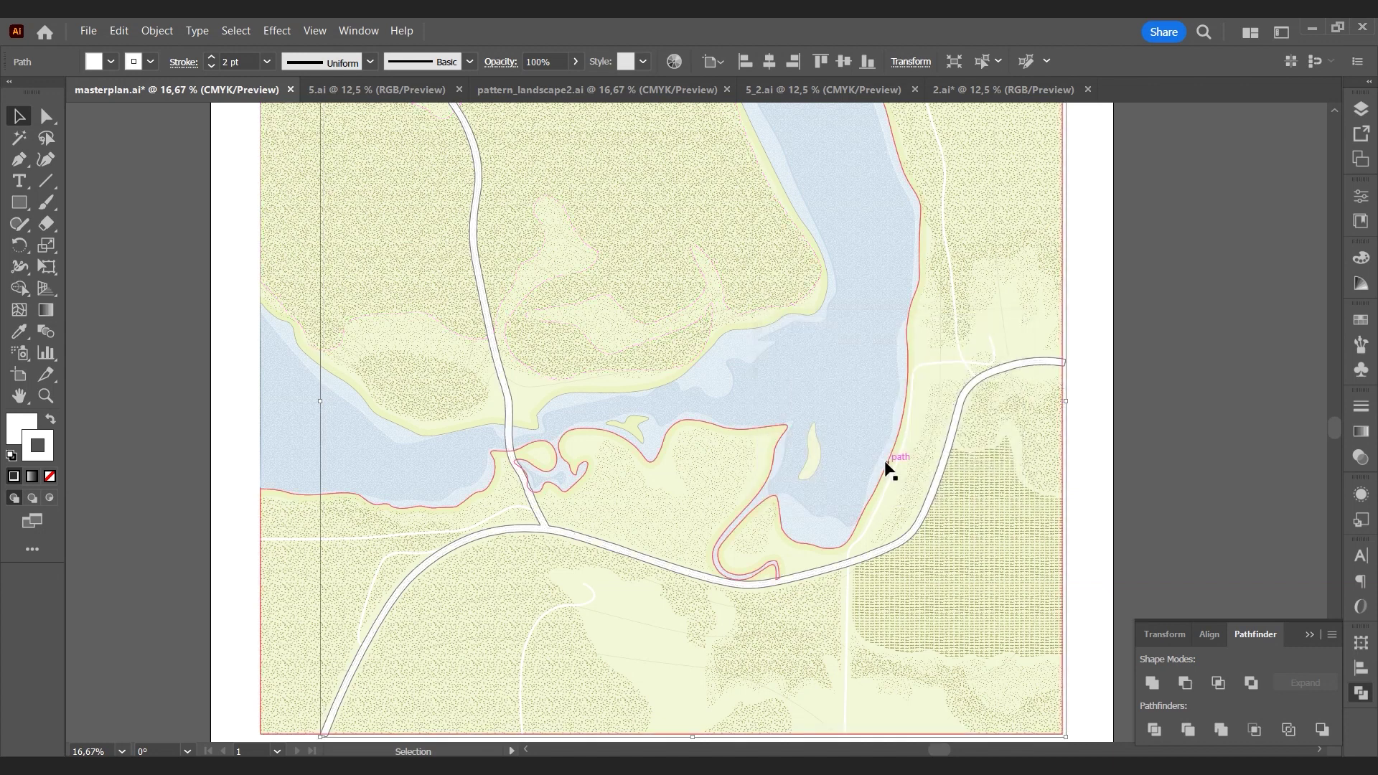
Step: Bring the original main road path to the front and set the wider offset path's opacity to 50%
{"action": "right_click", "coordinate": [485, 316]}
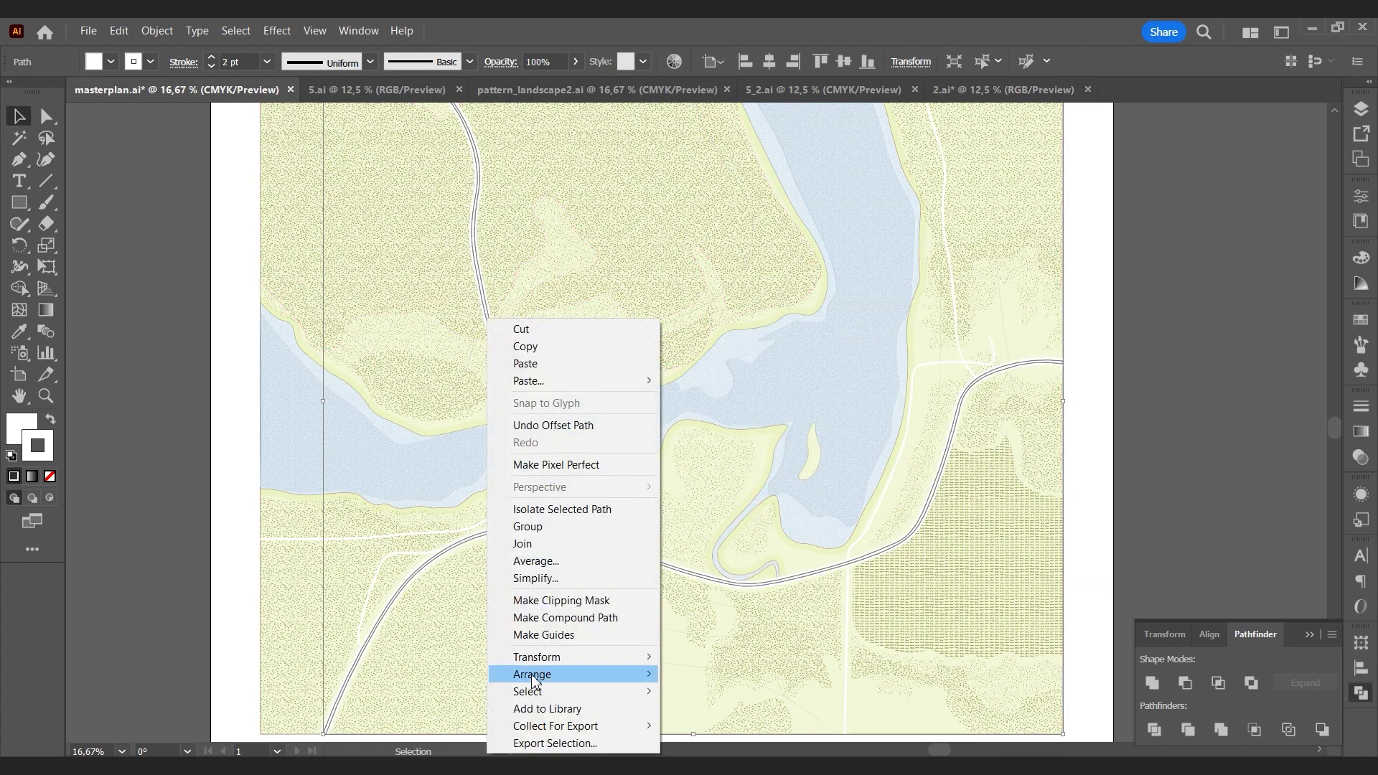
{"action": "mouse_move", "coordinate": [545, 671]}
{"action": "left_click", "coordinate": [711, 673]}
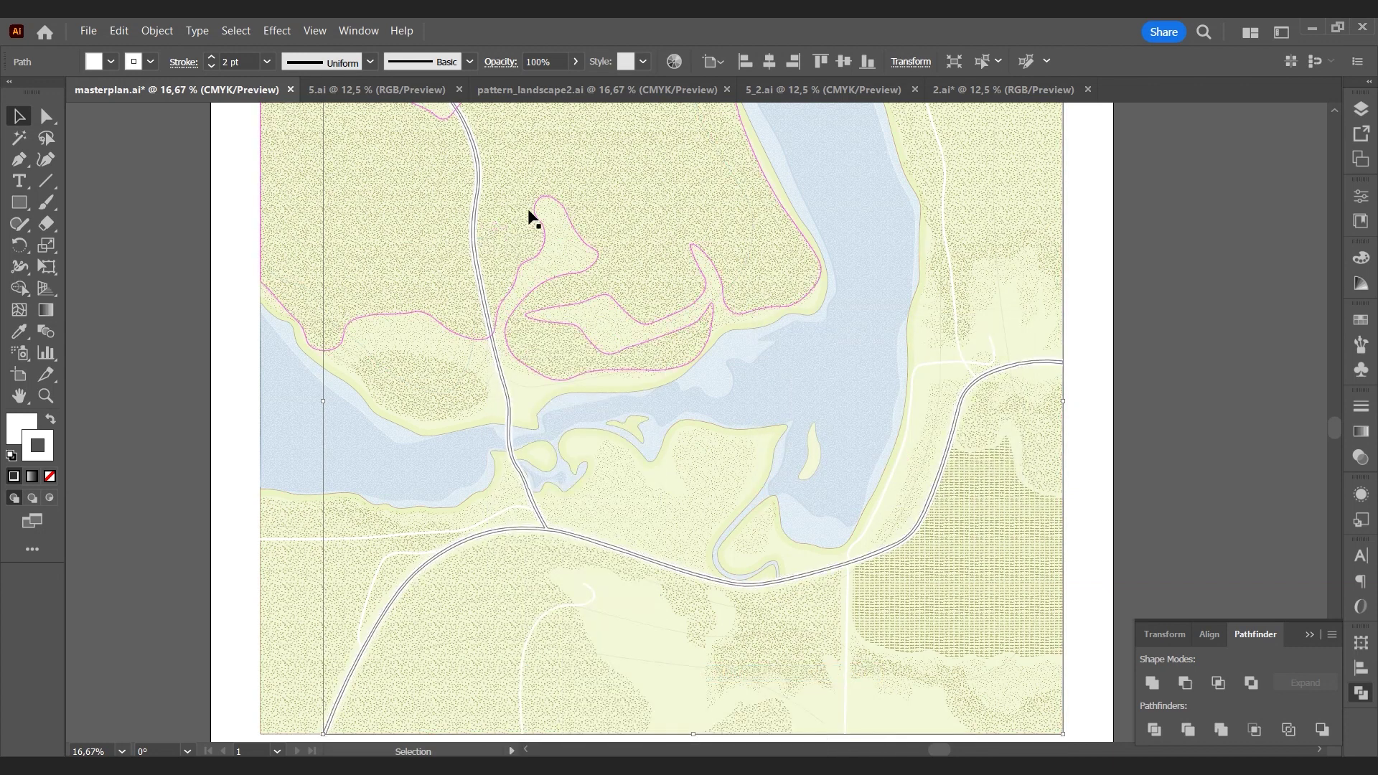
{"action": "left_click", "coordinate": [478, 213]}
{"action": "type", "text": "50"}
{"action": "key", "text": "Return"}
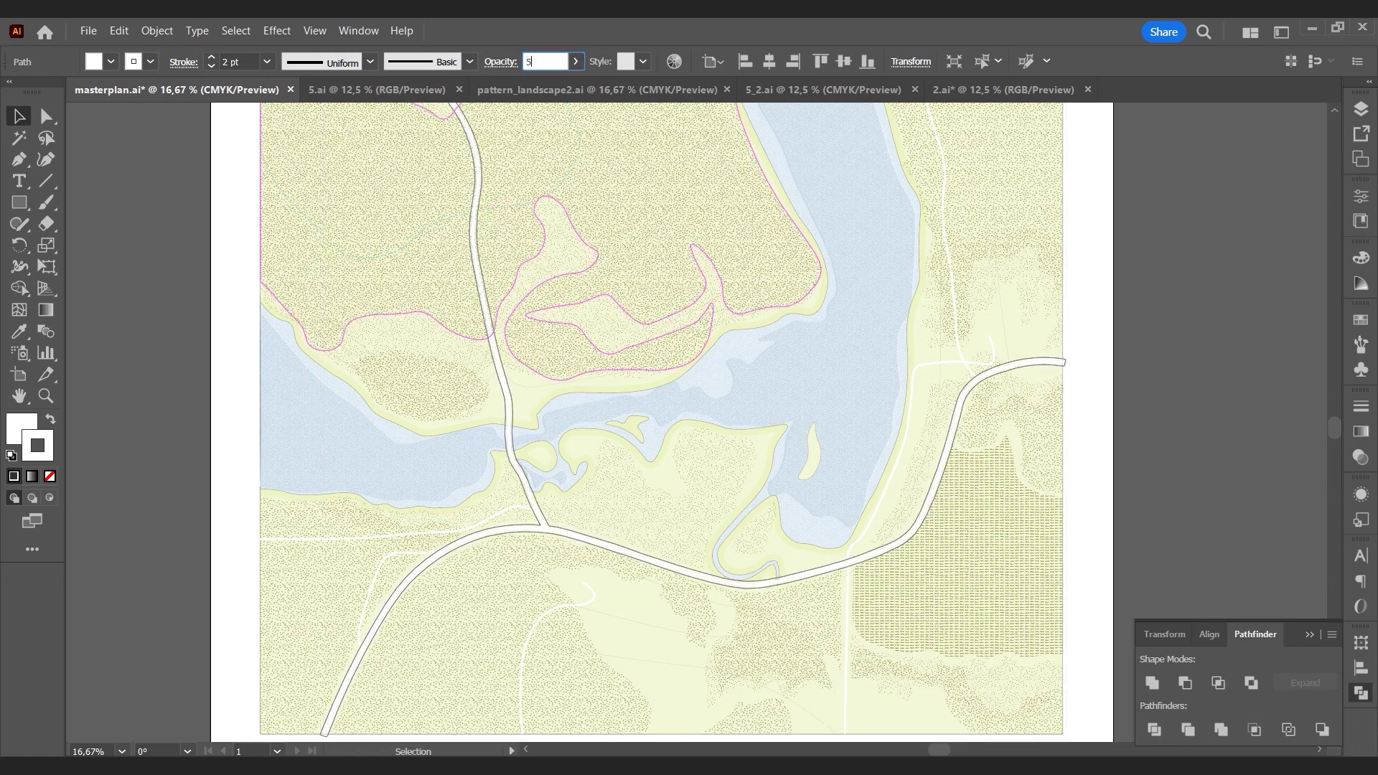
{"action": "left_click", "coordinate": [1207, 342]}
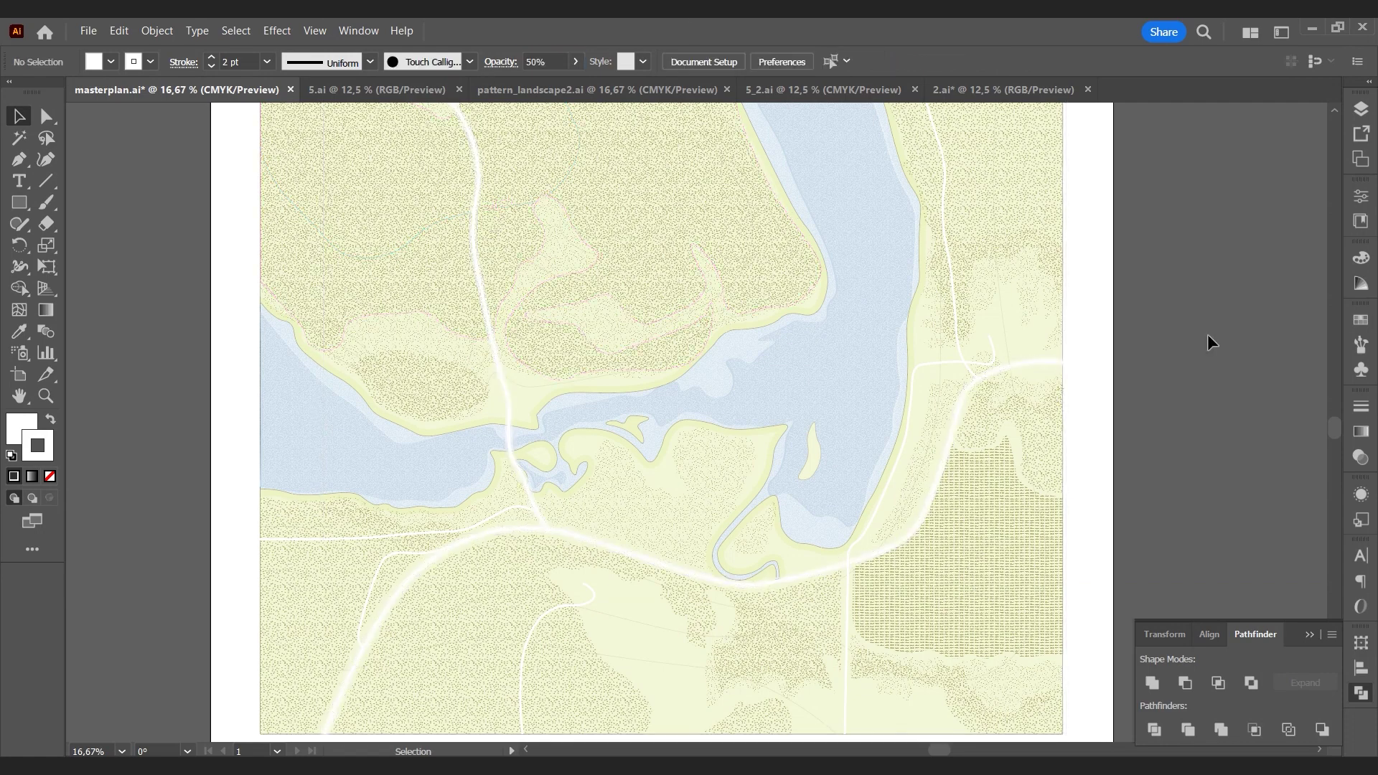
Step: Ungroup the side road group near the junction with the main road
{"action": "key", "text": "ctrl+minus"}
{"action": "left_click", "coordinate": [1309, 633]}
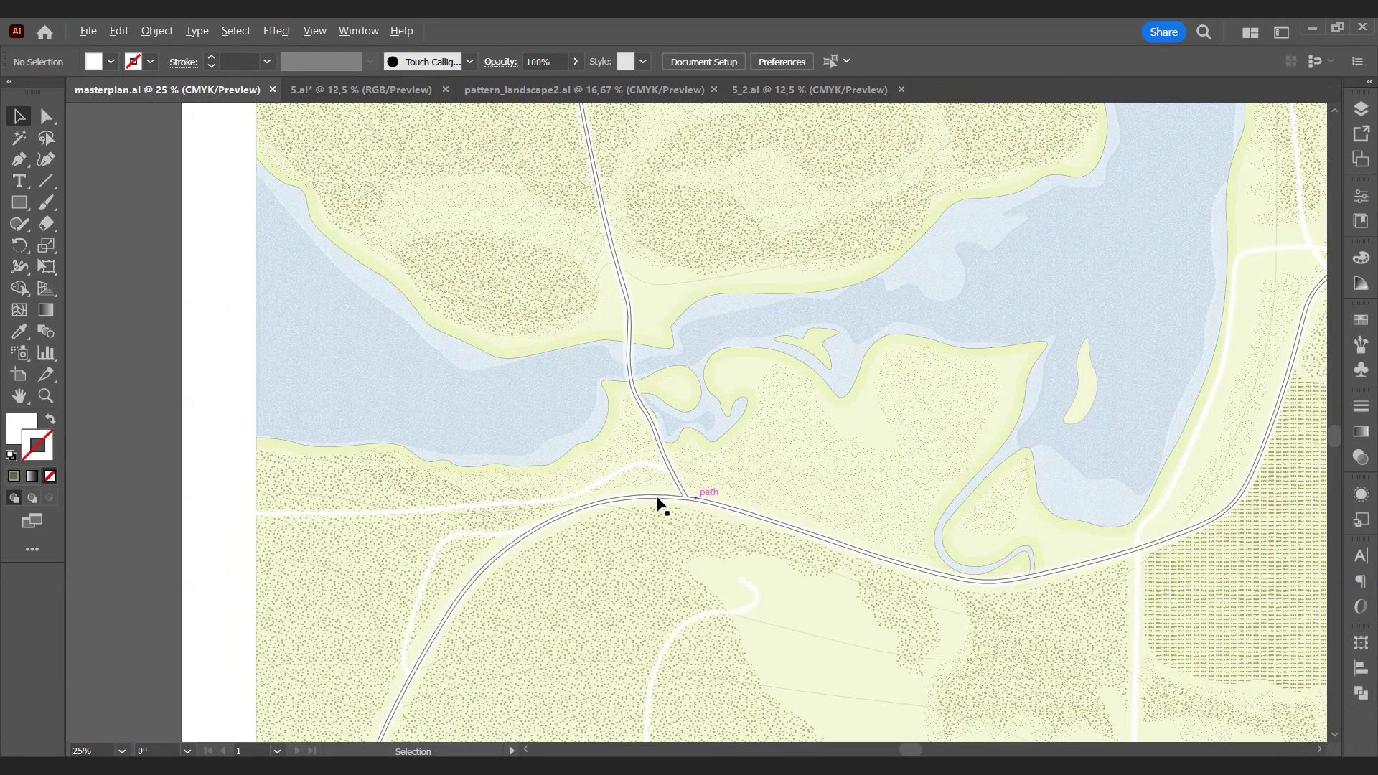
{"action": "scroll", "coordinate": [655, 502], "scroll_direction": "up", "scroll_amount": 2}
{"action": "left_click", "coordinate": [683, 494]}
{"action": "left_click", "coordinate": [646, 461]}
{"action": "right_click", "coordinate": [648, 459]}
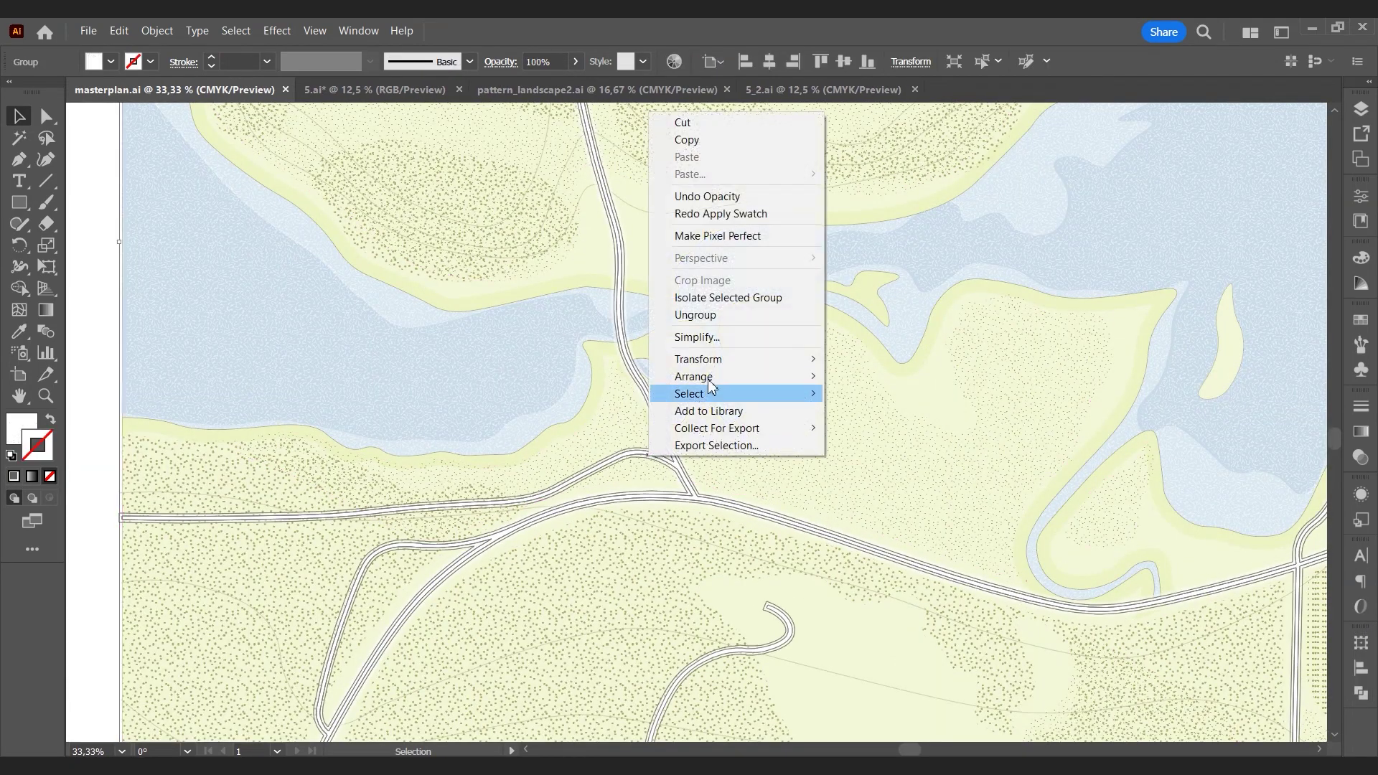
{"action": "left_click", "coordinate": [712, 312]}
{"action": "left_click", "coordinate": [105, 450]}
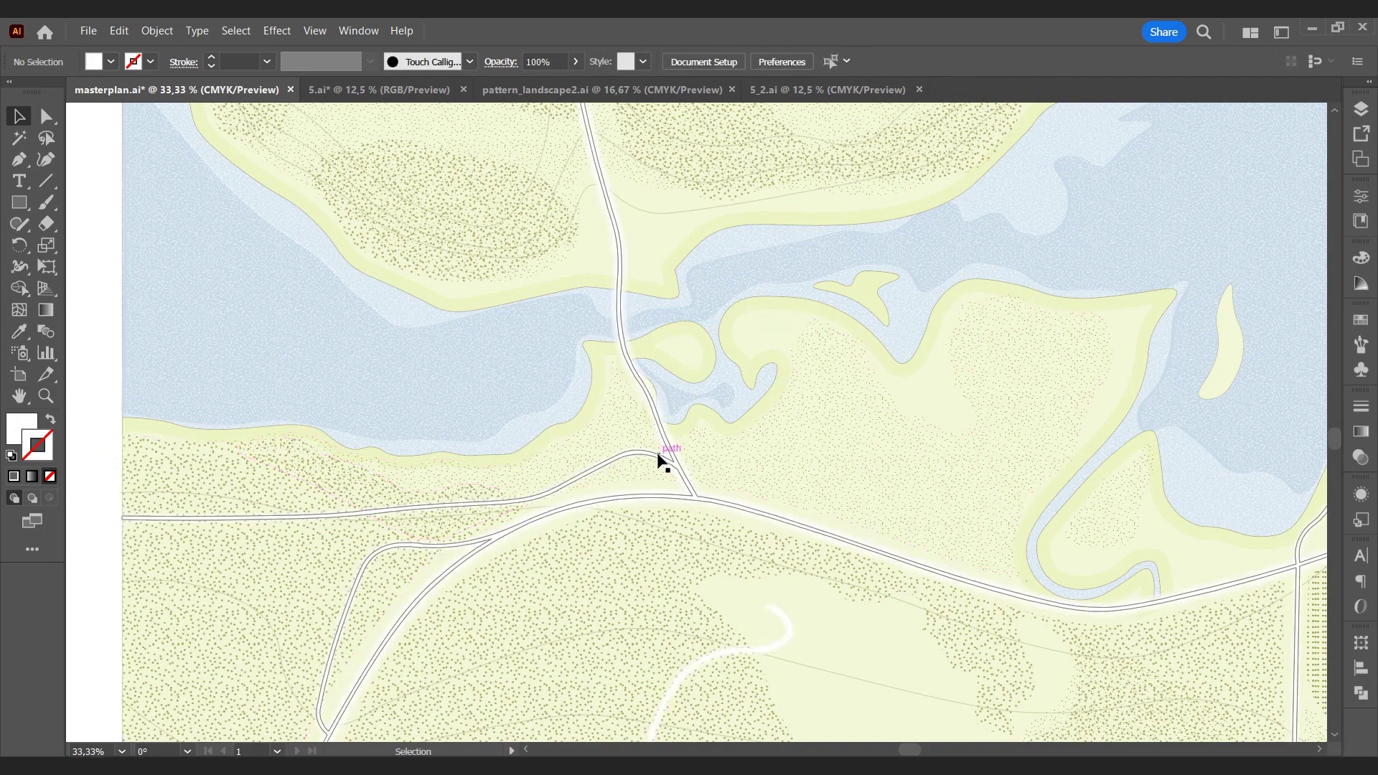
Step: Give the main road and the side roads together a black 0.25 pt stroke
{"action": "left_click", "coordinate": [684, 486]}
{"action": "left_click", "coordinate": [658, 458], "text": "shift"}
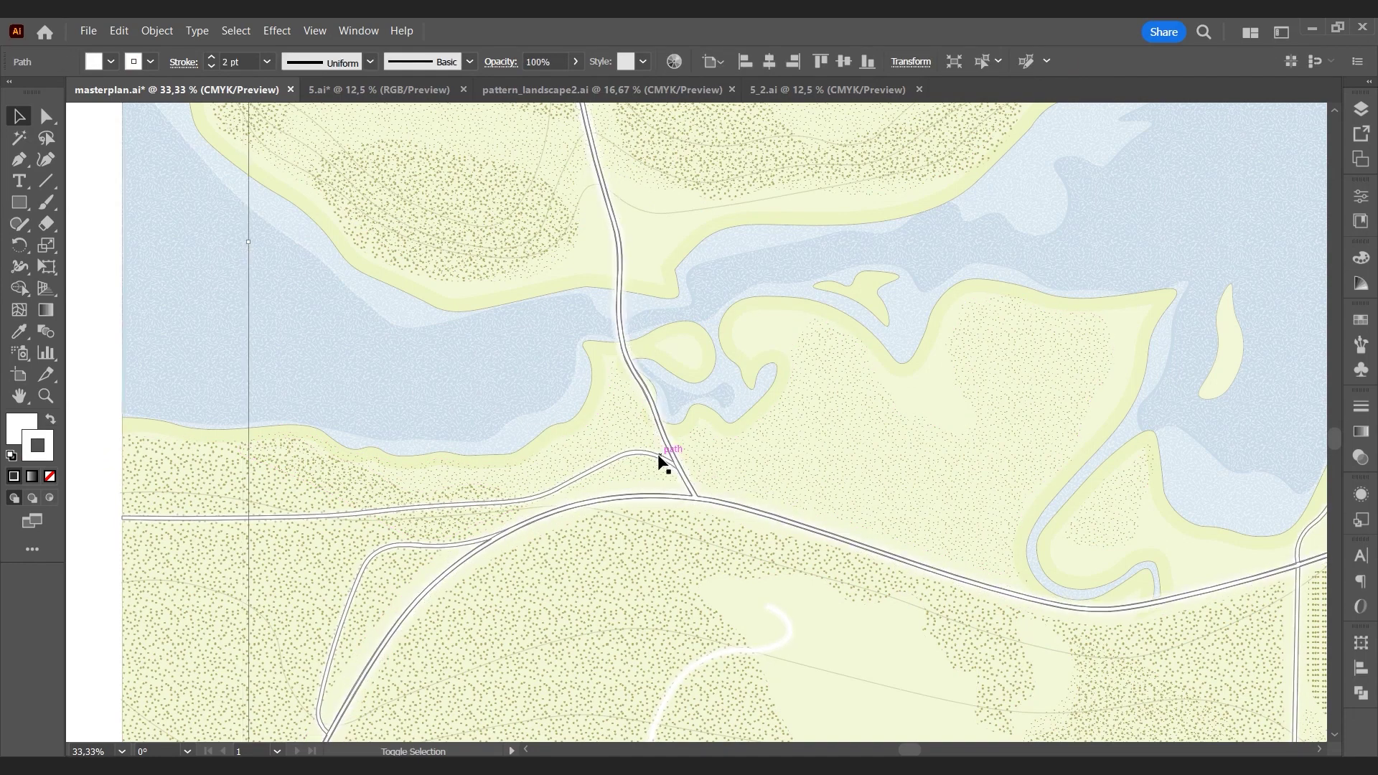
{"action": "left_click", "coordinate": [266, 61]}
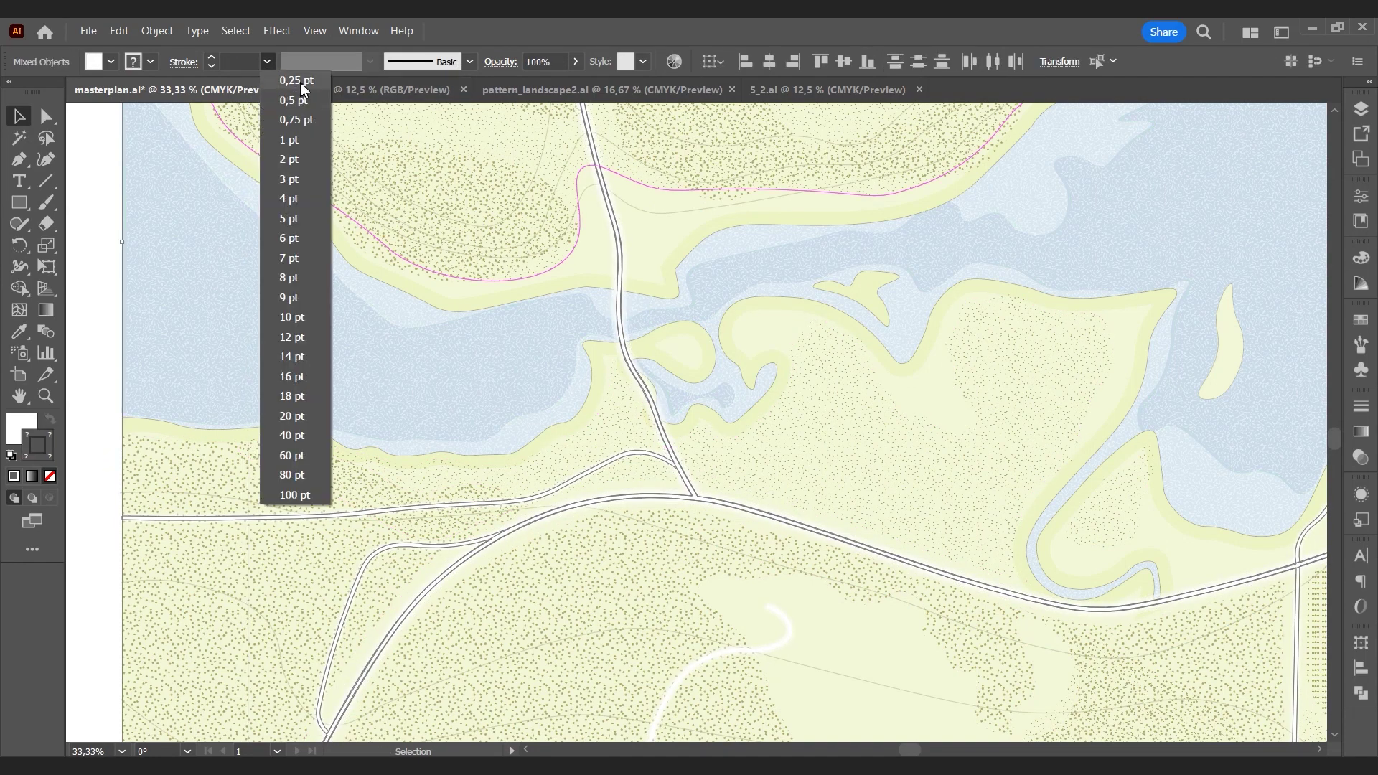
{"action": "left_click", "coordinate": [296, 83]}
{"action": "double_click", "coordinate": [38, 445]}
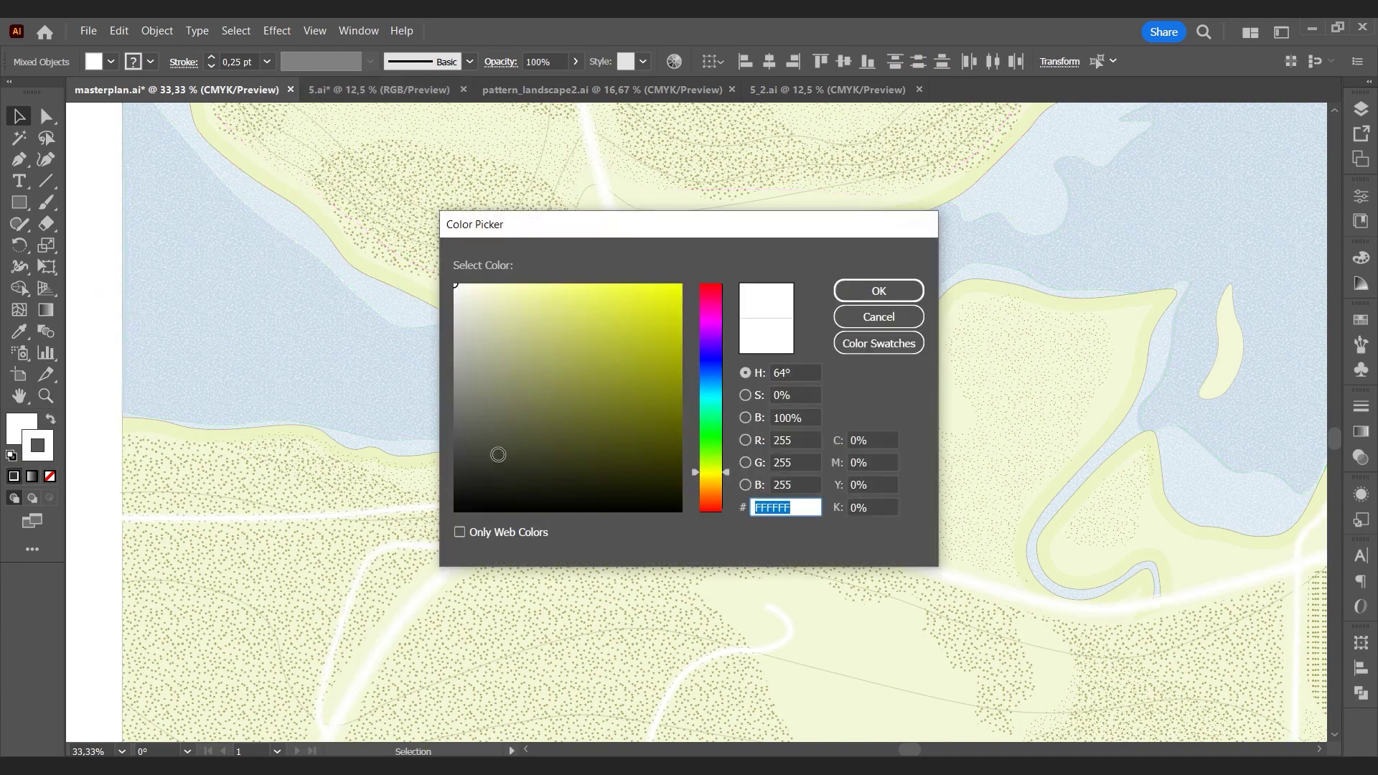
{"action": "type", "text": "000000"}
{"action": "left_click", "coordinate": [876, 289]}
{"action": "left_click", "coordinate": [95, 346]}
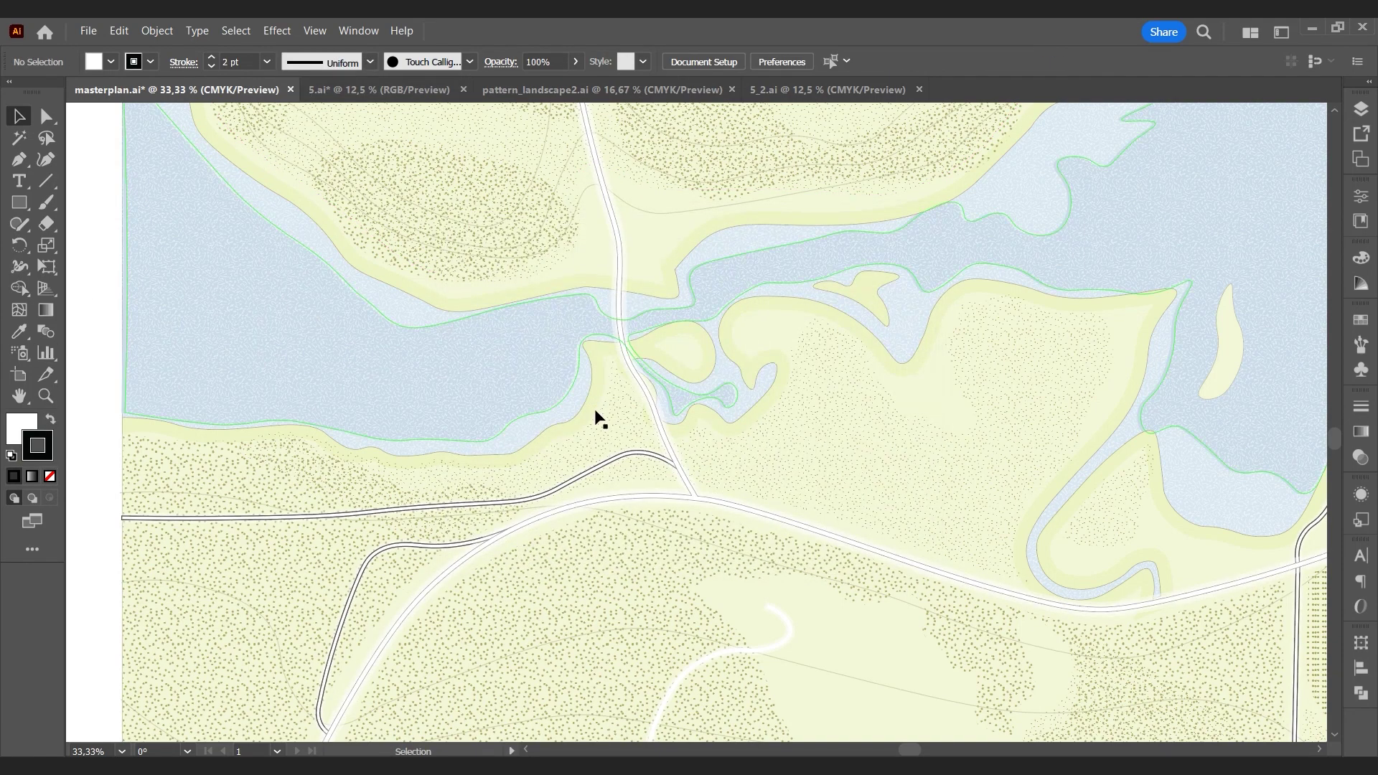
Step: Set the stroke weight of the side road compound path to 0.25 pt
{"action": "left_click", "coordinate": [622, 457]}
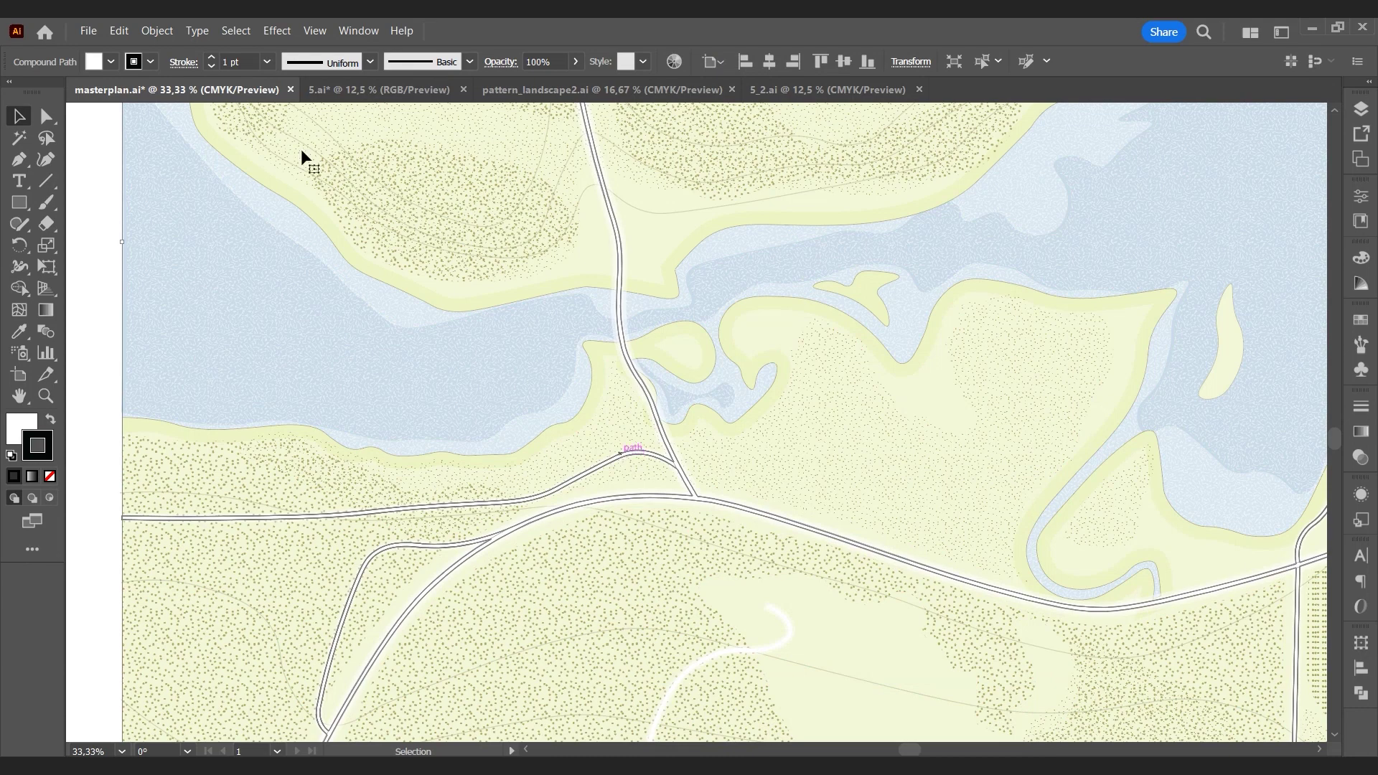
{"action": "left_click", "coordinate": [266, 61]}
{"action": "left_click", "coordinate": [295, 83]}
{"action": "left_click", "coordinate": [97, 290]}
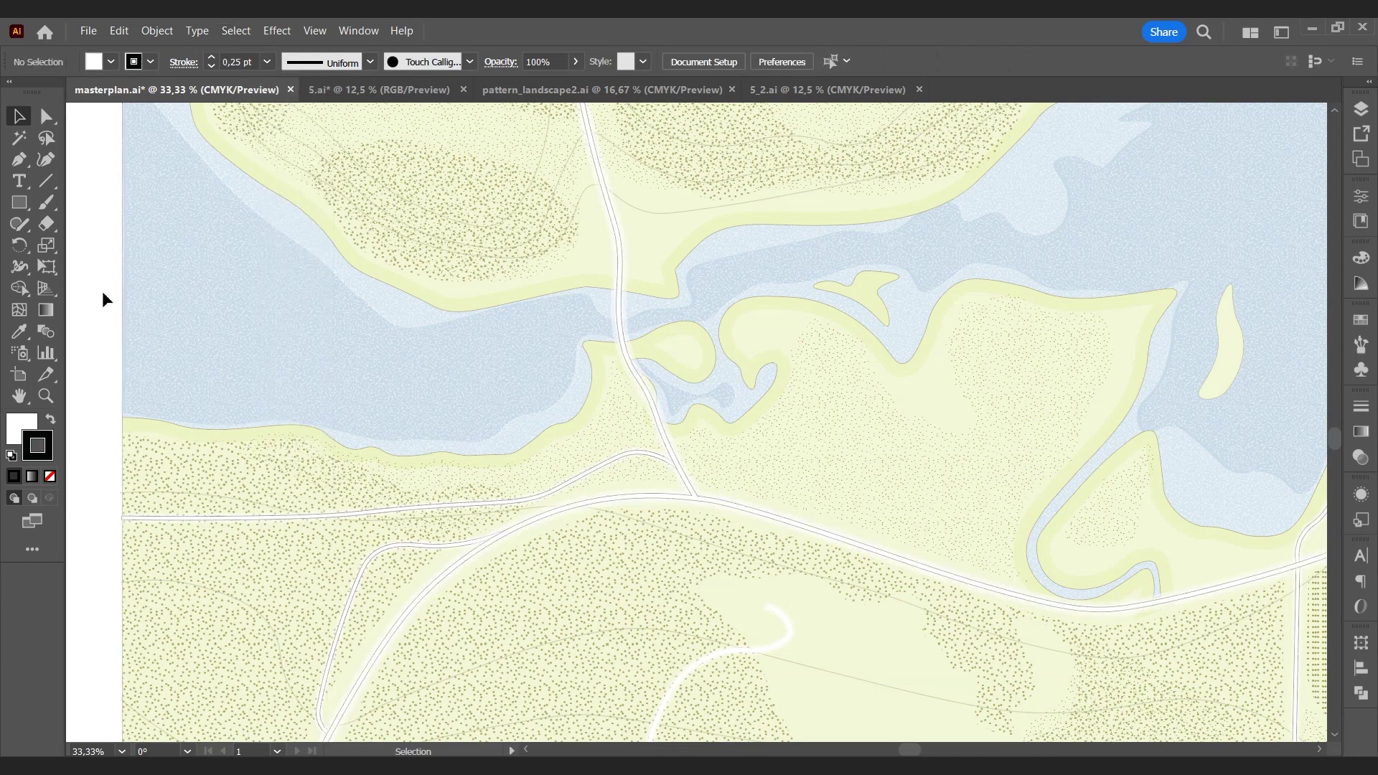
{"action": "scroll", "coordinate": [103, 292], "scroll_direction": "down", "scroll_amount": 2}
{"action": "scroll", "coordinate": [937, 400], "scroll_direction": "up", "scroll_amount": 2}
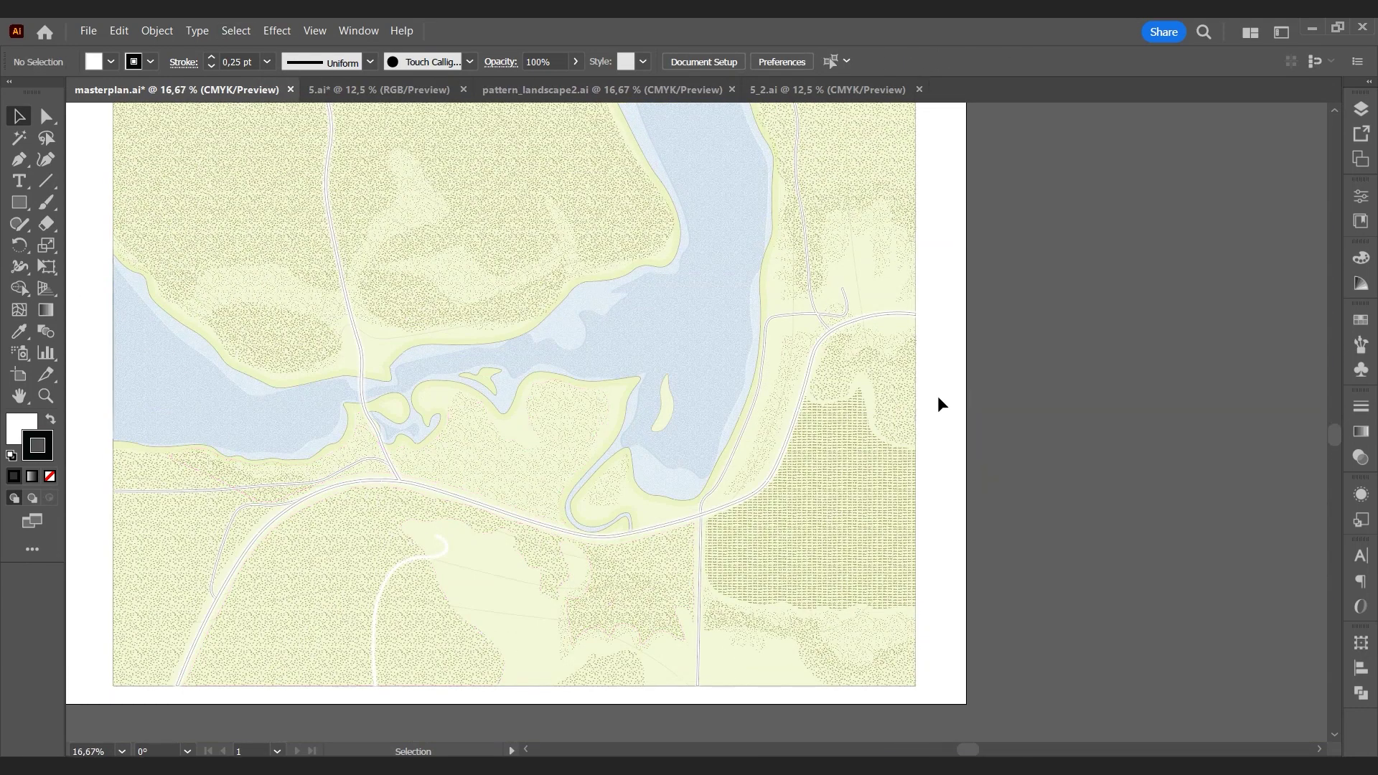
{"action": "scroll", "coordinate": [940, 398], "scroll_direction": "down", "scroll_amount": 1}
{"action": "scroll", "coordinate": [988, 349], "scroll_direction": "up", "scroll_amount": 1}
Step: Find the Swatch Landscape Patterns 2 product in the online store's Brush & Swatch collection and open its page
{"action": "left_click", "coordinate": [550, 89]}
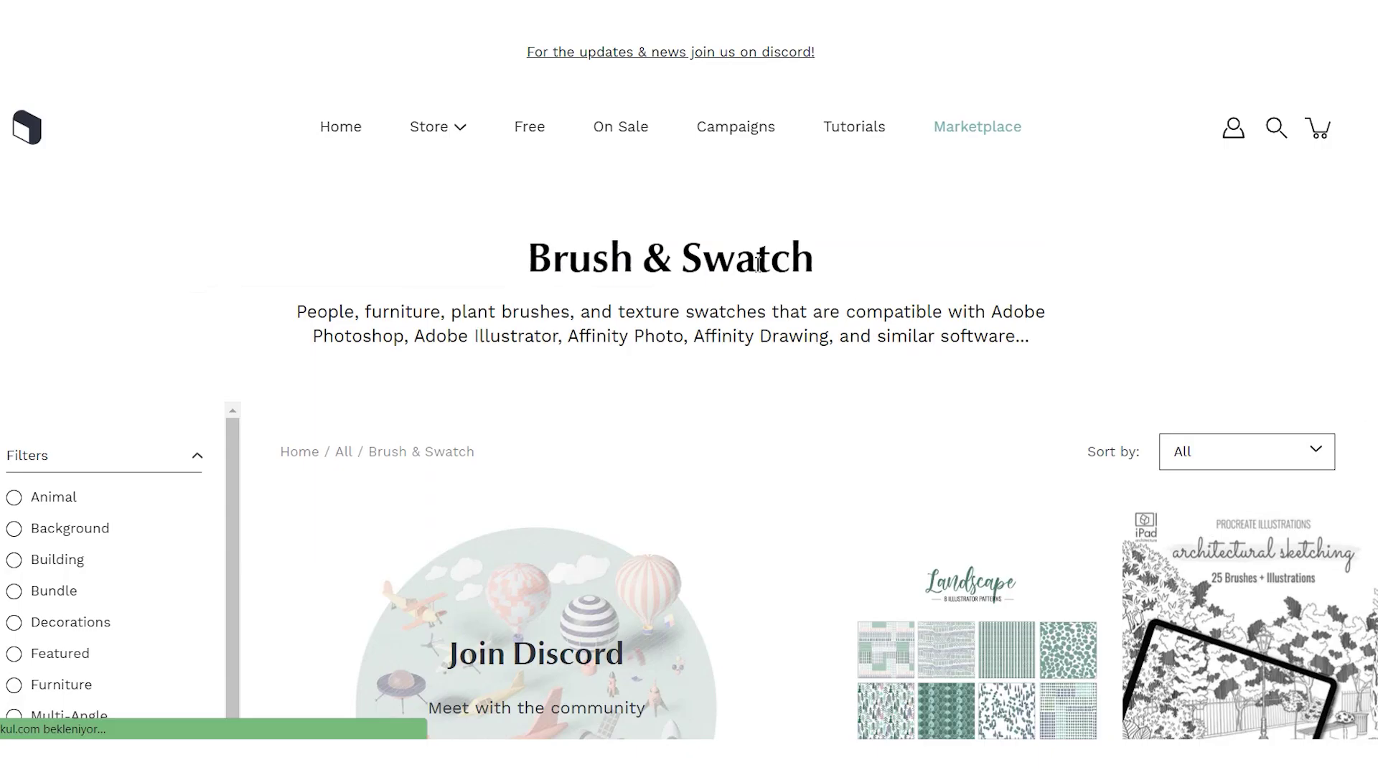
{"action": "scroll", "coordinate": [758, 264], "scroll_direction": "down", "scroll_amount": 3}
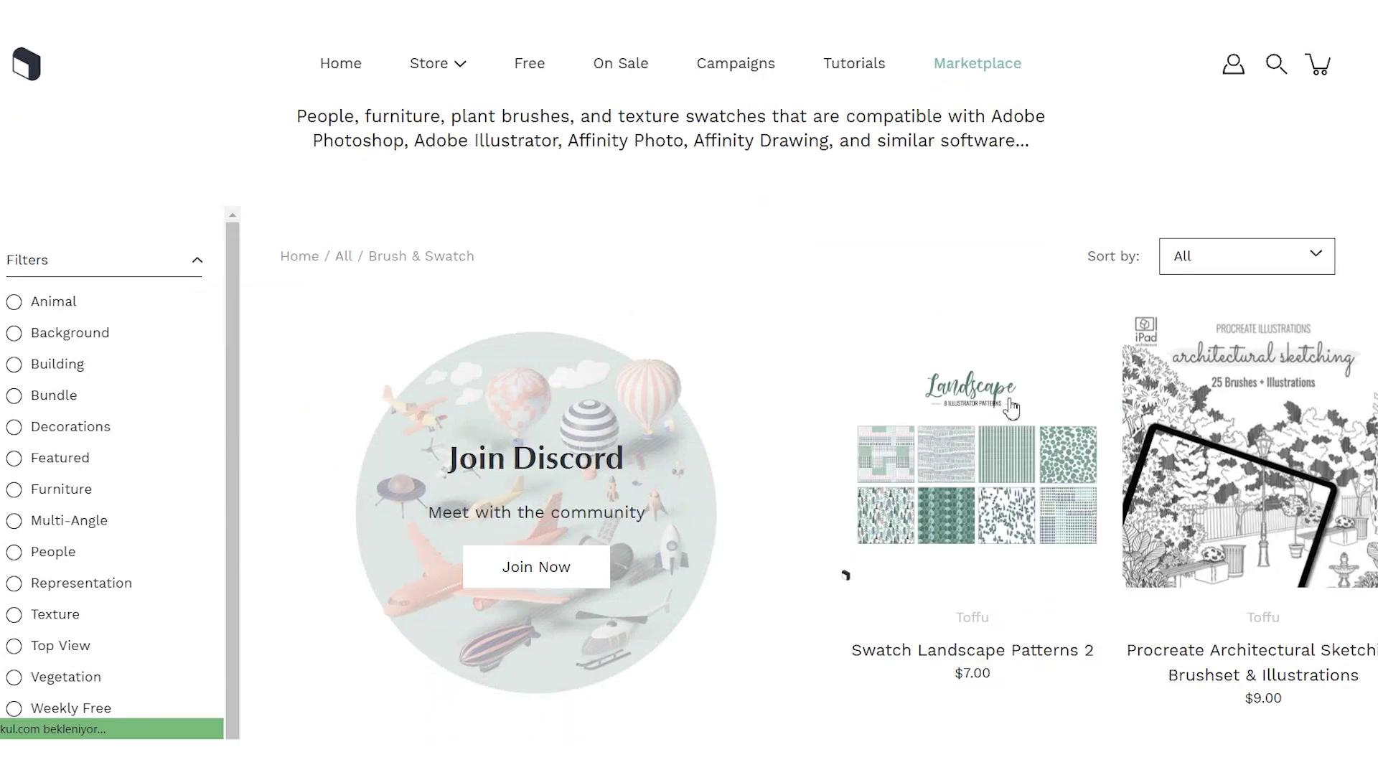
{"action": "left_click", "coordinate": [1012, 407]}
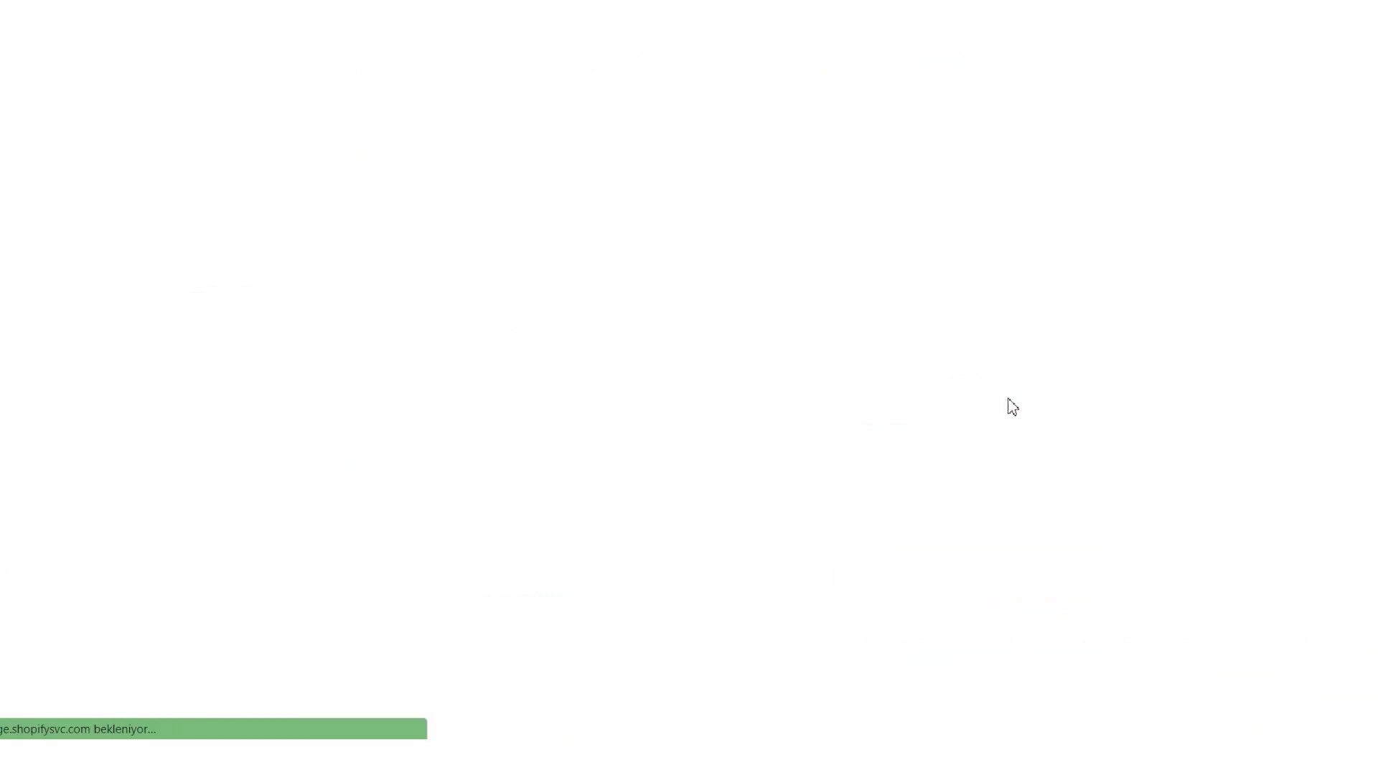
{"action": "scroll", "coordinate": [1005, 403], "scroll_direction": "down", "scroll_amount": 3}
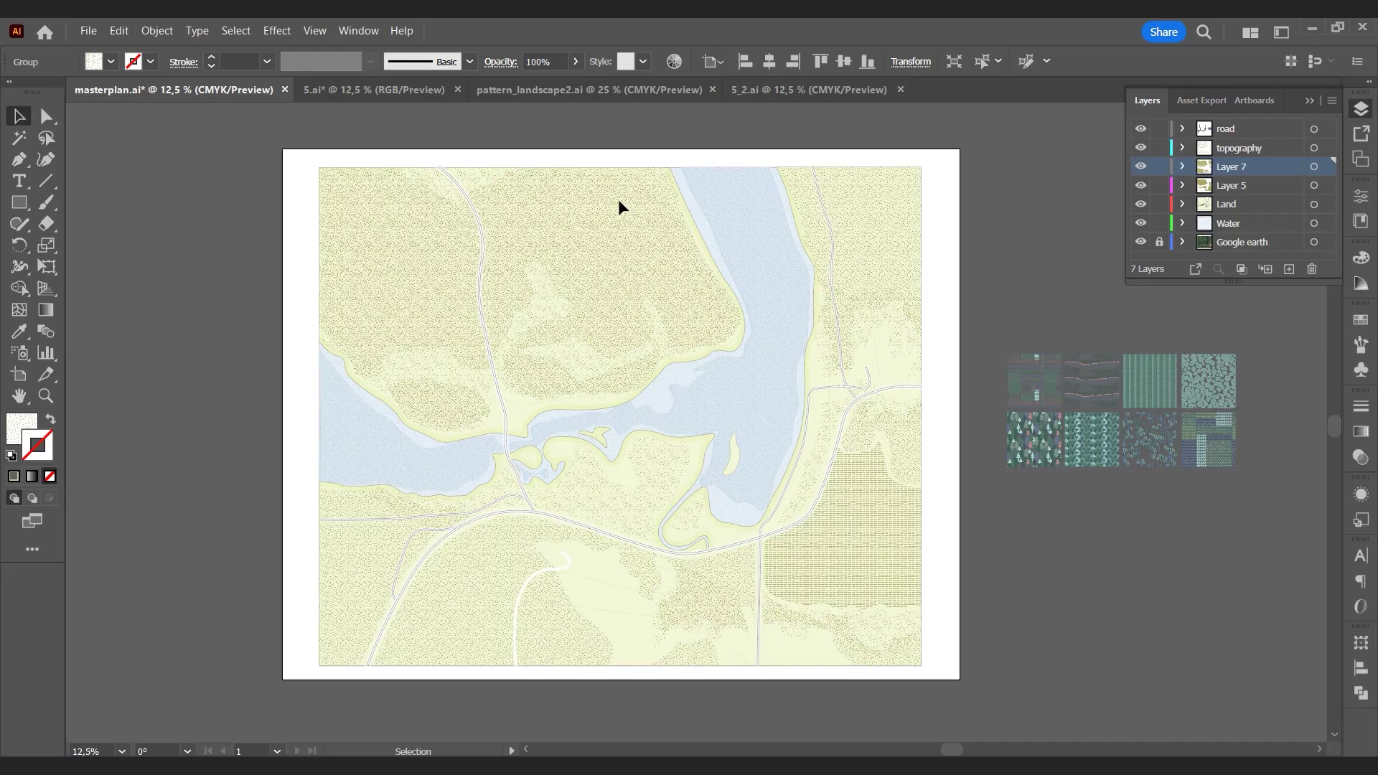
{"action": "left_click", "coordinate": [605, 212]}
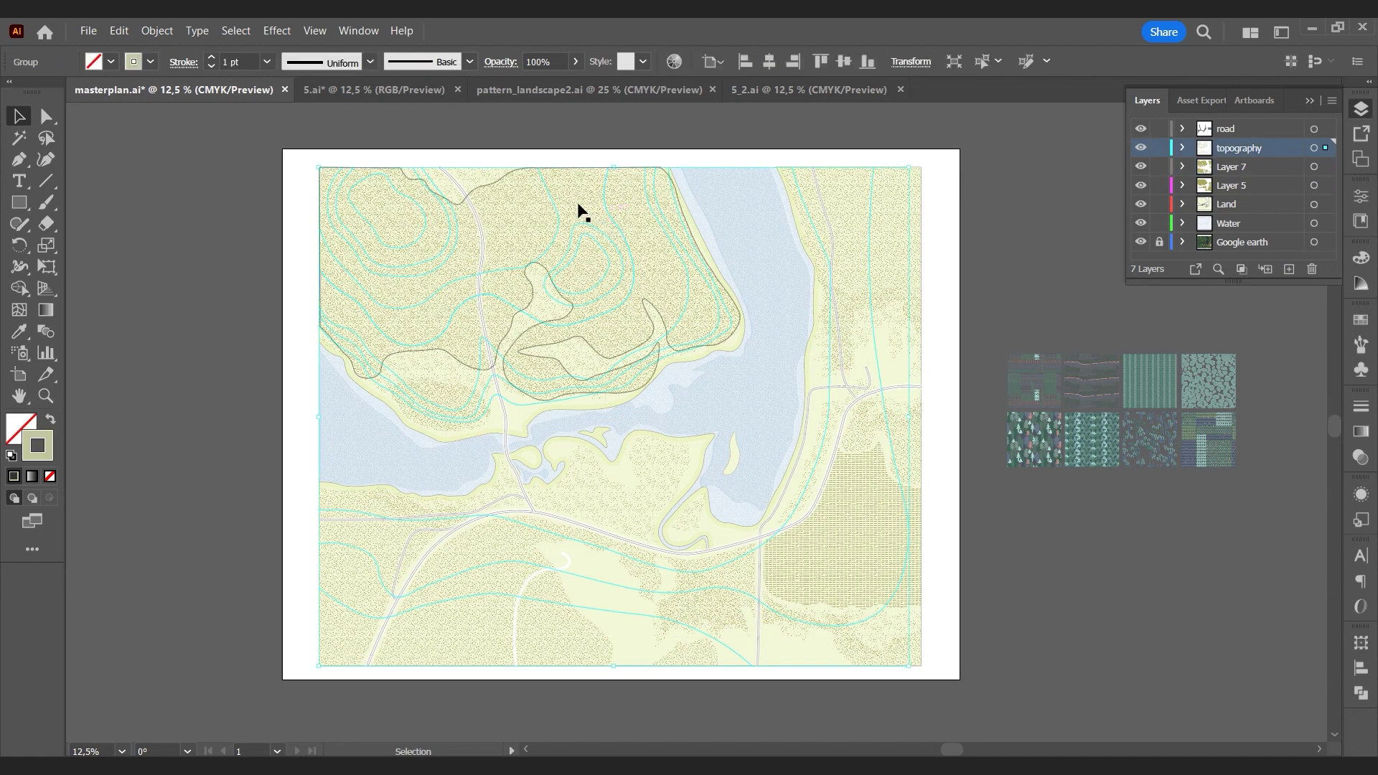
{"action": "key", "text": "Delete"}
{"action": "left_click", "coordinate": [485, 174]}
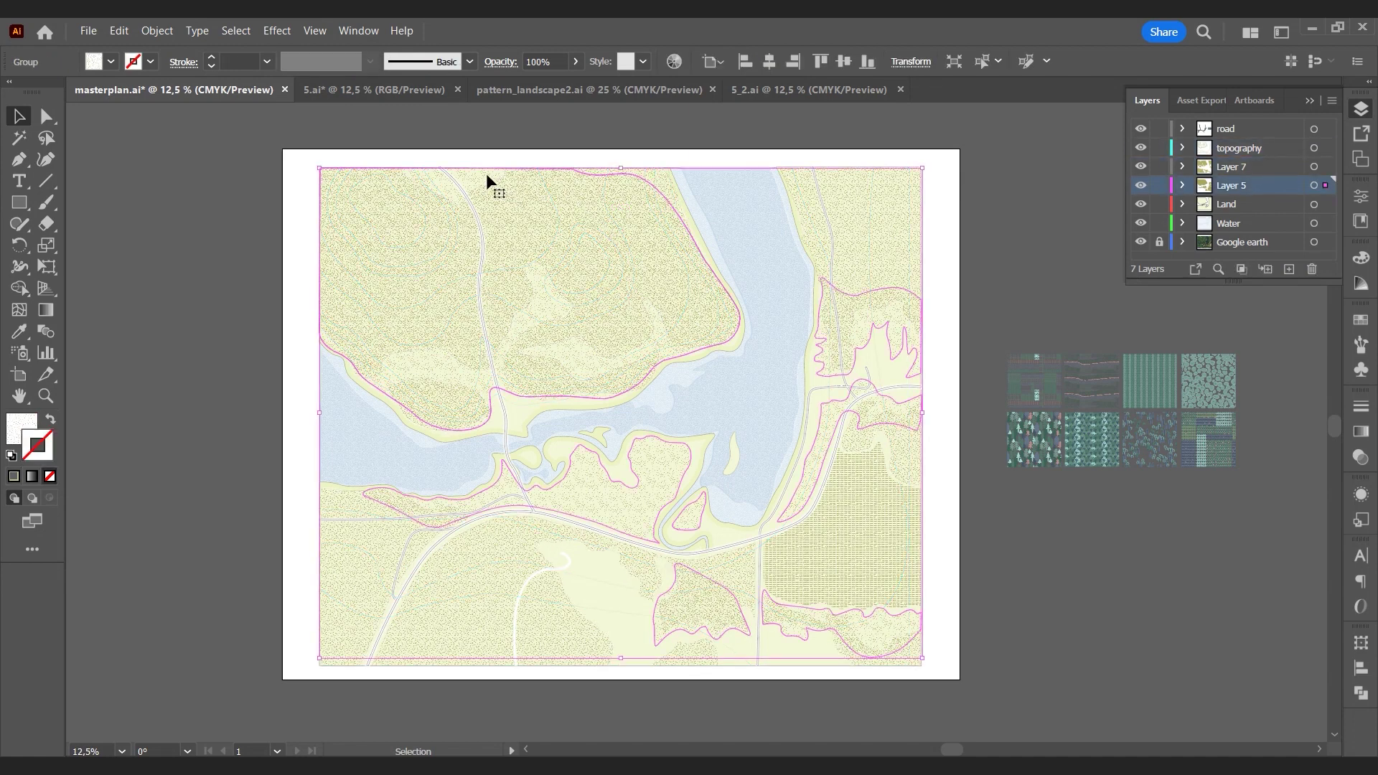
{"action": "key", "text": "ctrl+z"}
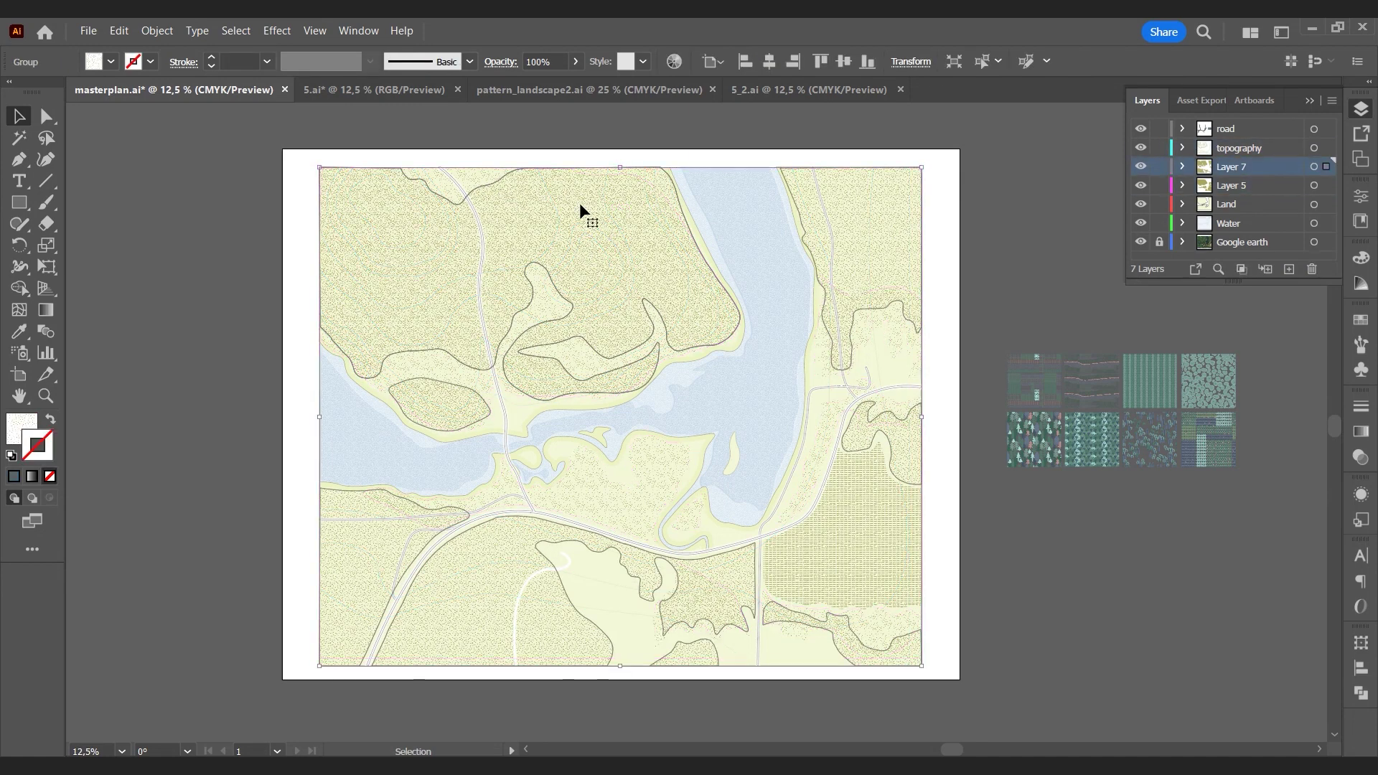
Step: Apply the dense light teal leaf pattern sample to the Layer 7 vegetation group with the Eyedropper and set the group's opacity to 35%
{"action": "left_click", "coordinate": [33, 330]}
{"action": "left_click", "coordinate": [1222, 374]}
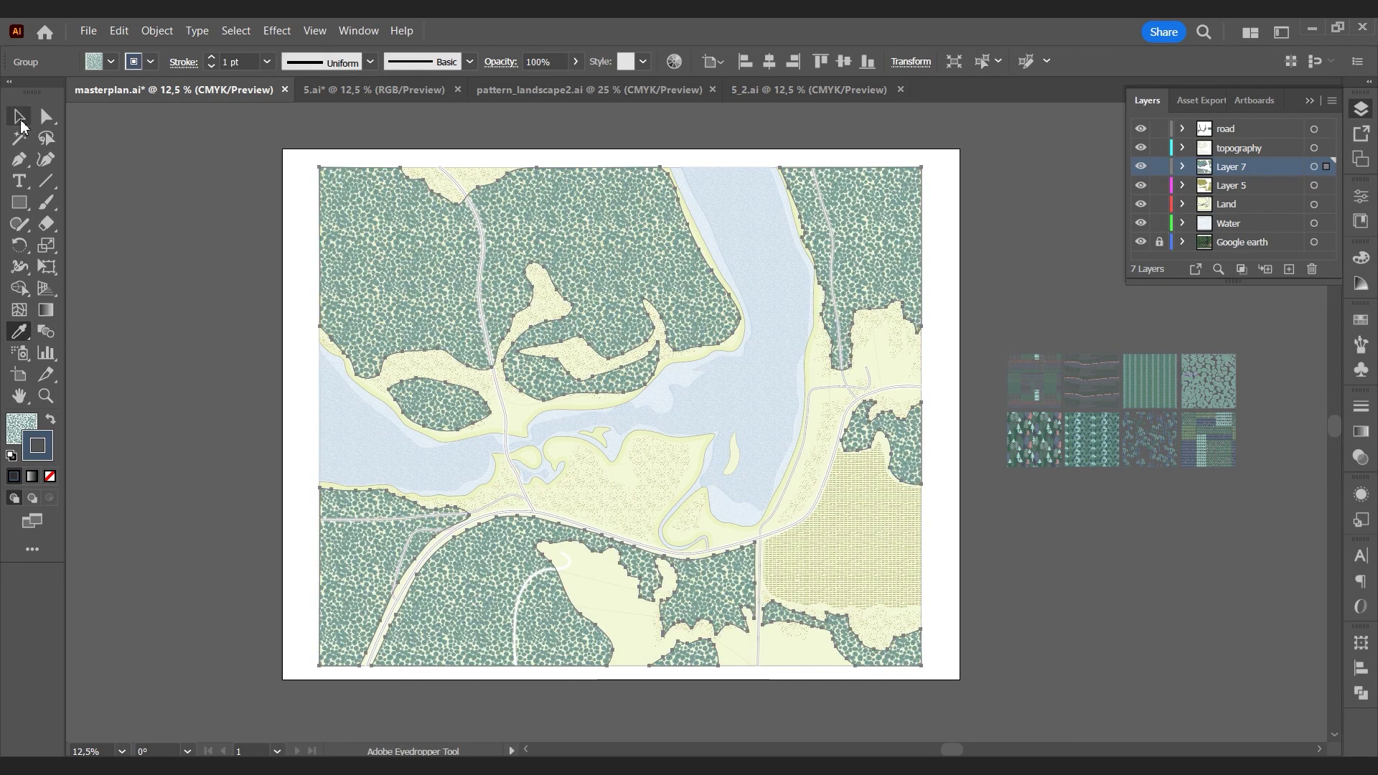
{"action": "left_click", "coordinate": [20, 121]}
{"action": "type", "text": "30"}
{"action": "key", "text": "Return"}
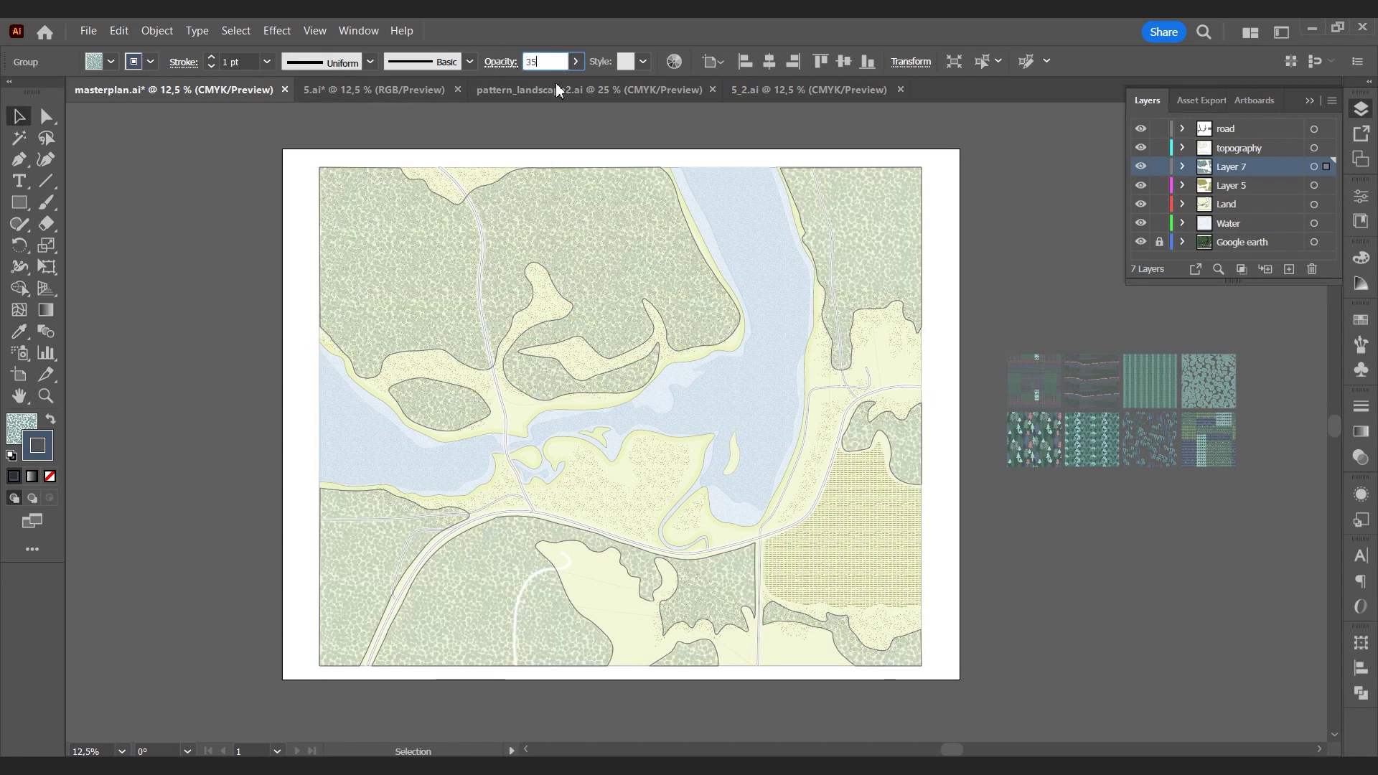
{"action": "left_click", "coordinate": [1026, 213]}
Step: Apply the scattered tree pattern sample to the Layer 5 vegetation group with the Eyedropper
{"action": "left_click", "coordinate": [482, 175]}
{"action": "left_click", "coordinate": [482, 175]}
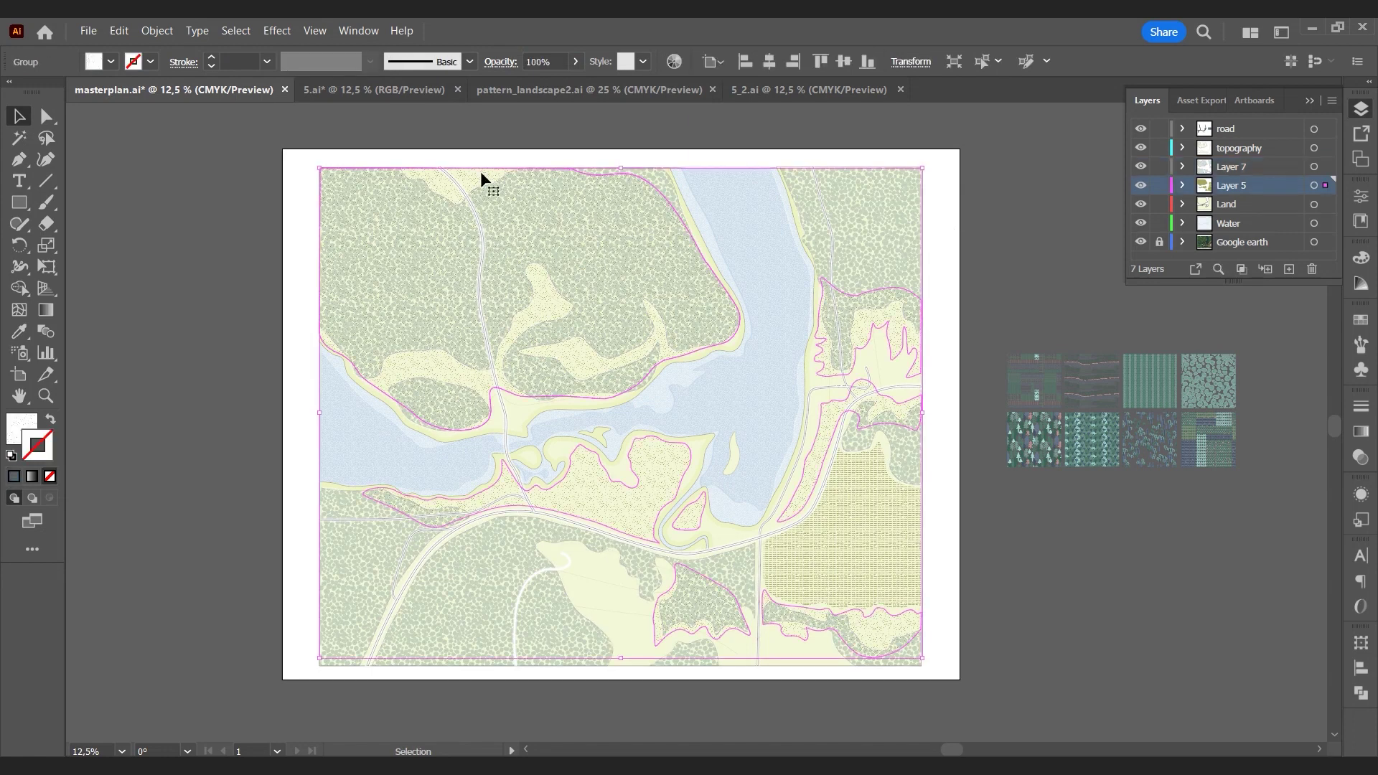
{"action": "left_click", "coordinate": [19, 331]}
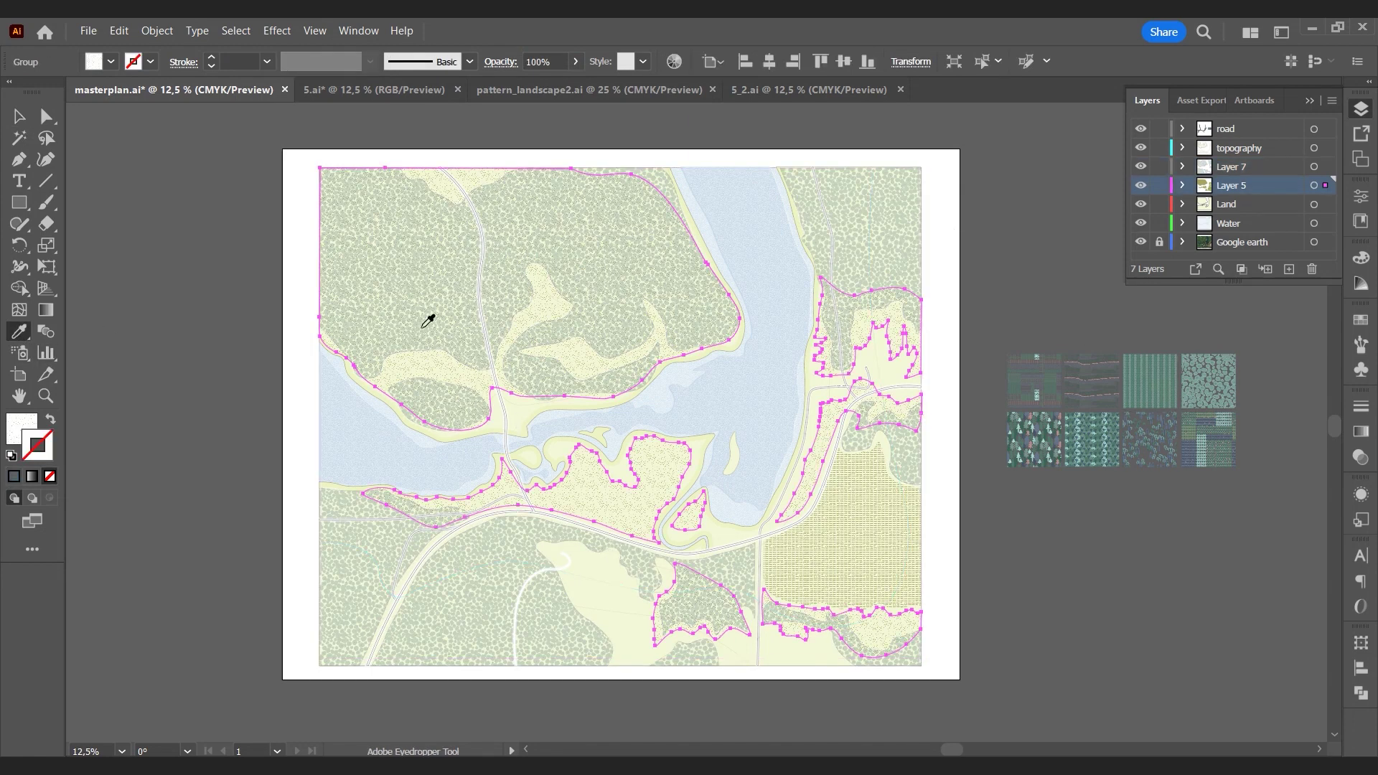
{"action": "left_click", "coordinate": [1158, 428]}
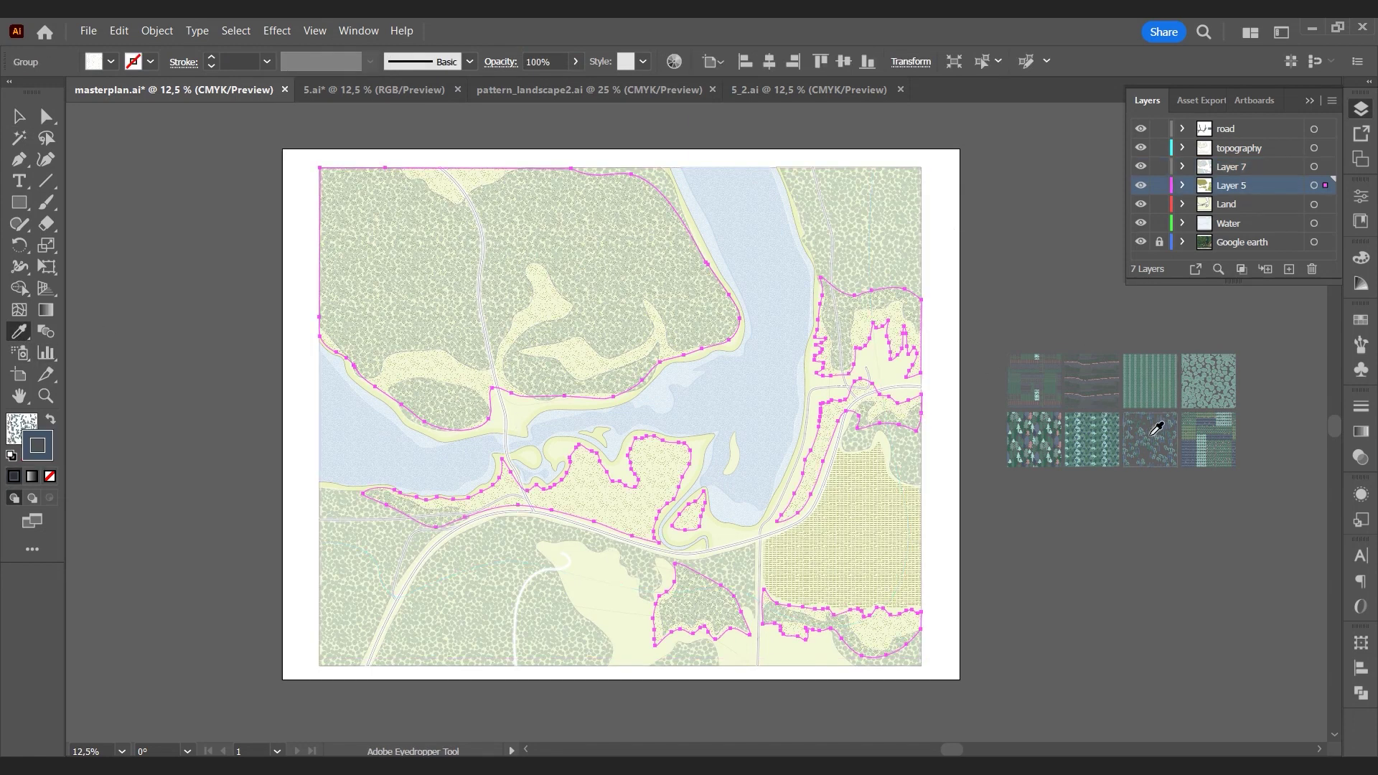
Step: Draw a small rectangle with the scattered tree pattern beside the artboard and sample its appearance onto the Layer 5 group
{"action": "left_click", "coordinate": [19, 202]}
{"action": "mouse_move", "coordinate": [149, 267]}
{"action": "left_mouse_down"}
{"action": "mouse_move", "coordinate": [191, 297]}
{"action": "mouse_move", "coordinate": [215, 290]}
{"action": "mouse_move", "coordinate": [192, 294]}
{"action": "mouse_move", "coordinate": [208, 255]}
{"action": "left_mouse_up"}
{"action": "left_click", "coordinate": [442, 185]}
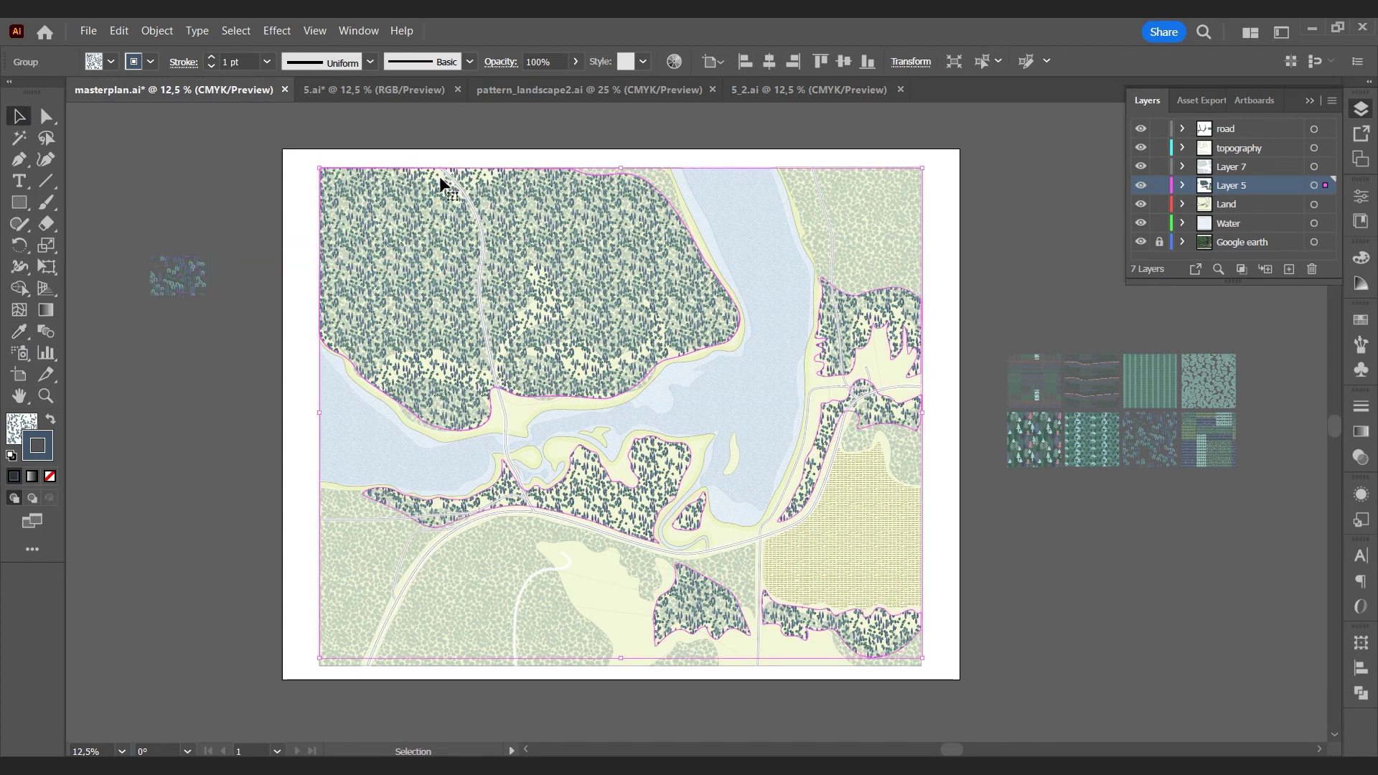
{"action": "left_click", "coordinate": [20, 331]}
{"action": "left_click", "coordinate": [178, 277]}
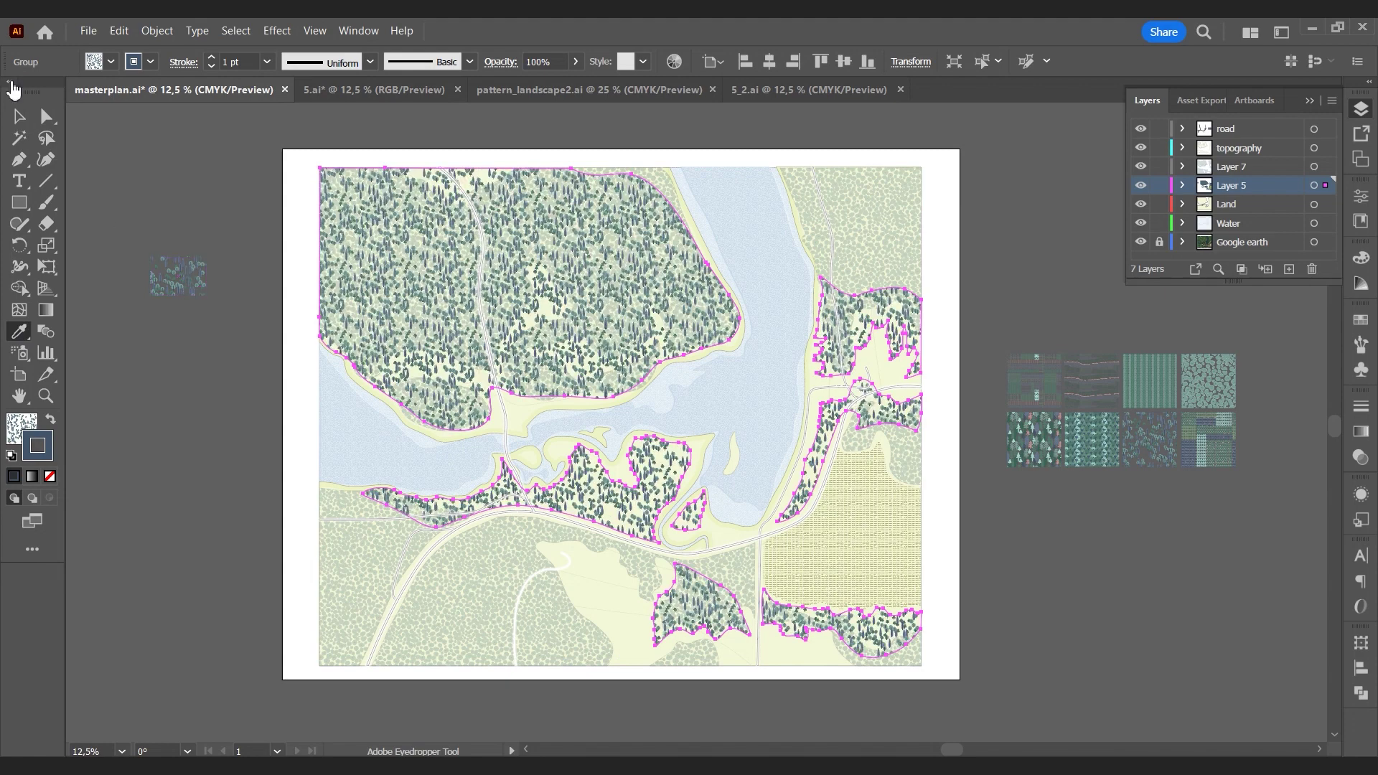
Step: Set the opacity of the Layer 5 vegetation group to 50%
{"action": "left_click", "coordinate": [18, 115]}
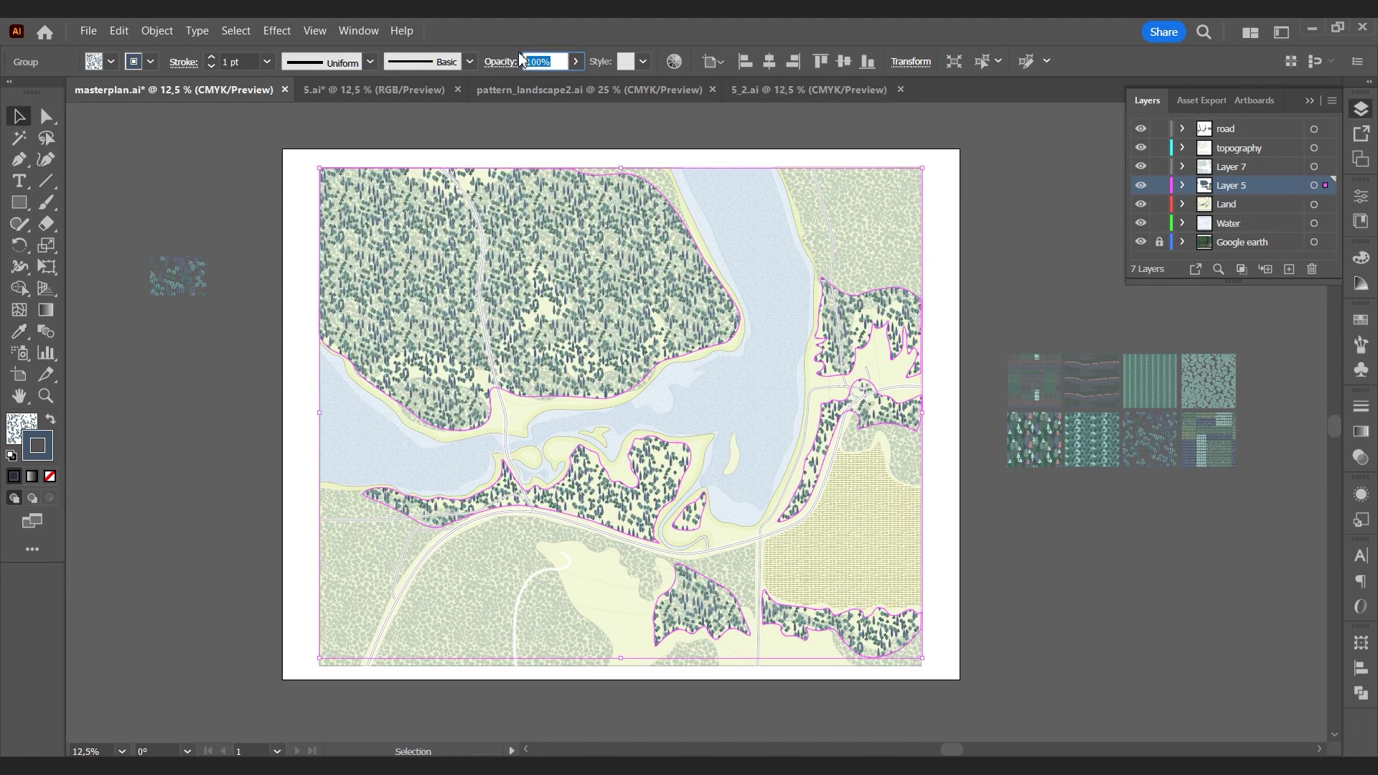
{"action": "type", "text": "50"}
{"action": "key", "text": "Return"}
{"action": "left_click", "coordinate": [1001, 187]}
Step: Remove the pattern fill from the small oval area north of the river in Layer 7, and select the whole Layer 7 group
{"action": "key", "text": "a"}
{"action": "left_click", "coordinate": [416, 395]}
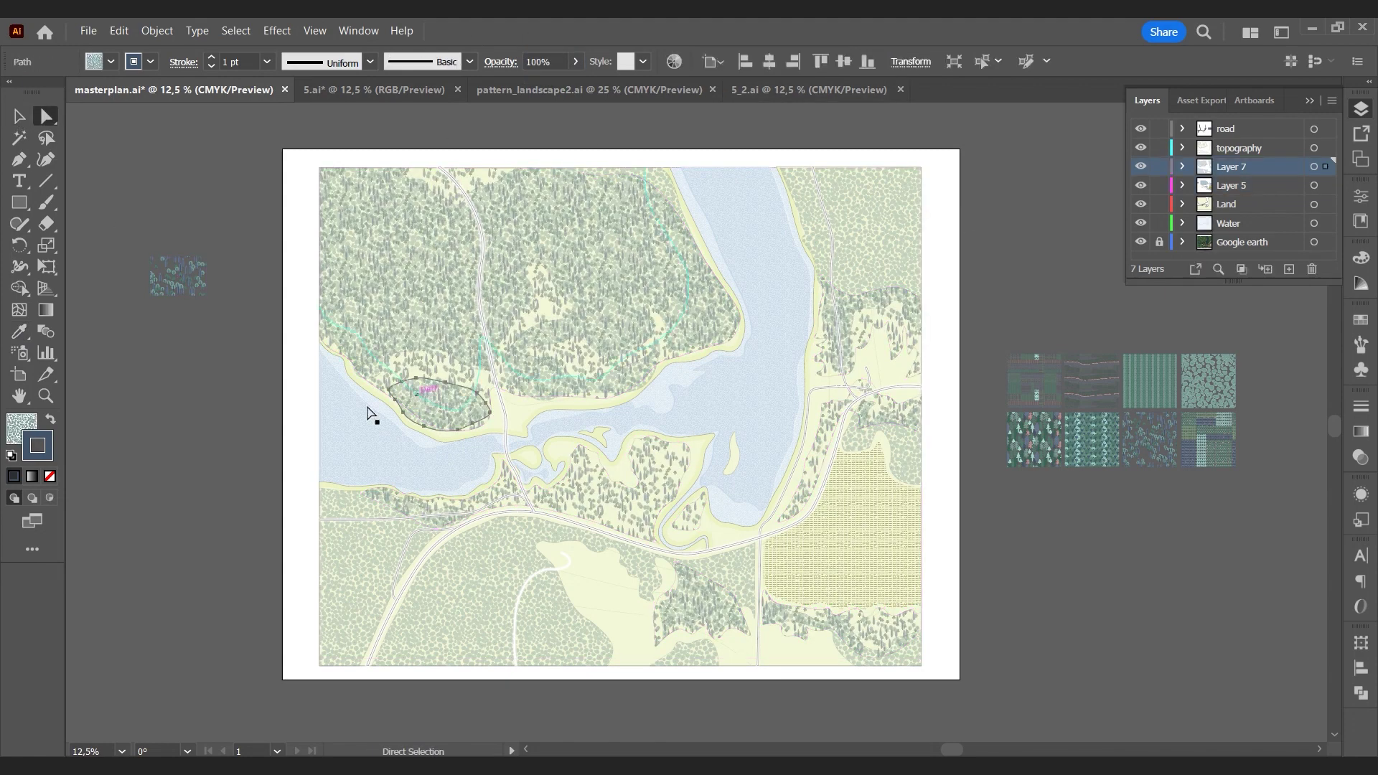
{"action": "left_click", "coordinate": [49, 476]}
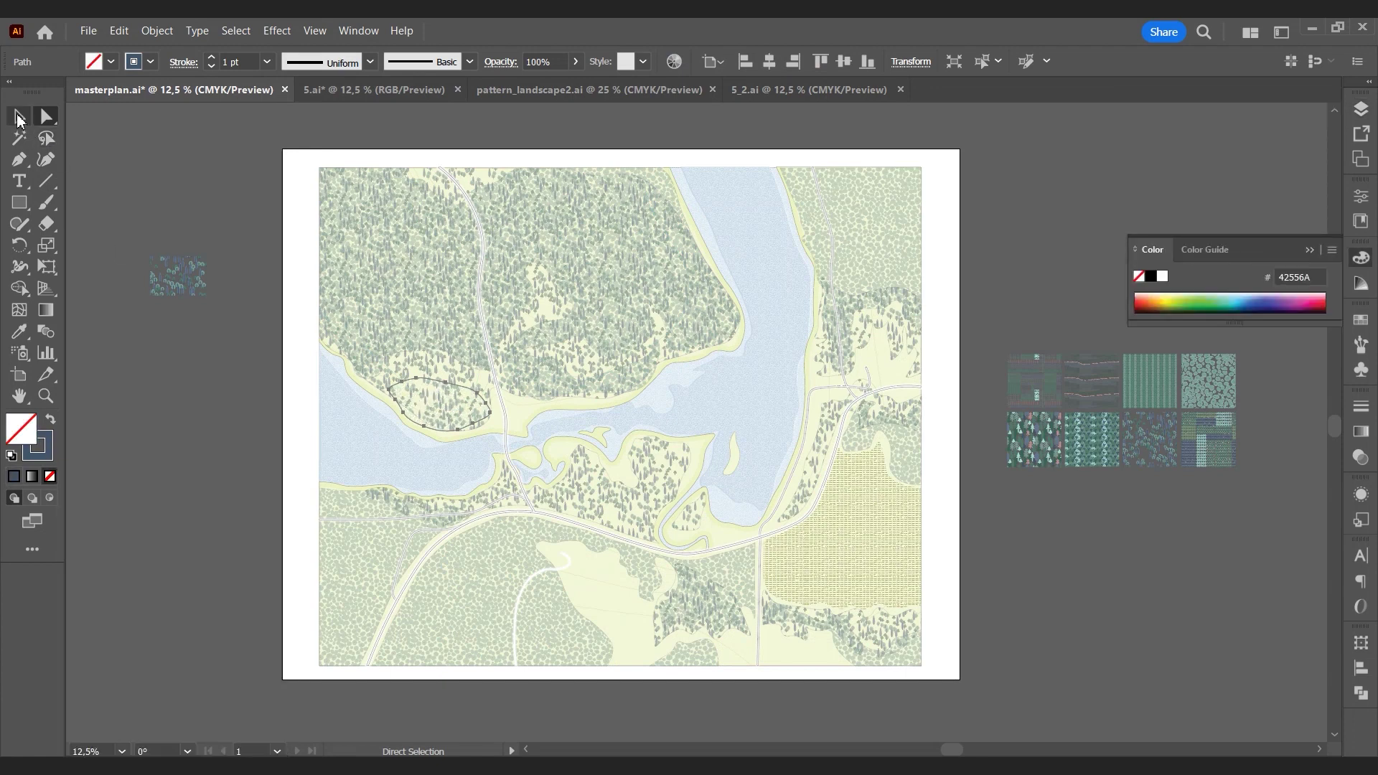
{"action": "left_click", "coordinate": [18, 117]}
{"action": "left_click", "coordinate": [155, 165]}
{"action": "left_click", "coordinate": [447, 387]}
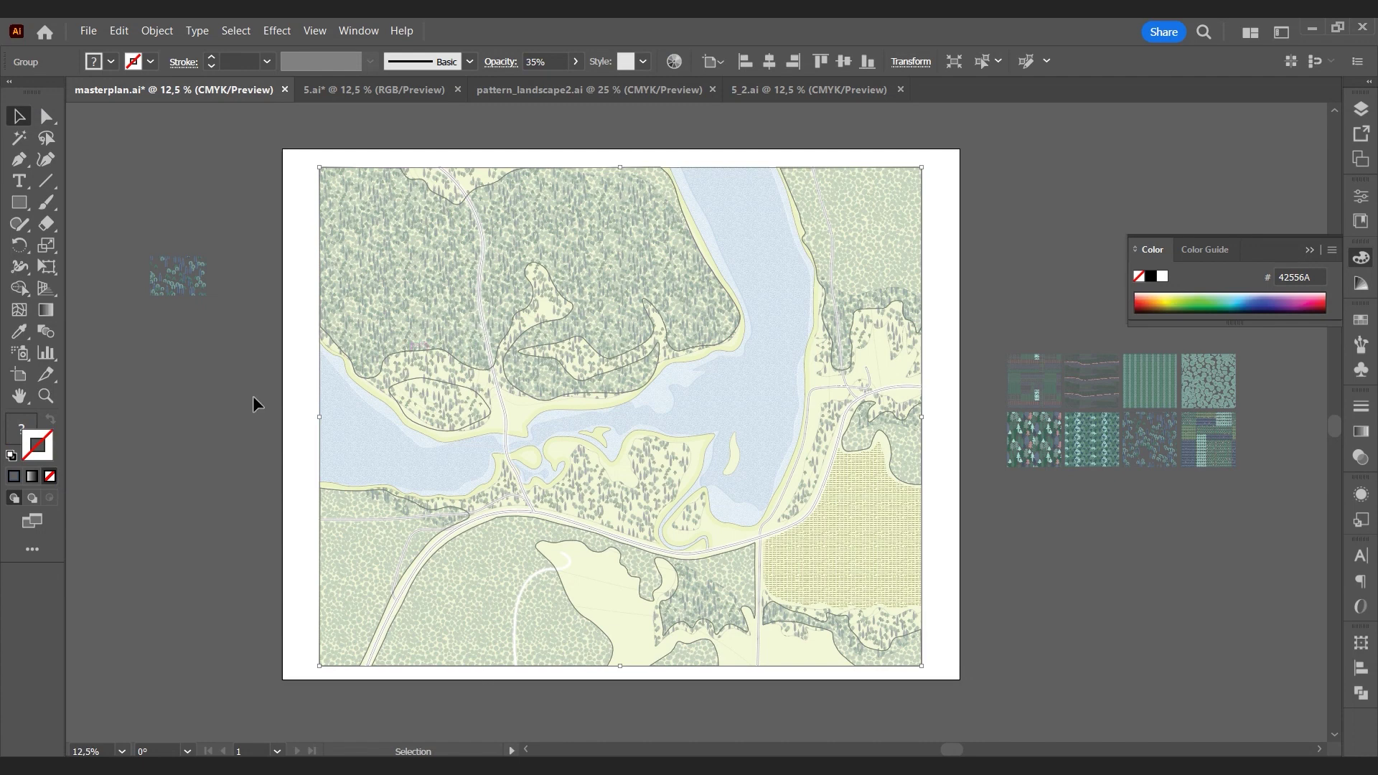
Step: Duplicate the Layer 7 vegetation group by pasting a copy in place on the same layer
{"action": "left_click", "coordinate": [483, 185]}
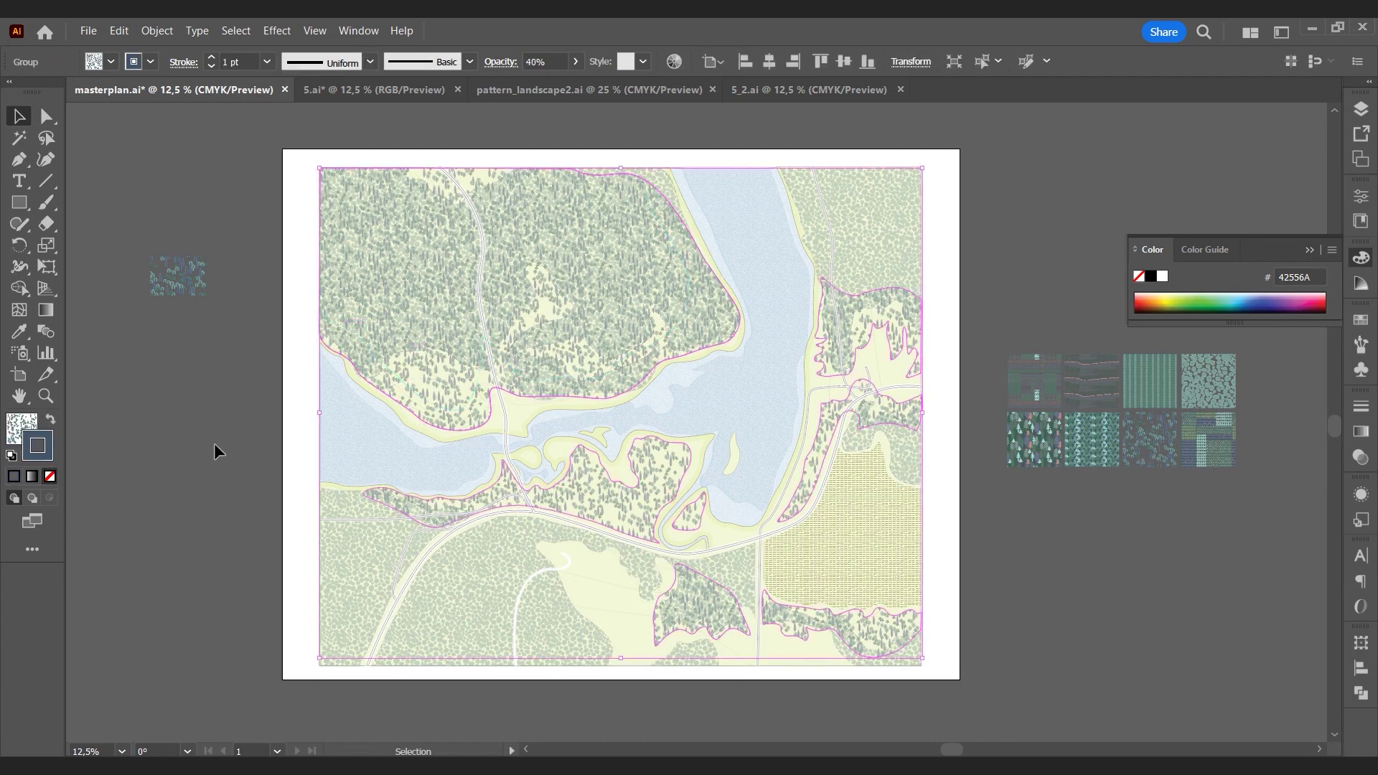
{"action": "left_click", "coordinate": [198, 419]}
{"action": "left_click", "coordinate": [455, 368]}
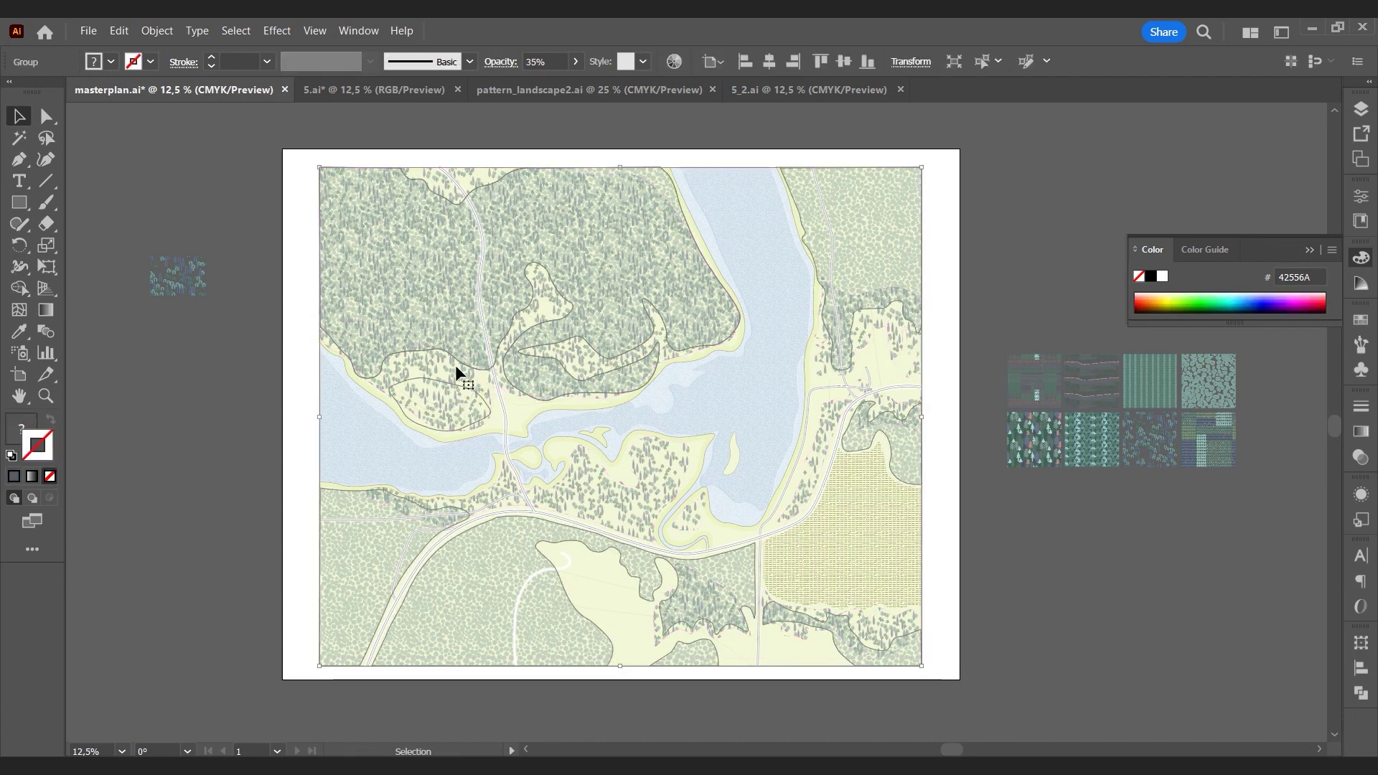
{"action": "left_click", "coordinate": [1359, 112]}
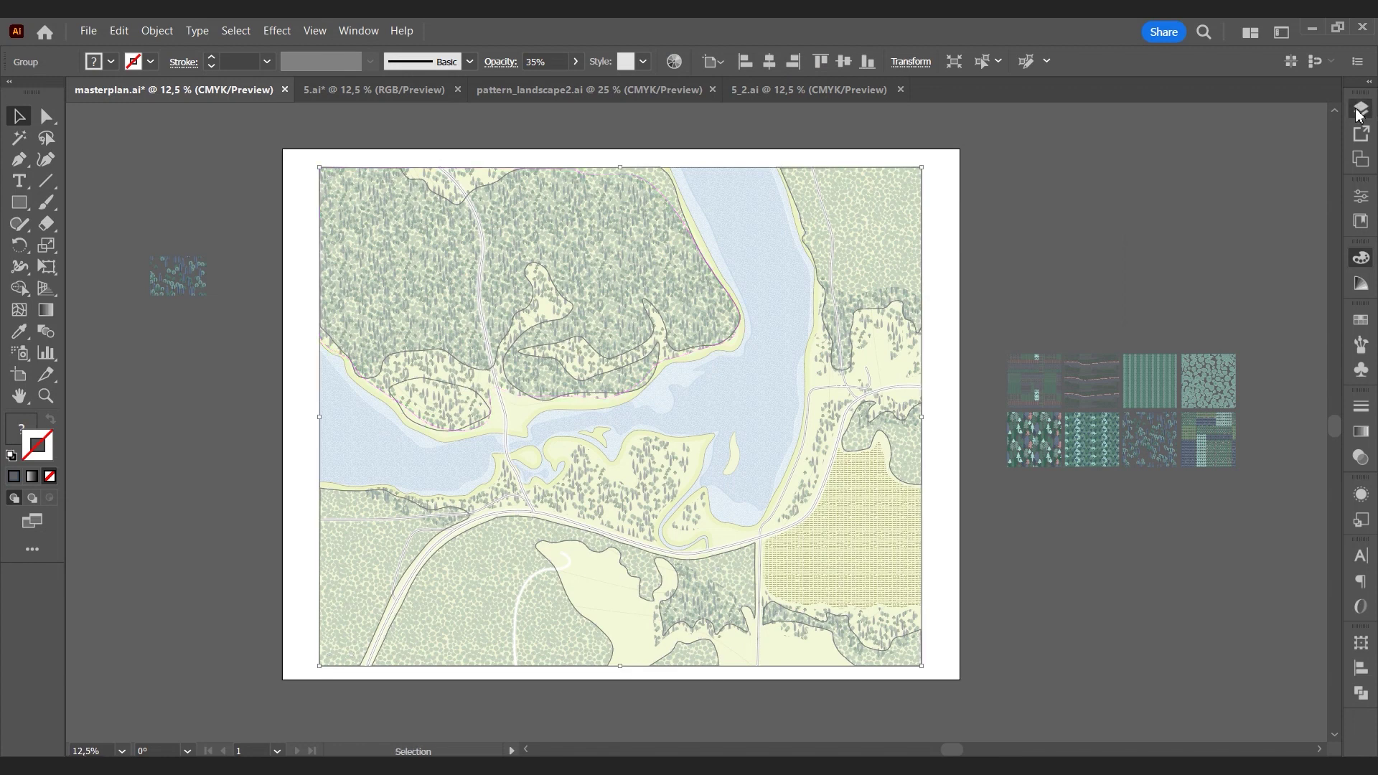
{"action": "left_click", "coordinate": [1359, 112]}
{"action": "left_click", "coordinate": [119, 31]}
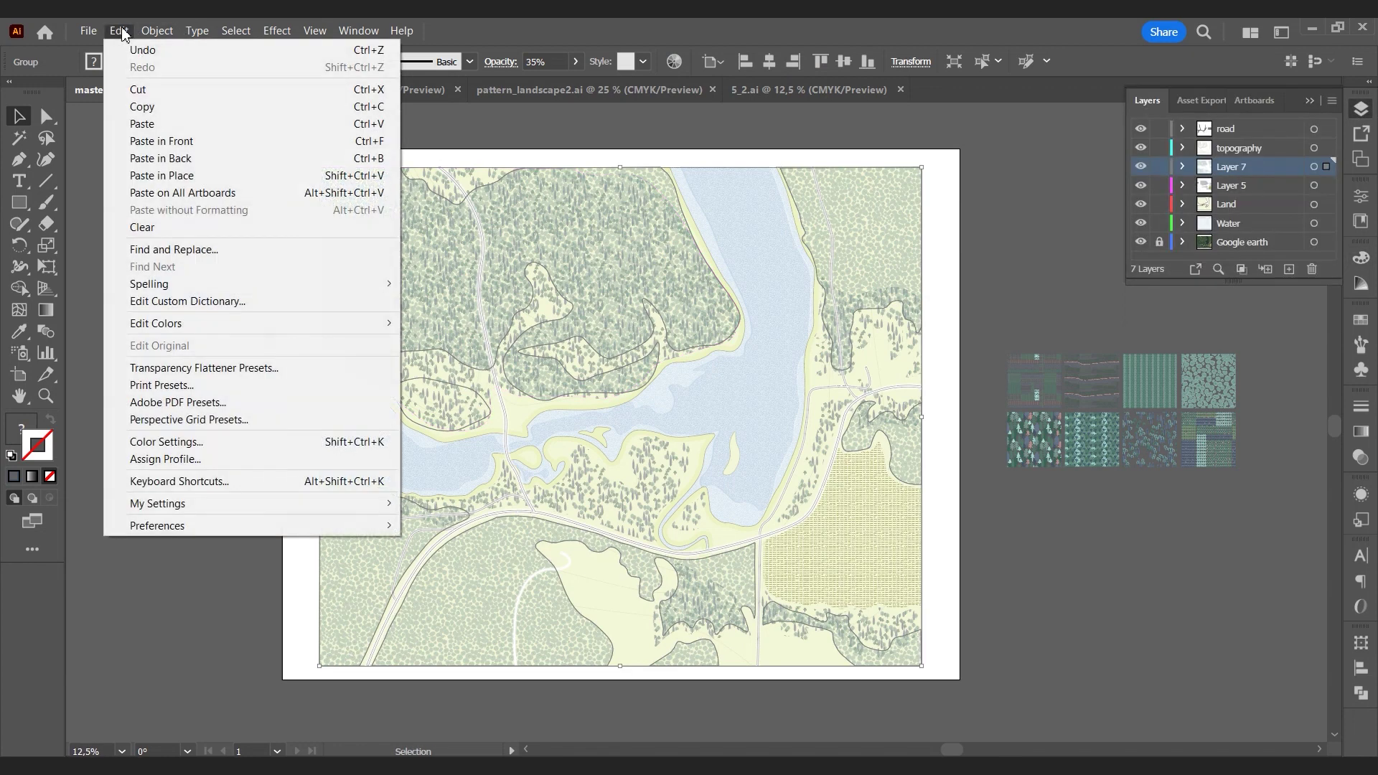
{"action": "left_click", "coordinate": [192, 174]}
Step: Sample the Layer 5 tree pattern onto the pasted Layer 7 group with the Eyedropper and set its opacity to 40%
{"action": "left_click", "coordinate": [19, 331]}
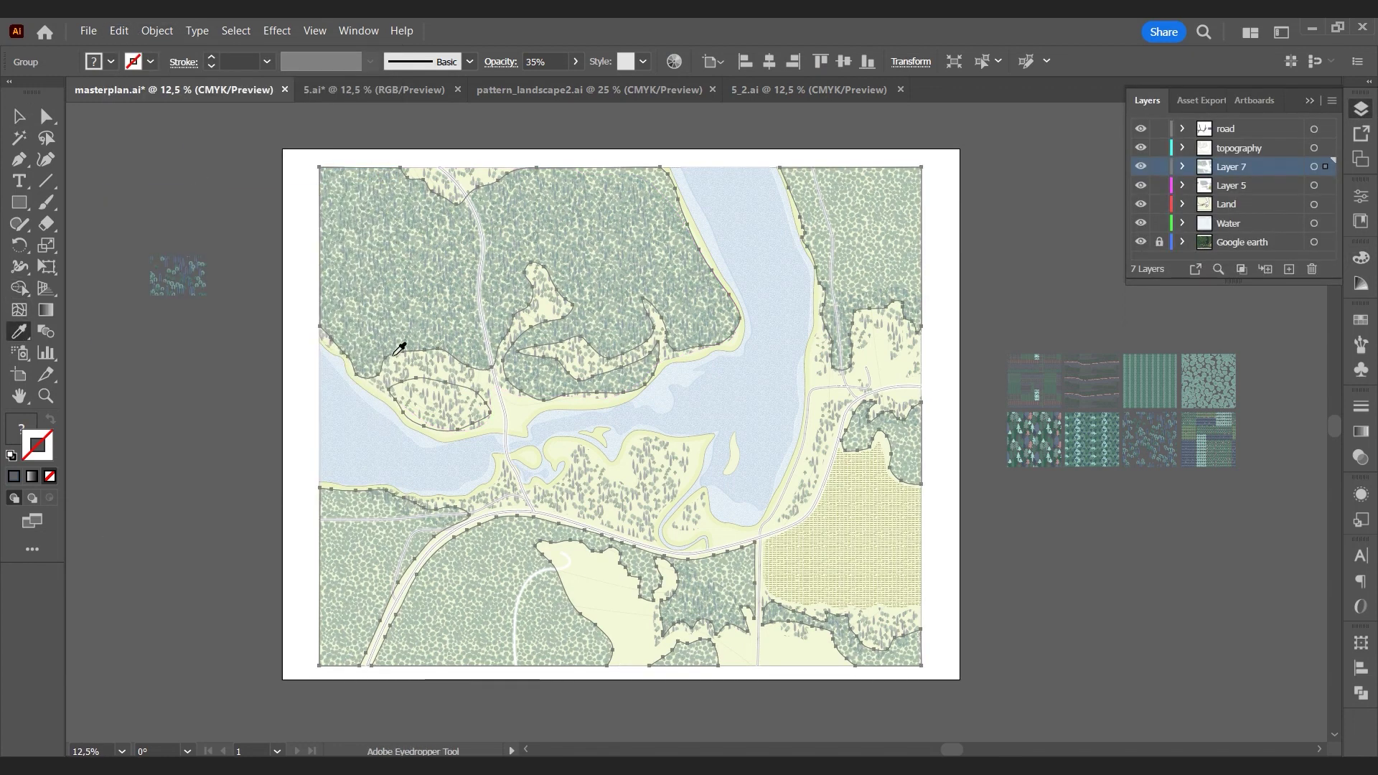
{"action": "left_click", "coordinate": [431, 362]}
{"action": "left_click", "coordinate": [539, 62]}
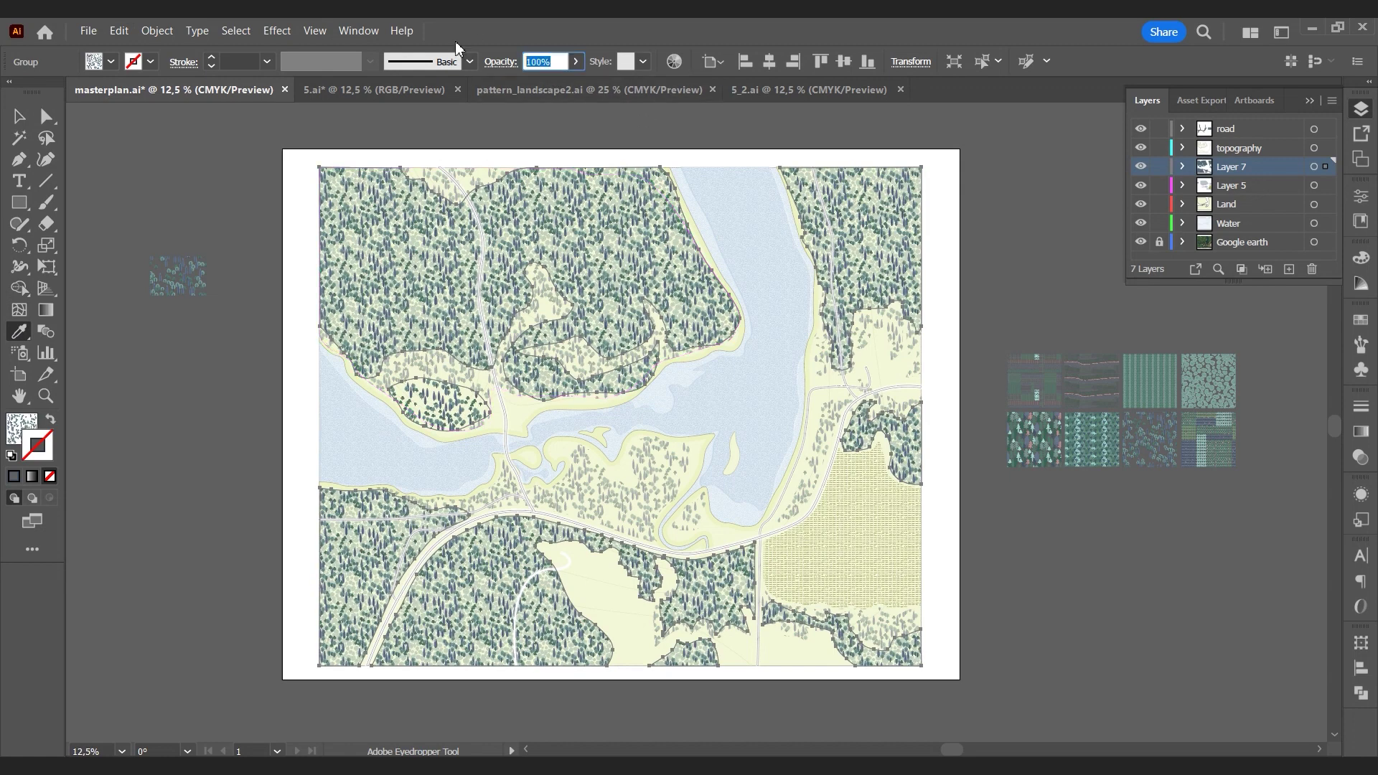
{"action": "type", "text": "40"}
{"action": "key", "text": "Return"}
{"action": "left_click", "coordinate": [20, 117]}
{"action": "left_click", "coordinate": [187, 191]}
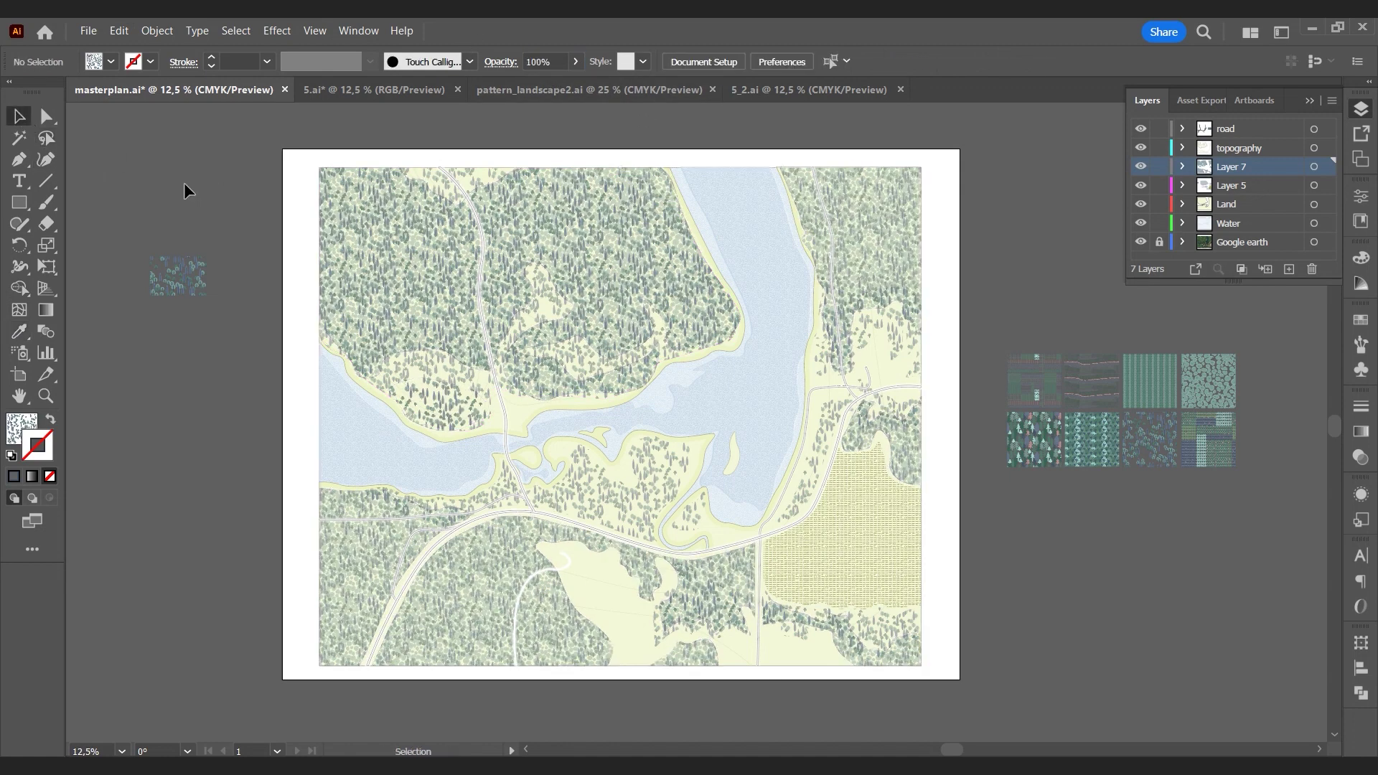
Step: Offset the paths of the tree-patterned Layer 7 group by -10 mm with Miter joins and a miter limit of 4
{"action": "left_click", "coordinate": [468, 225]}
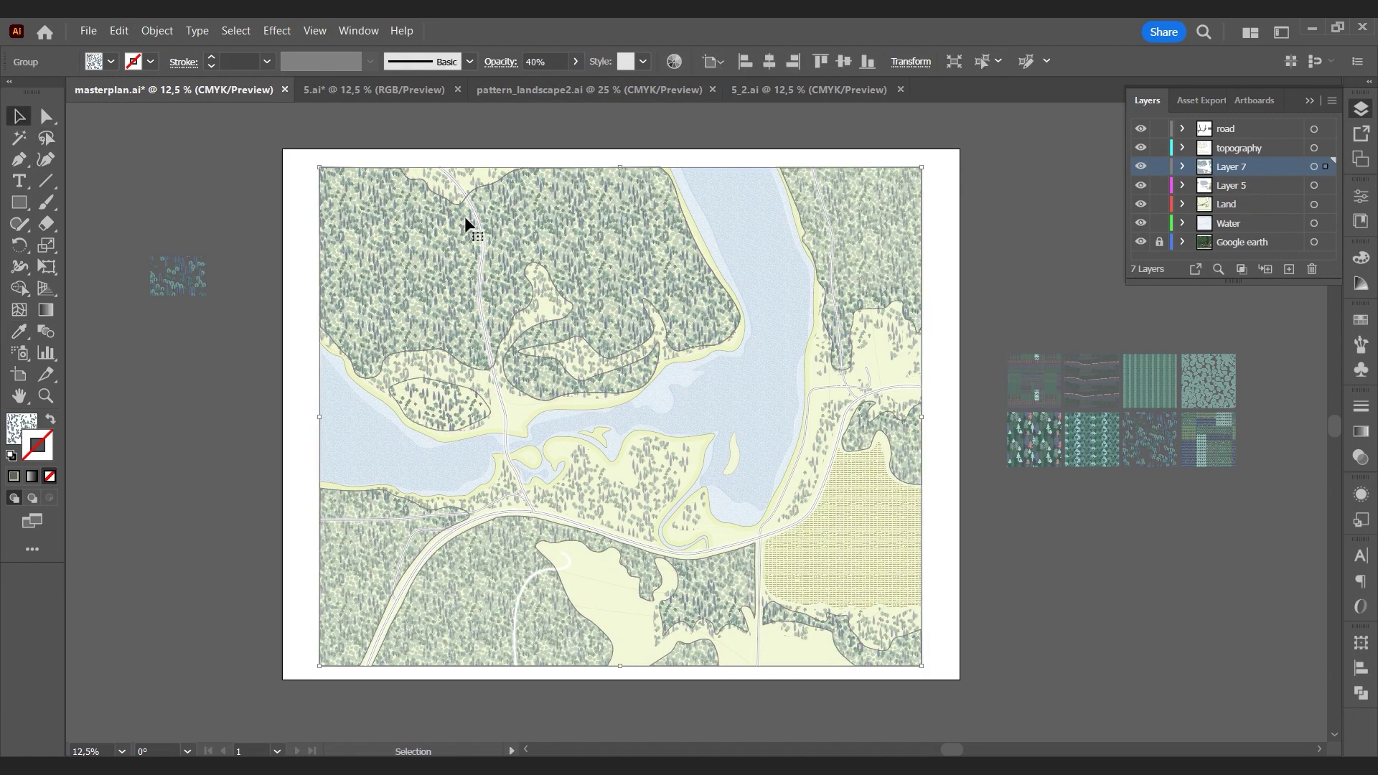
{"action": "left_click", "coordinate": [128, 32]}
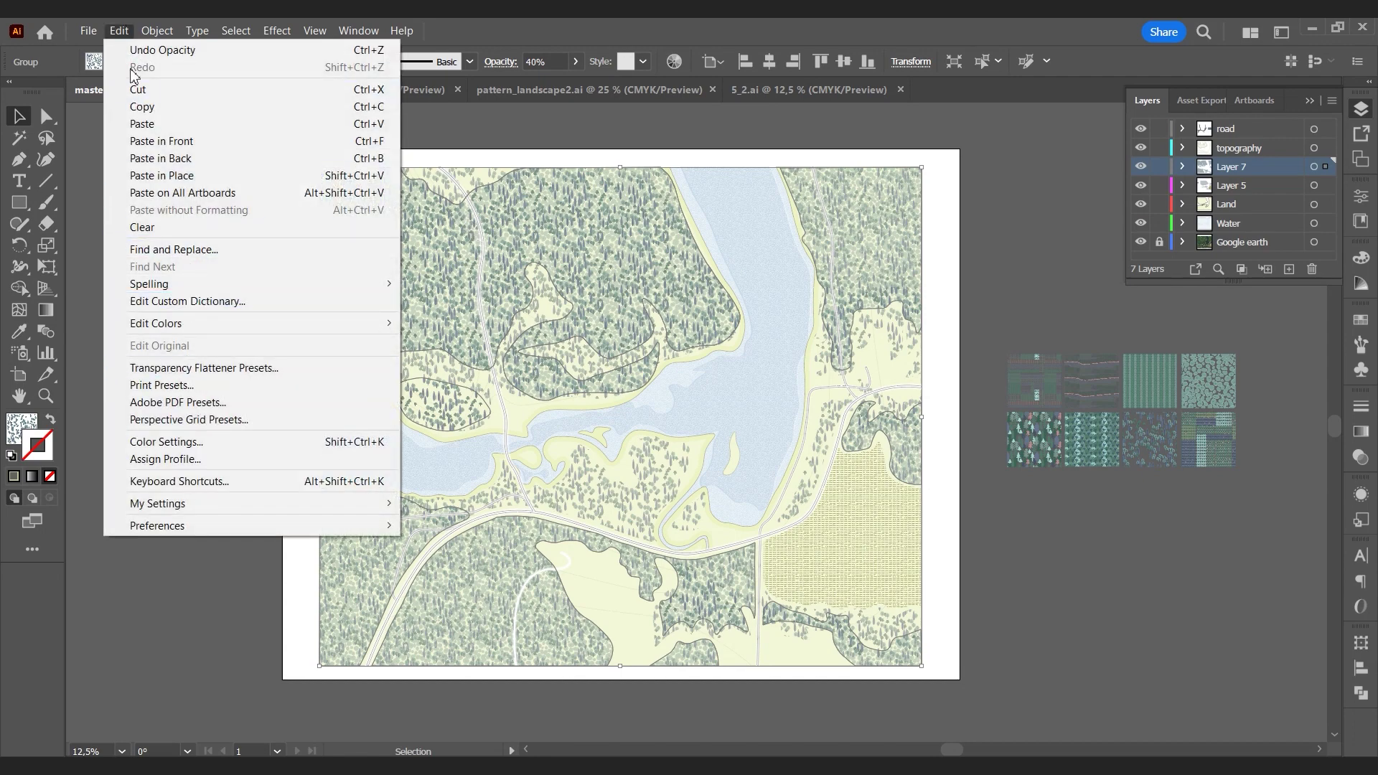
{"action": "mouse_move", "coordinate": [157, 34]}
{"action": "left_click", "coordinate": [99, 156]}
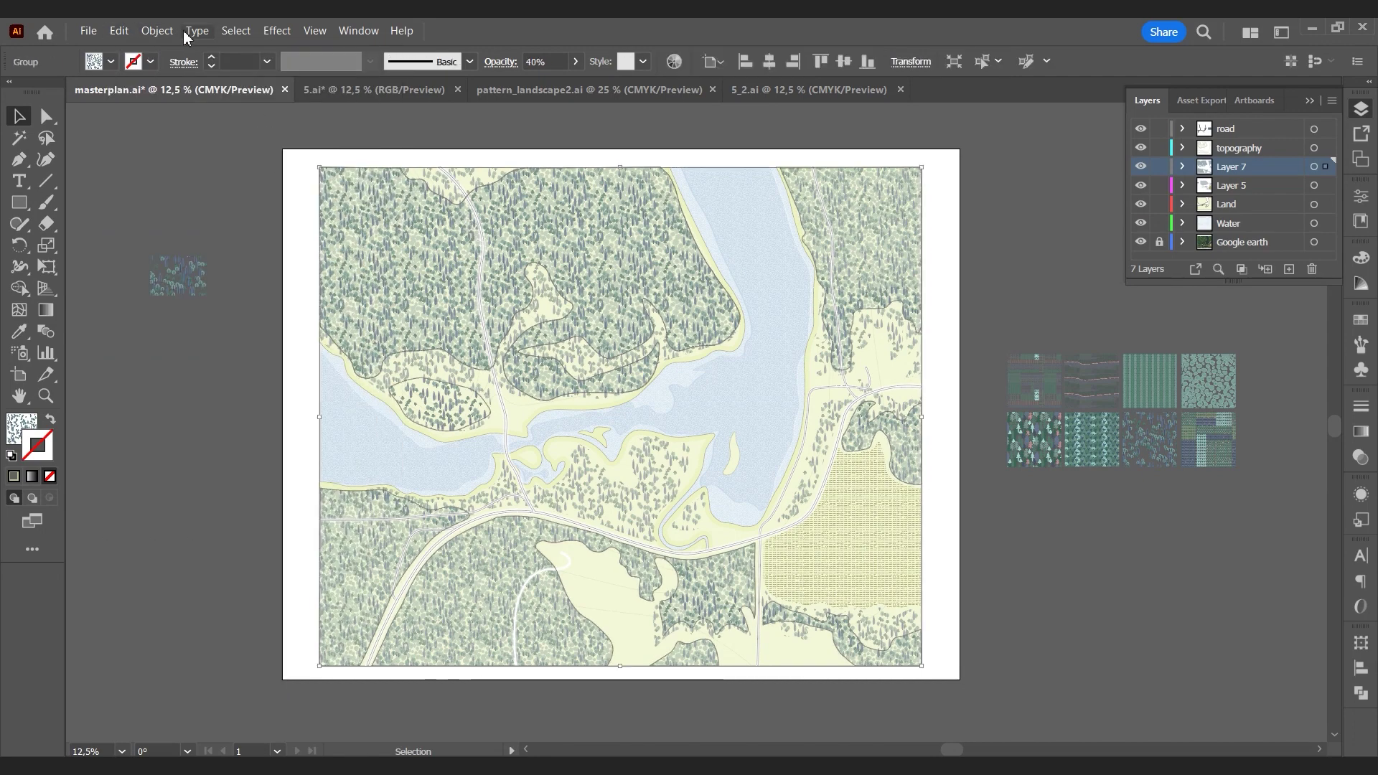
{"action": "left_click", "coordinate": [157, 31]}
{"action": "mouse_move", "coordinate": [207, 419]}
{"action": "left_click", "coordinate": [416, 476]}
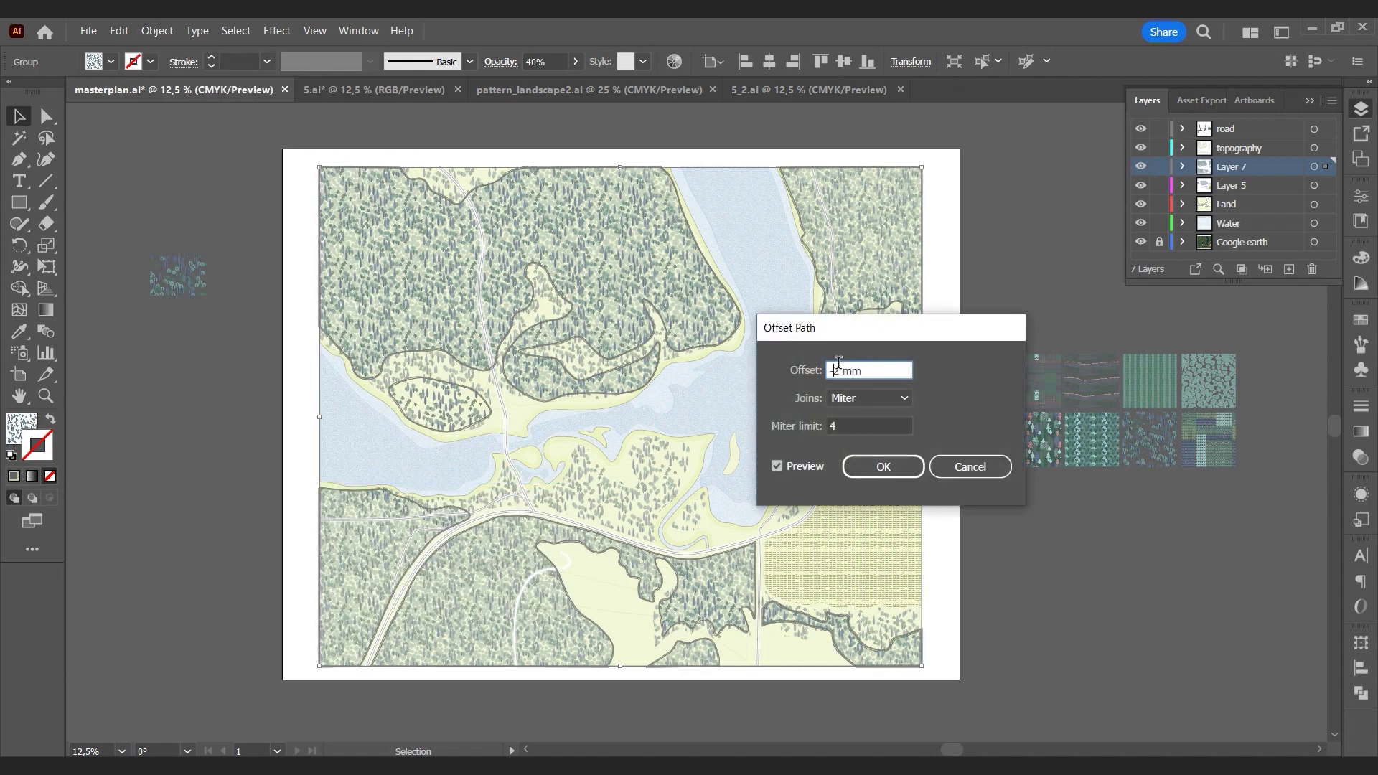
{"action": "type", "text": "-10"}
{"action": "key", "text": "Tab"}
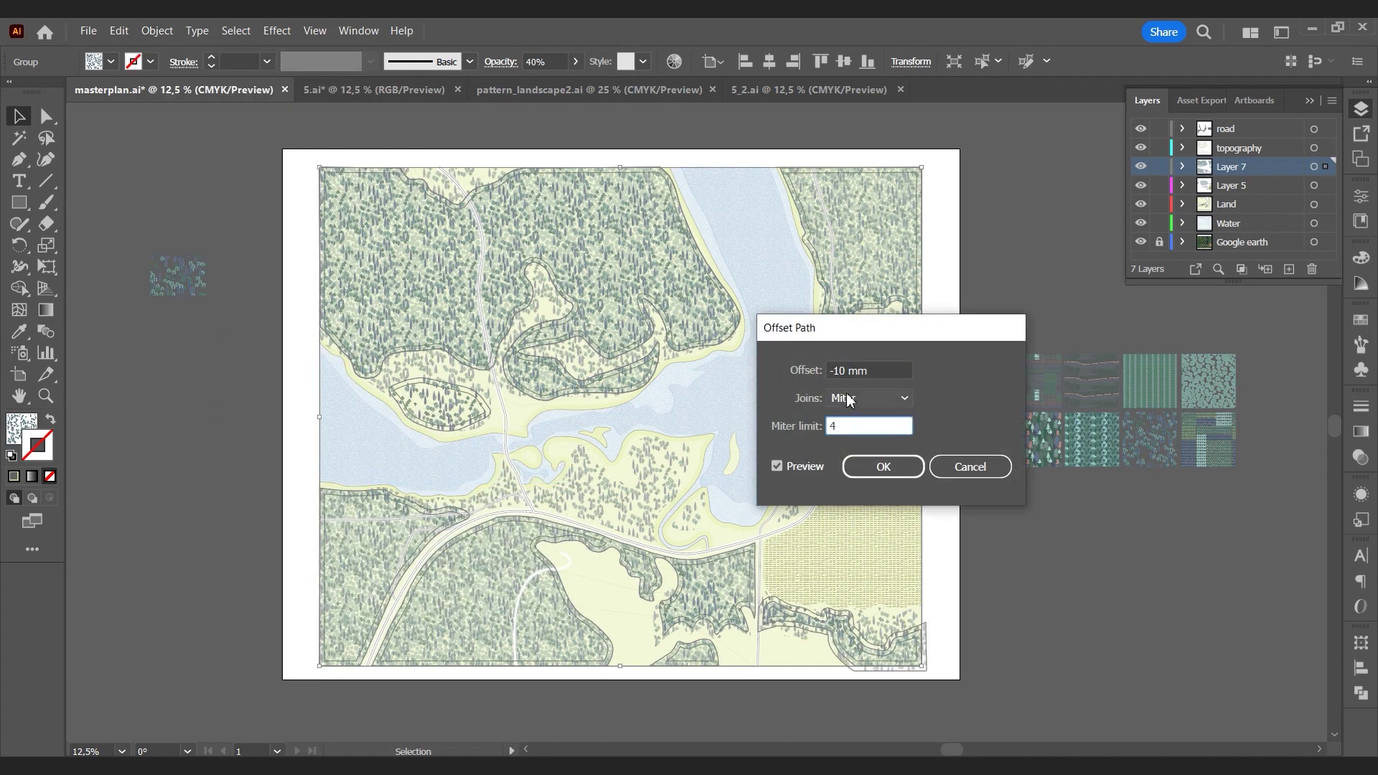
{"action": "left_click", "coordinate": [895, 474]}
Step: Ungroup the offset vegetation shapes and delete the original outer outlines, keeping the inset paths
{"action": "right_click", "coordinate": [625, 204]}
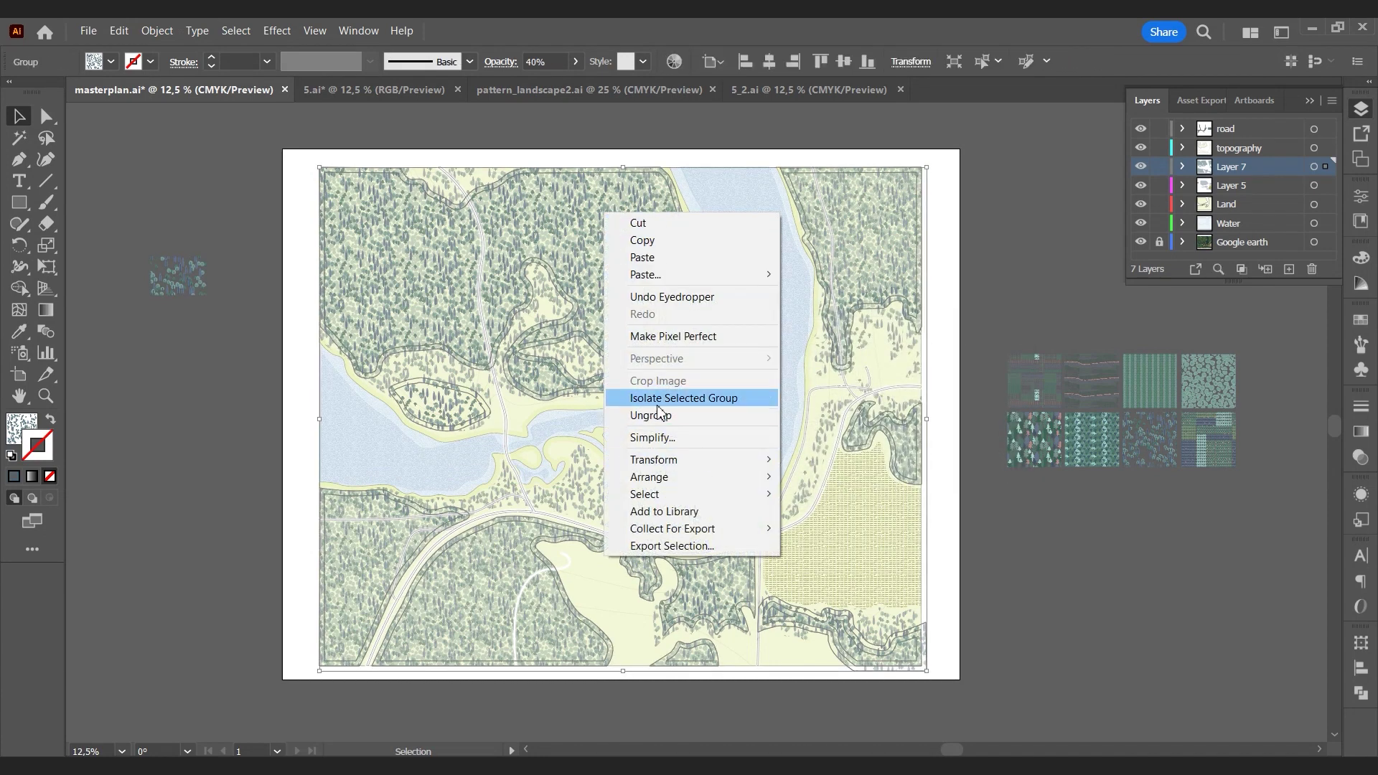
{"action": "left_click", "coordinate": [658, 415]}
{"action": "left_click", "coordinate": [951, 291]}
{"action": "left_click", "coordinate": [666, 177]}
{"action": "left_click", "coordinate": [792, 177], "text": "shift"}
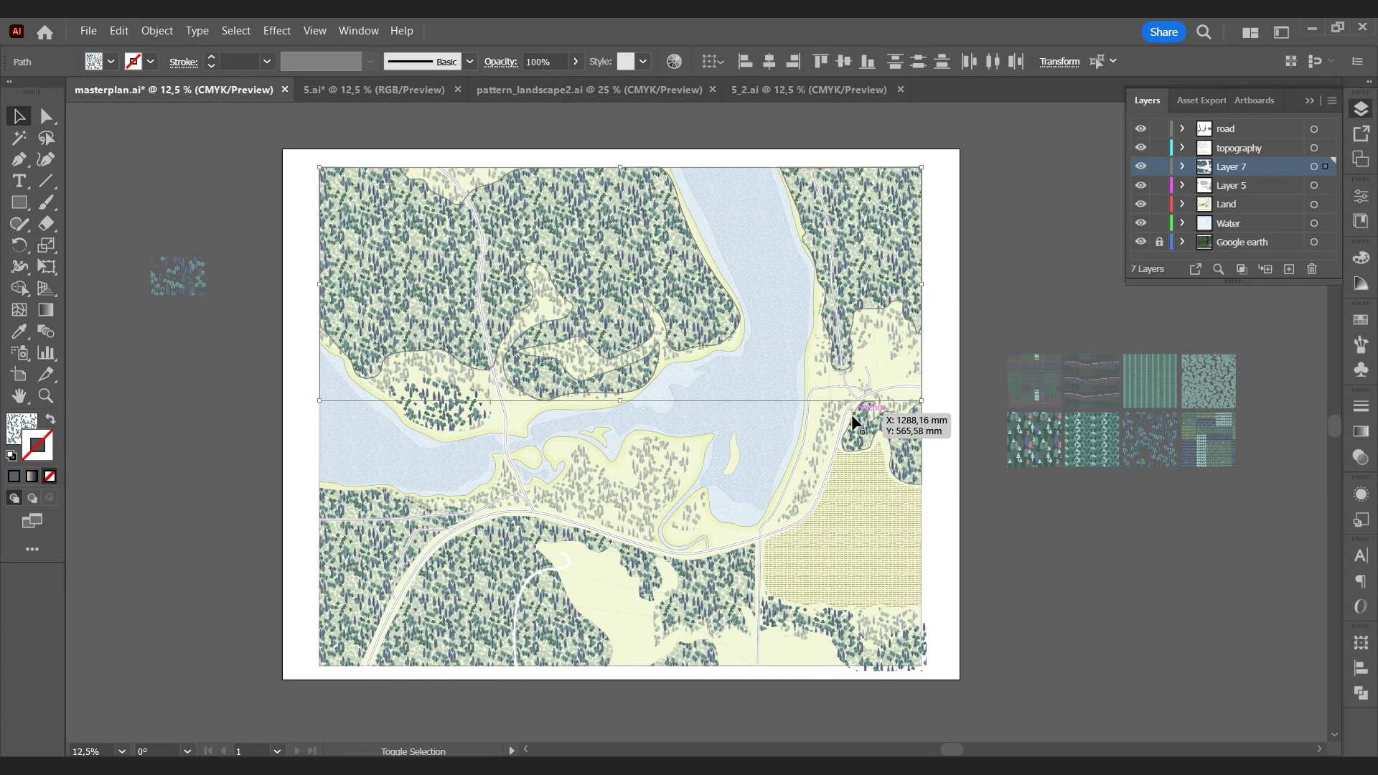
{"action": "key", "text": "Delete"}
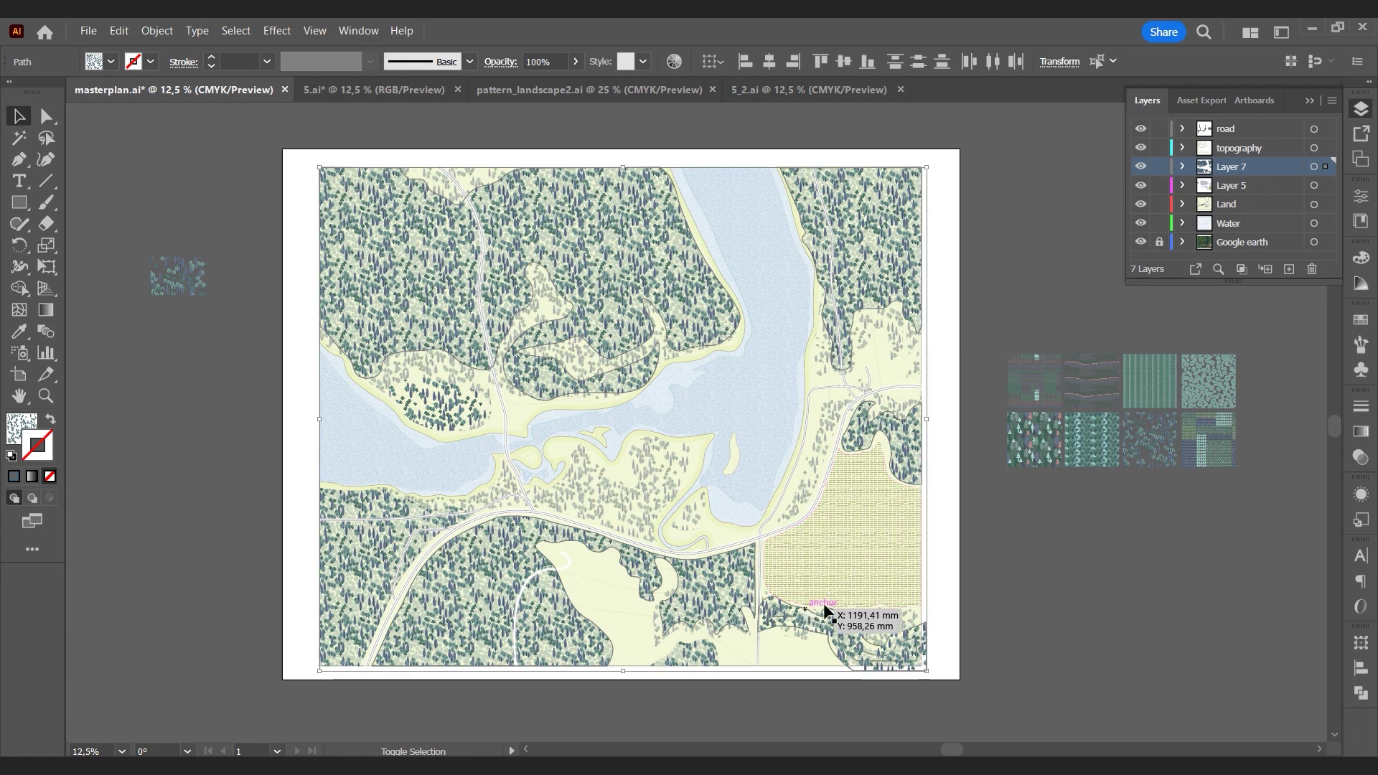
Step: Lower the opacity of the remaining inset tree-patterned group and clear the selection
{"action": "left_click", "coordinate": [871, 221]}
{"action": "left_click_drag", "start_coordinate": [565, 66], "coordinate": [477, 52]}
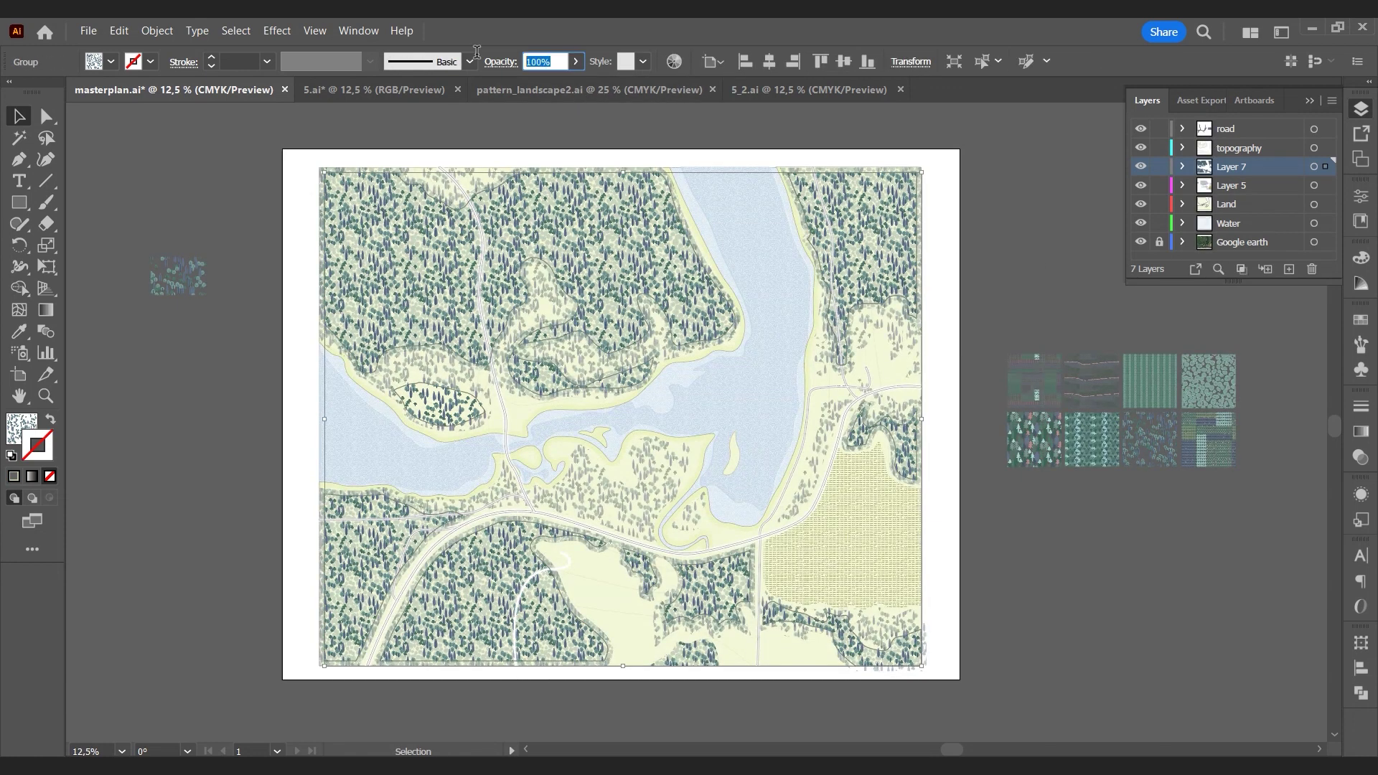
{"action": "left_click", "coordinate": [1037, 256]}
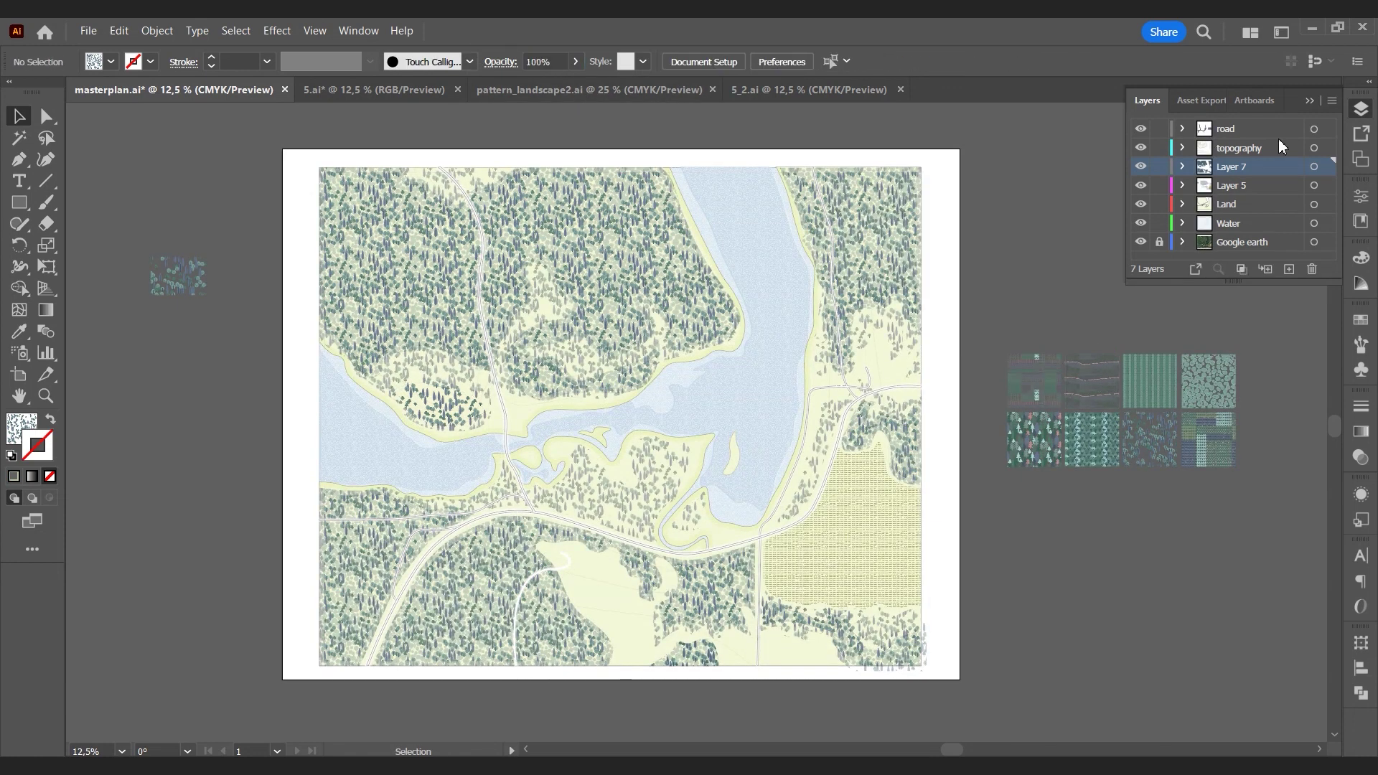
{"action": "left_click", "coordinate": [1310, 101]}
{"action": "key", "text": "slash"}
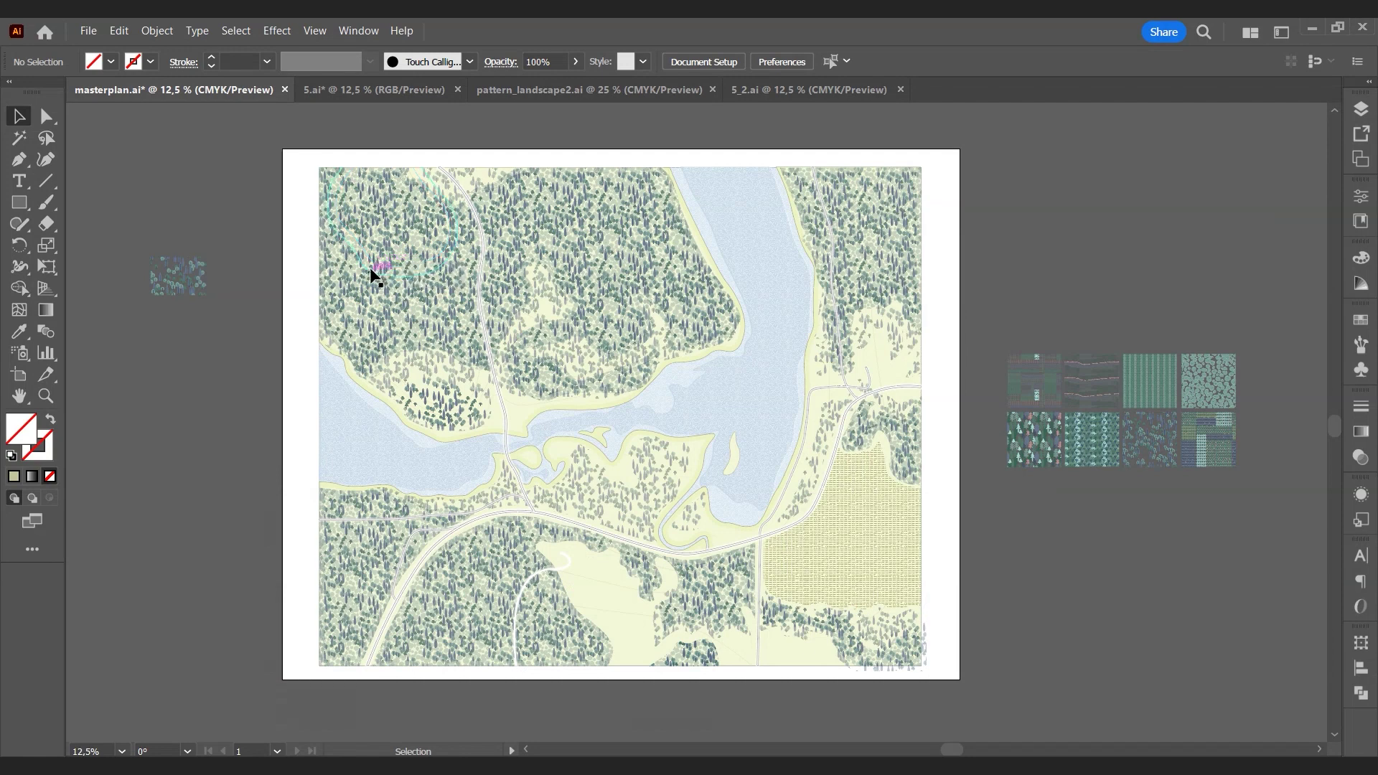
Step: Apply the multicoloured tree pattern sample to the dense forest group with the Eyedropper
{"action": "left_click", "coordinate": [355, 281]}
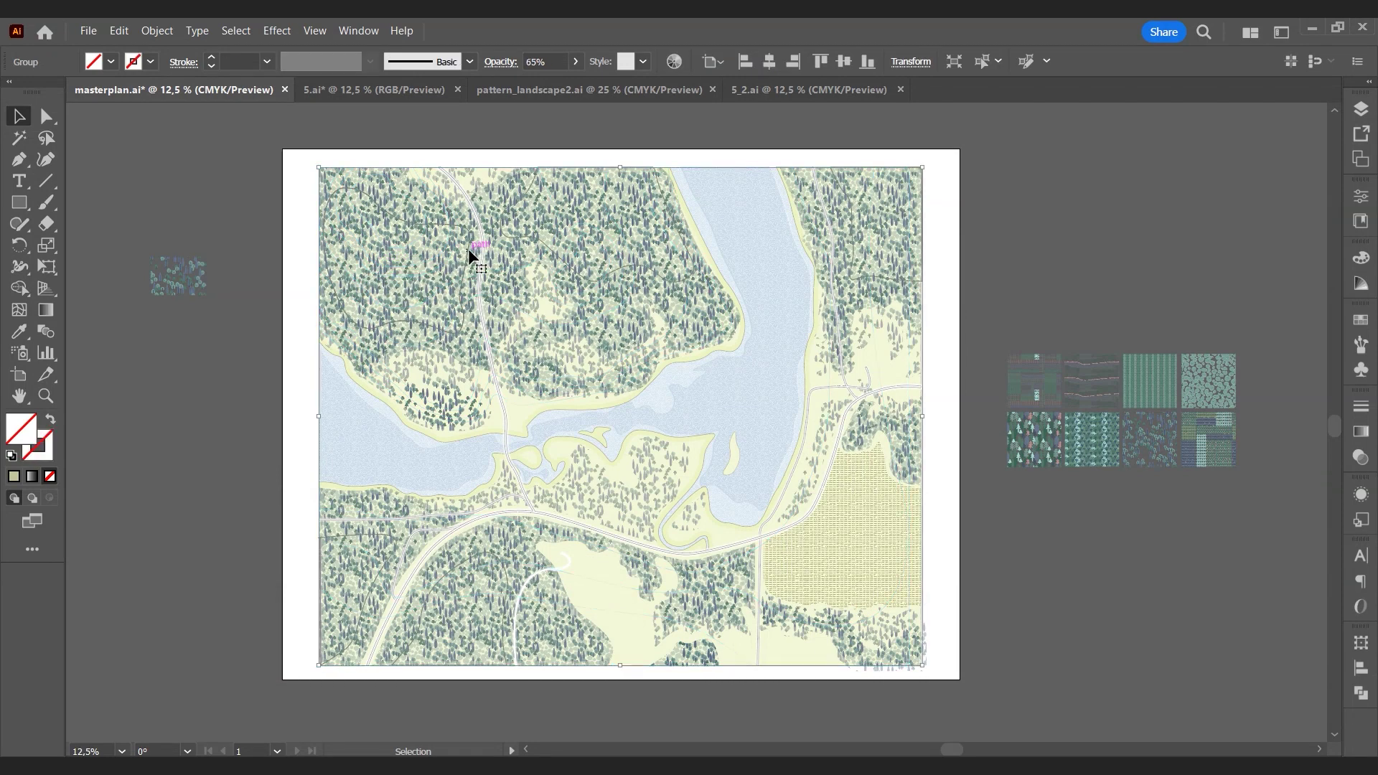
{"action": "left_click", "coordinate": [895, 217]}
{"action": "left_click", "coordinate": [503, 235]}
{"action": "key", "text": "i"}
{"action": "left_click", "coordinate": [1054, 439]}
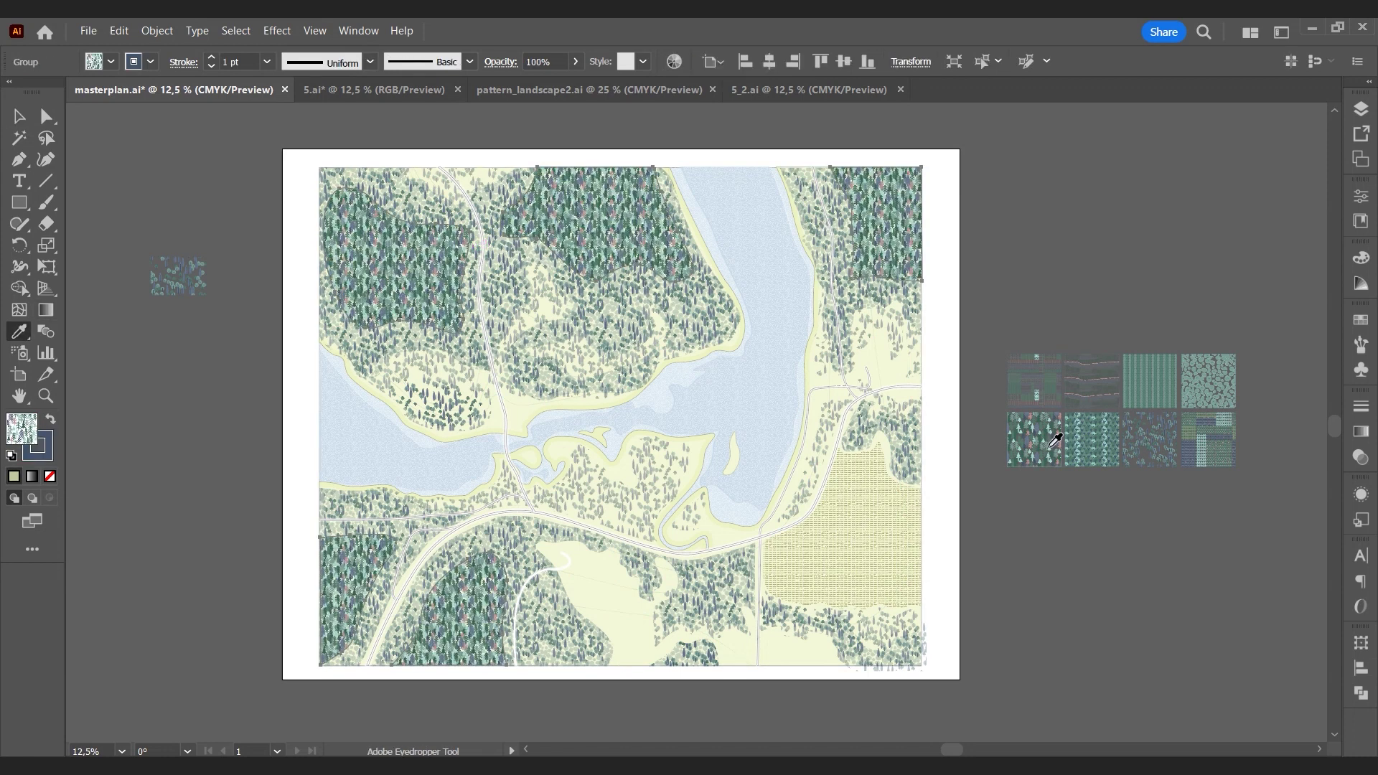
{"action": "left_click", "coordinate": [21, 119]}
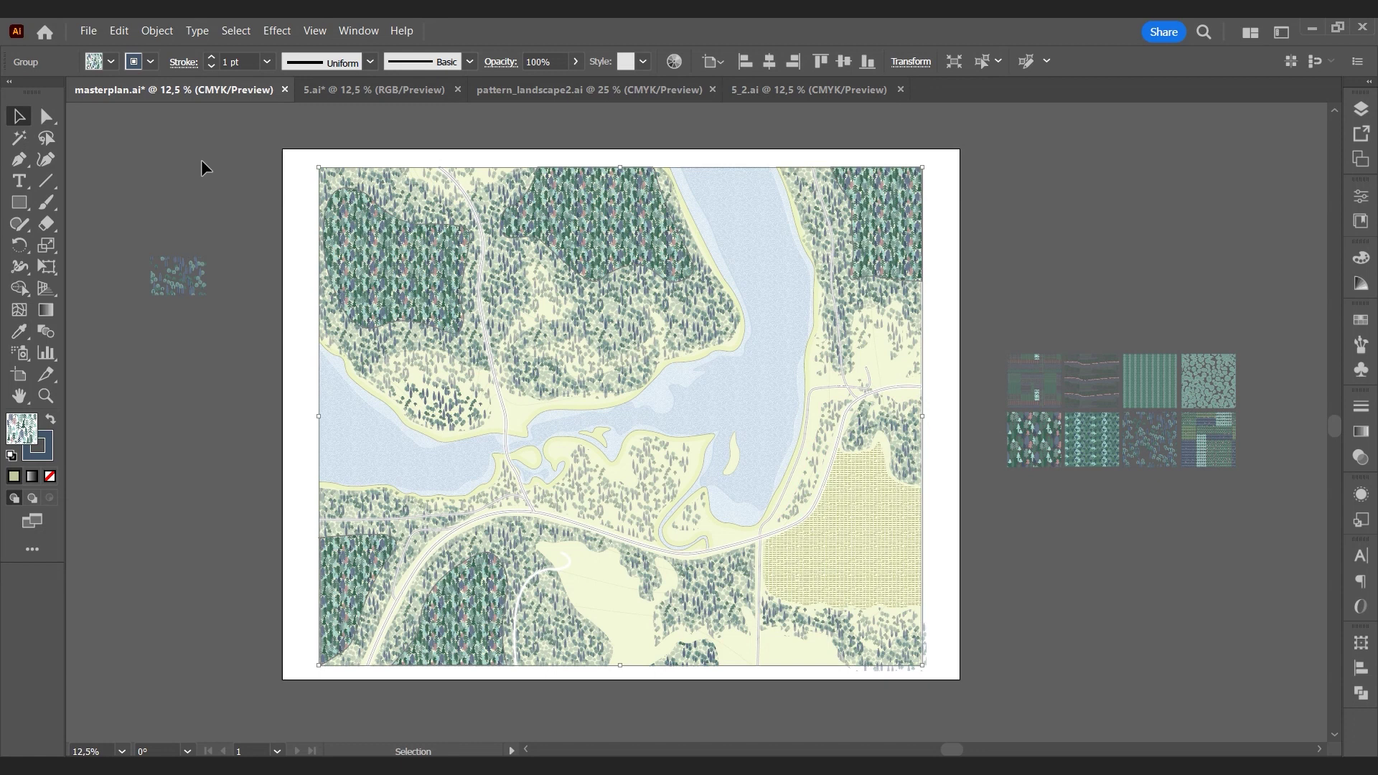
Step: Delete the small pattern rectangle beside the artboard and remove the stroke from the dense forest group
{"action": "left_click", "coordinate": [184, 267]}
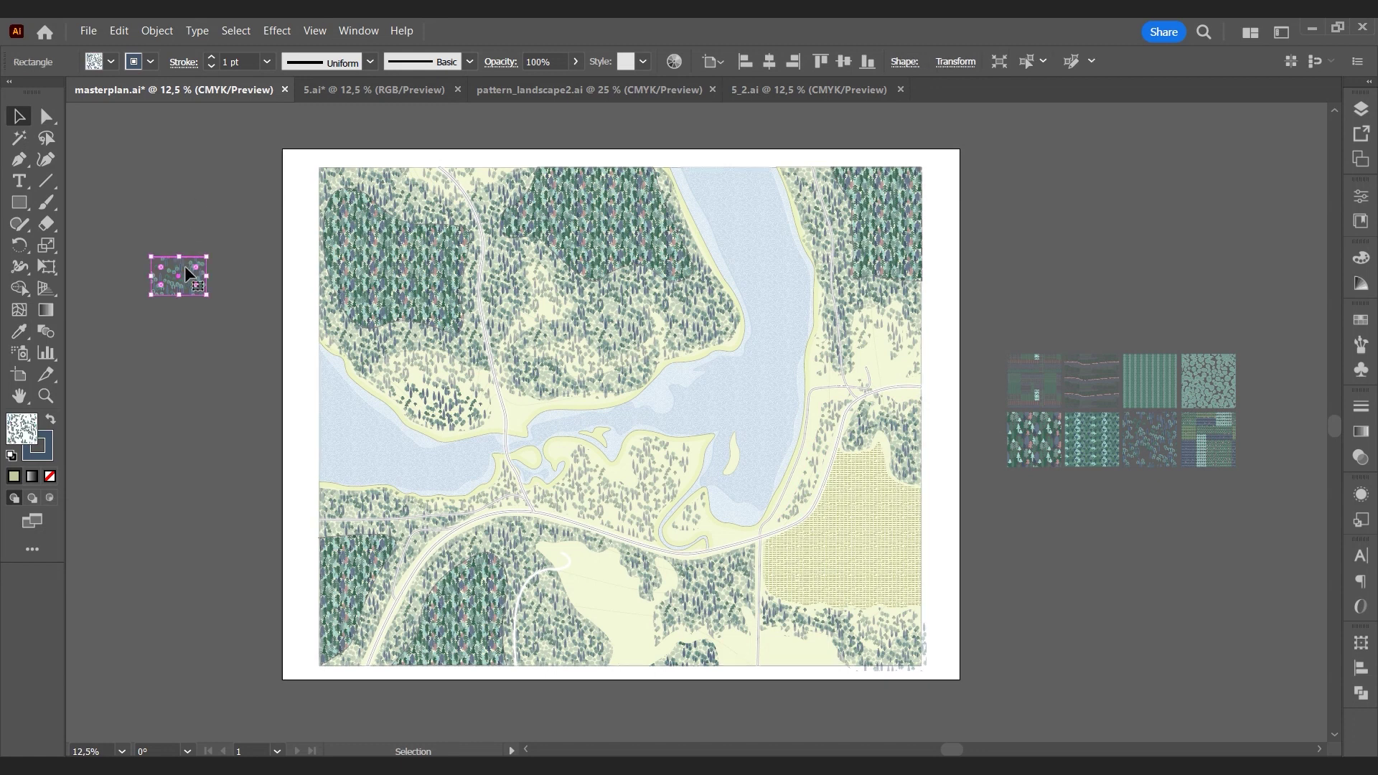
{"action": "key", "text": "Delete"}
{"action": "left_click", "coordinate": [396, 237]}
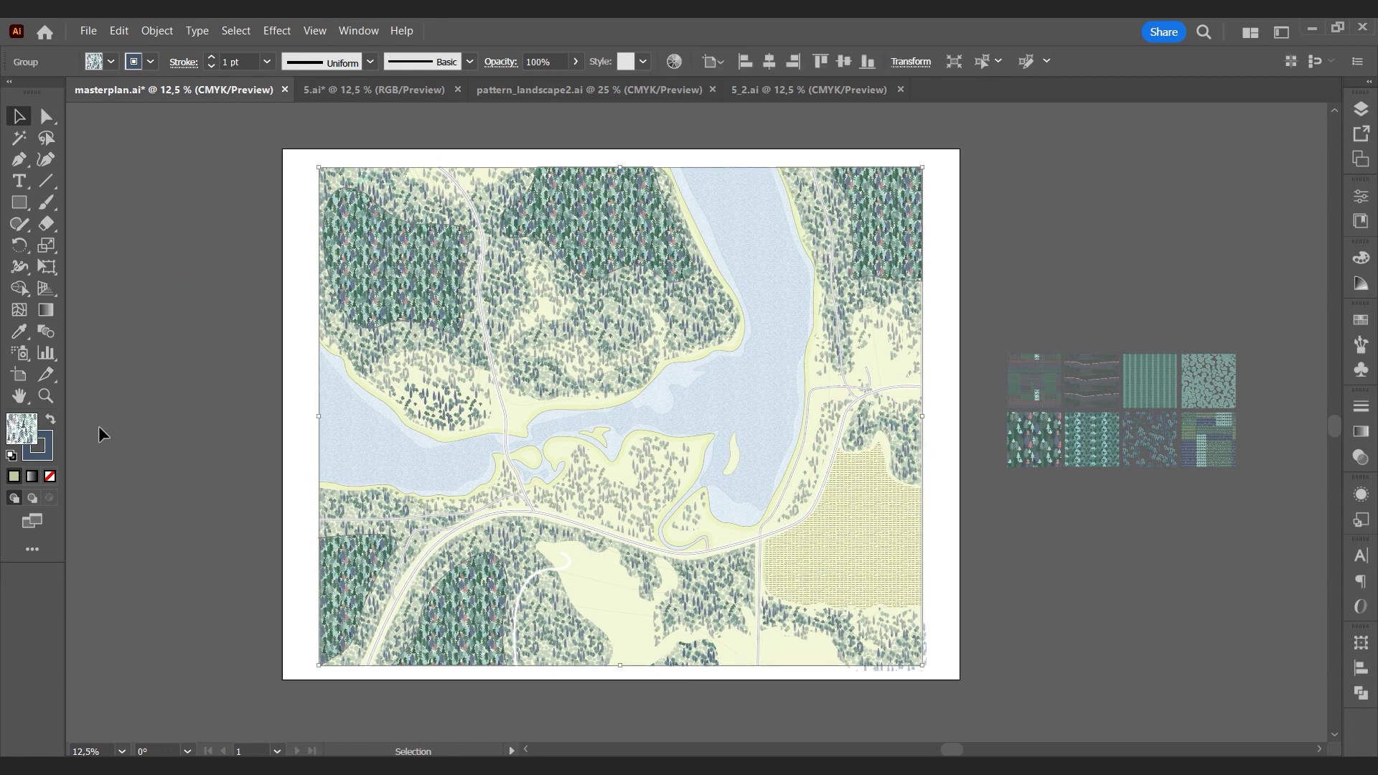
{"action": "left_click", "coordinate": [51, 475]}
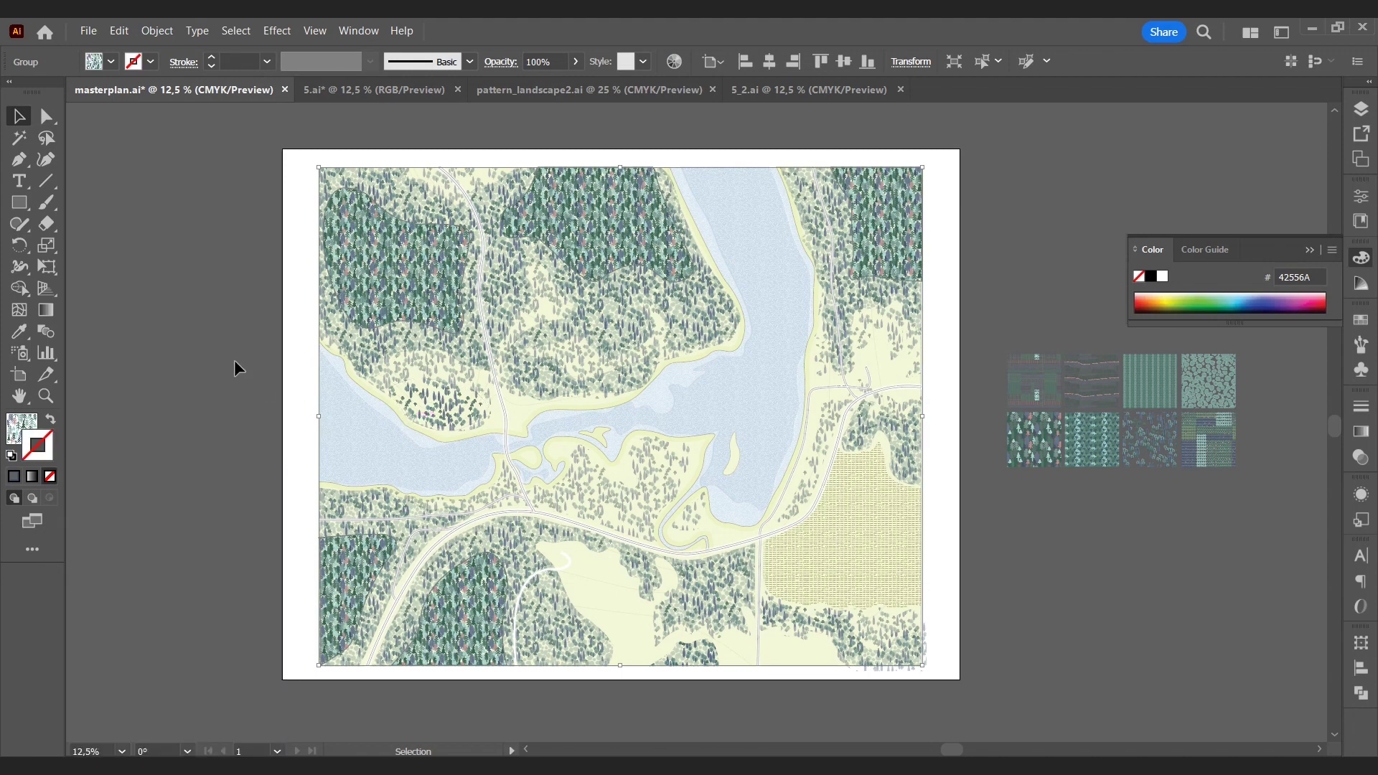
Step: Open the dense forest group's tree pattern for editing and recolour its mid-green trees with the slate blue of a neighbouring tree
{"action": "left_click", "coordinate": [1361, 320]}
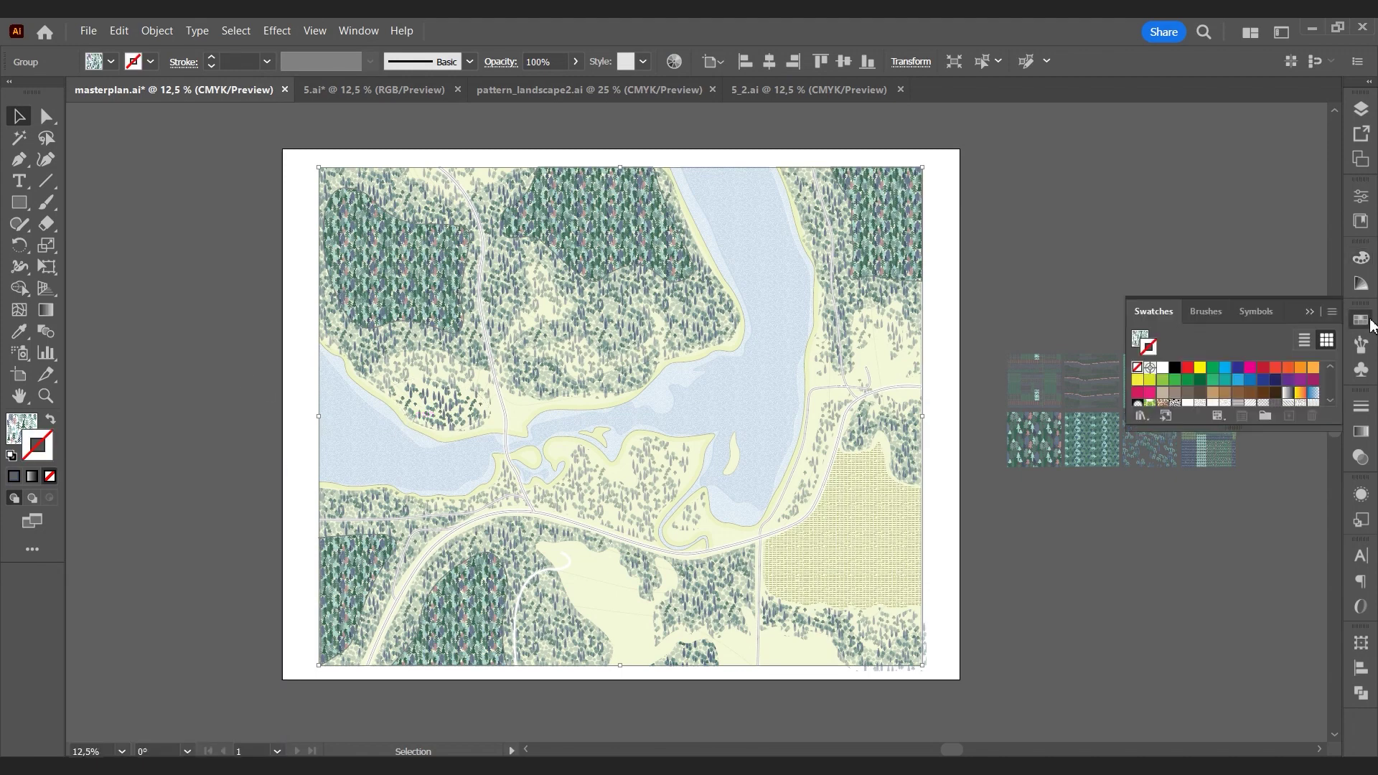
{"action": "left_click", "coordinate": [1242, 415]}
{"action": "scroll", "coordinate": [735, 445], "scroll_direction": "up", "scroll_amount": 4}
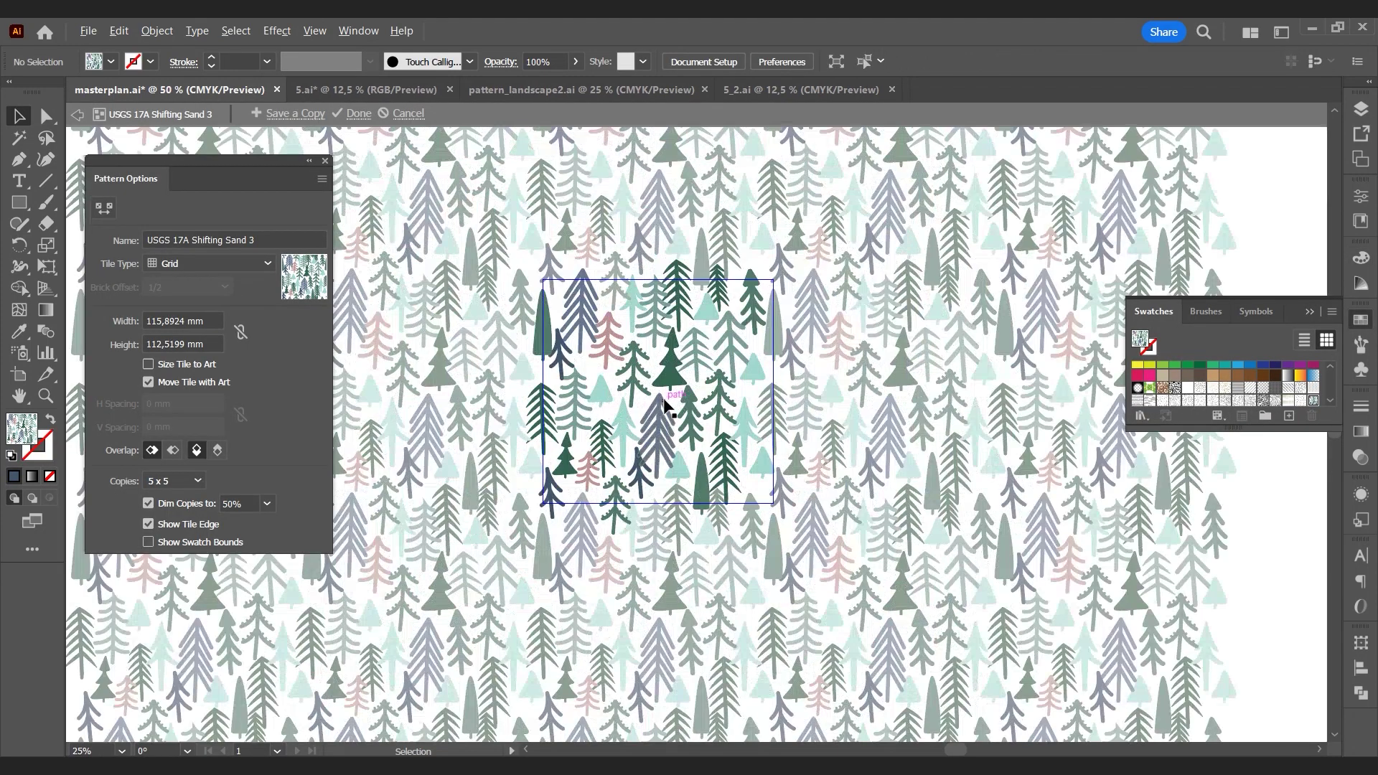
{"action": "left_click", "coordinate": [687, 396]}
{"action": "left_click", "coordinate": [235, 30]}
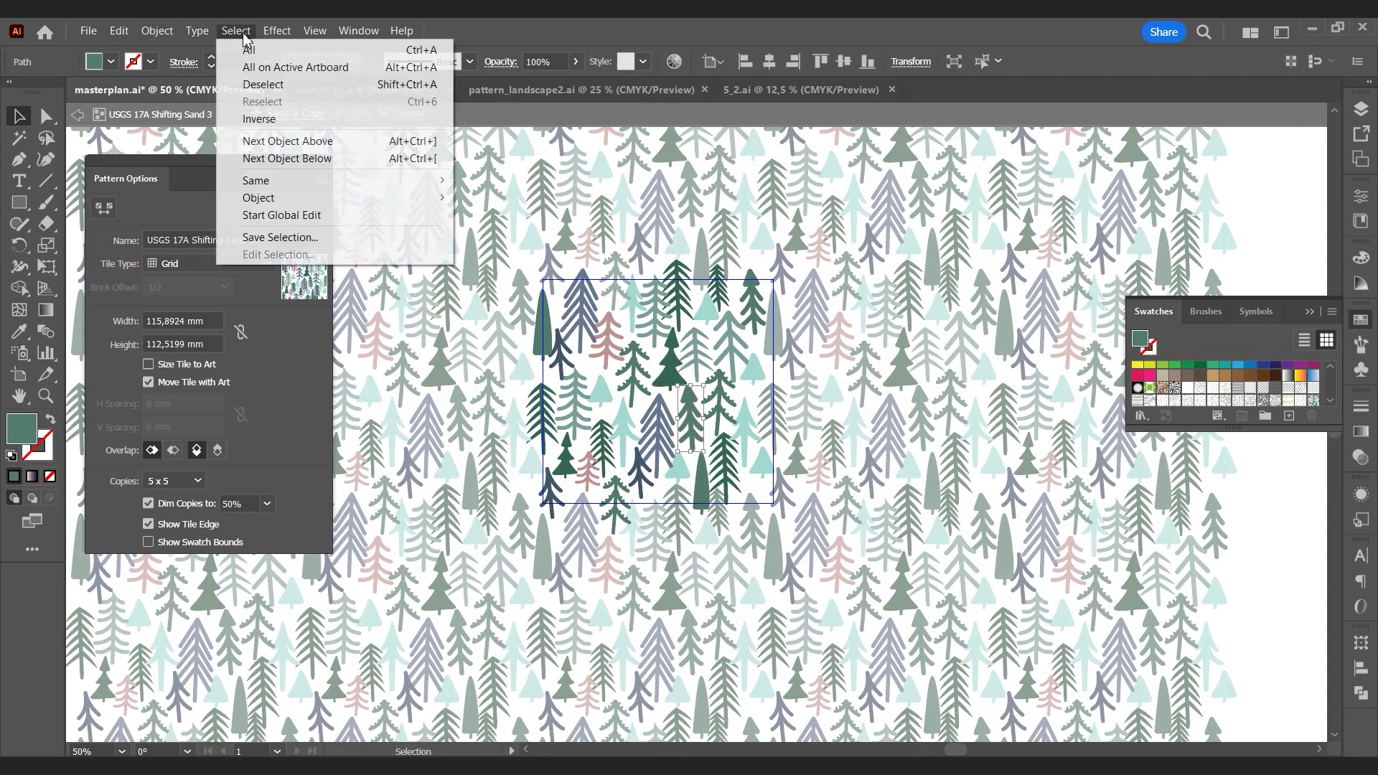
{"action": "mouse_move", "coordinate": [344, 180]}
{"action": "left_click", "coordinate": [496, 270]}
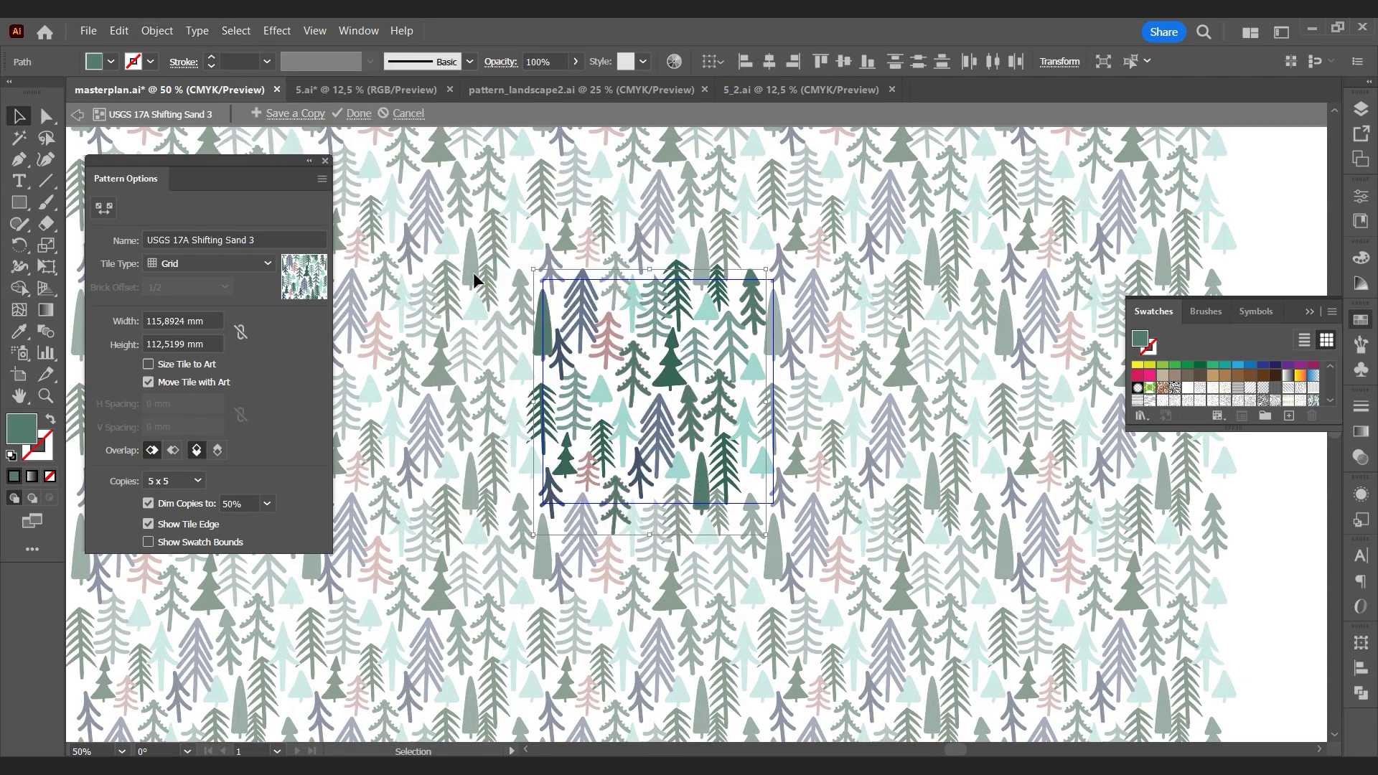
{"action": "left_click", "coordinate": [19, 340]}
{"action": "left_click", "coordinate": [672, 413]}
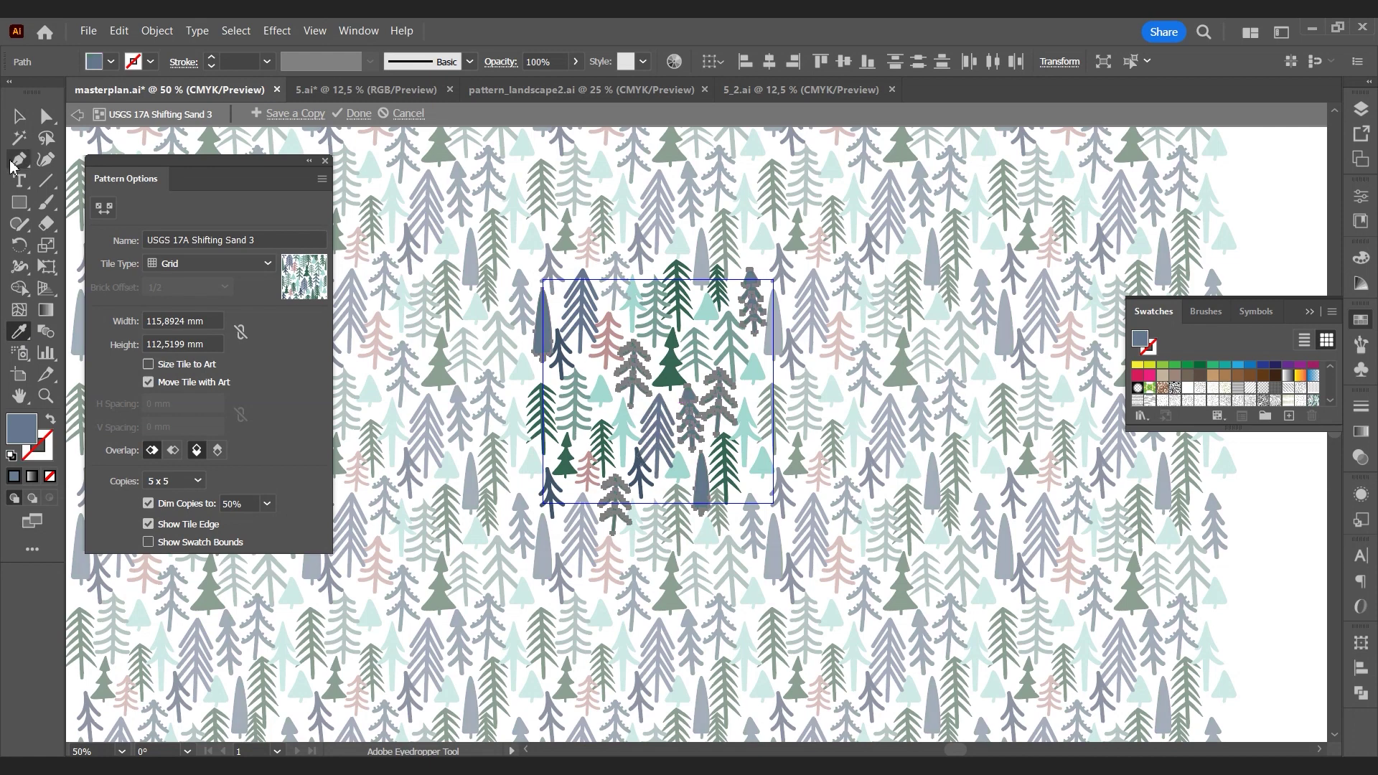
{"action": "left_click", "coordinate": [20, 115]}
Step: Select all dark green trees in the pattern tile by matching fill color and recolour them slate blue with the Eyedropper
{"action": "left_click", "coordinate": [671, 359]}
{"action": "left_click", "coordinate": [235, 30]}
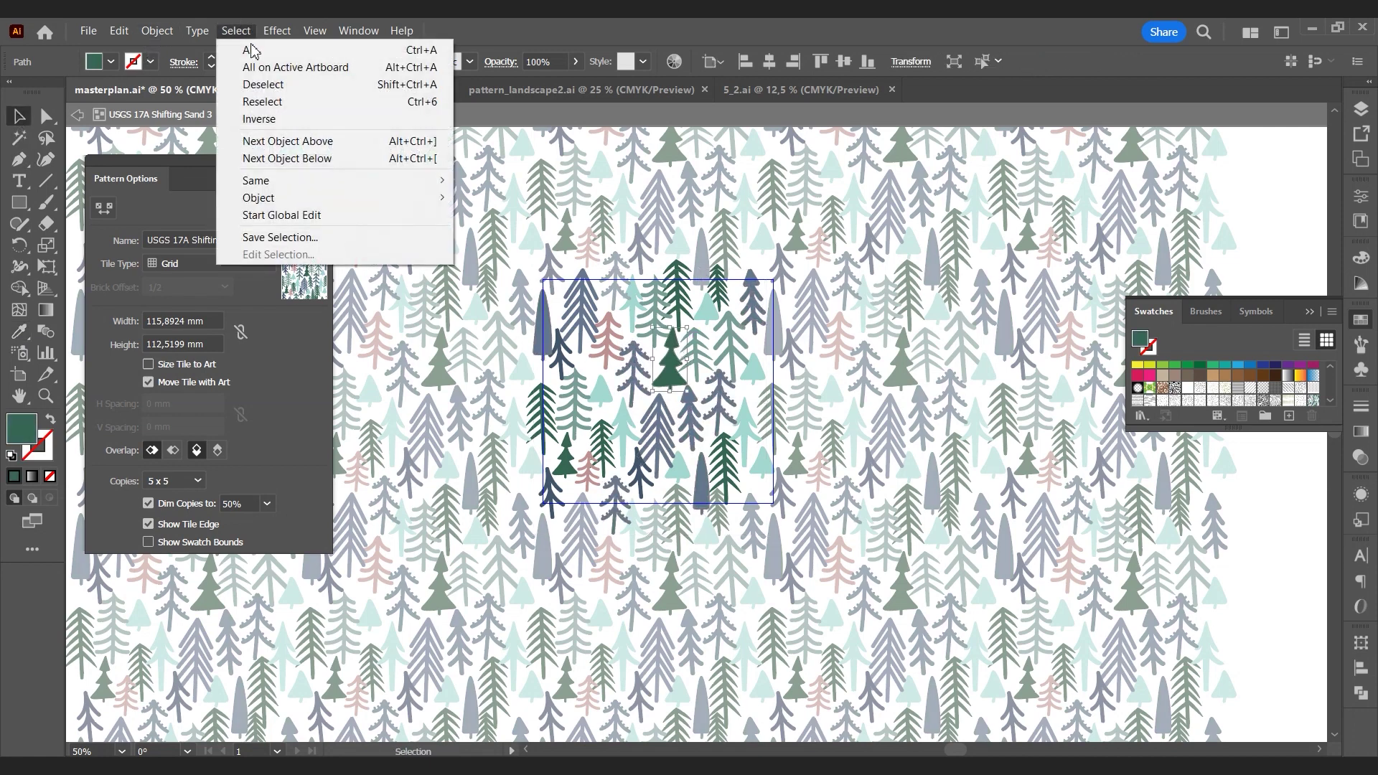
{"action": "left_click", "coordinate": [488, 269]}
{"action": "left_click", "coordinate": [19, 331]}
{"action": "left_click", "coordinate": [671, 405]}
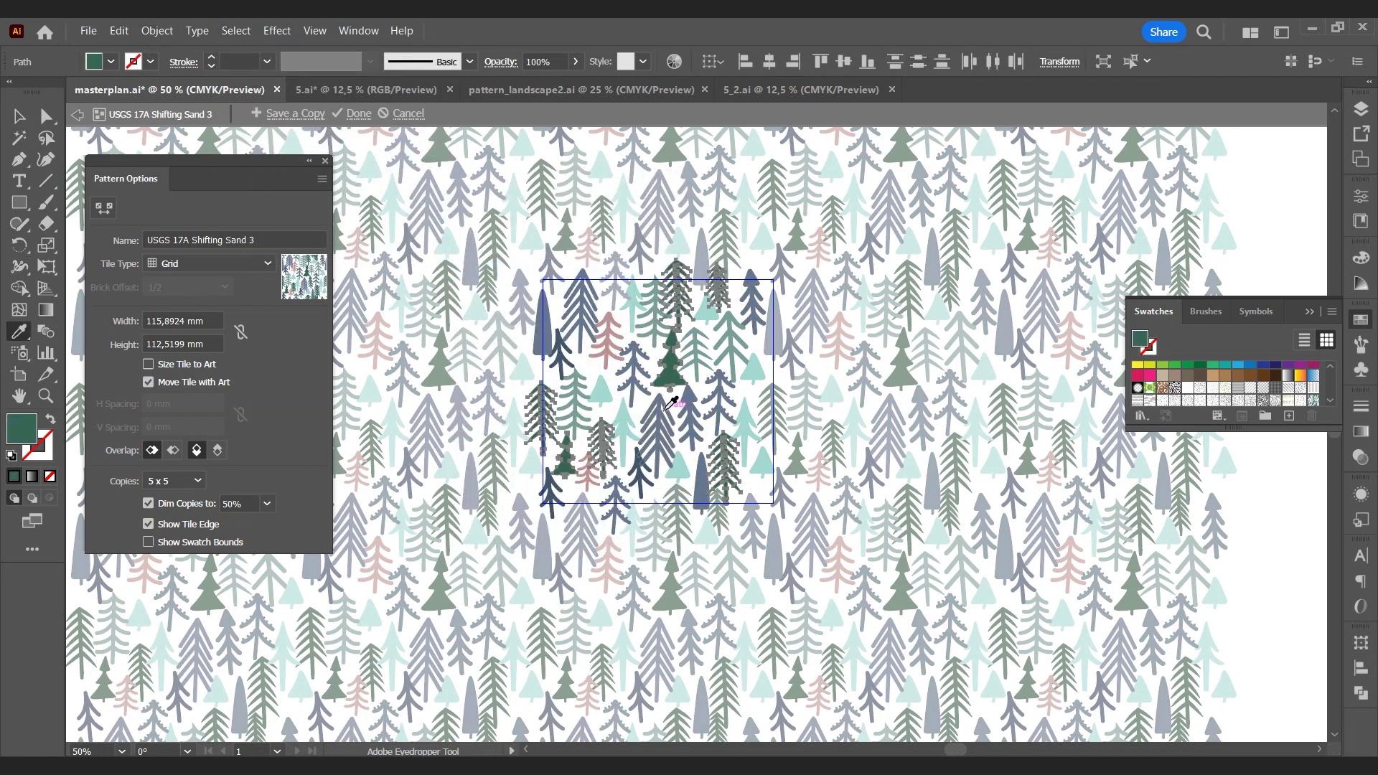
{"action": "left_click", "coordinate": [666, 408]}
{"action": "left_click", "coordinate": [19, 117]}
{"action": "left_click", "coordinate": [502, 198]}
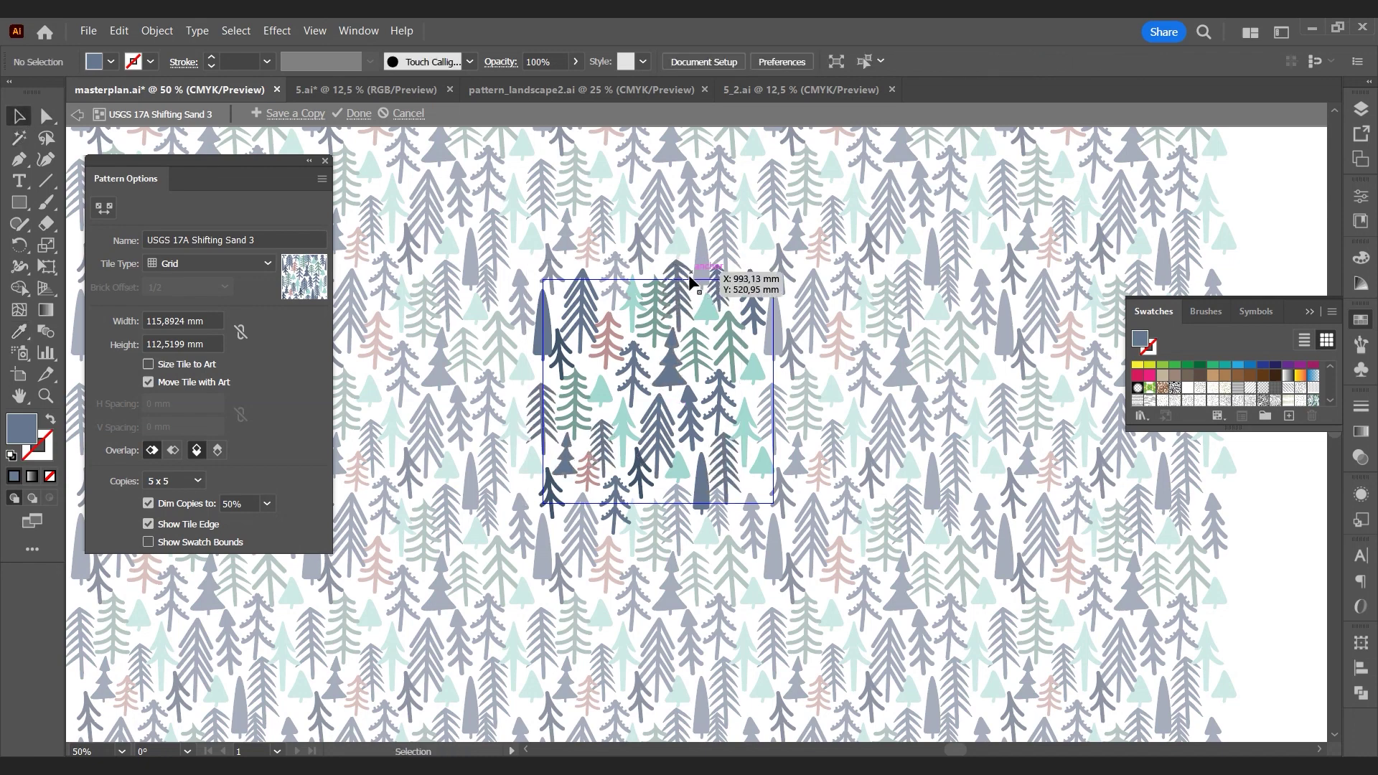
Step: Select all grey-green trees in the pattern tile by matching fill color and recolour them with a darker tree's navy blue
{"action": "left_click", "coordinate": [653, 286]}
{"action": "left_click", "coordinate": [236, 30]}
{"action": "left_click", "coordinate": [488, 270]}
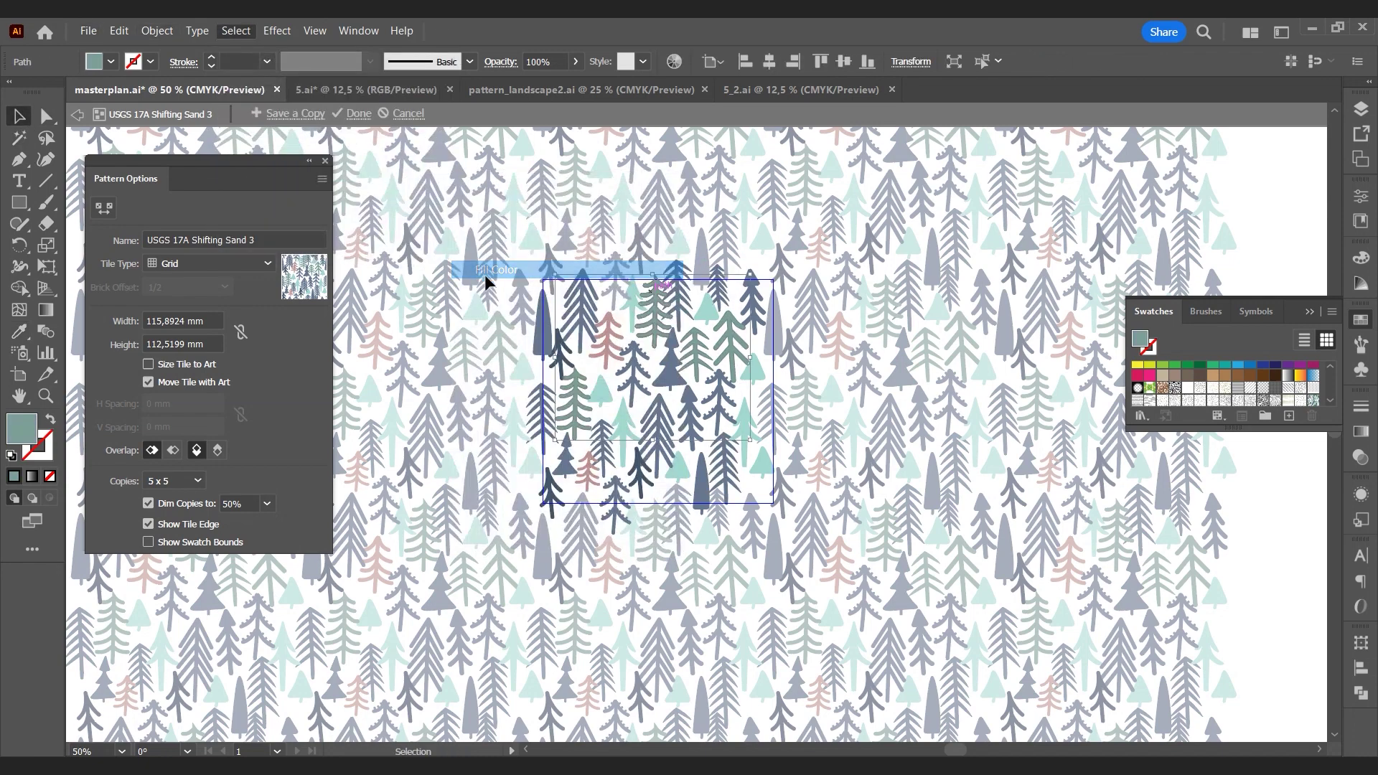
{"action": "left_click", "coordinate": [19, 330]}
{"action": "left_click", "coordinate": [678, 433]}
{"action": "left_click", "coordinate": [642, 475]}
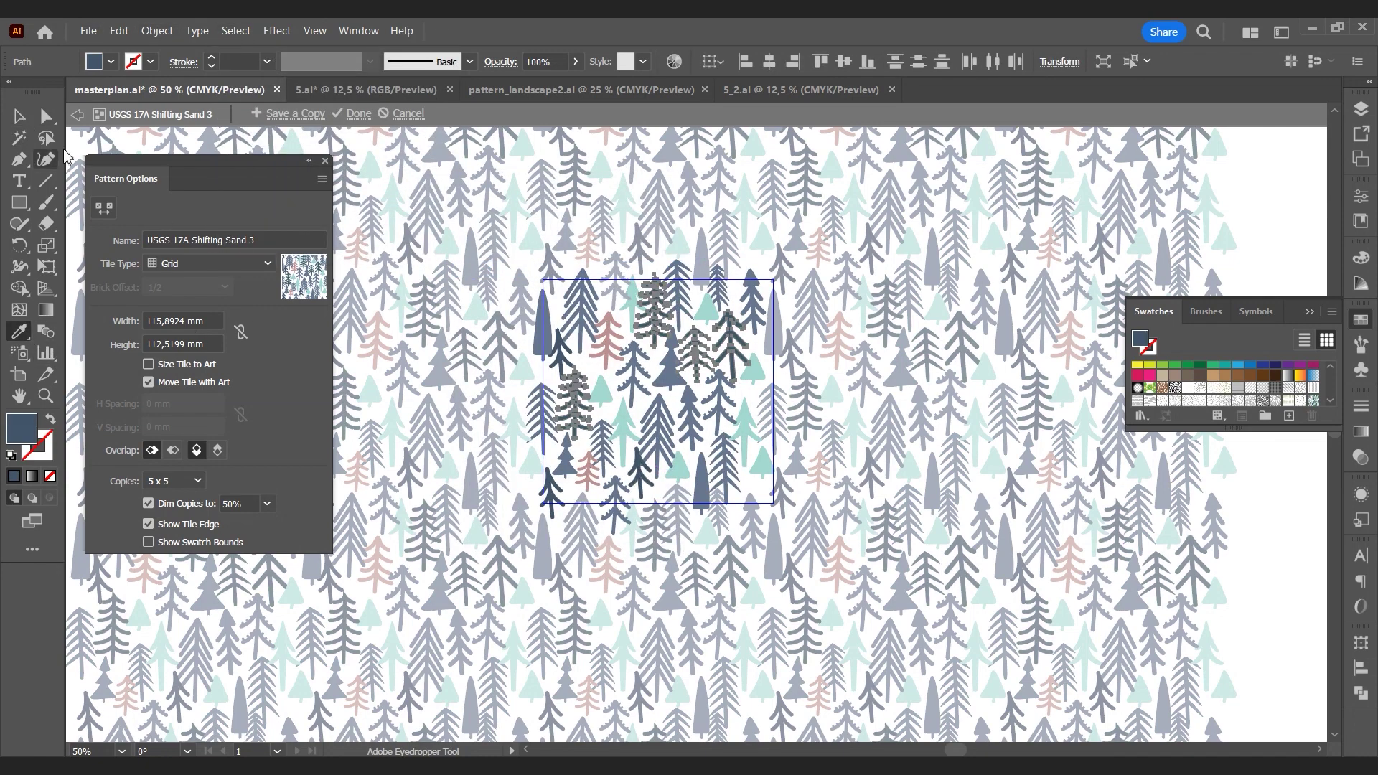
{"action": "left_click", "coordinate": [20, 116]}
{"action": "left_click", "coordinate": [550, 203]}
Step: Select all mint green trees in the pattern tile by matching fill color and recolour them with a neighbouring tree's slate blue
{"action": "left_click", "coordinate": [634, 301]}
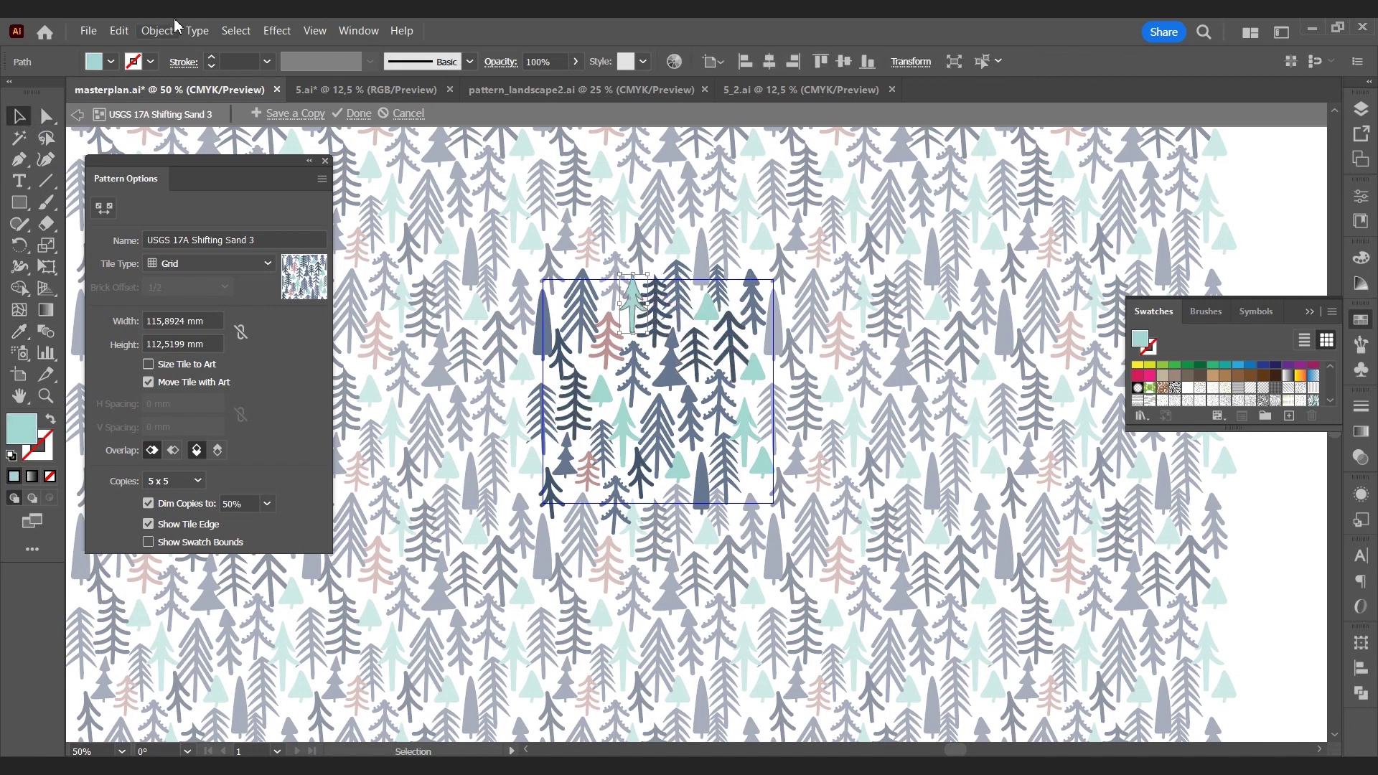
{"action": "left_click", "coordinate": [236, 31]}
{"action": "mouse_move", "coordinate": [273, 180]}
{"action": "left_click", "coordinate": [495, 270]}
{"action": "left_click", "coordinate": [19, 330]}
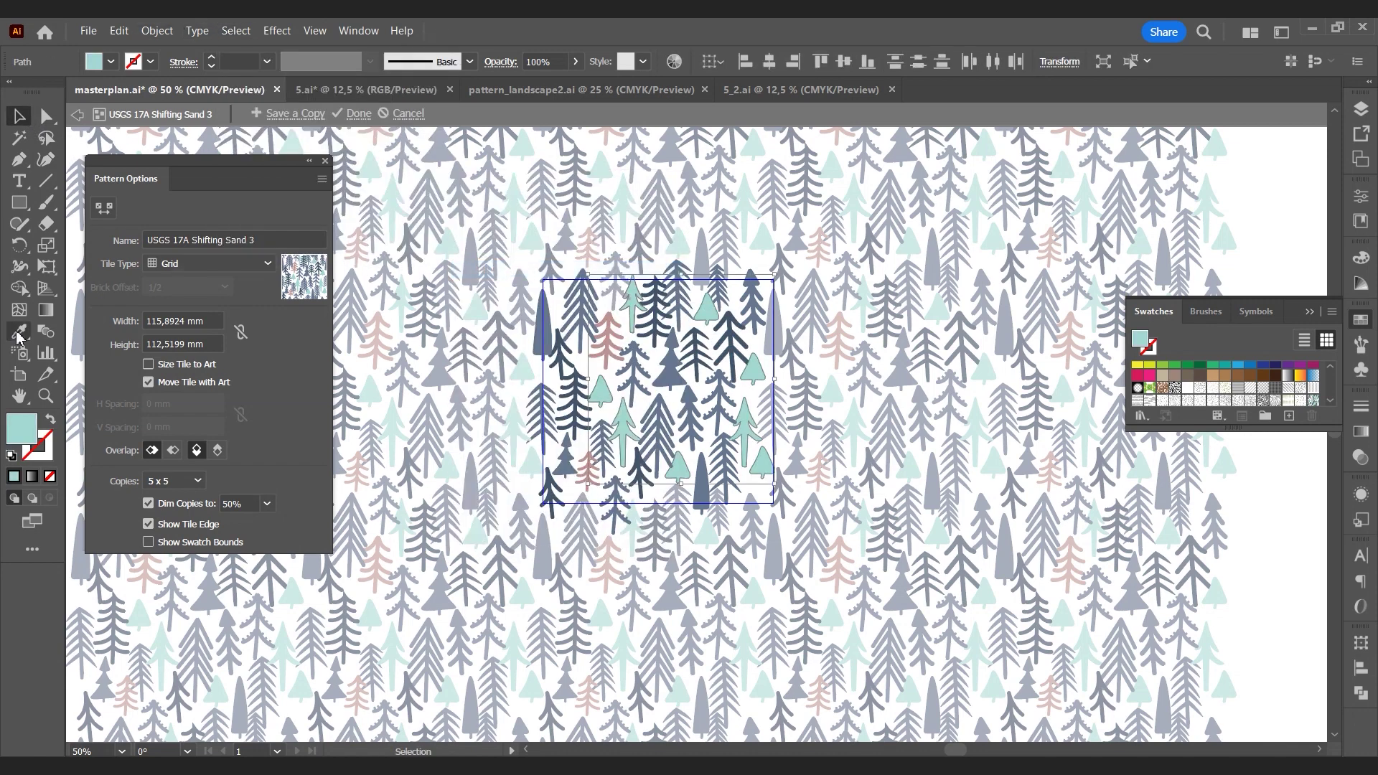
{"action": "left_click", "coordinate": [644, 383]}
Step: Lighten the fill of the selected trees to a pale slate blue and finish editing the pattern
{"action": "double_click", "coordinate": [21, 428]}
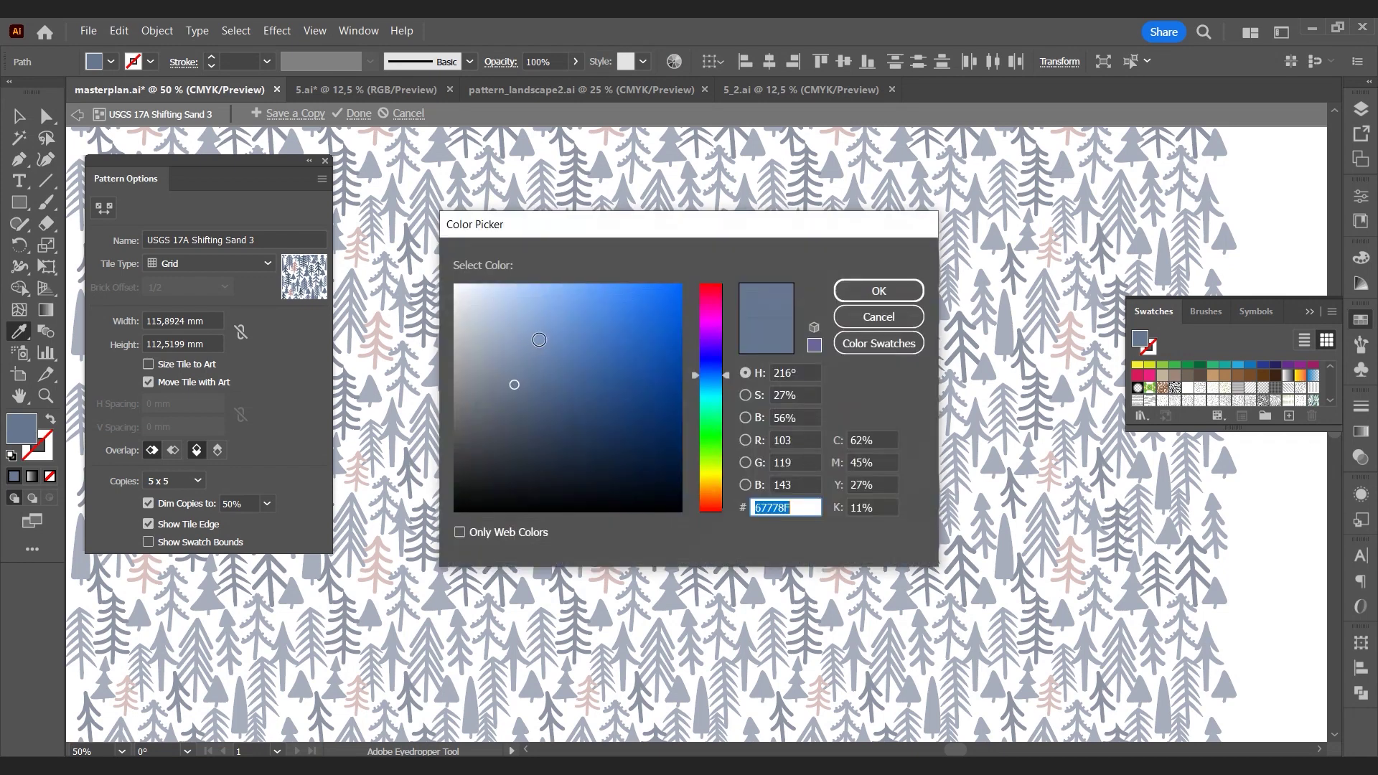
{"action": "left_click", "coordinate": [502, 347]}
{"action": "left_click", "coordinate": [873, 289]}
{"action": "left_click", "coordinate": [21, 118]}
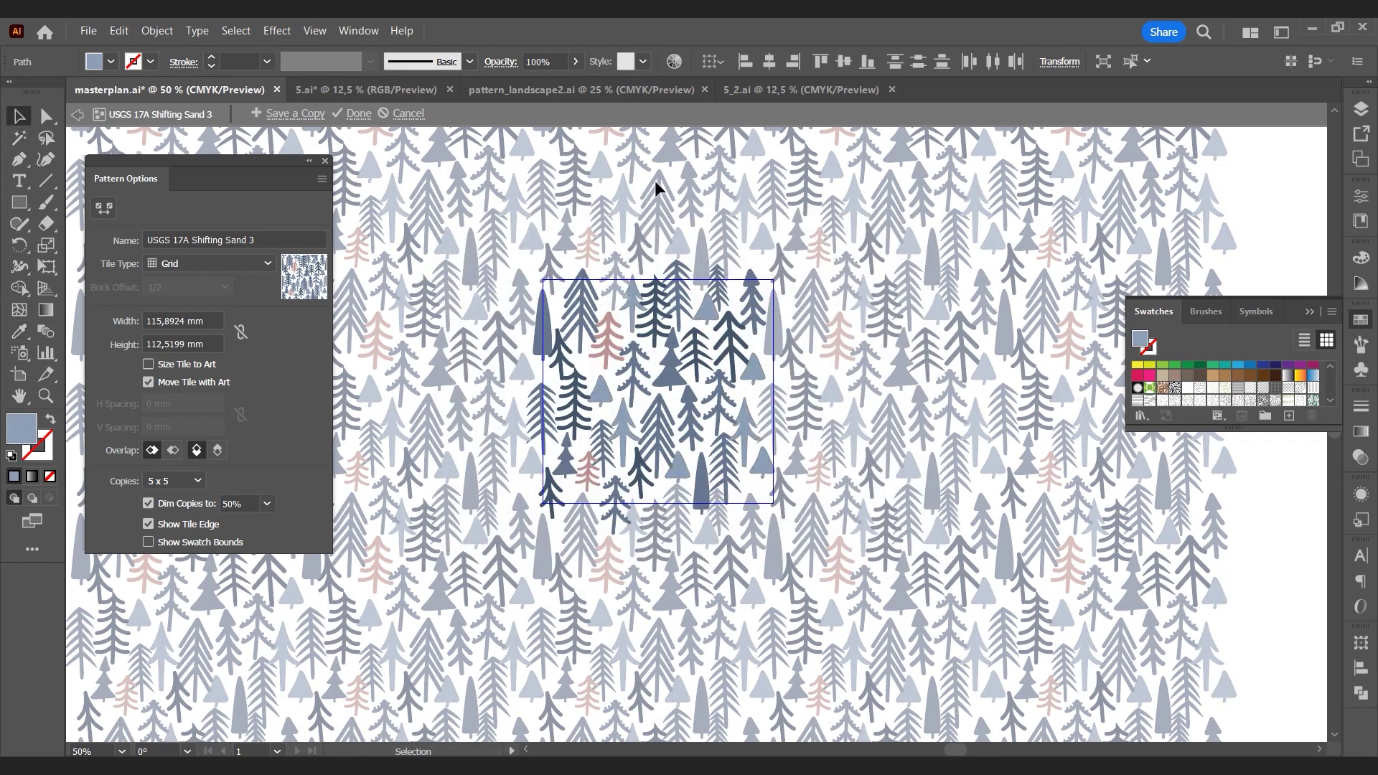
{"action": "left_click", "coordinate": [655, 188]}
{"action": "left_click", "coordinate": [357, 113]}
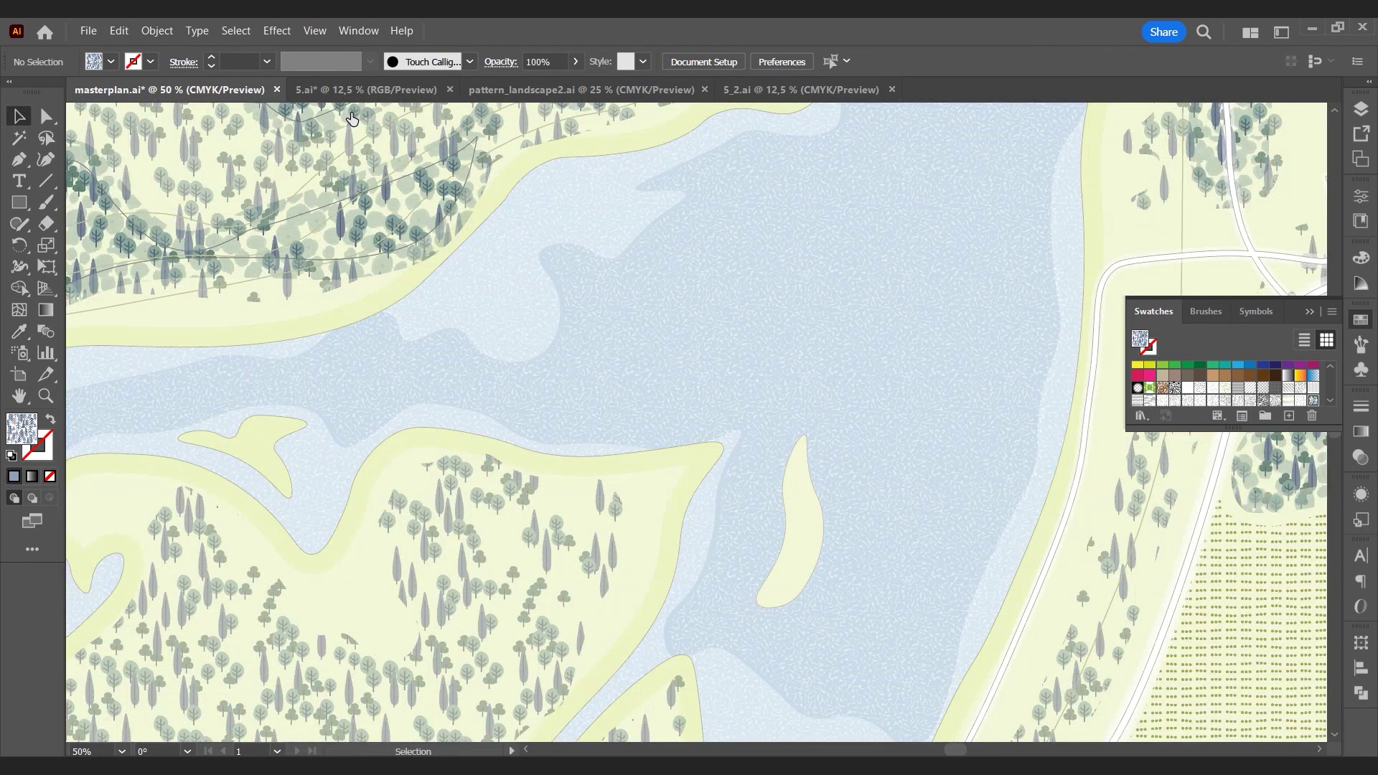
Step: Draw a small sample rectangle of the tree pattern beside the artboard and apply its appearance to the dense forest group with the Eyedropper
{"action": "scroll", "coordinate": [629, 390], "scroll_direction": "down", "scroll_amount": 4}
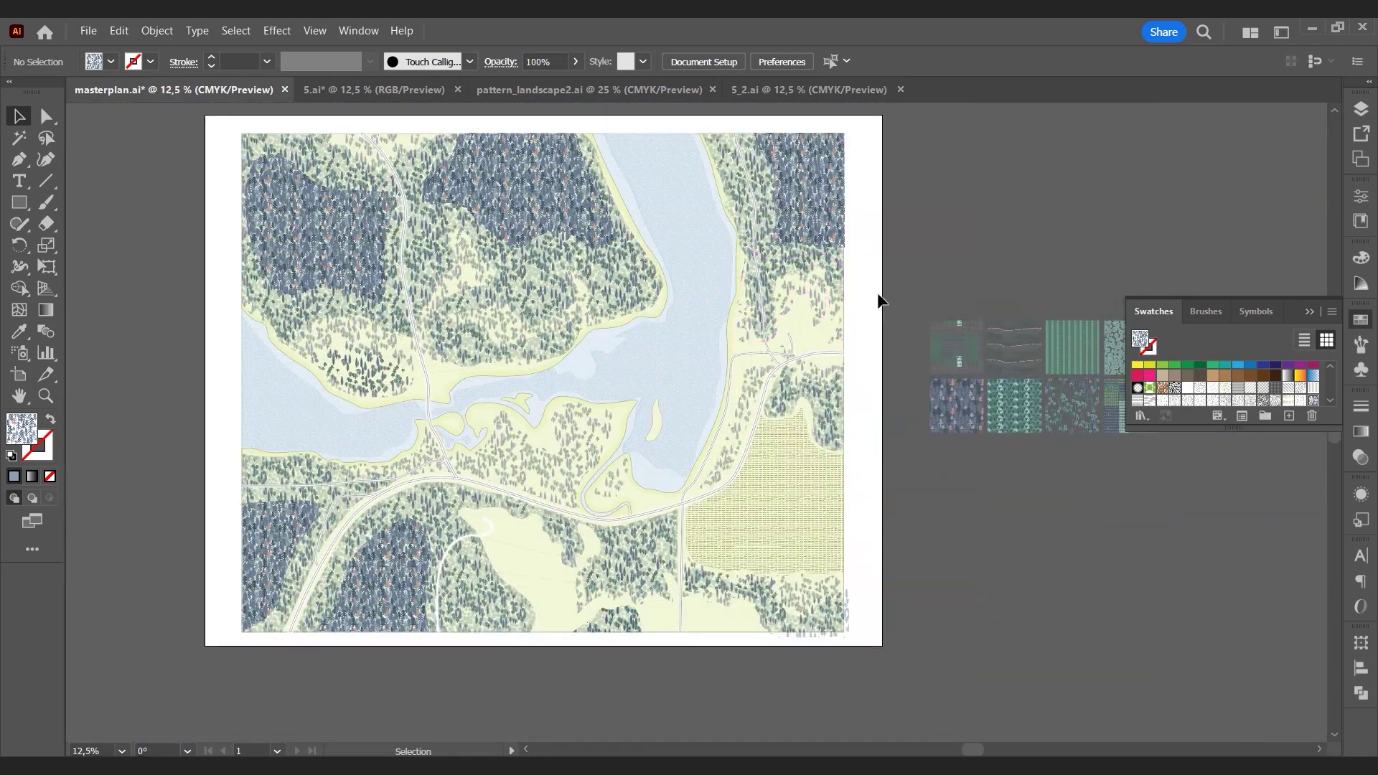
{"action": "left_click", "coordinate": [506, 176]}
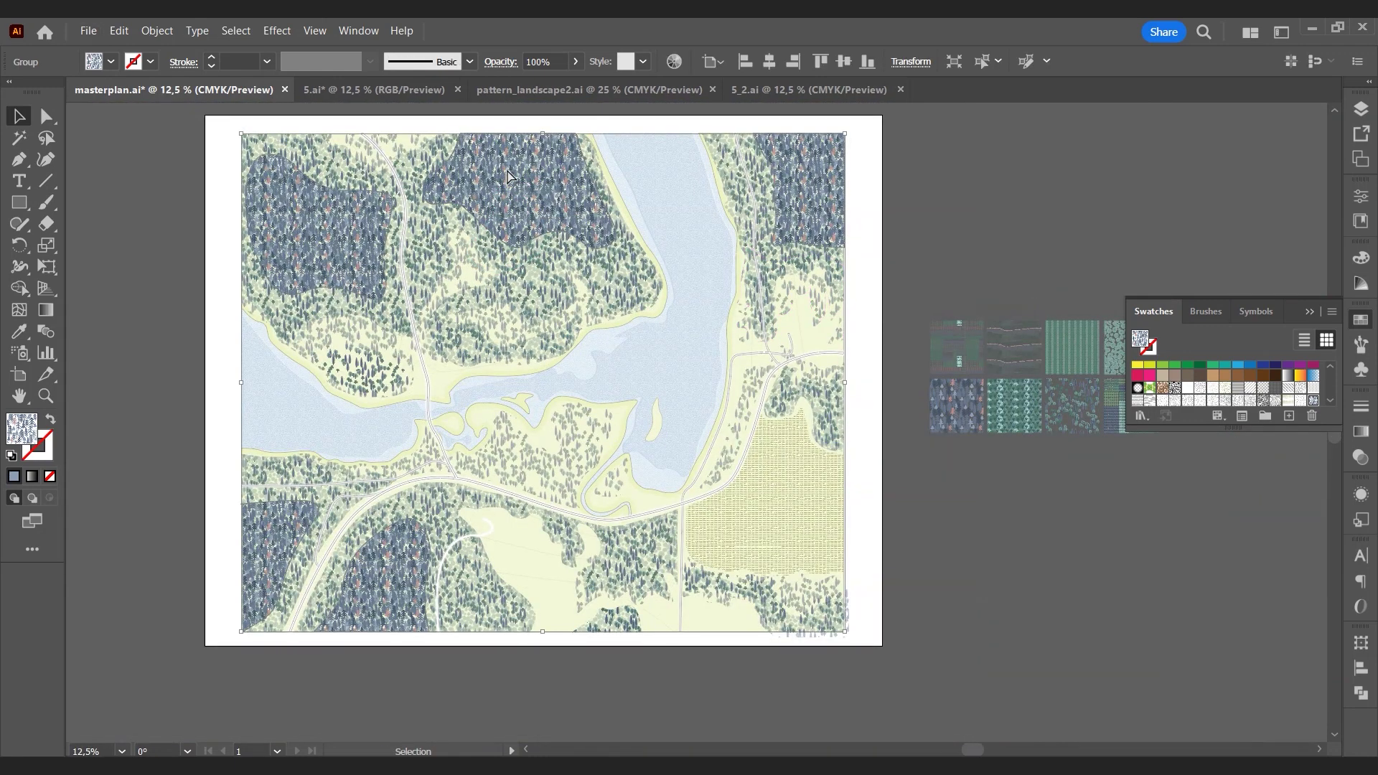
{"action": "key", "text": "m"}
{"action": "left_click_drag", "start_coordinate": [116, 303], "coordinate": [182, 229]}
{"action": "key", "text": "v"}
{"action": "left_click", "coordinate": [501, 158]}
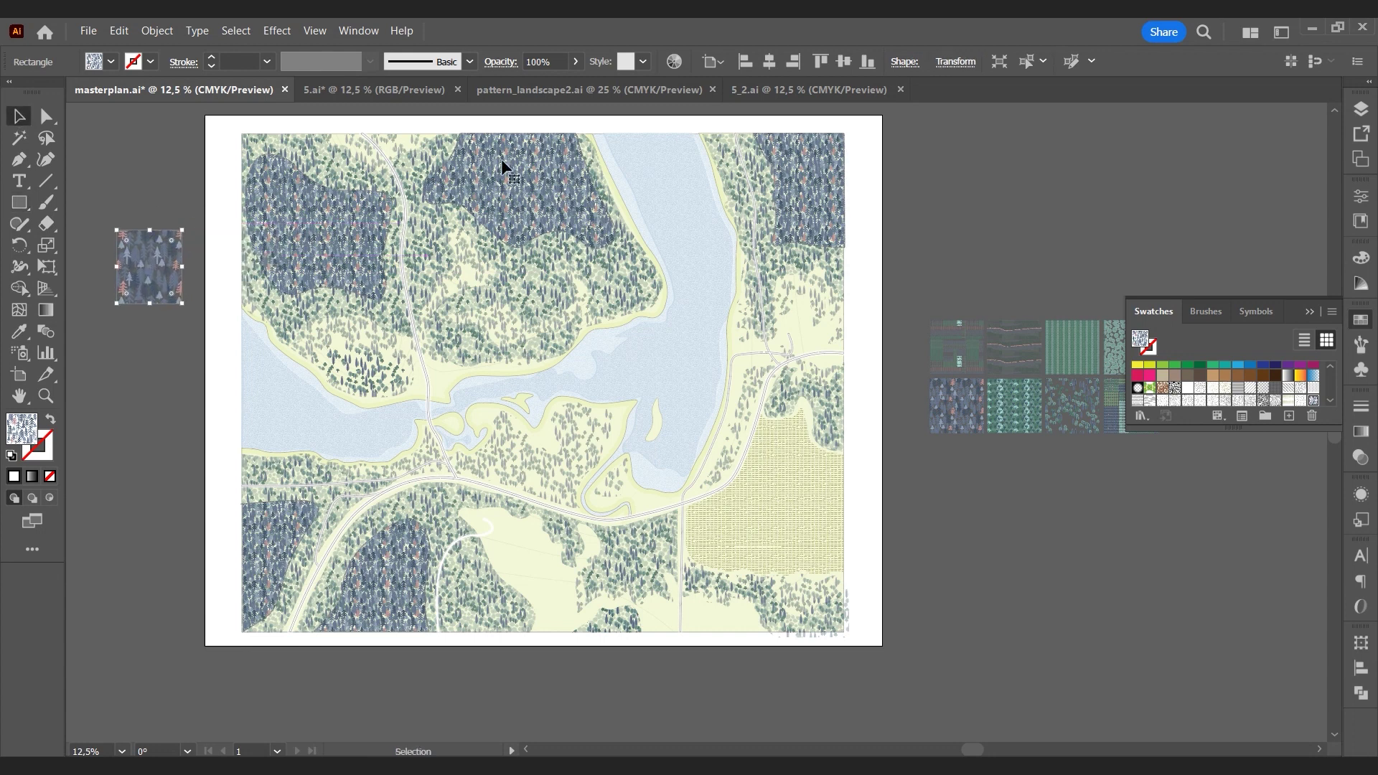
{"action": "key", "text": "i"}
{"action": "left_click", "coordinate": [161, 244]}
{"action": "left_click", "coordinate": [18, 115]}
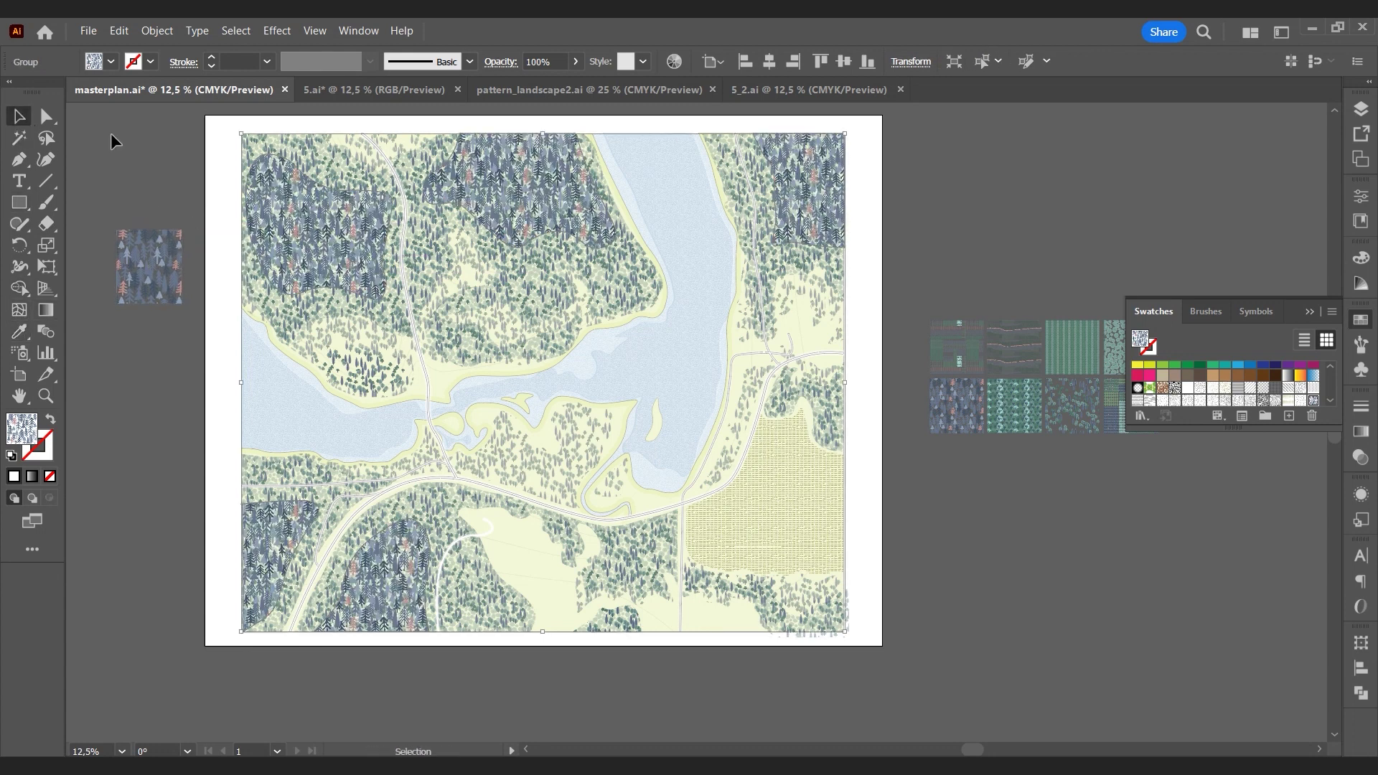
Step: Delete the tree pattern sample rectangle beside the artboard
{"action": "left_click", "coordinate": [950, 197]}
{"action": "left_click", "coordinate": [1309, 313]}
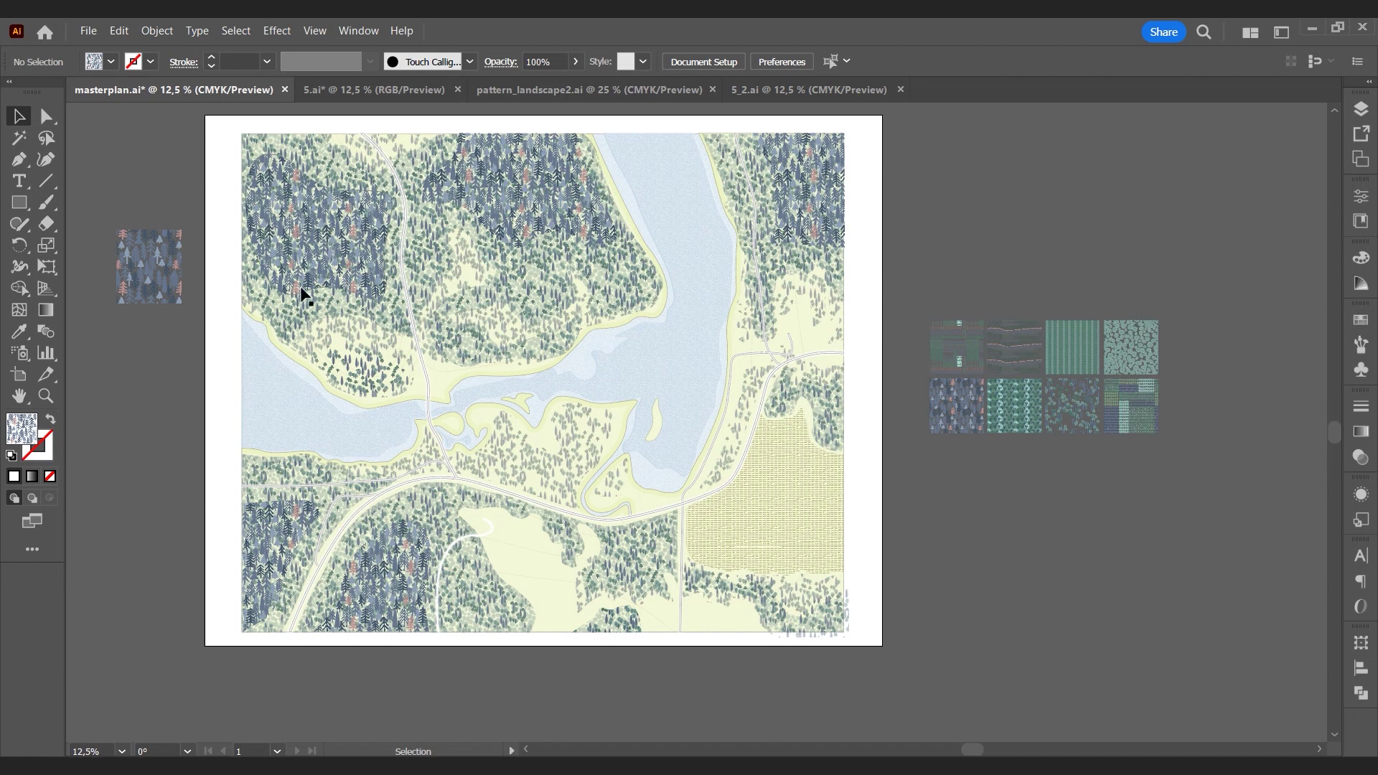
{"action": "left_click", "coordinate": [161, 273]}
{"action": "key", "text": "Delete"}
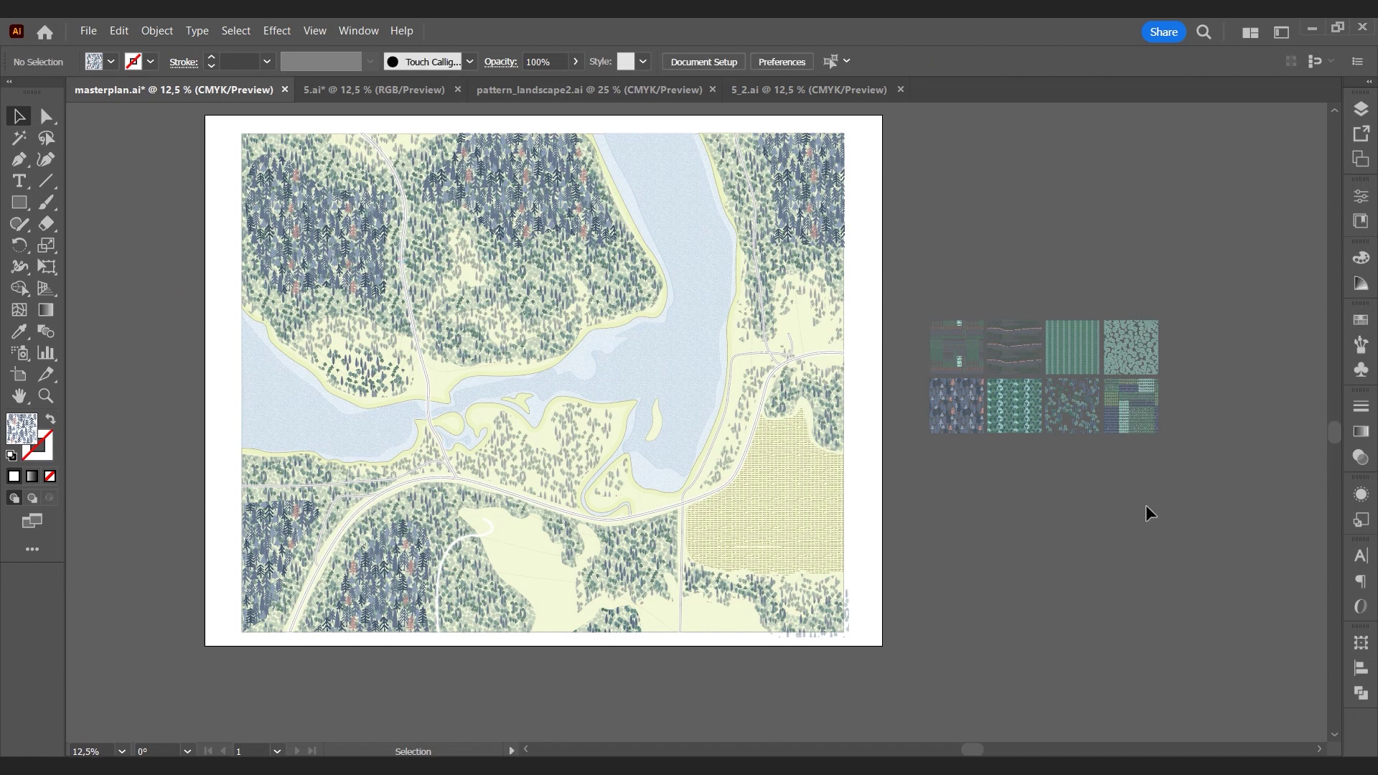
Step: Select both farmland areas and fill them with the field-plot pattern sampled from the first tile beside the artboard
{"action": "left_click", "coordinate": [817, 506]}
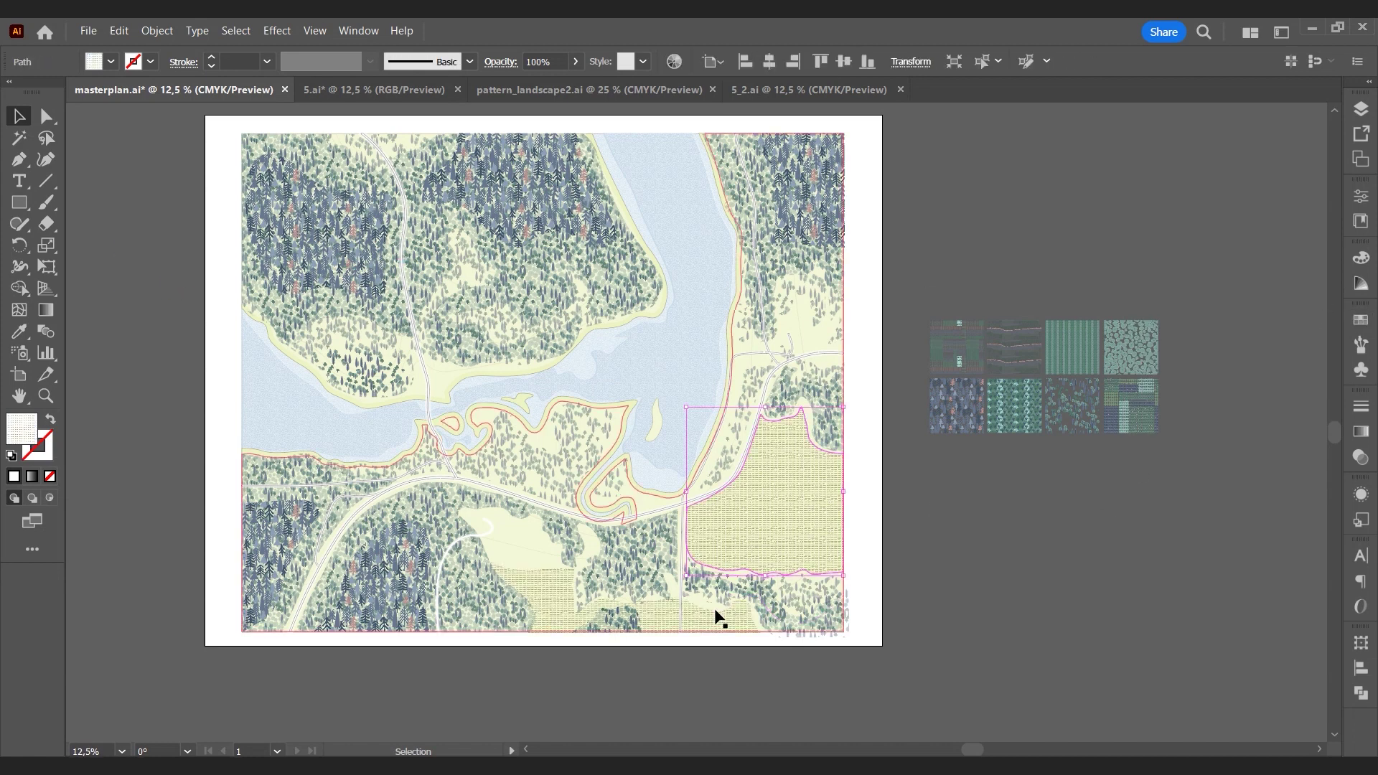
{"action": "left_click", "coordinate": [18, 331]}
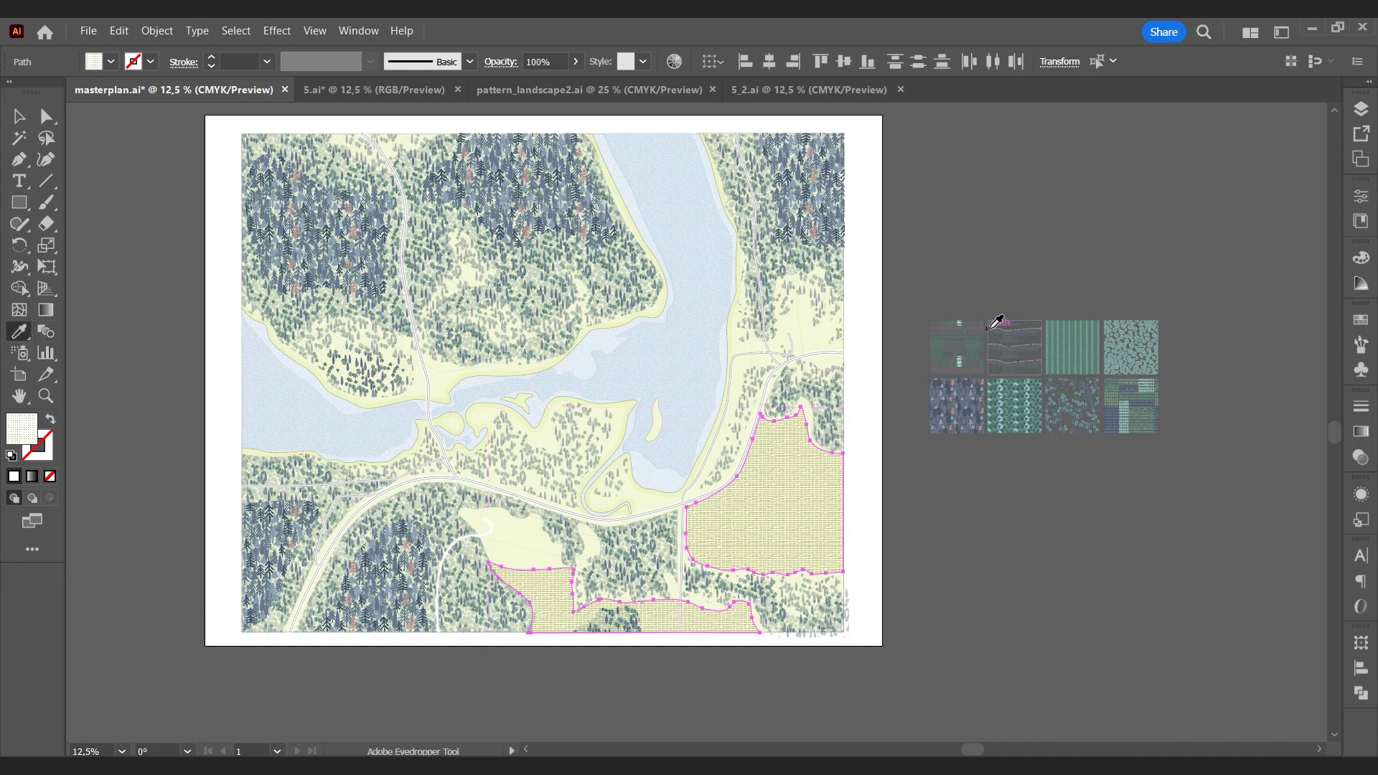
{"action": "left_click", "coordinate": [946, 330]}
Step: Draw a field pattern rectangle of about 76 by 93 mm below the sample tiles and scale it up together with its pattern
{"action": "left_click", "coordinate": [15, 204]}
{"action": "left_click_drag", "start_coordinate": [900, 508], "coordinate": [937, 556]}
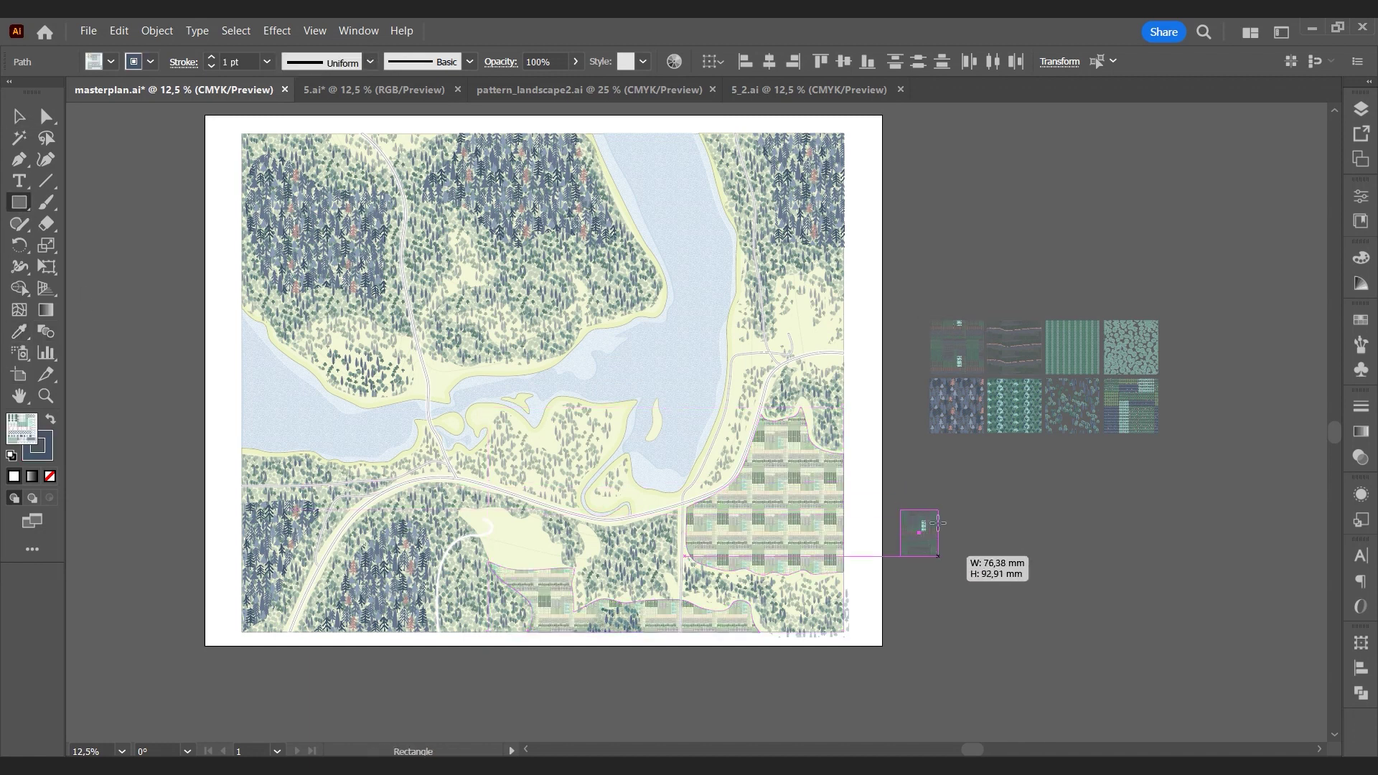
{"action": "key", "text": "x"}
{"action": "key", "text": "v"}
{"action": "mouse_move", "coordinate": [938, 509]}
{"action": "left_mouse_down"}
{"action": "mouse_move", "coordinate": [1006, 449]}
{"action": "mouse_move", "coordinate": [999, 437]}
{"action": "left_mouse_up"}
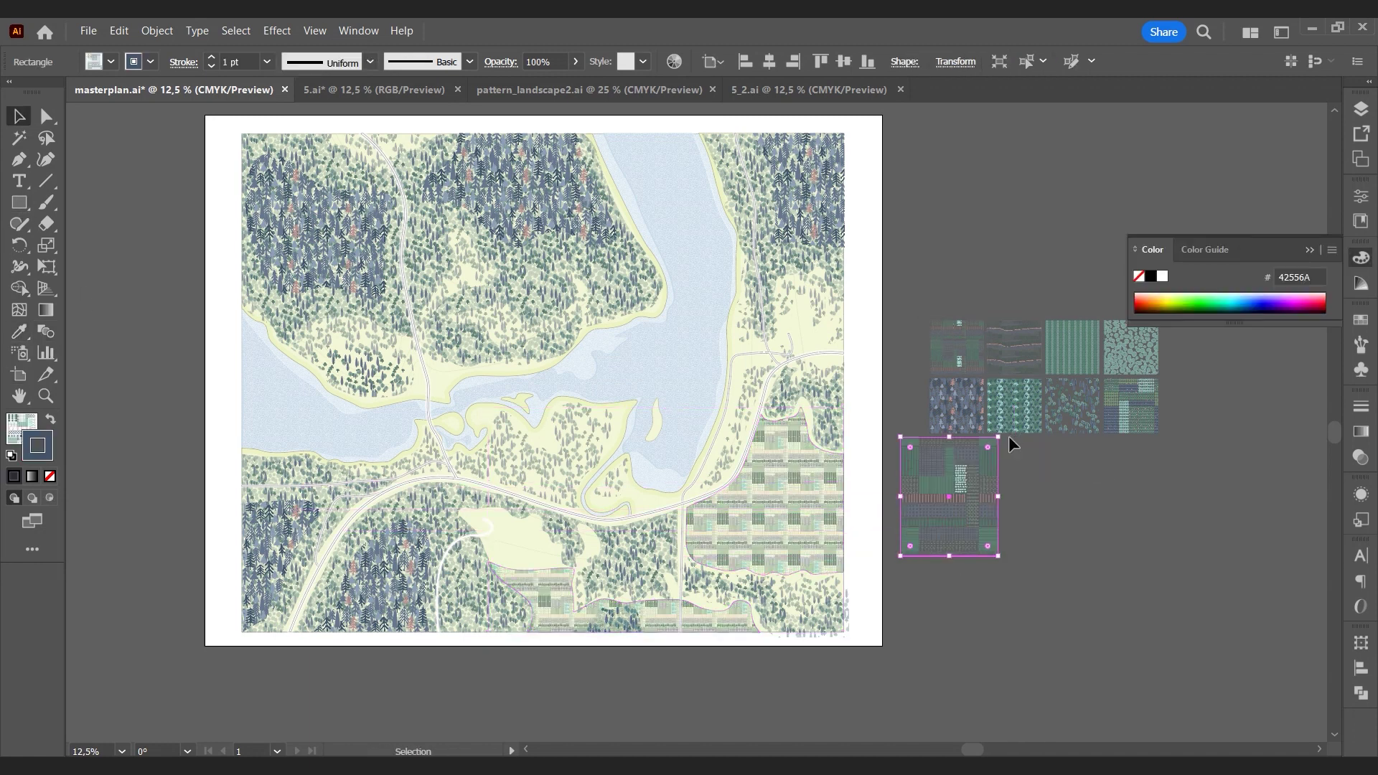
Step: Apply the enlarged field pattern to both farmland areas with the Eyedropper and remove their stroke
{"action": "left_click", "coordinate": [813, 473]}
{"action": "left_click", "coordinate": [543, 592], "text": "shift"}
{"action": "key", "text": "i"}
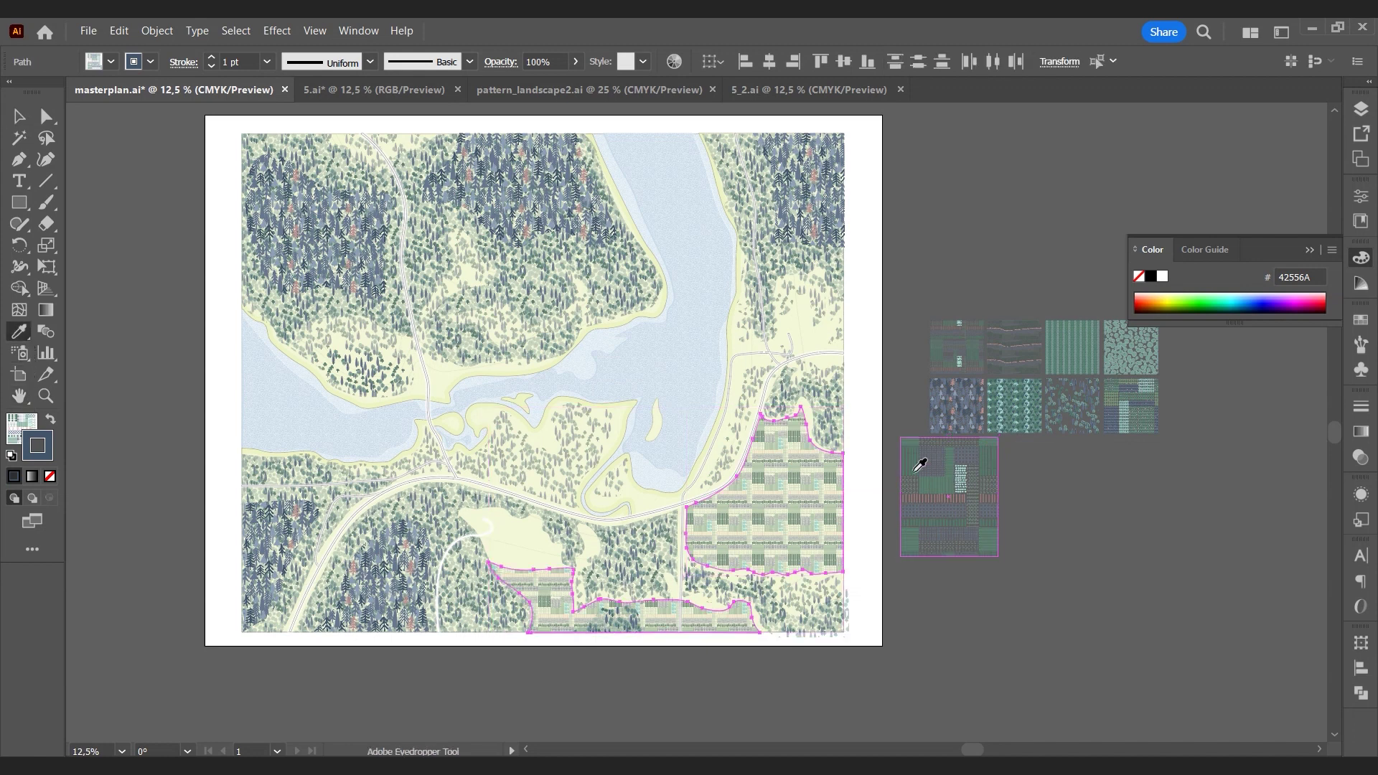
{"action": "left_click", "coordinate": [921, 465]}
{"action": "key", "text": "slash"}
Step: Set the opacity of both farmland areas to 60%
{"action": "key", "text": "v"}
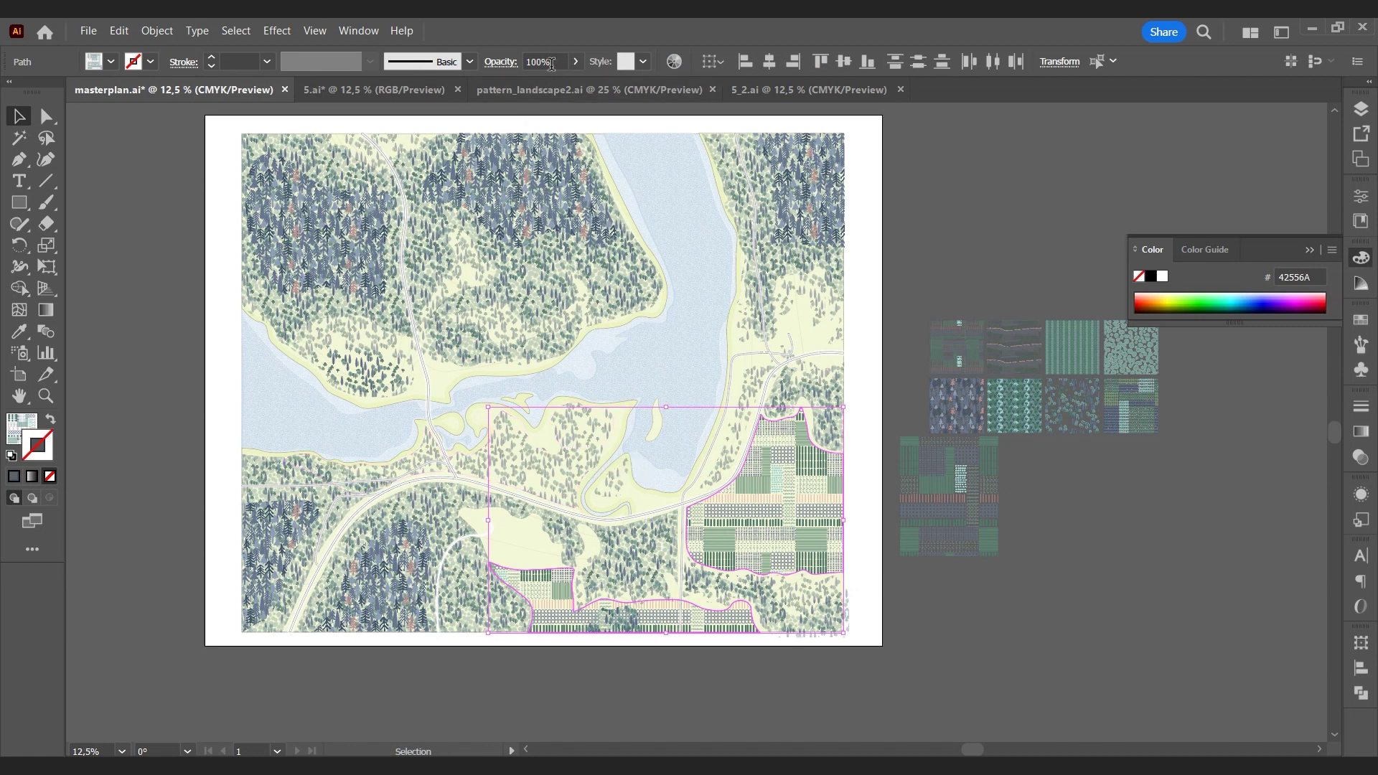
{"action": "type", "text": "60"}
{"action": "key", "text": "Return"}
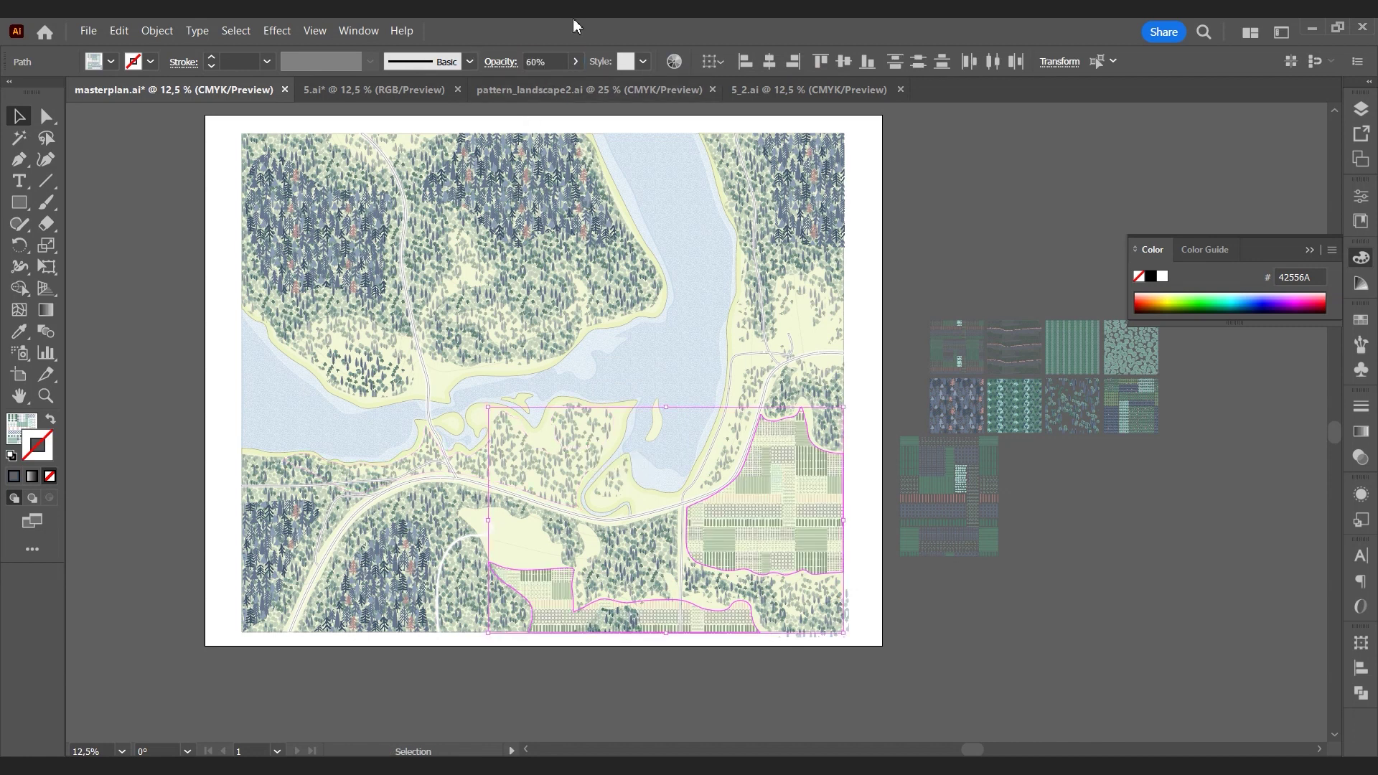
{"action": "left_click", "coordinate": [1089, 482]}
Step: Delete all pattern sample tiles and the enlarged field rectangle beside the artboard
{"action": "scroll", "coordinate": [1098, 495], "scroll_direction": "up", "scroll_amount": 2}
{"action": "left_click", "coordinate": [1309, 250]}
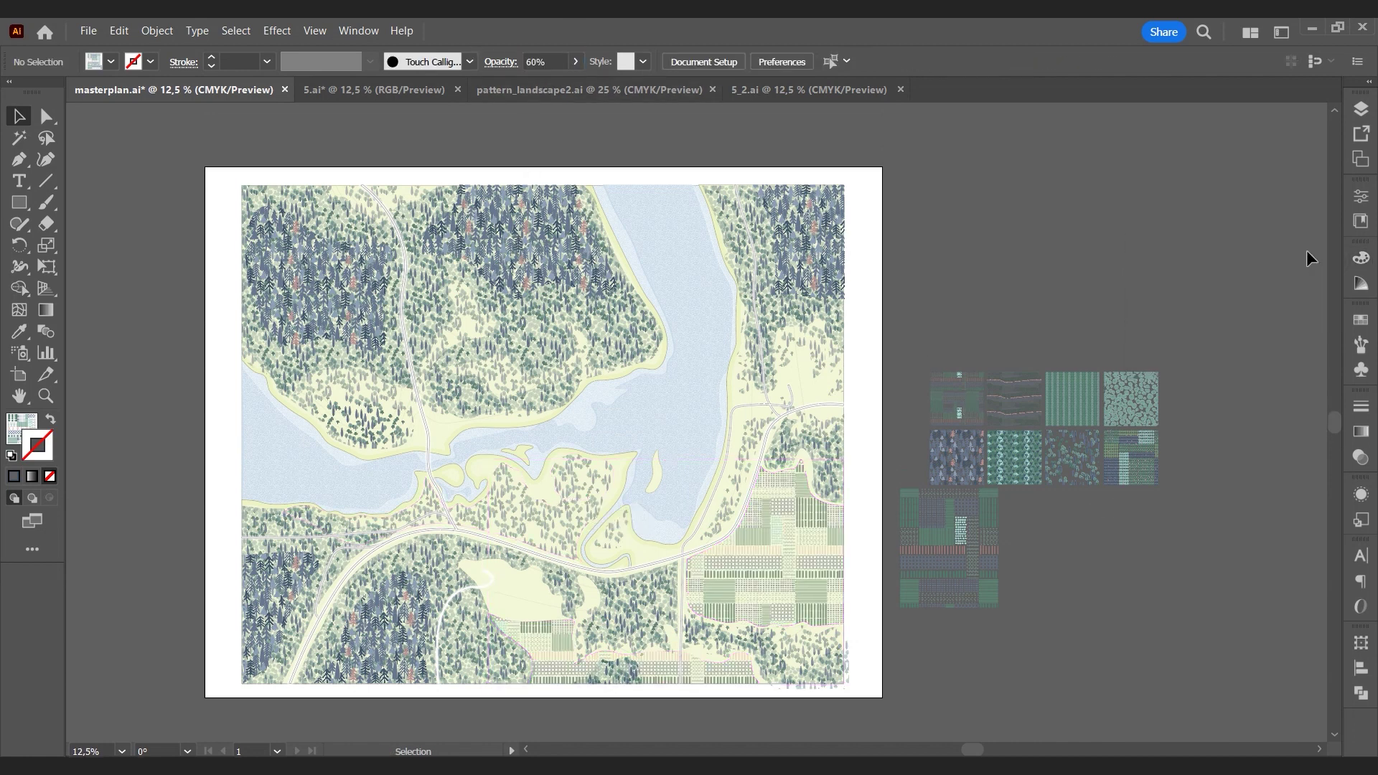
{"action": "left_click", "coordinate": [914, 379]}
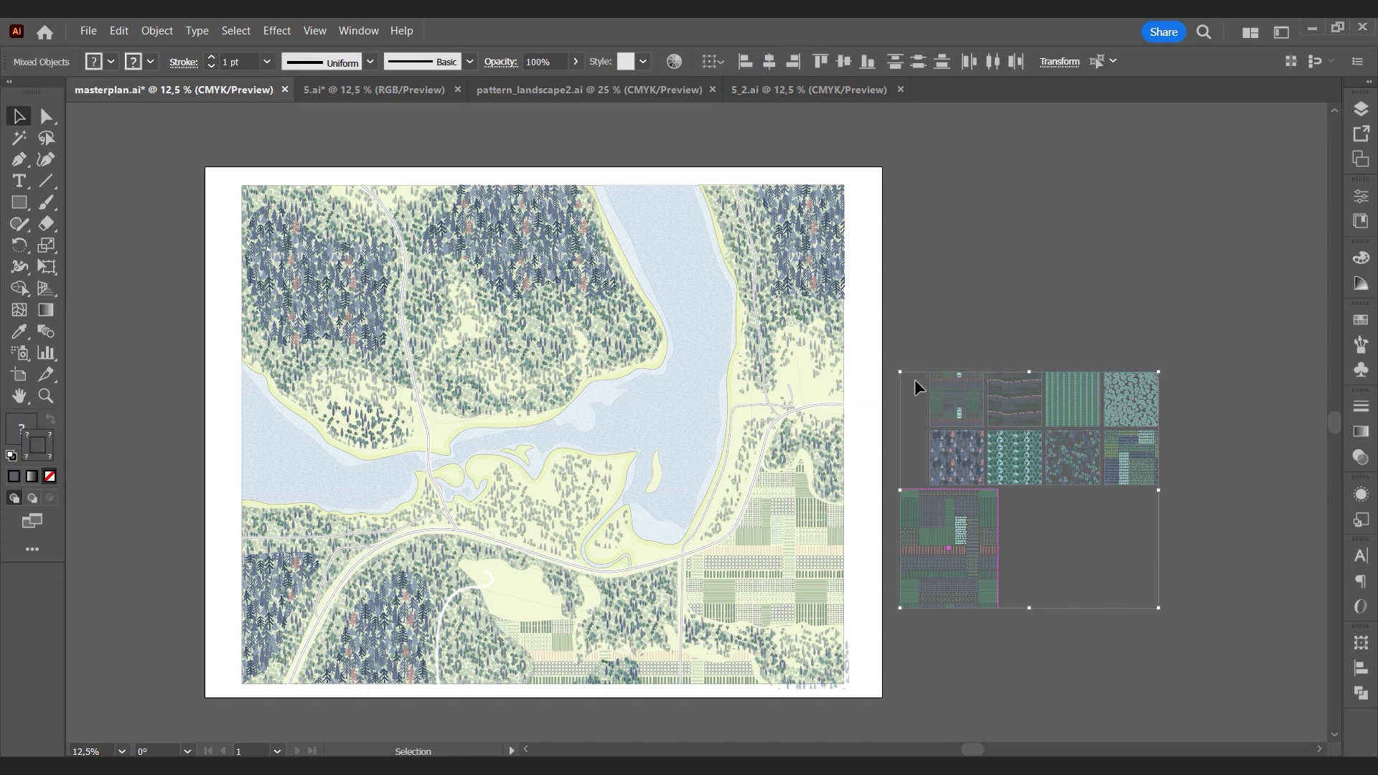
{"action": "key", "text": "Delete"}
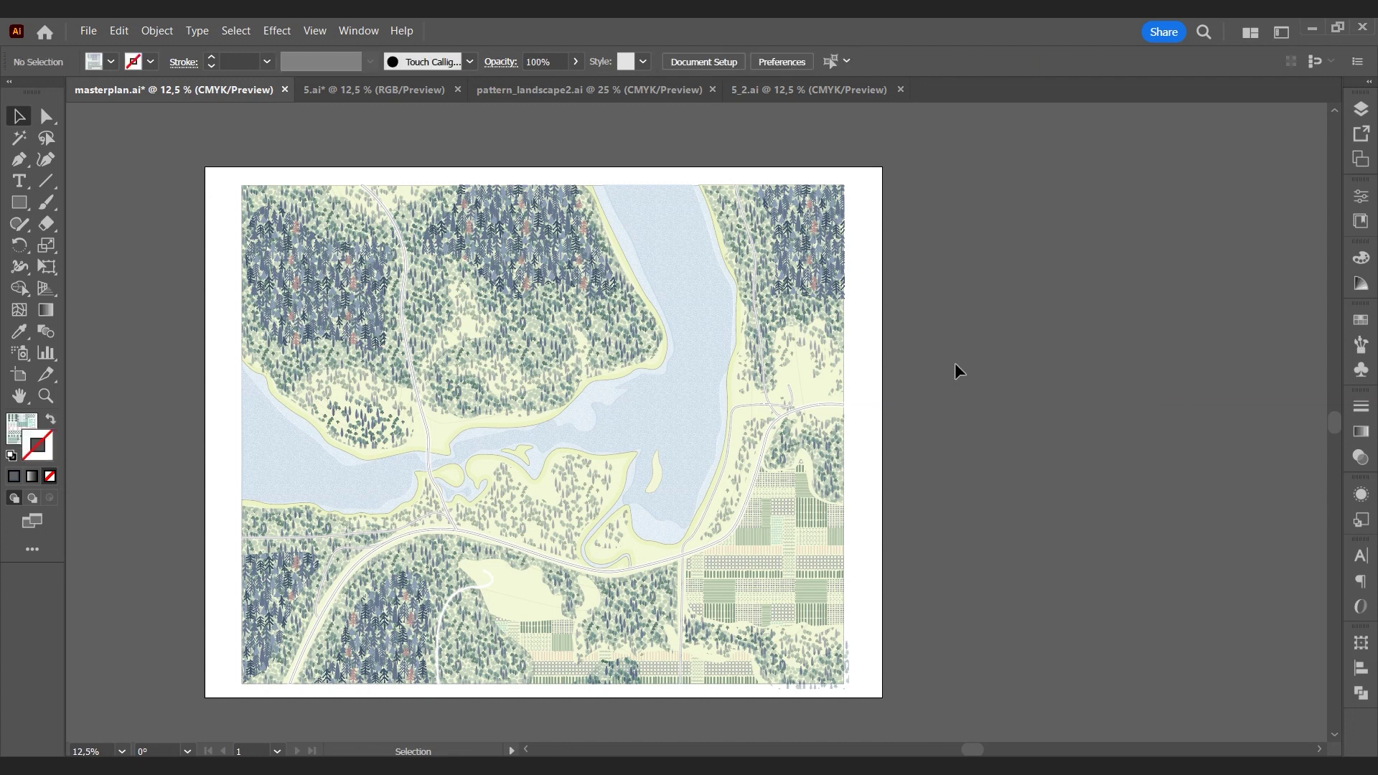
Step: Isolate the land group, select the land shapes on both sides of the river, and duplicate them in the same position
{"action": "double_click", "coordinate": [446, 431]}
{"action": "left_click", "coordinate": [446, 429]}
{"action": "left_click", "coordinate": [492, 482], "text": "shift"}
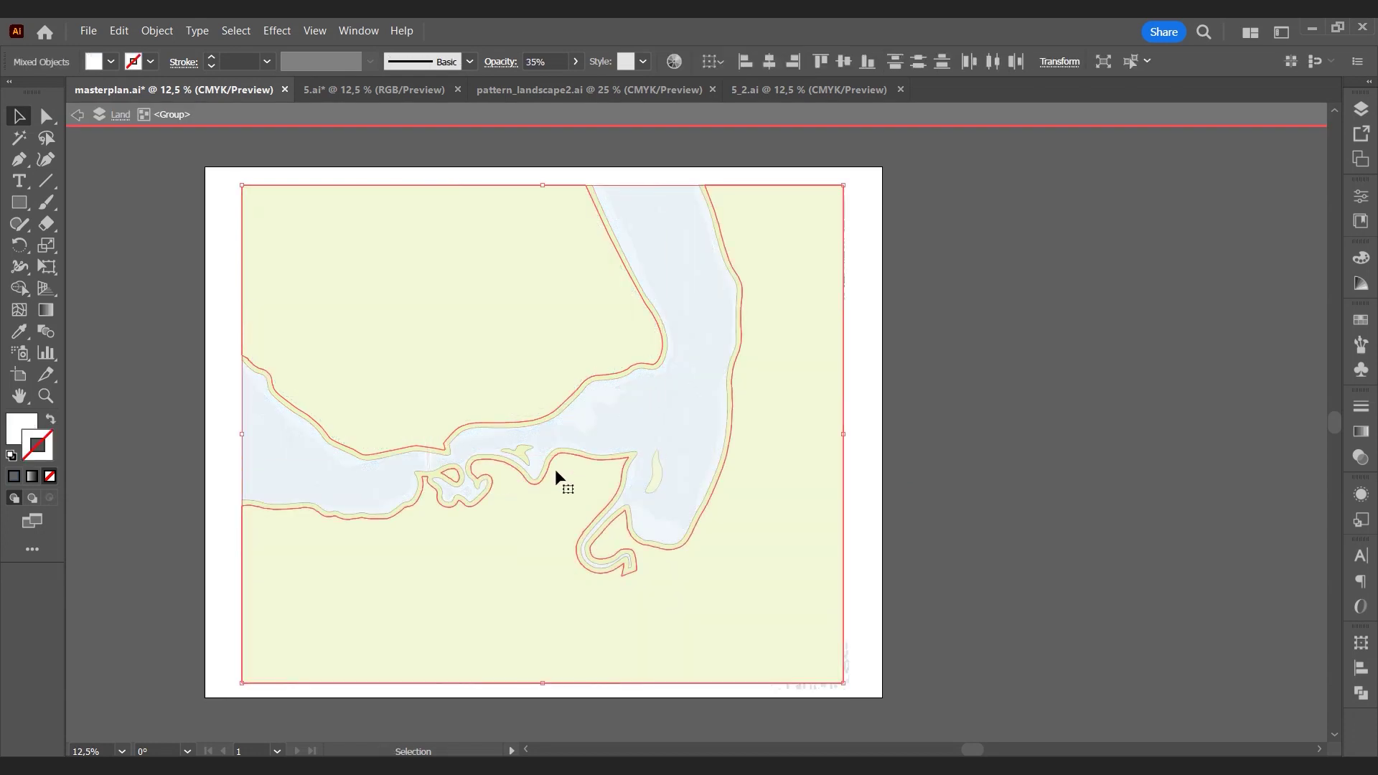
{"action": "key", "text": "ctrl+c"}
{"action": "left_click", "coordinate": [117, 31]}
{"action": "left_click", "coordinate": [161, 158]}
{"action": "key", "text": "v"}
Step: Fill the duplicated land shapes with a fine grass texture pattern swatch at 60% opacity and exit isolation mode
{"action": "left_click", "coordinate": [1361, 320]}
{"action": "left_click", "coordinate": [1216, 404]}
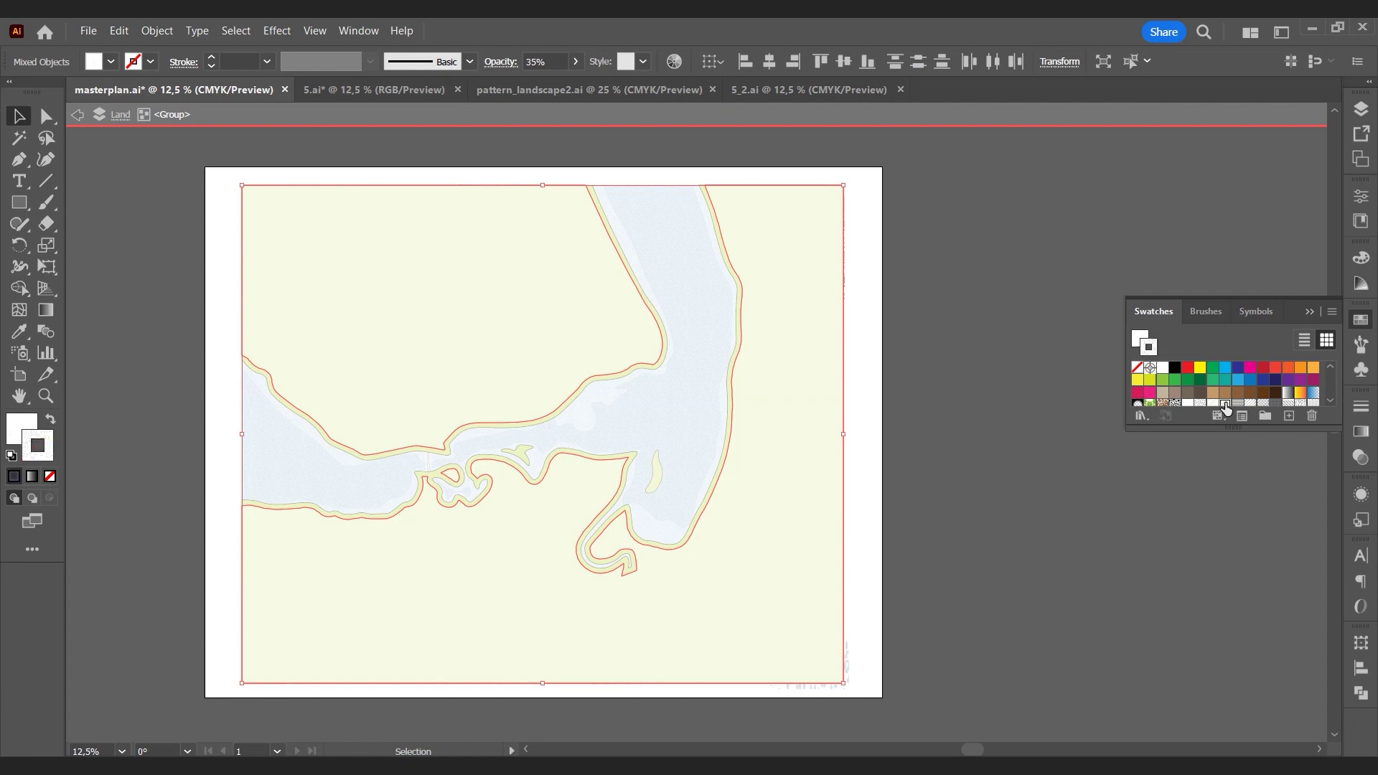
{"action": "left_click", "coordinate": [1066, 346]}
{"action": "left_click", "coordinate": [1309, 311]}
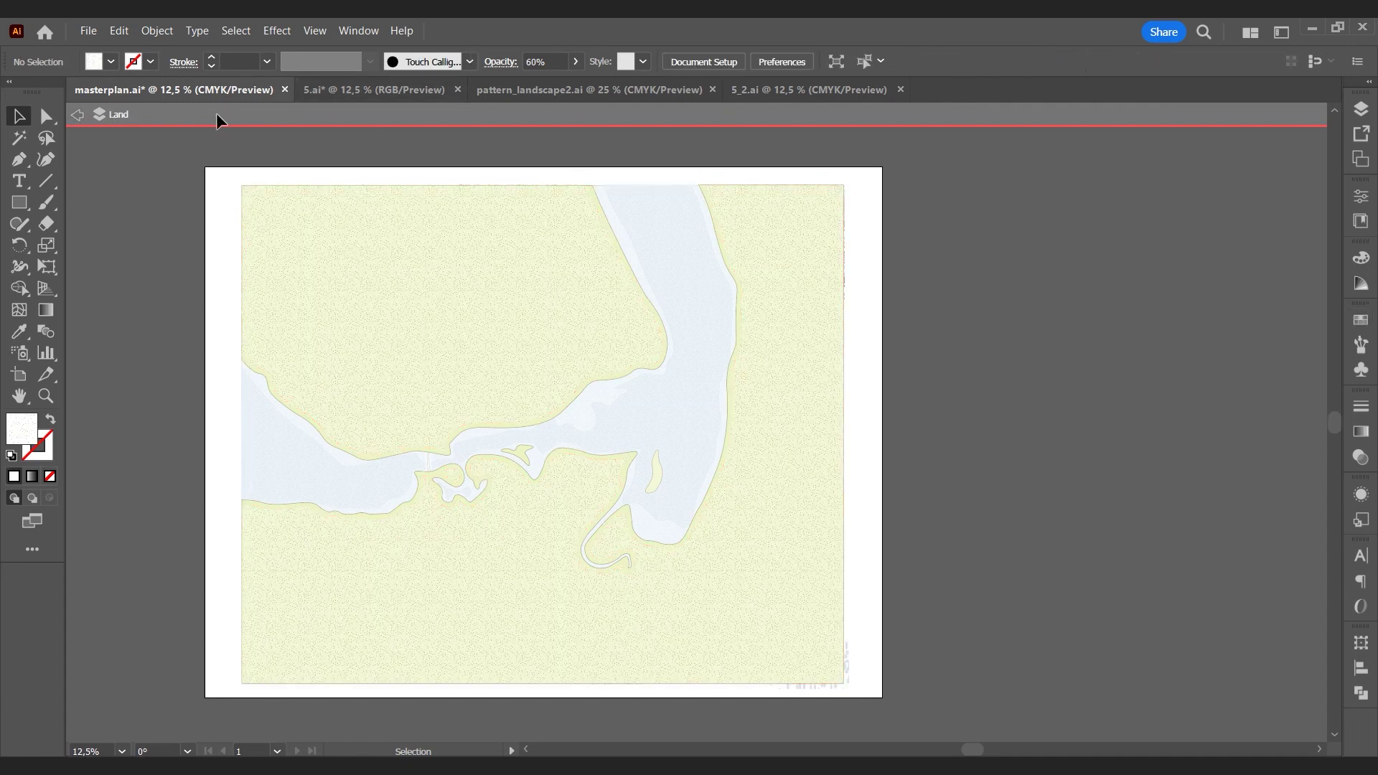
{"action": "left_click", "coordinate": [77, 115]}
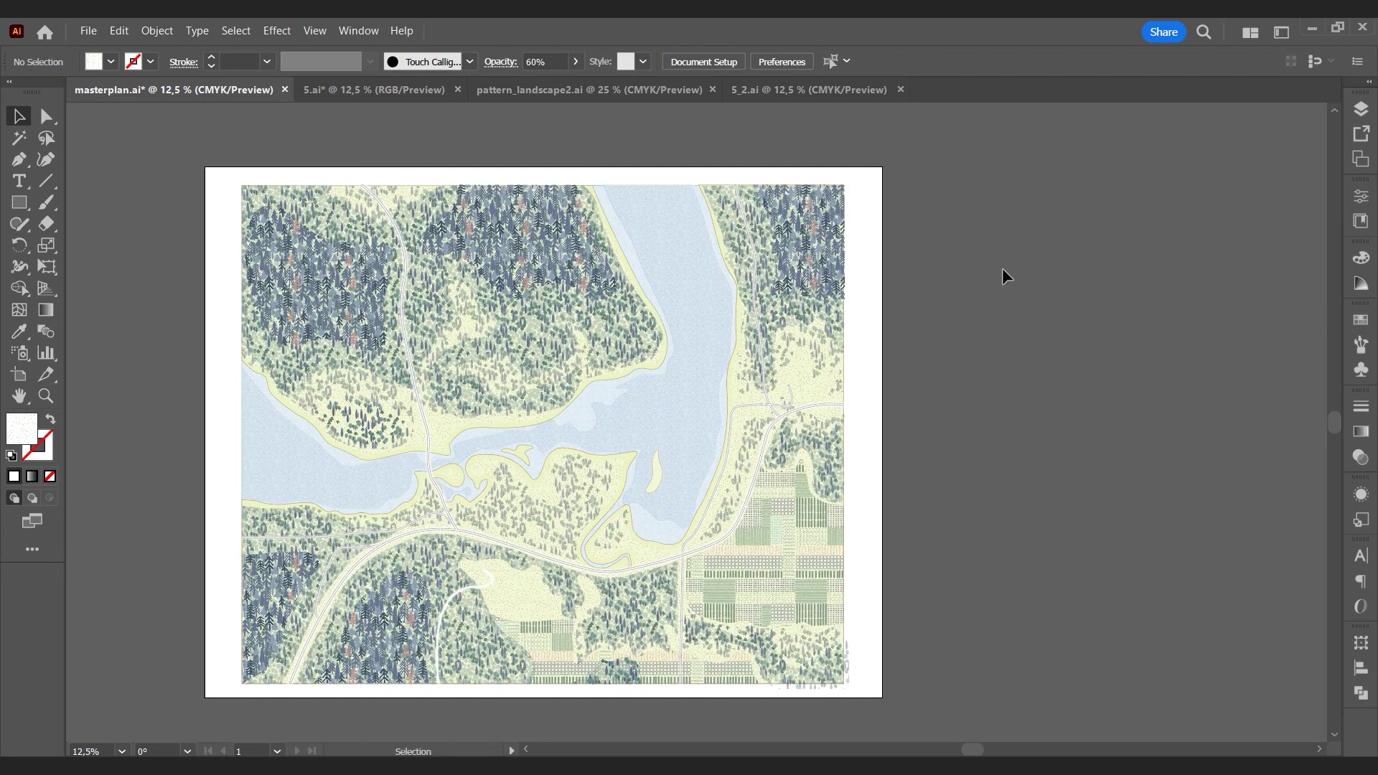
Step: Draw an unfilled rectangle on the road layer framing the map, leaving out its western strip
{"action": "key", "text": "F7"}
{"action": "key", "text": "m"}
{"action": "left_click_drag", "start_coordinate": [302, 185], "coordinate": [844, 683]}
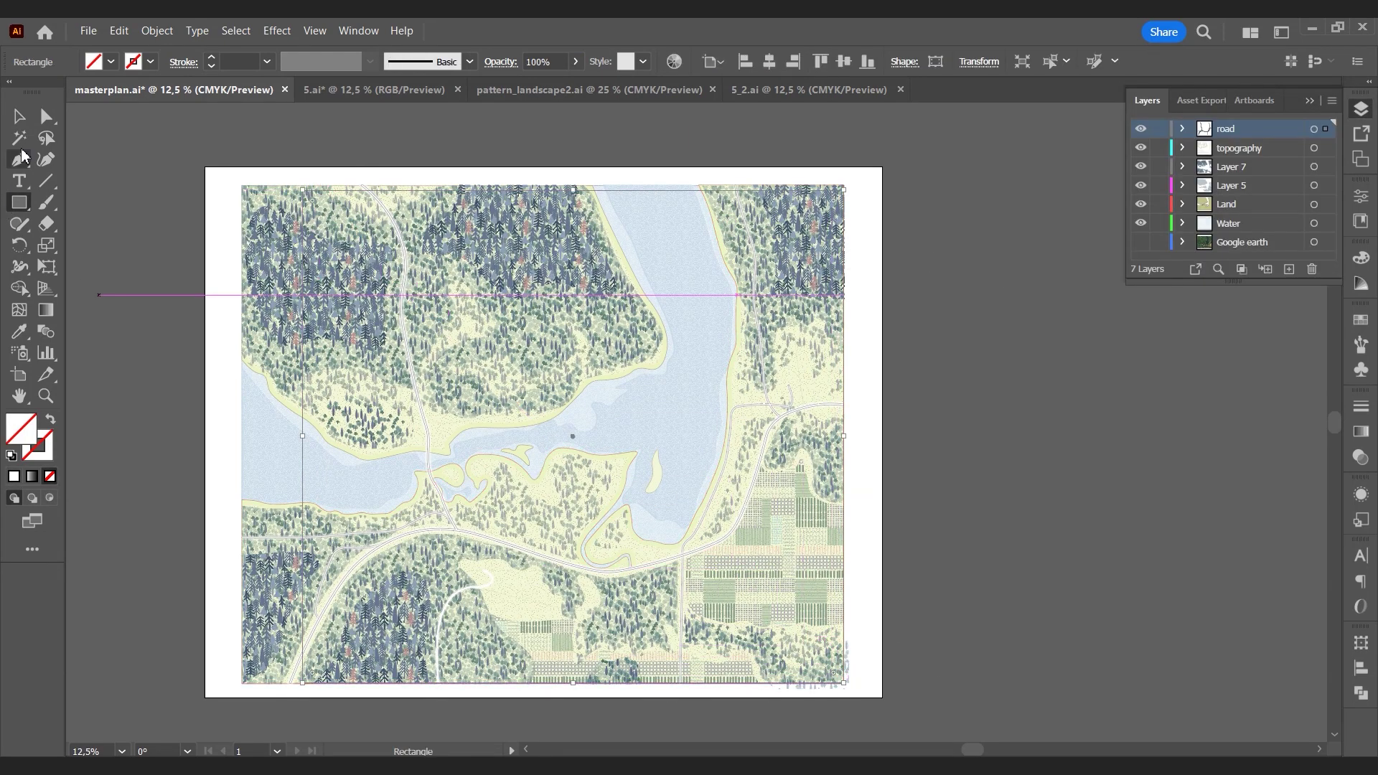
{"action": "key", "text": "v"}
{"action": "scroll", "coordinate": [359, 223], "scroll_direction": "up", "scroll_amount": 1}
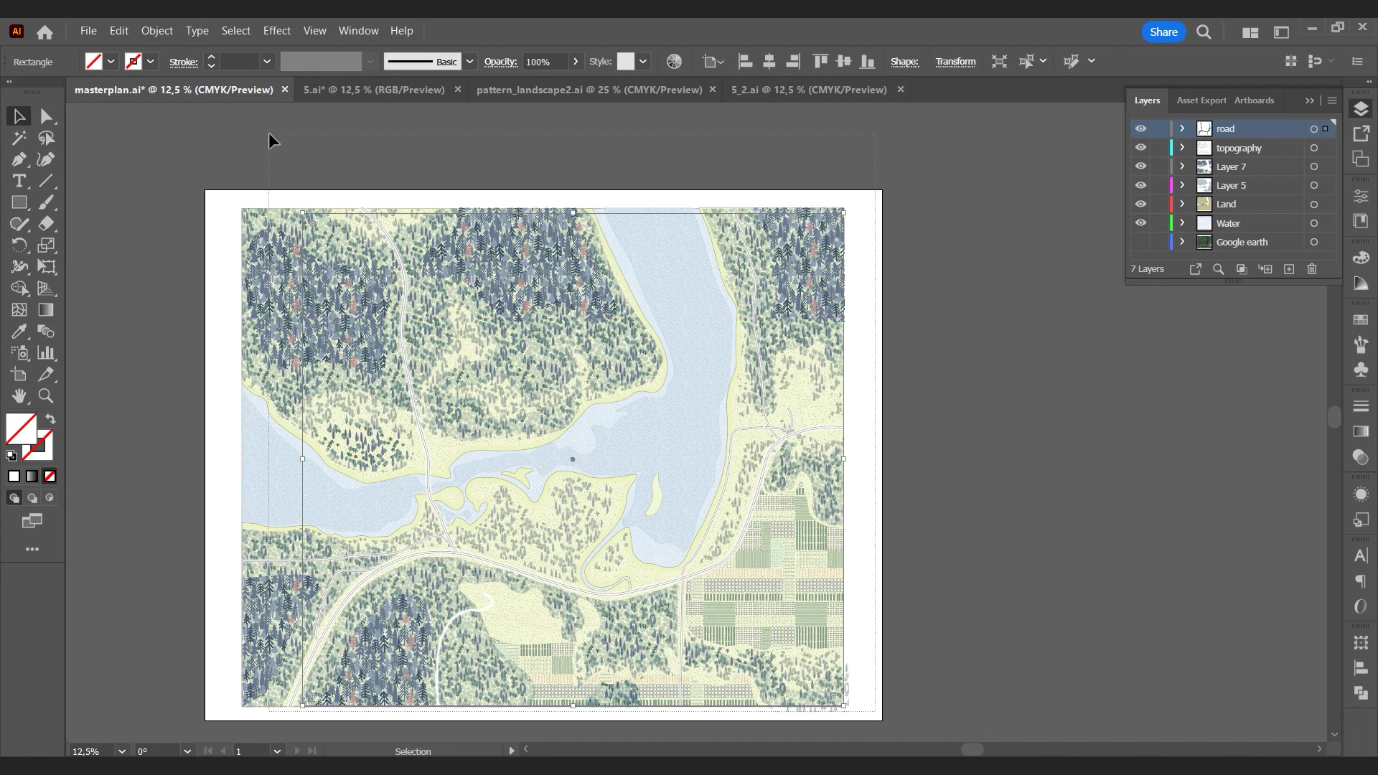
Step: Select all artwork and clip it to the framing rectangle with a clipping mask
{"action": "key", "text": "ctrl+a"}
{"action": "right_click", "coordinate": [410, 332]}
{"action": "left_click", "coordinate": [512, 540]}
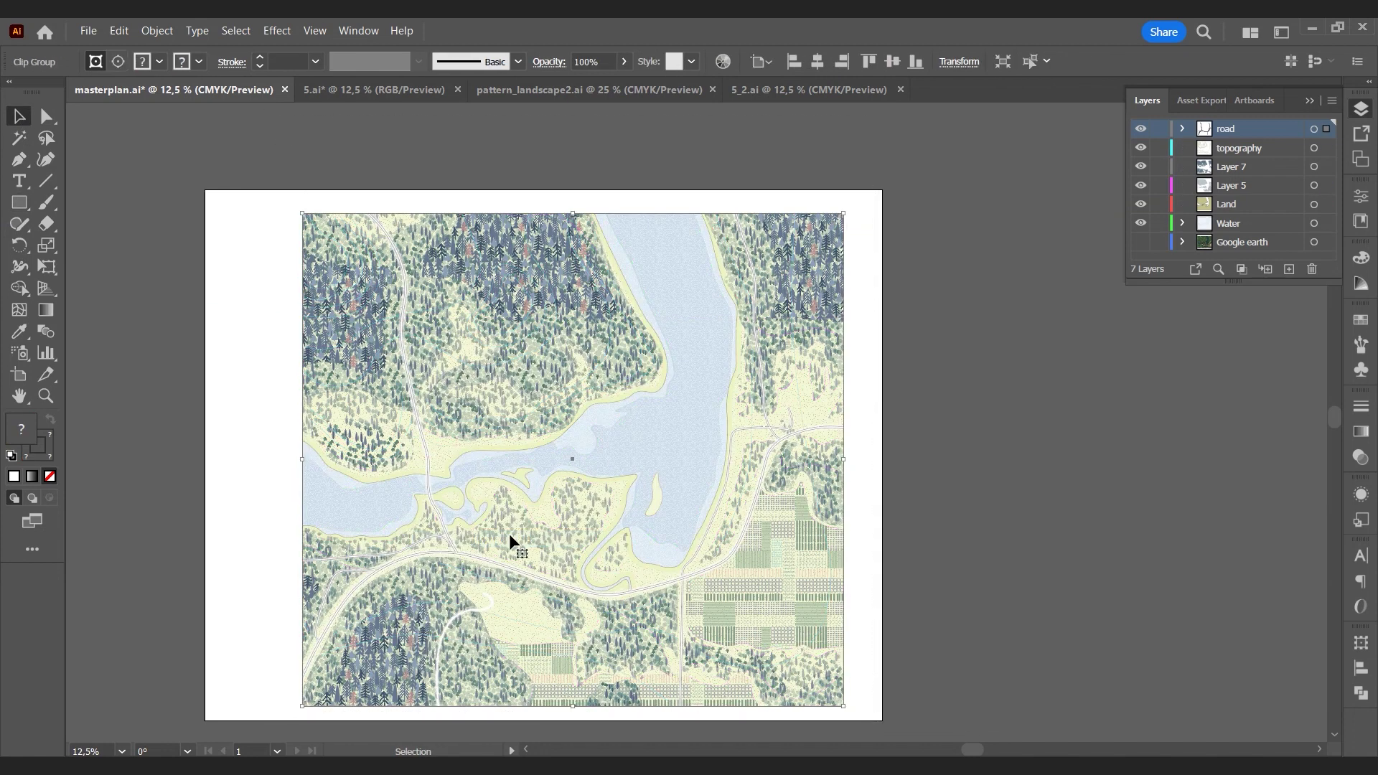
{"action": "left_click", "coordinate": [909, 420]}
{"action": "scroll", "coordinate": [890, 415], "scroll_direction": "down", "scroll_amount": 2}
{"action": "scroll", "coordinate": [660, 233], "scroll_direction": "up", "scroll_amount": 1}
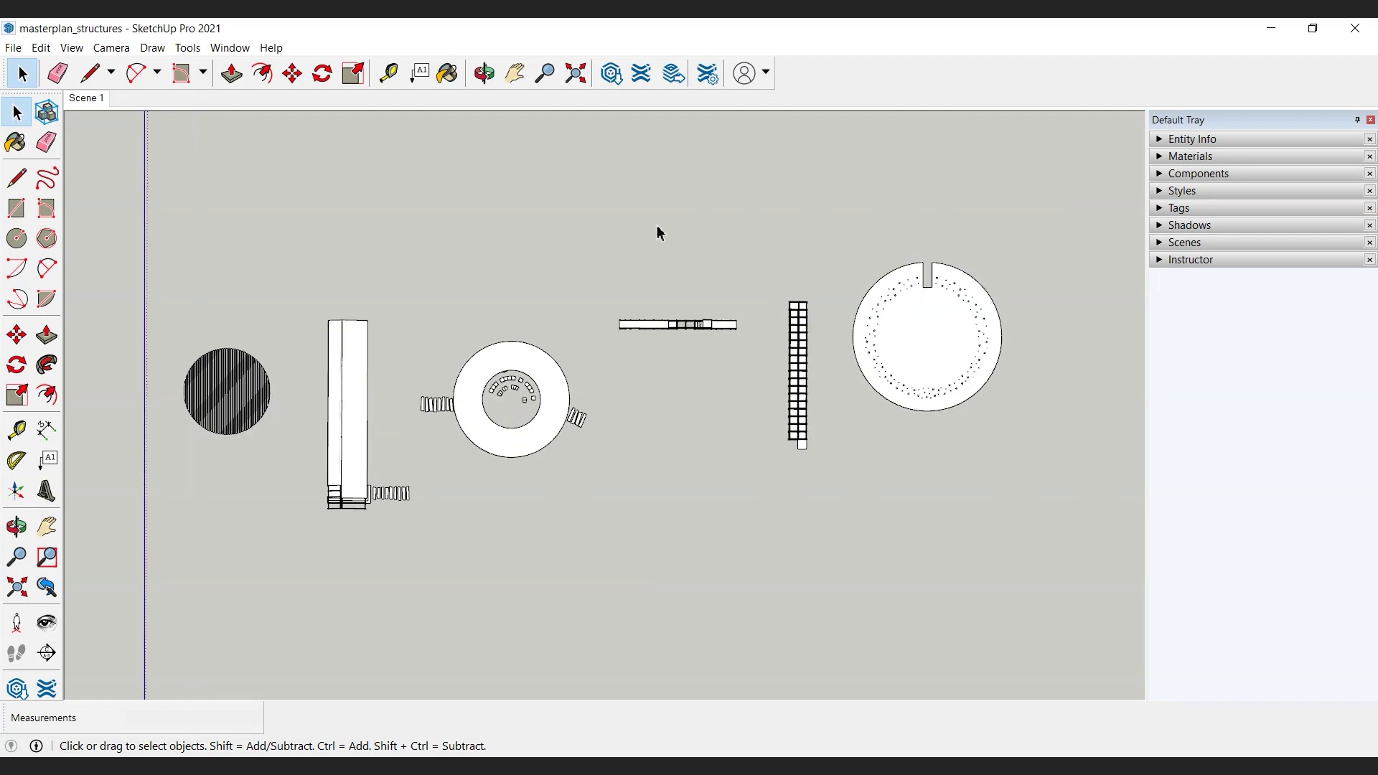
Step: Switch to SketchUp, show Scene 1 of the masterplan_structures model, and open the camera options
{"action": "left_click", "coordinate": [98, 103]}
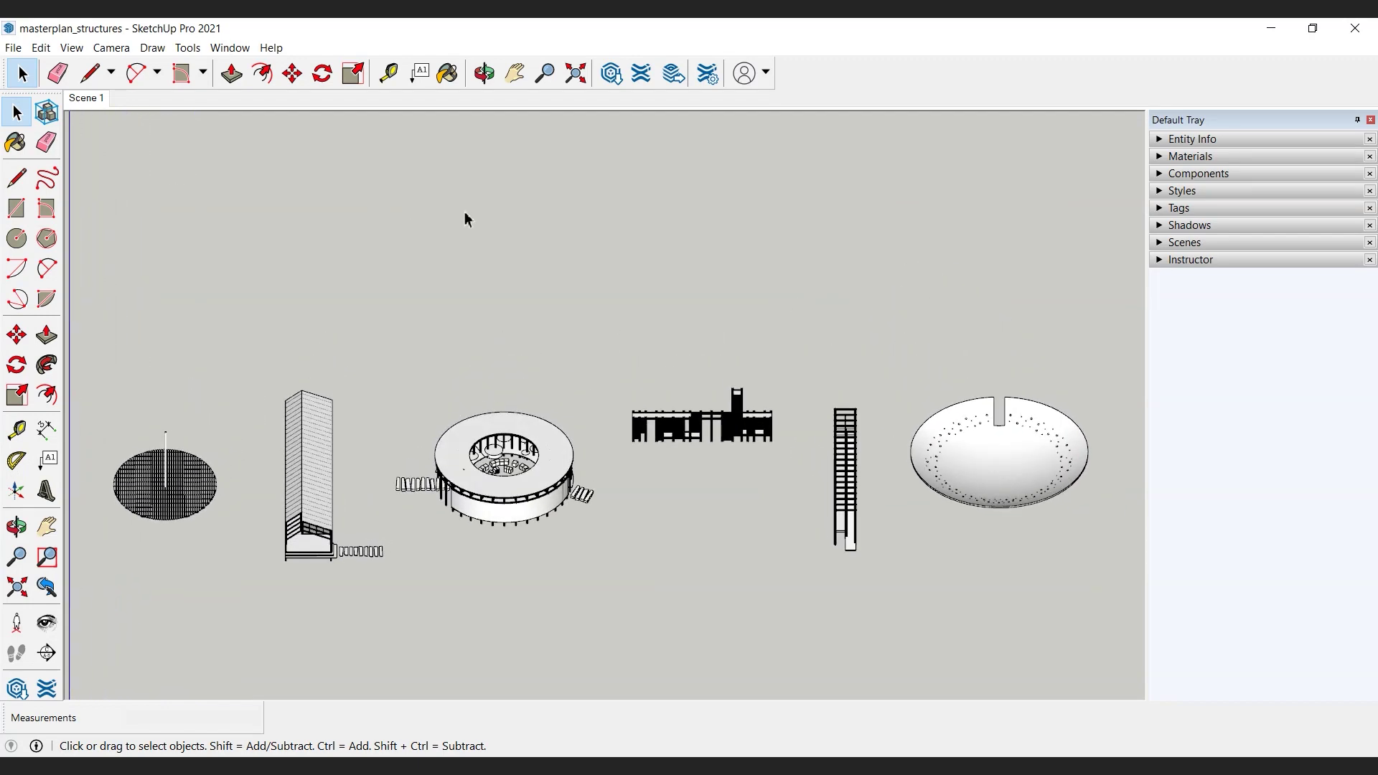
{"action": "left_click", "coordinate": [111, 47]}
{"action": "mouse_move", "coordinate": [147, 105]}
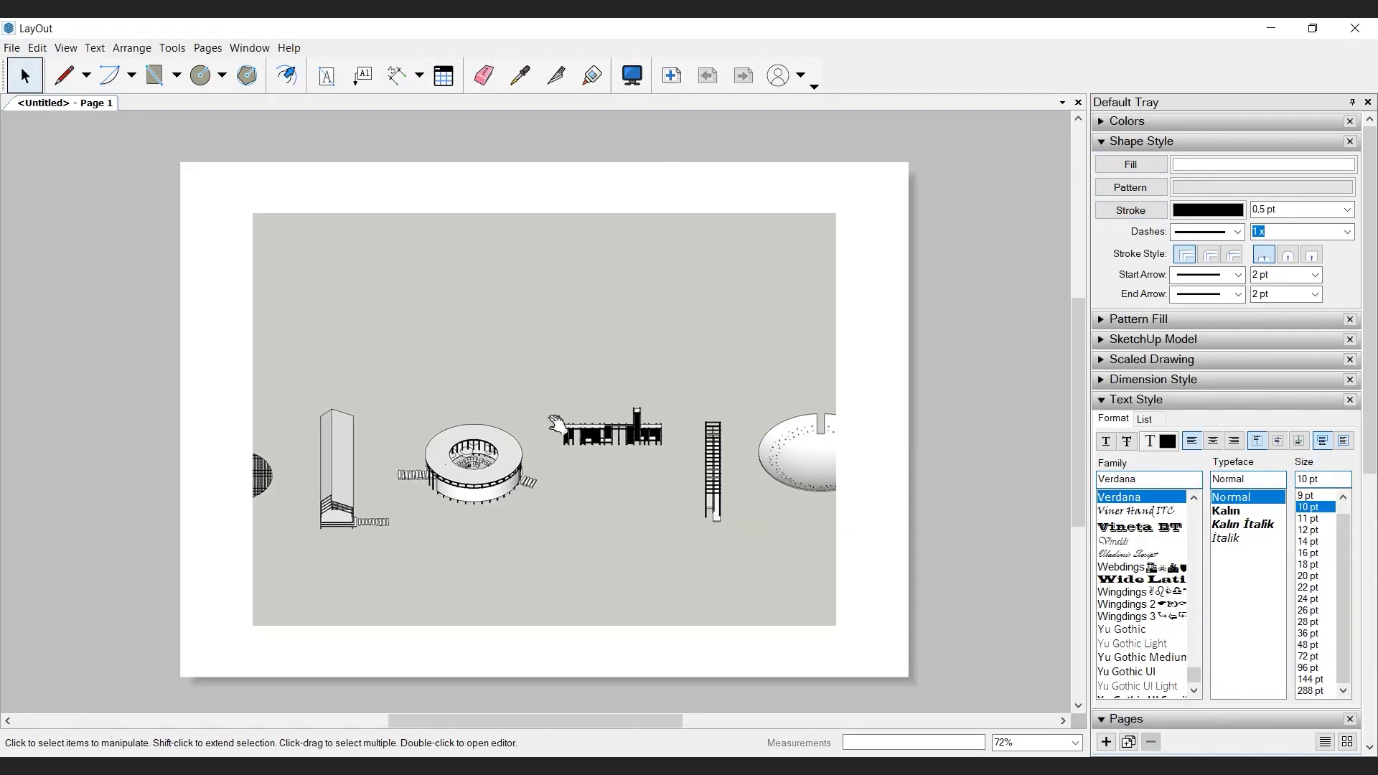
Step: Switch to LayOut and widen the model viewport on both sides until it includes all six structures
{"action": "left_click", "coordinate": [554, 423]}
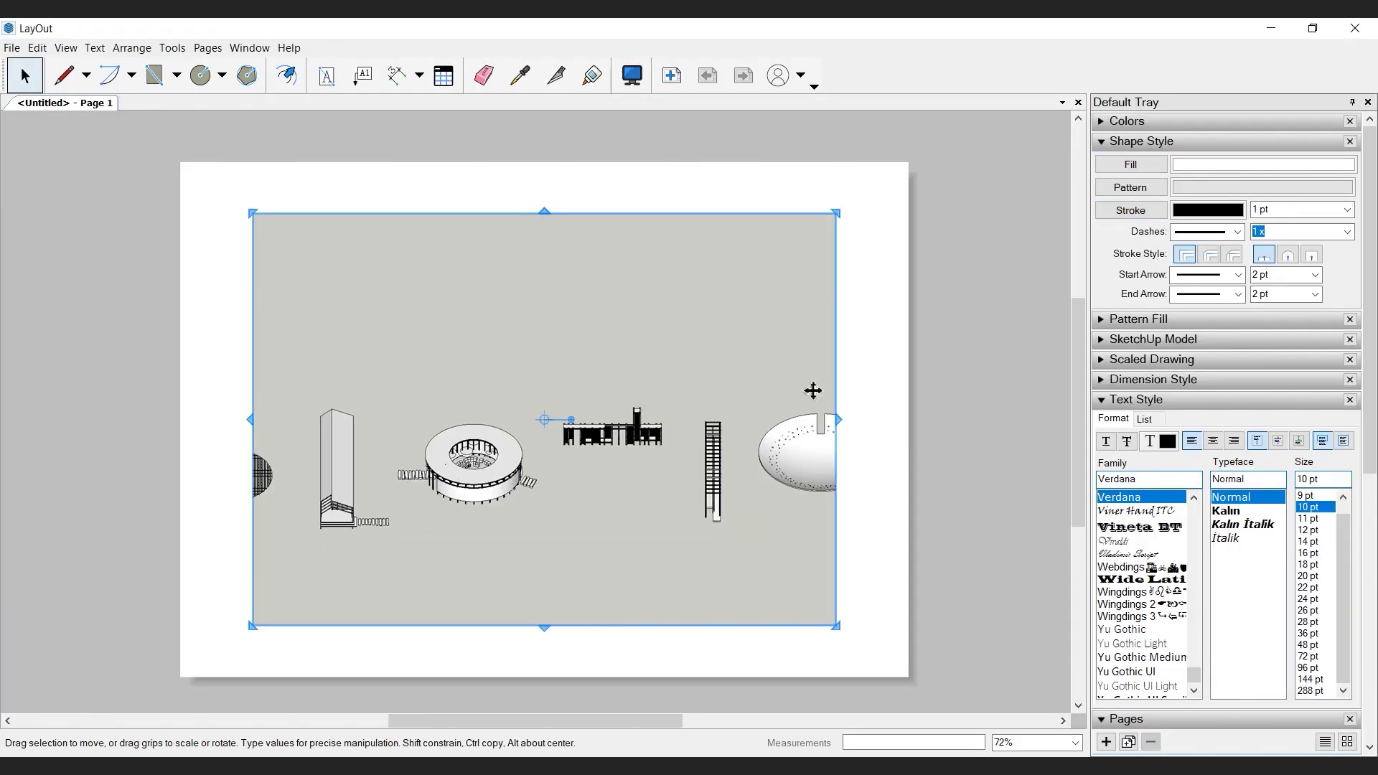
{"action": "left_click_drag", "start_coordinate": [848, 427], "coordinate": [910, 422]}
{"action": "left_click_drag", "start_coordinate": [252, 429], "coordinate": [187, 421]}
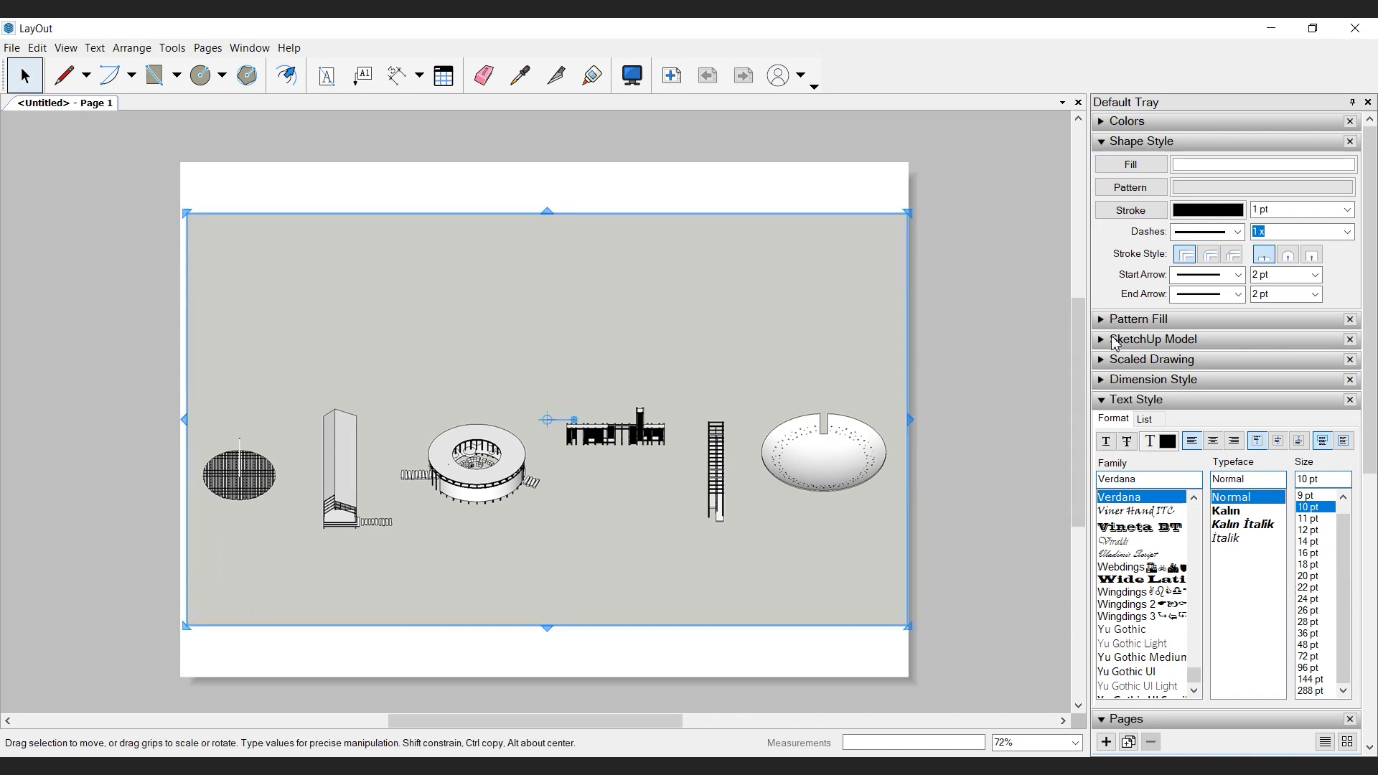
Step: Set the SketchUp model viewport's rendering mode to Hybrid
{"action": "left_click", "coordinate": [1115, 340]}
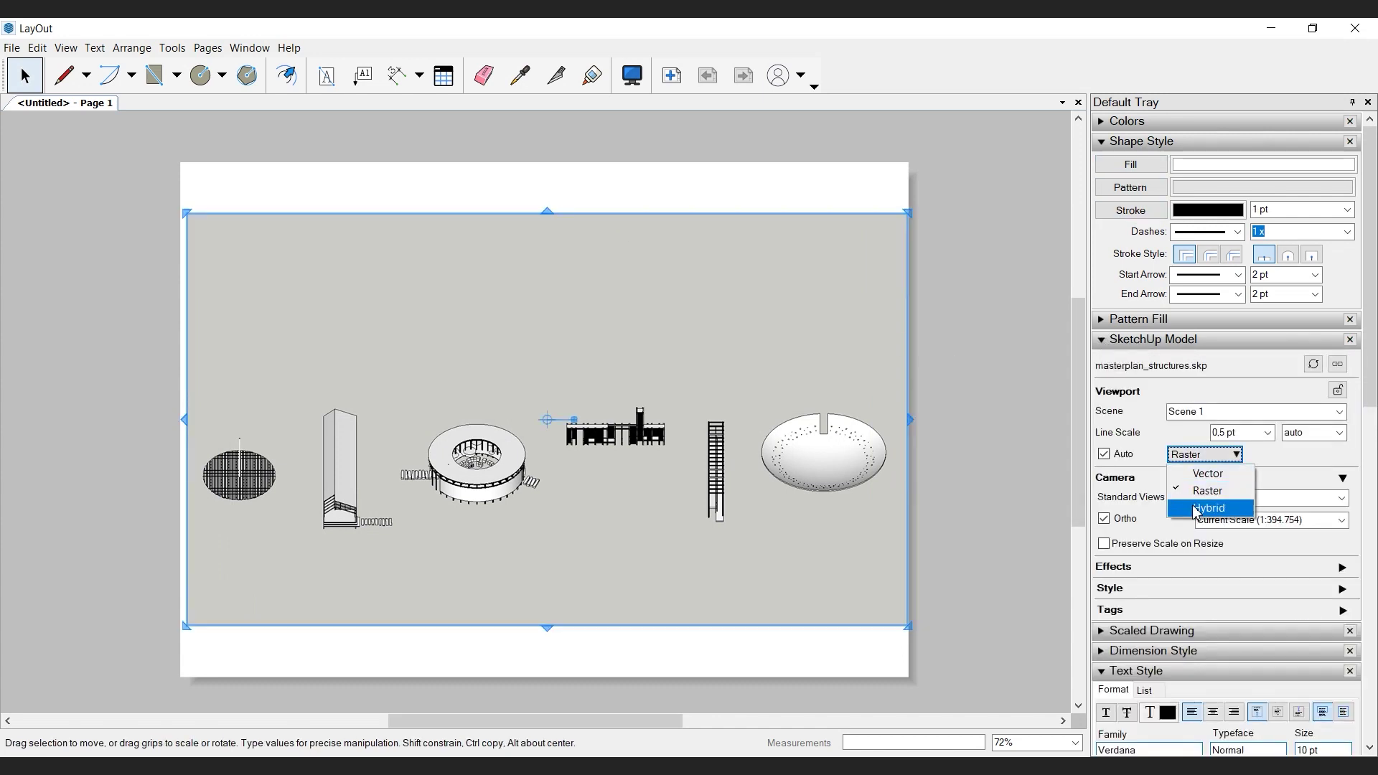
{"action": "left_click", "coordinate": [1229, 509]}
{"action": "left_click", "coordinate": [886, 435]}
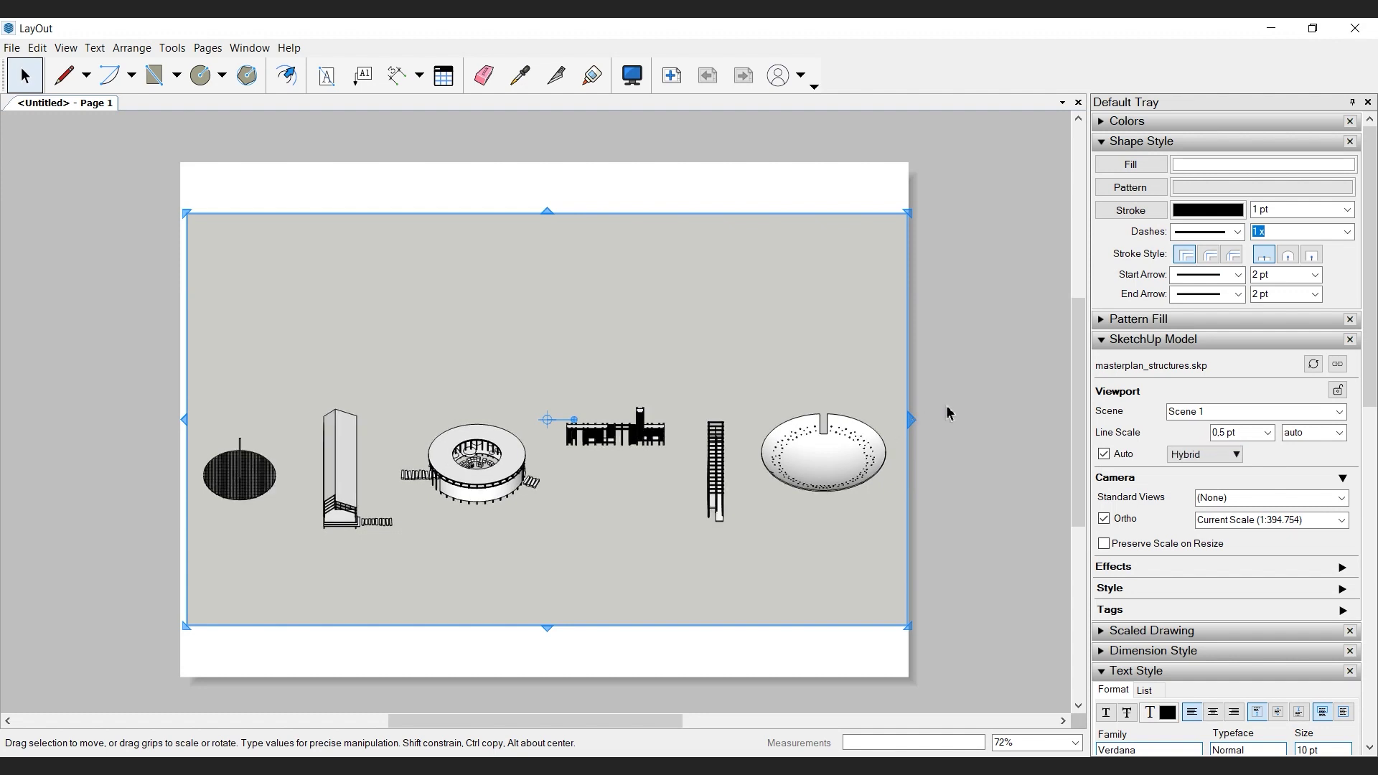
Step: Export the LayOut page with the six structures as a PDF
{"action": "left_click", "coordinate": [949, 414]}
{"action": "left_click", "coordinate": [13, 50]}
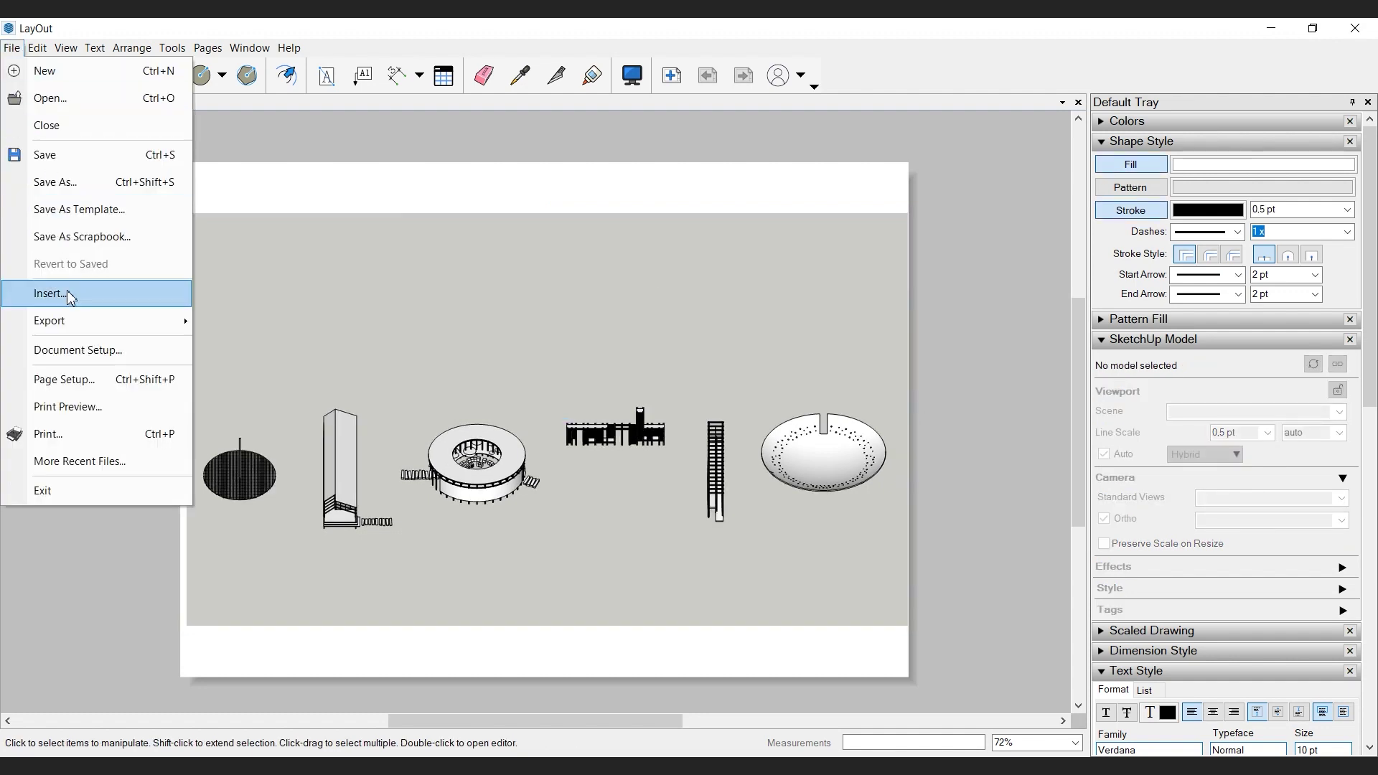
{"action": "mouse_move", "coordinate": [76, 321]}
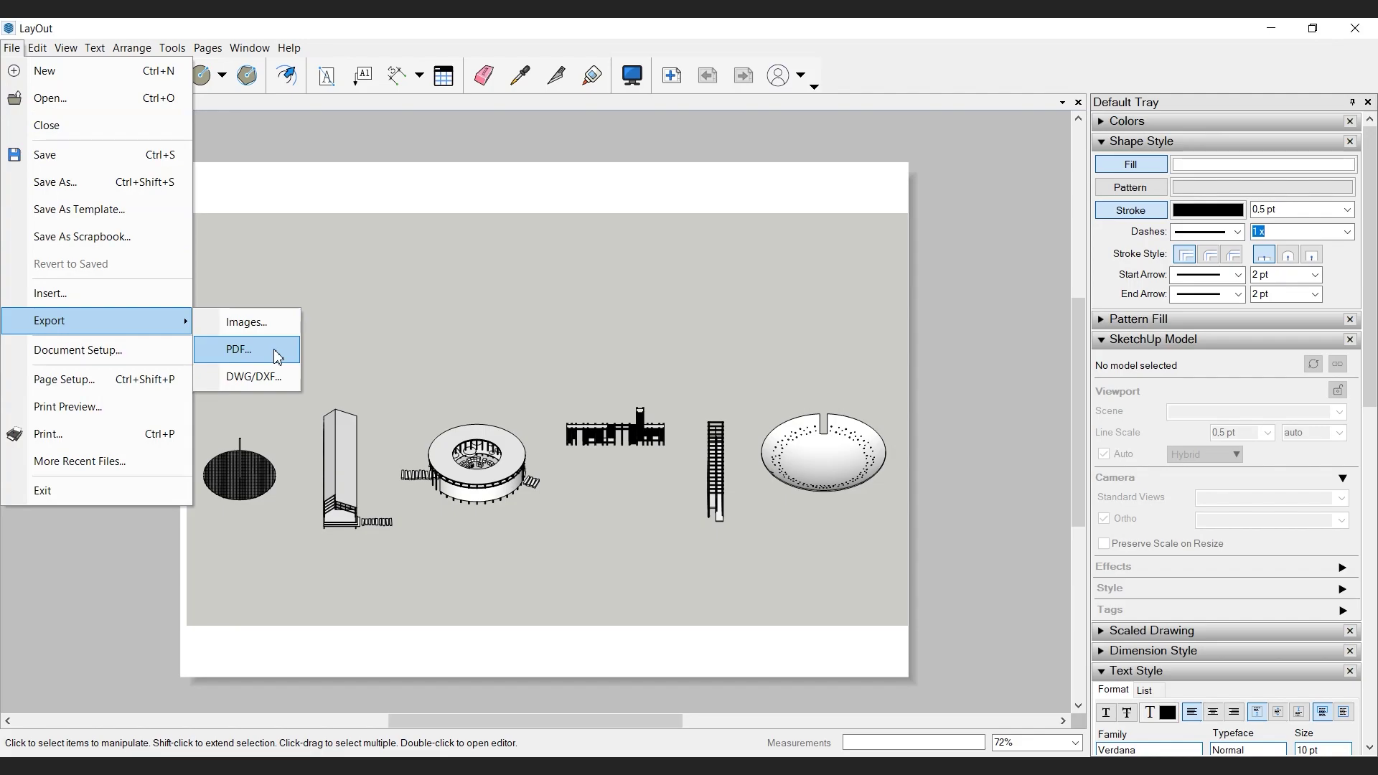
Step: Switch to Illustrator and open structures.pdf as a separate document
{"action": "left_click", "coordinate": [88, 30]}
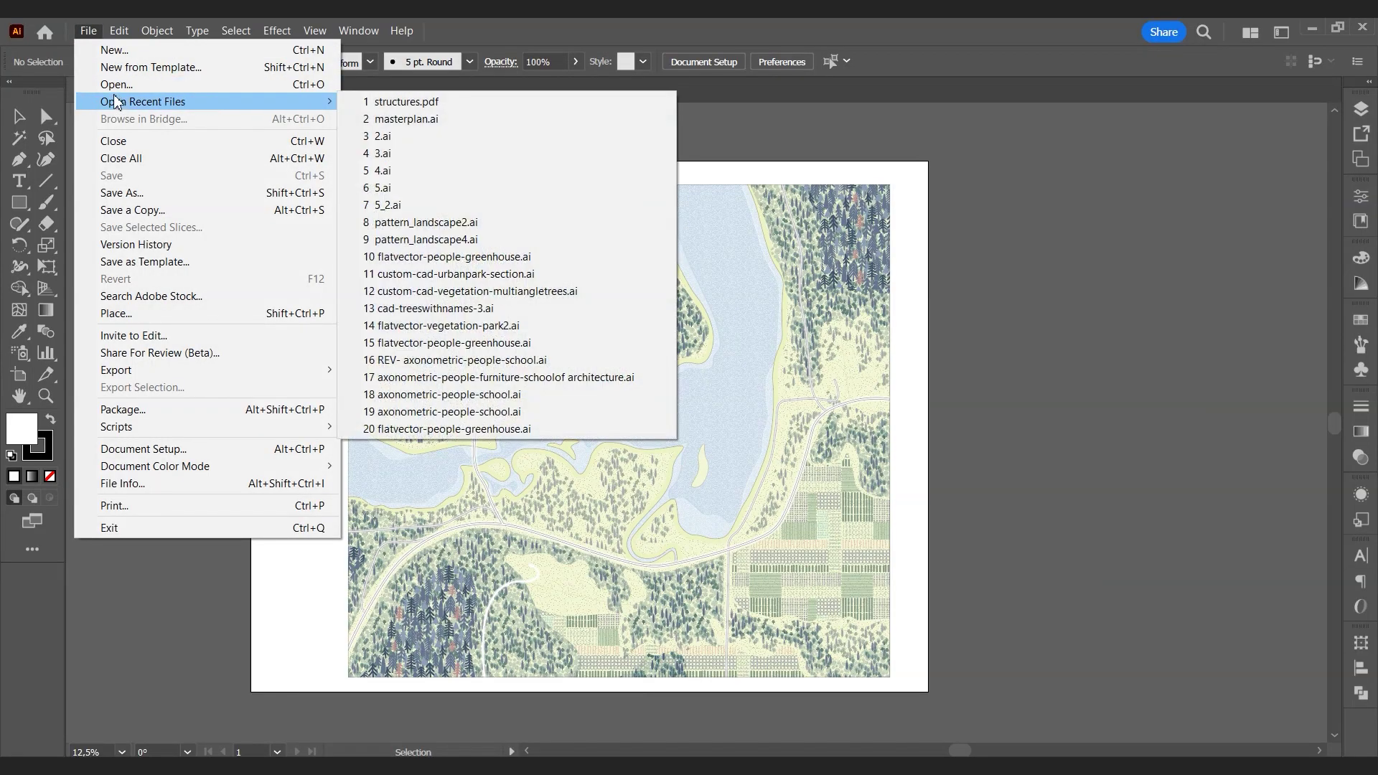
{"action": "left_click", "coordinate": [116, 83]}
{"action": "left_click", "coordinate": [1083, 396]}
{"action": "left_click", "coordinate": [1031, 522]}
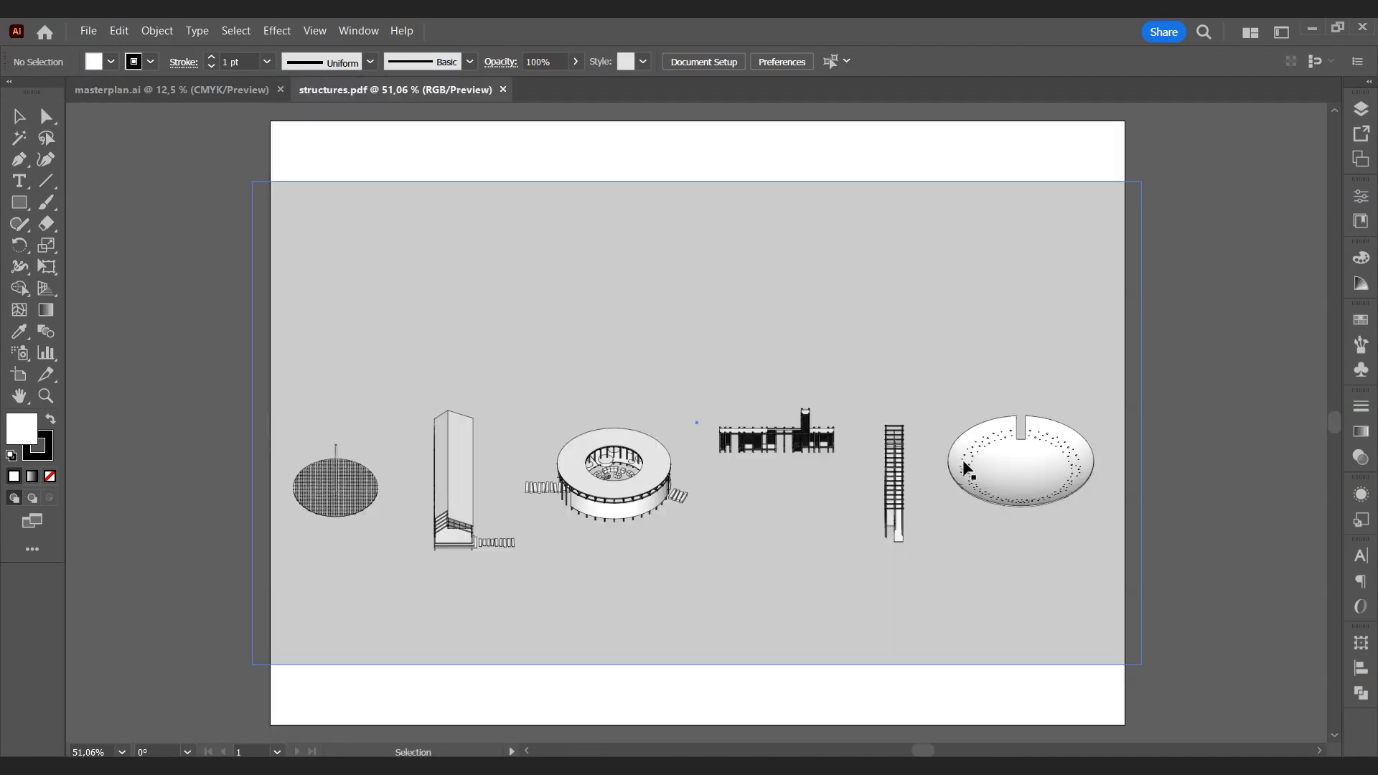
Step: Release the clipping mask around the structures and delete the grey background and fills so only the linework is left
{"action": "left_click", "coordinate": [955, 451]}
{"action": "right_click", "coordinate": [954, 450]}
{"action": "left_click", "coordinate": [916, 308]}
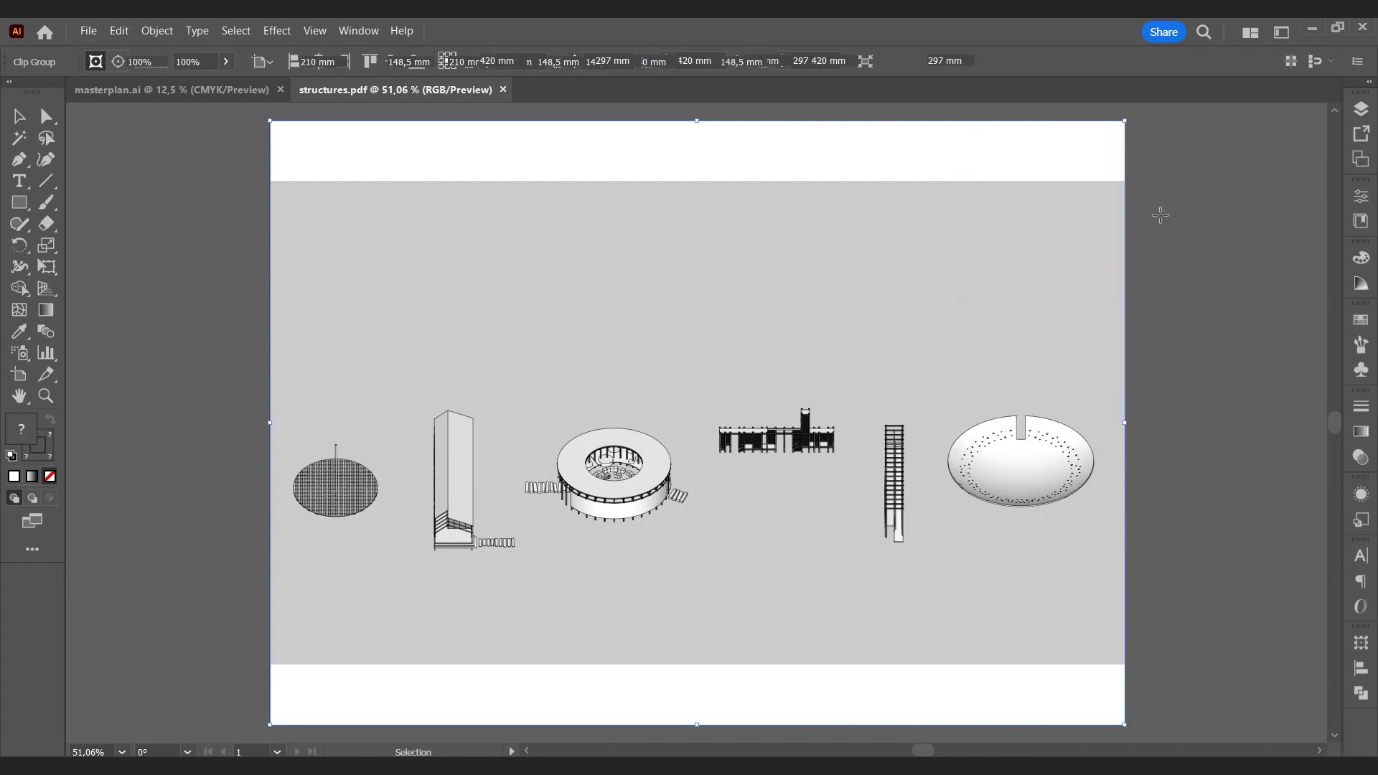
{"action": "left_click", "coordinate": [1073, 243]}
{"action": "key", "text": "Delete"}
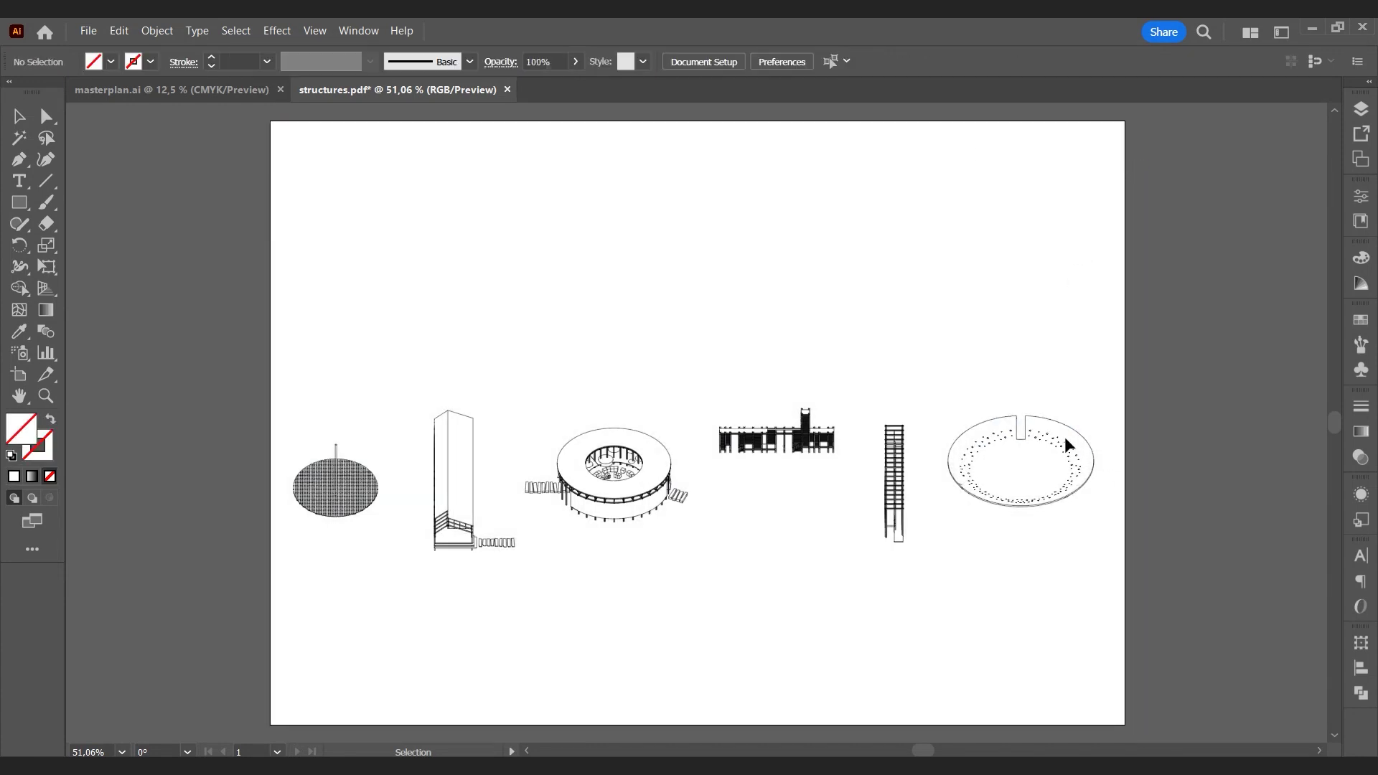
Step: Group the linework of the striped oval, the tall tower and the ring-shaped building as three separate groups
{"action": "left_click_drag", "start_coordinate": [395, 563], "coordinate": [308, 450]}
{"action": "right_click", "coordinate": [322, 475]}
{"action": "left_click", "coordinate": [359, 246]}
{"action": "left_click_drag", "start_coordinate": [525, 561], "coordinate": [421, 406]}
{"action": "right_click", "coordinate": [456, 459]}
{"action": "left_click", "coordinate": [530, 231]}
{"action": "right_click", "coordinate": [571, 466]}
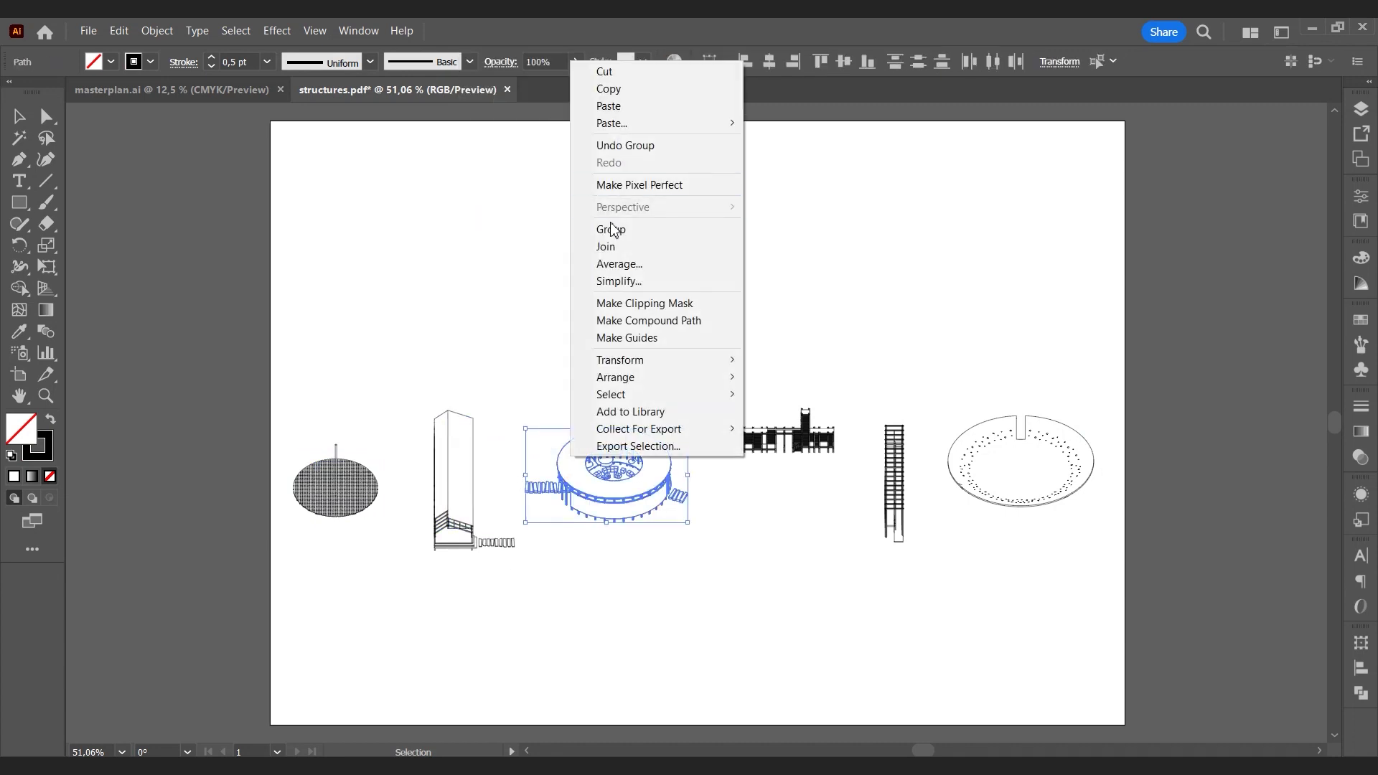
{"action": "left_click", "coordinate": [612, 230]}
Step: Group the long low building, the ladder-like tower and the dotted oval disc, each as its own group
{"action": "right_click", "coordinate": [762, 431]}
{"action": "left_click", "coordinate": [796, 207]}
{"action": "right_click", "coordinate": [890, 495]}
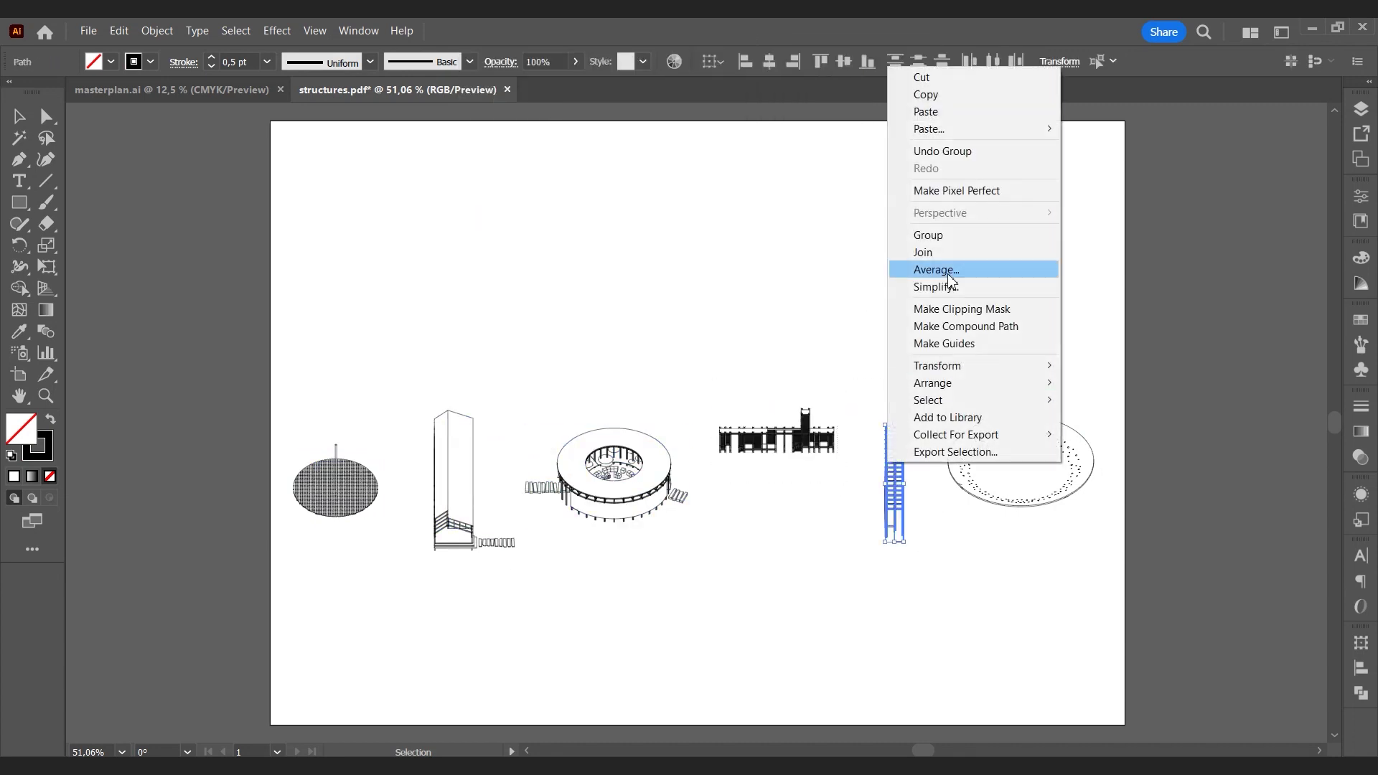
{"action": "left_click", "coordinate": [928, 235]}
{"action": "right_click", "coordinate": [981, 449]}
{"action": "left_click", "coordinate": [1012, 223]}
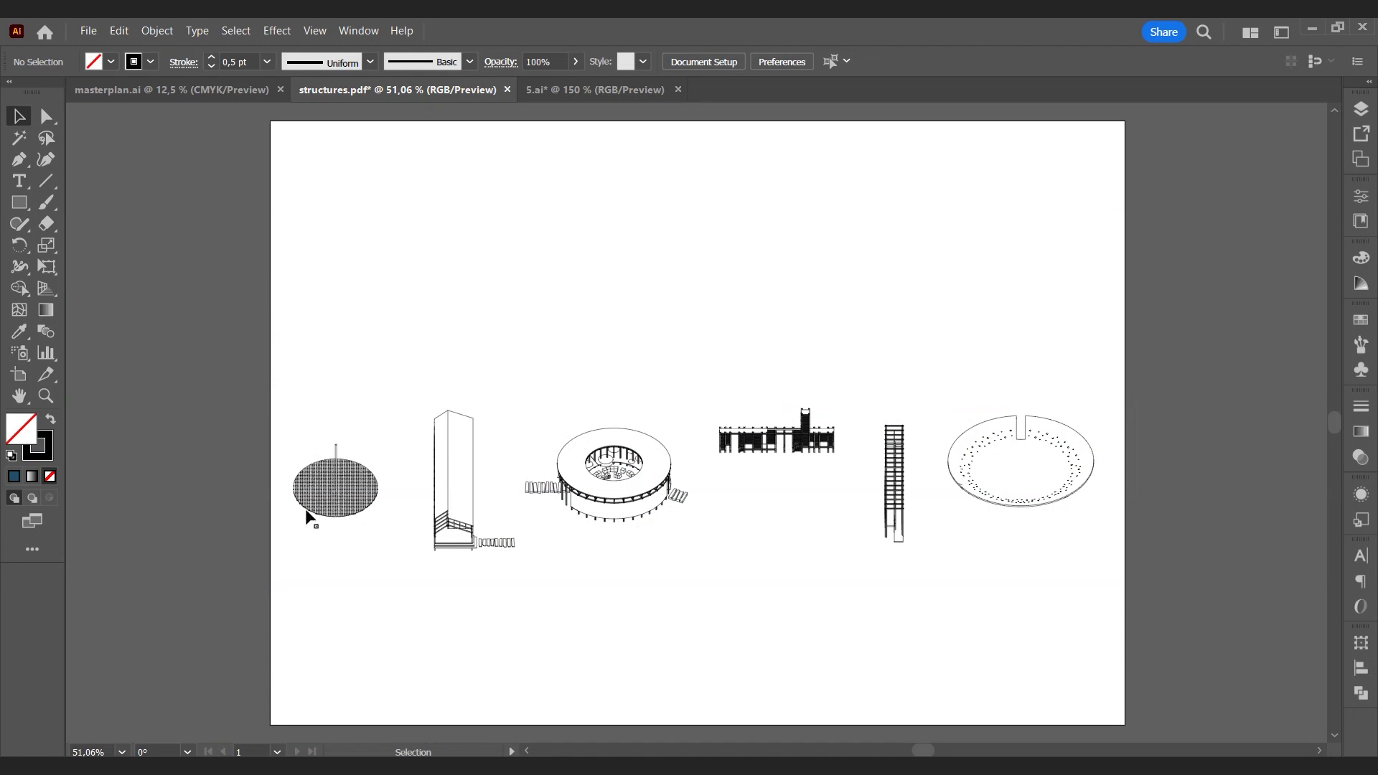
Step: Select all six structure groups and set their stroke weight to 0.25 pt
{"action": "scroll", "coordinate": [309, 511], "scroll_direction": "up", "scroll_amount": 3}
{"action": "scroll", "coordinate": [320, 394], "scroll_direction": "down", "scroll_amount": 1}
{"action": "left_click", "coordinate": [320, 394]}
{"action": "scroll", "coordinate": [316, 401], "scroll_direction": "down", "scroll_amount": 1}
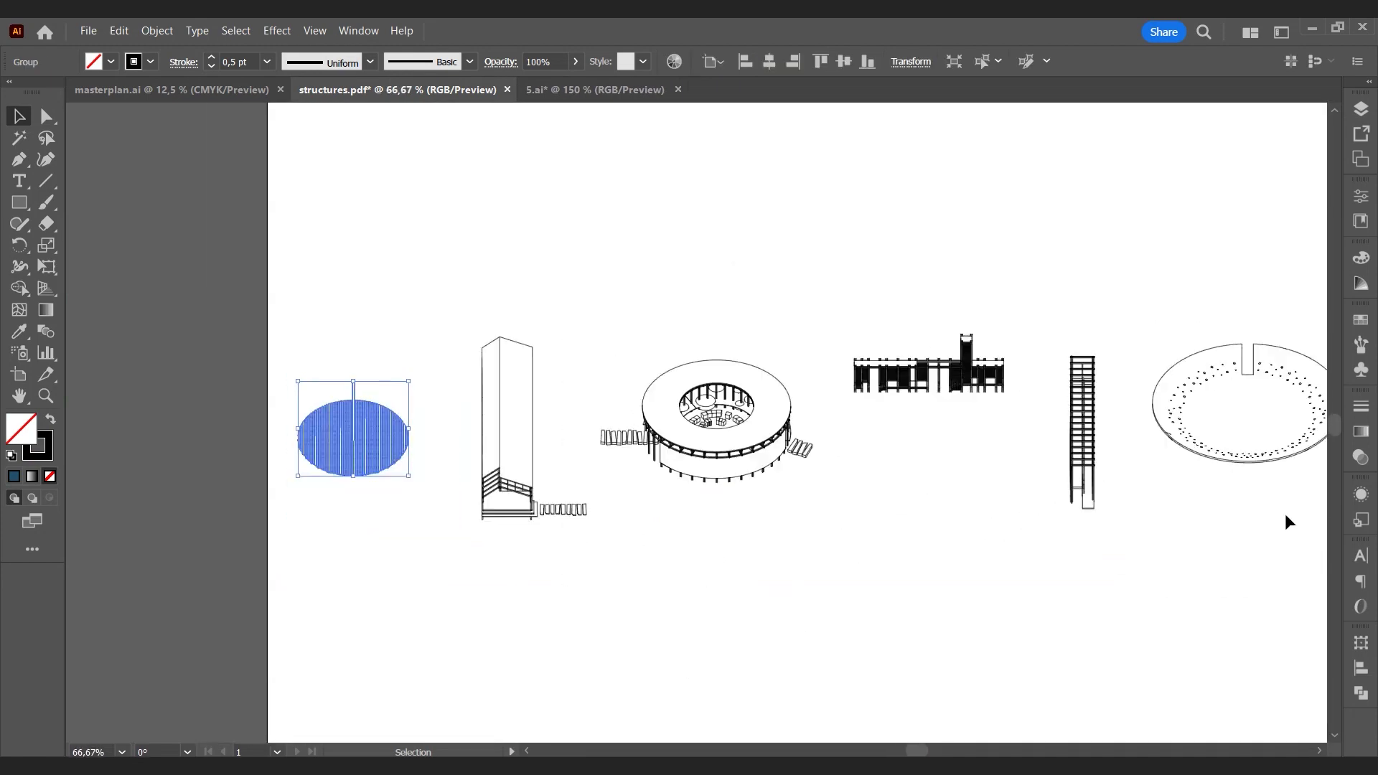
{"action": "left_click_drag", "start_coordinate": [1287, 522], "coordinate": [391, 382]}
{"action": "left_click", "coordinate": [266, 62]}
{"action": "left_click", "coordinate": [283, 78]}
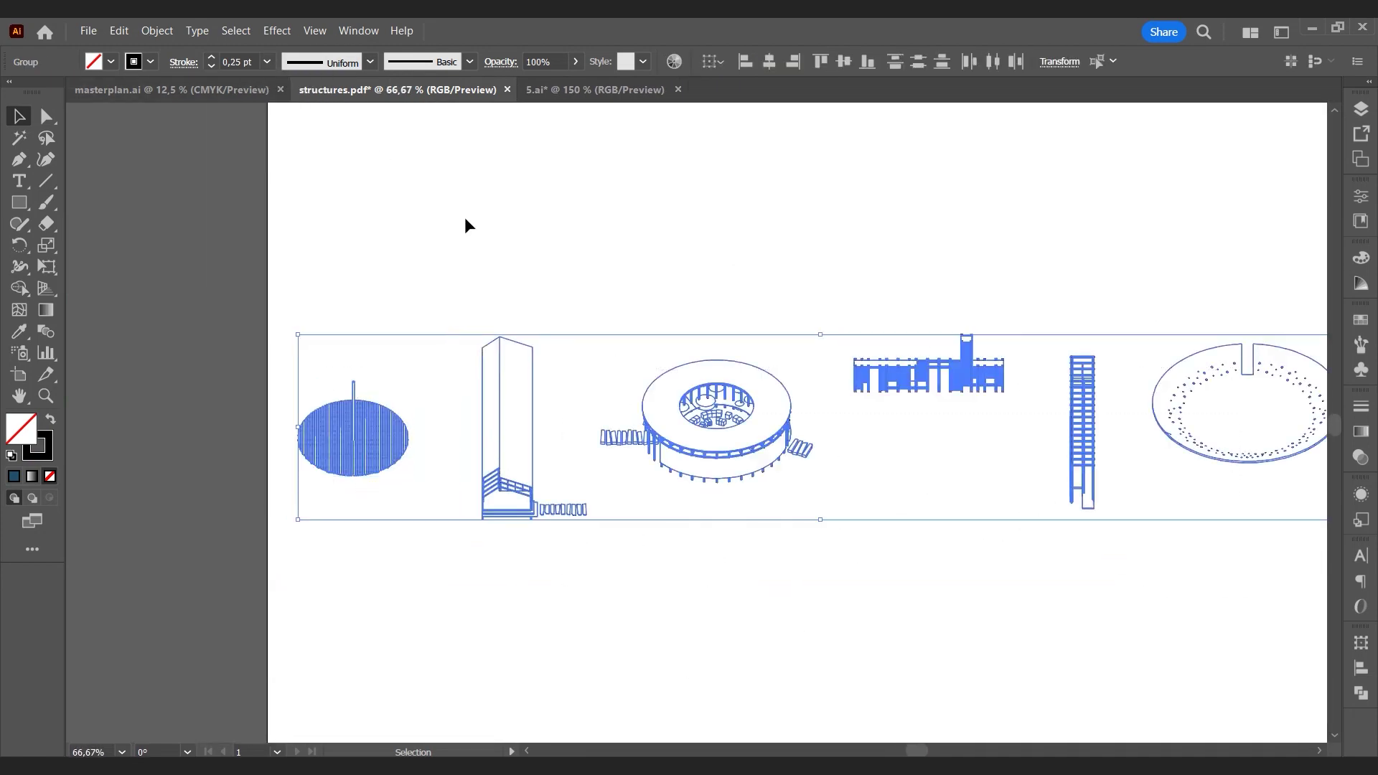
Step: Convert the striped oval structure into a Live Paint group and deselect it
{"action": "left_click", "coordinate": [464, 217]}
{"action": "scroll", "coordinate": [326, 431], "scroll_direction": "up", "scroll_amount": 3}
{"action": "left_click", "coordinate": [375, 424]}
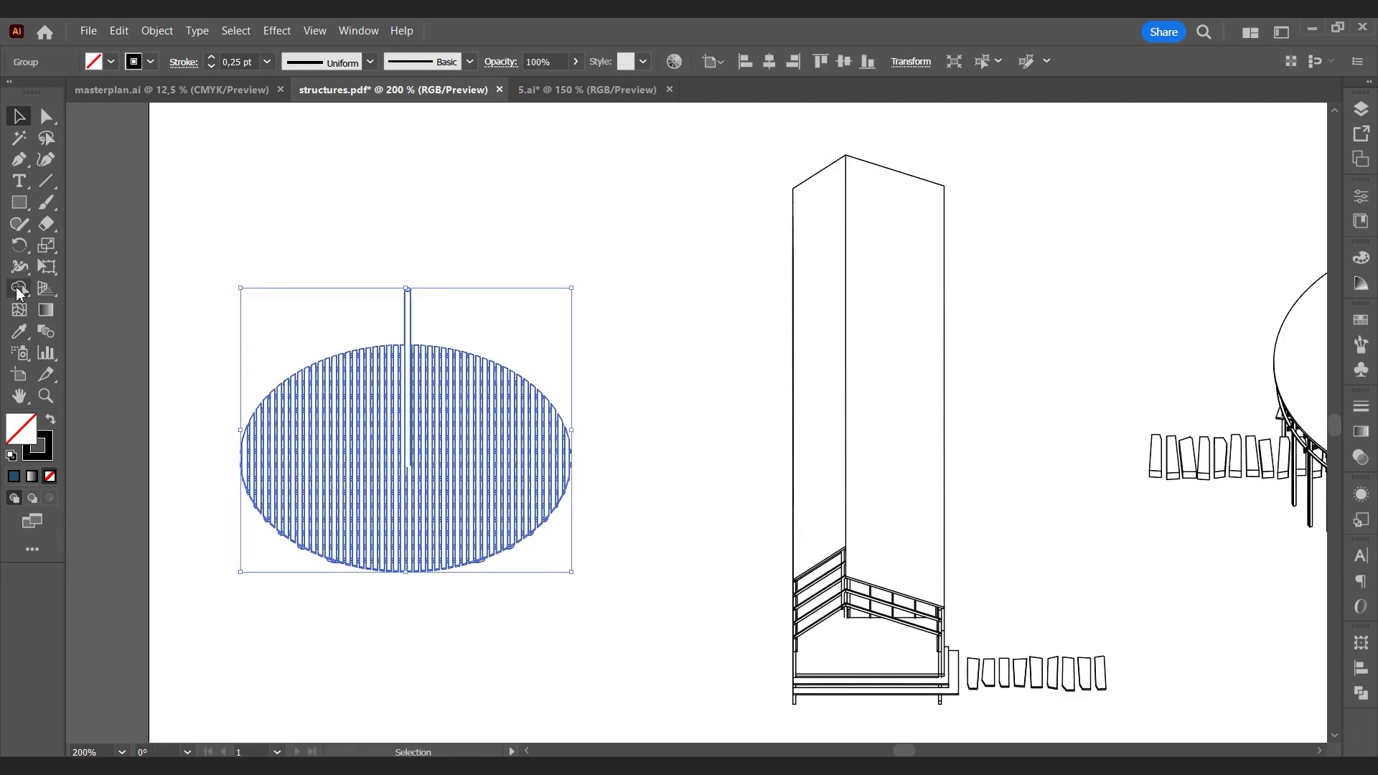
{"action": "left_click_drag", "start_coordinate": [18, 290], "coordinate": [105, 309]}
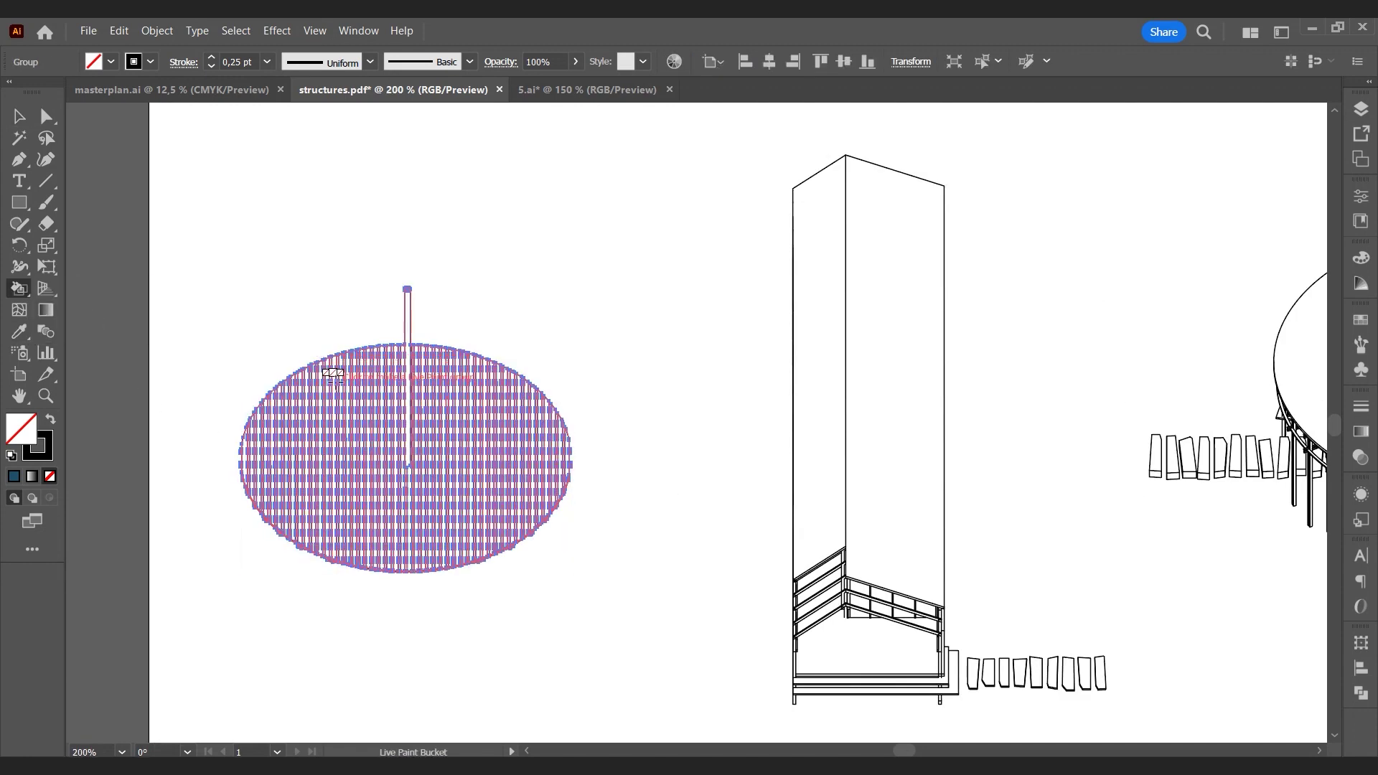
{"action": "left_click", "coordinate": [334, 374]}
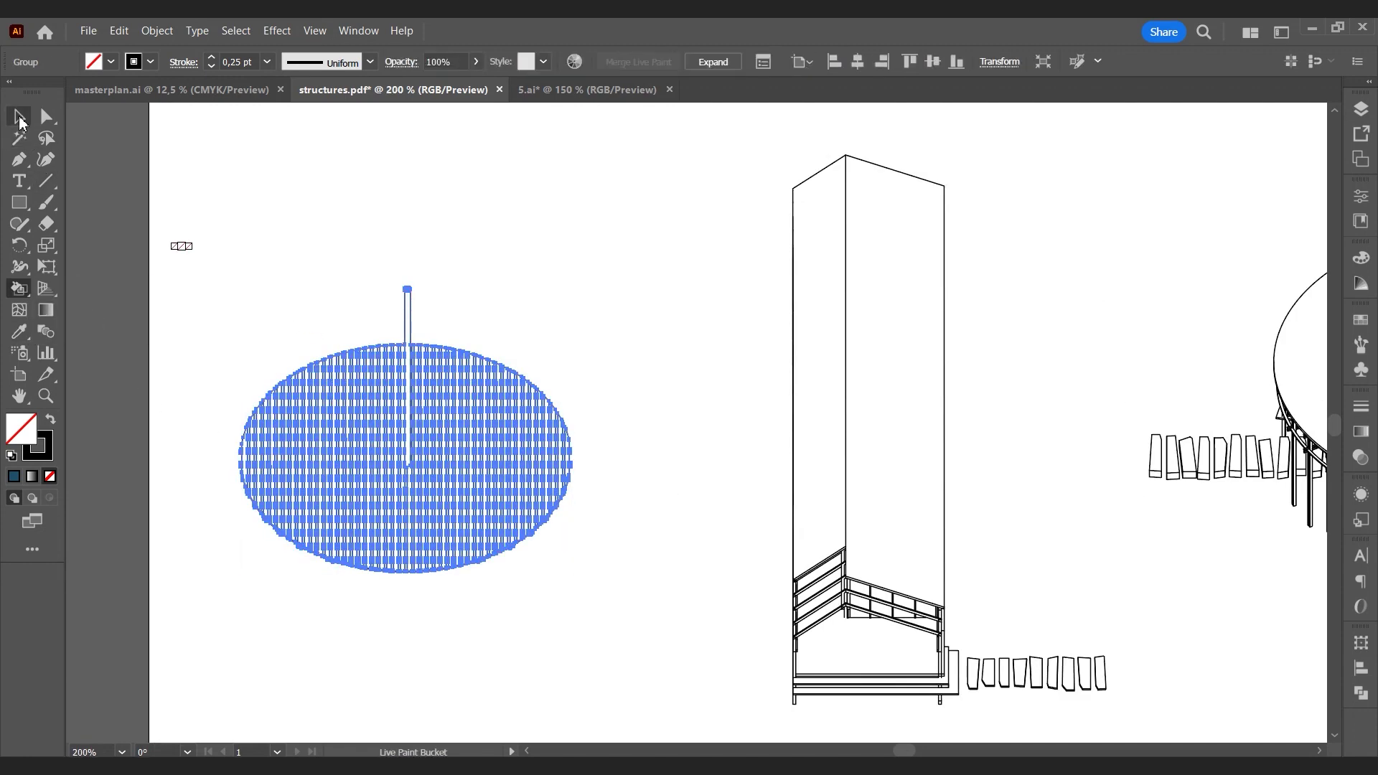
{"action": "left_click", "coordinate": [19, 118]}
{"action": "left_click", "coordinate": [307, 251]}
Step: Set the fill colour to 204F6A and paint the striped oval and its pole with the Live Paint Bucket
{"action": "double_click", "coordinate": [28, 433]}
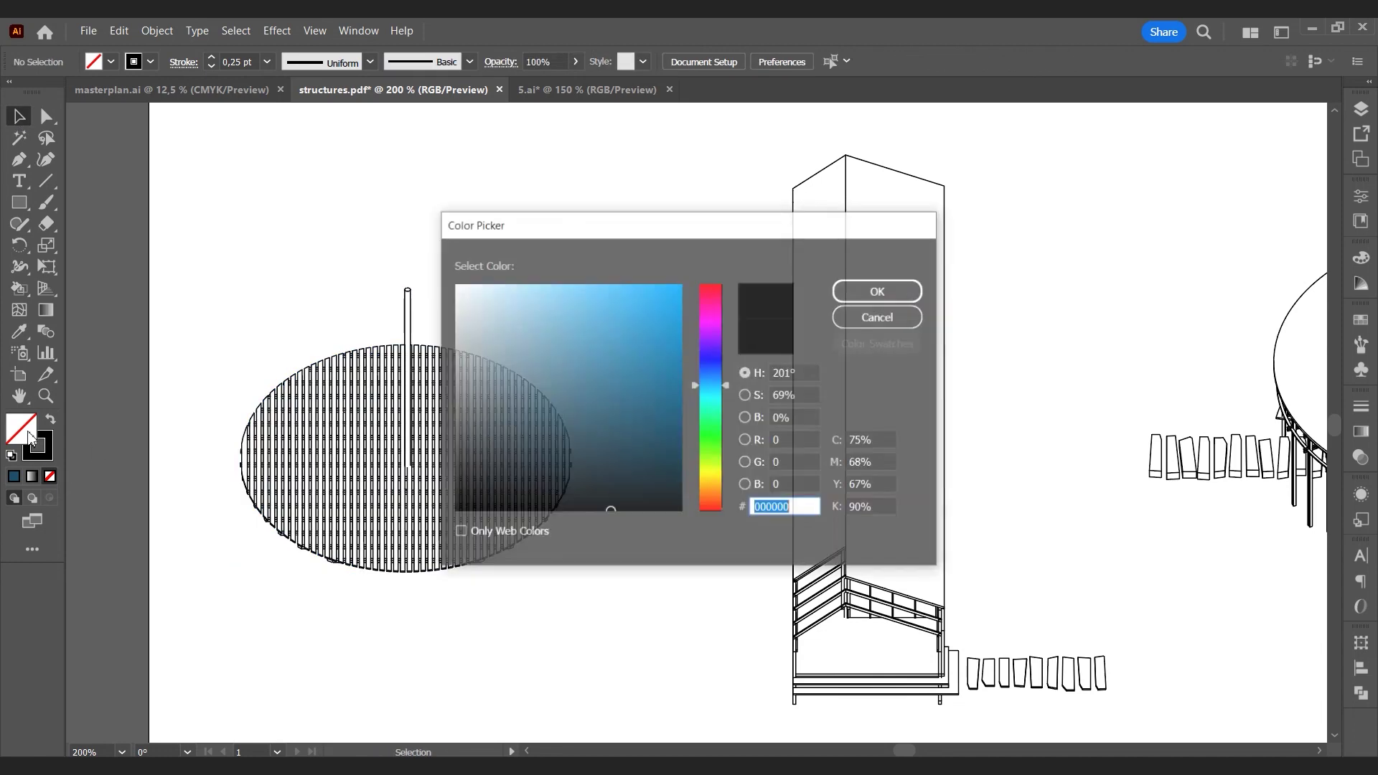
{"action": "type", "text": "204F6A"}
{"action": "left_click", "coordinate": [882, 292]}
{"action": "left_click", "coordinate": [19, 288]}
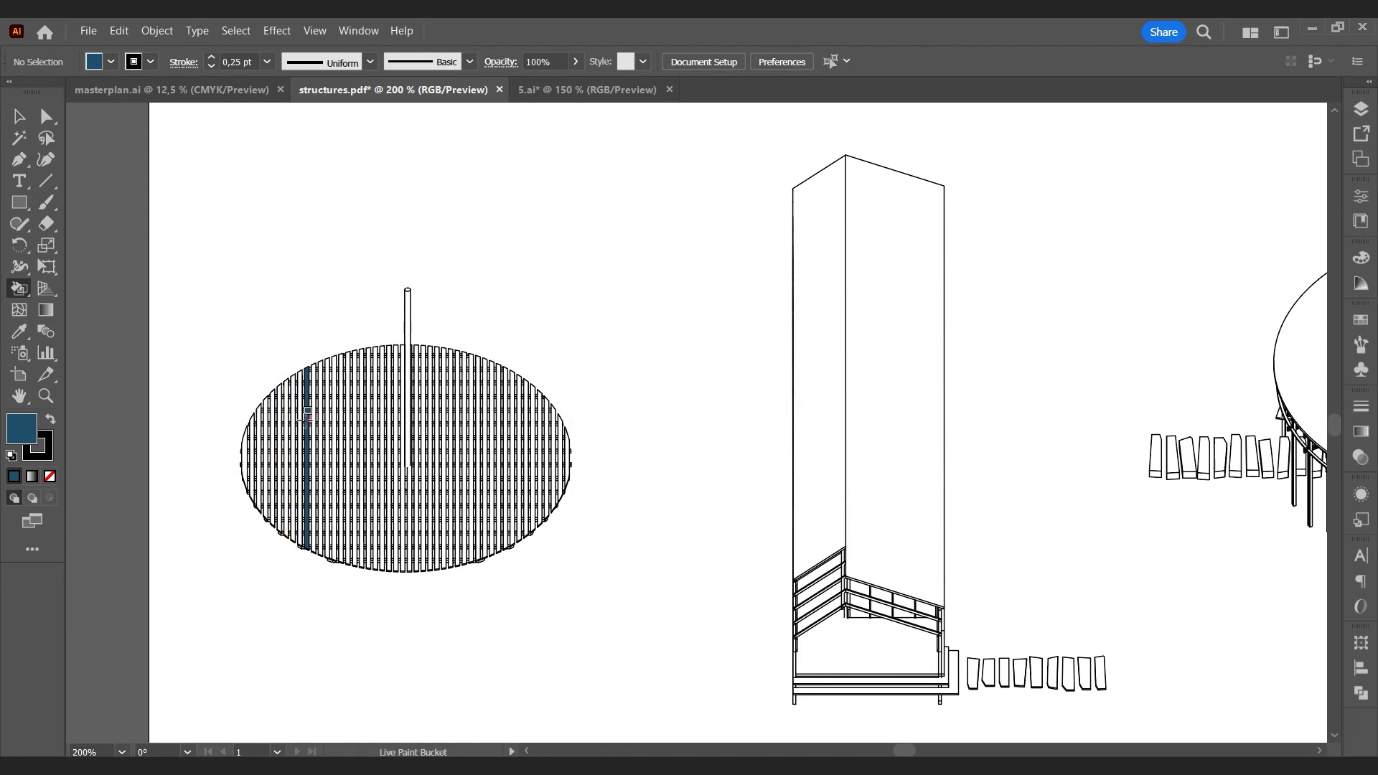
{"action": "mouse_move", "coordinate": [307, 411]}
{"action": "left_mouse_down"}
{"action": "mouse_move", "coordinate": [262, 412]}
{"action": "mouse_move", "coordinate": [394, 419]}
{"action": "mouse_move", "coordinate": [406, 465]}
{"action": "mouse_move", "coordinate": [563, 459]}
{"action": "left_mouse_up"}
Step: Change the stroke colour of the striped oval structure to white
{"action": "key", "text": "v"}
{"action": "left_click", "coordinate": [39, 446]}
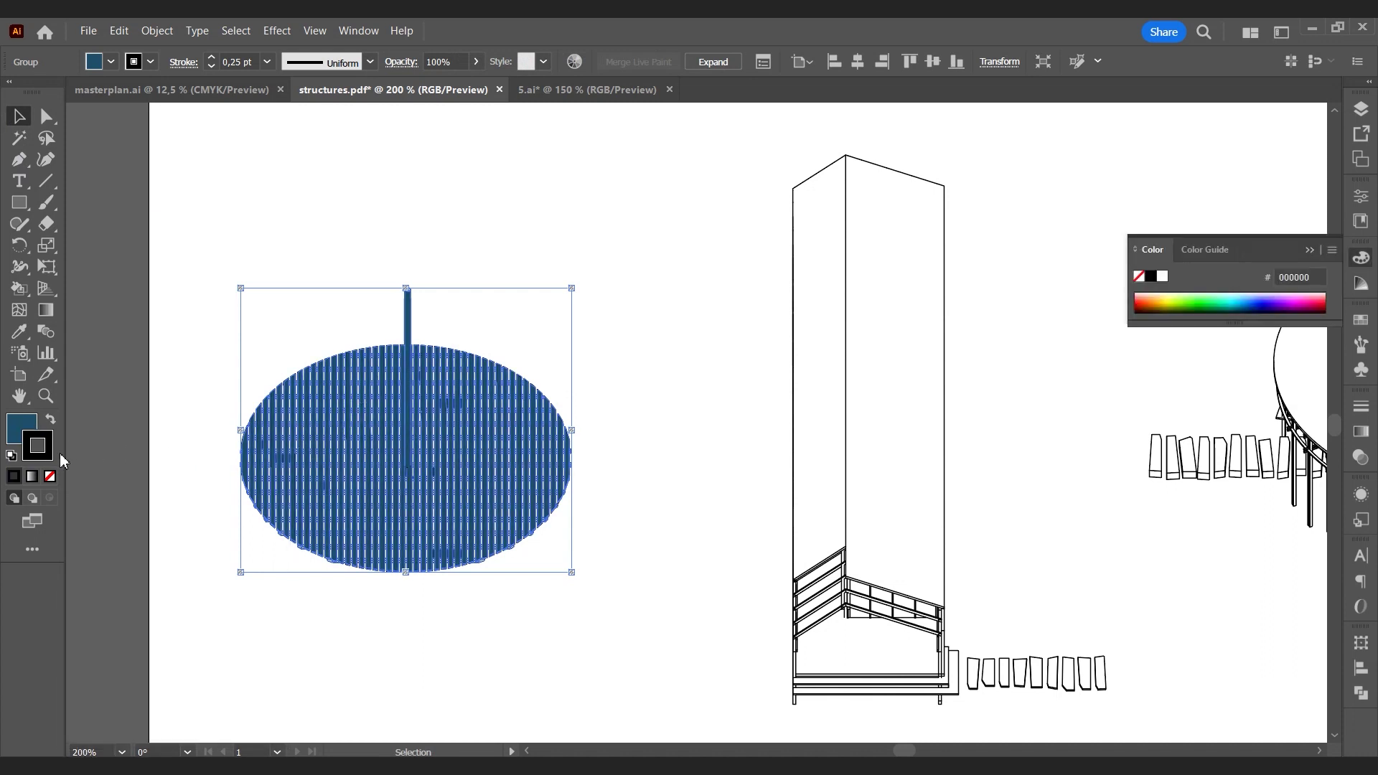
{"action": "left_click", "coordinate": [463, 280]}
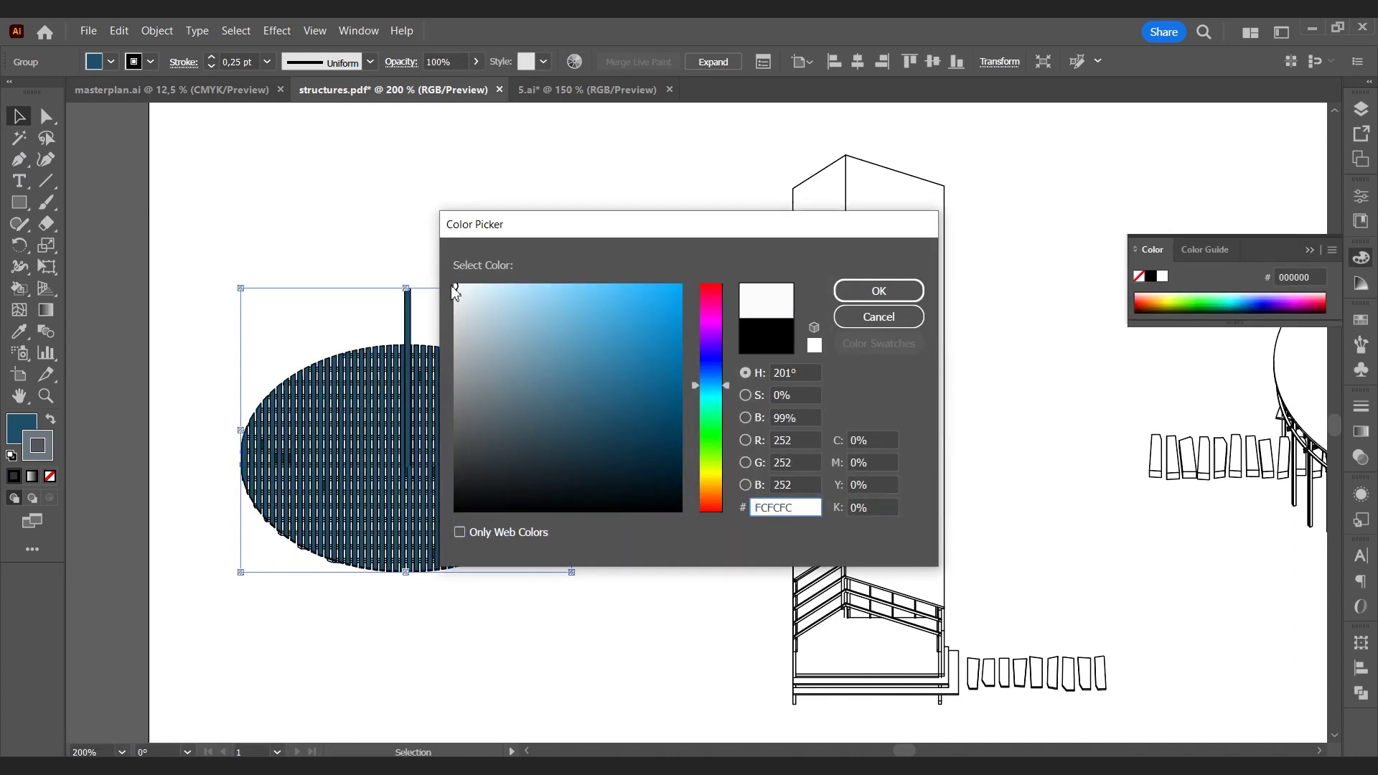
{"action": "left_click", "coordinate": [861, 291]}
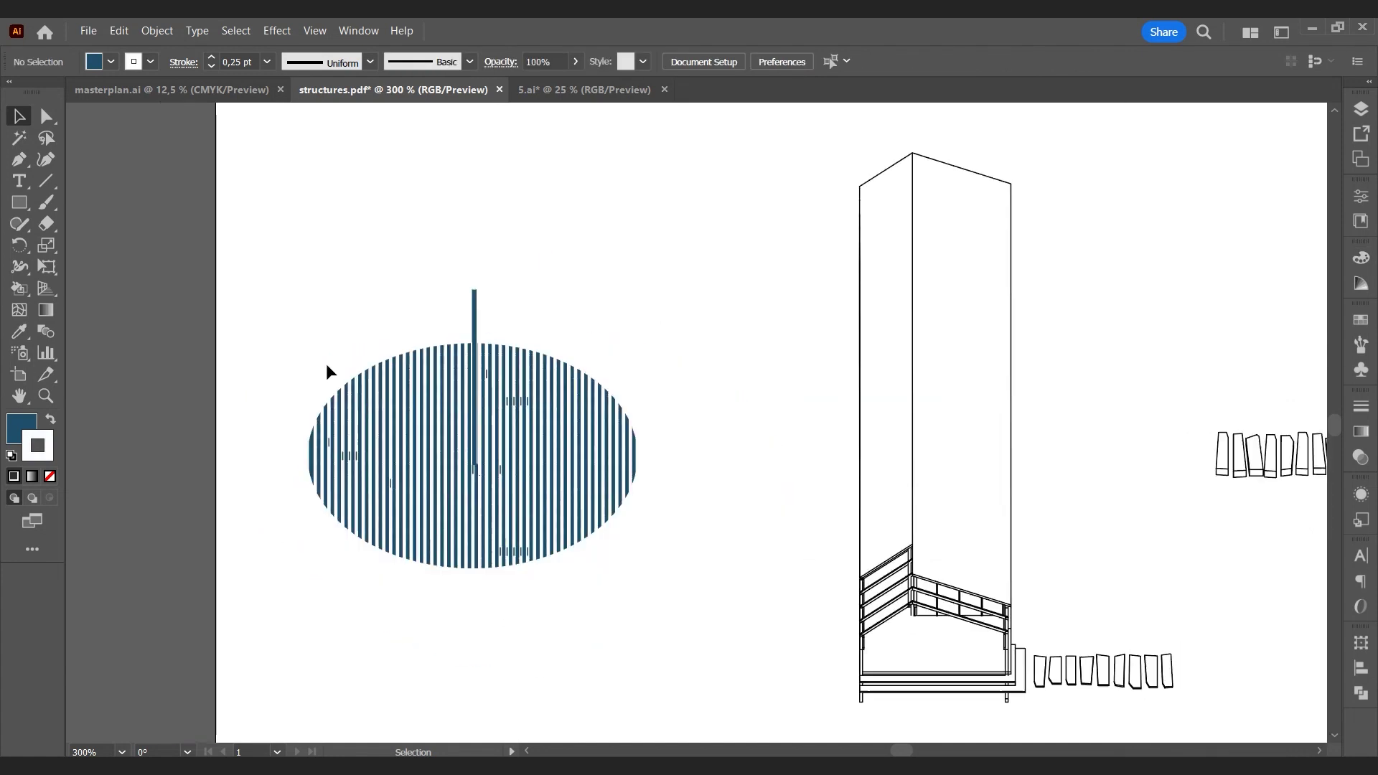
Step: Give the tall tower the same blue Live Paint fill and white stroke as the striped oval
{"action": "scroll", "coordinate": [329, 370], "scroll_direction": "down", "scroll_amount": 4}
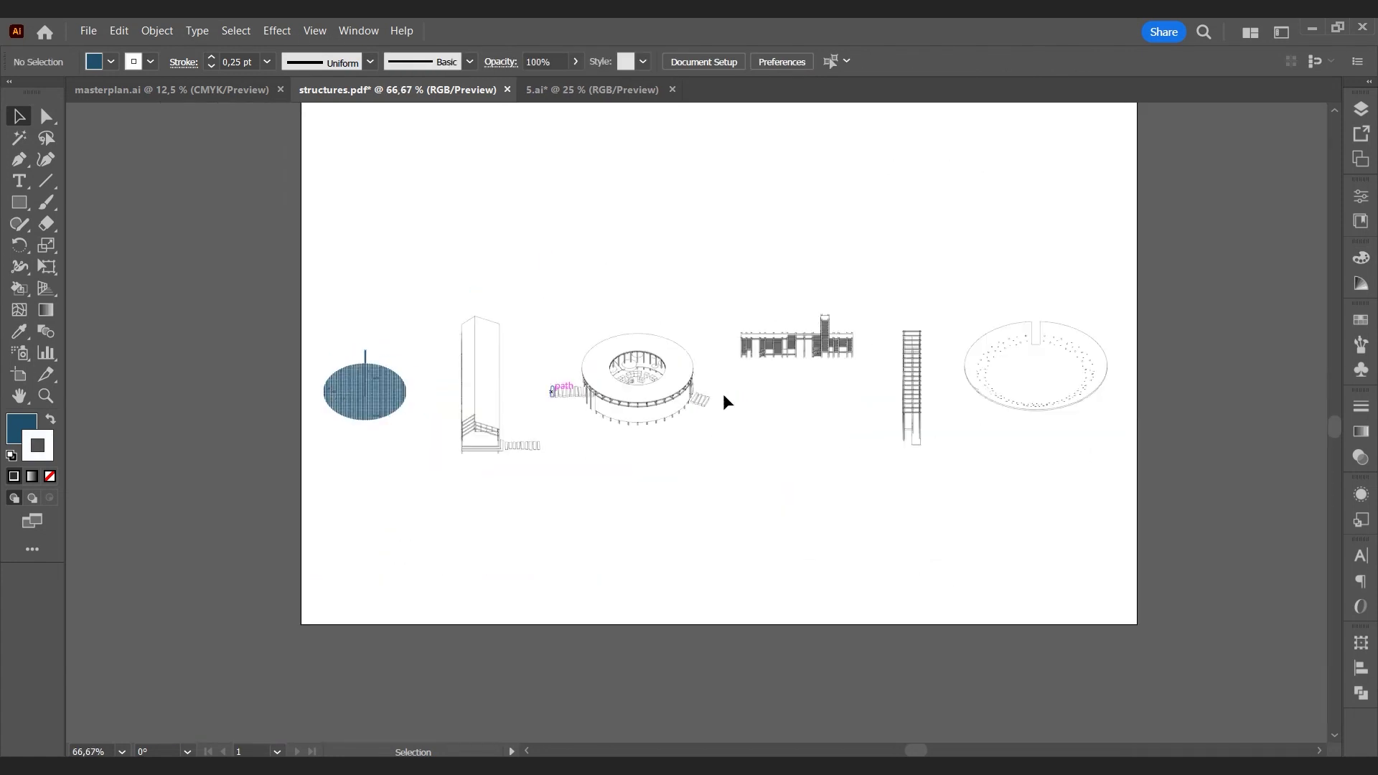
{"action": "scroll", "coordinate": [724, 398], "scroll_direction": "up", "scroll_amount": 4}
{"action": "left_click", "coordinate": [475, 457]}
{"action": "key", "text": "i"}
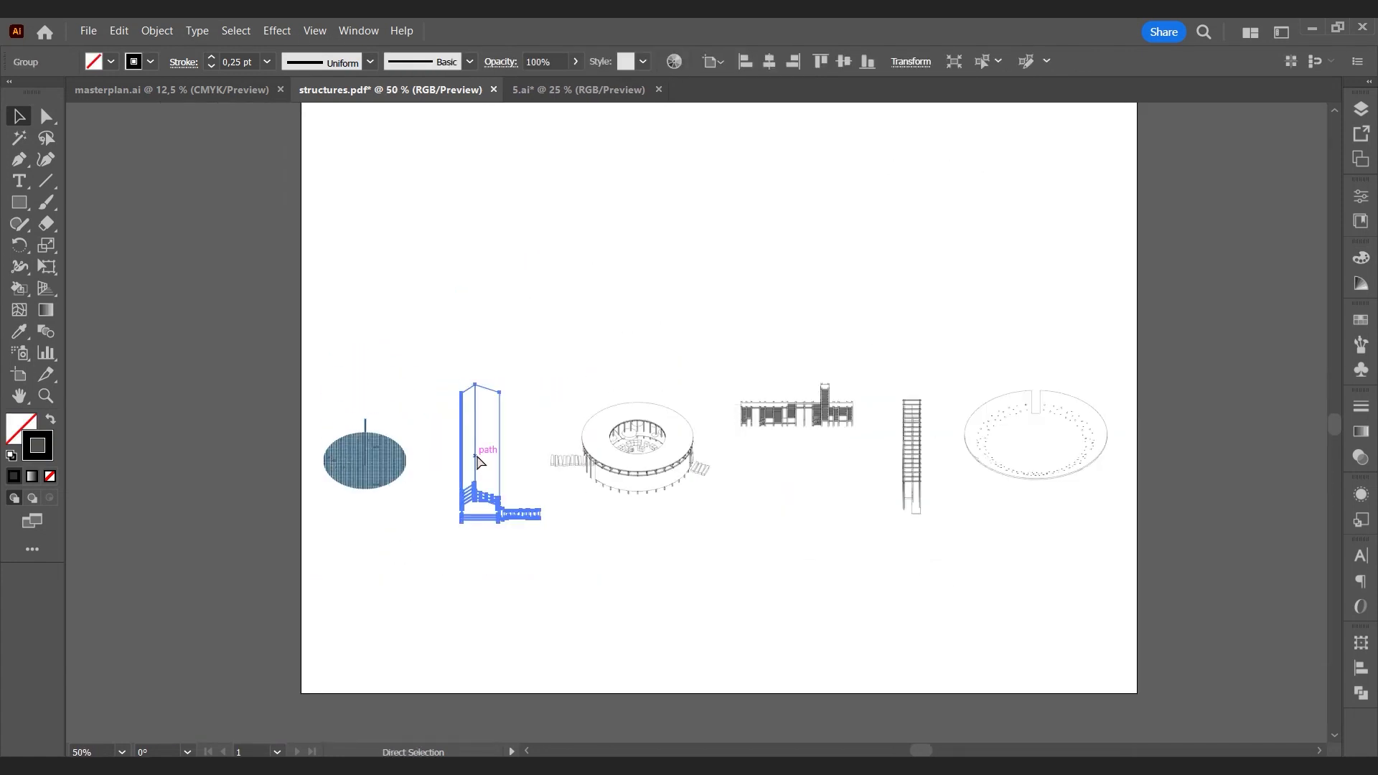
{"action": "left_click", "coordinate": [381, 457]}
{"action": "key", "text": "v"}
{"action": "left_click", "coordinate": [520, 443]}
Step: Apply the same blue fill and white stroke to the ring-shaped building, long building, ladder-like tower and dotted disc
{"action": "left_click", "coordinate": [630, 455]}
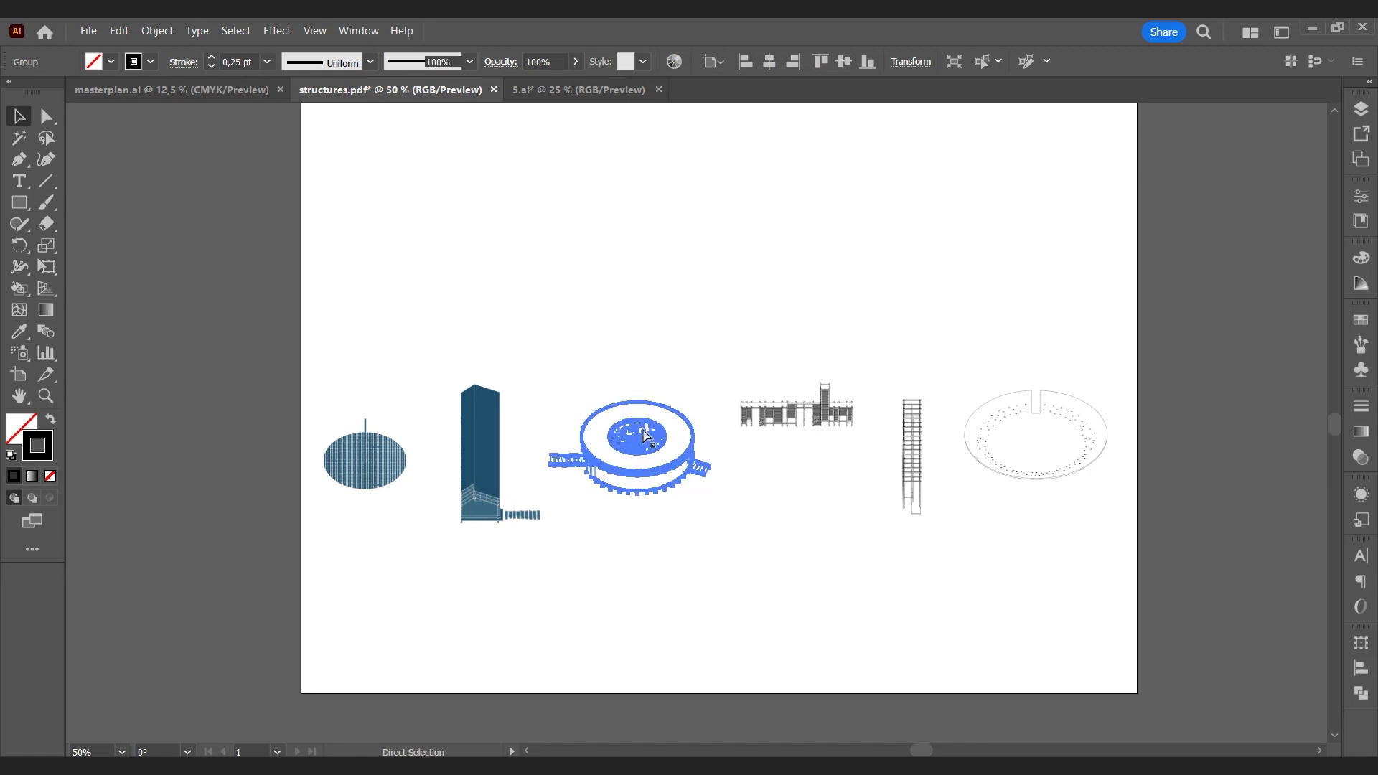
{"action": "key", "text": "ctrl+F2"}
{"action": "left_click", "coordinate": [725, 429]}
{"action": "left_click", "coordinate": [776, 418]}
{"action": "left_click", "coordinate": [821, 351]}
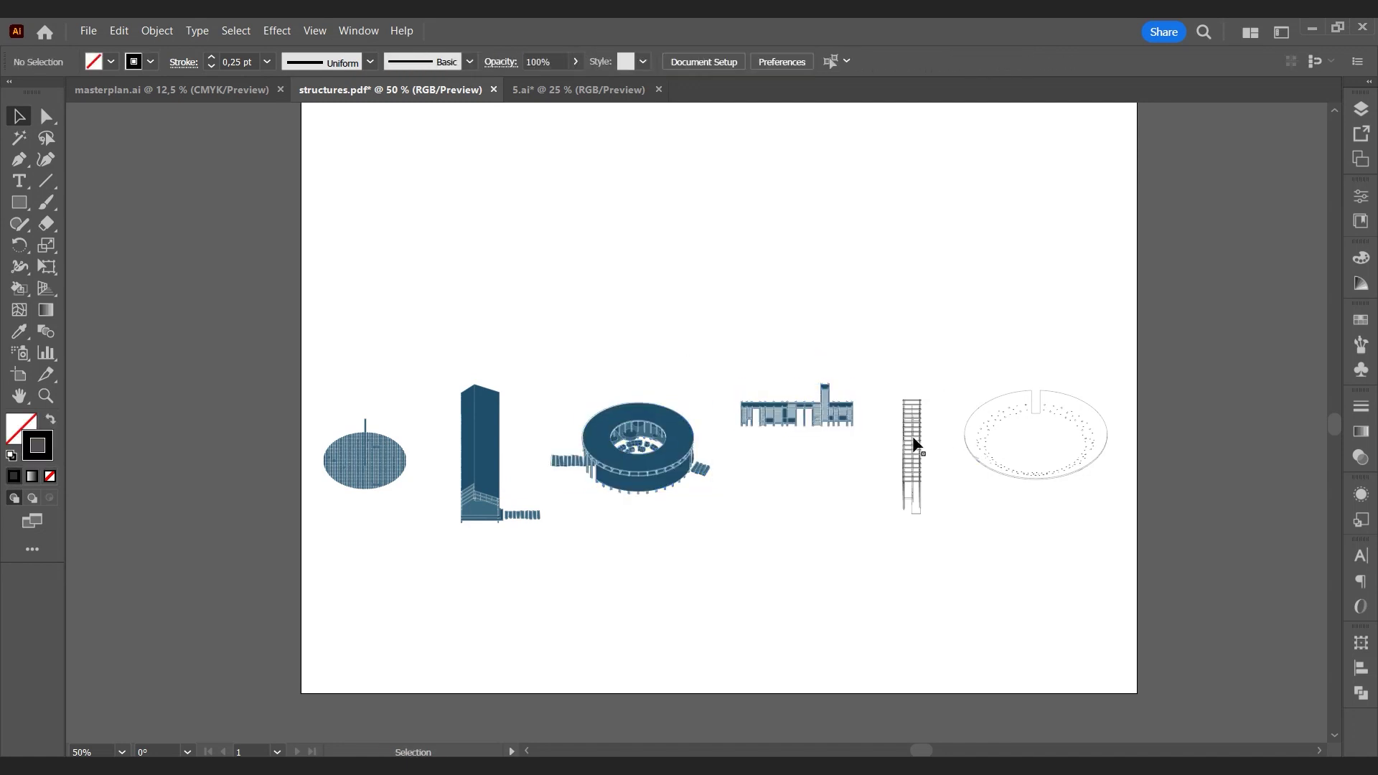
{"action": "left_click", "coordinate": [911, 436]}
{"action": "left_click", "coordinate": [954, 385]}
{"action": "left_click", "coordinate": [1033, 419]}
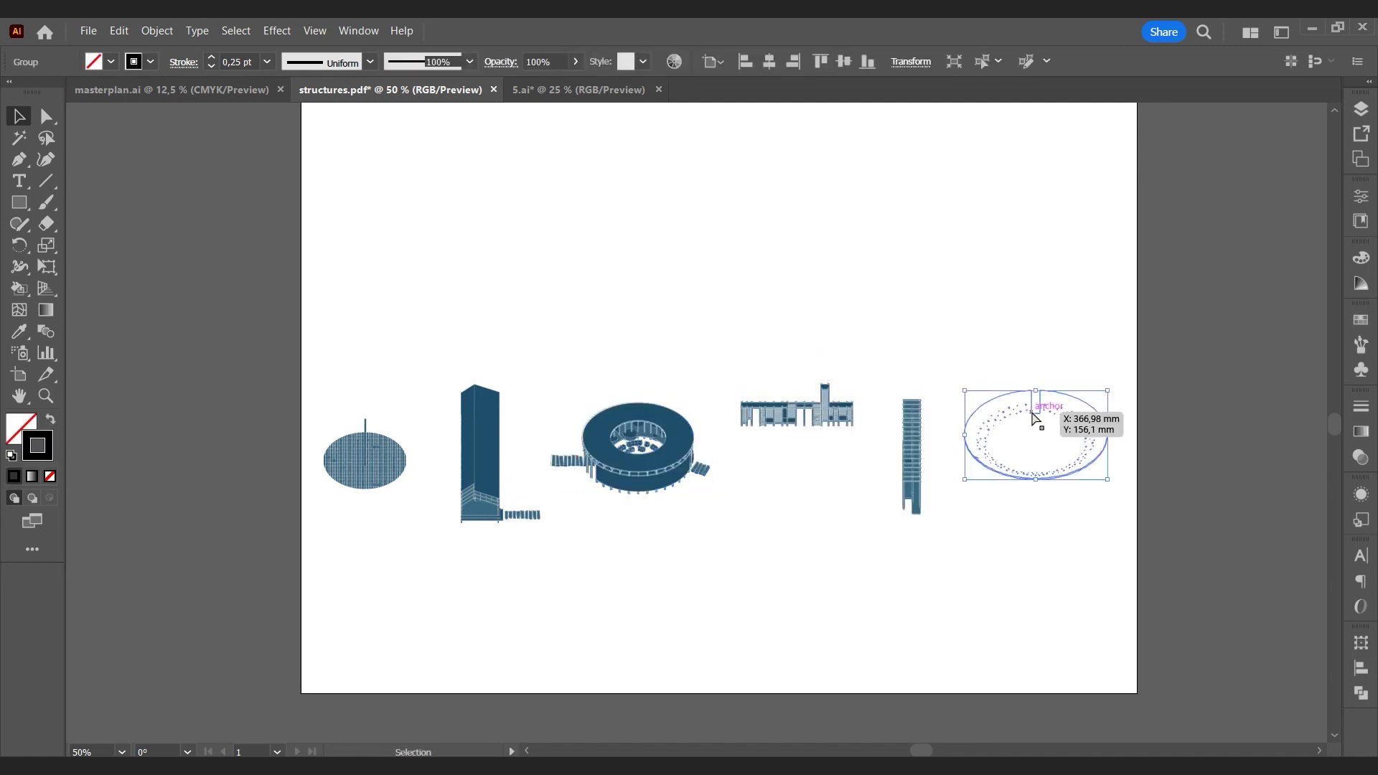
{"action": "left_click", "coordinate": [1075, 333]}
Step: Copy all six coloured structures into masterplan.ai and distribute them across the map at their sites
{"action": "left_click", "coordinate": [1039, 429]}
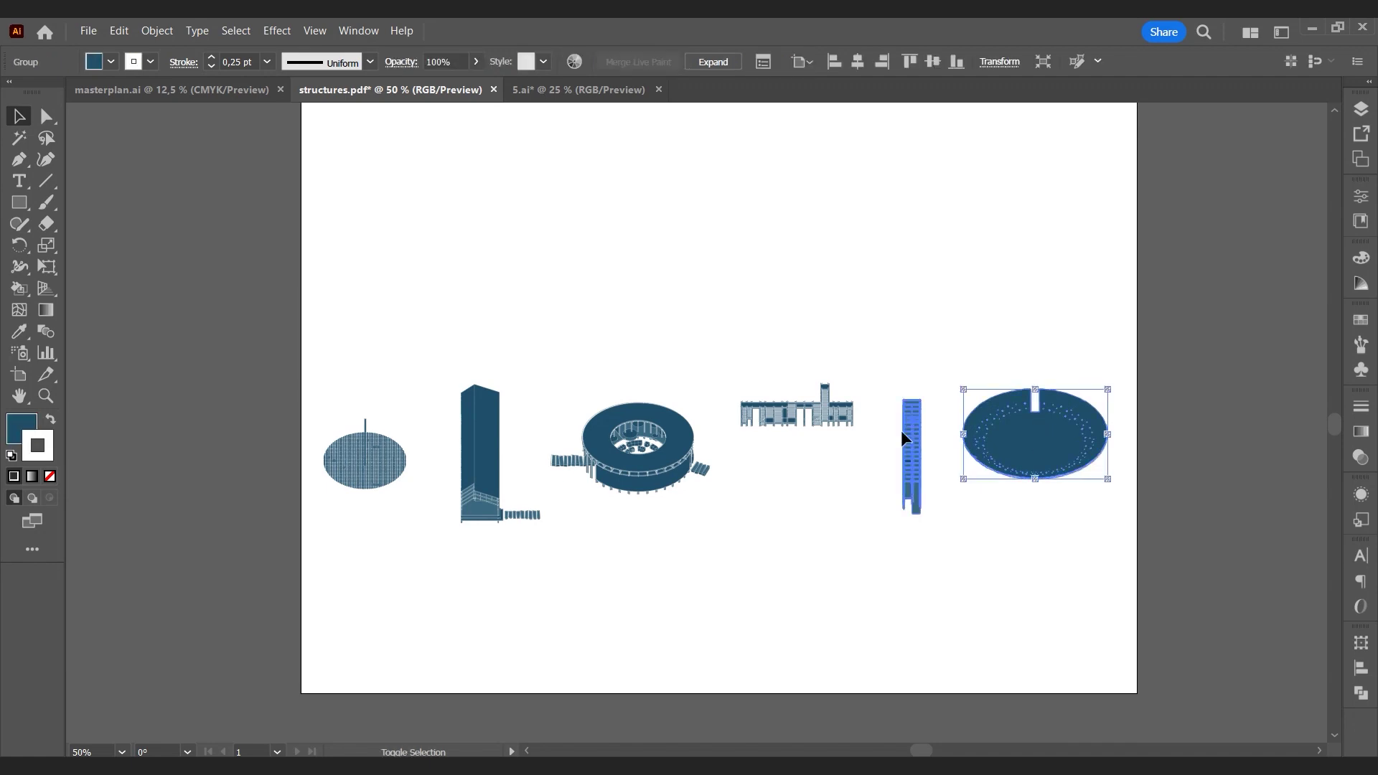
{"action": "left_click", "coordinate": [909, 438], "text": "shift"}
{"action": "left_click", "coordinate": [802, 415], "text": "shift"}
{"action": "left_click", "coordinate": [560, 460], "text": "shift"}
{"action": "left_click", "coordinate": [479, 452], "text": "shift"}
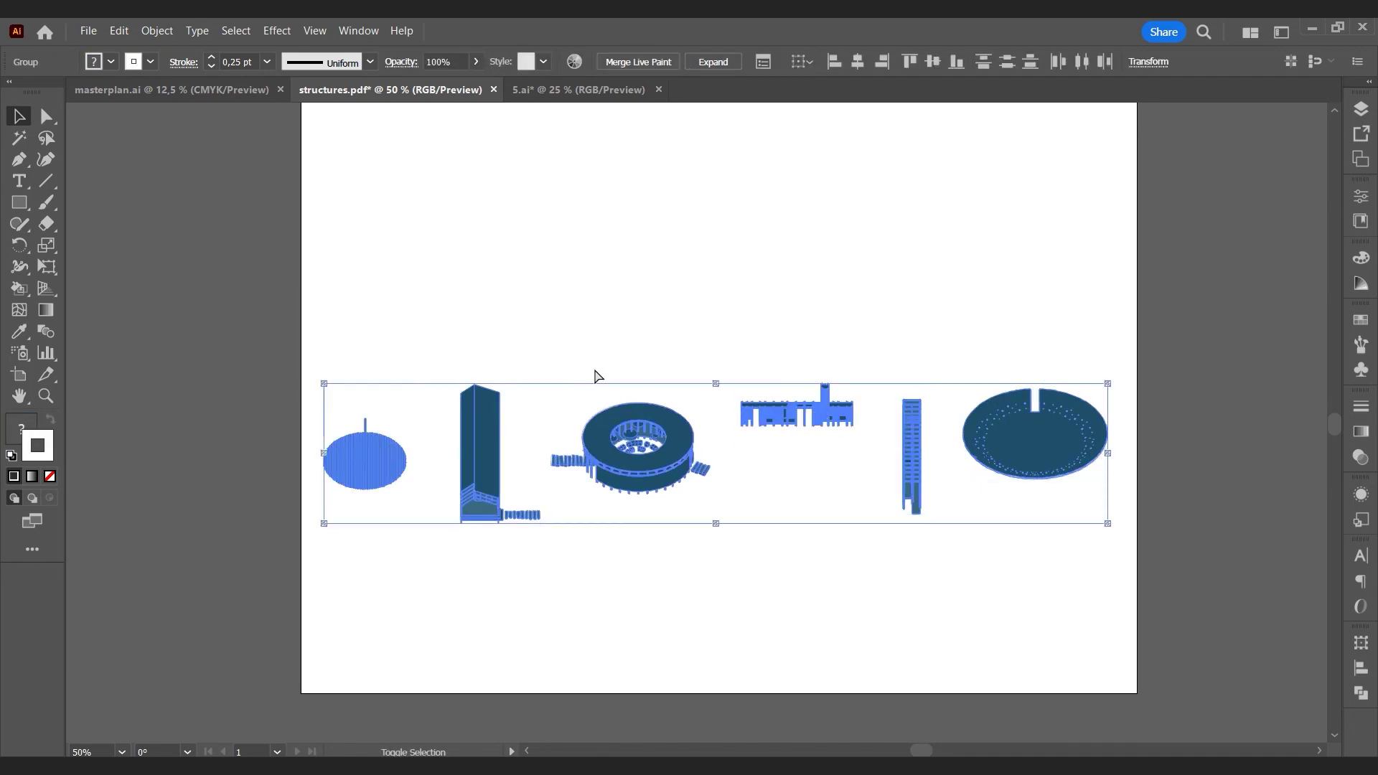
{"action": "left_click", "coordinate": [643, 343]}
{"action": "left_click", "coordinate": [215, 91]}
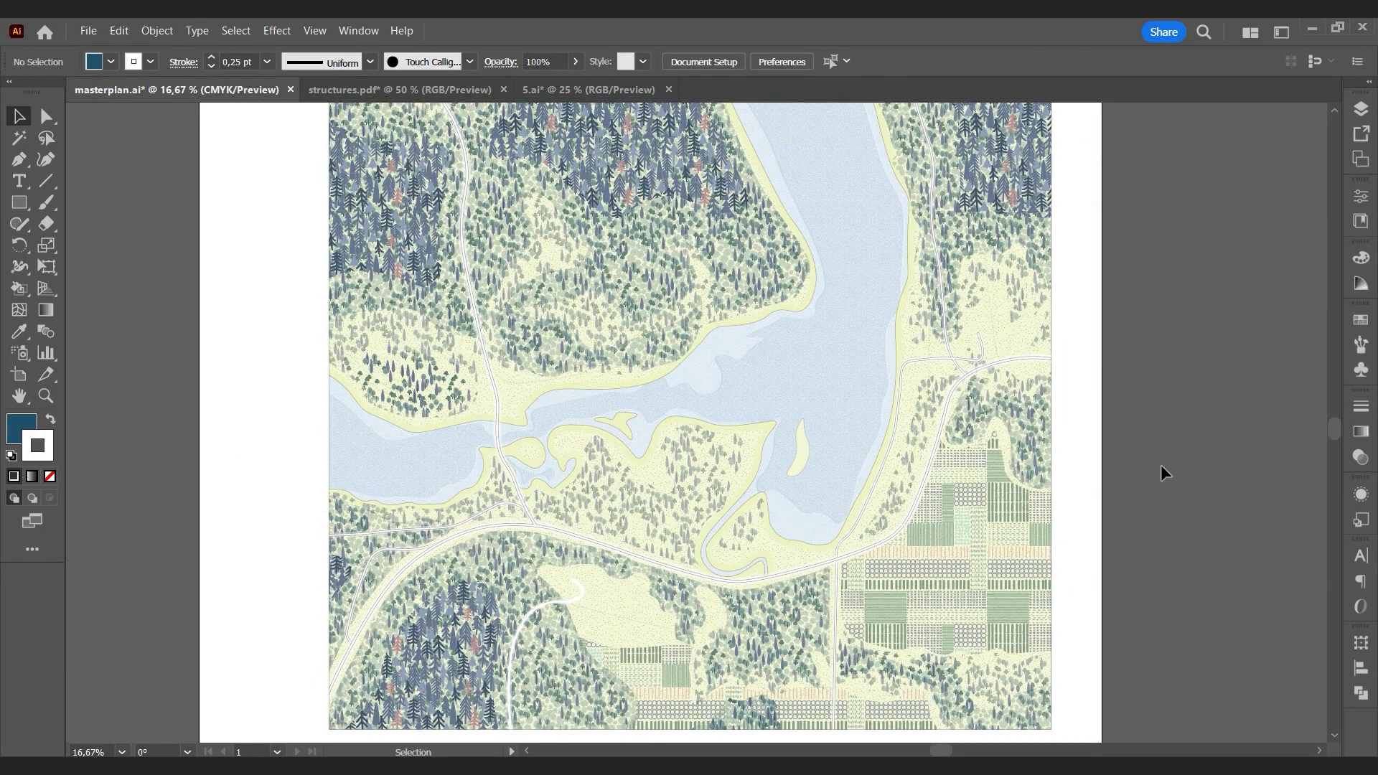
{"action": "key", "text": "ctrl+v"}
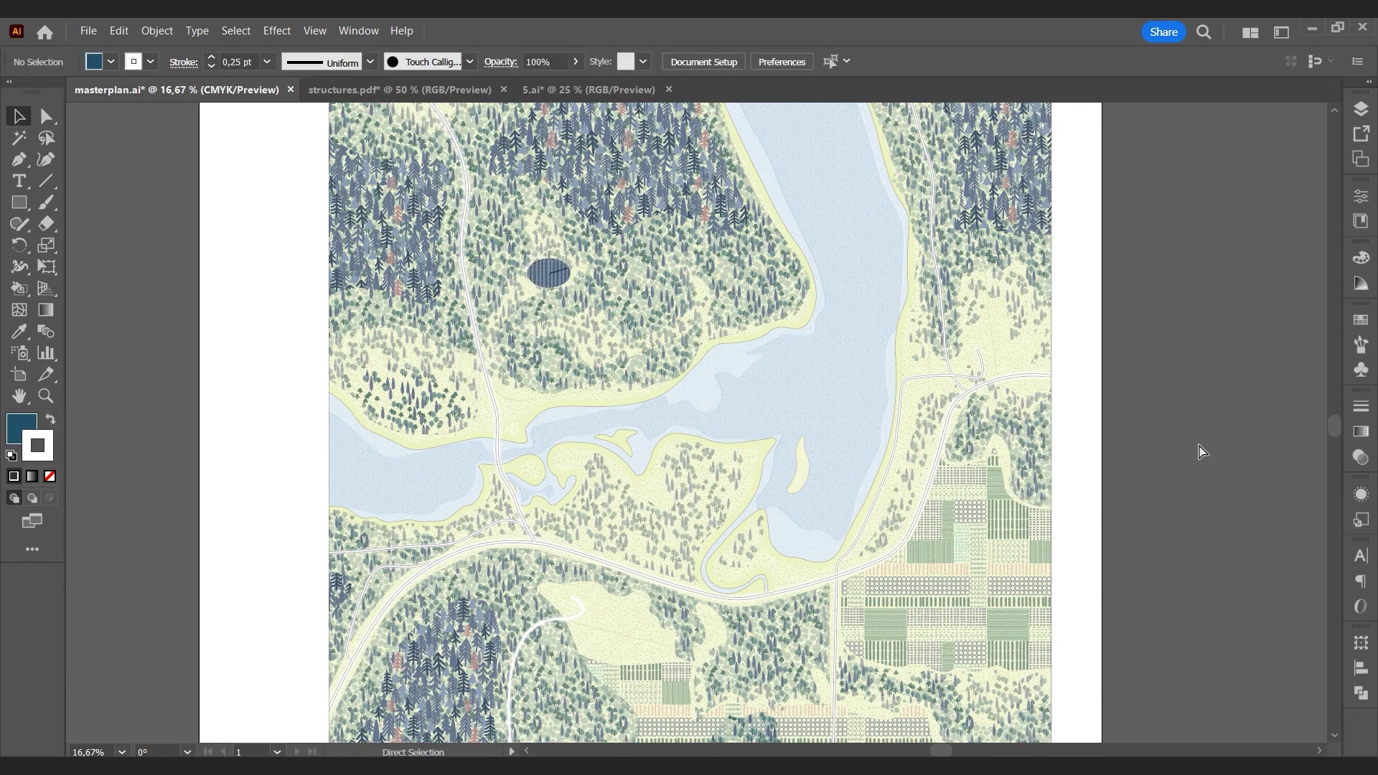
{"action": "left_click", "coordinate": [1199, 444]}
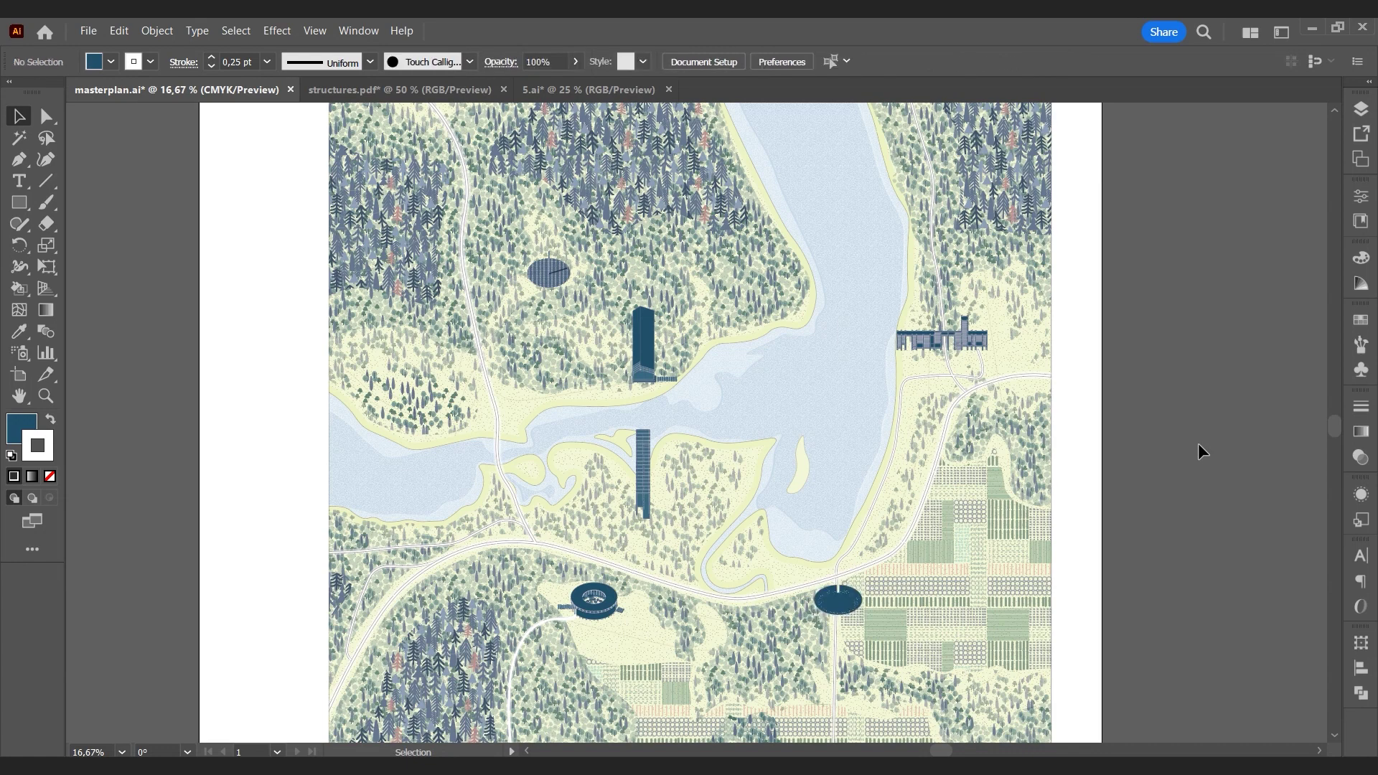
Step: Draw an arc with the Curvature tool from the tall tower across the river to the long building
{"action": "key", "text": "shift+asciitilde"}
{"action": "left_click", "coordinate": [641, 294]}
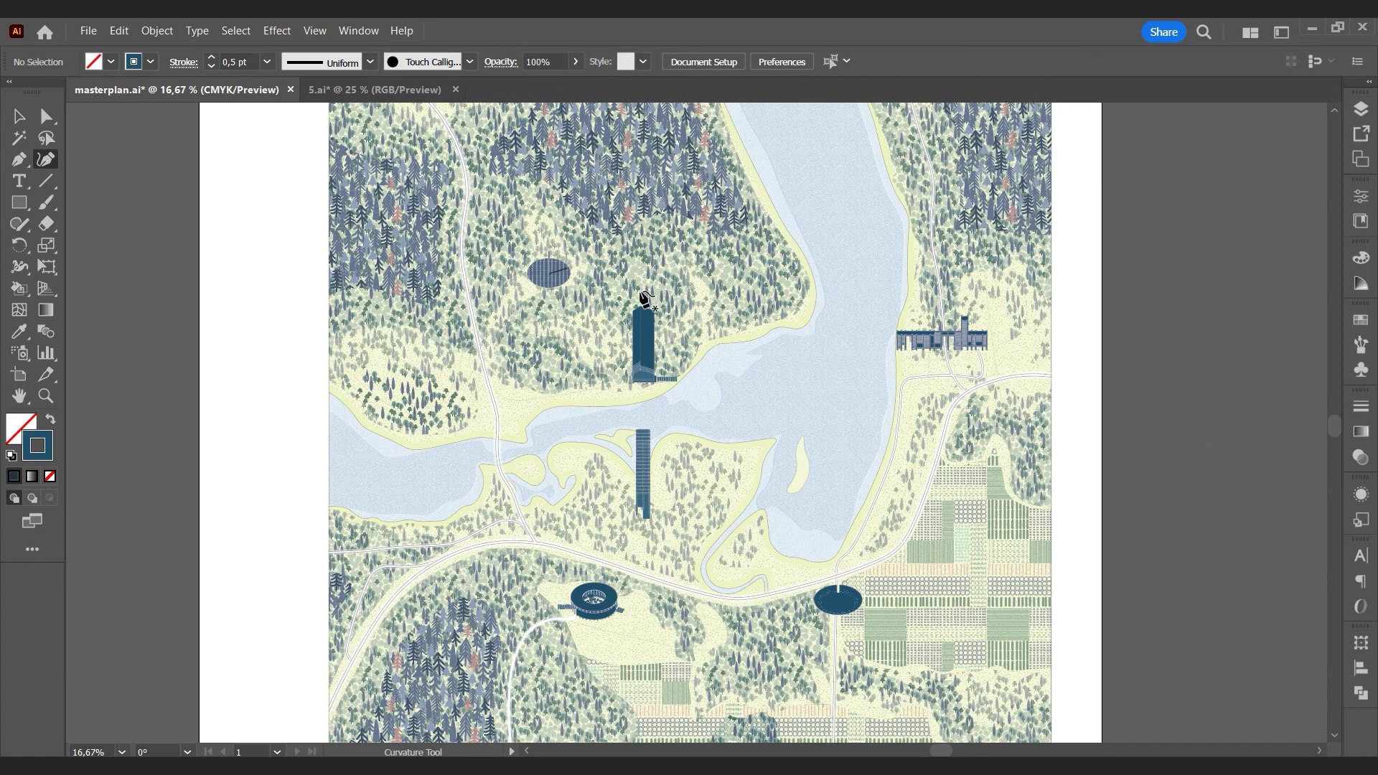
{"action": "left_click", "coordinate": [913, 299]}
{"action": "left_click_drag", "start_coordinate": [890, 306], "coordinate": [844, 214]}
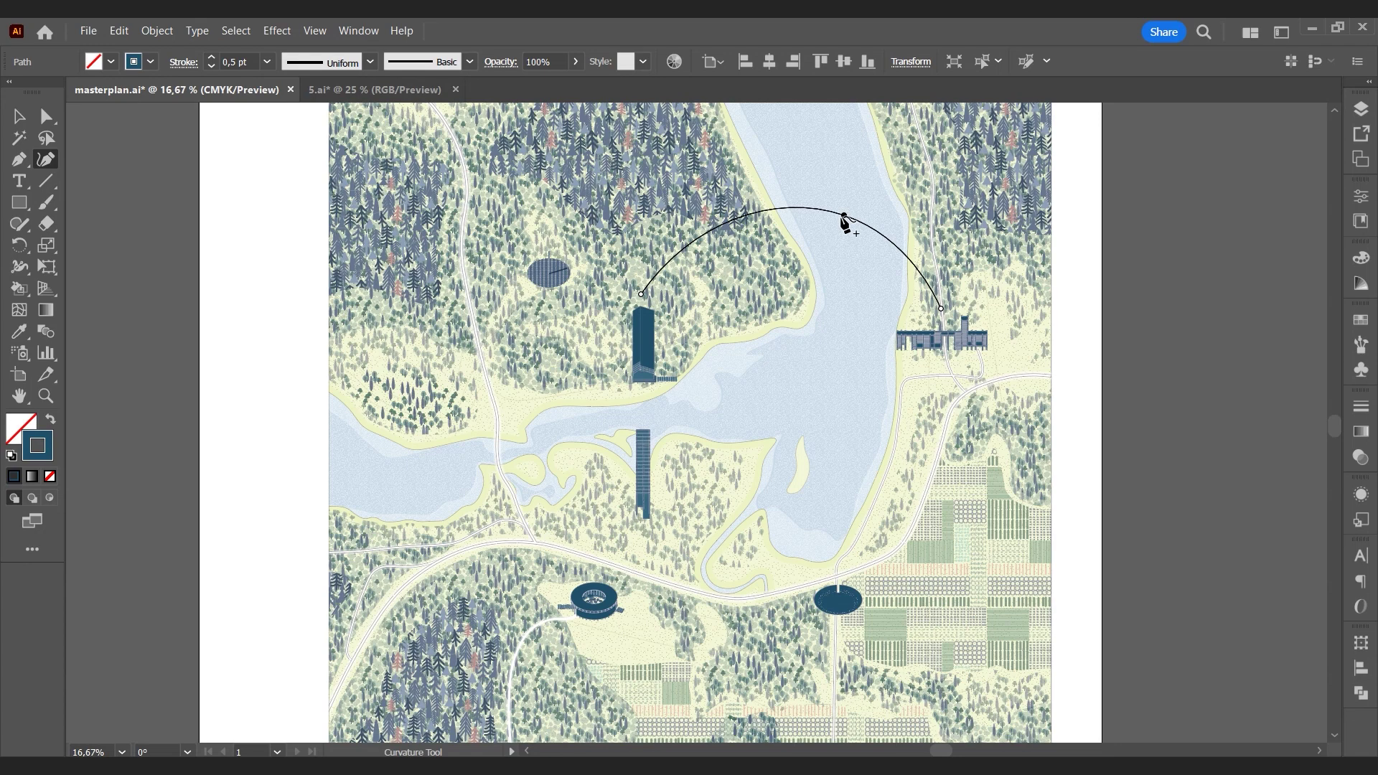
Step: Style the arc with a 3 pt dashed stroke, 12 pt dashes and an arrowhead at its end
{"action": "left_click", "coordinate": [267, 63]}
{"action": "left_click", "coordinate": [289, 179]}
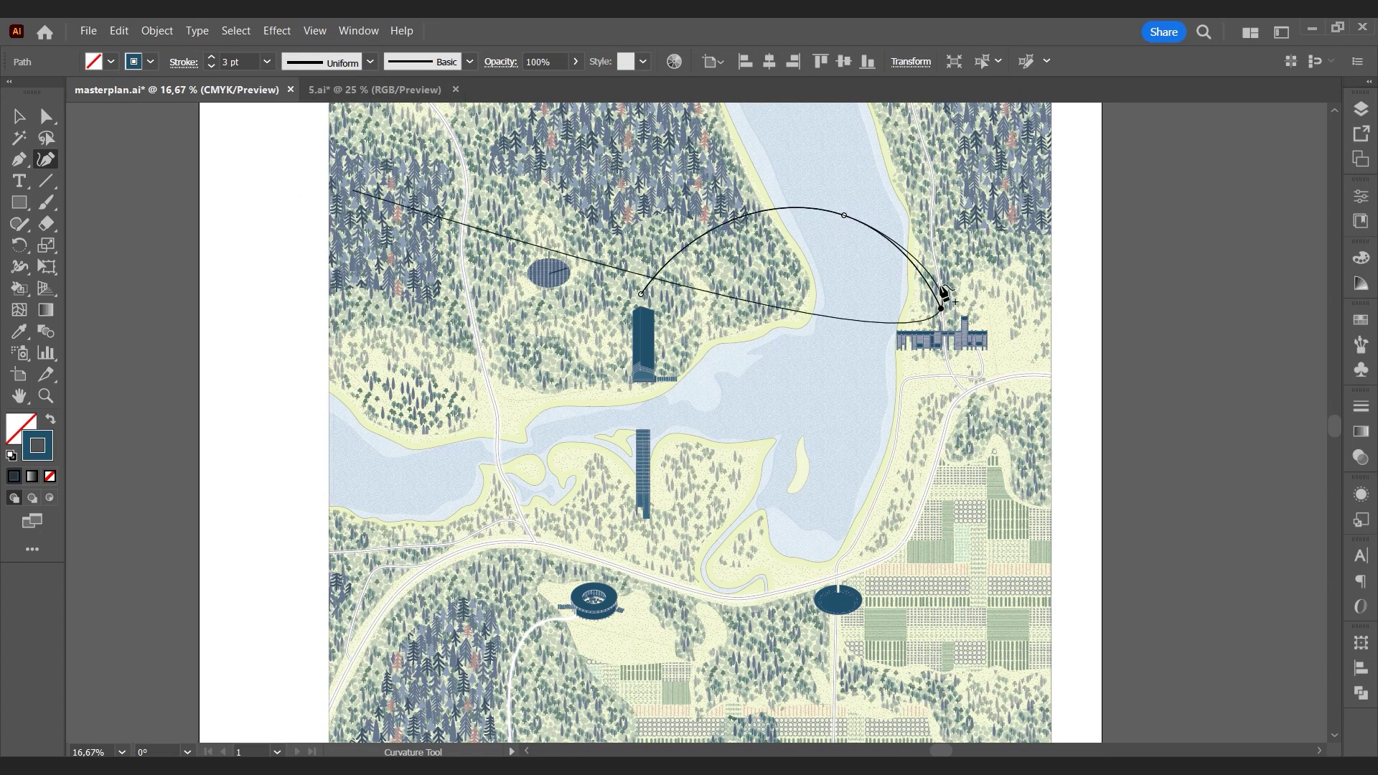
{"action": "left_click", "coordinate": [1363, 411]}
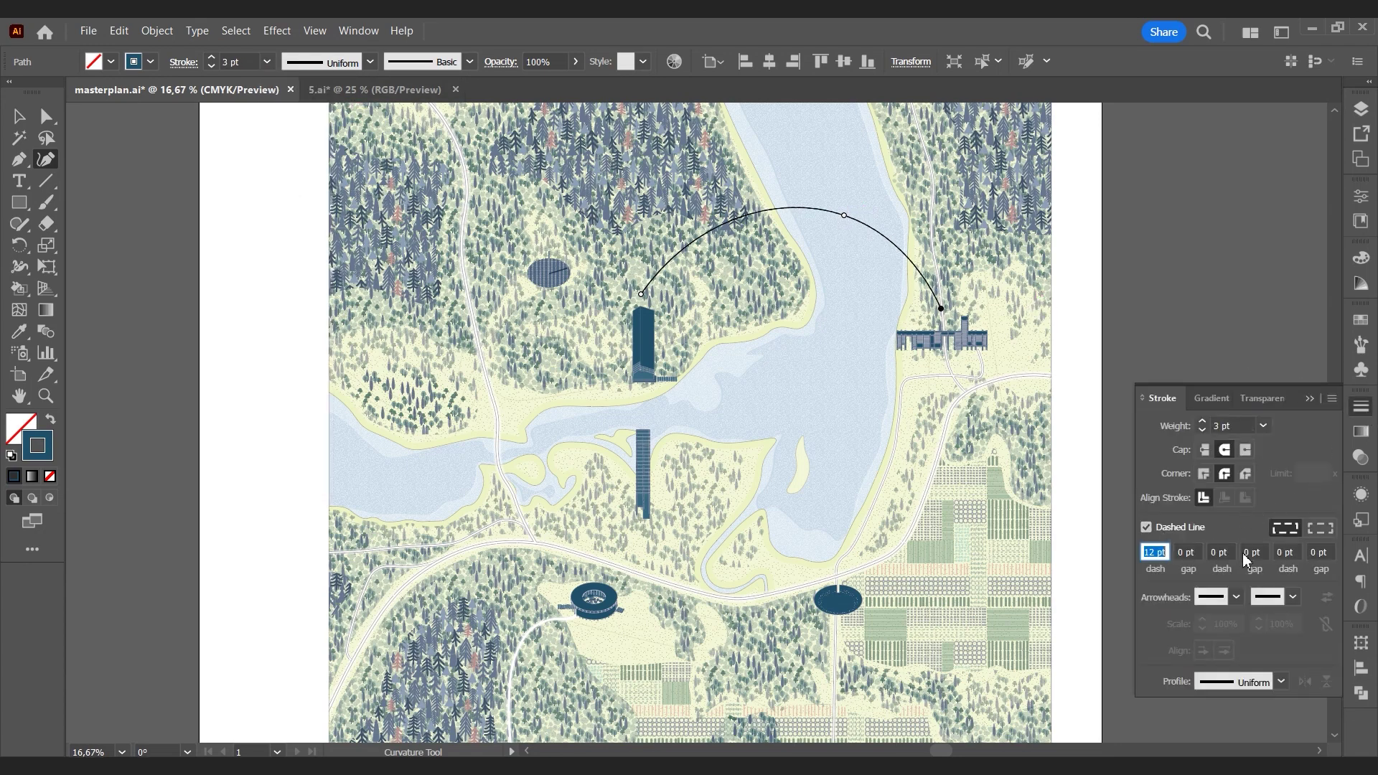
{"action": "left_click", "coordinate": [1292, 597]}
{"action": "left_click", "coordinate": [1225, 536]}
{"action": "left_click", "coordinate": [1310, 400]}
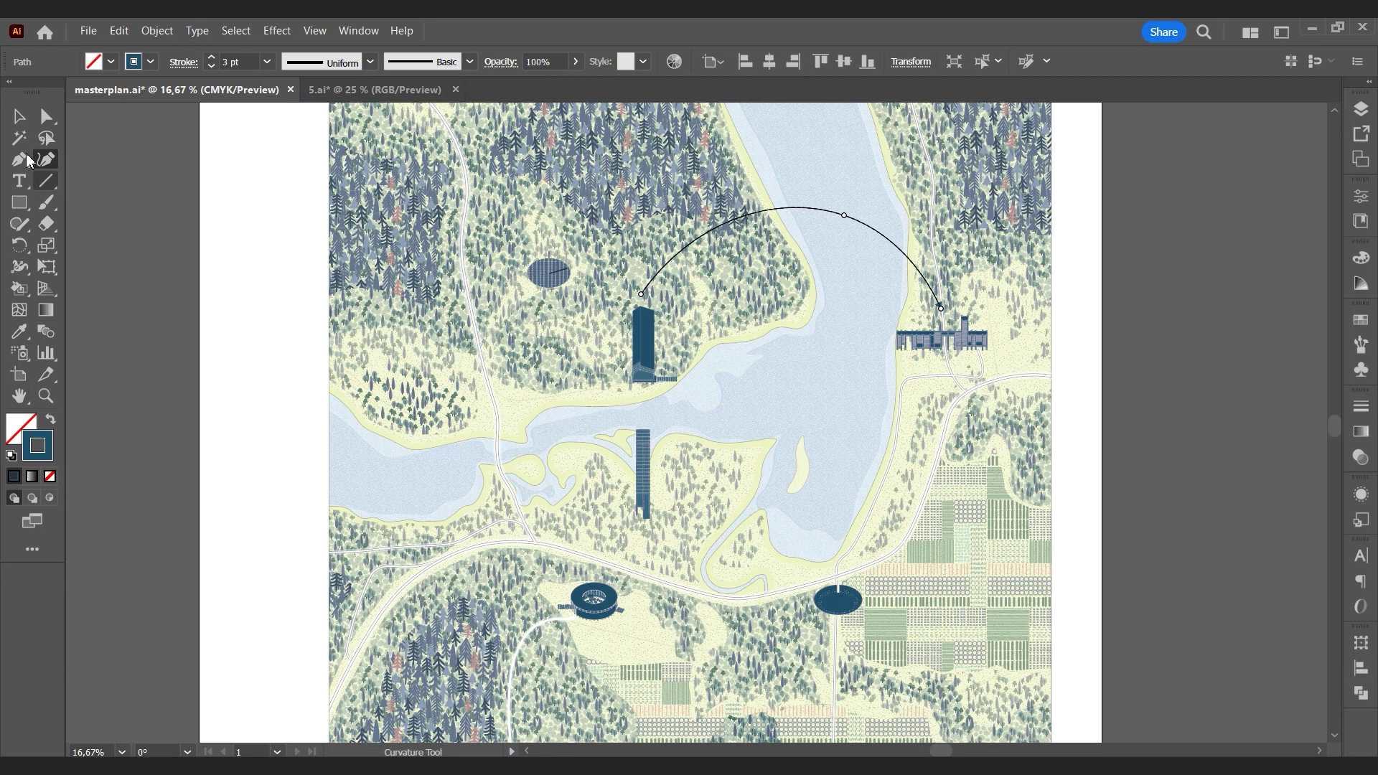
Step: Link the remaining structures across the map with curved arrows in the same 3 pt dashed style
{"action": "left_click", "coordinate": [19, 115]}
{"action": "left_click", "coordinate": [223, 211]}
{"action": "key", "text": "ctrl+f"}
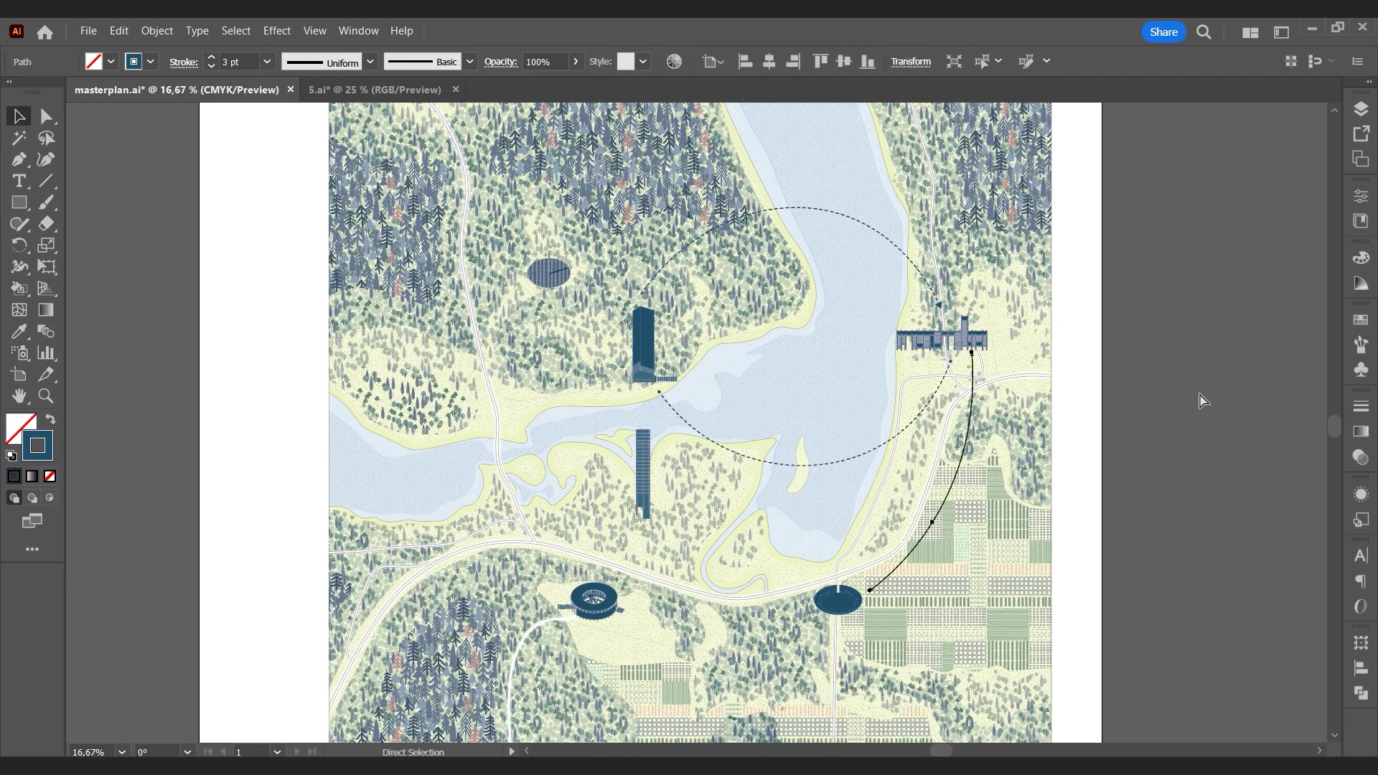
{"action": "key", "text": "ctrl+shift+z"}
{"action": "key", "text": "ctrl+shift+z"}
{"action": "key", "text": "ctrl+shift+z"}
{"action": "key", "text": "ctrl+shift+z"}
{"action": "key", "text": "ctrl+shift+z"}
{"action": "key", "text": "ctrl+shift+z"}
{"action": "key", "text": "ctrl+shift+z"}
{"action": "key", "text": "ctrl+shift+z"}
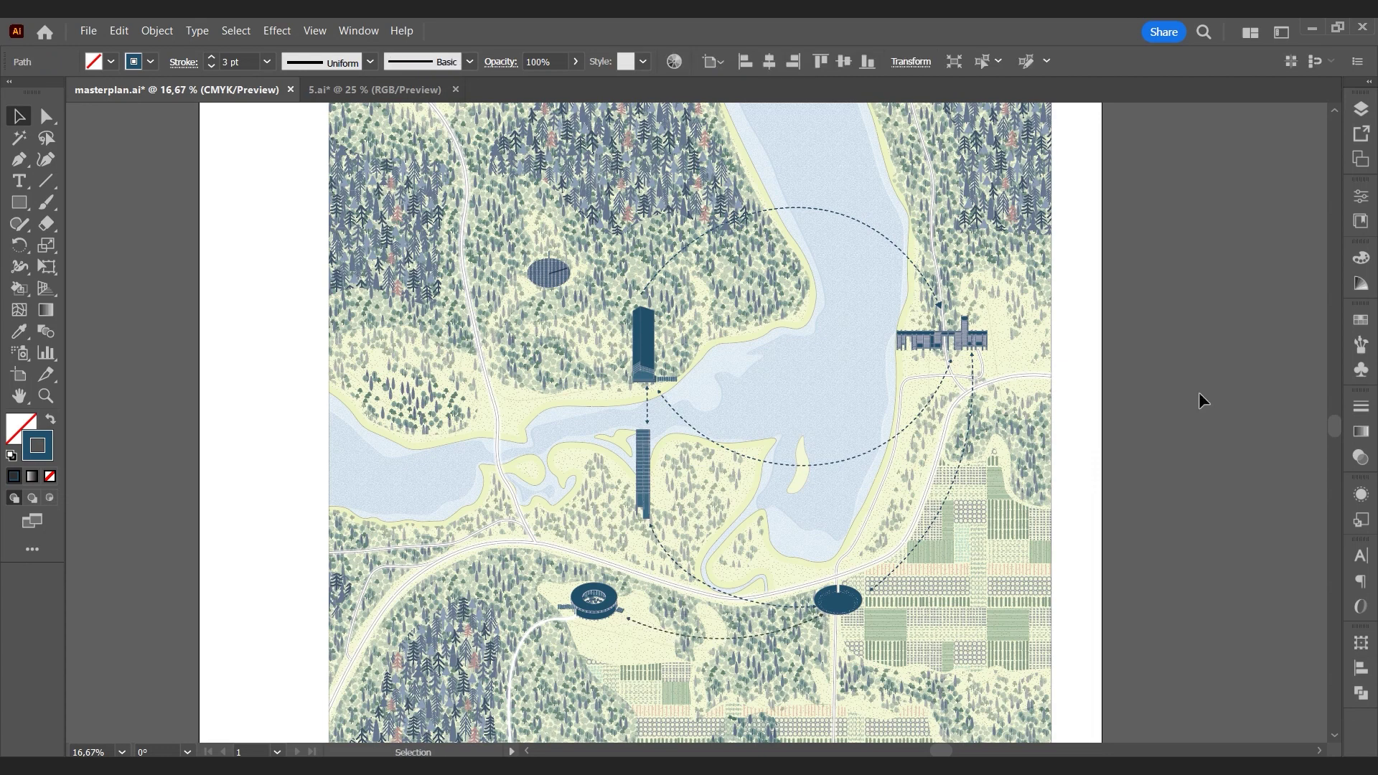
{"action": "left_click", "coordinate": [1199, 392]}
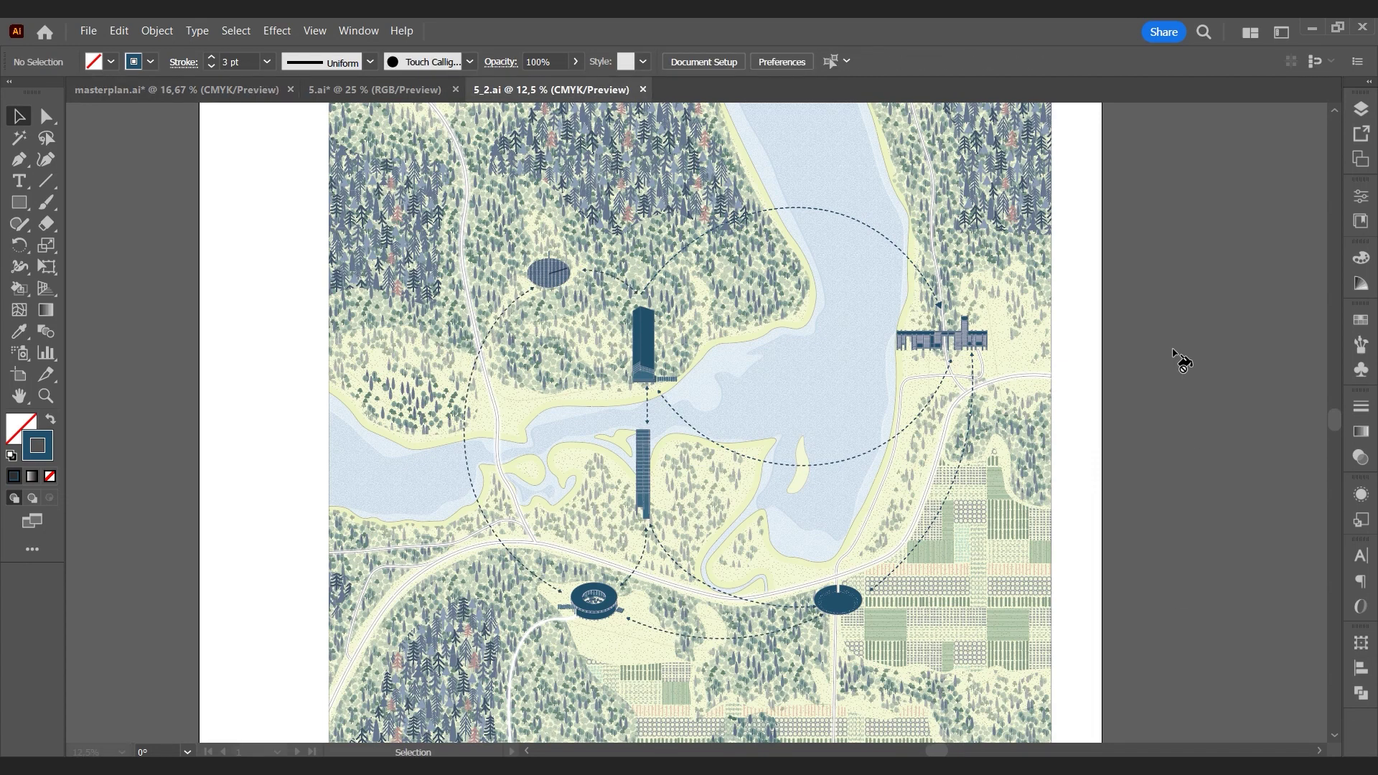
Step: Copy the blue rowing boat from 5_2.ai into masterplan.ai, scale it down and place it on the river beside the tall tower
{"action": "scroll", "coordinate": [1119, 367], "scroll_direction": "down", "scroll_amount": 1}
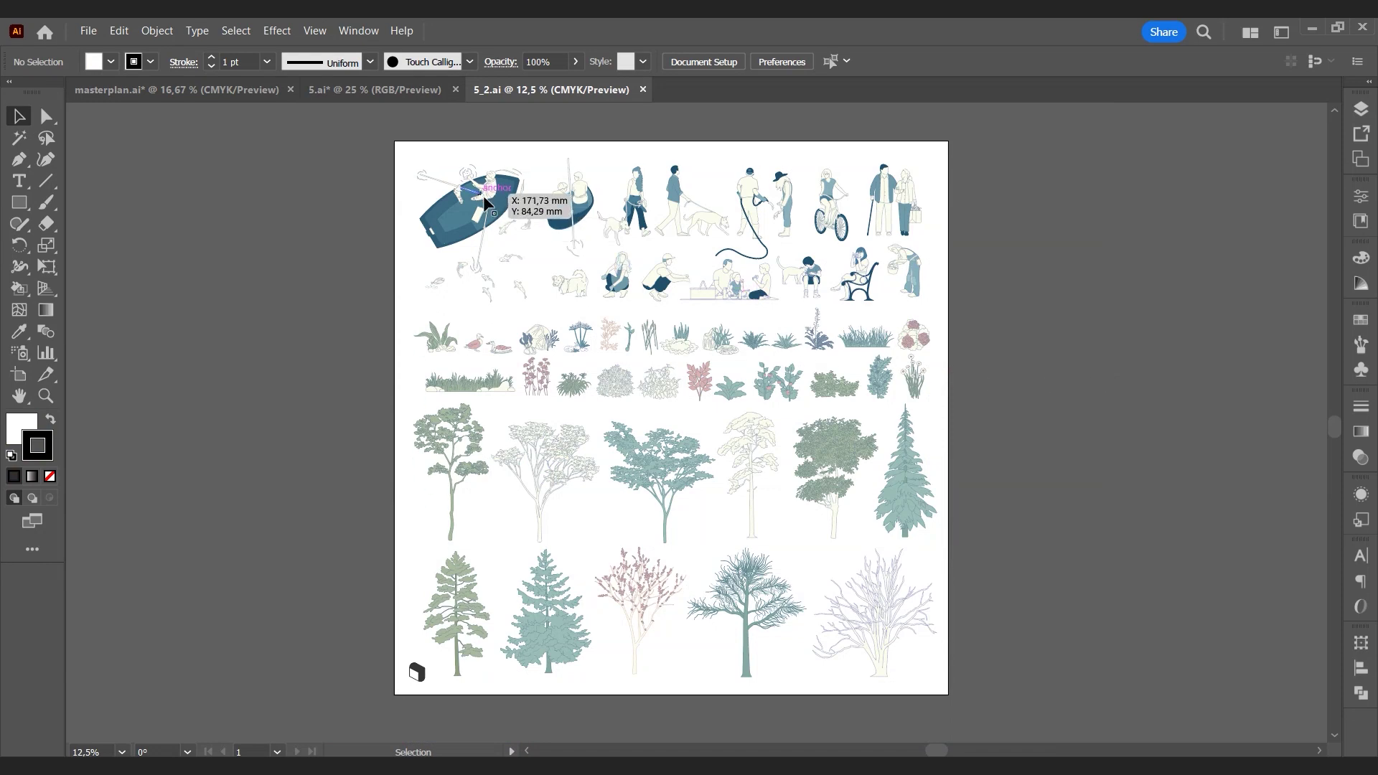
{"action": "scroll", "coordinate": [502, 210], "scroll_direction": "up", "scroll_amount": 1}
{"action": "left_click", "coordinate": [502, 210]}
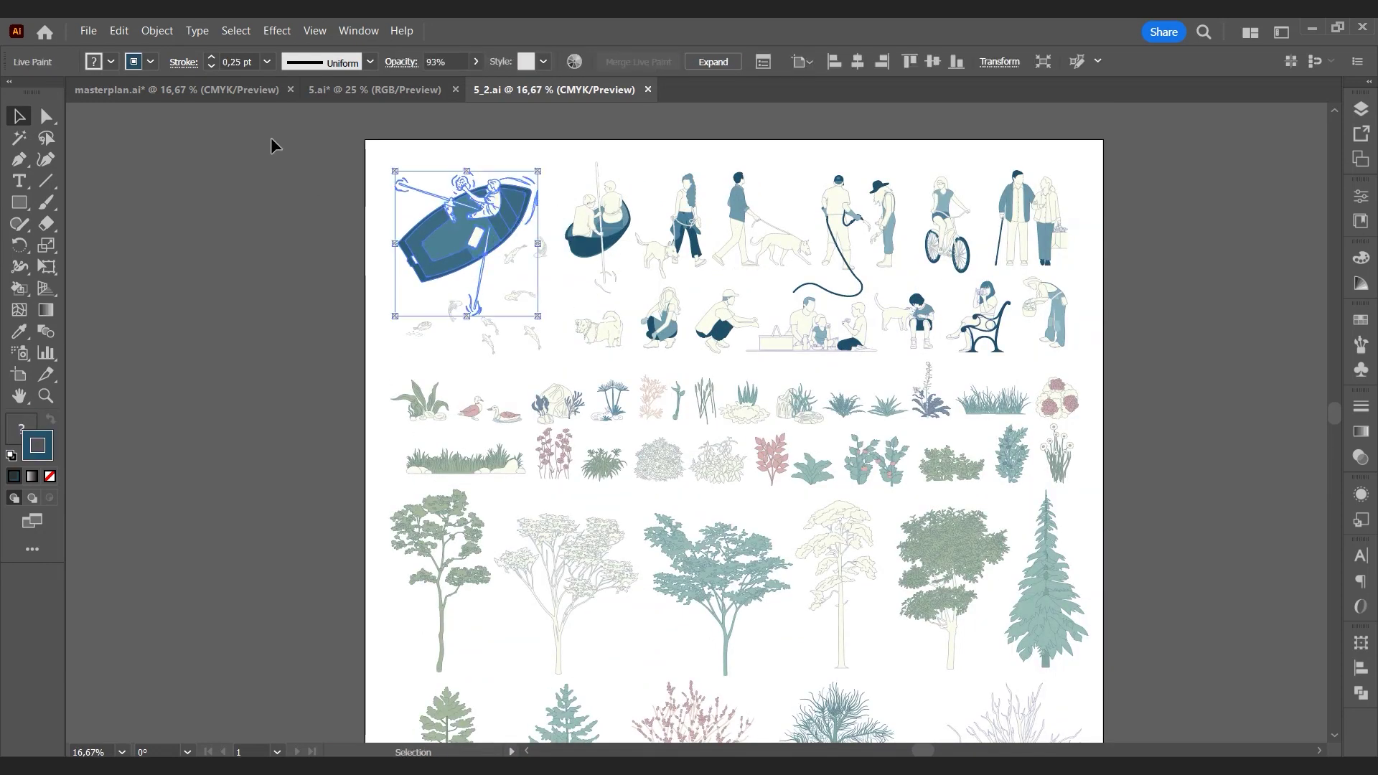
{"action": "left_click", "coordinate": [229, 93]}
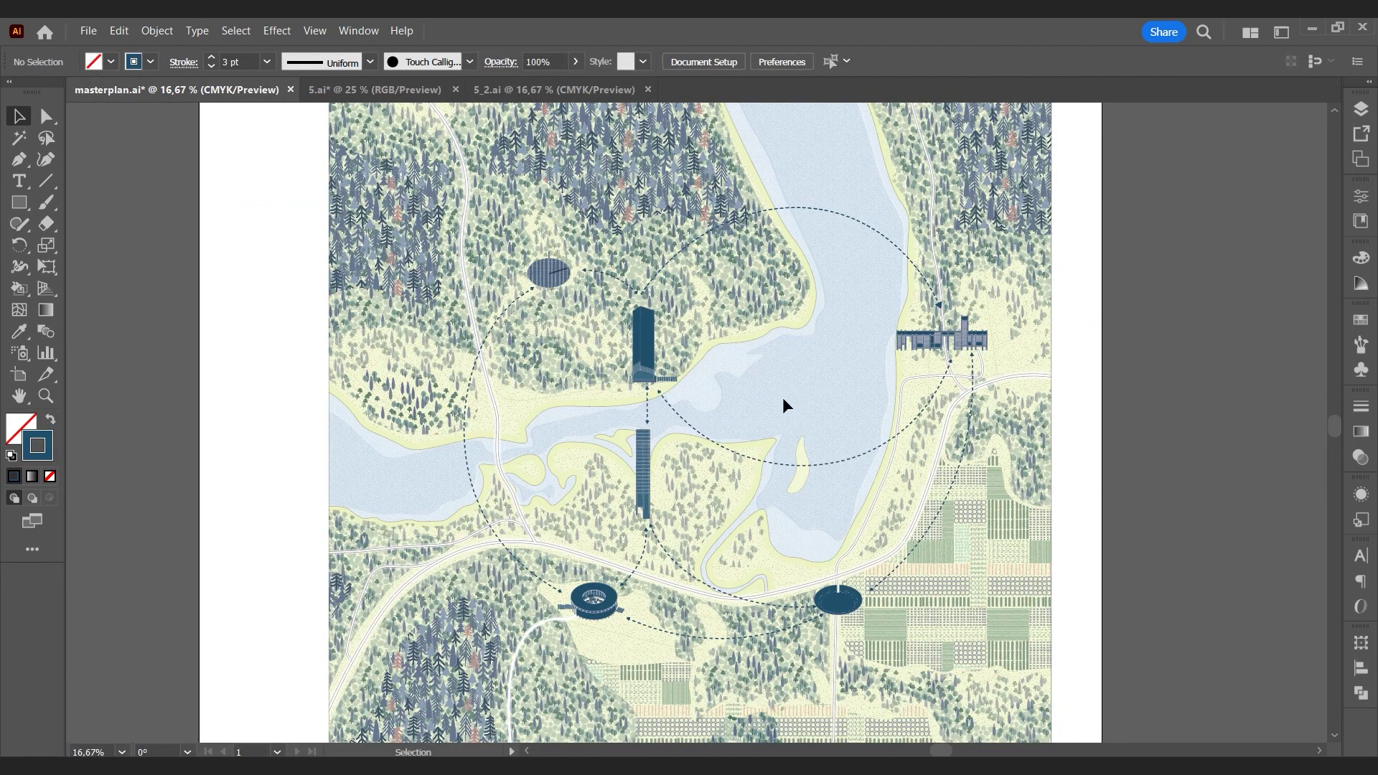
{"action": "left_click_drag", "start_coordinate": [774, 400], "coordinate": [727, 399]}
{"action": "left_click", "coordinate": [1115, 388]}
{"action": "scroll", "coordinate": [721, 411], "scroll_direction": "up", "scroll_amount": 1}
{"action": "left_click", "coordinate": [716, 410]}
{"action": "left_click", "coordinate": [1239, 361]}
{"action": "left_click", "coordinate": [1252, 343]}
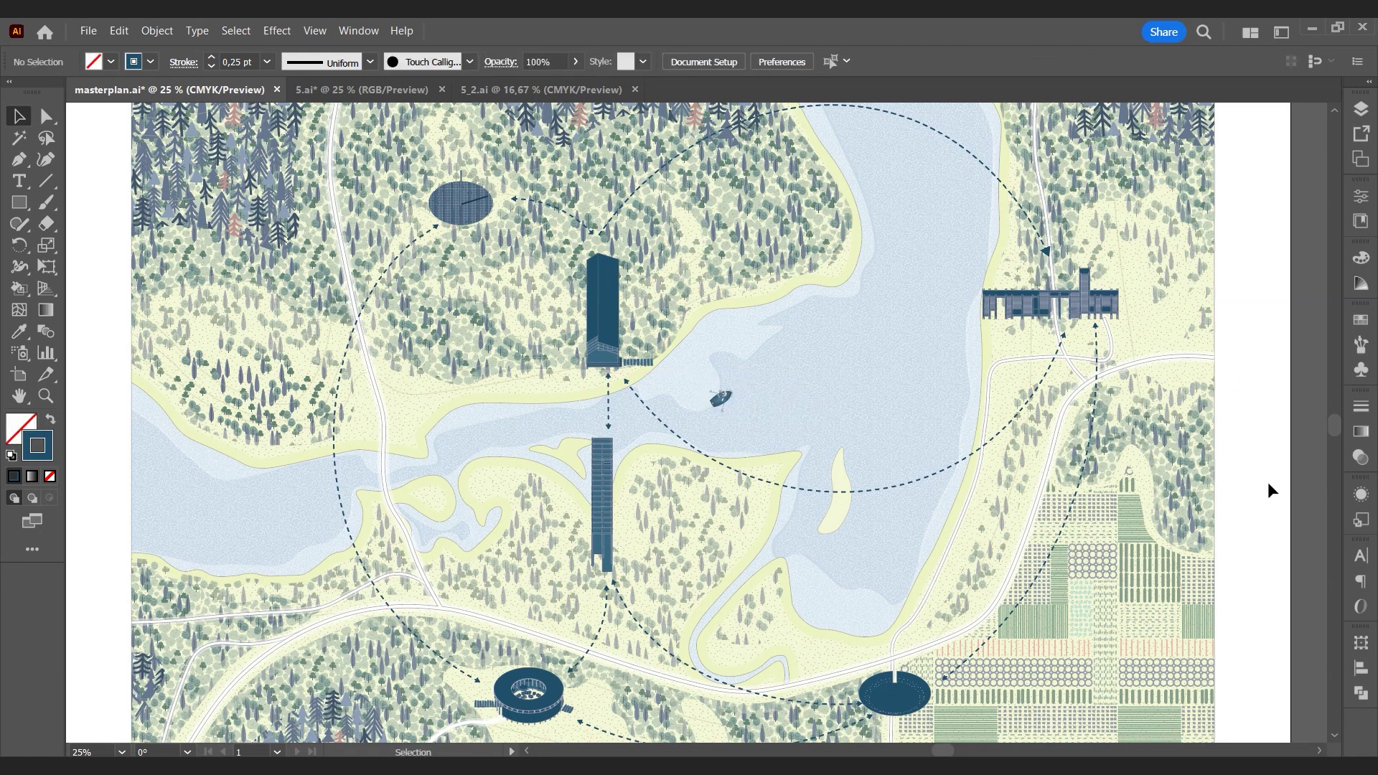
Step: Add a new layer named Scene above the structures layer
{"action": "scroll", "coordinate": [1265, 484], "scroll_direction": "down", "scroll_amount": 1}
{"action": "scroll", "coordinate": [722, 317], "scroll_direction": "down", "scroll_amount": 1}
{"action": "left_click", "coordinate": [1288, 268]}
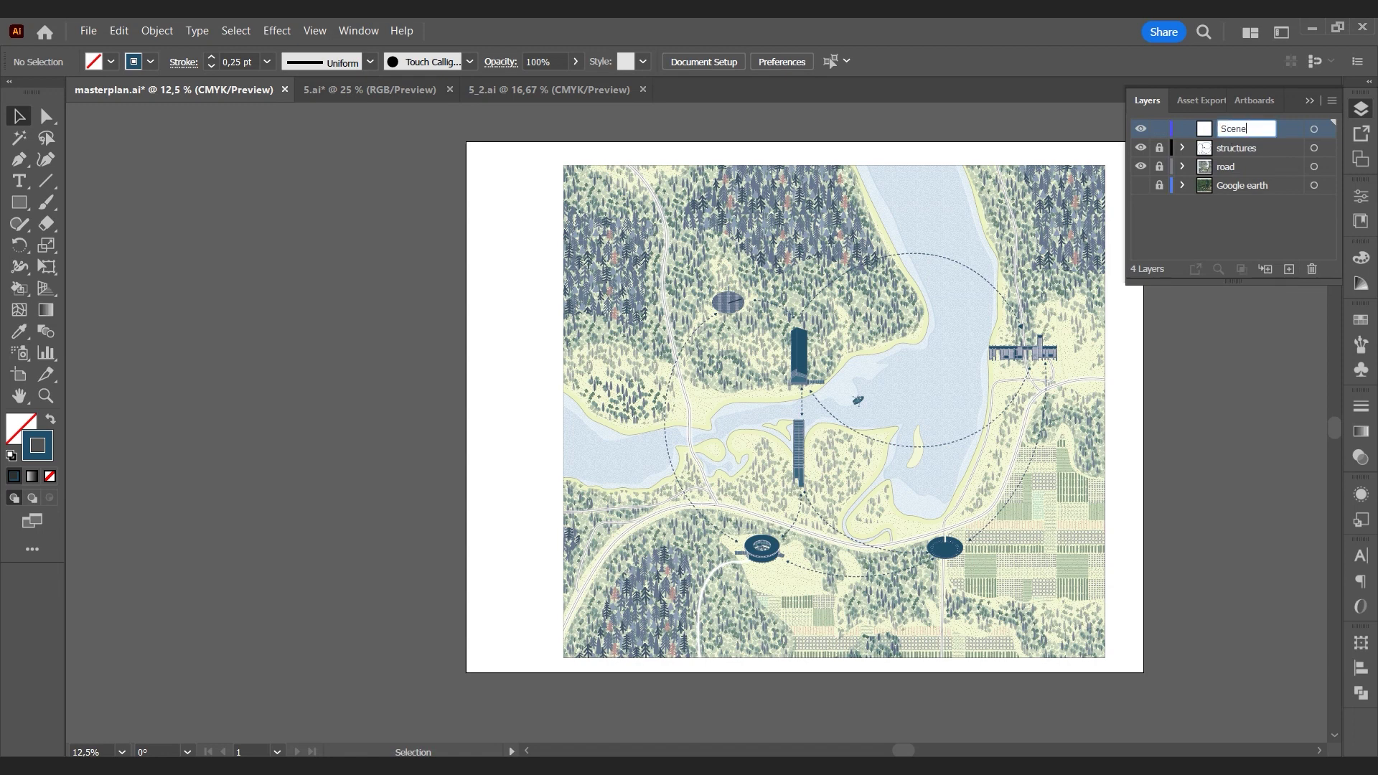
{"action": "left_click", "coordinate": [1310, 102]}
Step: Widen the artboard on the map's west side to about 1528 mm to make room for side scenes
{"action": "left_click", "coordinate": [724, 62]}
{"action": "left_click", "coordinate": [805, 248]}
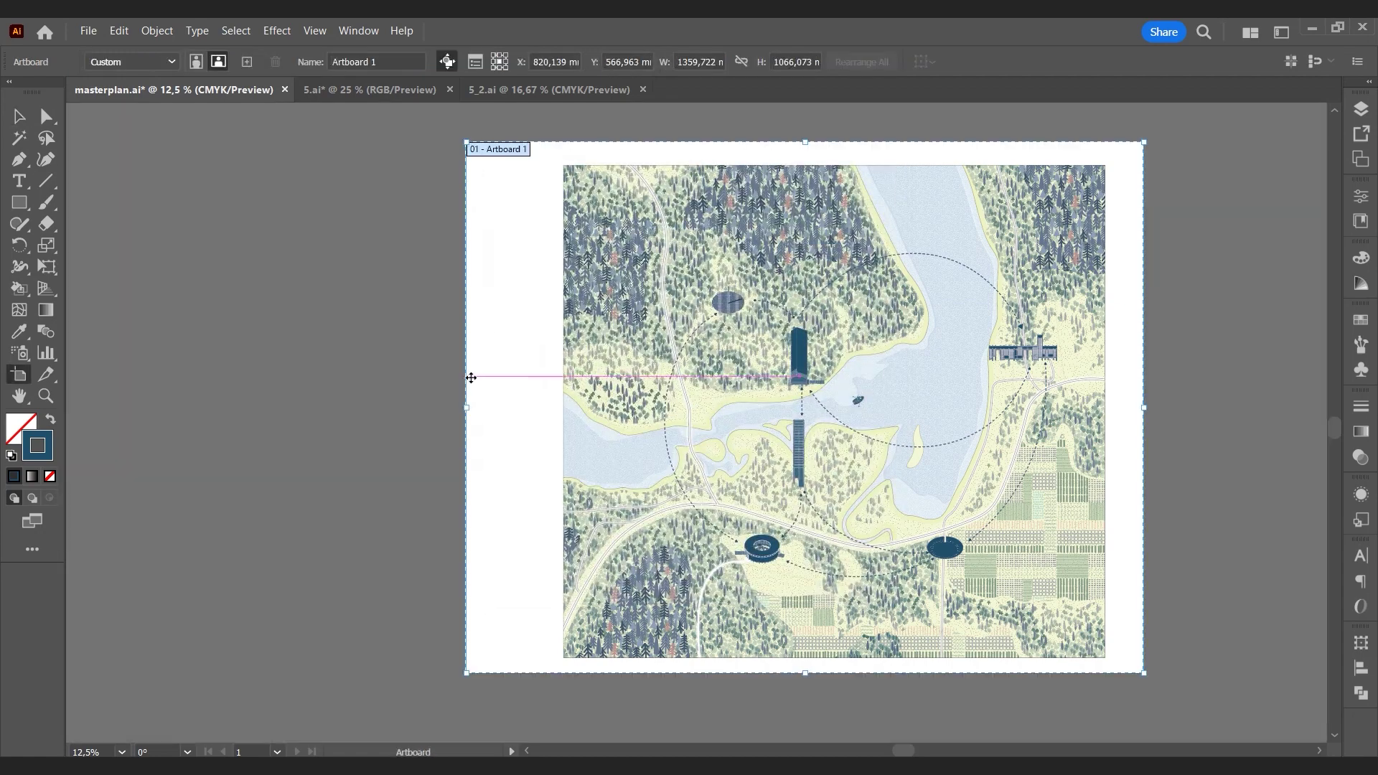
{"action": "left_click_drag", "start_coordinate": [466, 403], "coordinate": [383, 403]}
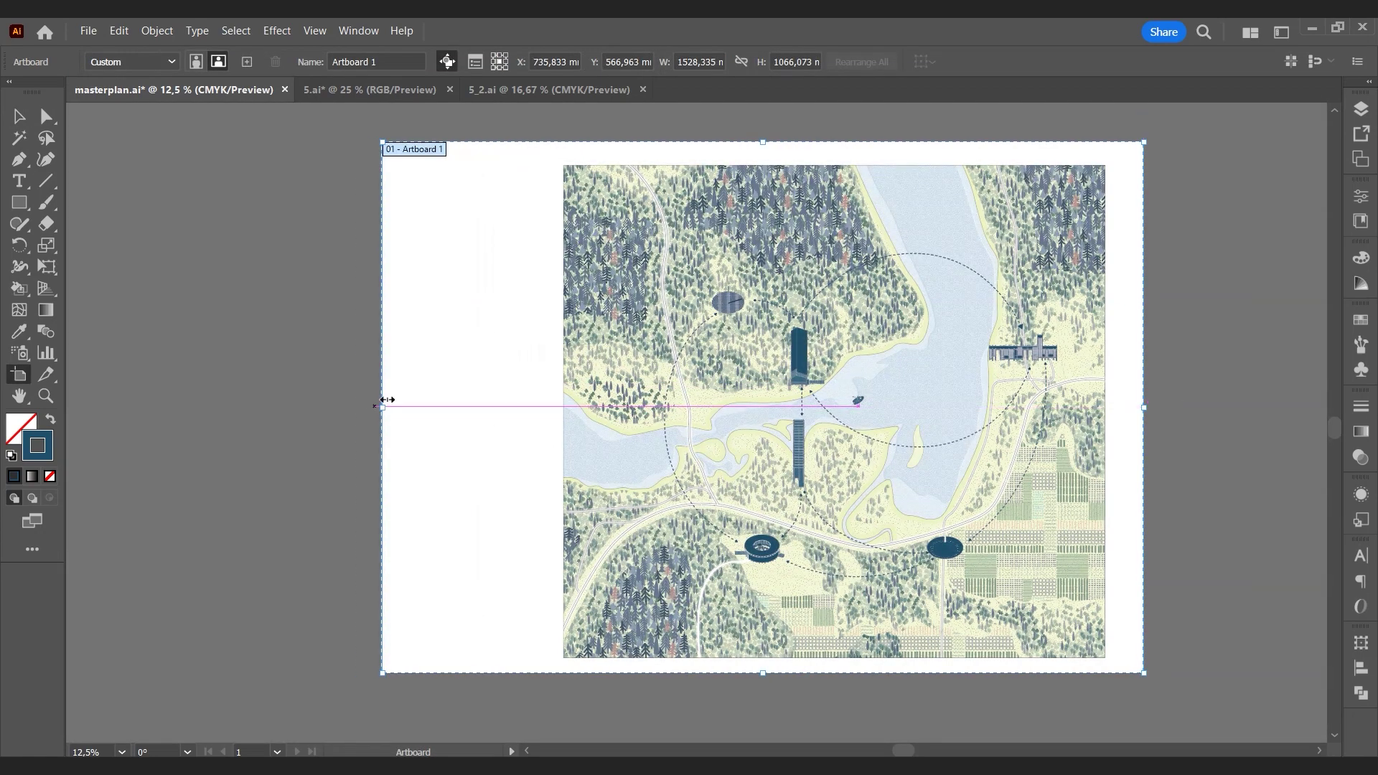
{"action": "key", "text": "Escape"}
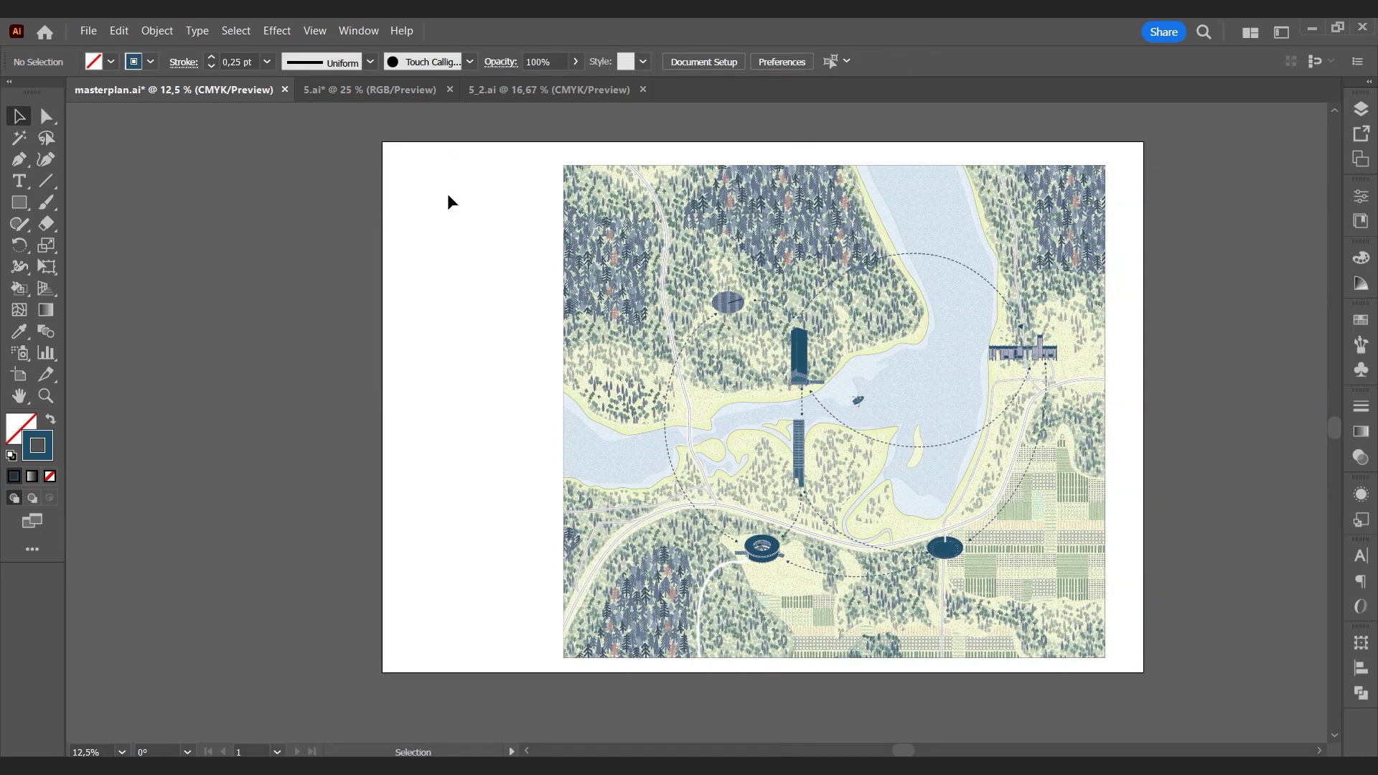
Step: Draw a tall light blue rectangle beside the map's northwest corner and a wavy pale green riverbank along its left edge
{"action": "scroll", "coordinate": [438, 198], "scroll_direction": "up", "scroll_amount": 2}
{"action": "scroll", "coordinate": [583, 123], "scroll_direction": "up", "scroll_amount": 1}
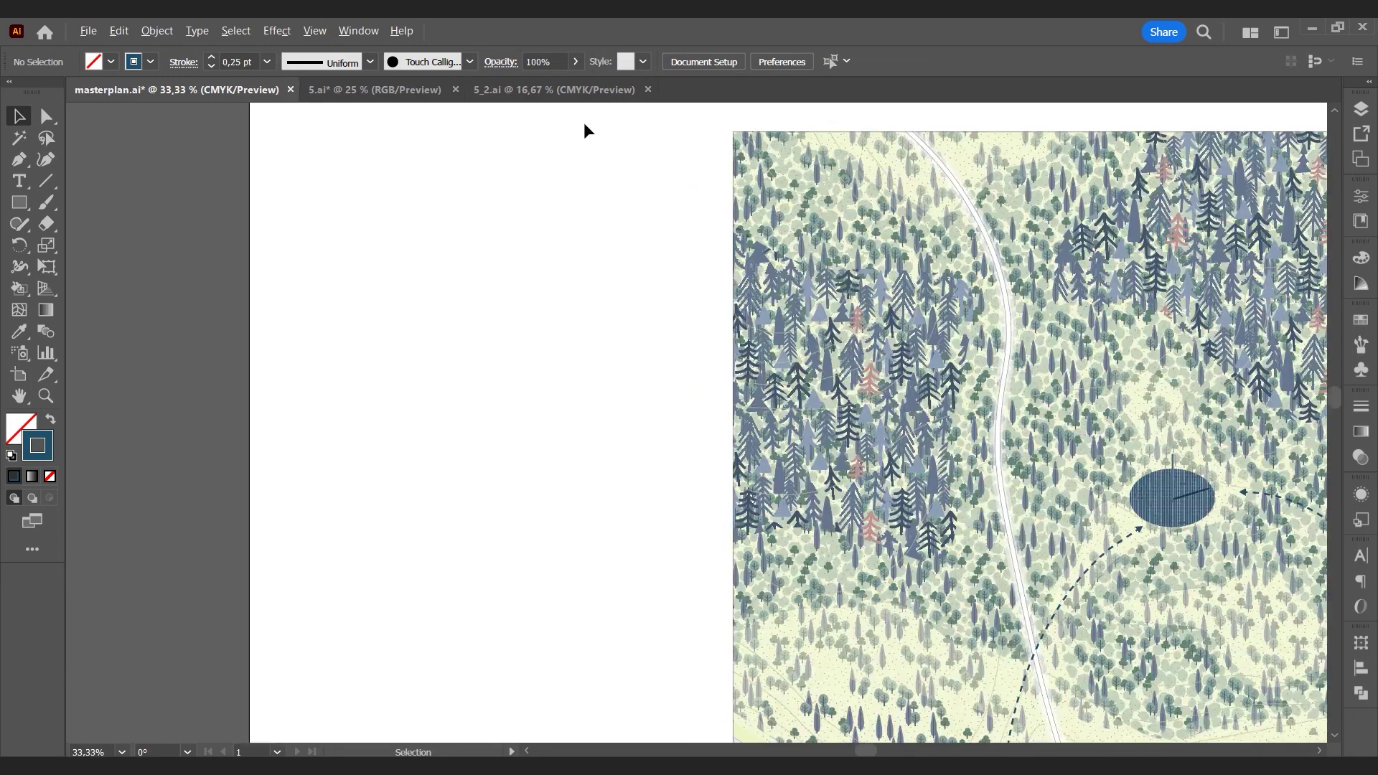
{"action": "key", "text": "ctrl+shift+z"}
{"action": "left_click", "coordinate": [707, 279]}
{"action": "key", "text": "ctrl+shift+z"}
{"action": "key", "text": "v"}
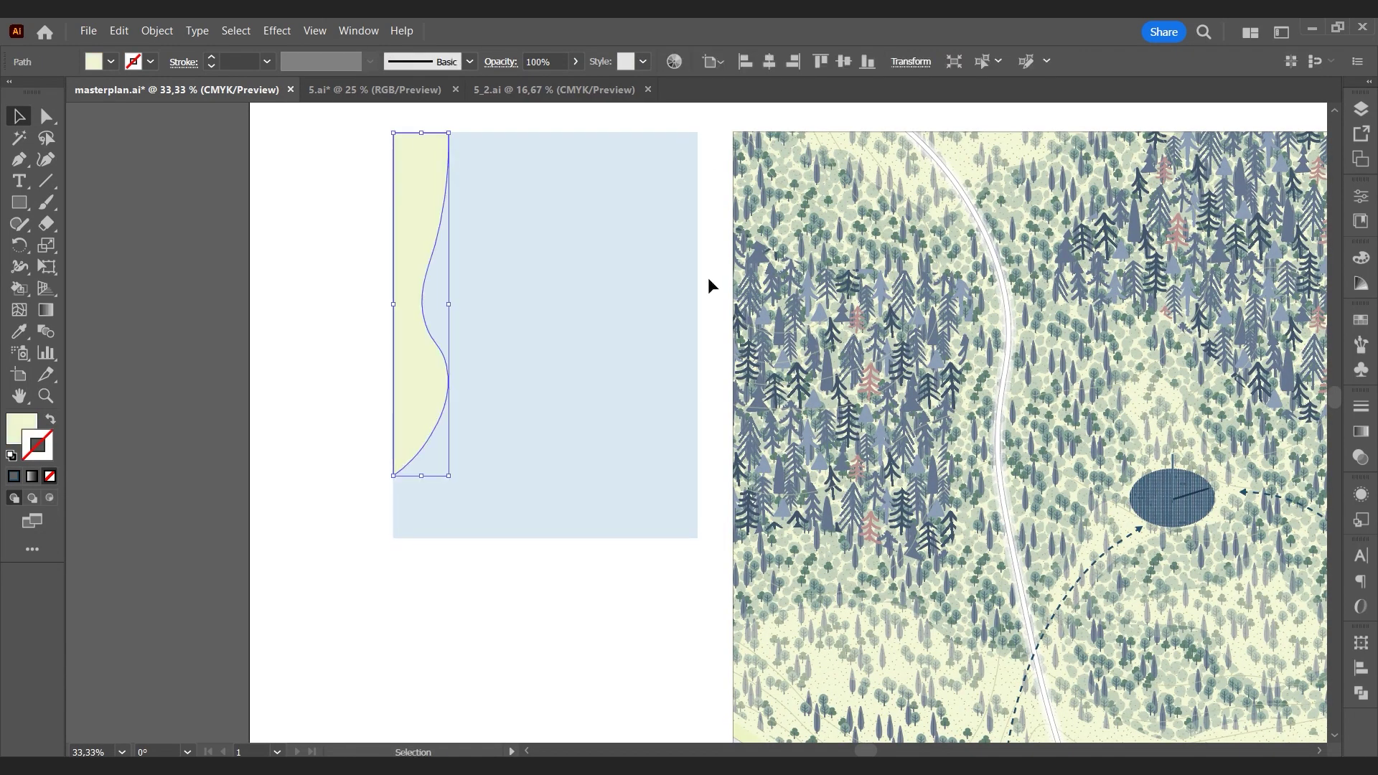
{"action": "key", "text": "ctrl+shift+z"}
{"action": "key", "text": "ctrl+shift+z"}
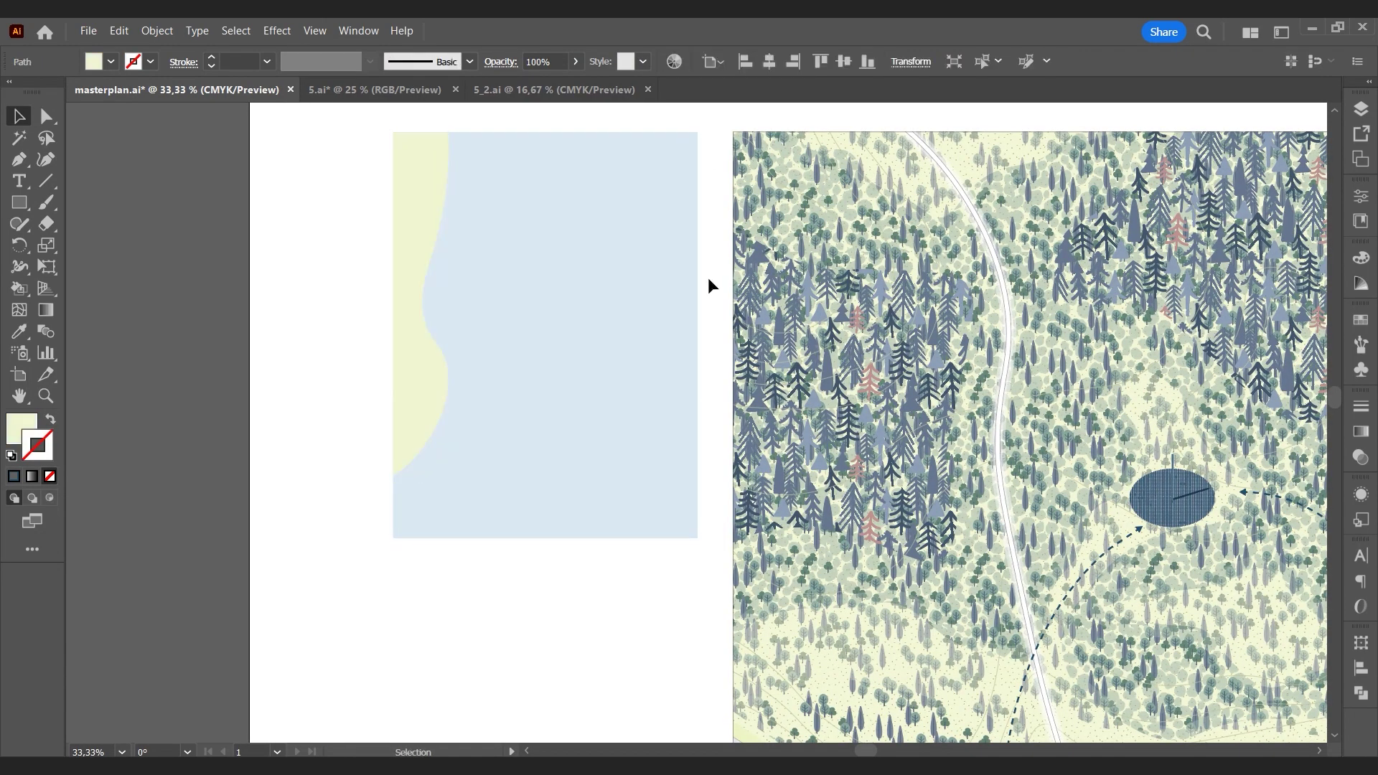
Step: Add a curved pale green bank in the lower right of the river scene and cover the water with a leaf-like texture
{"action": "key", "text": "ctrl+shift+z"}
{"action": "key", "text": "ctrl+shift+a"}
{"action": "key", "text": "ctrl+f"}
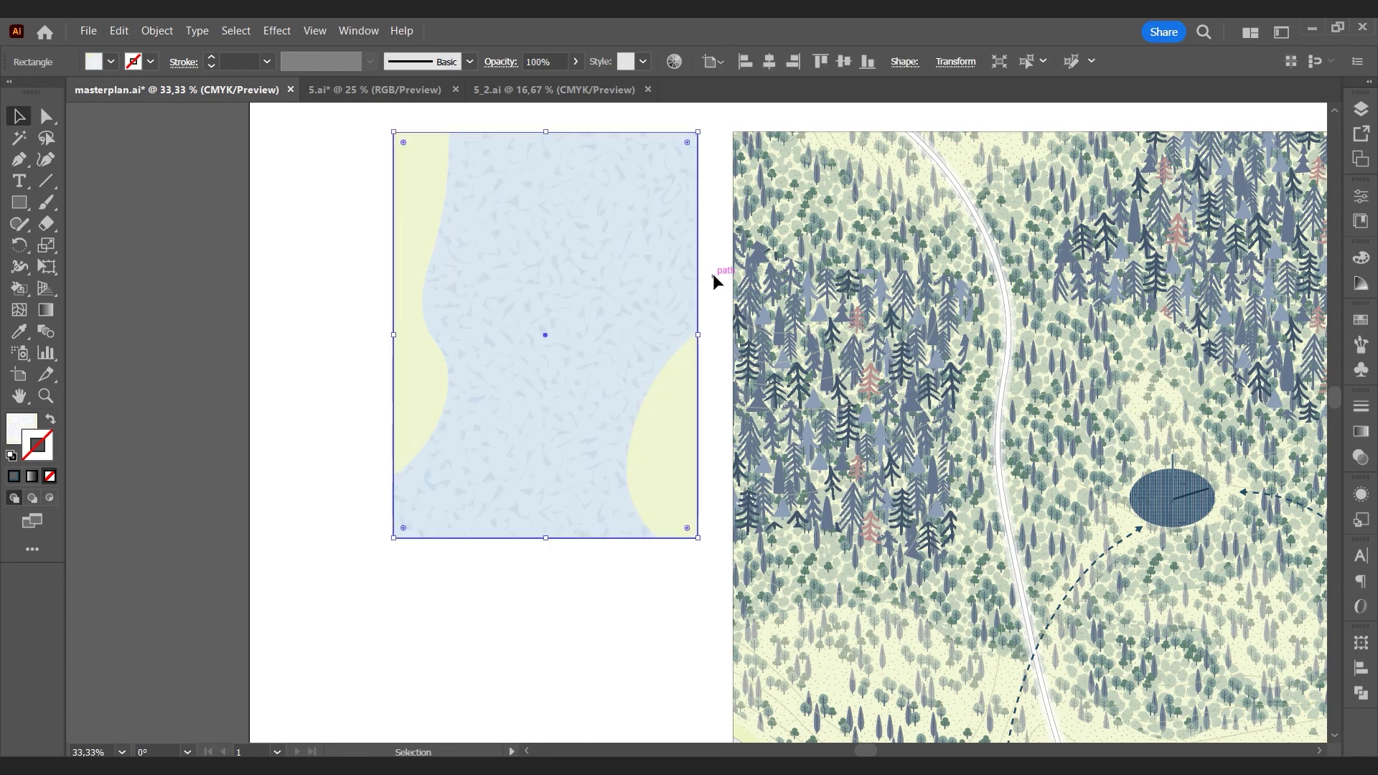
Step: Add a darker blue, finely textured deep-water shape between the two banks, leaving lighter shallows along both sides
{"action": "key", "text": "ctrl+shift+a"}
{"action": "key", "text": "a"}
{"action": "key", "text": "ctrl+shift+z"}
{"action": "key", "text": "ctrl+shift+z"}
{"action": "key", "text": "ctrl+shift+z"}
{"action": "key", "text": "ctrl+shift+z"}
{"action": "key", "text": "ctrl+shift+z"}
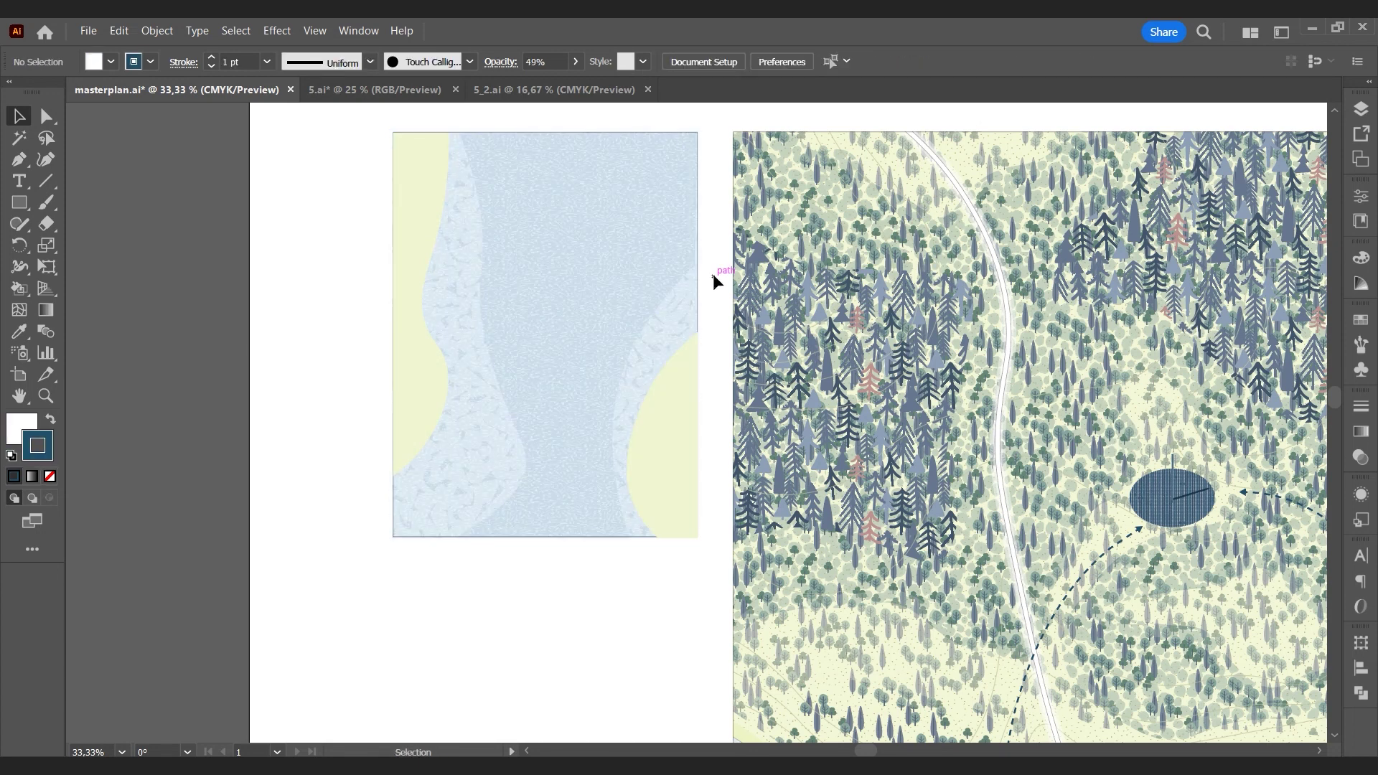
Step: Layer lighter inner shapes over both riverbanks and overlay them with a ground pattern at 37% opacity
{"action": "key", "text": "ctrl+shift+a"}
{"action": "key", "text": "ctrl+f"}
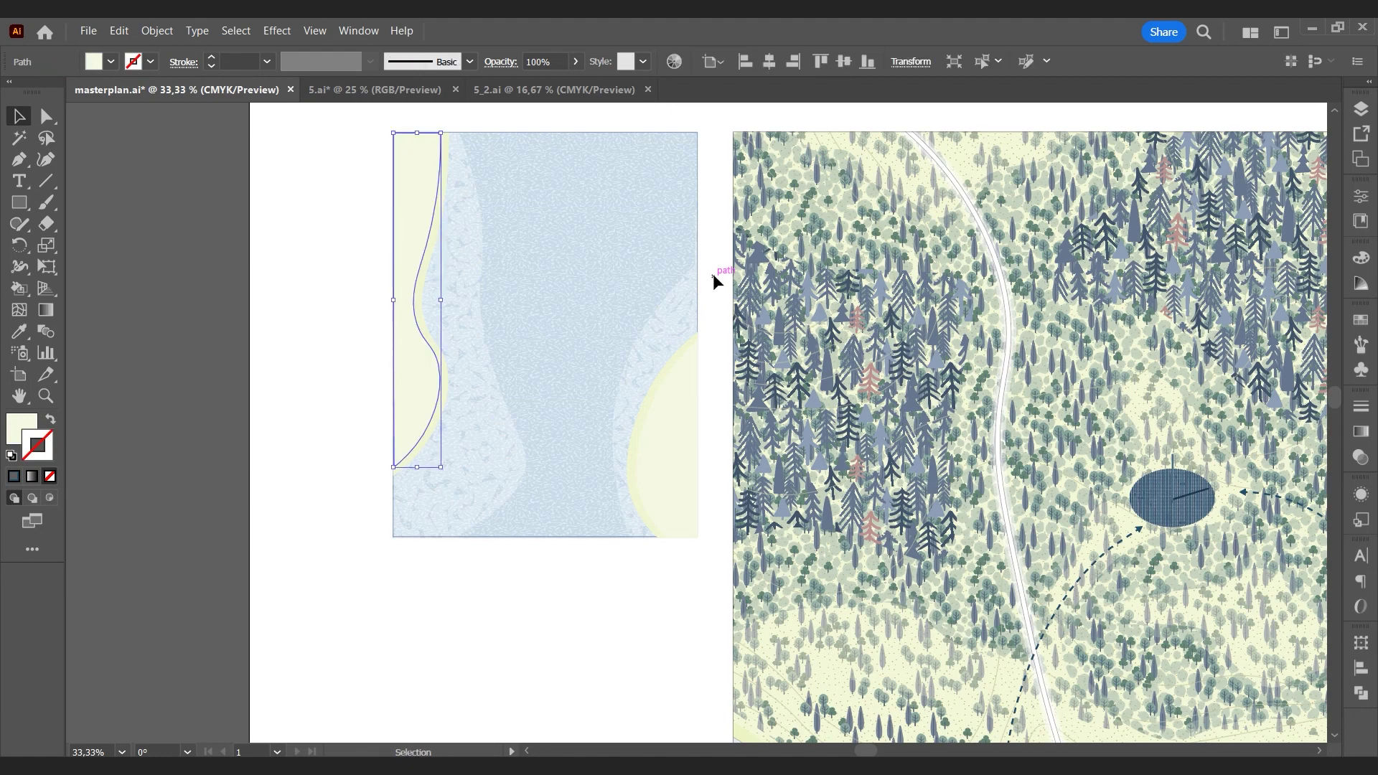
{"action": "key", "text": "ctrl+shift+a"}
{"action": "key", "text": "ctrl+f"}
{"action": "key", "text": "ctrl+shift+a"}
{"action": "key", "text": "ctrl+f"}
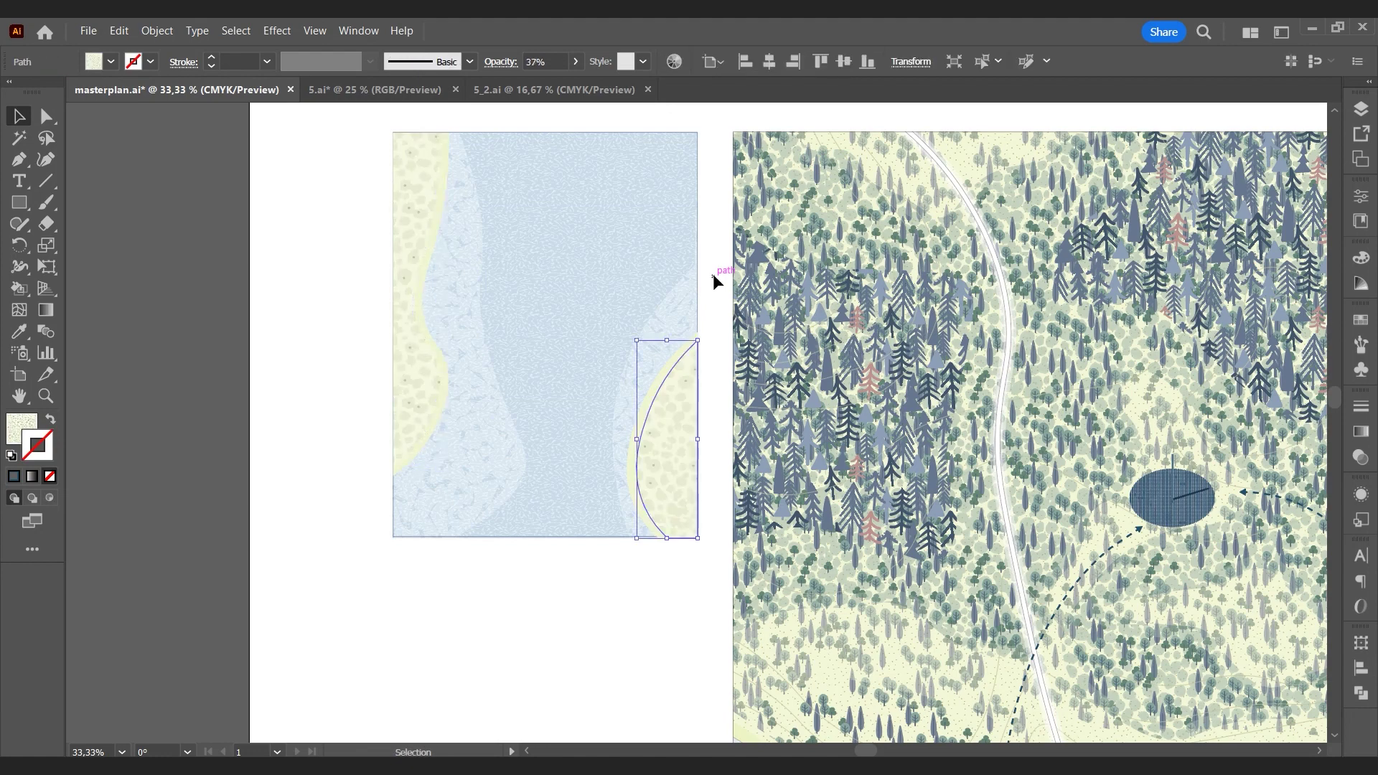
Step: Place the boat with two people on the river and draw a curved white 2 pt tapered line on the water
{"action": "key", "text": "ctrl+shift+a"}
{"action": "key", "text": "ctrl+f"}
{"action": "key", "text": "ctrl+shift+a"}
{"action": "key", "text": "ctrl+f"}
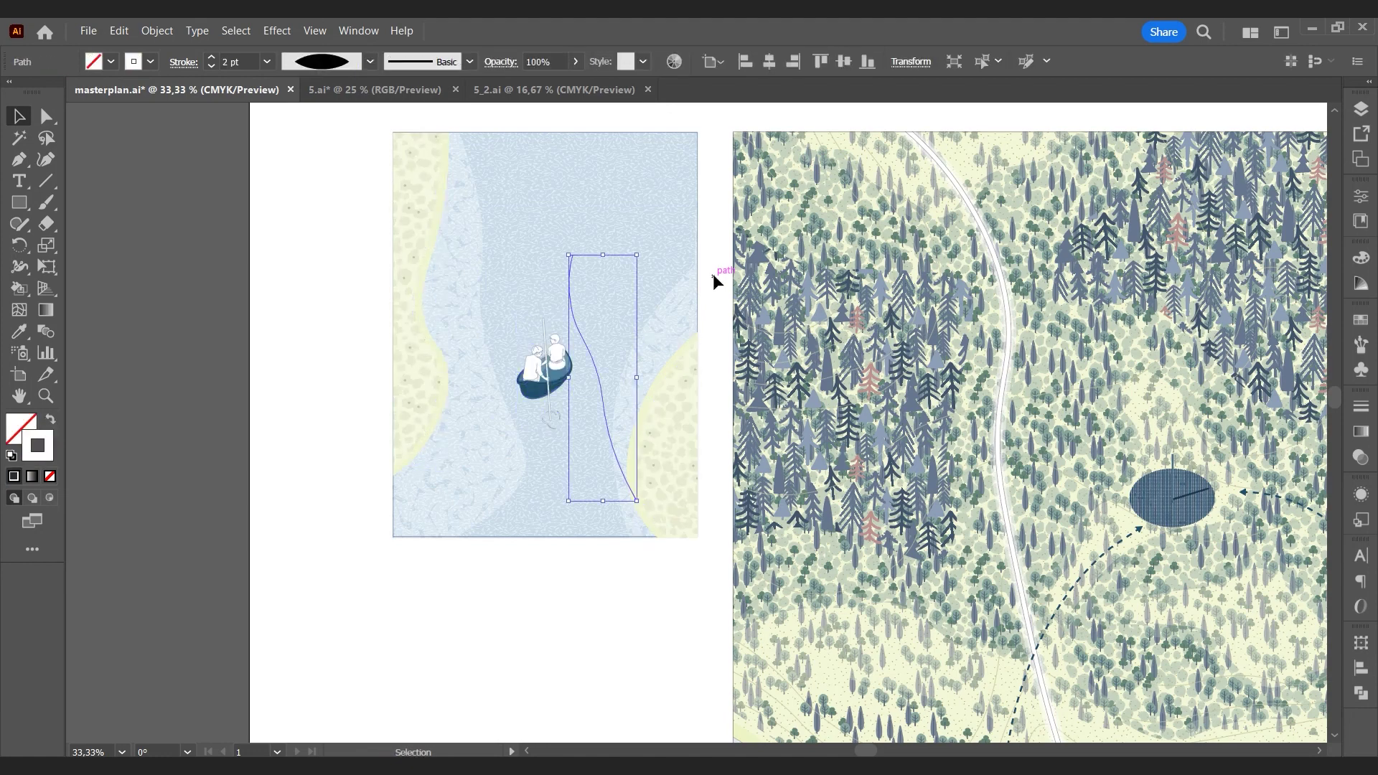
Step: Place clusters of plants, rocks and a pair of ducks along the river scene's left bank
{"action": "key", "text": "ctrl+shift+a"}
{"action": "key", "text": "ctrl+f"}
{"action": "key", "text": "ctrl+shift+a"}
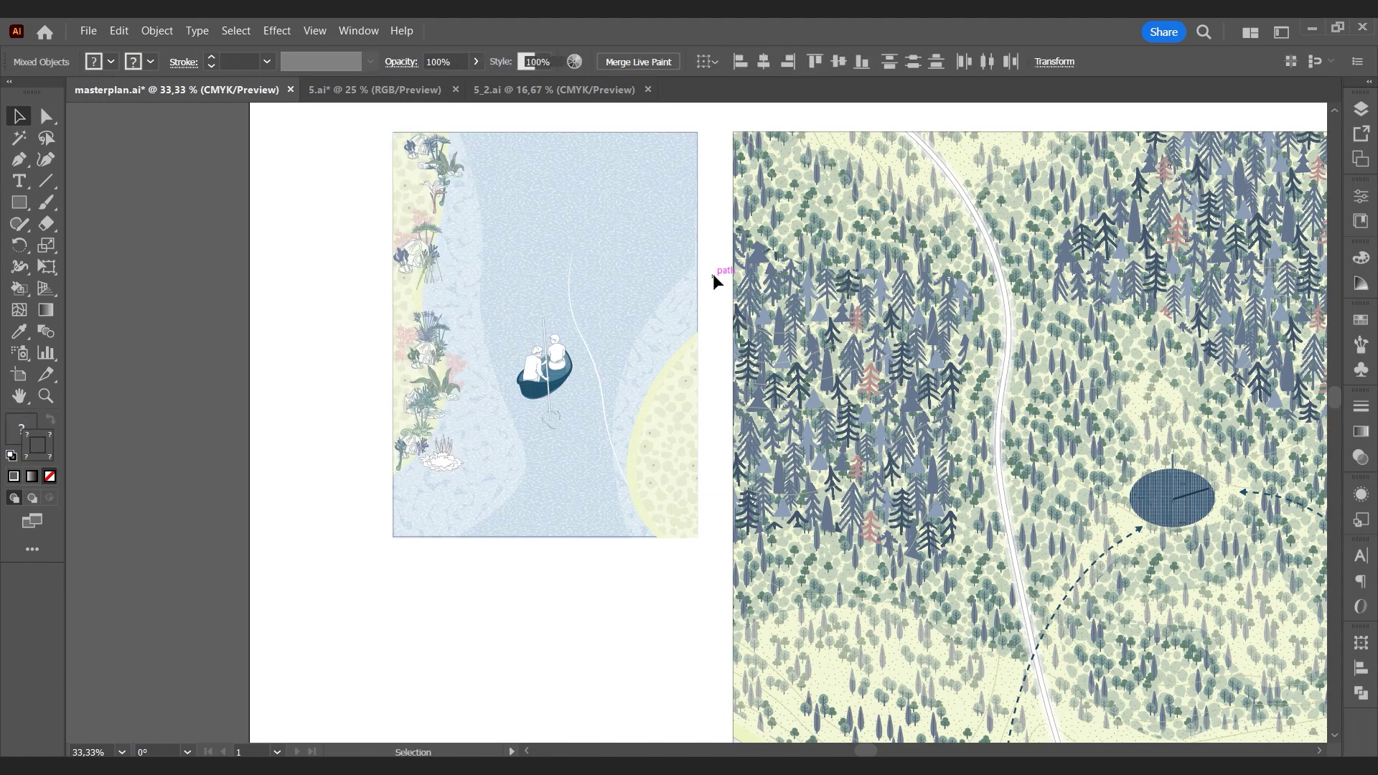
{"action": "key", "text": "ctrl+f"}
{"action": "key", "text": "ctrl+shift+a"}
{"action": "key", "text": "ctrl+f"}
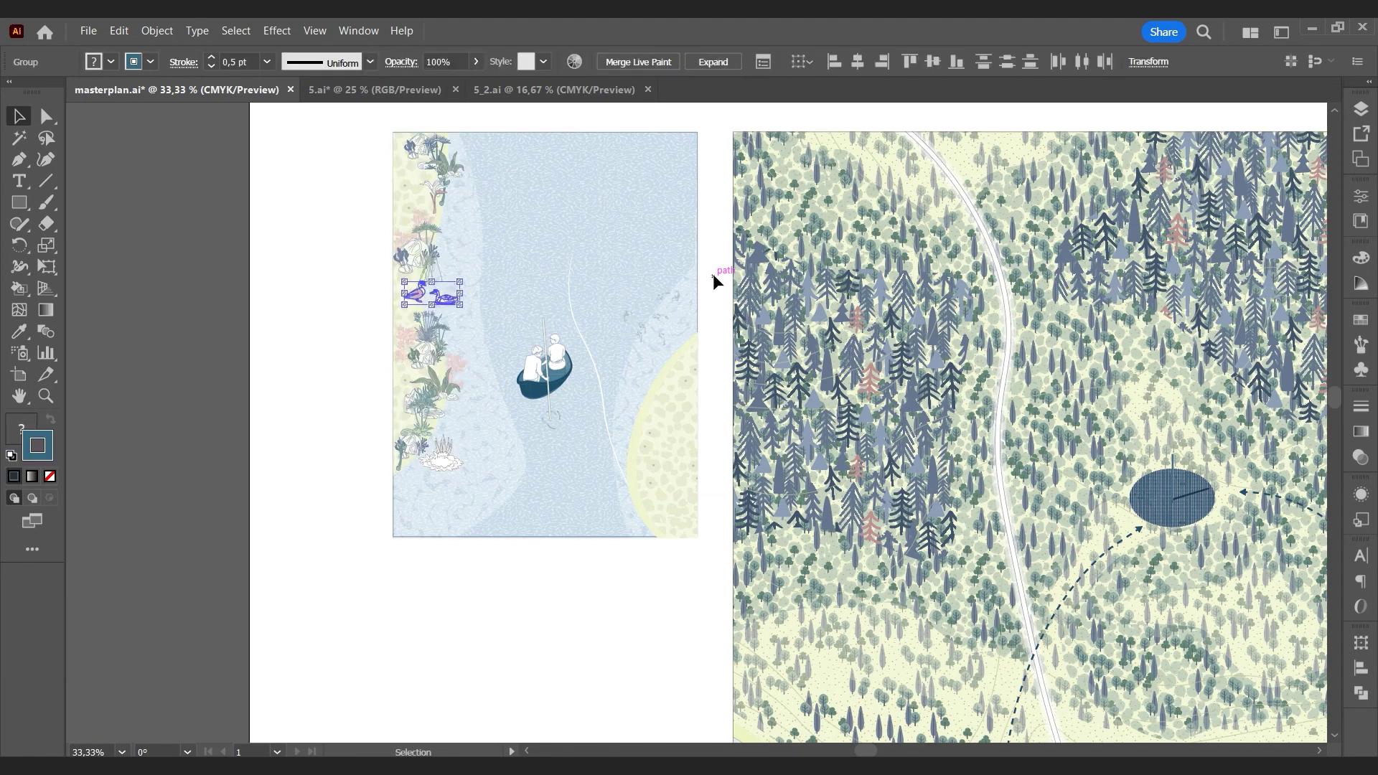
Step: Place plants and ducks along the river scene's right bank and scatter fish in the water
{"action": "key", "text": "ctrl+shift+a"}
{"action": "key", "text": "ctrl+f"}
{"action": "key", "text": "ctrl+shift+a"}
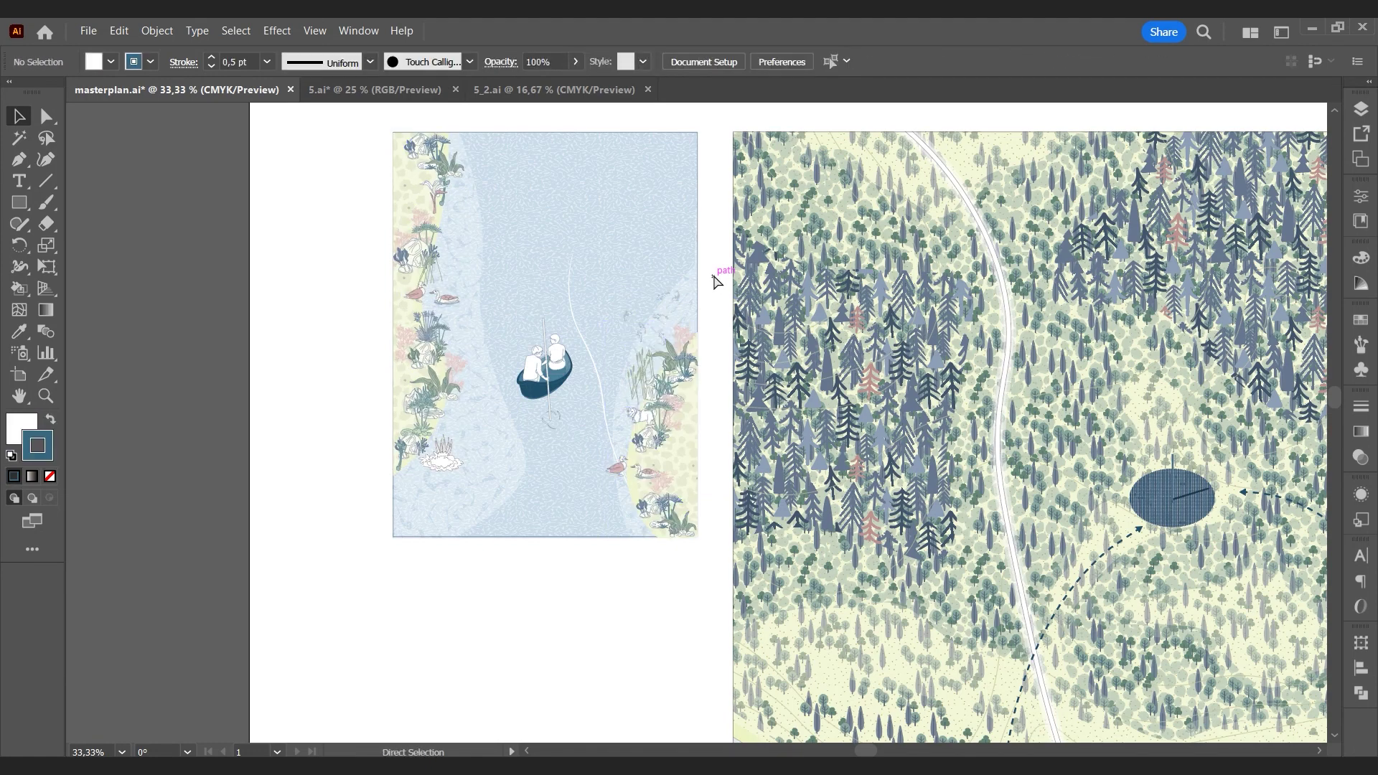
{"action": "key", "text": "ctrl+f"}
{"action": "key", "text": "ctrl+shift+a"}
{"action": "key", "text": "ctrl+f"}
{"action": "key", "text": "ctrl+shift+a"}
Step: Select the assembled river scene artwork and clip it to its rectangular frame
{"action": "key", "text": "ctrl+shift+z"}
{"action": "key", "text": "ctrl+a"}
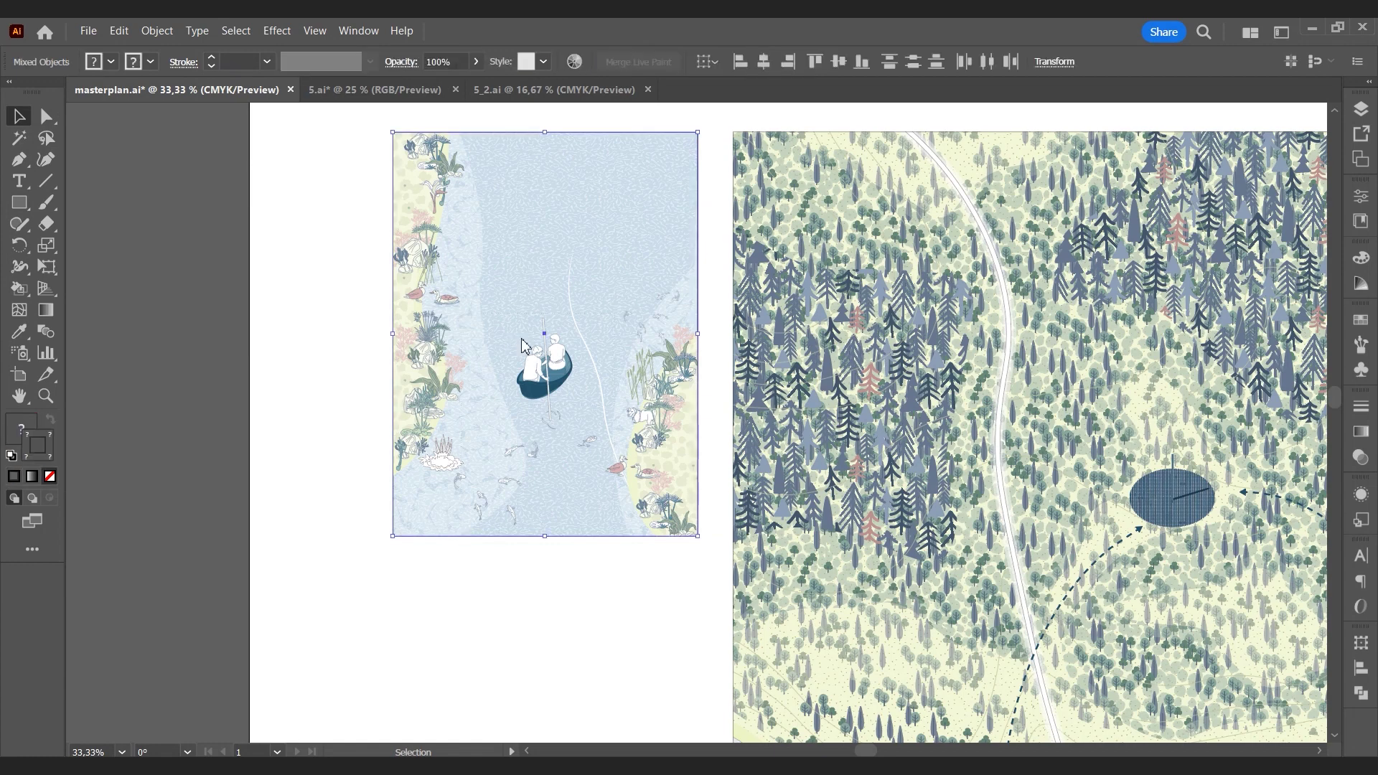
{"action": "right_click", "coordinate": [522, 338]}
{"action": "left_click", "coordinate": [574, 529]}
{"action": "left_click", "coordinate": [473, 573]}
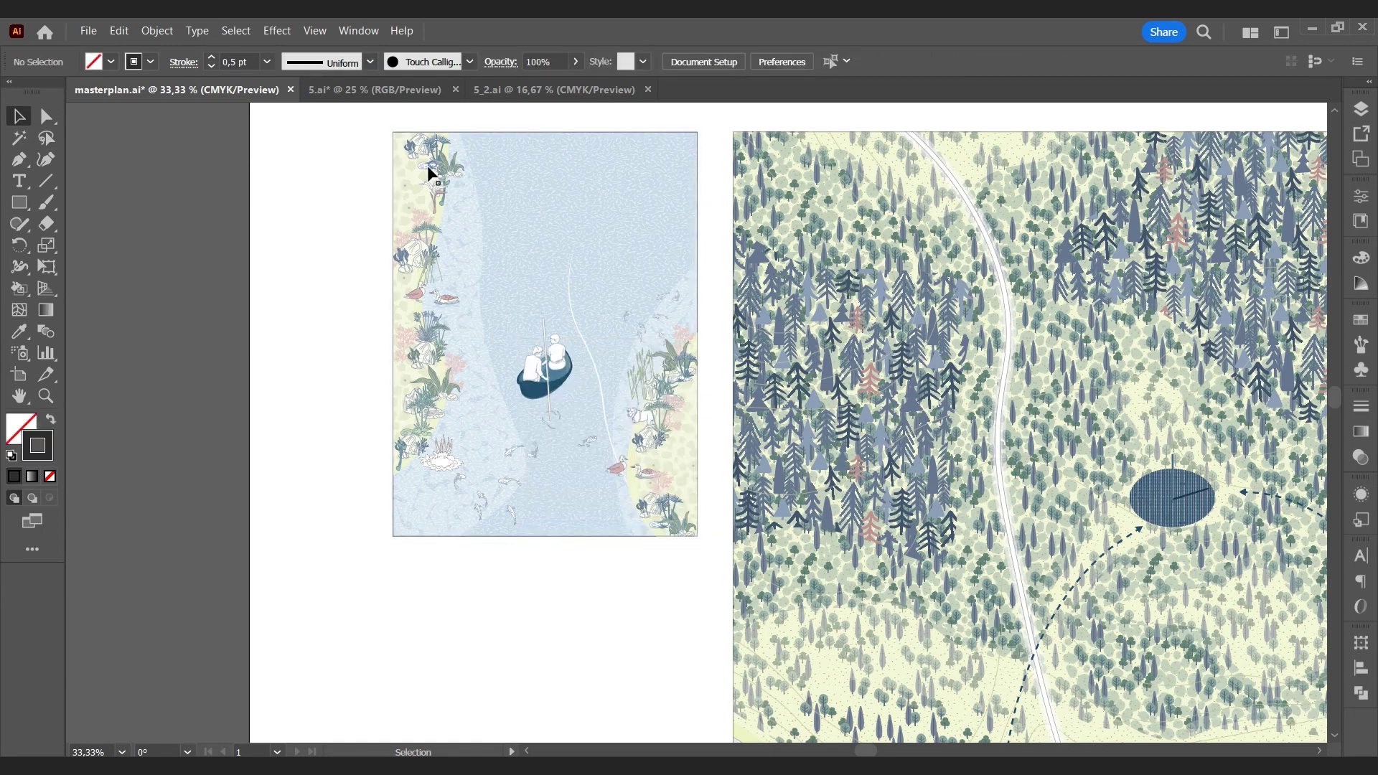
Step: Frame the garden path scene below the river scene with an unfilled 0.5 pt rectangle matching its edges
{"action": "scroll", "coordinate": [430, 194], "scroll_direction": "down", "scroll_amount": 10}
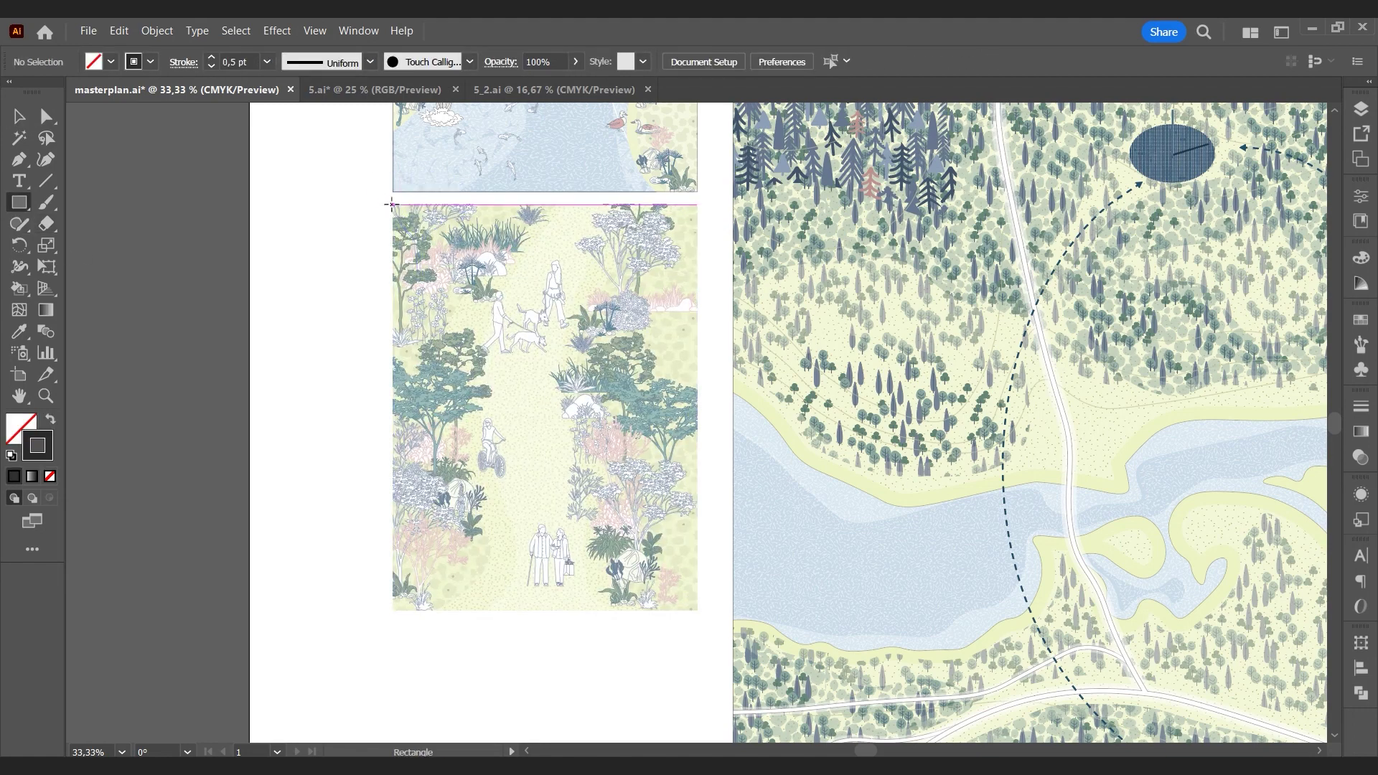
{"action": "left_click_drag", "start_coordinate": [391, 203], "coordinate": [696, 610]}
{"action": "left_click", "coordinate": [21, 118]}
{"action": "left_click", "coordinate": [209, 203]}
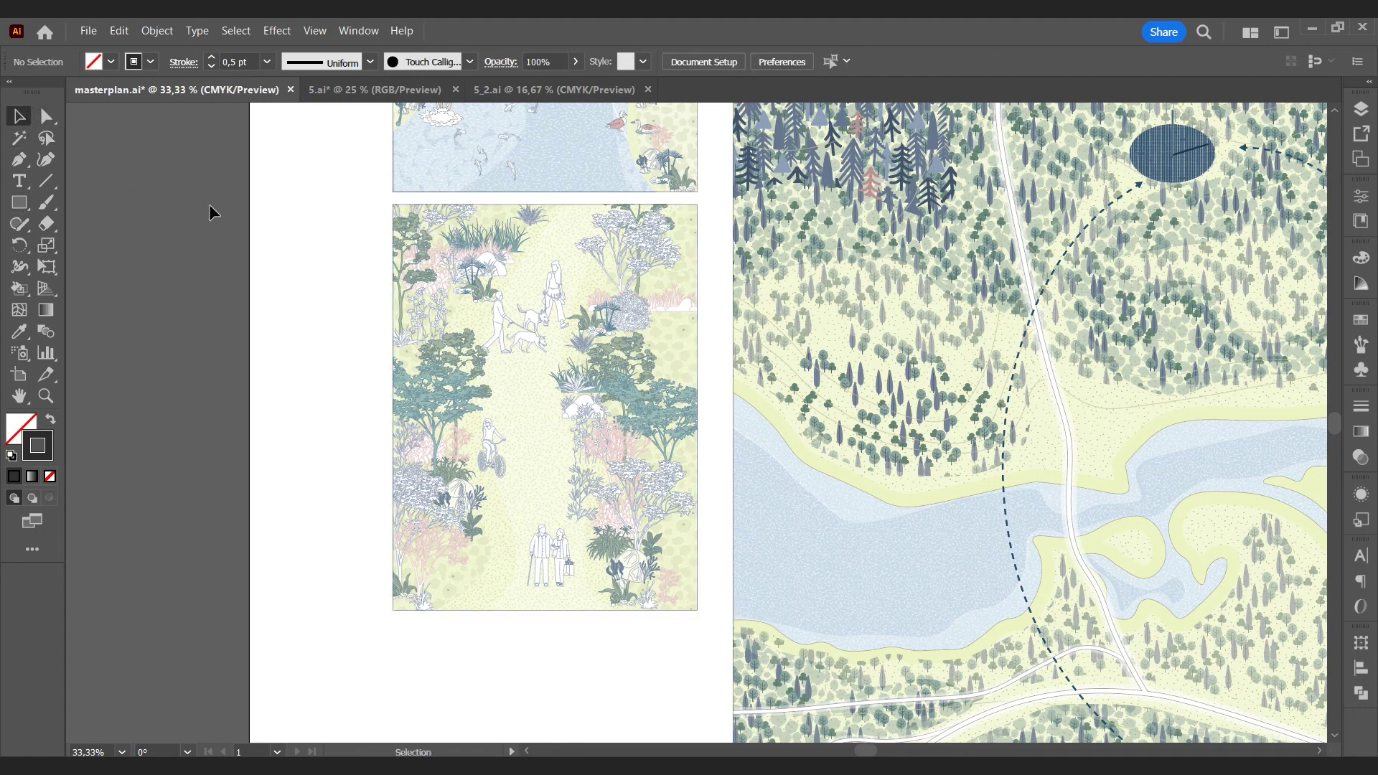
Step: Frame the crop field scene below the path scene with an unfilled 0.5 pt rectangle matching its edges
{"action": "scroll", "coordinate": [209, 204], "scroll_direction": "down", "scroll_amount": 5}
{"action": "scroll", "coordinate": [208, 204], "scroll_direction": "down", "scroll_amount": 3}
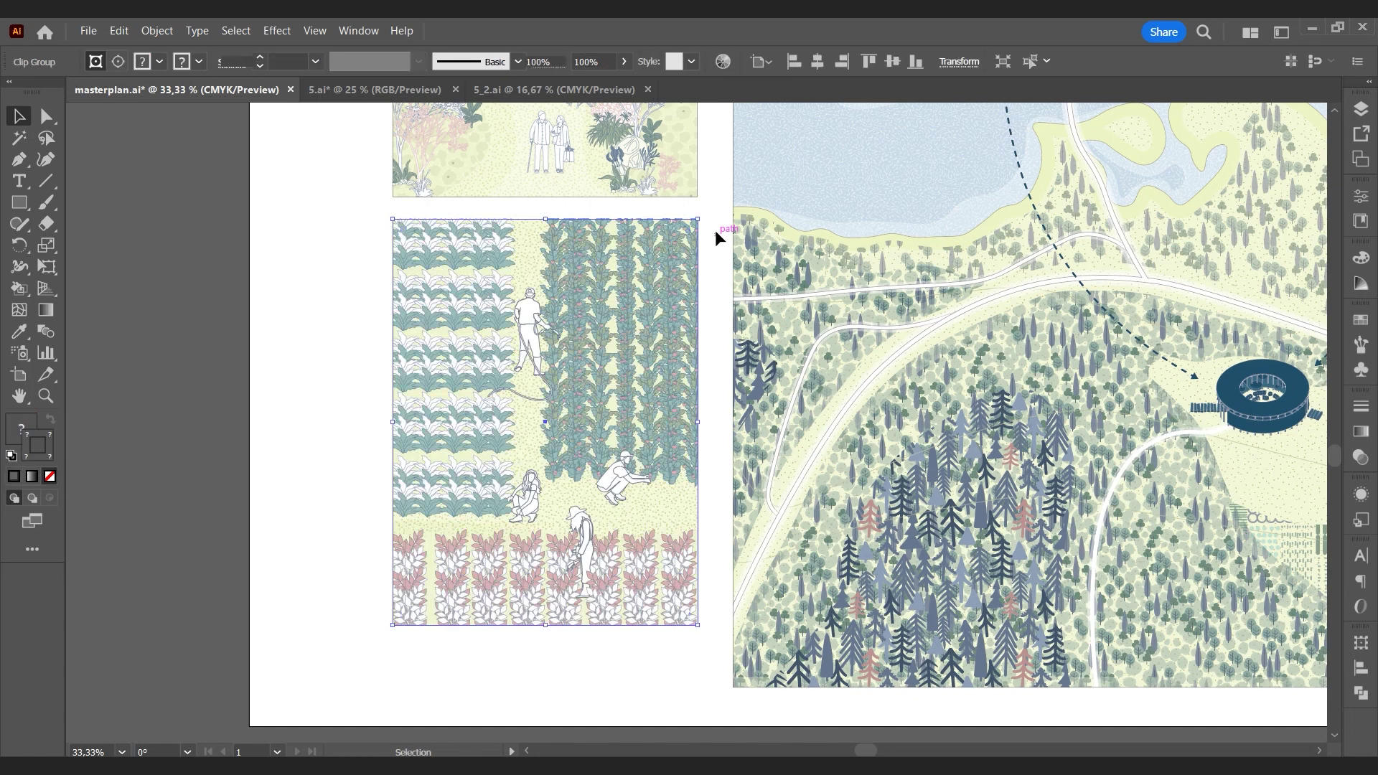
{"action": "key", "text": "m"}
{"action": "left_click_drag", "start_coordinate": [393, 216], "coordinate": [697, 623]}
{"action": "left_click", "coordinate": [18, 116]}
{"action": "left_click", "coordinate": [265, 419]}
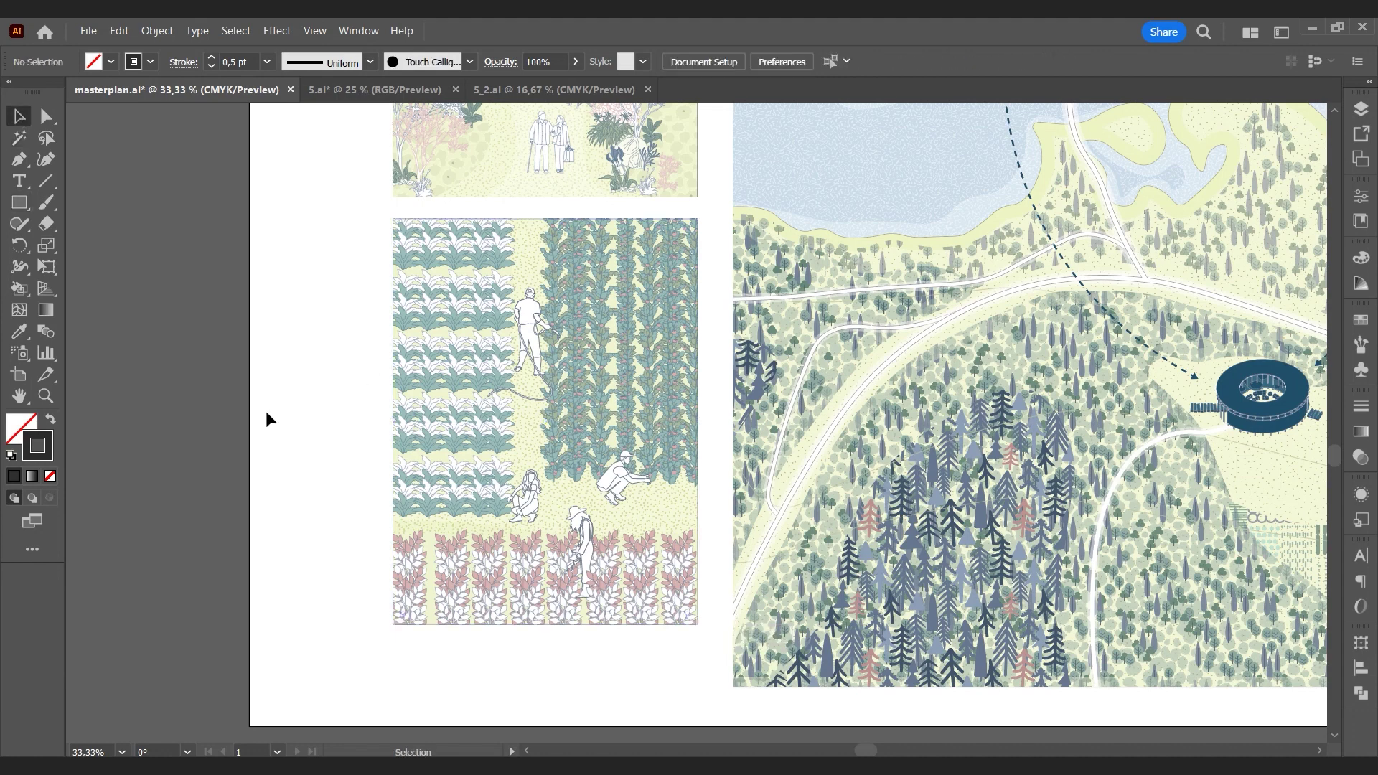
Step: Space the three scenes evenly in a column beside the map, aligned with the map's upper and lower edges
{"action": "scroll", "coordinate": [182, 510], "scroll_direction": "down", "scroll_amount": 1}
{"action": "scroll", "coordinate": [492, 452], "scroll_direction": "down", "scroll_amount": 2}
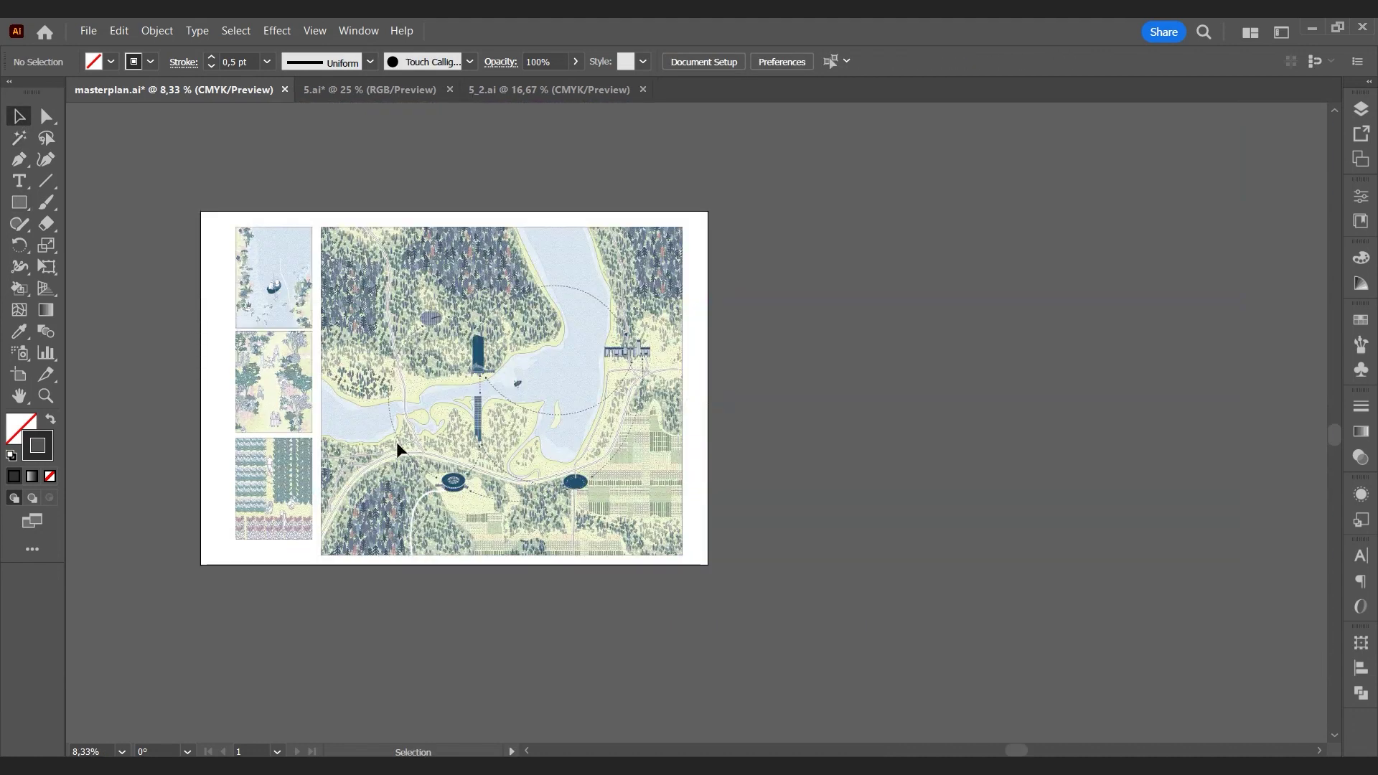
{"action": "scroll", "coordinate": [252, 418], "scroll_direction": "up", "scroll_amount": 1}
{"action": "mouse_move", "coordinate": [305, 627]}
{"action": "left_mouse_down"}
{"action": "mouse_move", "coordinate": [276, 552]}
{"action": "mouse_move", "coordinate": [307, 604]}
{"action": "left_mouse_up"}
{"action": "left_click_drag", "start_coordinate": [353, 449], "coordinate": [325, 421]}
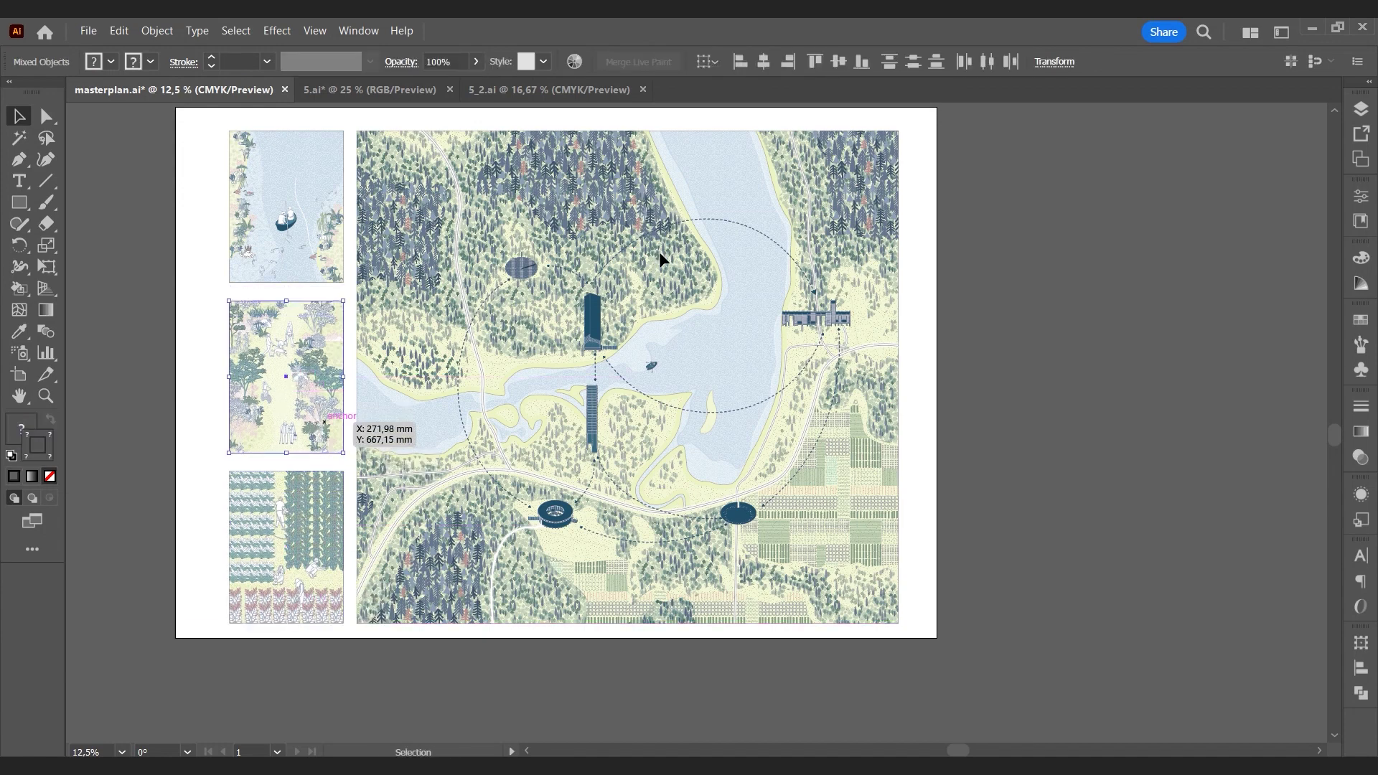
Step: Narrow the artboard to about 1488 mm by trimming the margin beside the scene column
{"action": "left_click", "coordinate": [996, 223]}
{"action": "left_click", "coordinate": [699, 61]}
{"action": "left_click", "coordinate": [818, 253]}
{"action": "left_click_drag", "start_coordinate": [176, 370], "coordinate": [196, 372]}
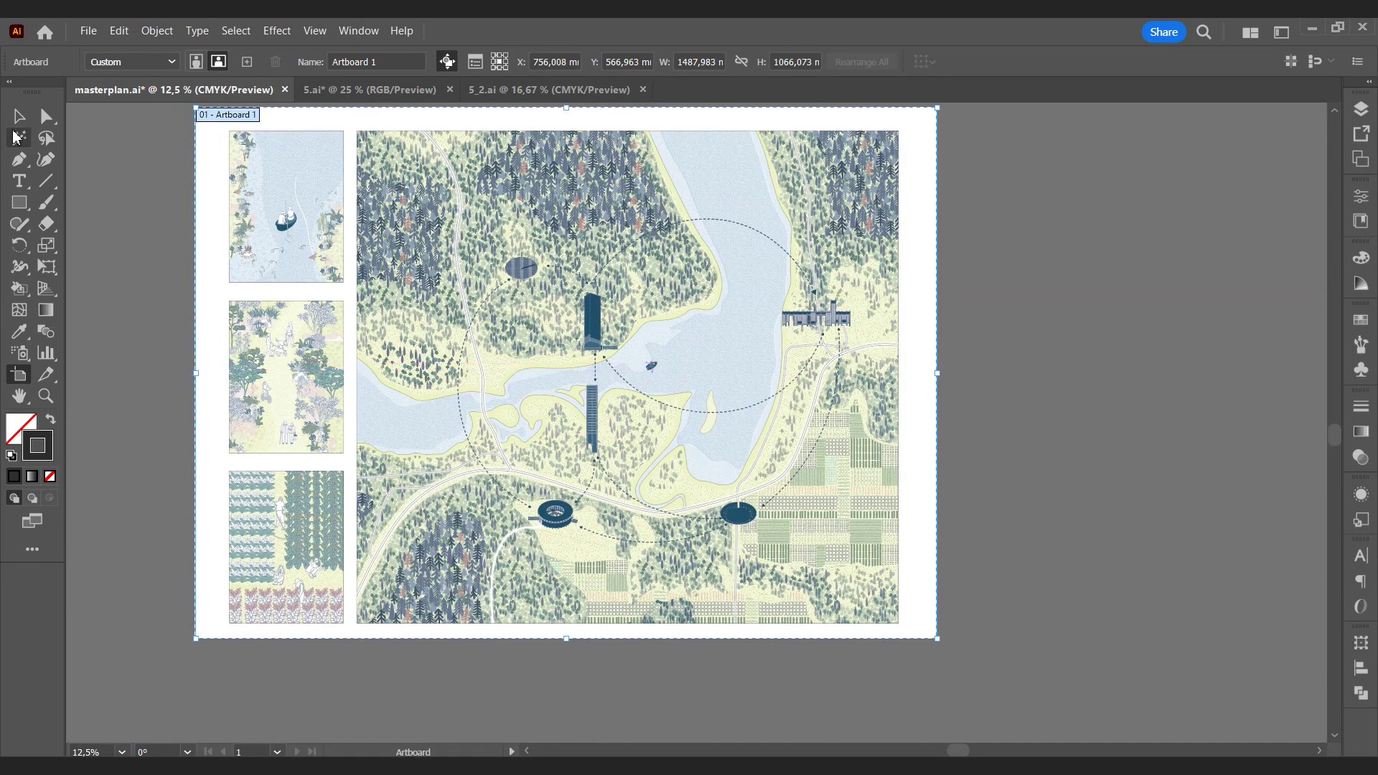
{"action": "key", "text": "Escape"}
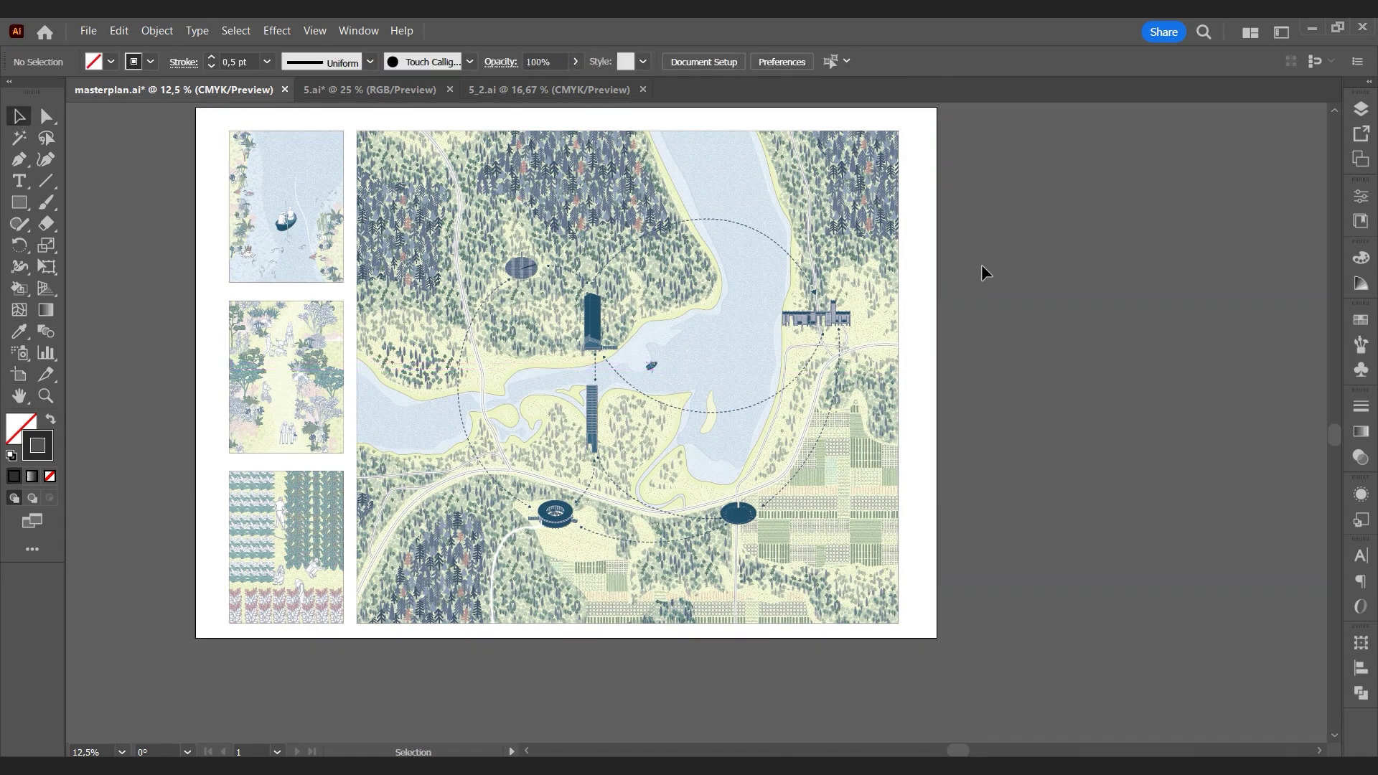
{"action": "scroll", "coordinate": [1076, 344], "scroll_direction": "down", "scroll_amount": 1}
{"action": "scroll", "coordinate": [864, 294], "scroll_direction": "up", "scroll_amount": 2}
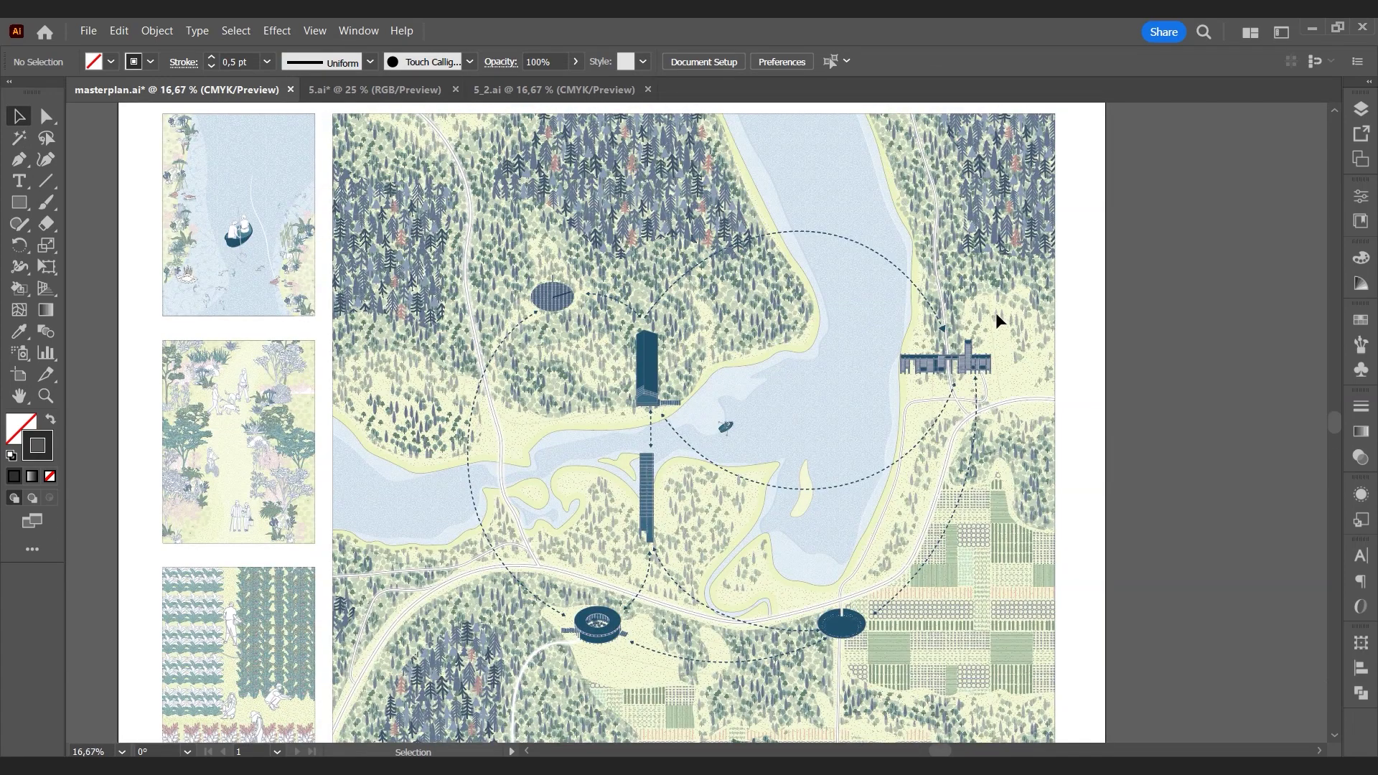
{"action": "scroll", "coordinate": [998, 320], "scroll_direction": "down", "scroll_amount": 1}
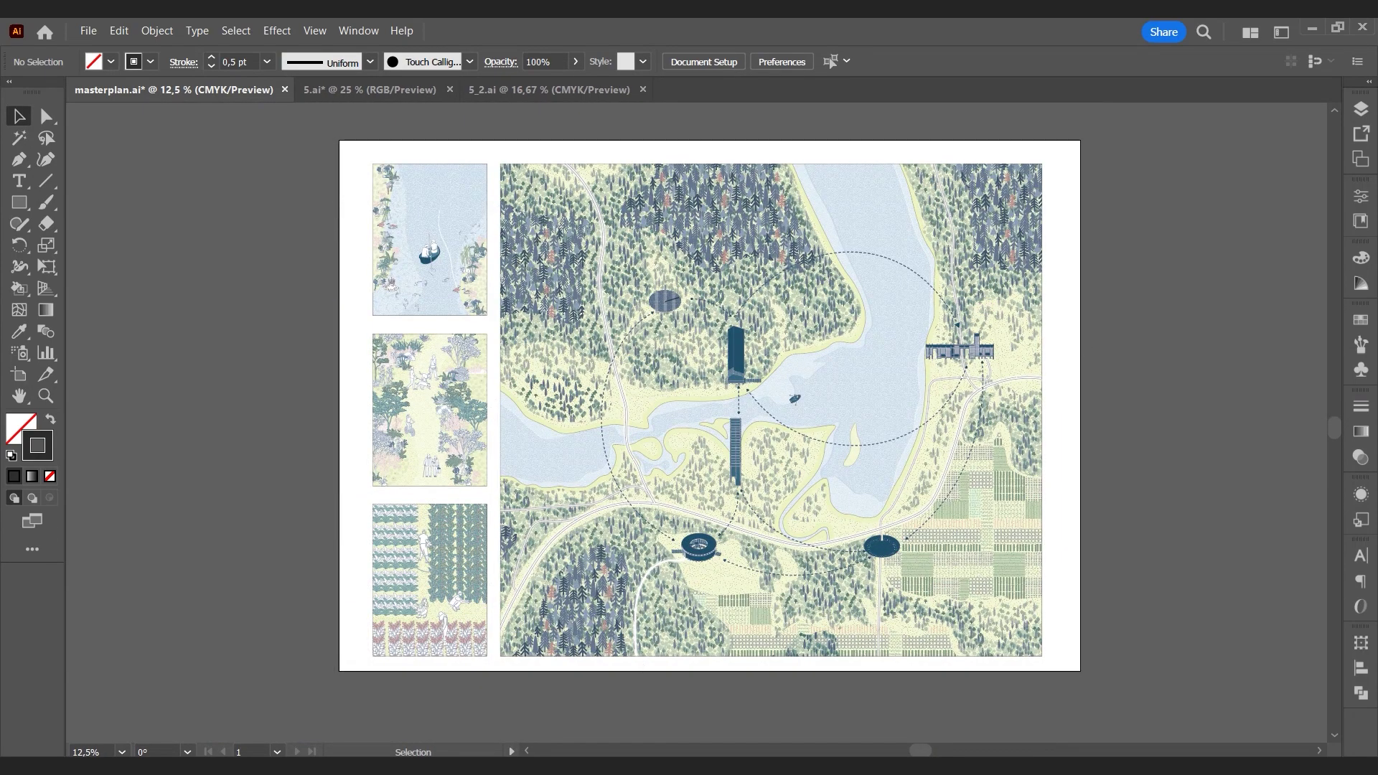